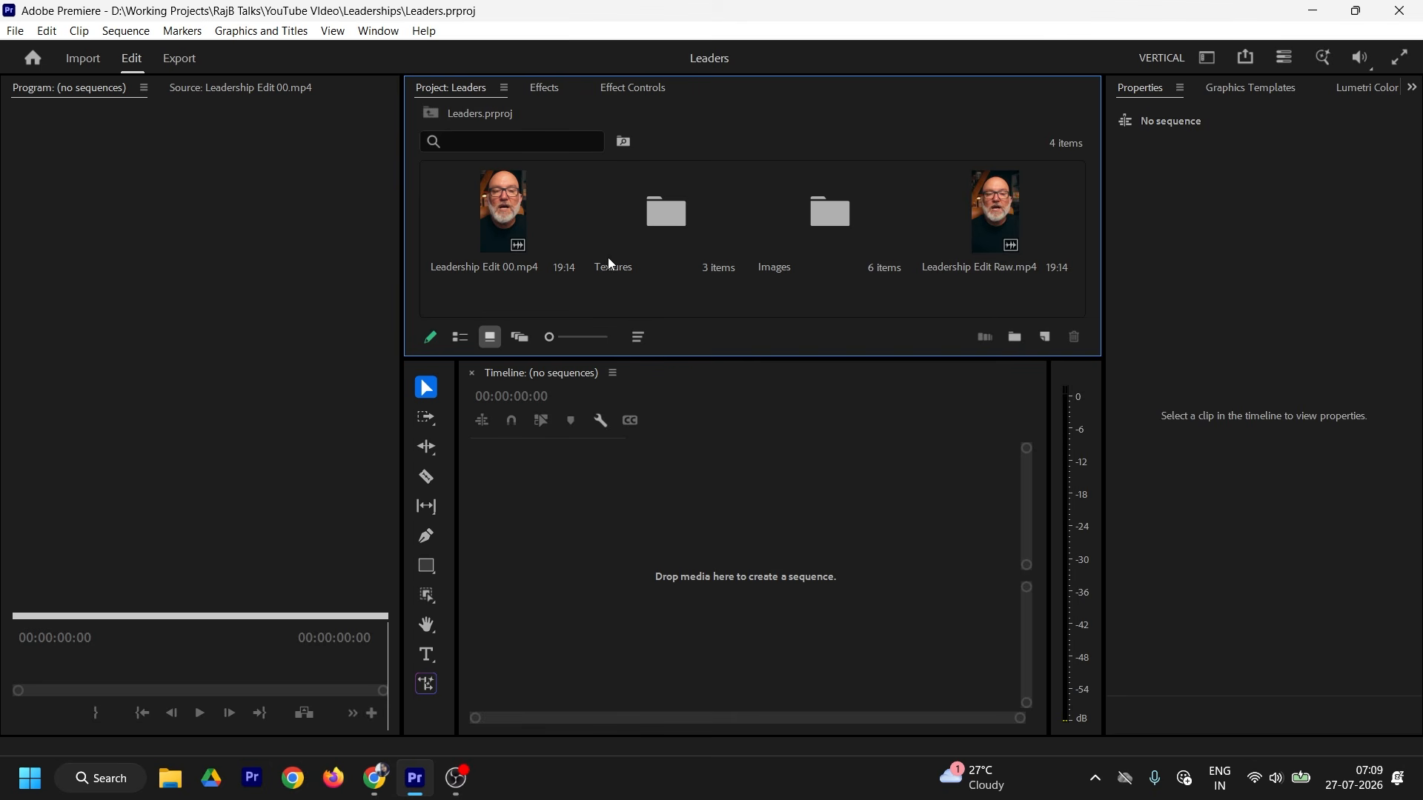
Step: Preview the Leadership Edit 00.mp4 reference, then build a sequence from Leadership Edit Raw.mp4
double_click(521, 236)
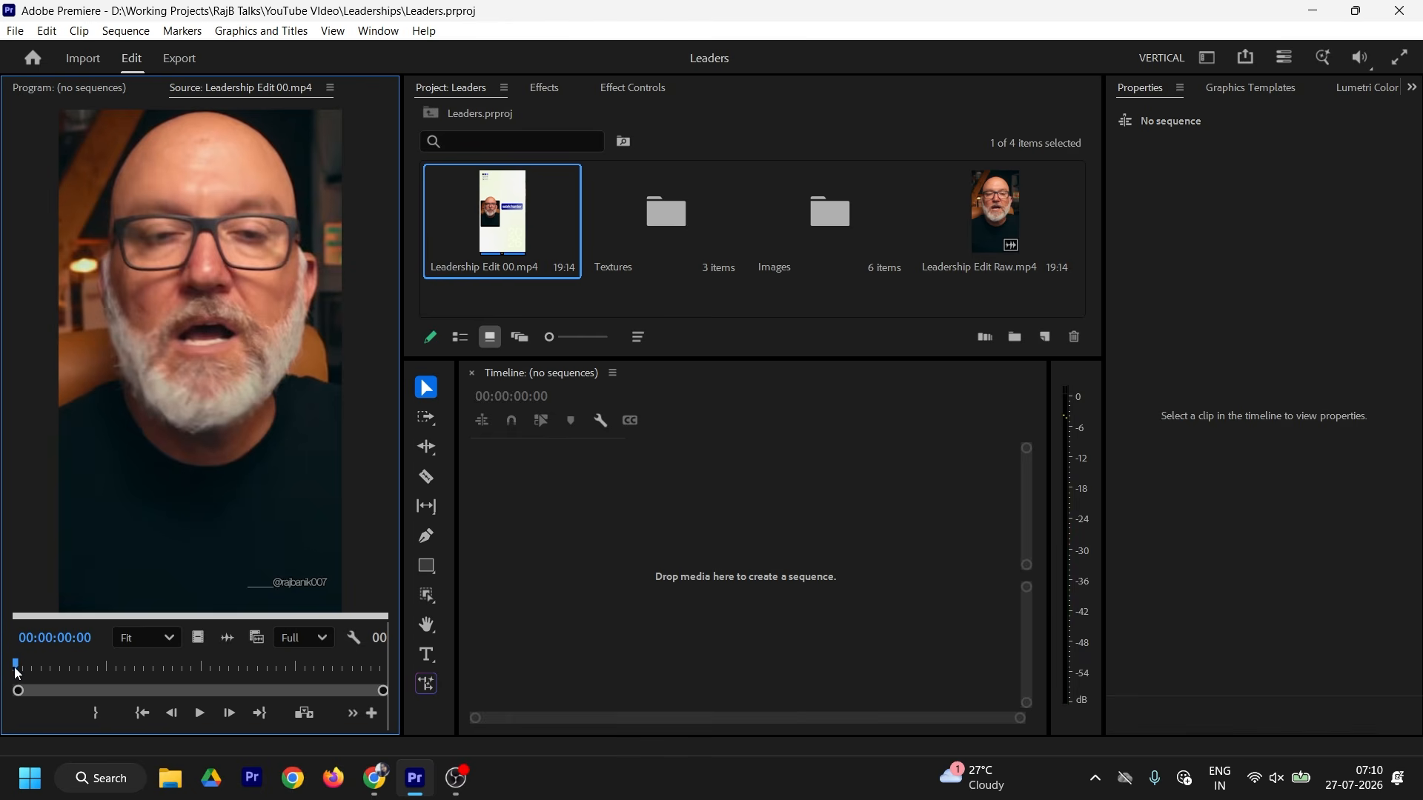
drag(19, 667, 42, 666)
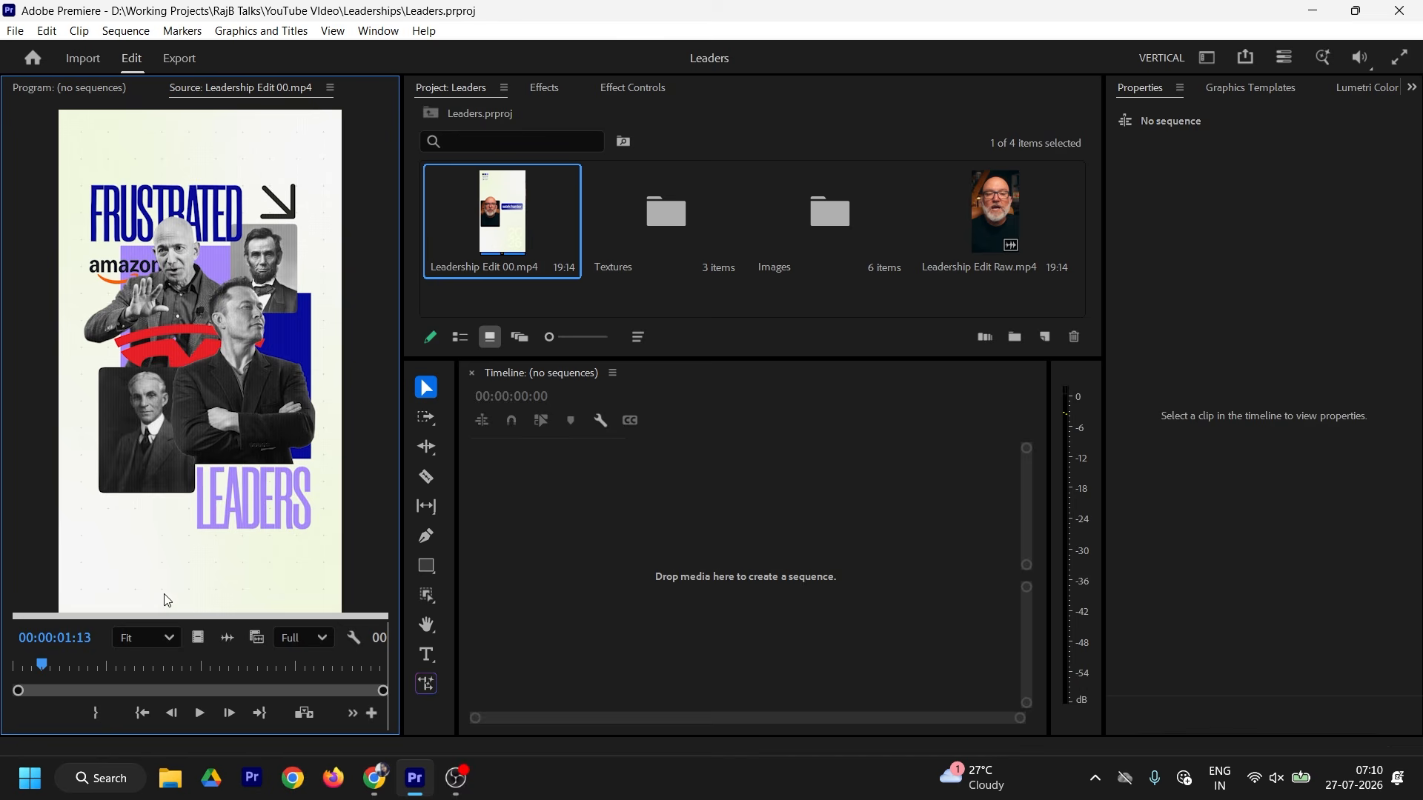
click(993, 212)
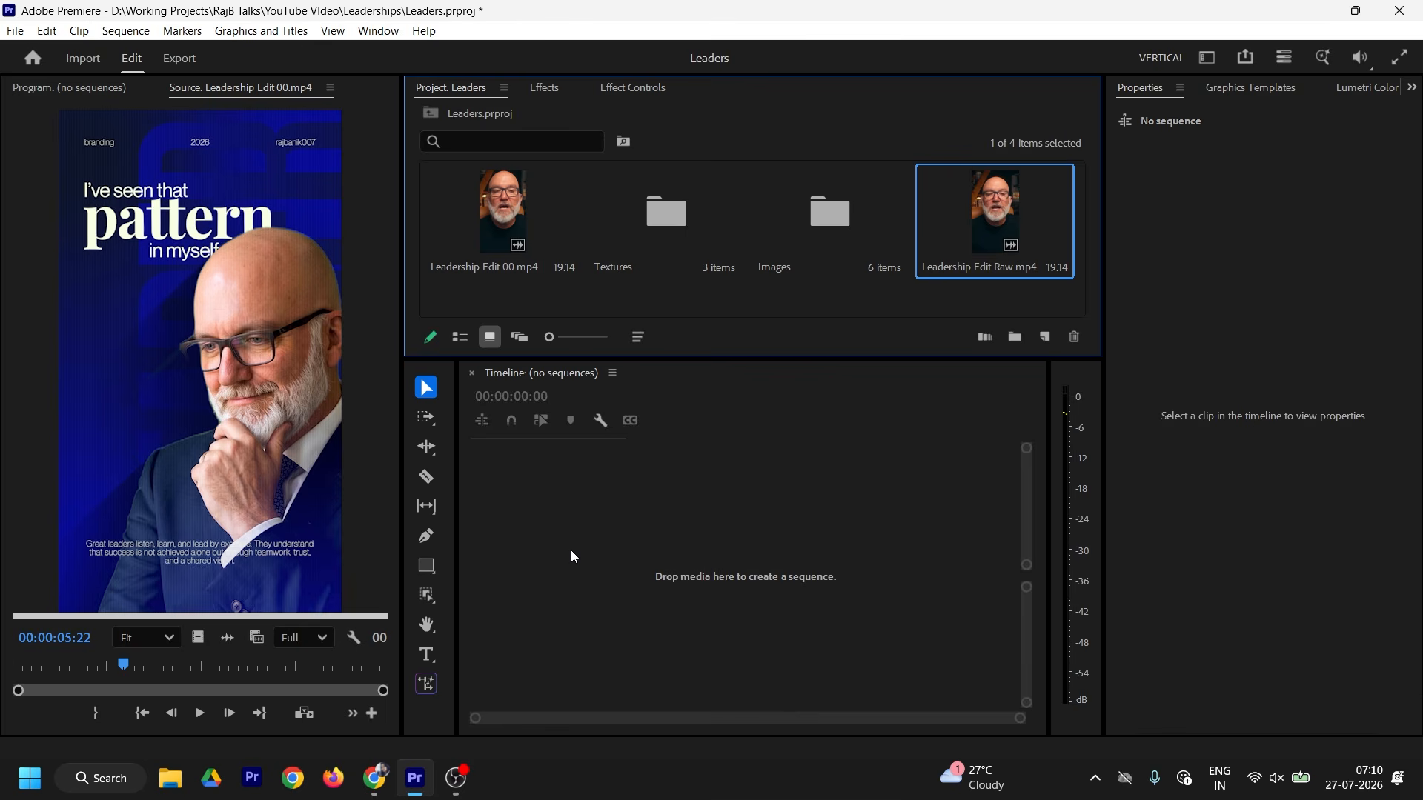
drag(570, 550, 571, 549)
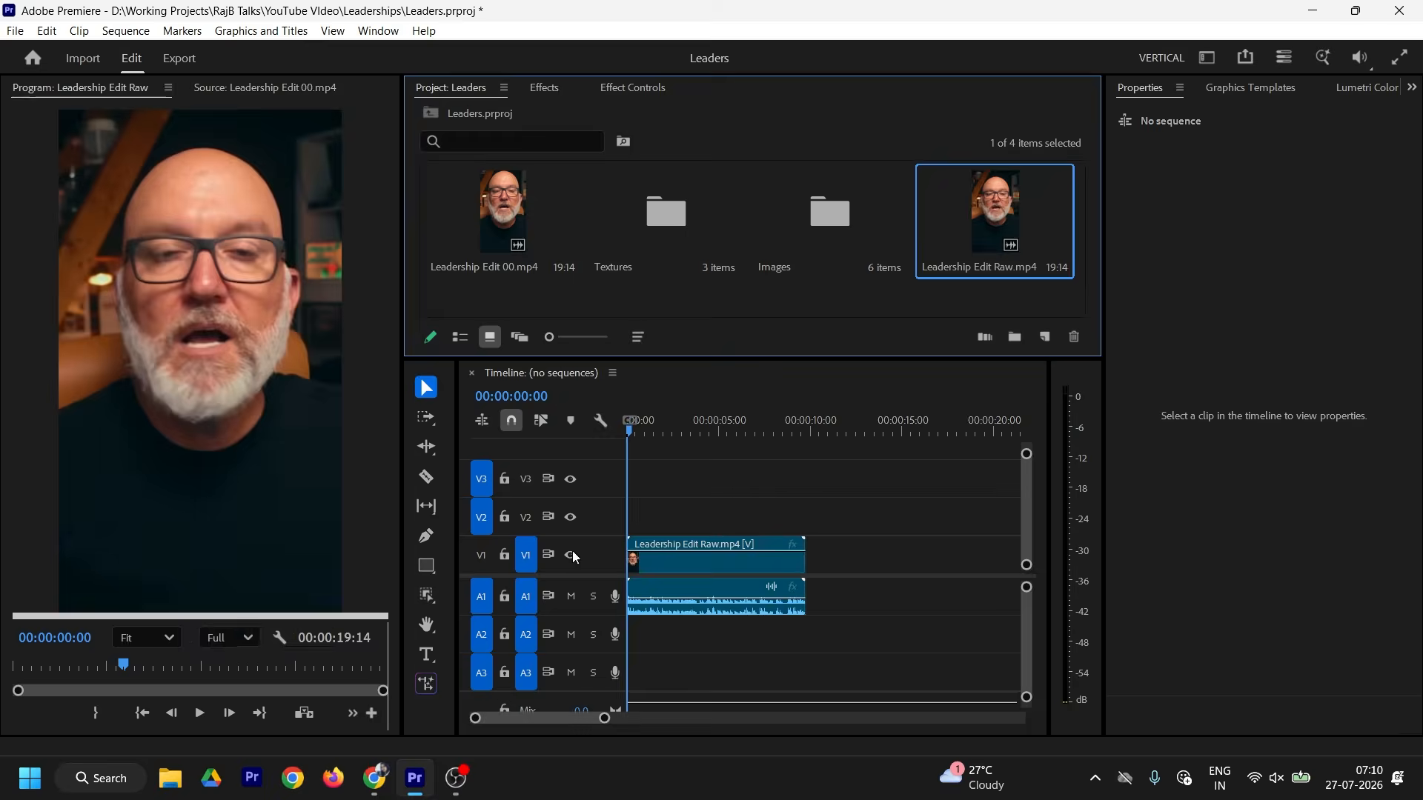
Step: Mute the presenter's A1 audio track and zoom the timeline so the clip fills it
click(571, 596)
drag(648, 718, 561, 719)
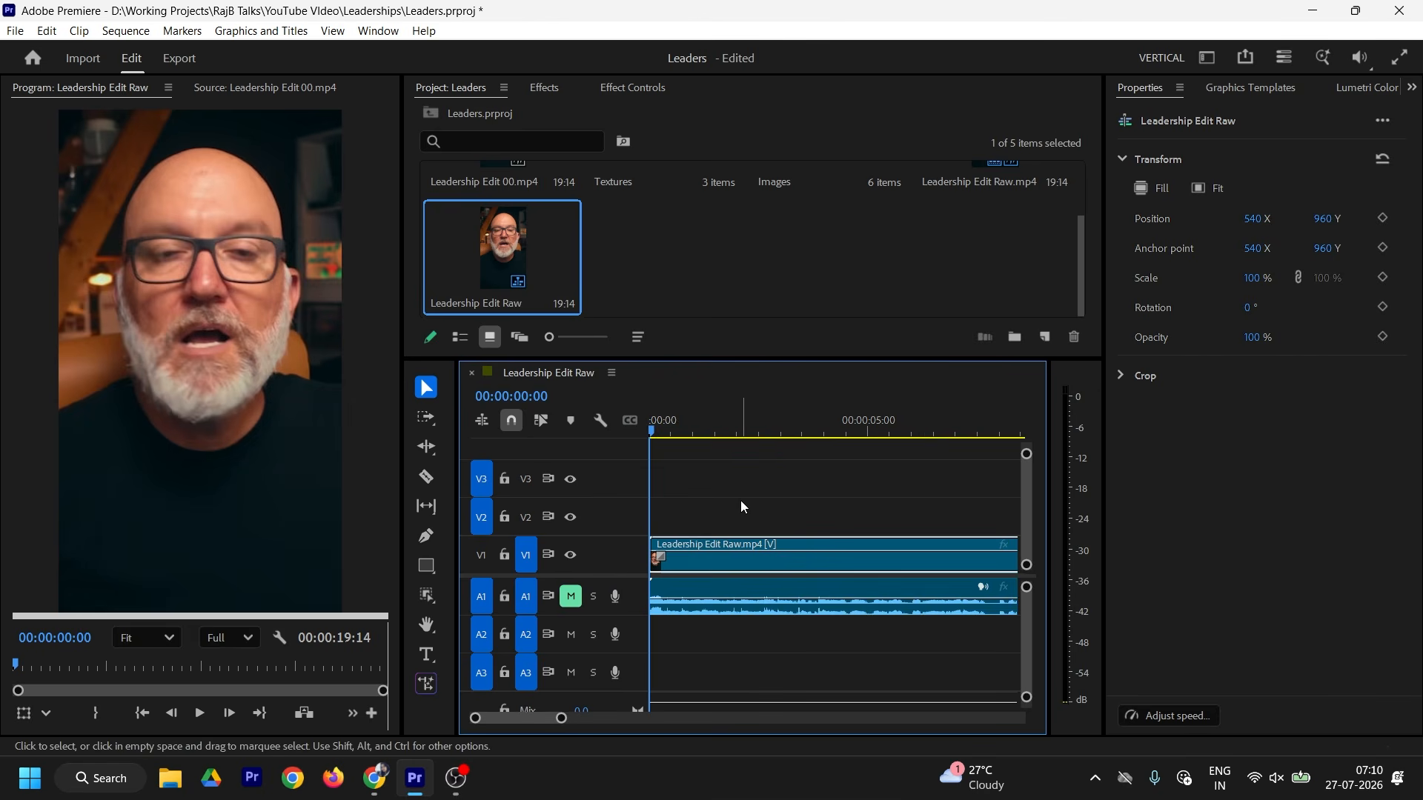
click(426, 655)
click(662, 430)
Step: Add a text title at the clip start in Helvetica Neue Bold with tracking -60
drag(664, 432, 652, 432)
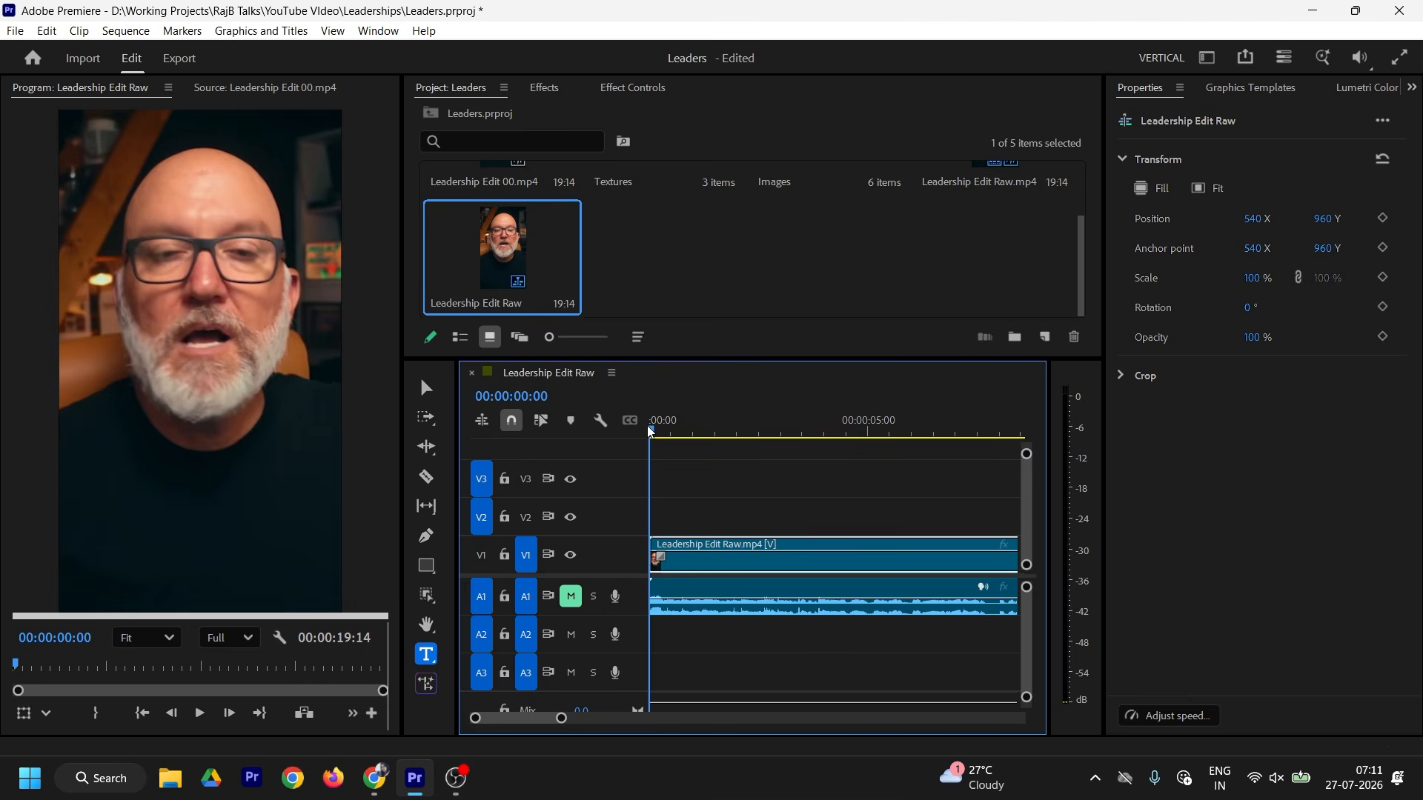
click(123, 441)
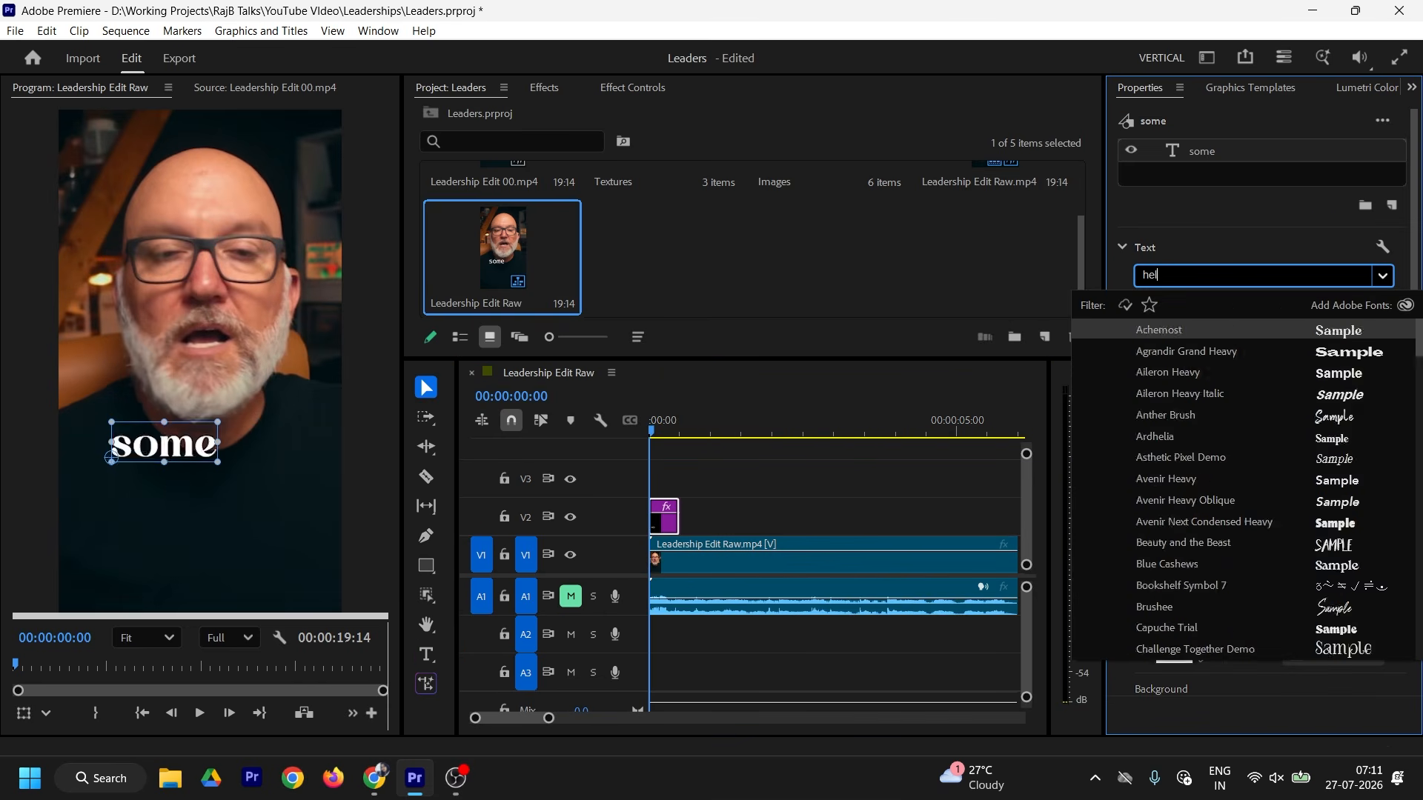
text(et)
scroll(1245, 482, down, 10)
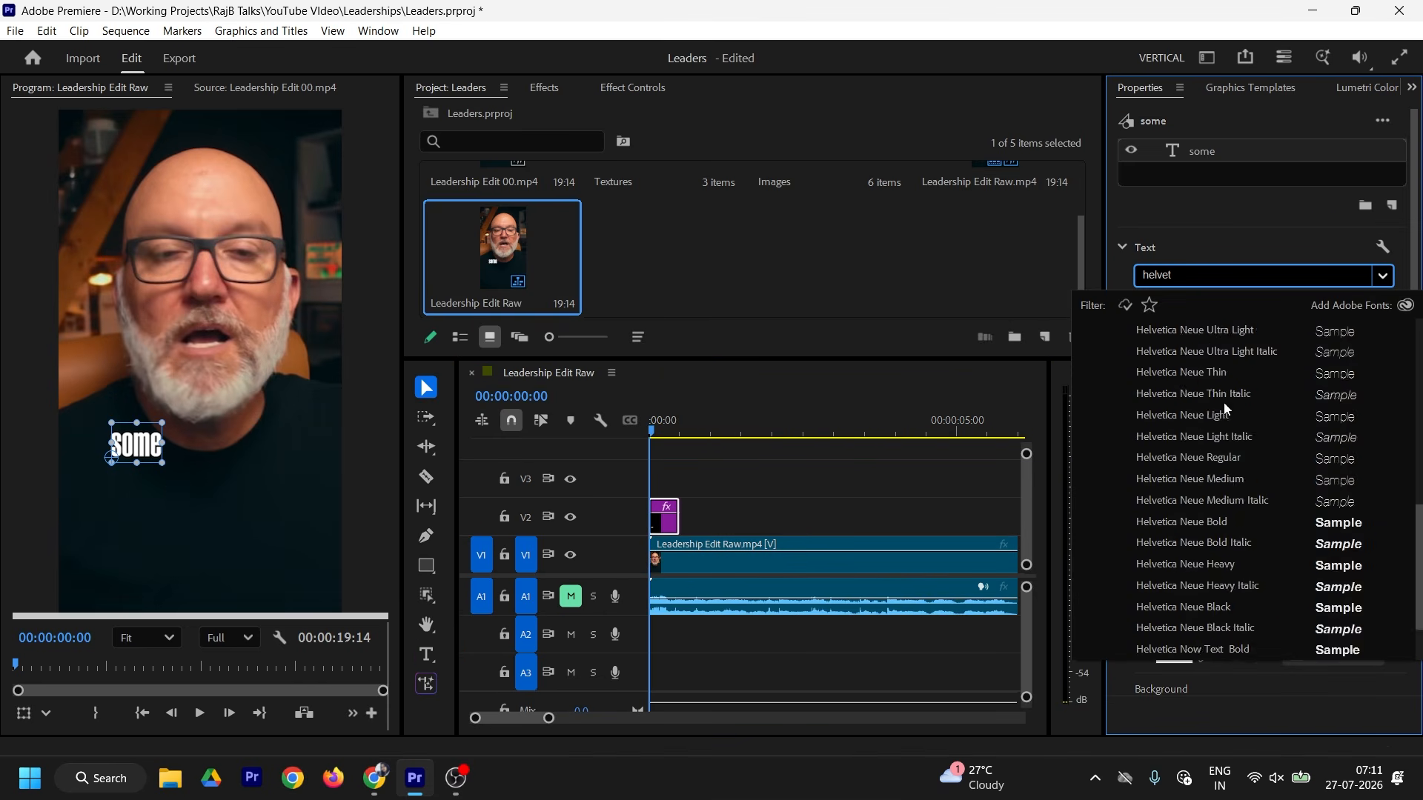
click(1171, 532)
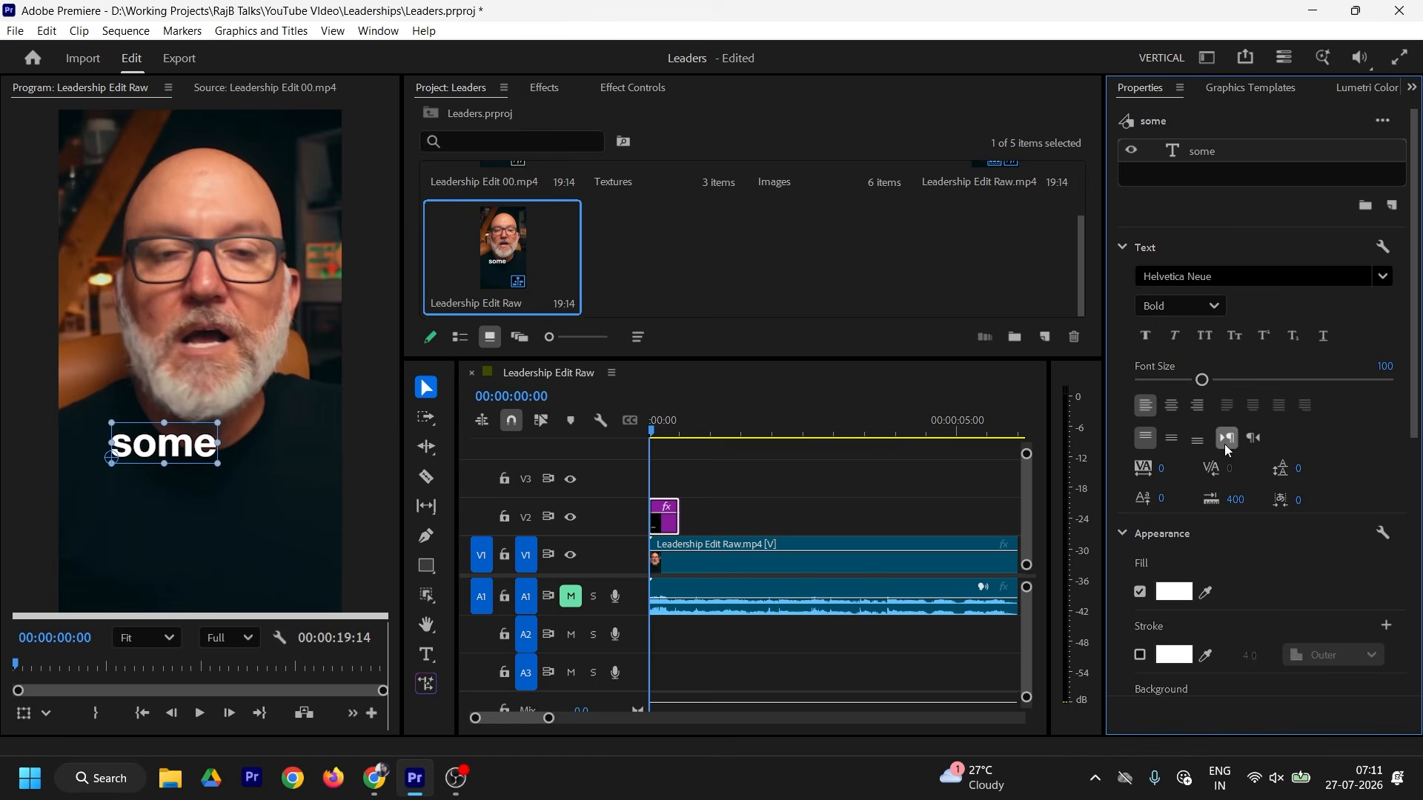
click(1162, 469)
text(-60)
key(Return)
Step: Change the title's wording to 'some', checking it against the reference clip
double_click(173, 455)
text(of)
click(265, 87)
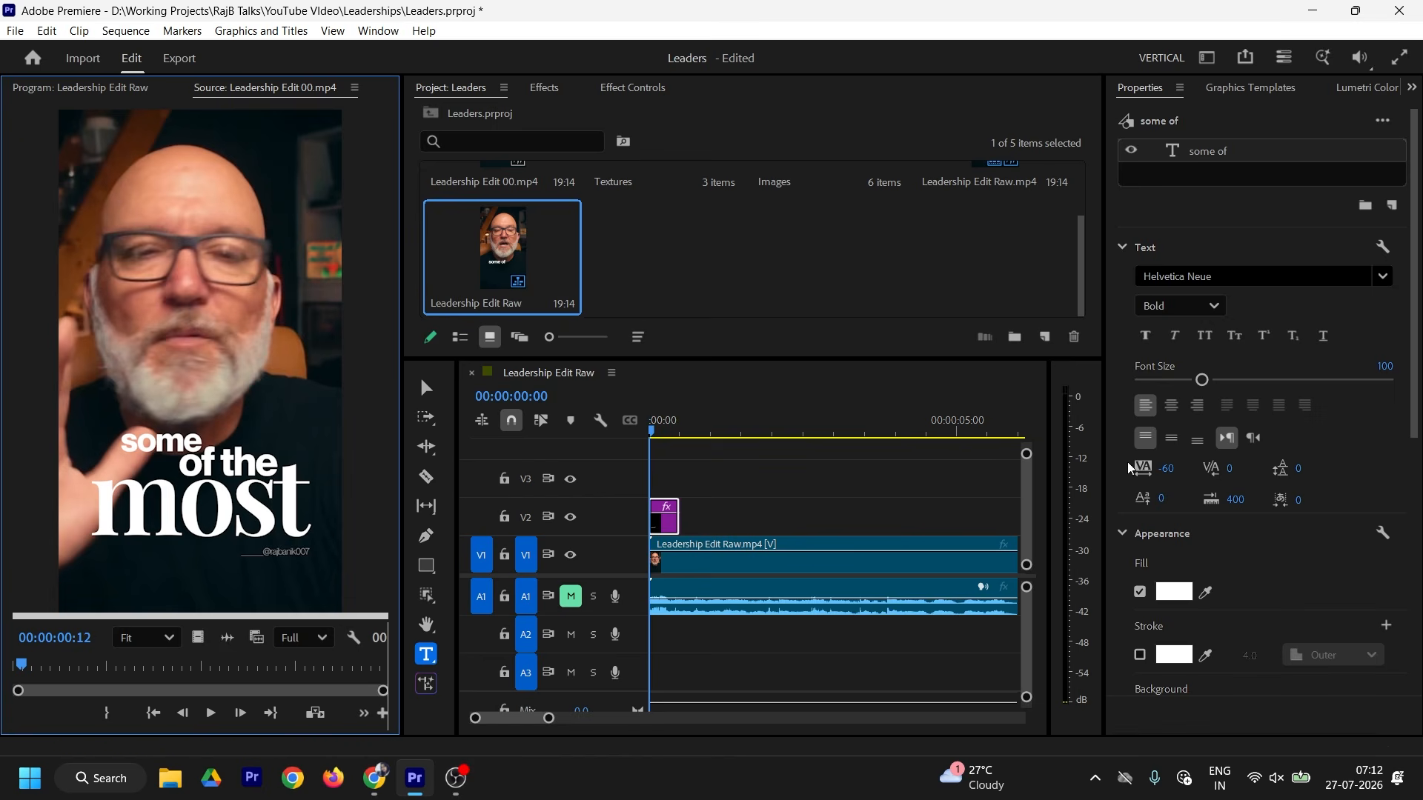
click(80, 88)
key(BackSpace)
key(BackSpace)
key(BackSpace)
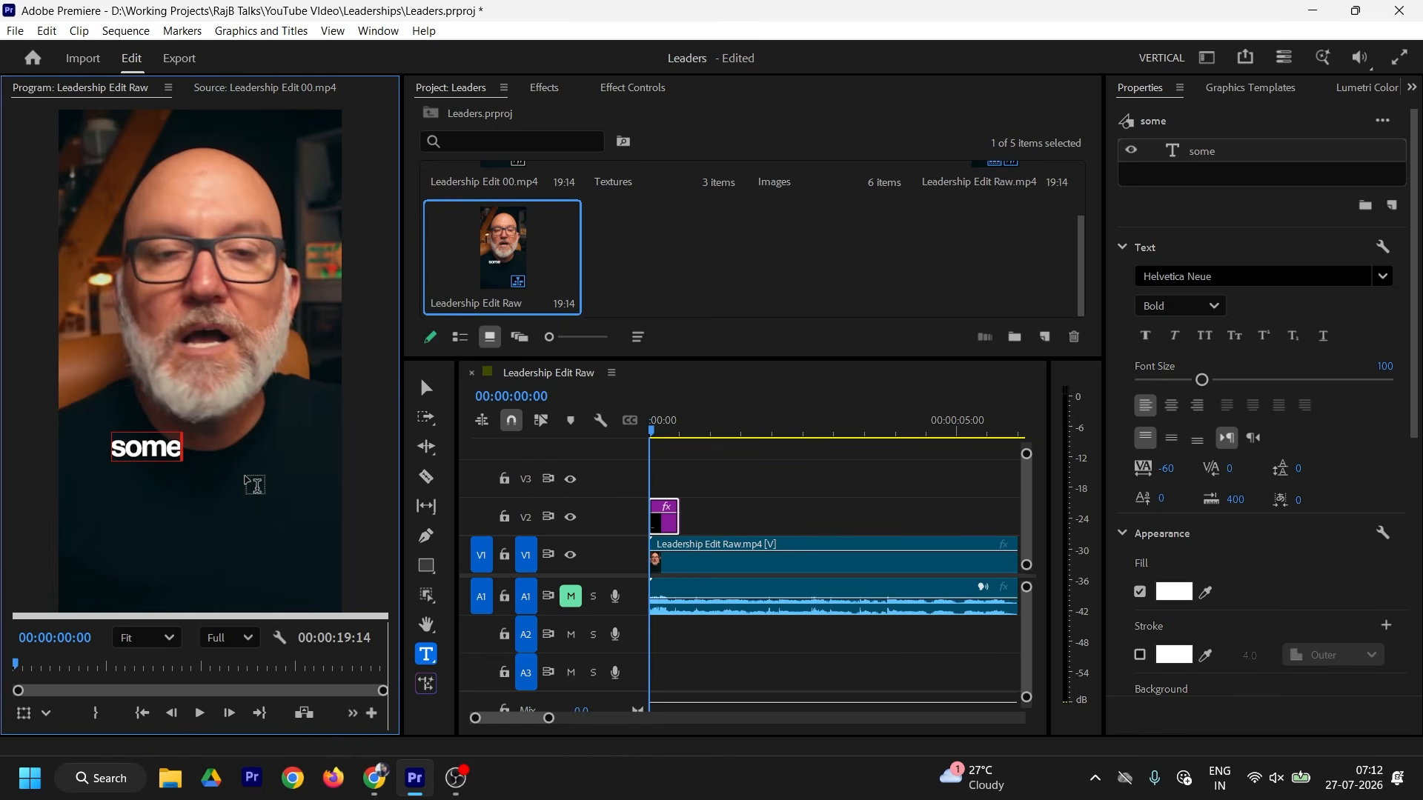
click(426, 387)
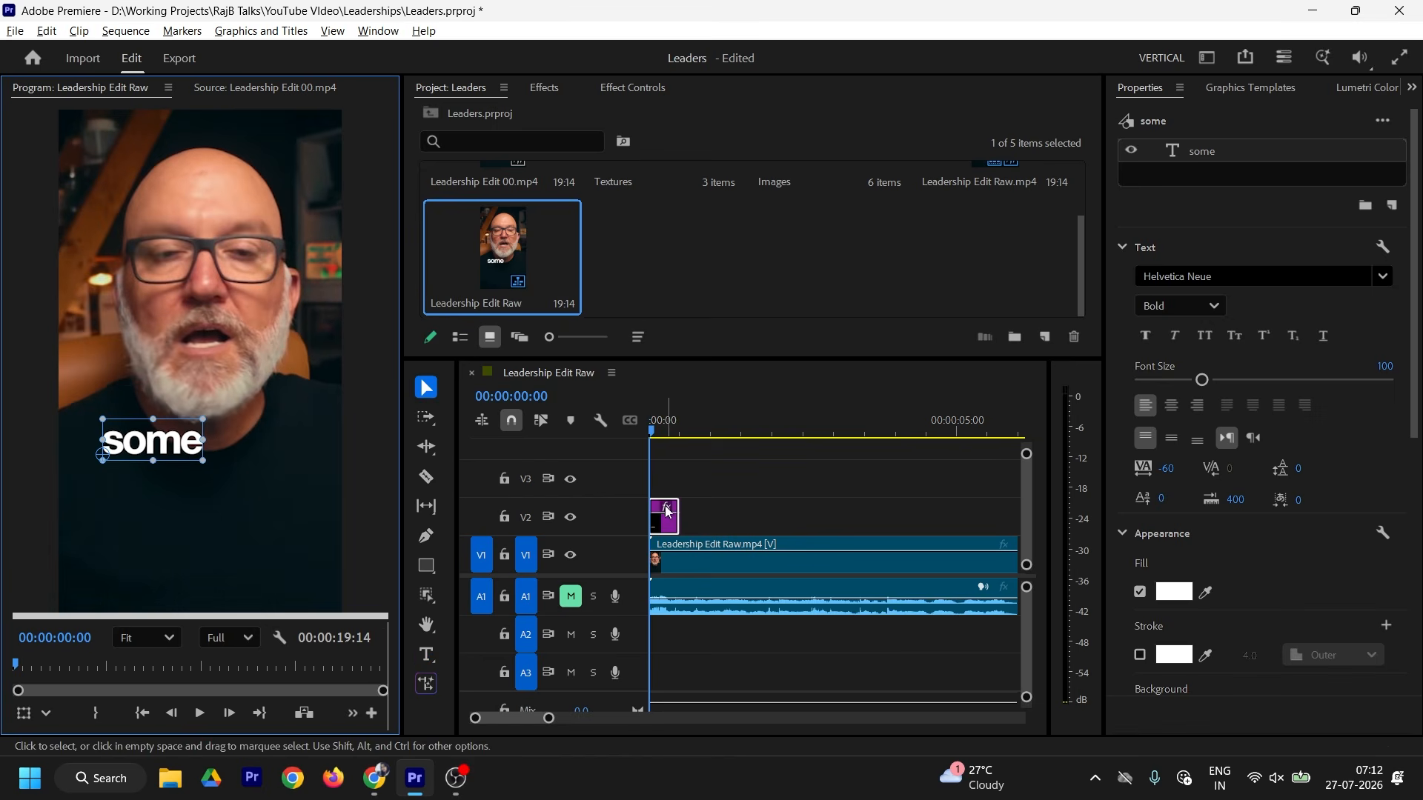
Step: Duplicate the title onto V3, retype it 'of the', and place it below-right of 'some'
drag(667, 511, 665, 475)
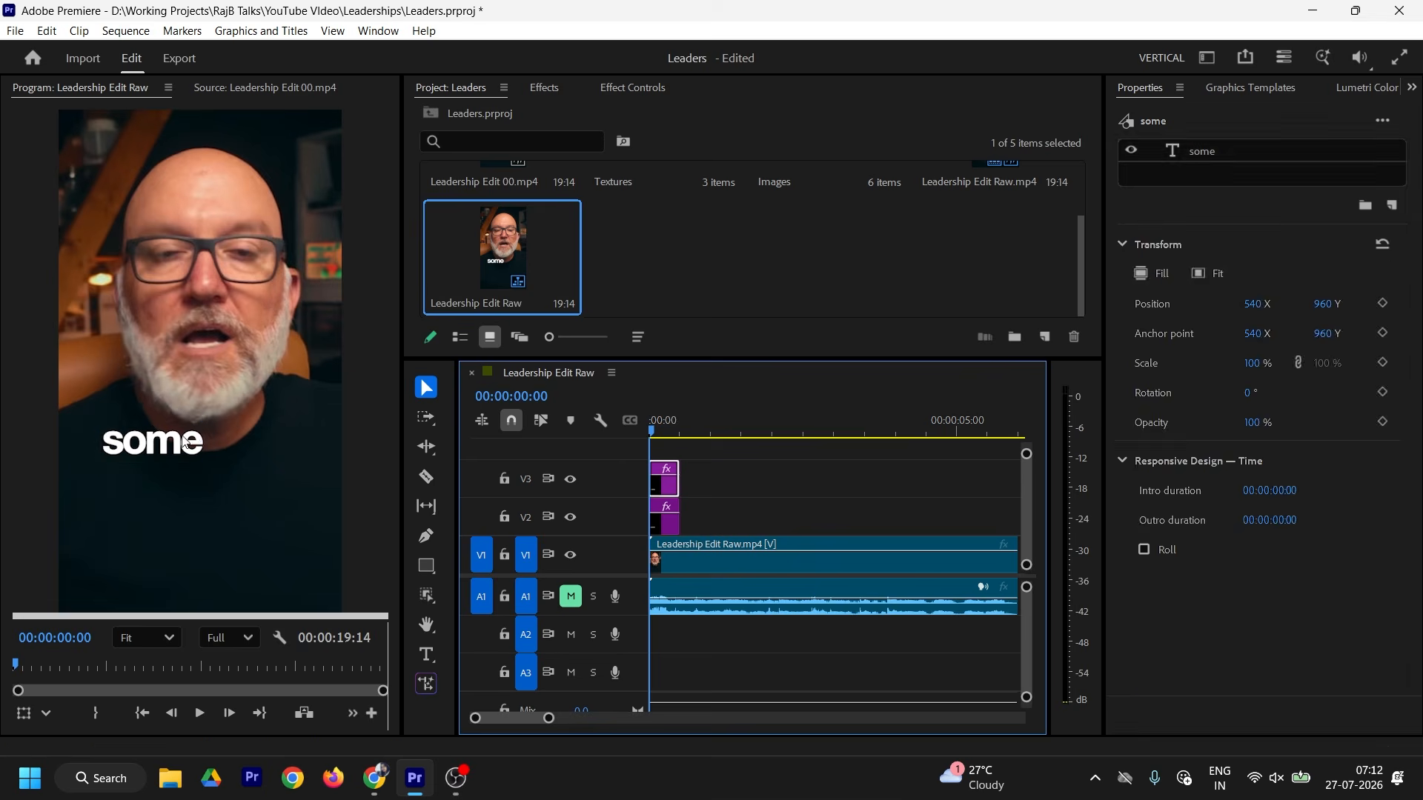
double_click(186, 444)
text(of)
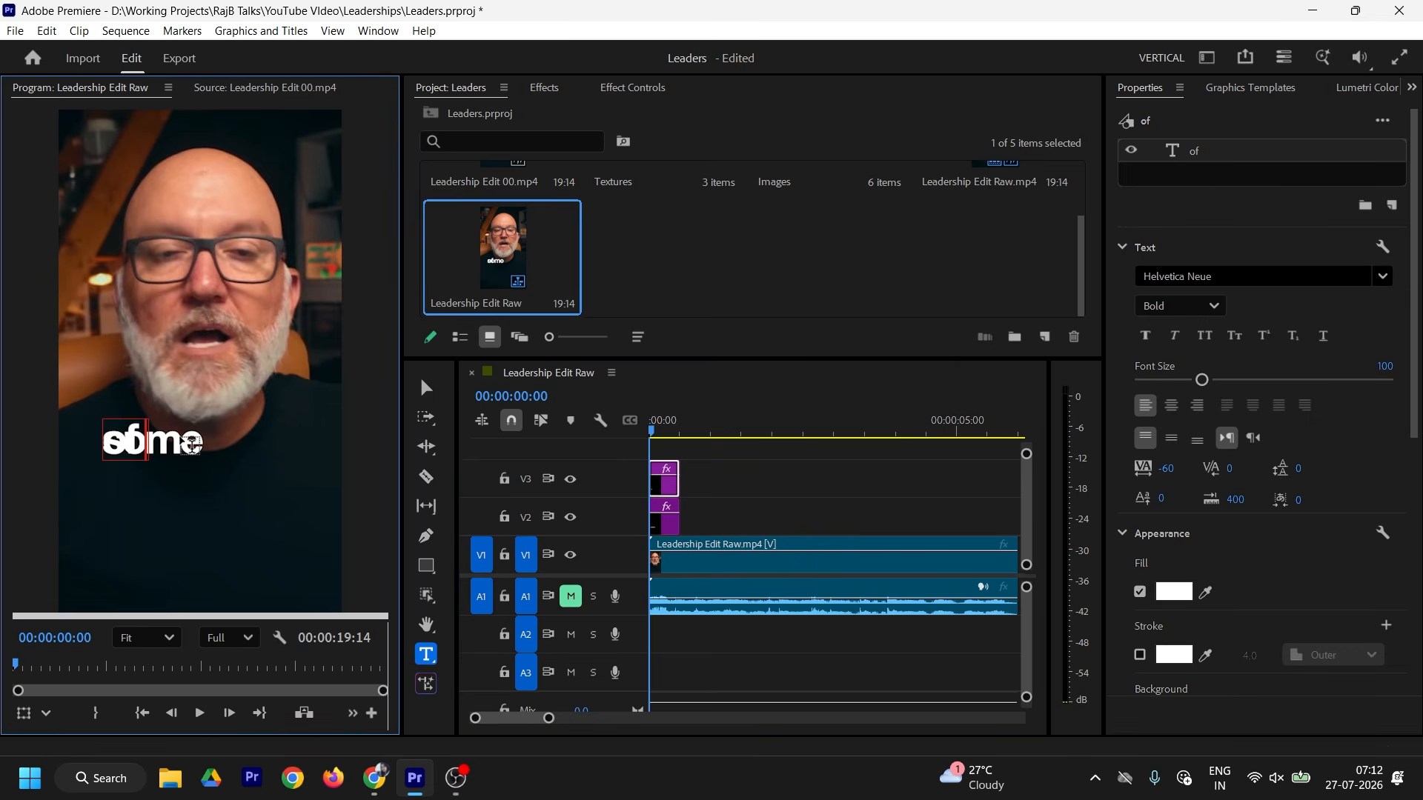
text( the)
key(Escape)
drag(169, 452, 247, 474)
click(247, 88)
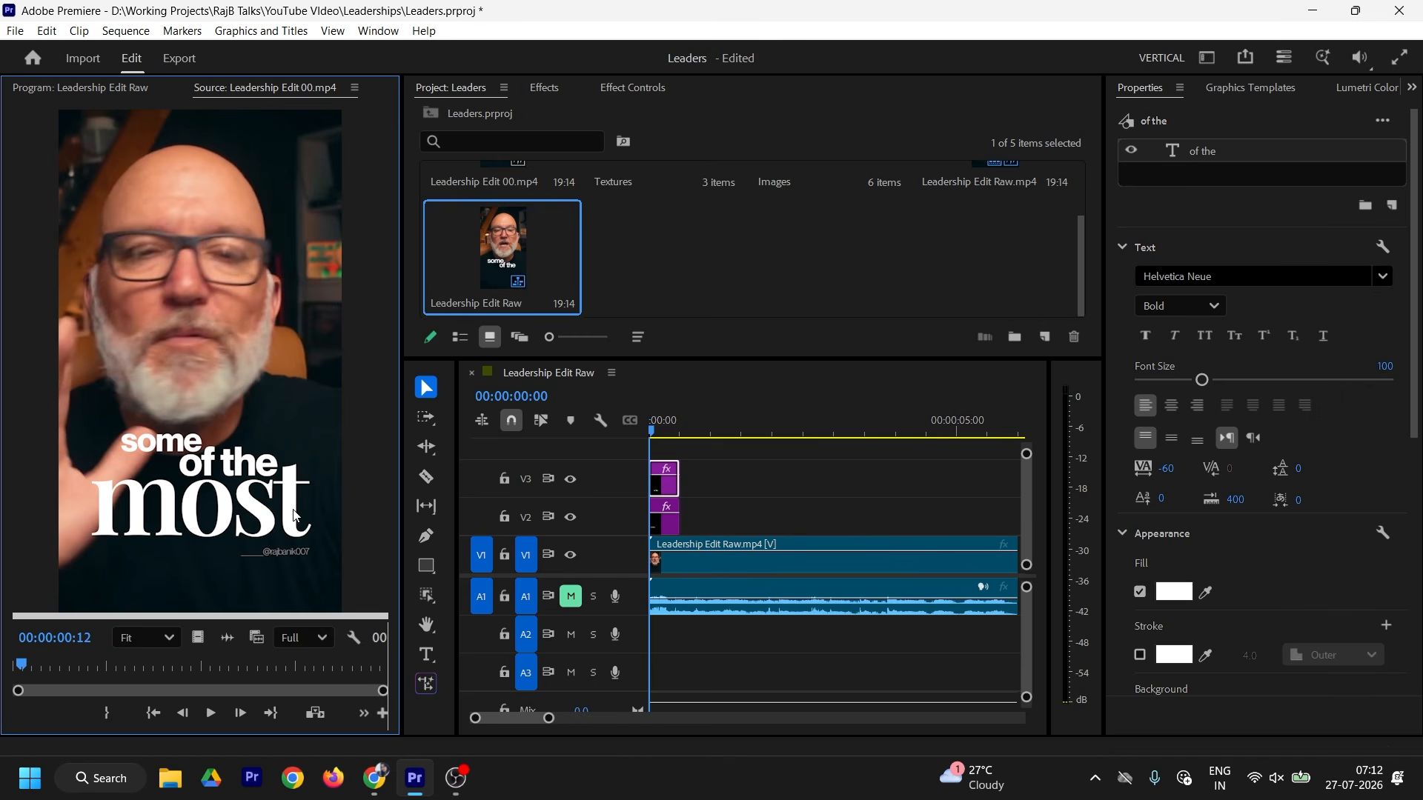
click(102, 92)
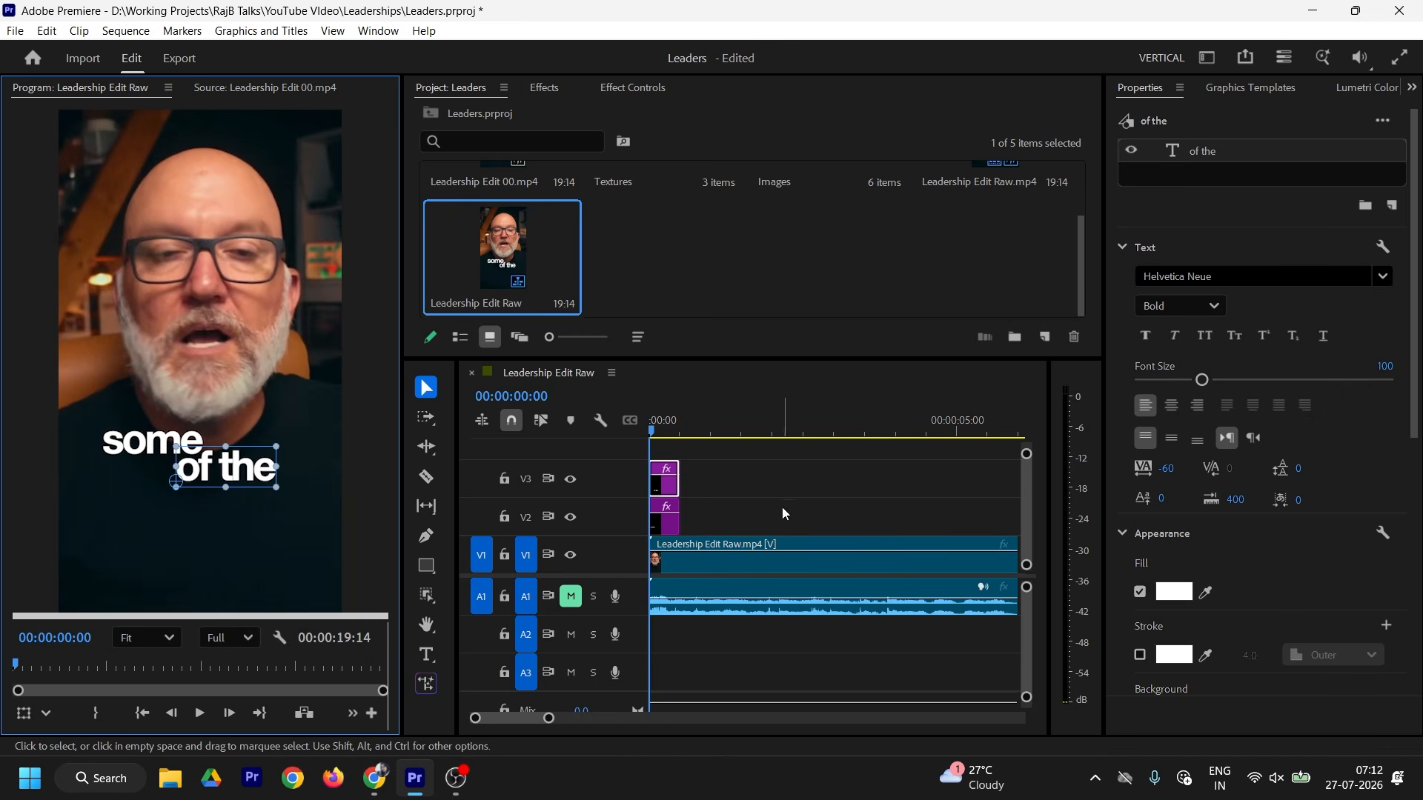
Step: Duplicate another copy onto a fourth track, retype it 'most', and enlarge it under 'of the'
scroll(670, 486, up, 1)
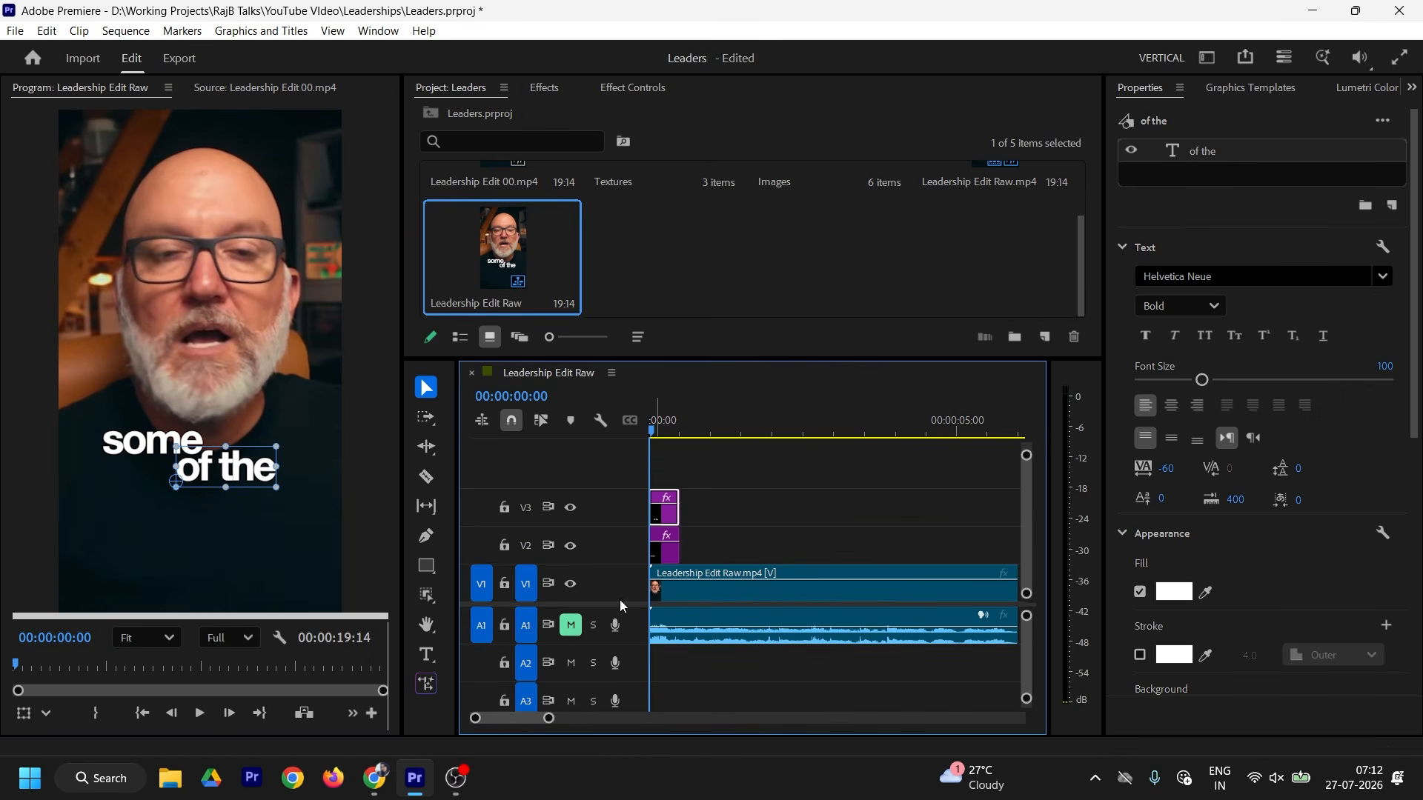
drag(661, 499, 608, 552)
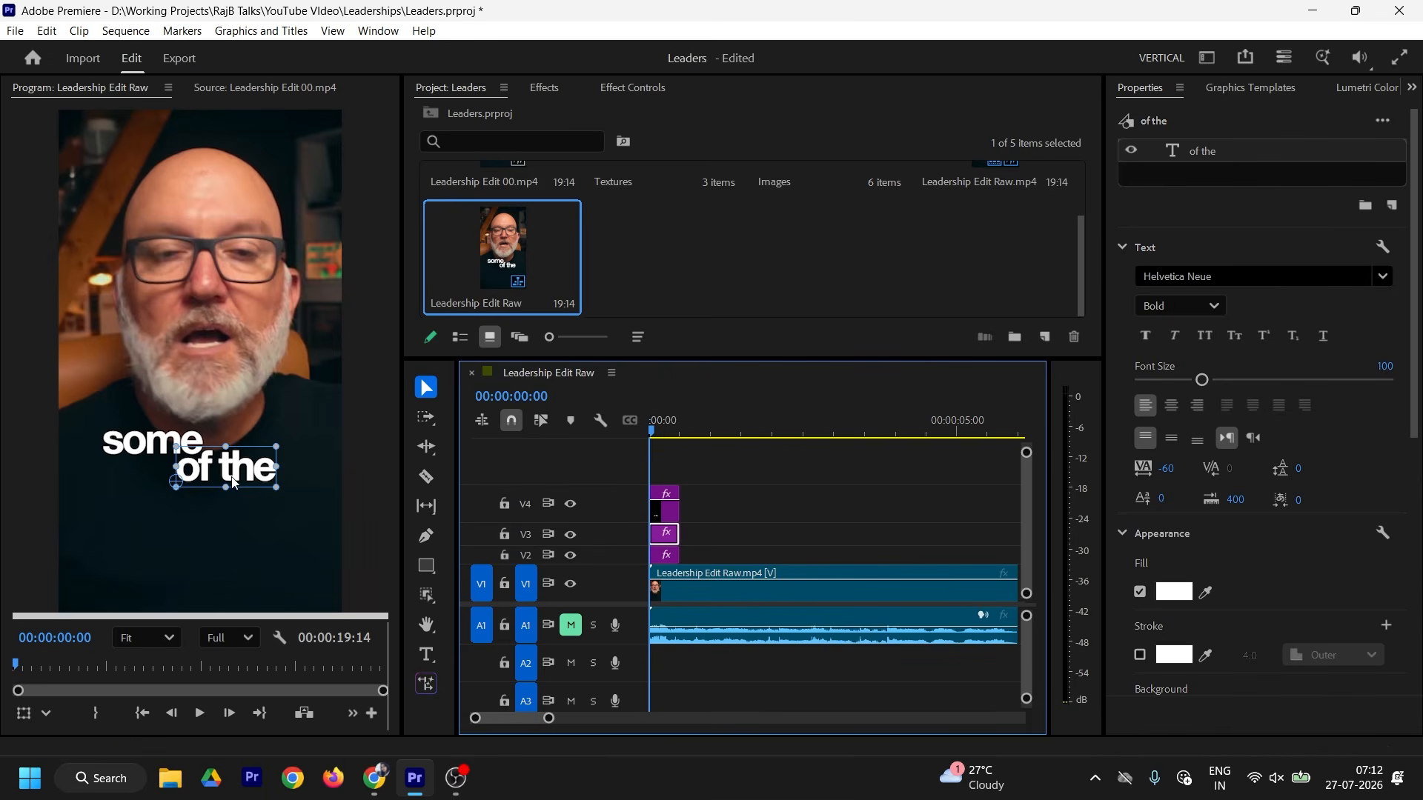
double_click(250, 476)
text(most)
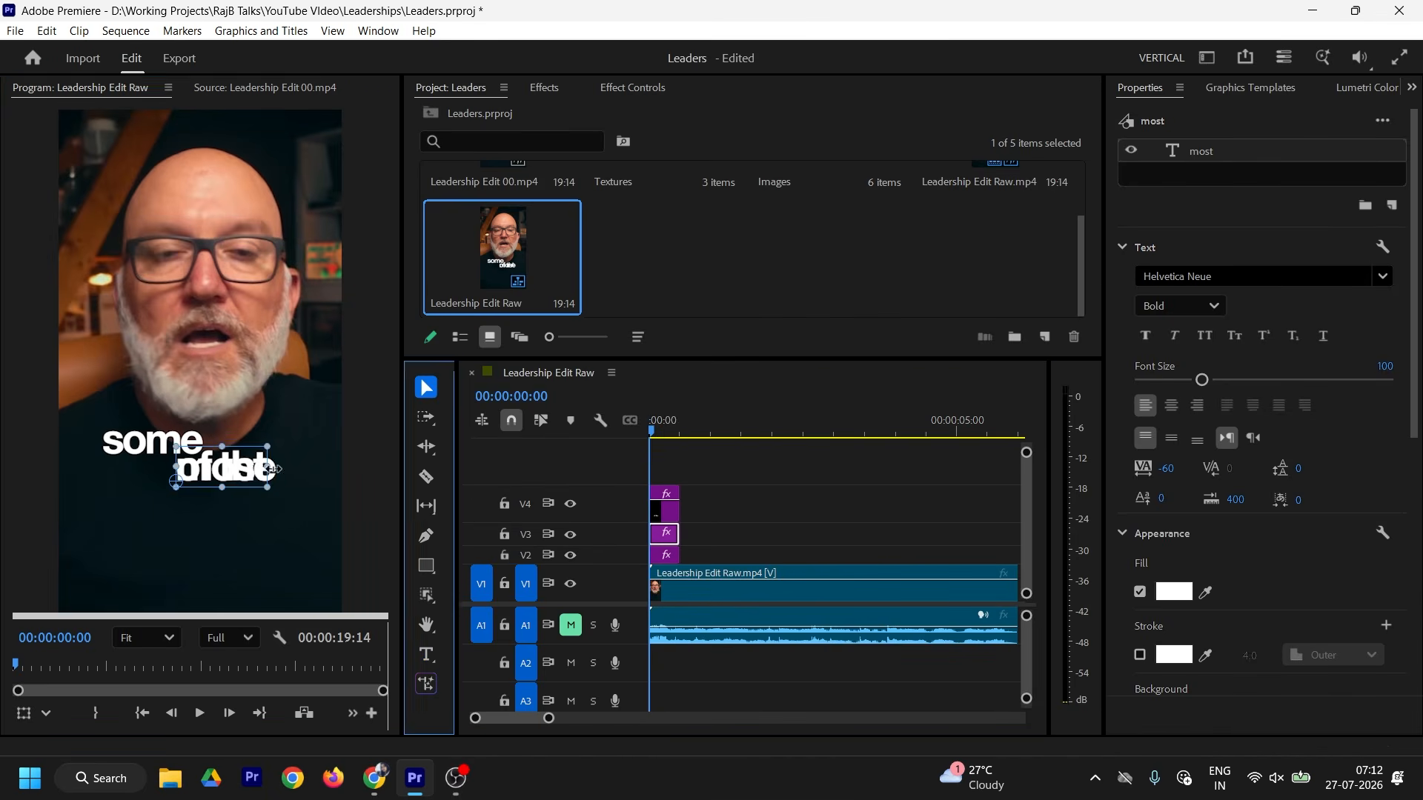
key(Escape)
drag(233, 480, 306, 552)
drag(244, 510, 240, 501)
click(264, 87)
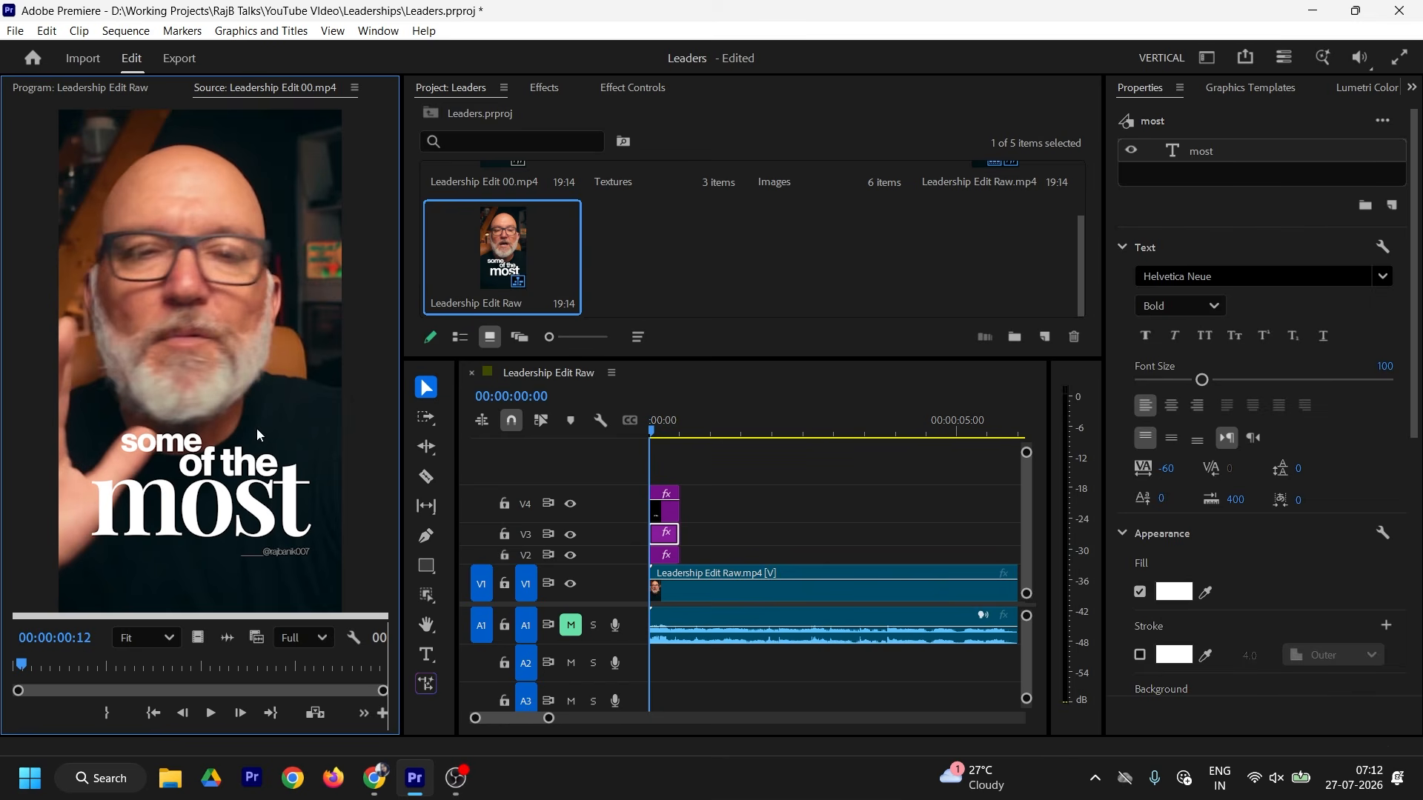
Step: Set the 'most' title in Playfair Display Bold
click(1253, 276)
text(playfa)
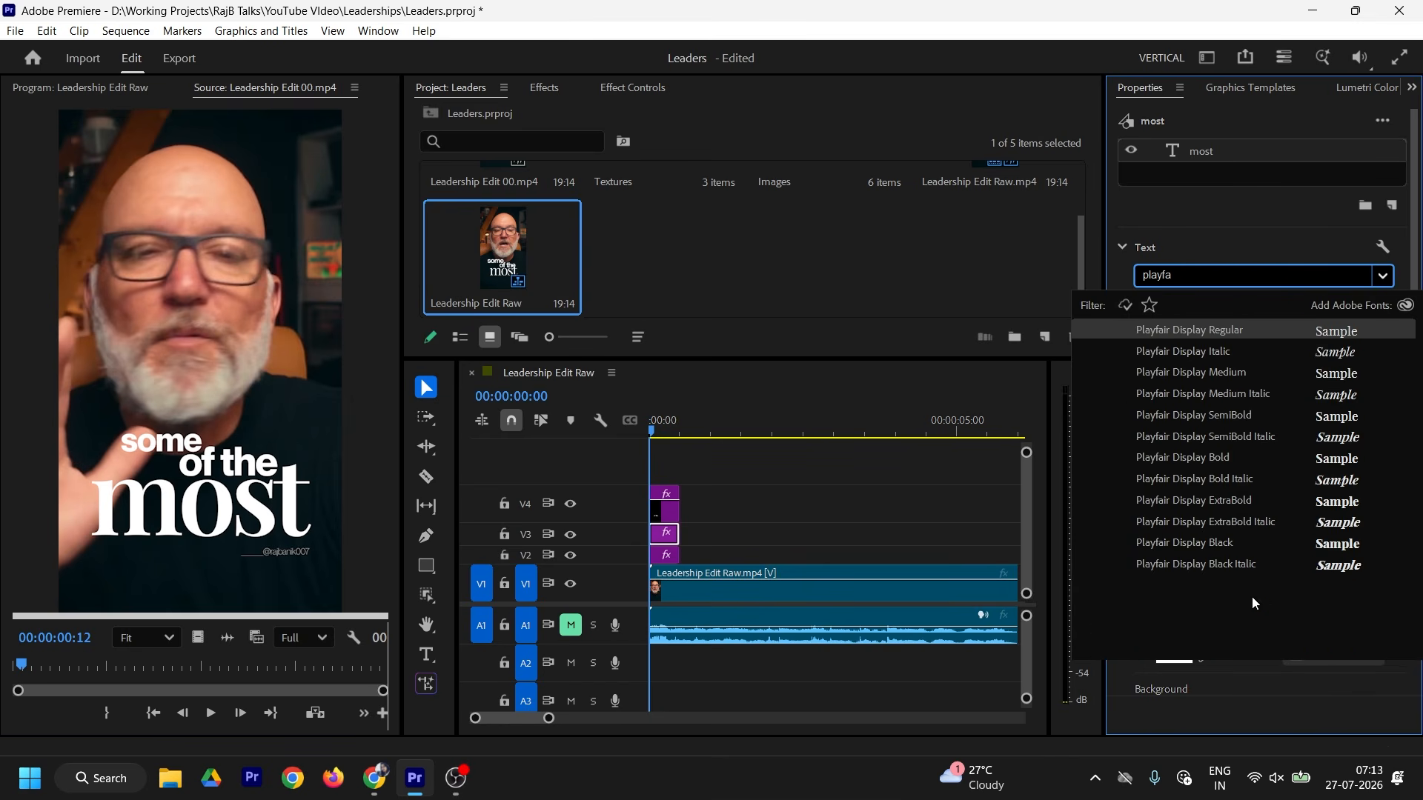
click(1215, 458)
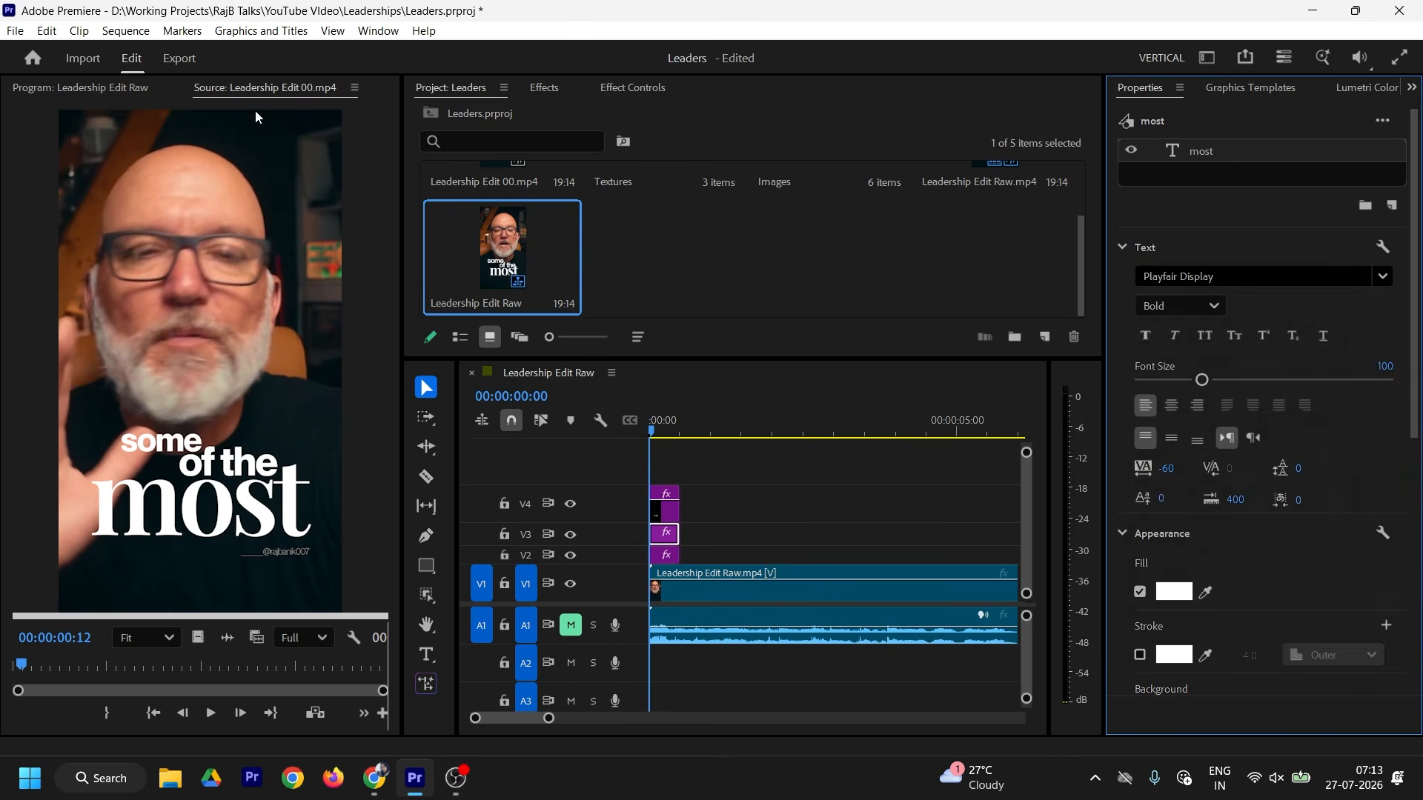
click(111, 89)
Step: Enlarge 'most' to about 403% and centre it horizontally beneath 'of the'
drag(292, 502, 339, 502)
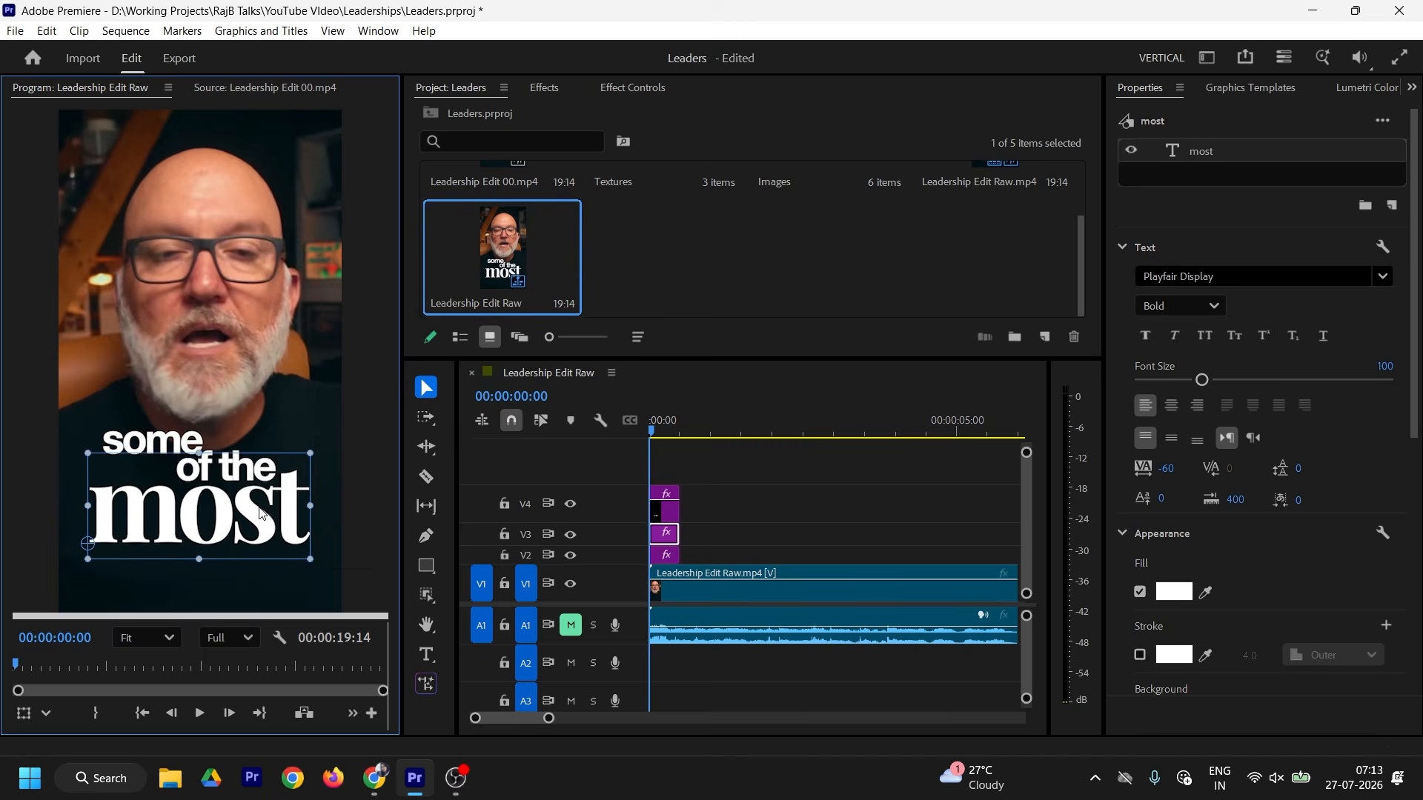
click(265, 89)
click(123, 87)
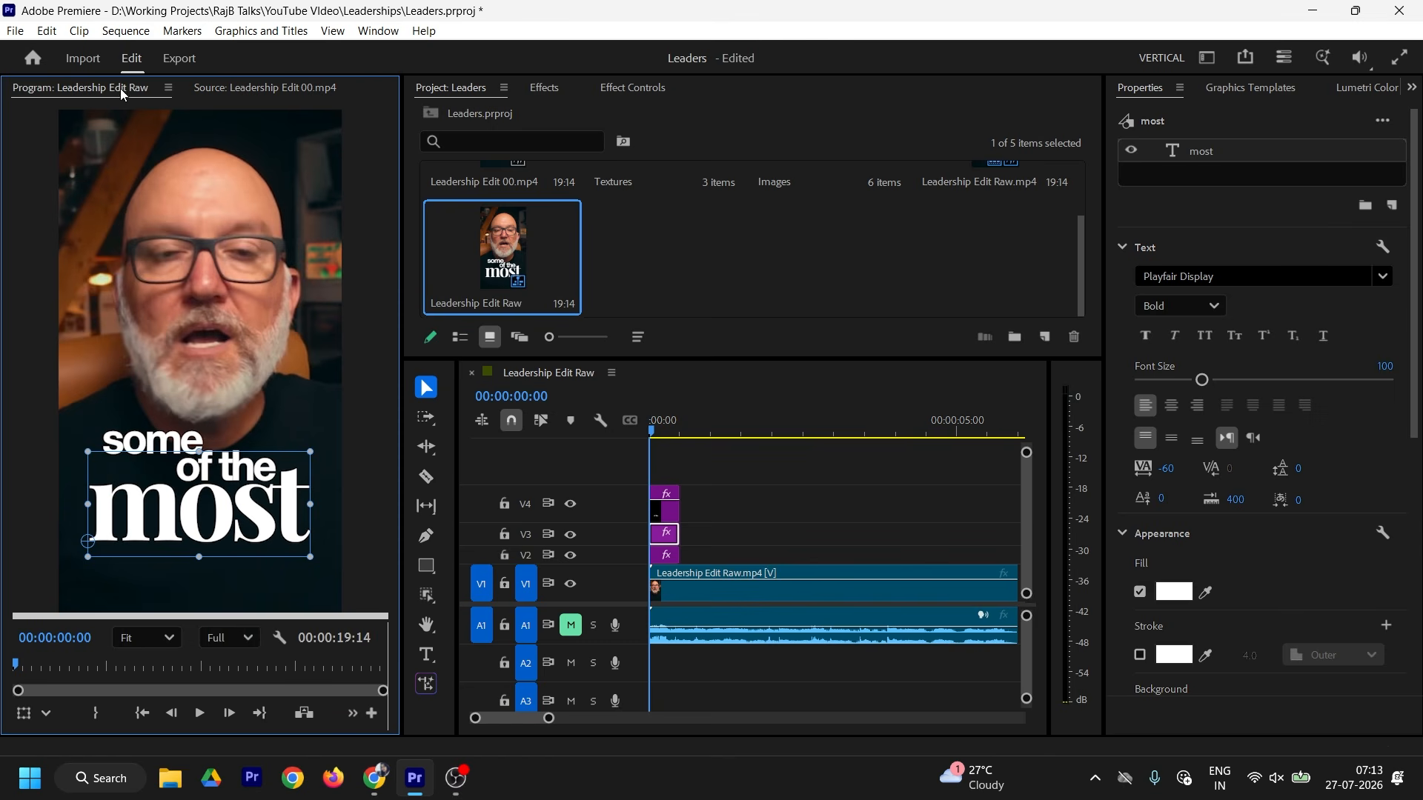
drag(270, 513, 272, 513)
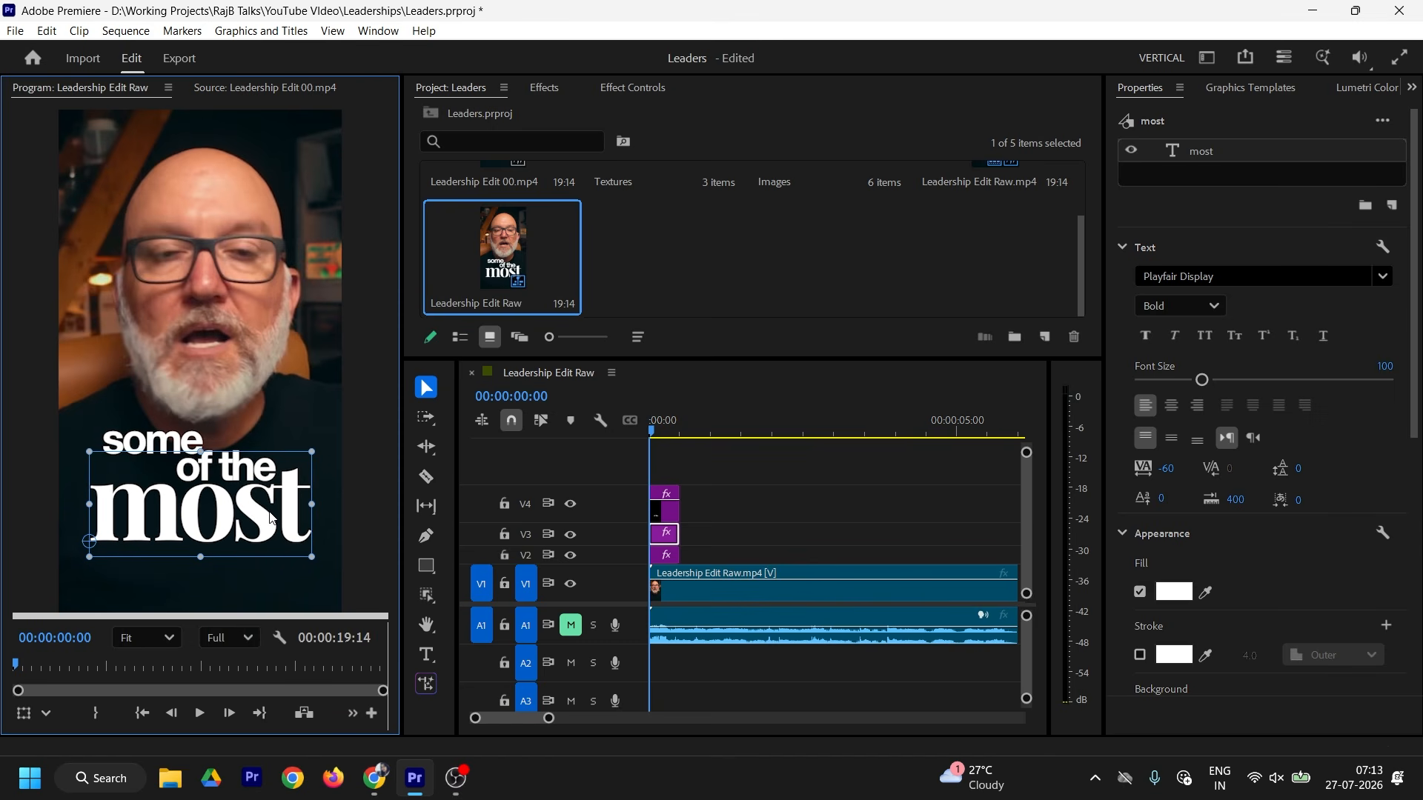
scroll(1350, 467, down, 6)
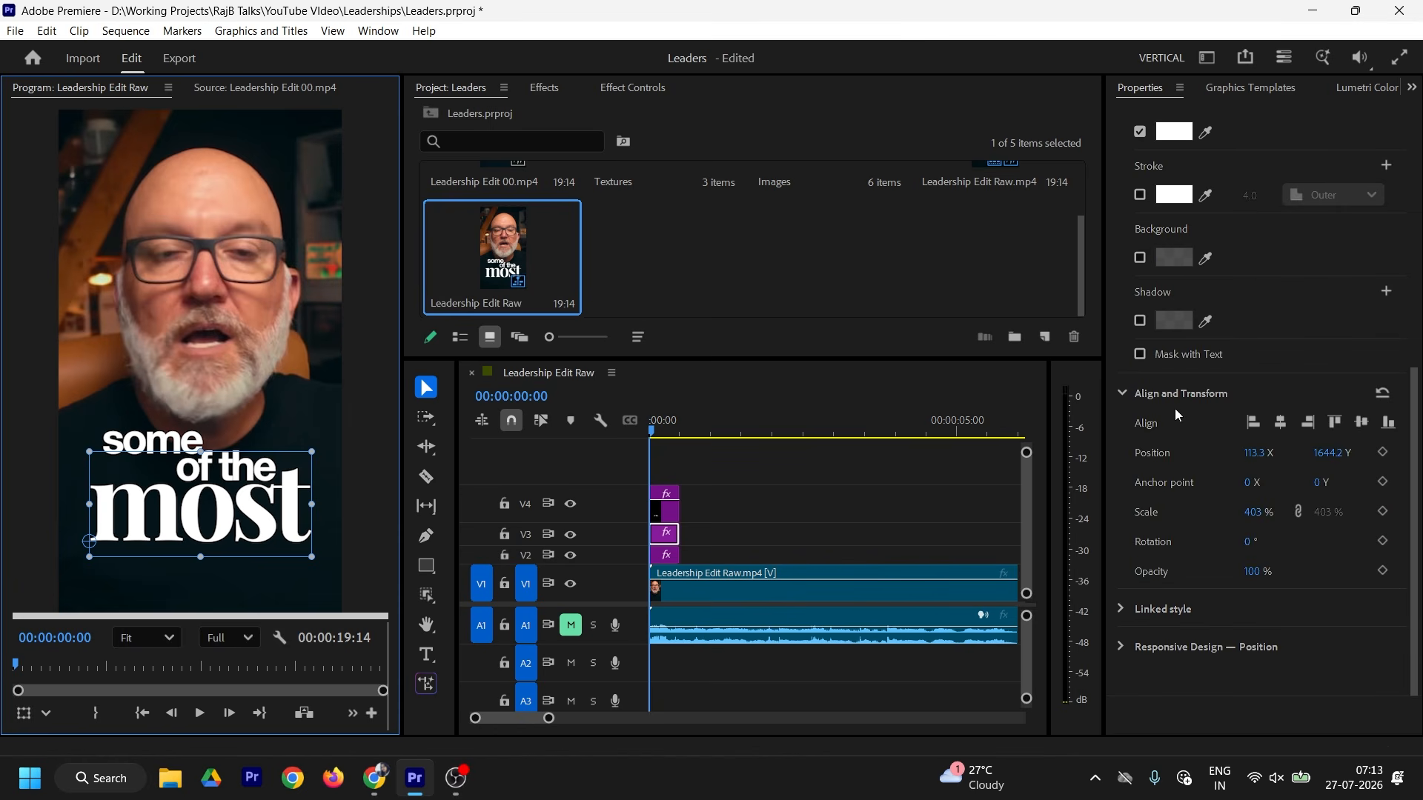
click(1280, 423)
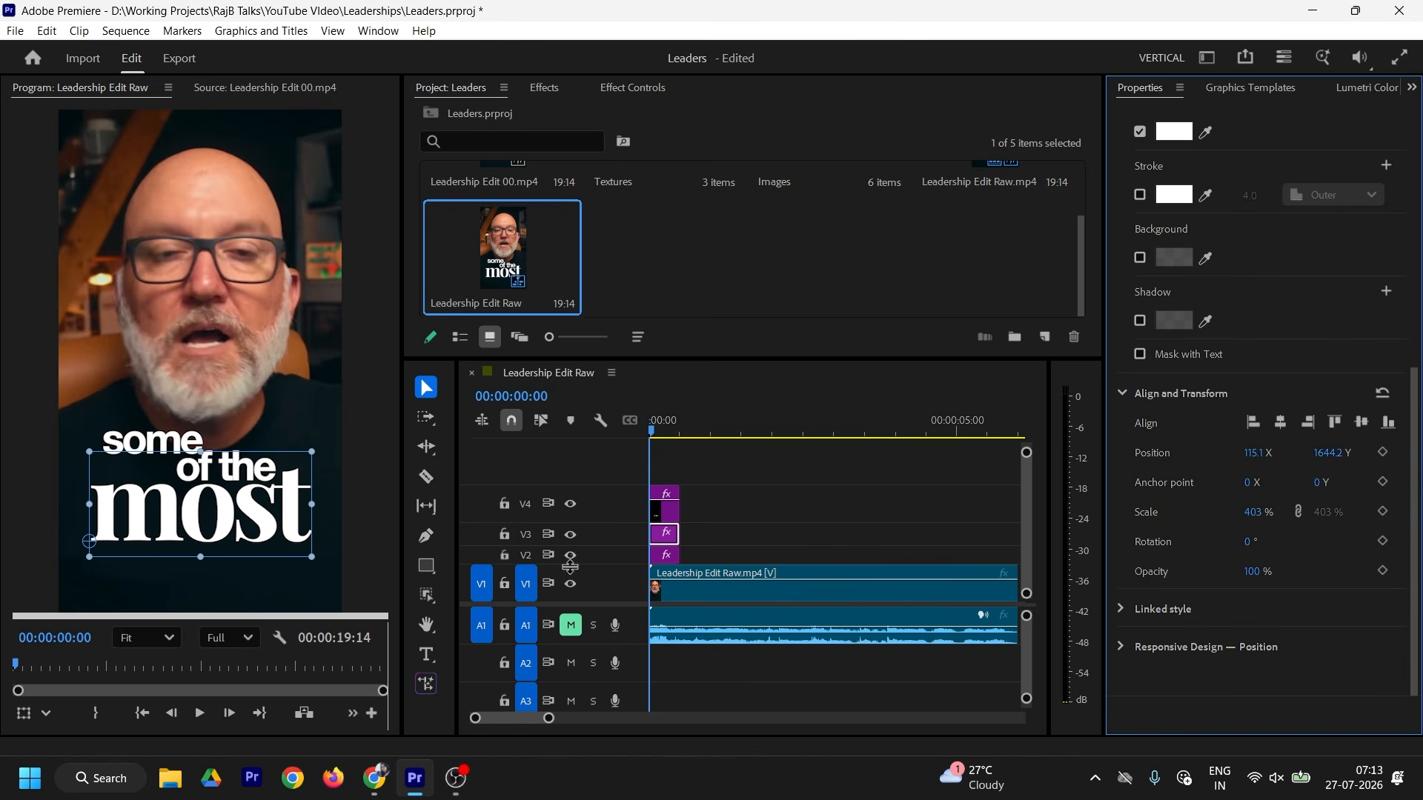
drag(549, 718, 505, 719)
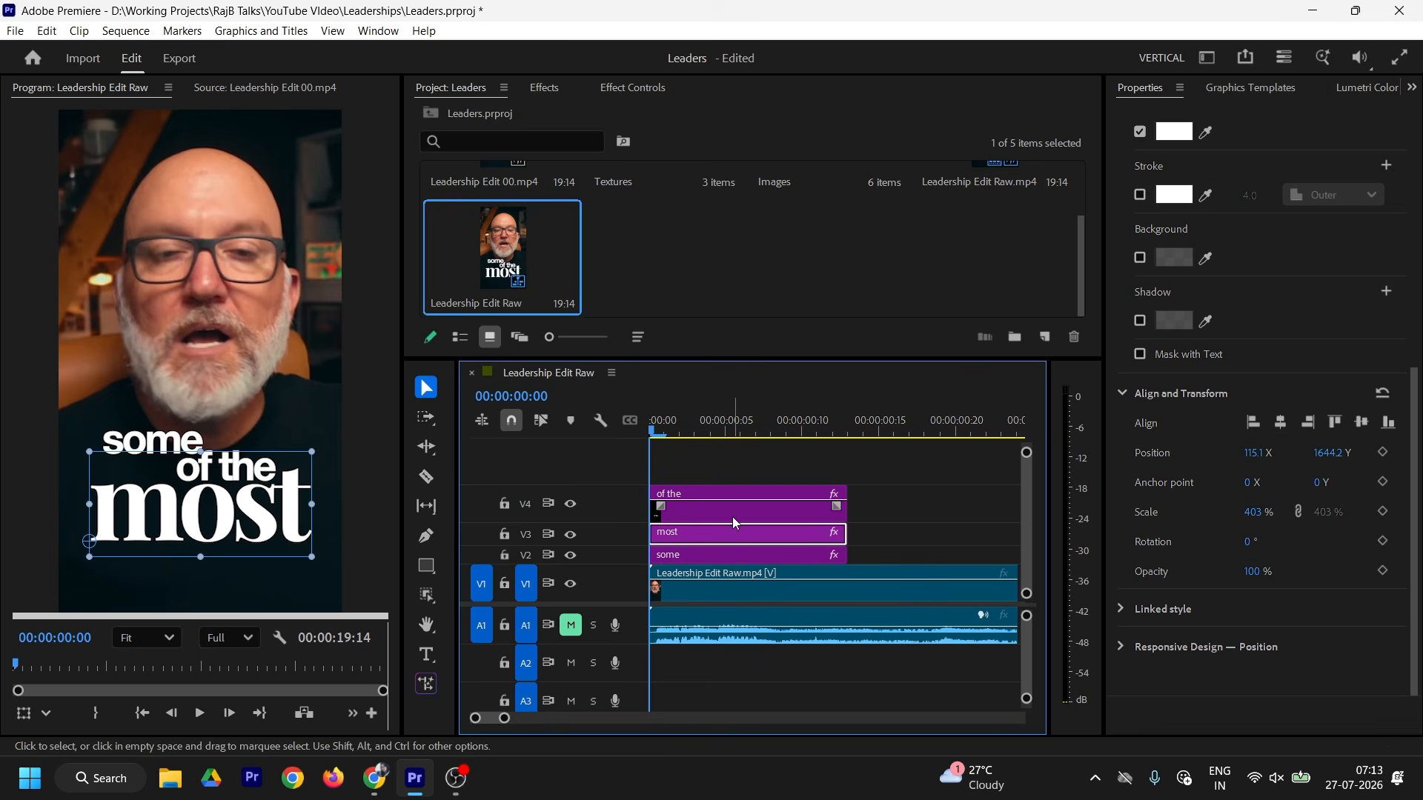
Step: Stagger the title starts: 'most' moved to V4, 'of the' at frame 3, 'most' at frame 5
click(661, 437)
drag(652, 554, 677, 546)
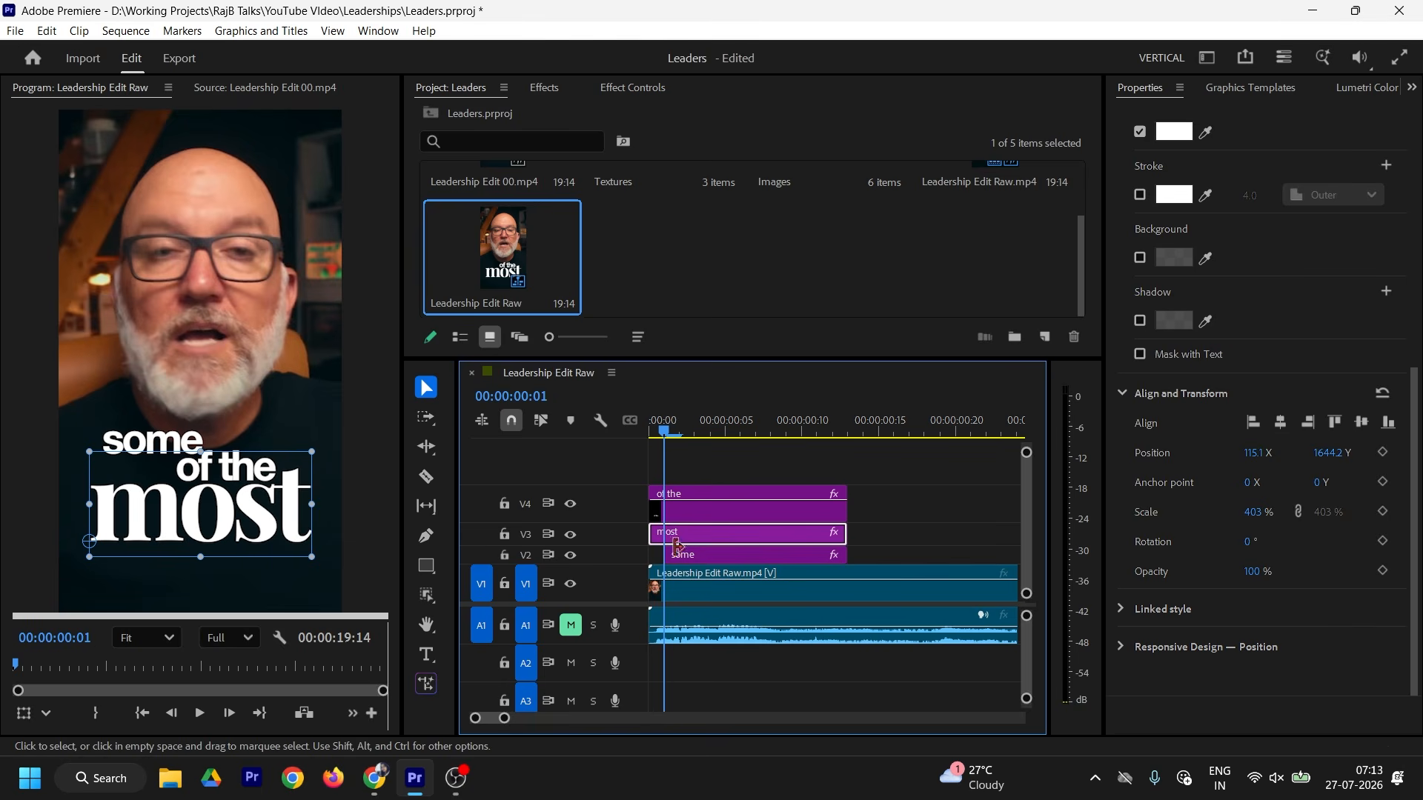
drag(697, 530, 696, 470)
drag(664, 430, 694, 429)
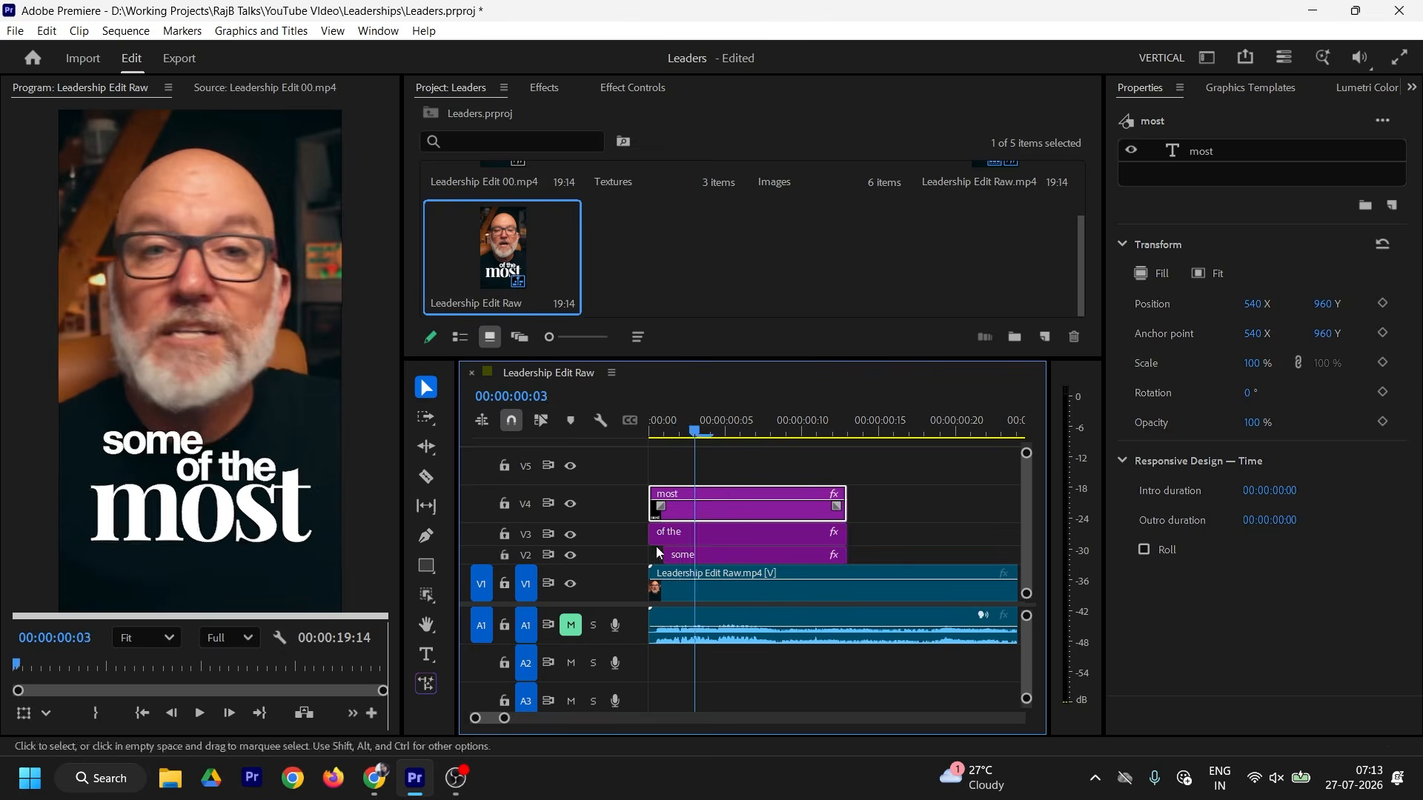
drag(652, 535, 698, 535)
drag(706, 432, 729, 432)
drag(654, 514, 732, 515)
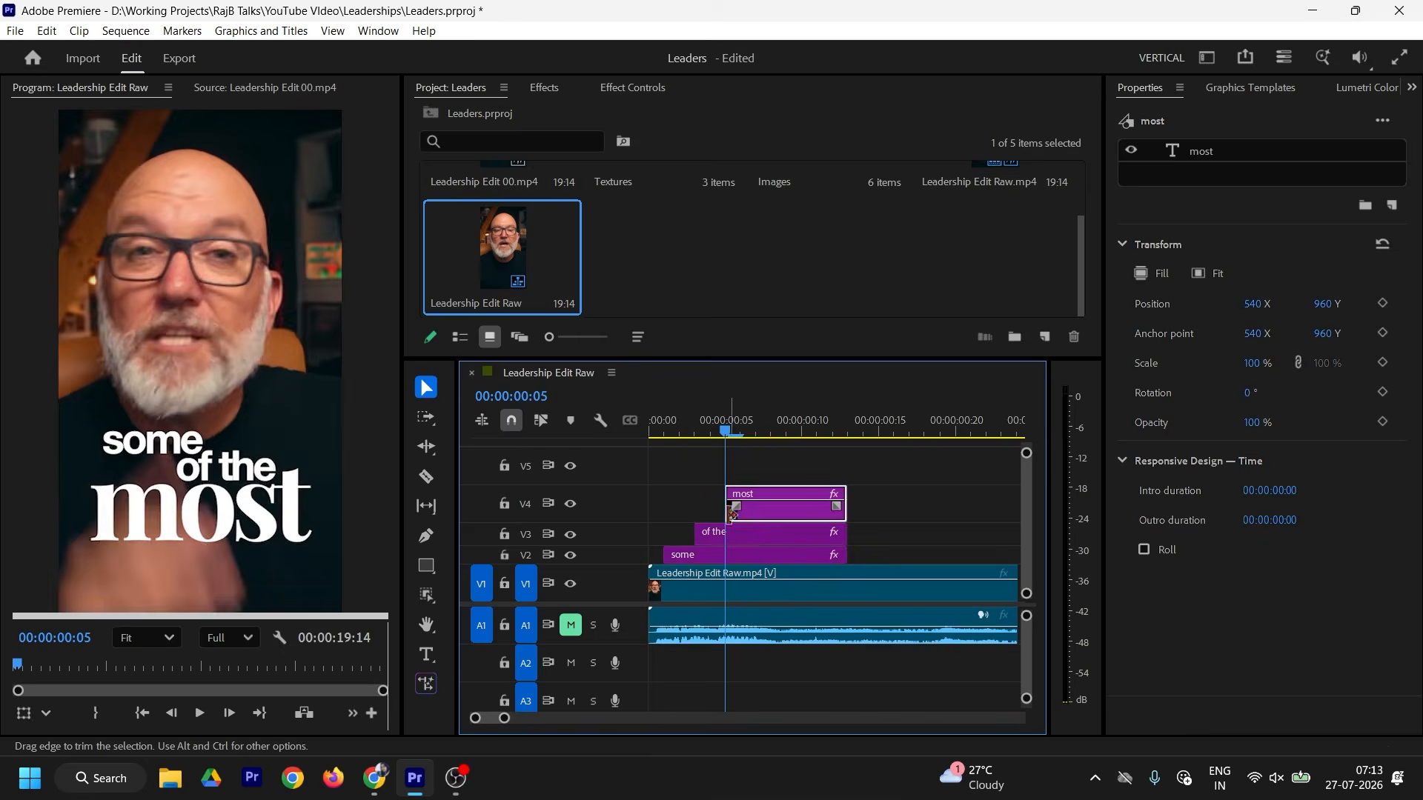
click(657, 430)
key(space)
key(space)
Step: Trim all three title clips to end at frame 9 and scrub the reference to 01:11
drag(819, 430, 868, 558)
key(w)
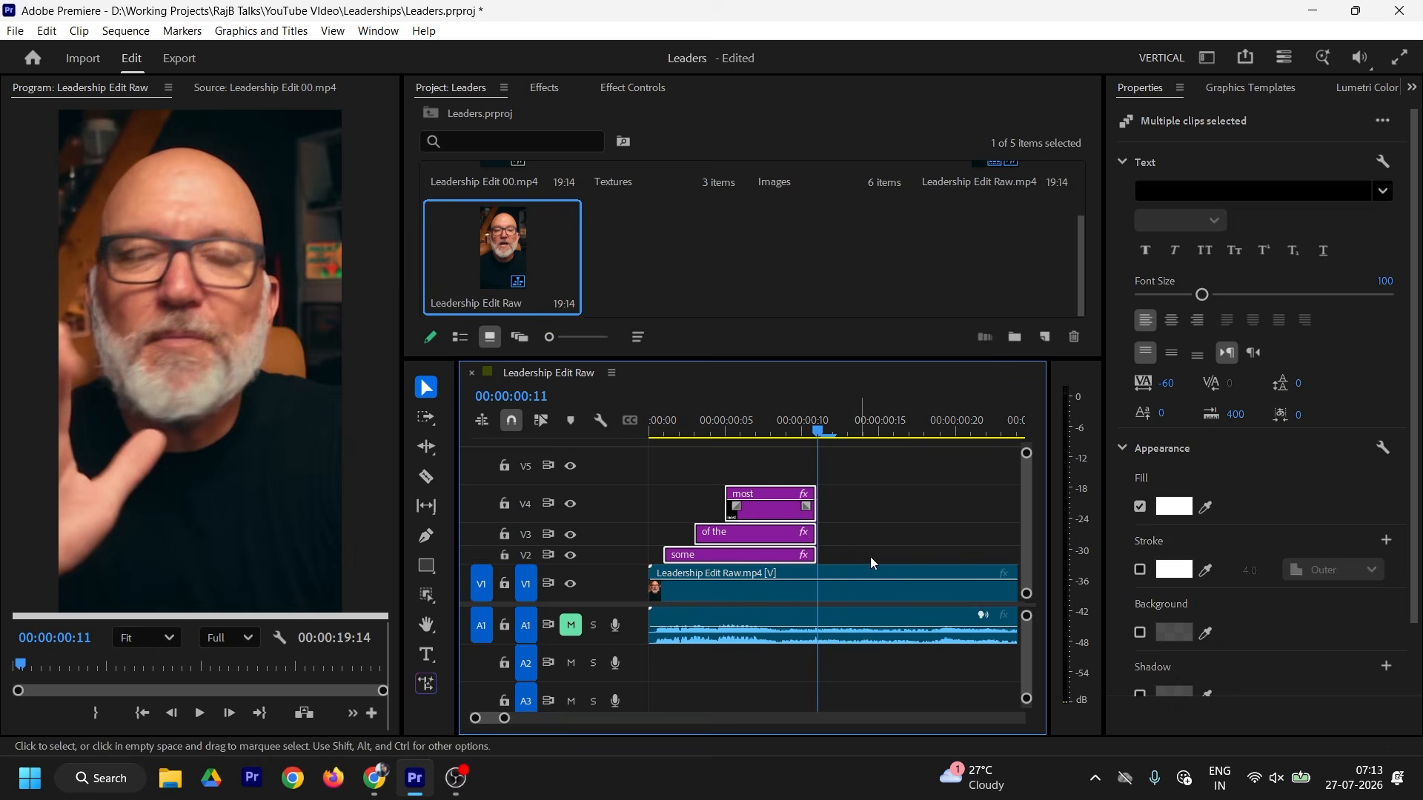
drag(818, 430, 788, 426)
key(w)
click(264, 87)
drag(33, 664, 40, 661)
click(811, 495)
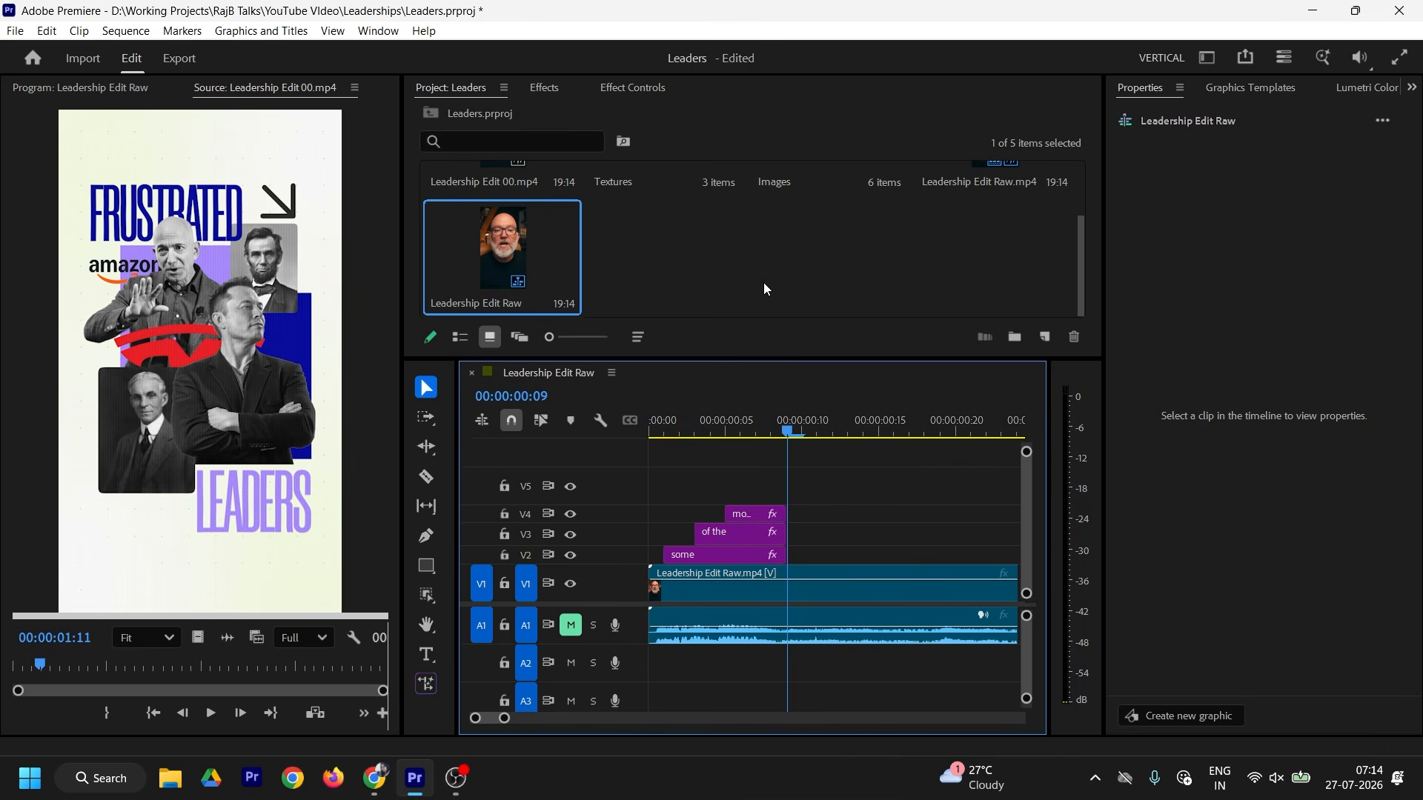
scroll(763, 283, up, 2)
Step: Create a new Color Matte project item with the default video settings, colour and name
double_click(798, 210)
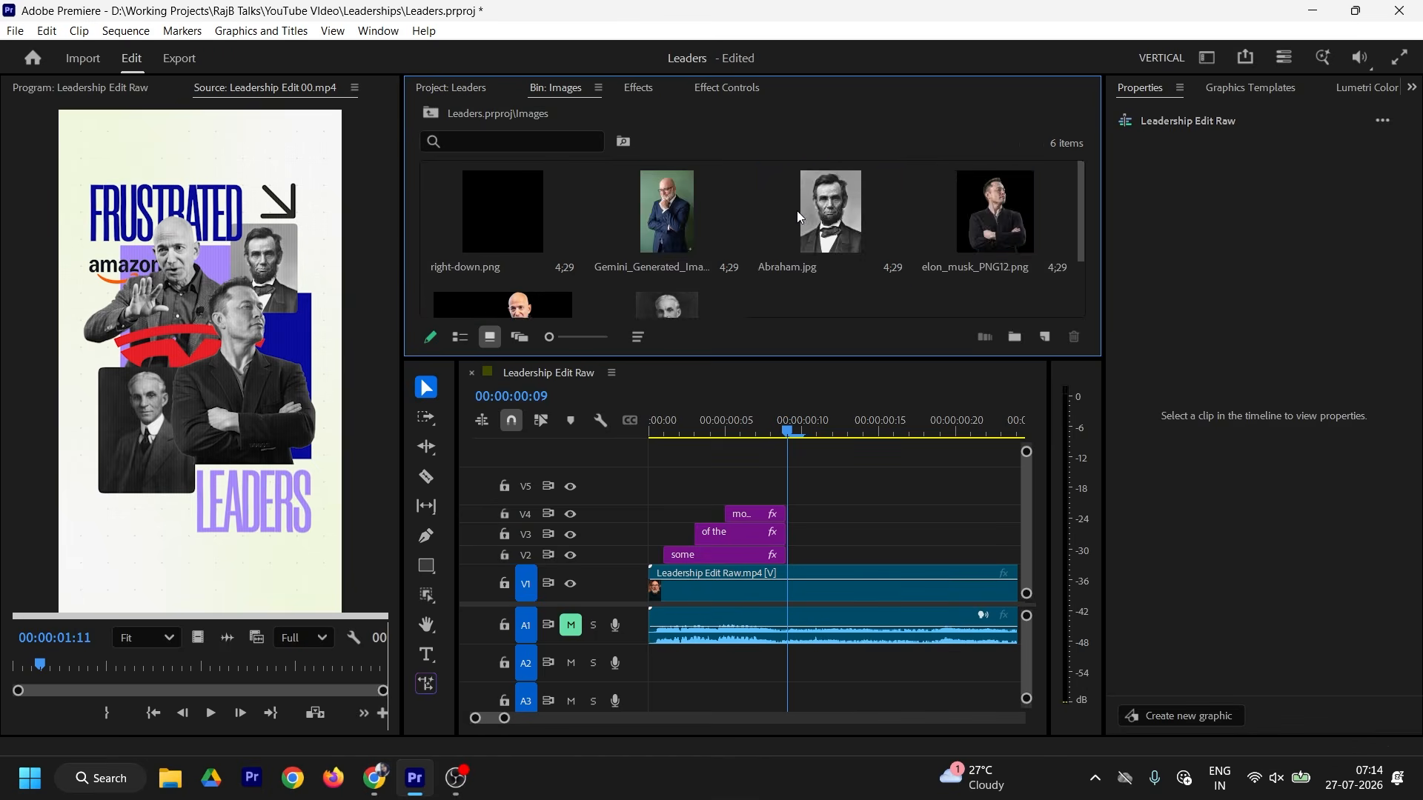
scroll(797, 210, down, 2)
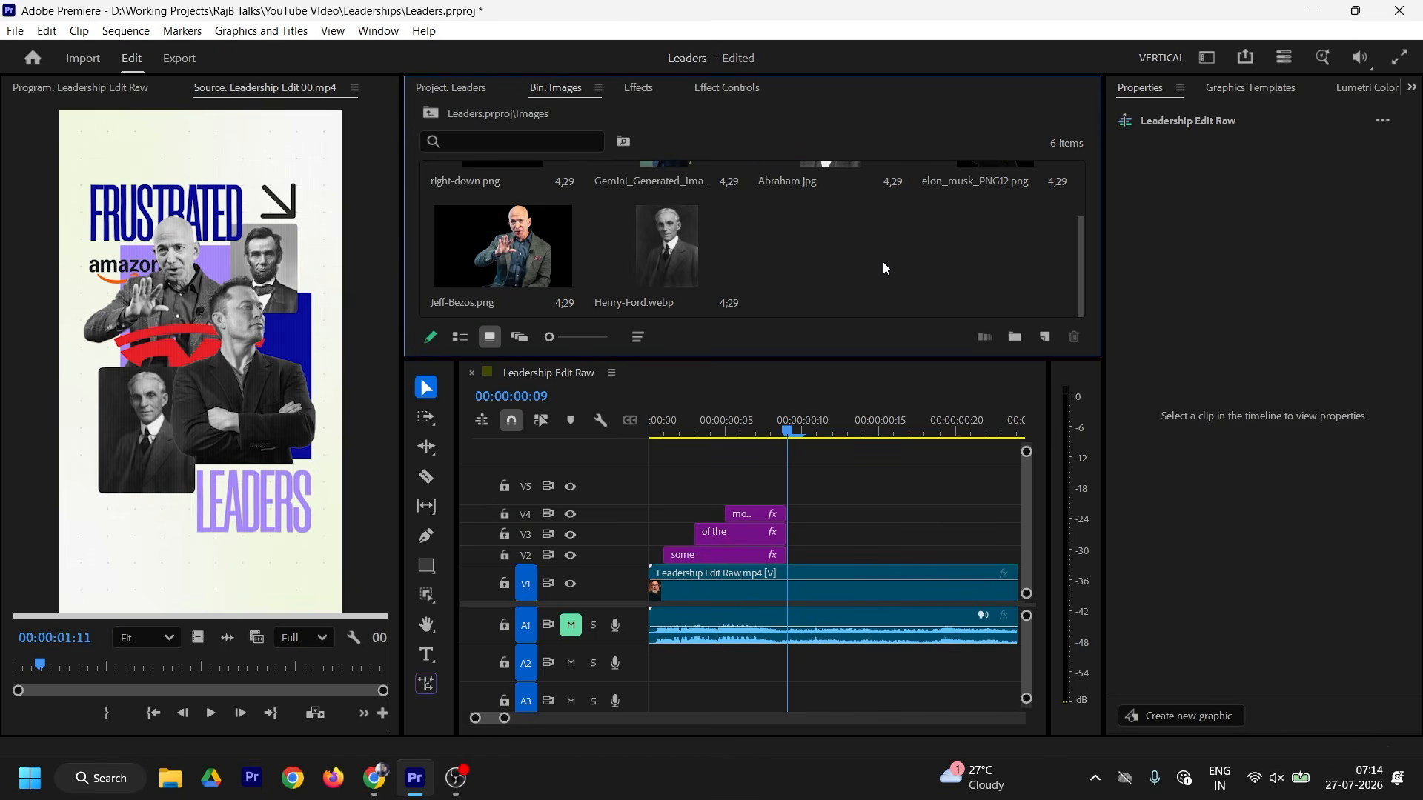
right_click(793, 246)
click(450, 87)
right_click(774, 263)
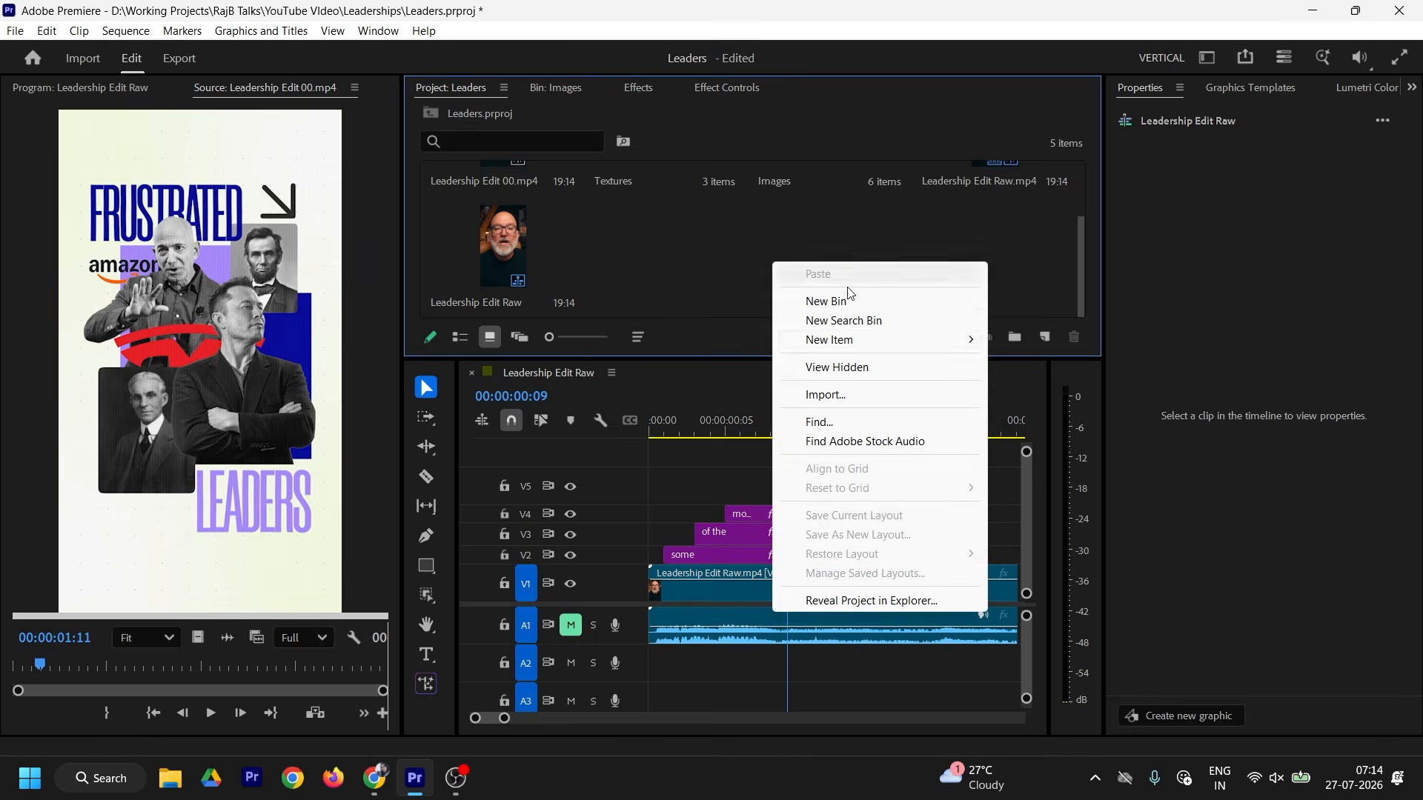
mouse_move(890, 340)
click(1195, 470)
click(763, 470)
click(691, 413)
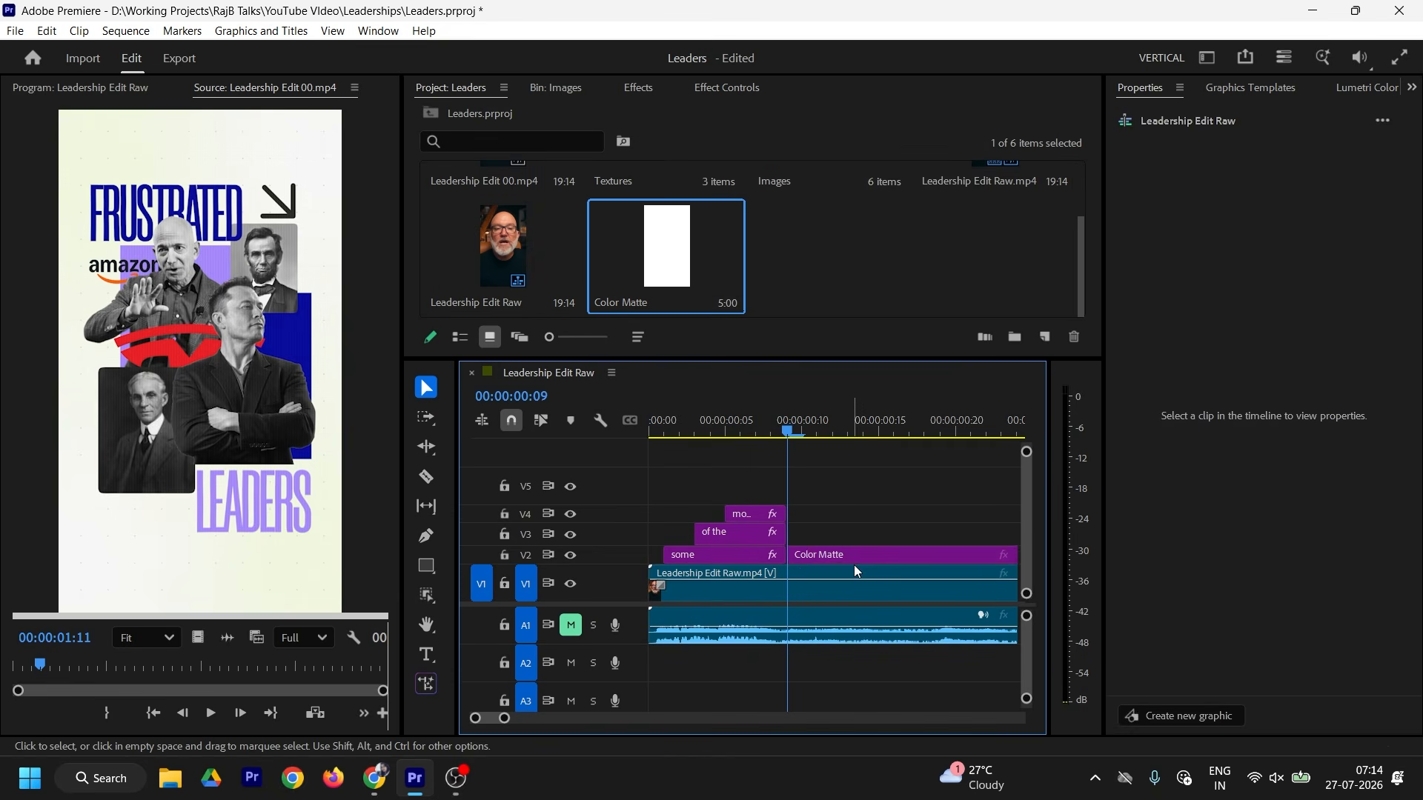
Step: Apply the 4-Color Gradient effect to the Color Matte clip on V2
click(852, 554)
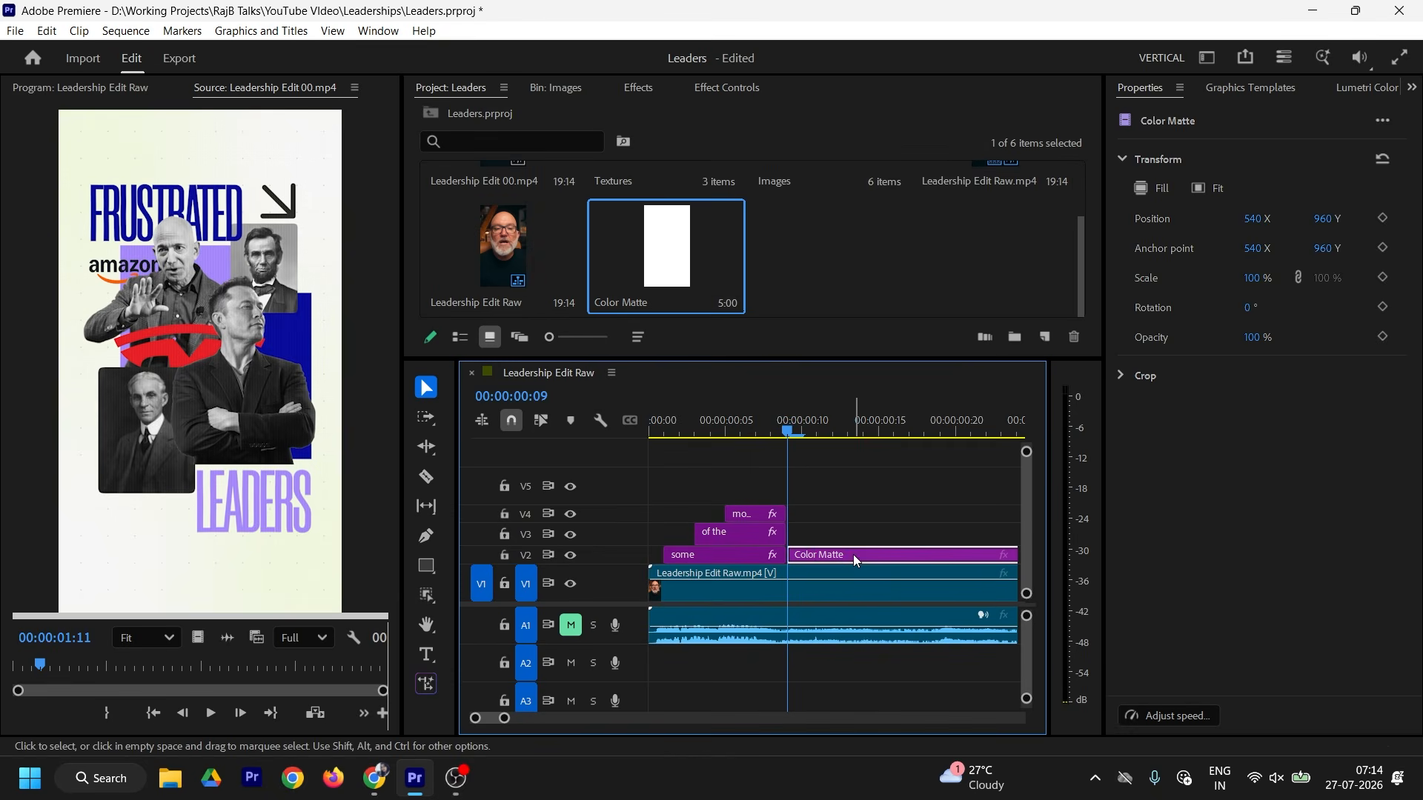
click(639, 87)
click(489, 117)
text(4)
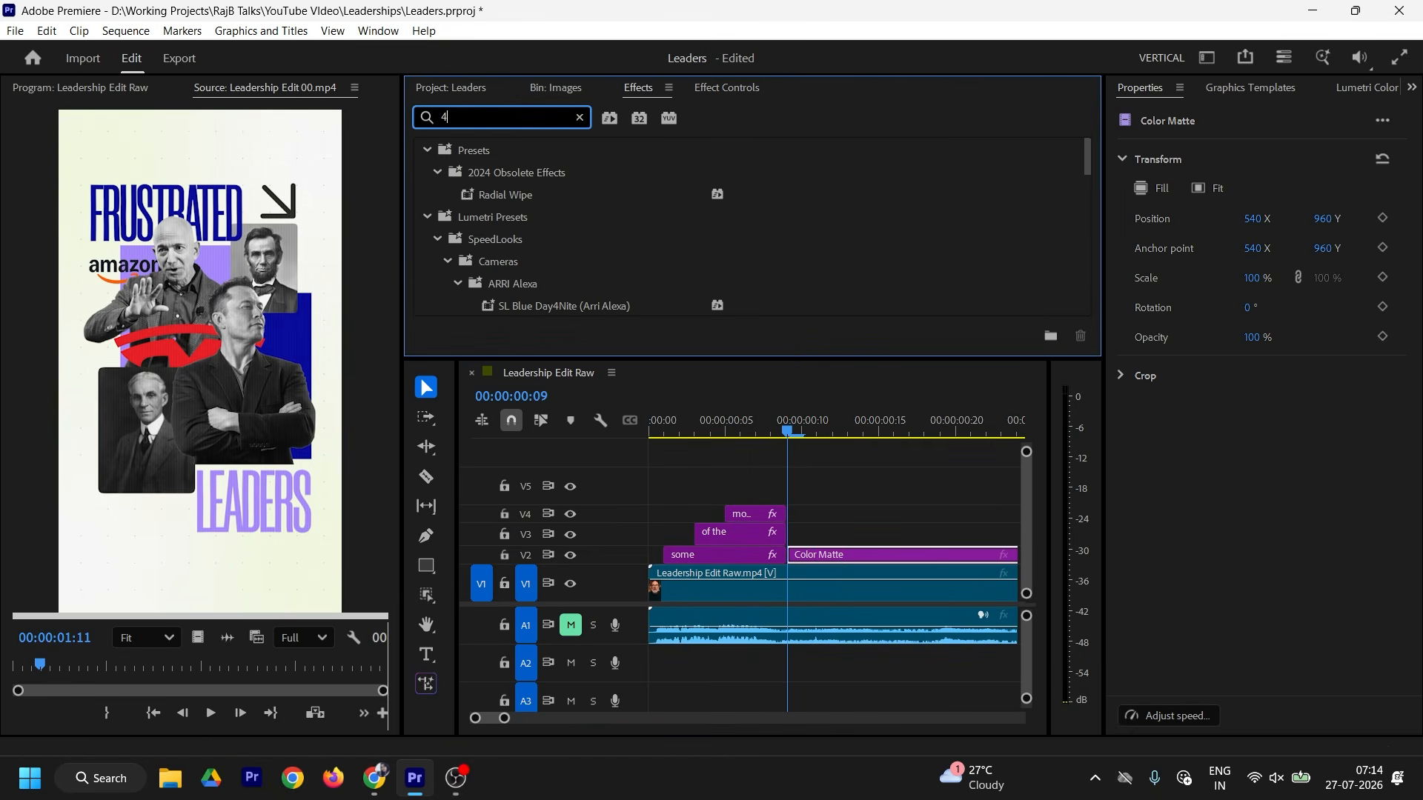
text( col)
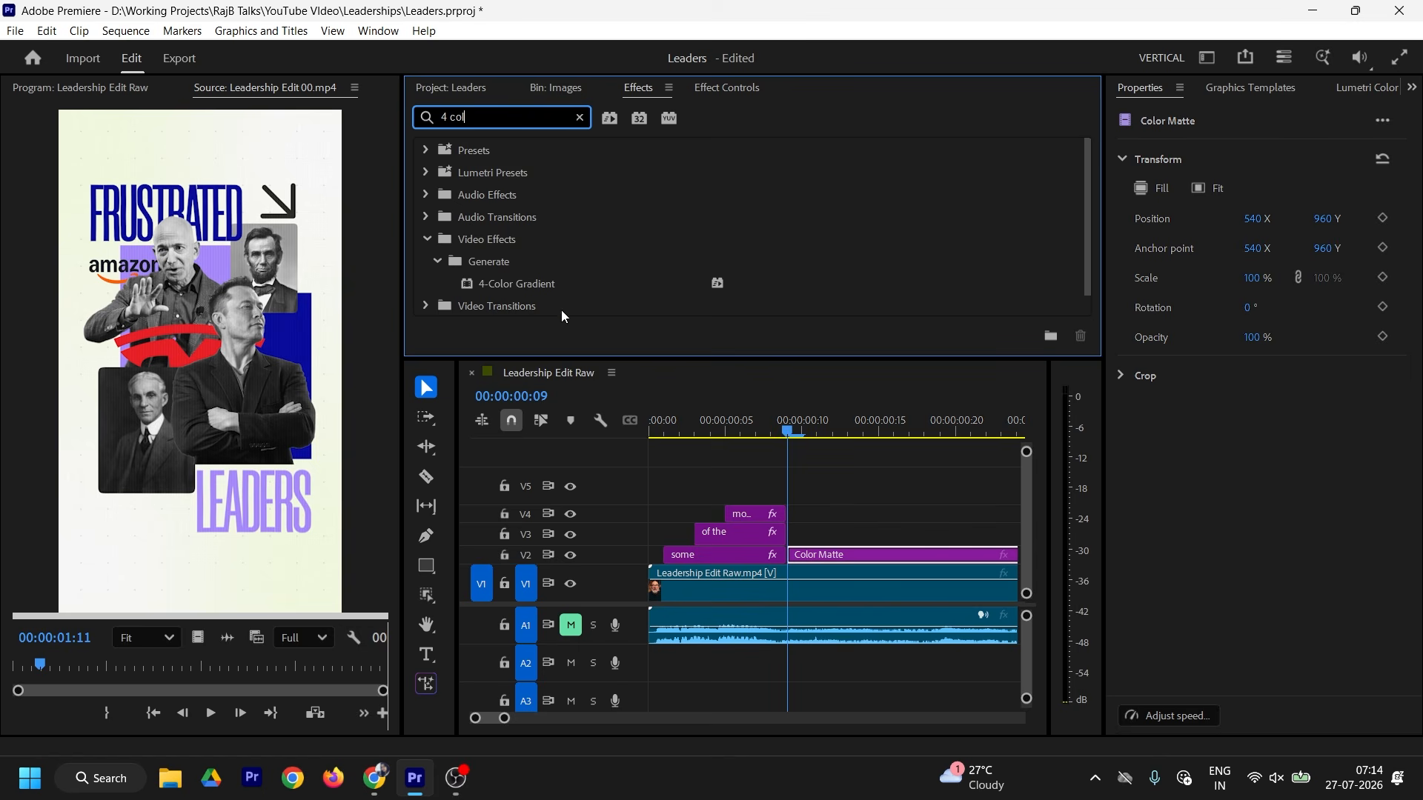
drag(548, 287, 848, 557)
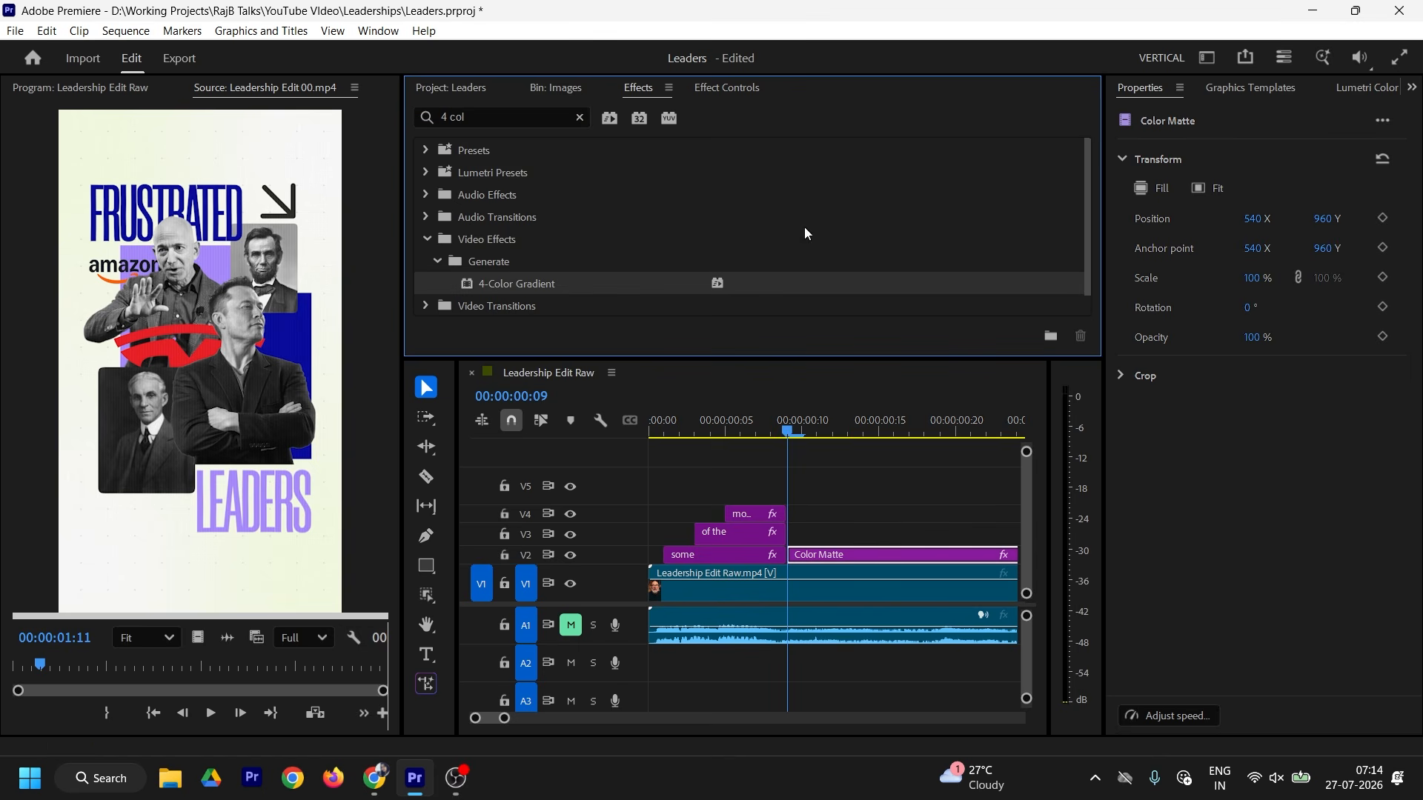
click(720, 85)
click(455, 95)
click(726, 87)
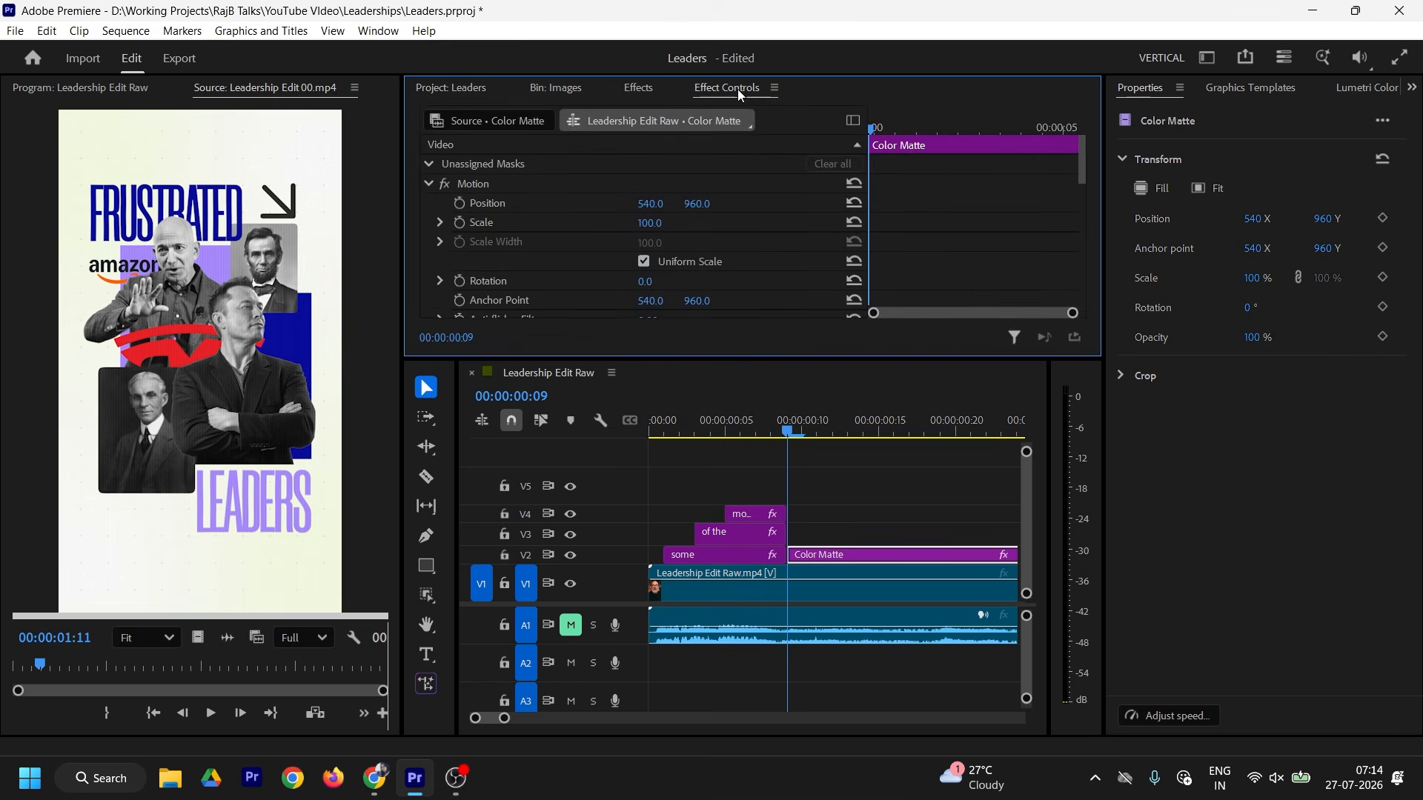
click(830, 555)
scroll(948, 252, down, 10)
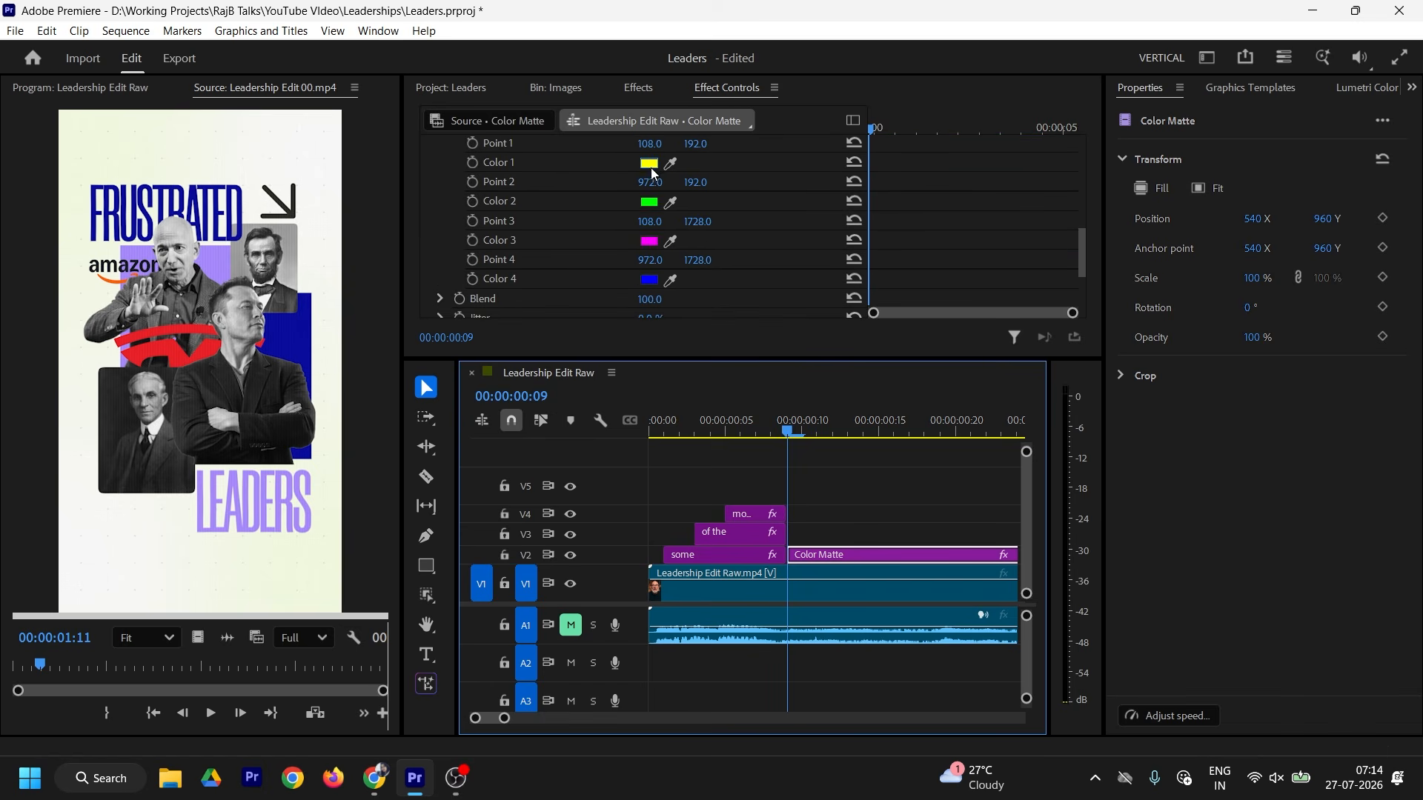
Step: Set gradient Colors 1 and 4 to the pale cream F1F7DF sampled from the reference
click(649, 163)
click(893, 486)
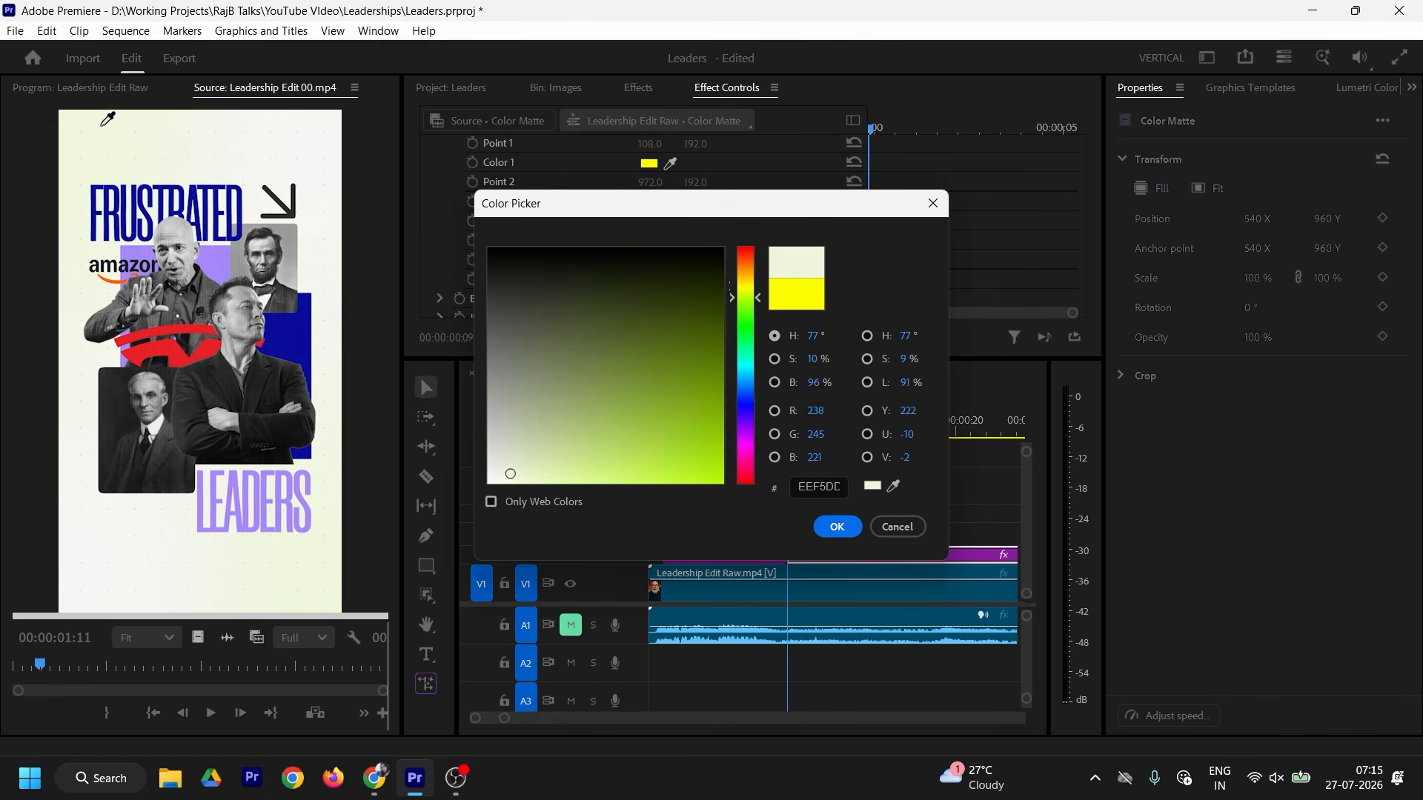
click(108, 119)
click(818, 488)
key(ctrl+c)
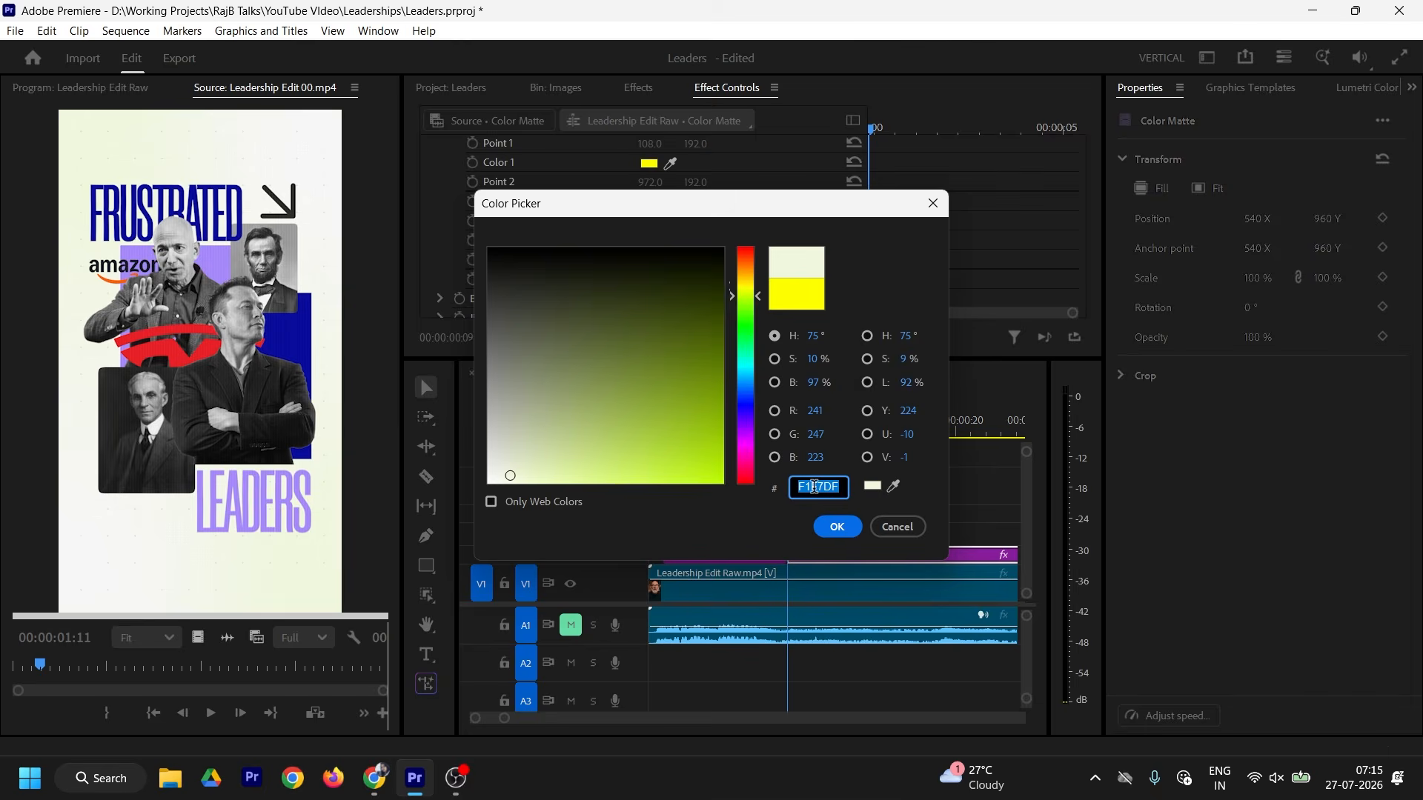
key(Return)
click(650, 281)
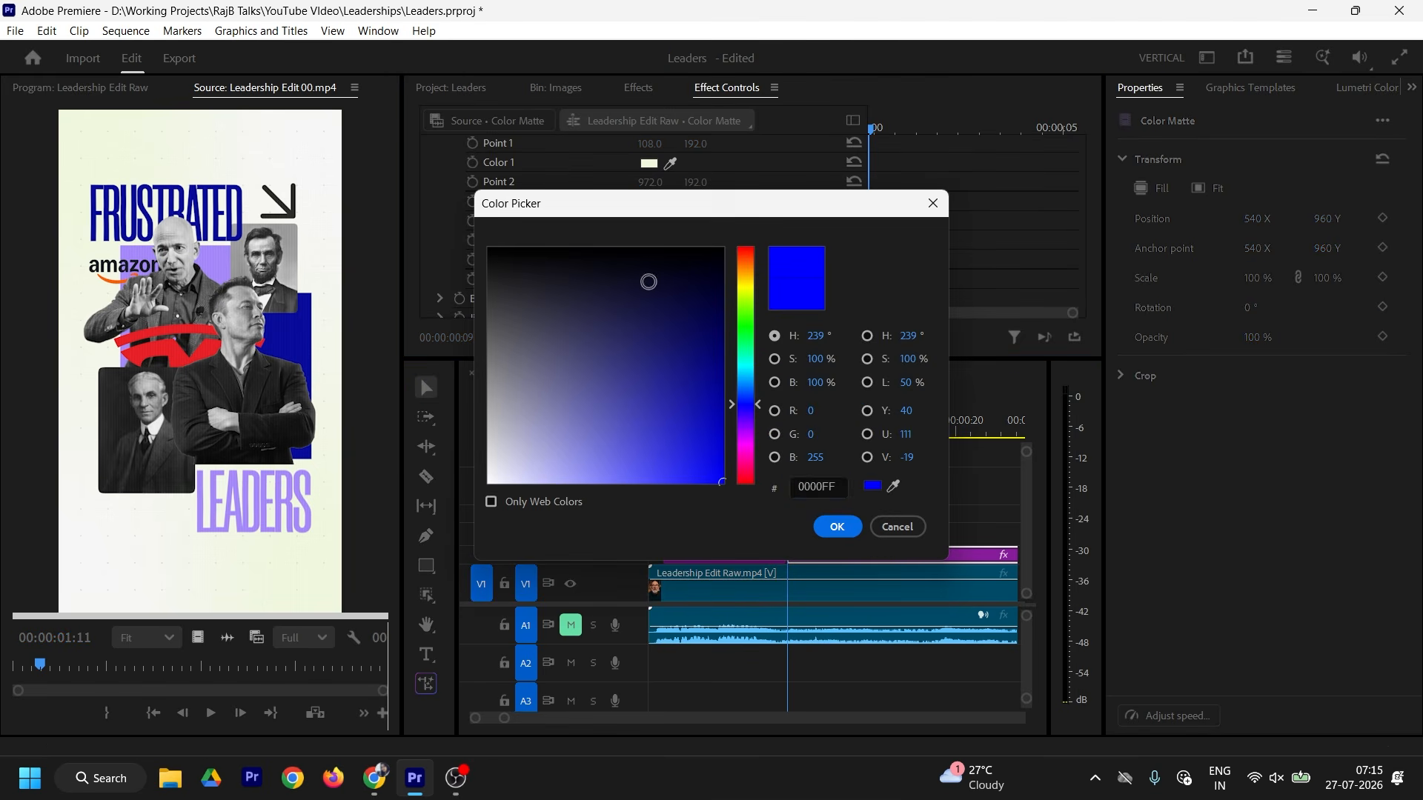
click(823, 487)
key(ctrl+v)
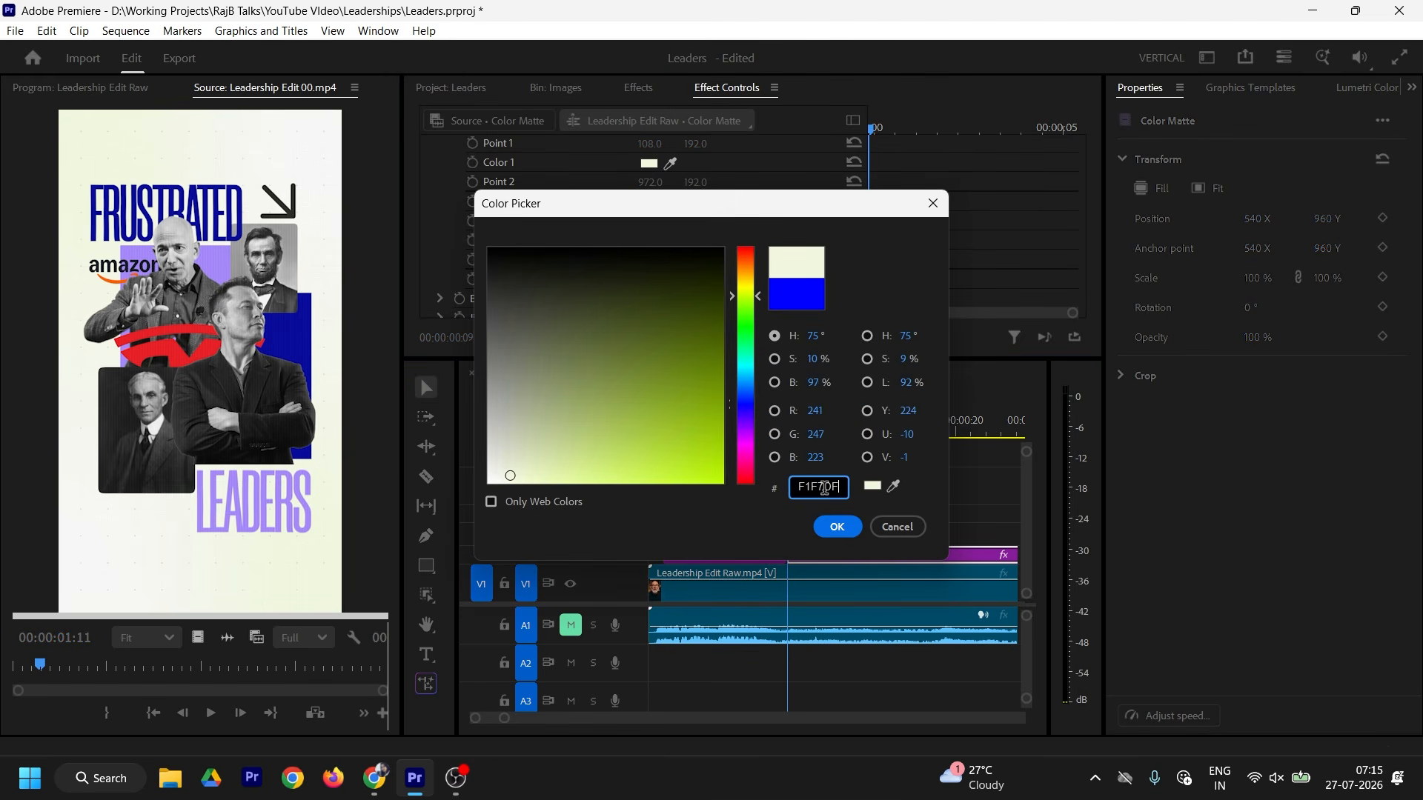
click(842, 523)
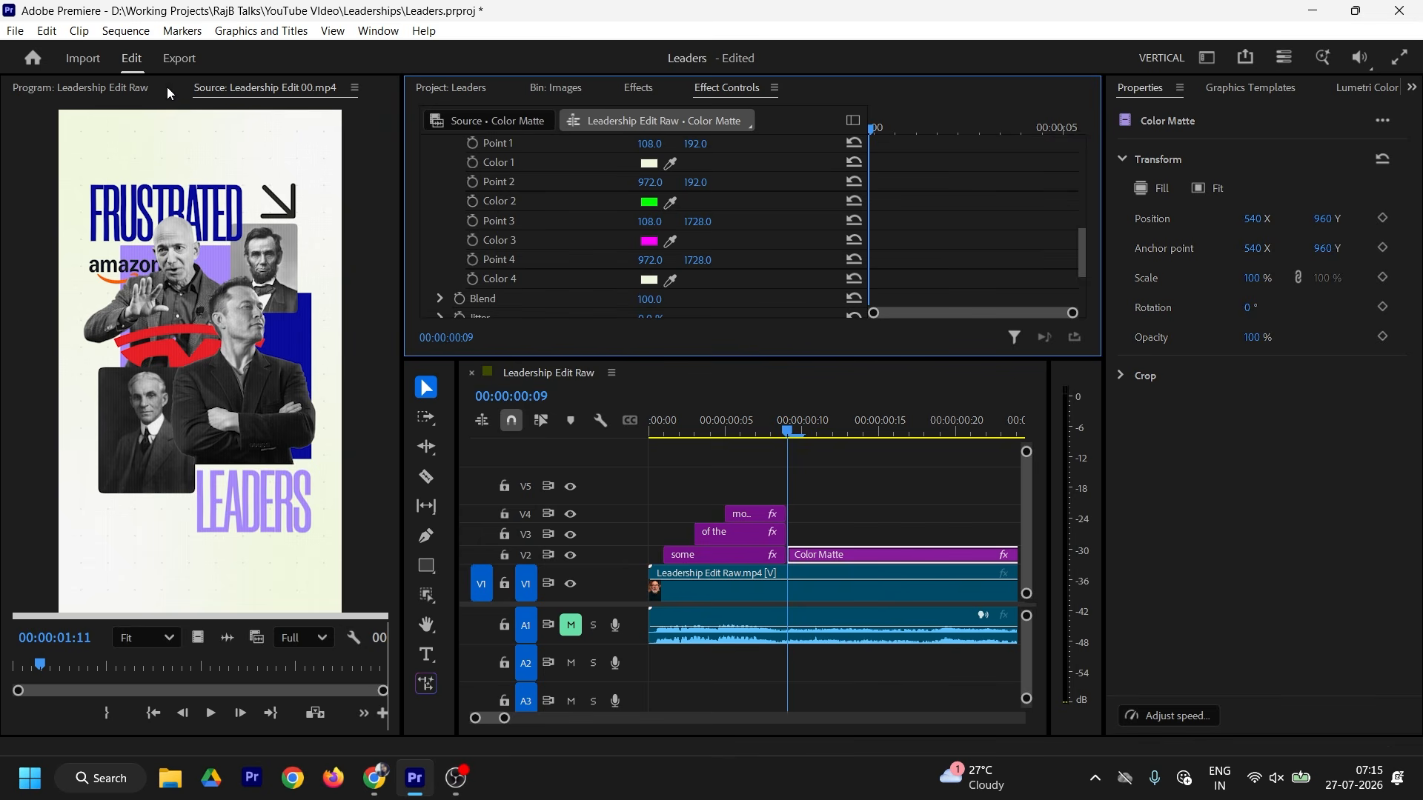
click(128, 89)
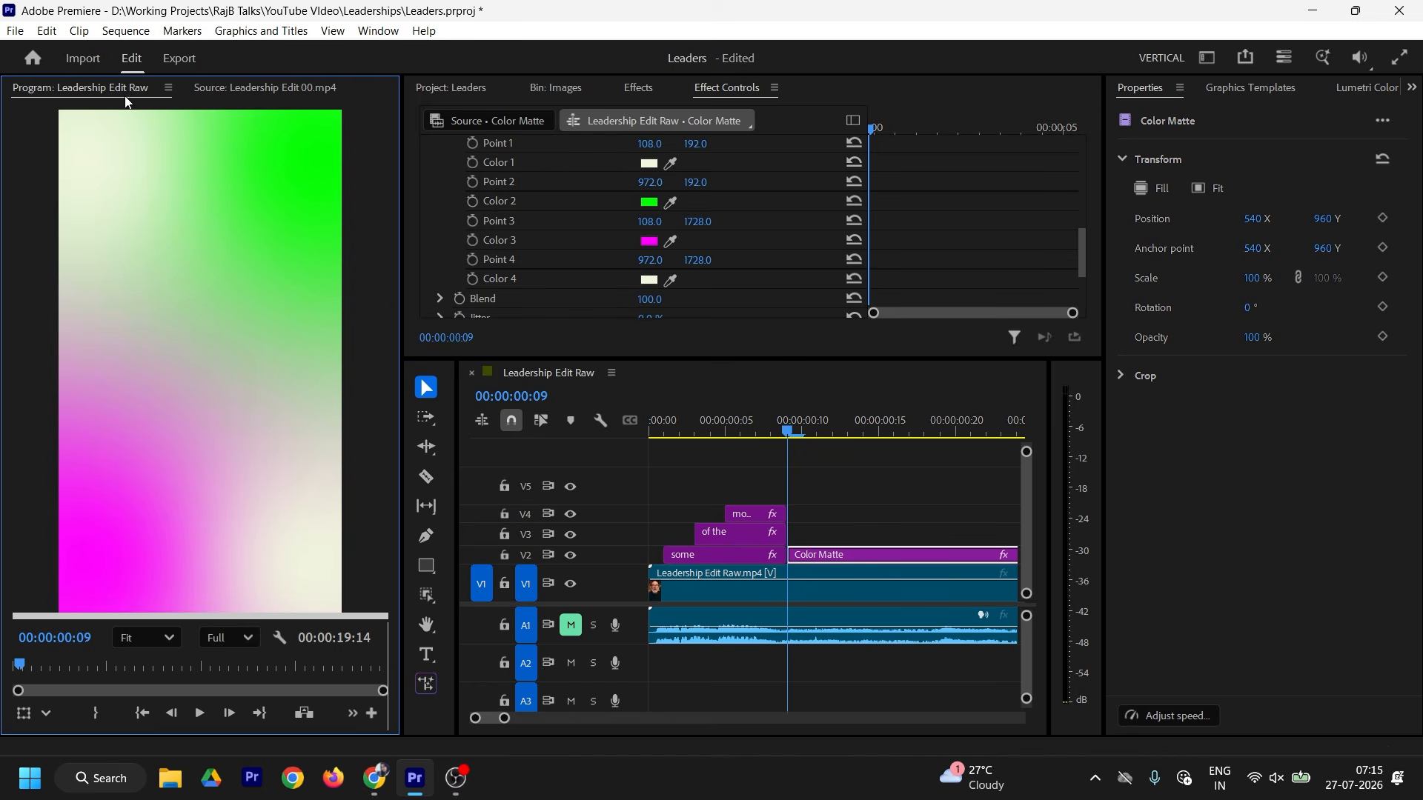
Step: Change the gradient's Color 2 from green to white
click(650, 202)
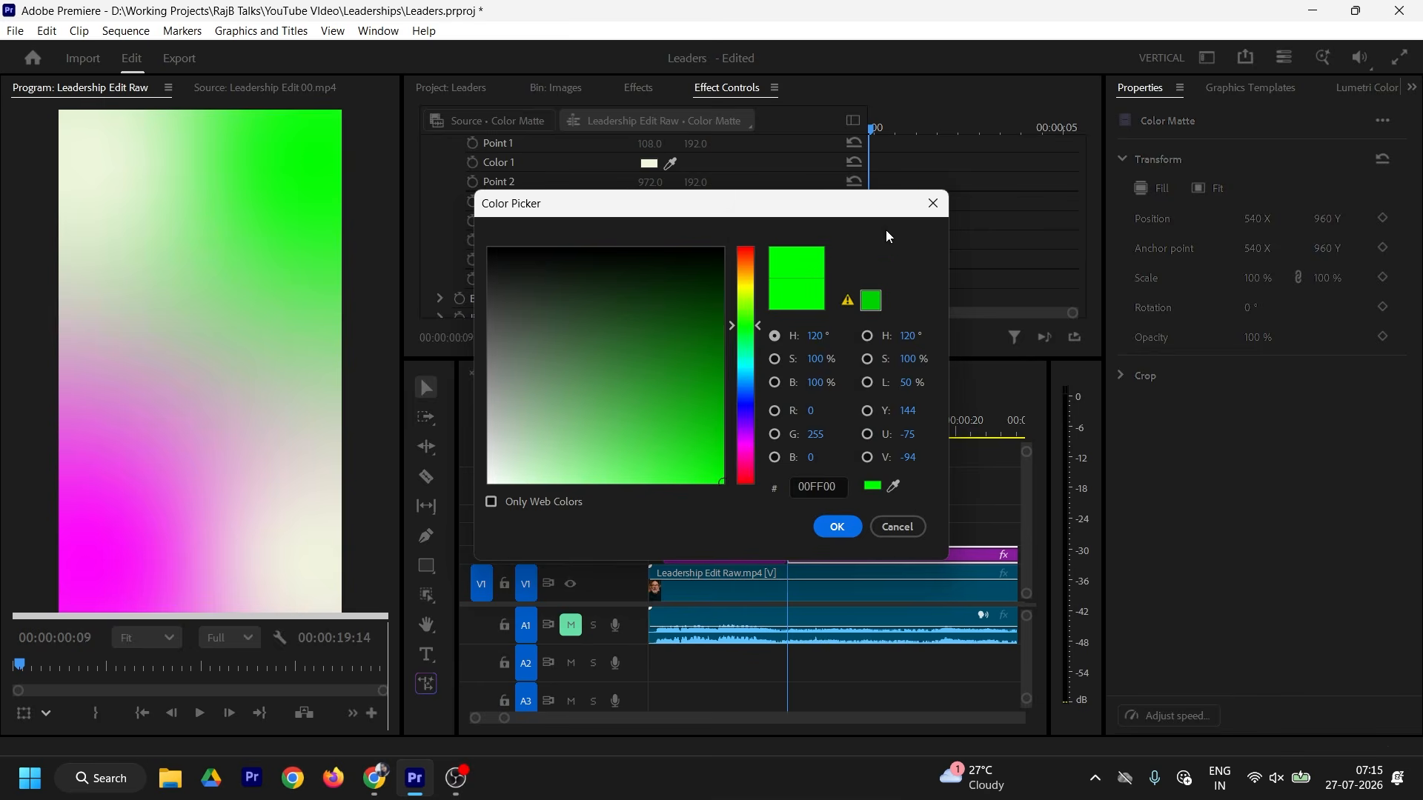
click(933, 203)
click(649, 203)
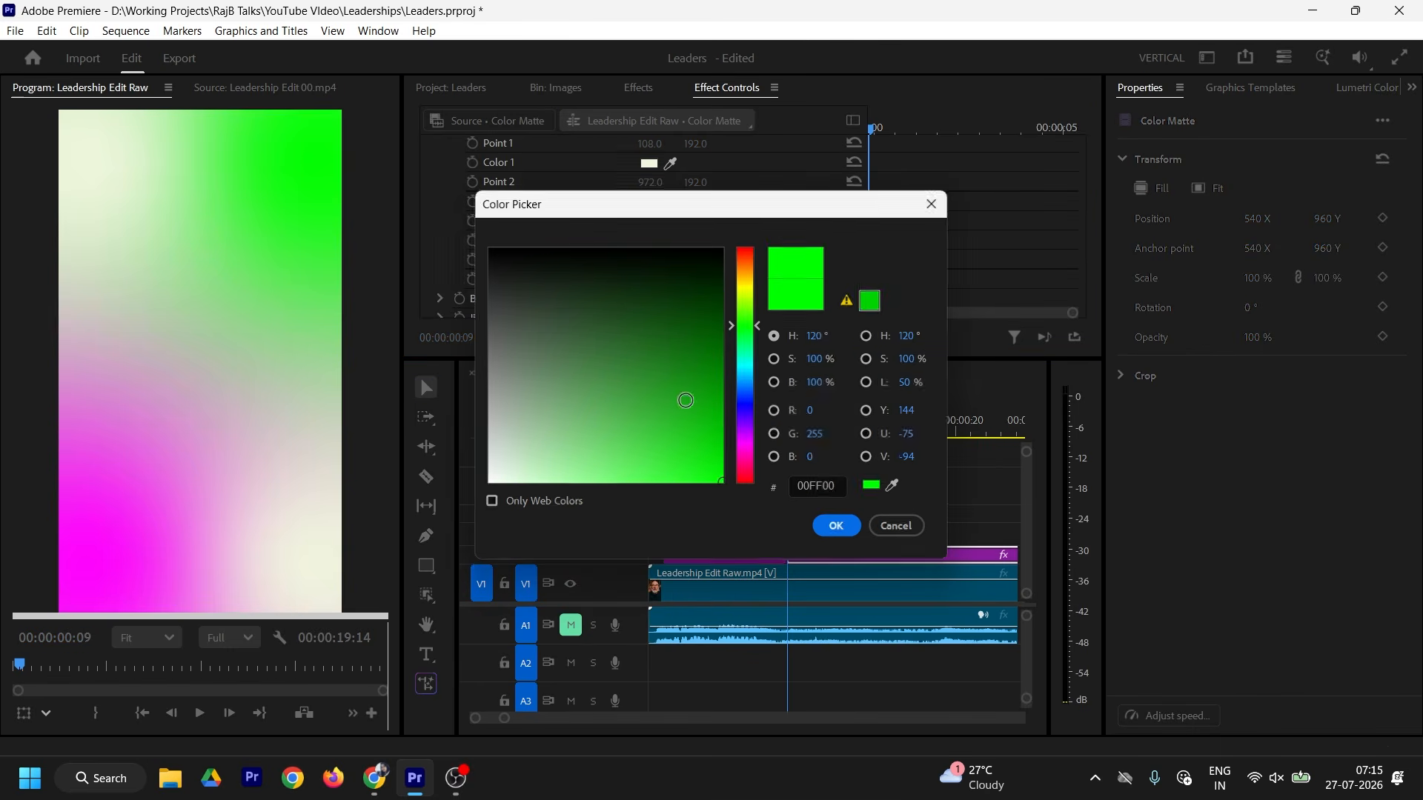
drag(505, 455, 450, 508)
click(838, 523)
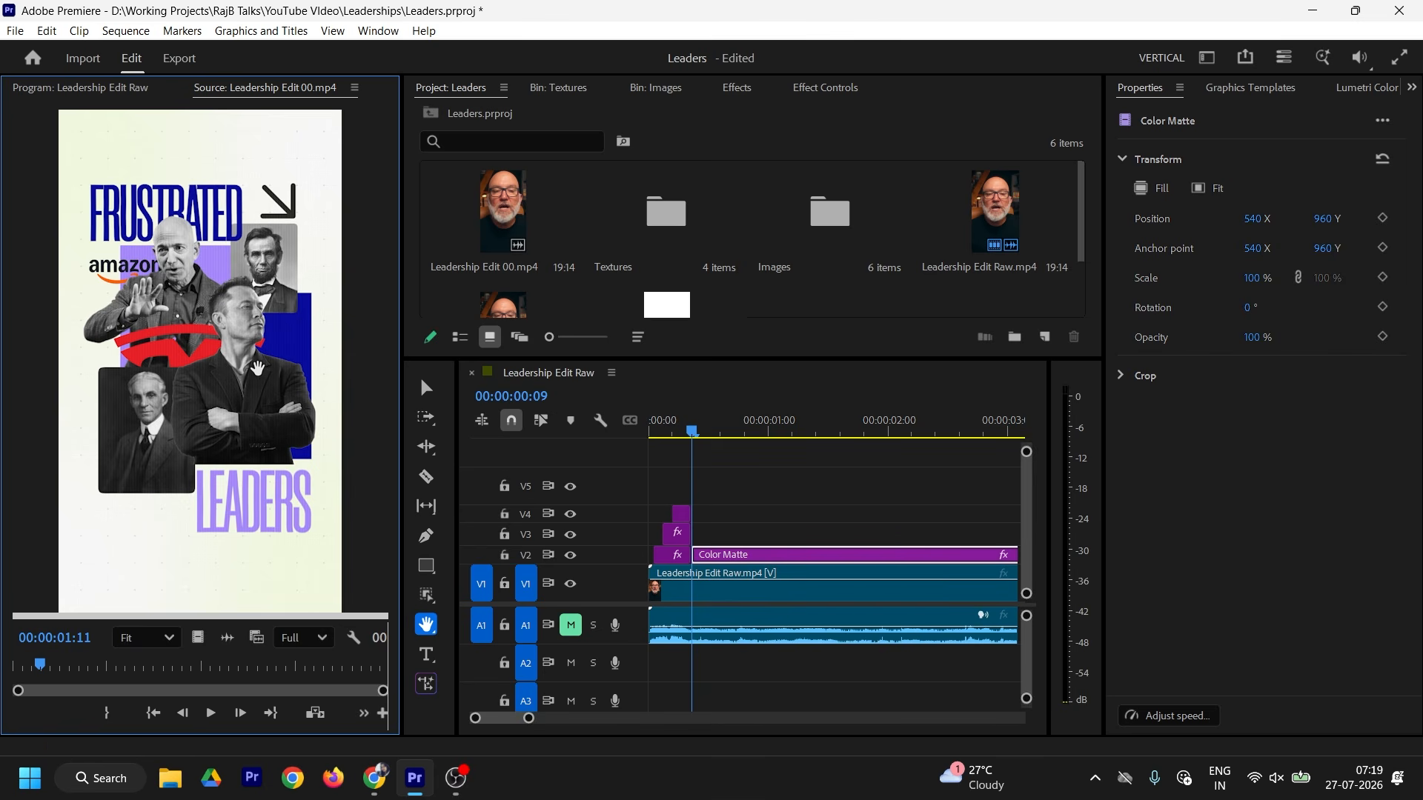
Step: Place Jeff-Bezos.png from the Images bin onto V3 above the Color Matte
key(v)
double_click(893, 278)
drag(552, 258, 701, 532)
click(703, 432)
click(749, 533)
Step: Scale the Jeff-Bezos cutout to 143.2 and position it at 318, 594 in the upper left
click(825, 87)
drag(649, 223, 636, 223)
drag(649, 204, 490, 204)
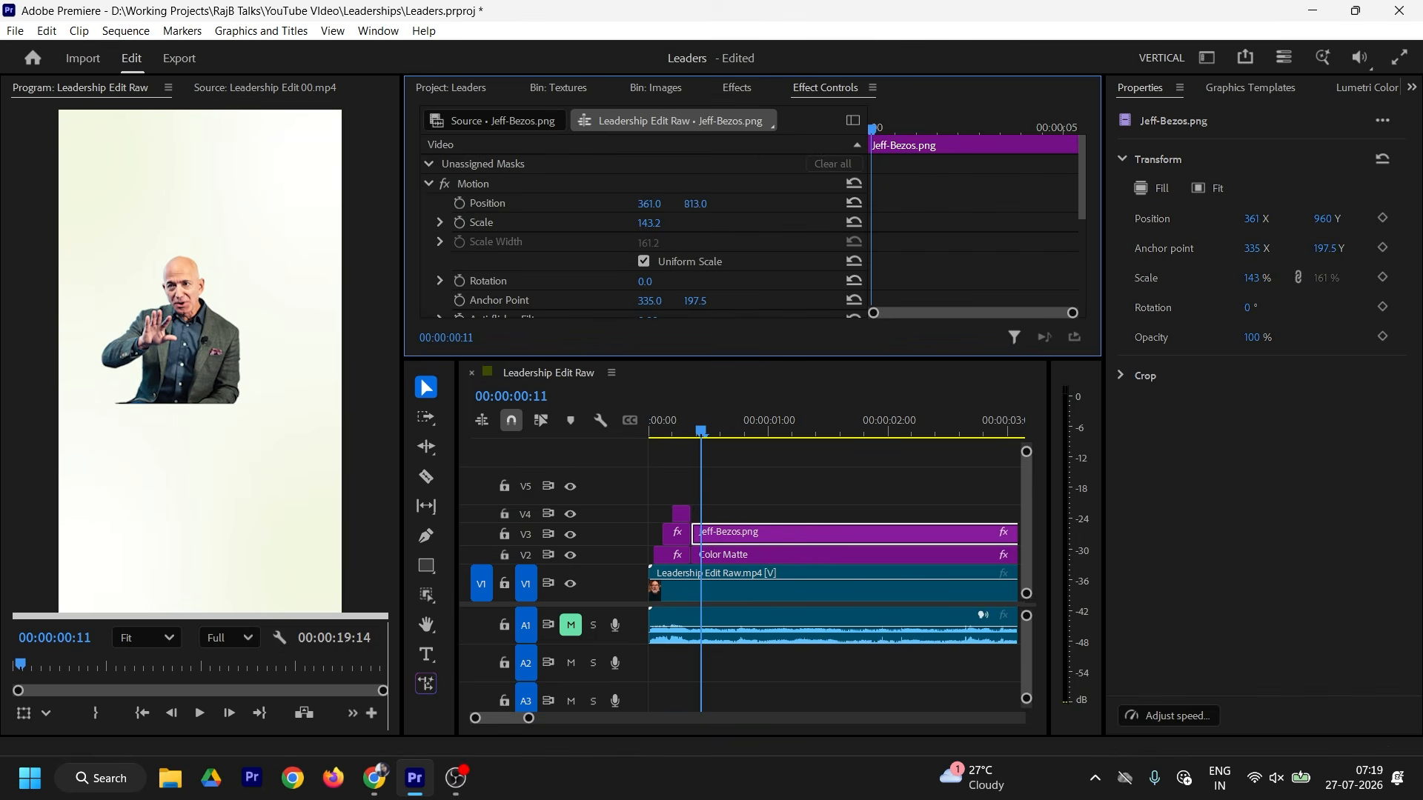
drag(703, 204, 525, 165)
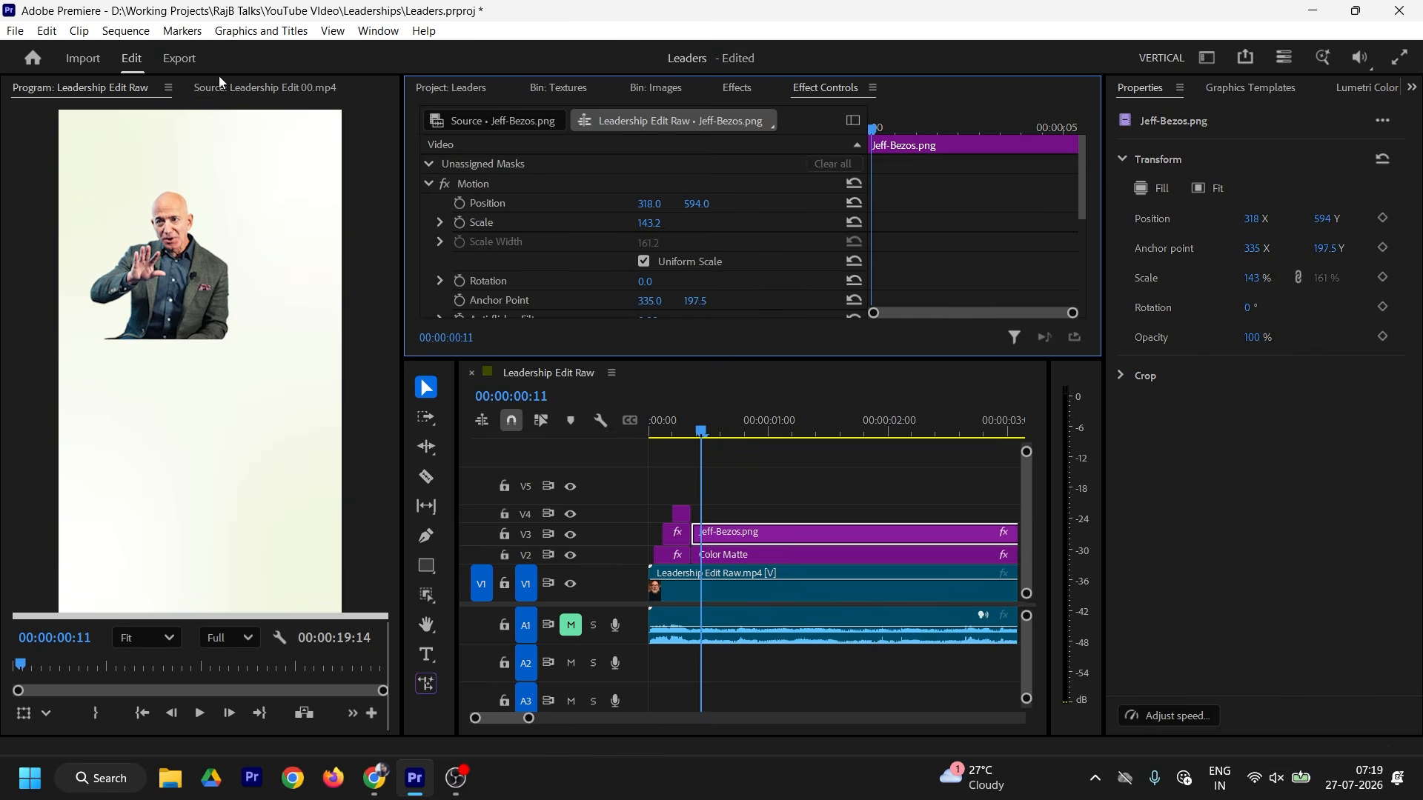
Step: Fit the reference picture to its monitor and move the Jeff-Bezos clip up to V4
click(246, 87)
scroll(272, 153, up, 8)
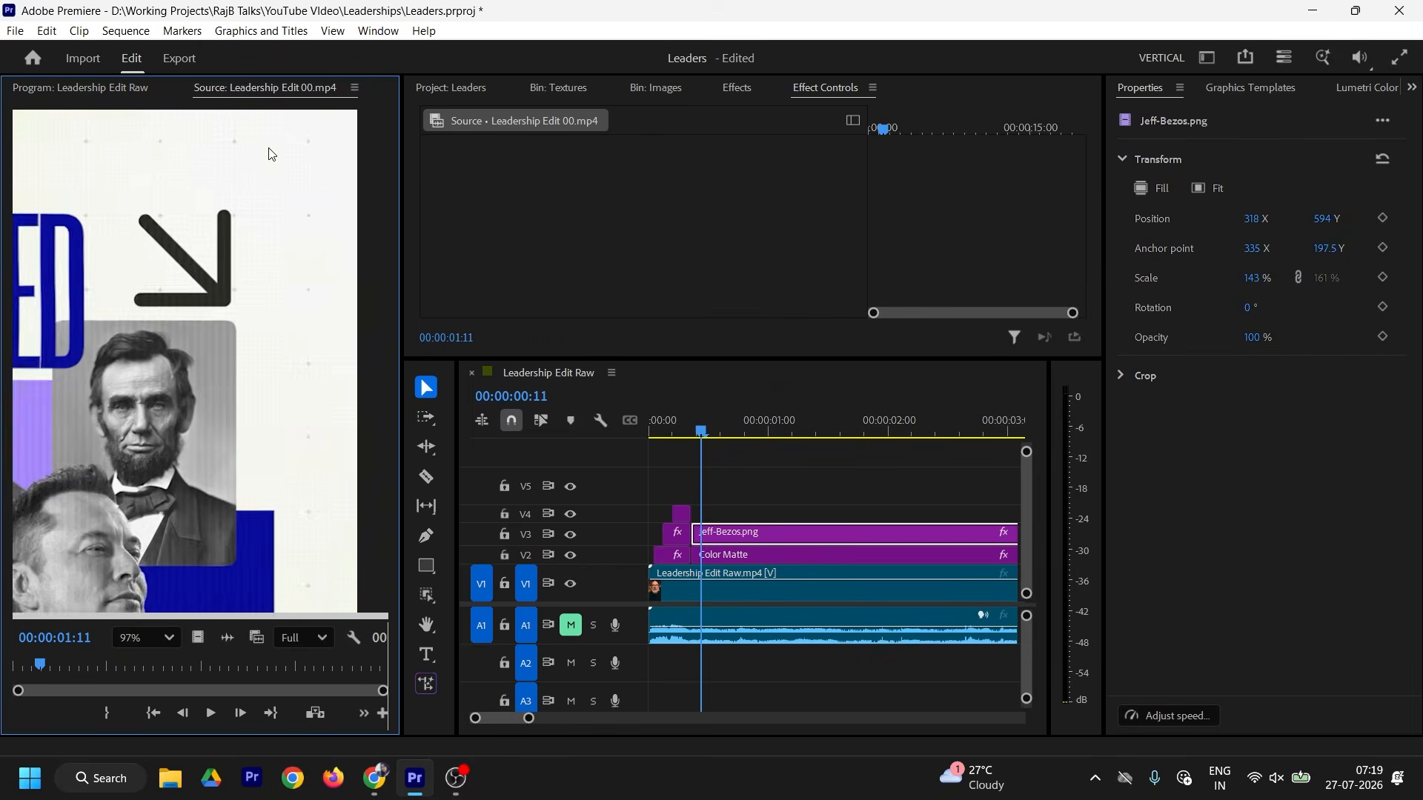
scroll(286, 276, down, 8)
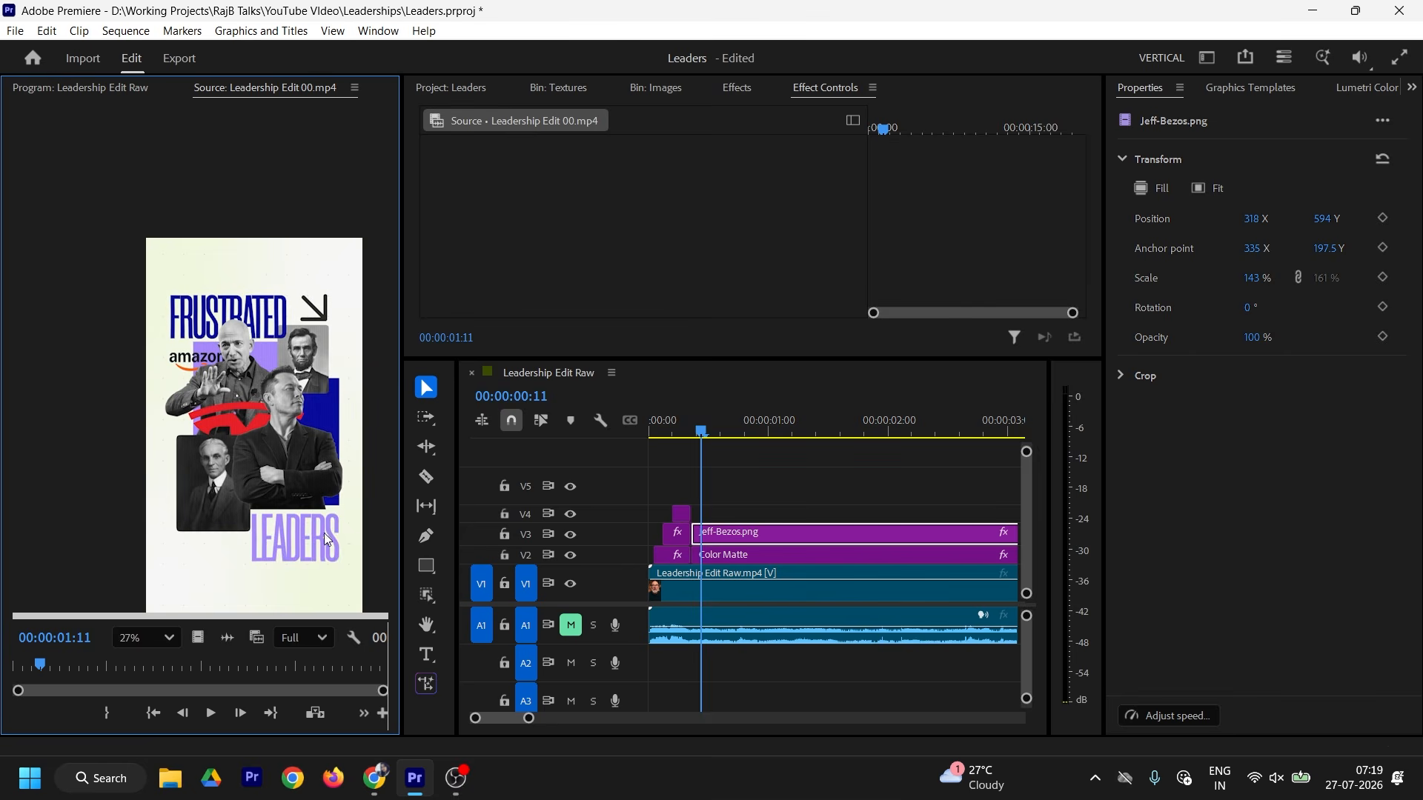
click(158, 639)
click(133, 377)
drag(759, 535, 758, 513)
click(750, 562)
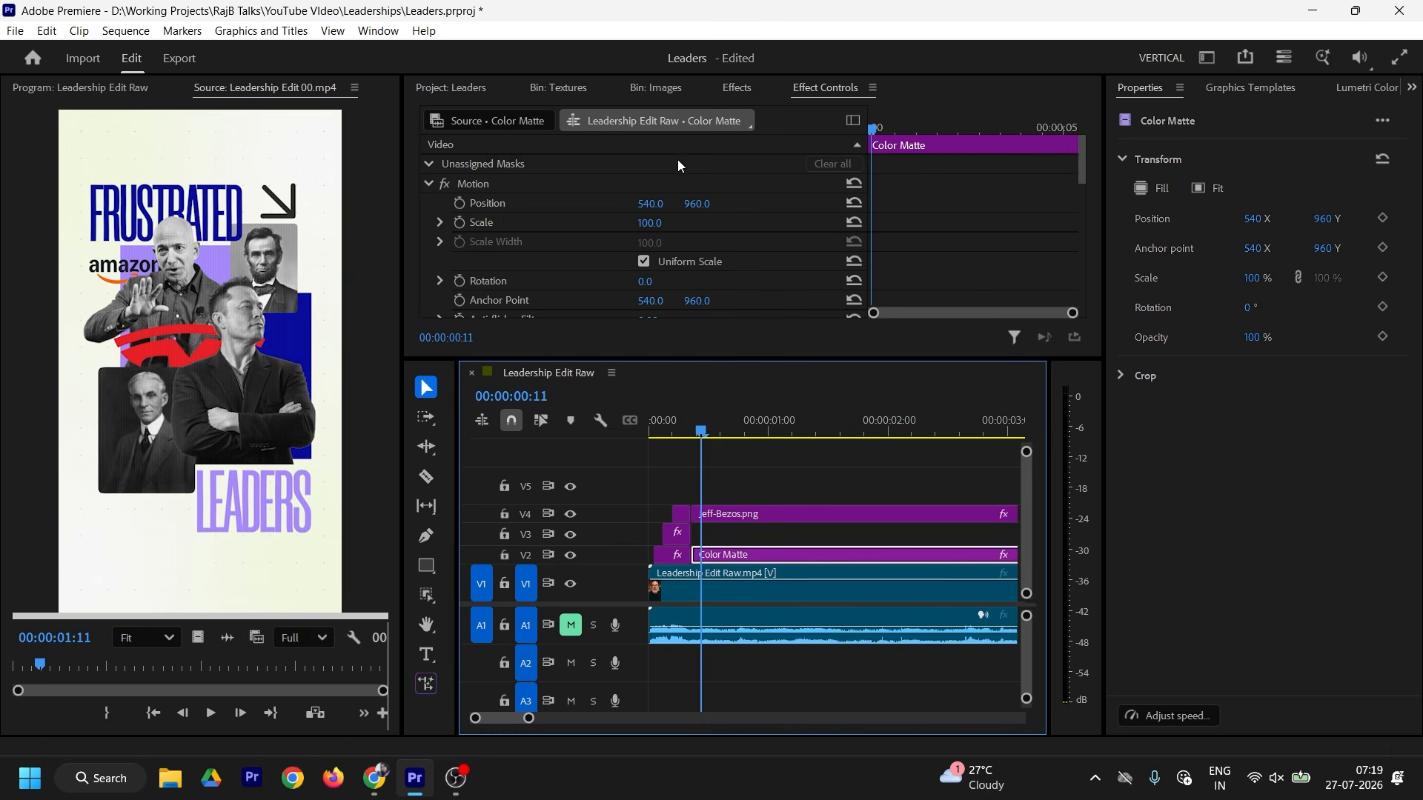
Step: Rename the grid texture in the Textures bin to 'Grids' and place it on V3
click(571, 89)
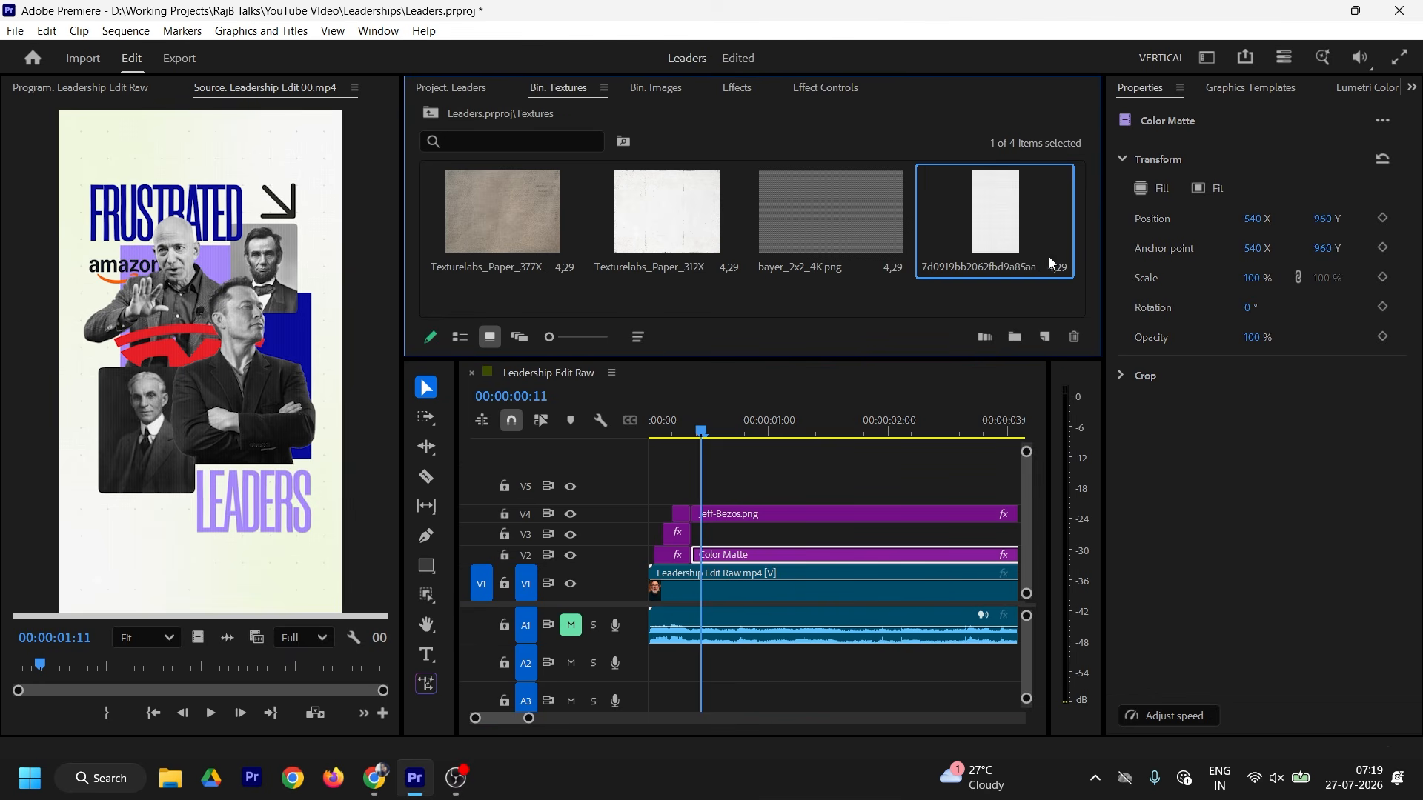
right_click(996, 220)
click(1022, 327)
text(Grids)
click(1017, 300)
drag(996, 220, 702, 535)
click(71, 91)
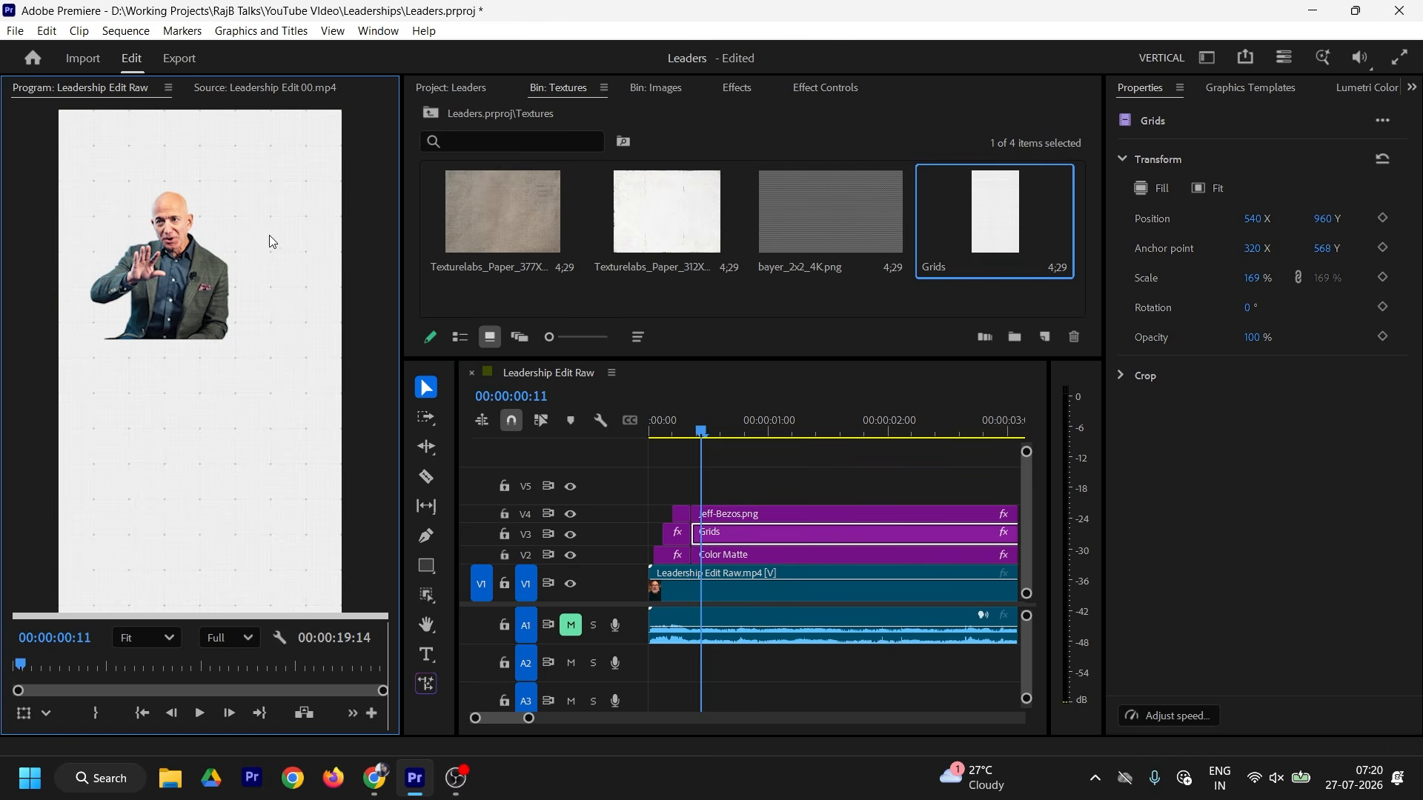
Step: Set the Grids clip's blend mode to Multiply
click(757, 538)
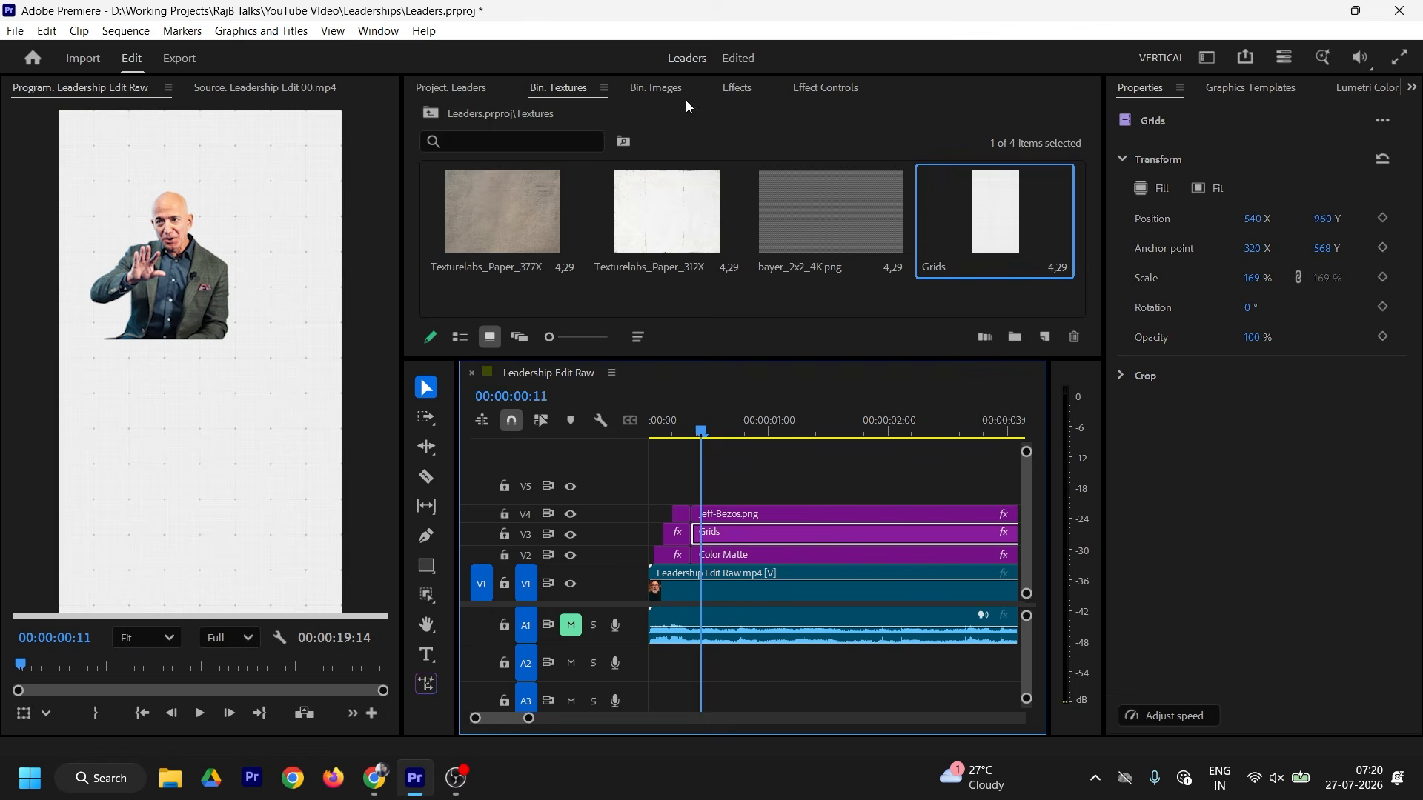
click(825, 87)
scroll(945, 215, down, 5)
scroll(945, 216, up, 2)
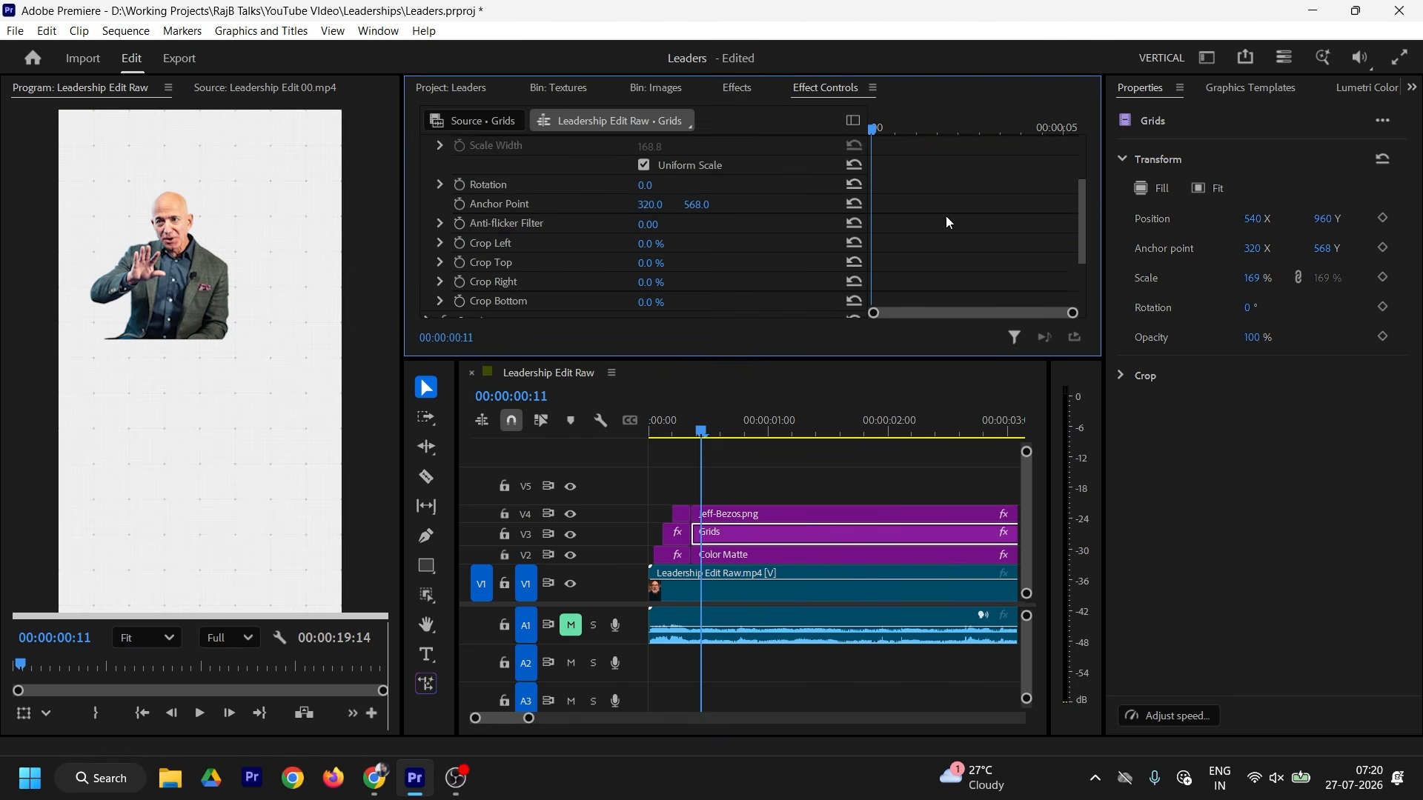
scroll(946, 216, down, 3)
click(428, 229)
click(708, 266)
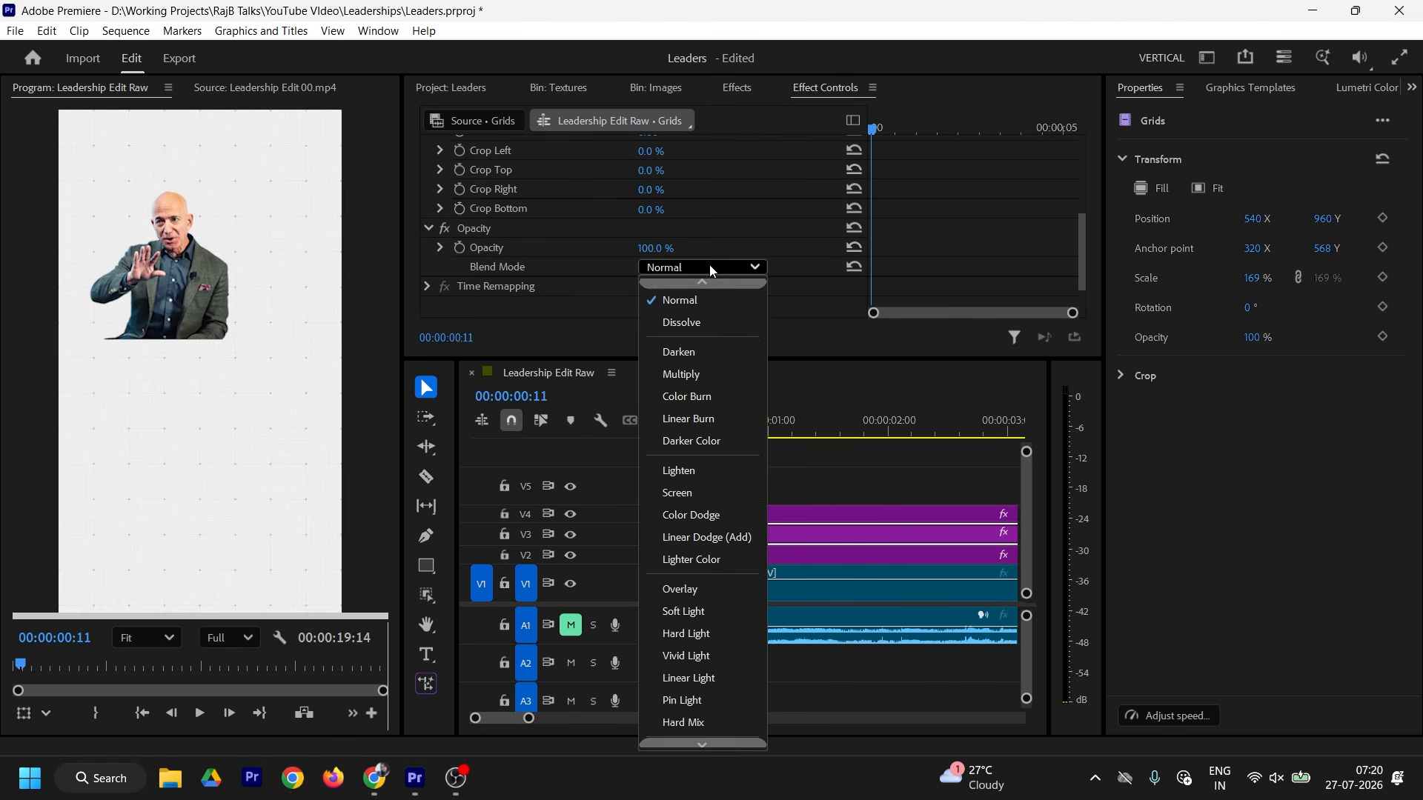
click(691, 382)
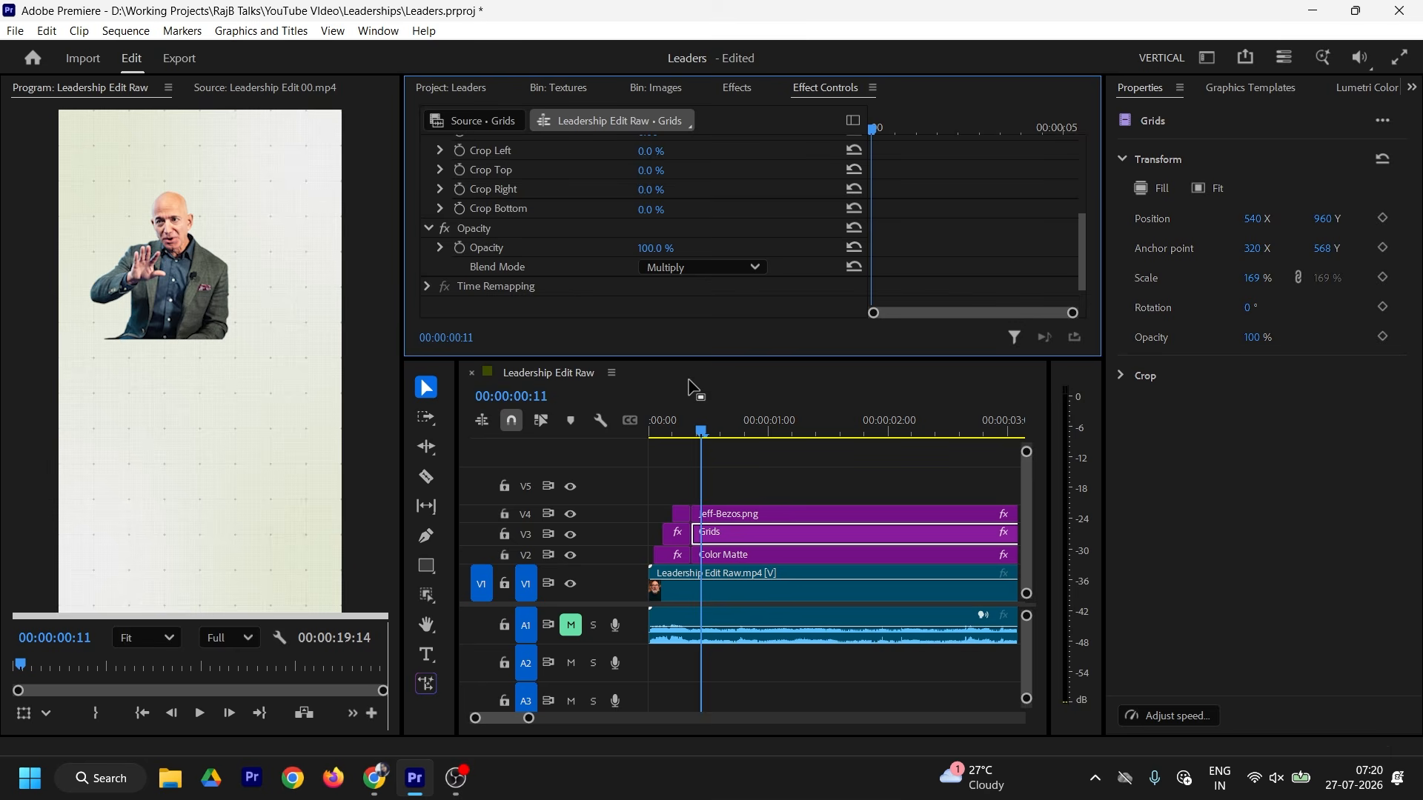
Step: Lower the Grids opacity, trying 80, then 70, and finally 50
click(676, 248)
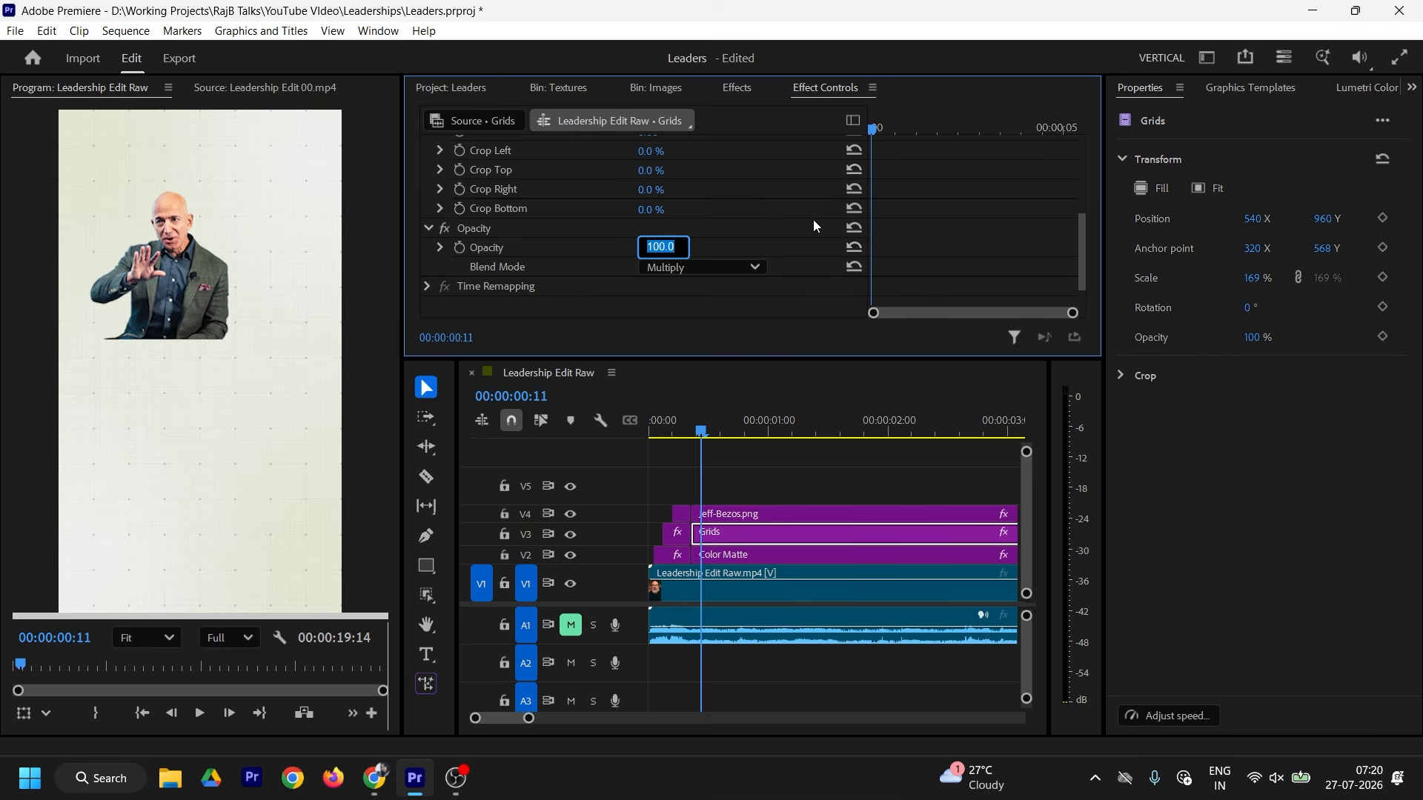
text(80)
key(Return)
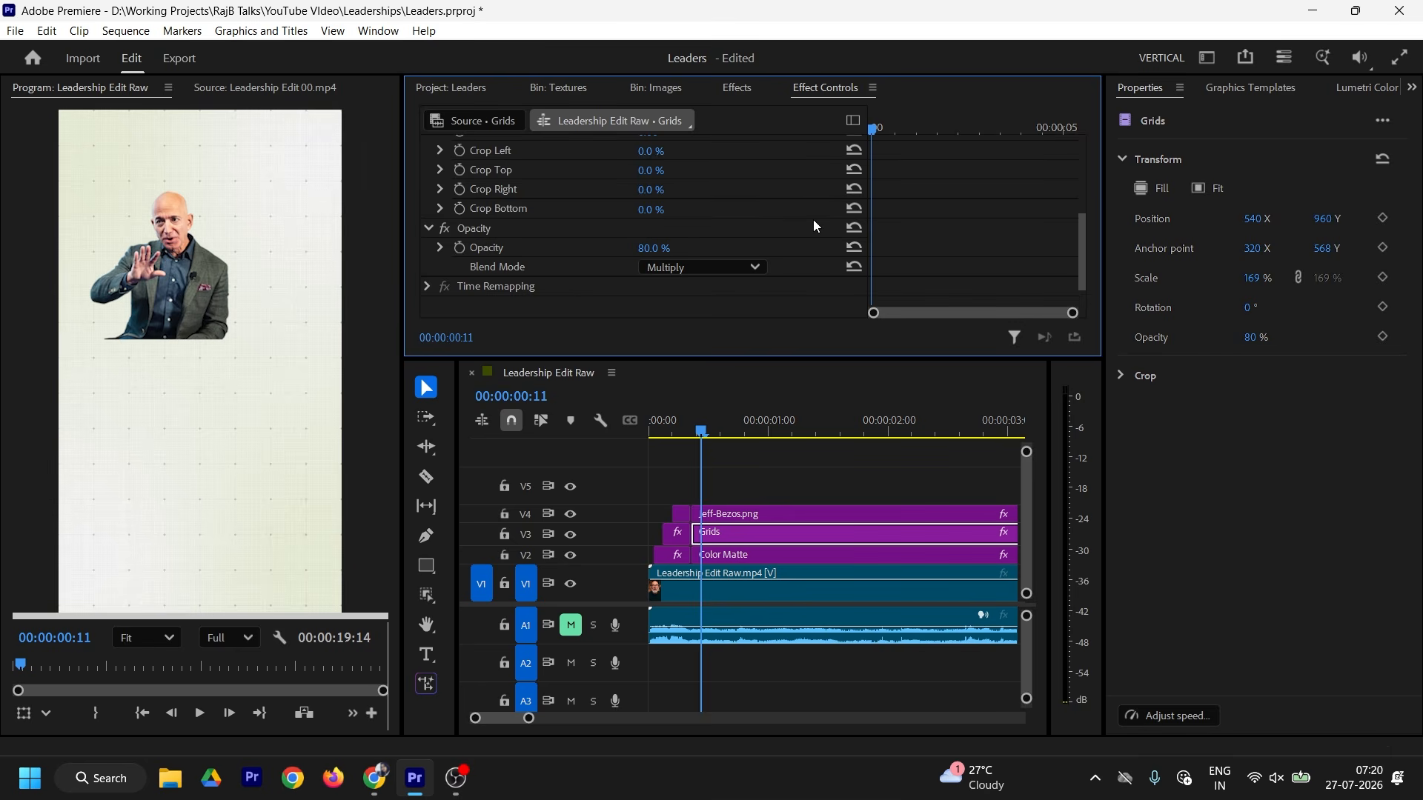
click(663, 246)
text(70)
key(Return)
click(663, 246)
text(50)
key(Return)
click(726, 521)
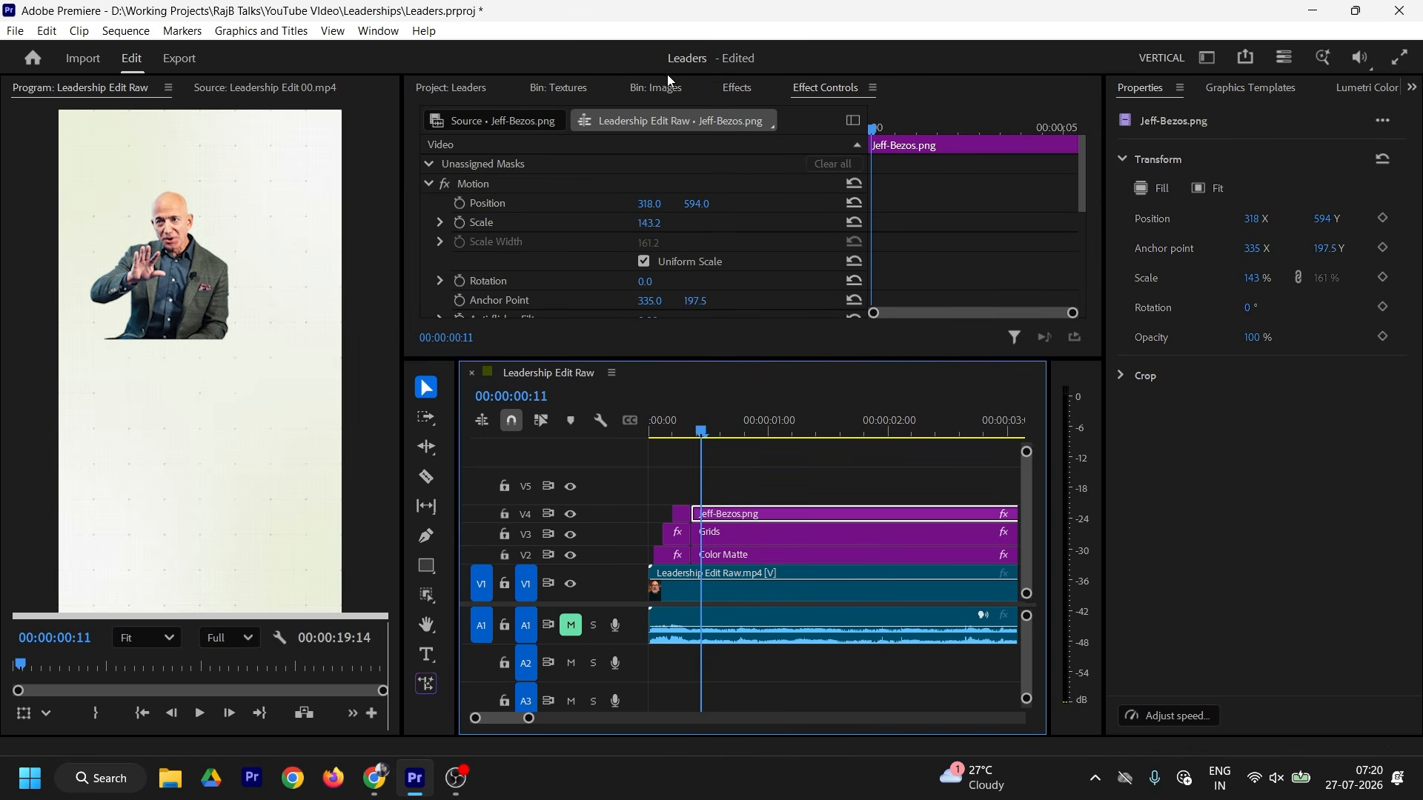
Step: Apply the Tint effect to the Jeff-Bezos.png cutout to make it black-and-white
click(739, 92)
scroll(667, 223, down, 3)
drag(487, 261, 753, 523)
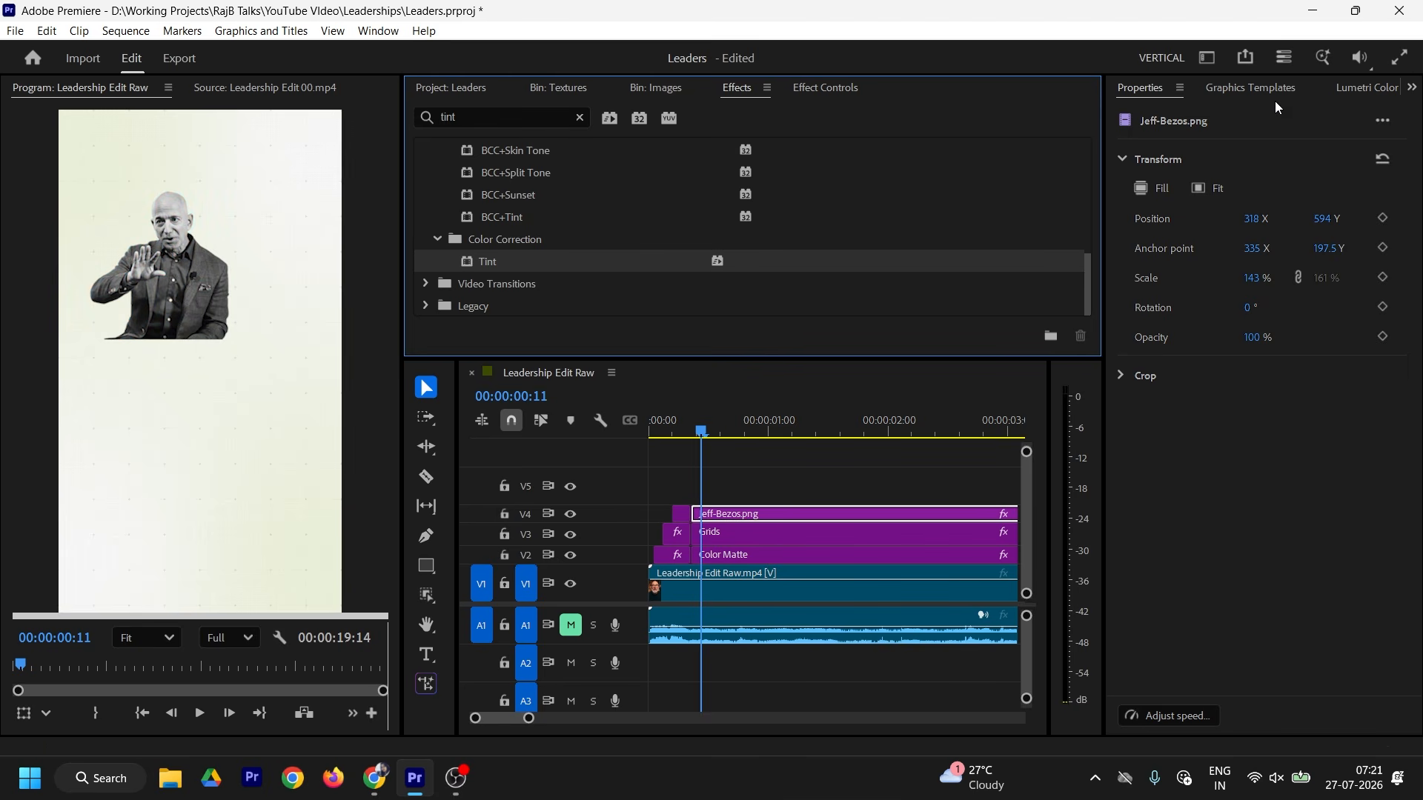
Step: Slightly darken the Bezos cutout's midtones using Lumetri RGB Curves
click(1359, 89)
click(1154, 707)
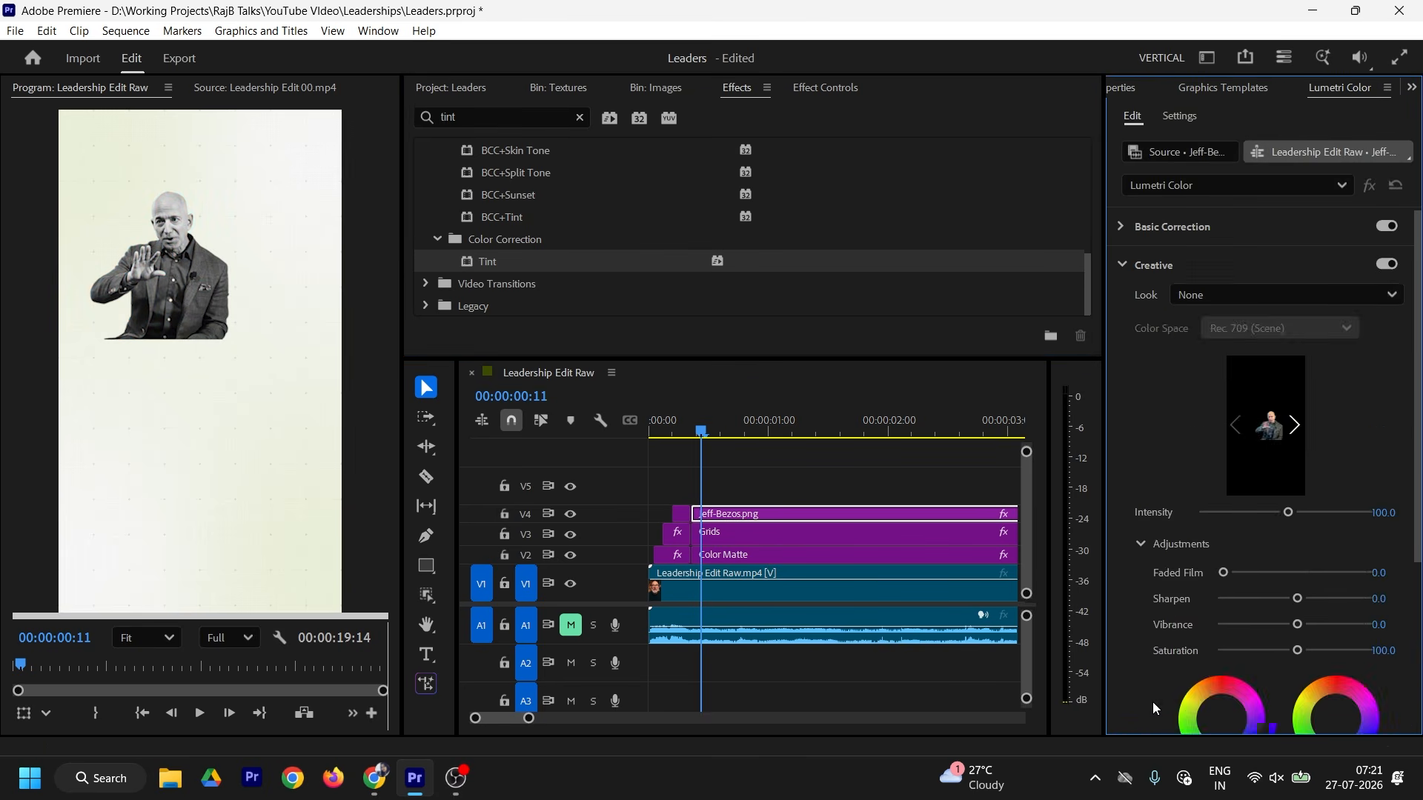
click(1153, 265)
click(1149, 302)
drag(1272, 528, 1282, 540)
drag(1284, 545, 1278, 540)
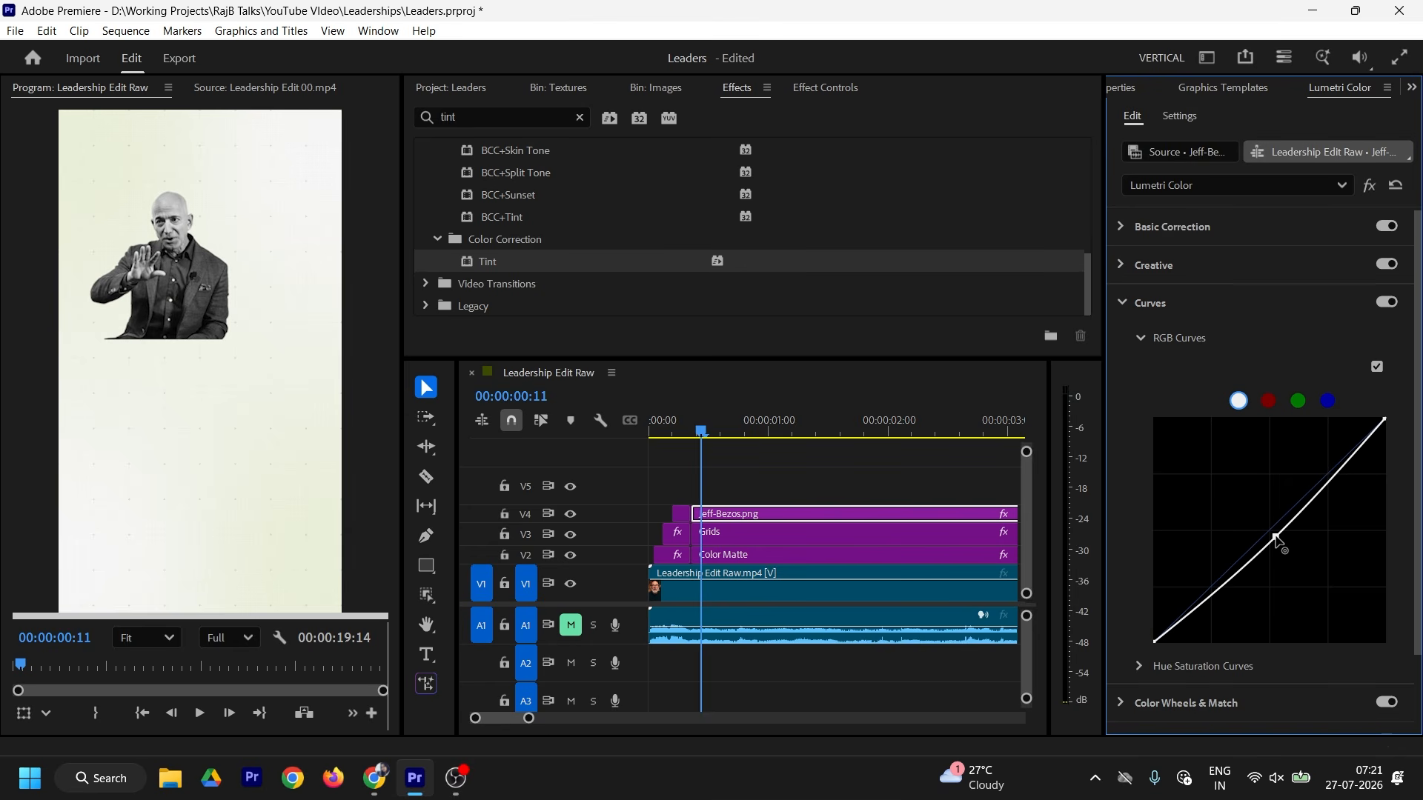
Step: Place elon_musk_PNG12.png from the Images bin on V5 above Bezos
click(668, 88)
scroll(831, 251, up, 2)
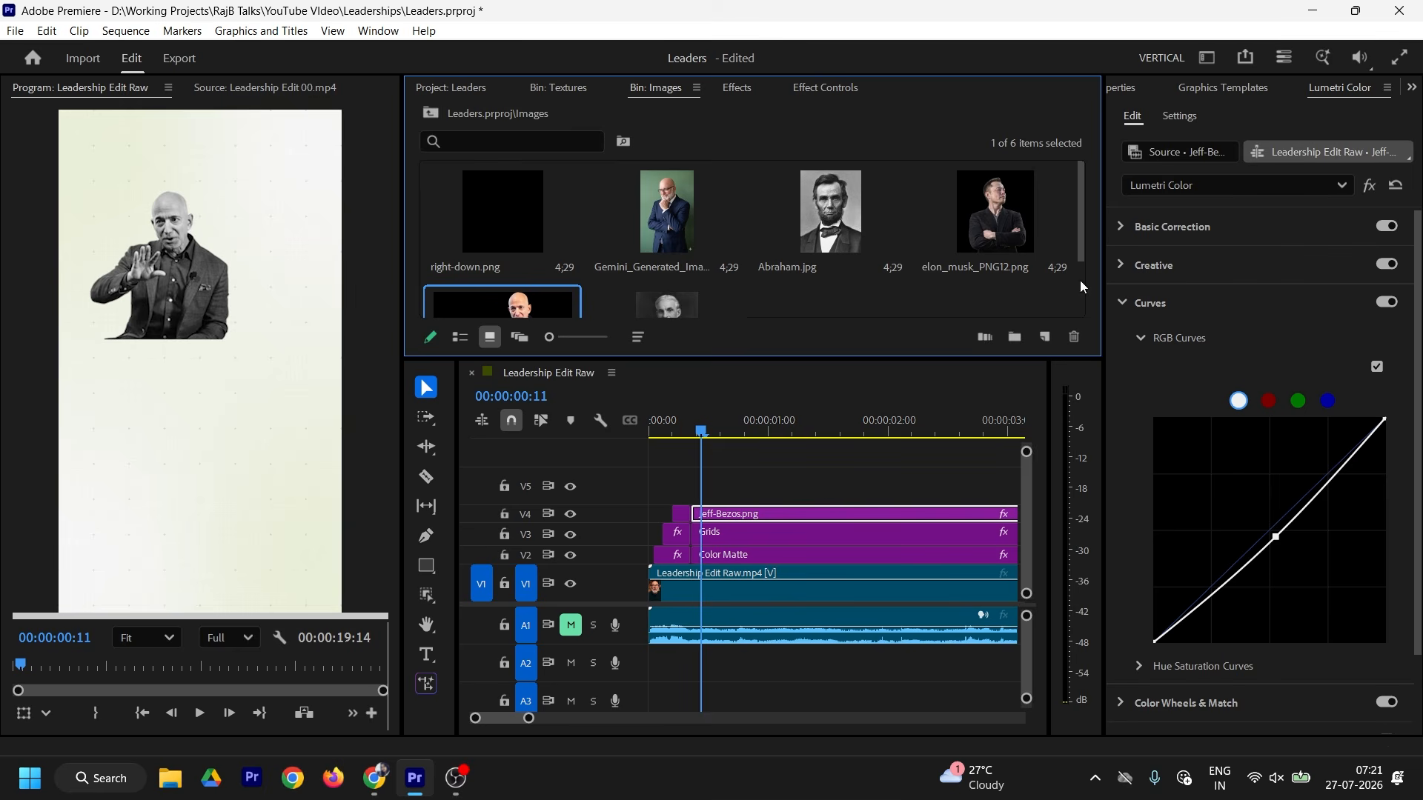
drag(999, 215, 700, 491)
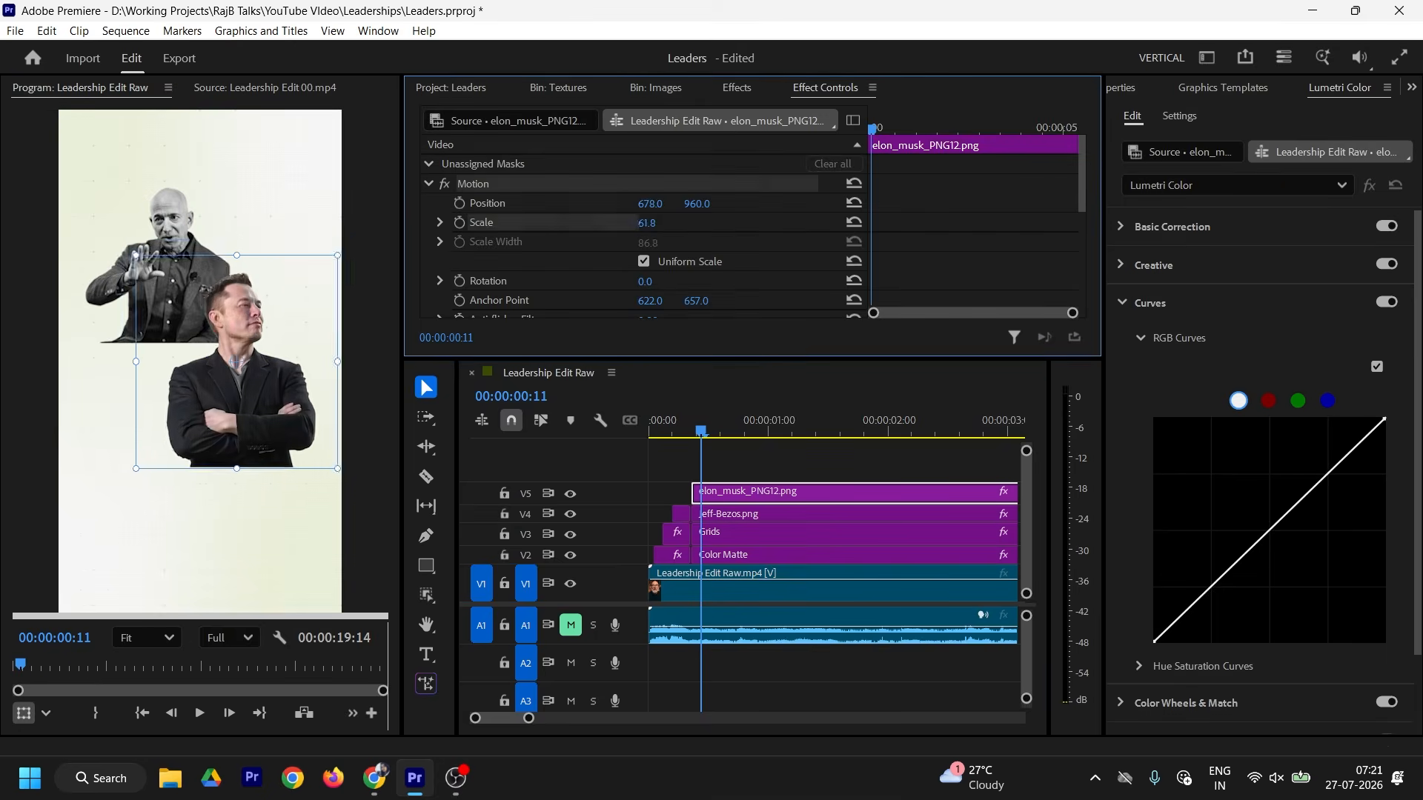
Step: Add Henry-Ford.webp on a new top track and shrink its scale
click(270, 88)
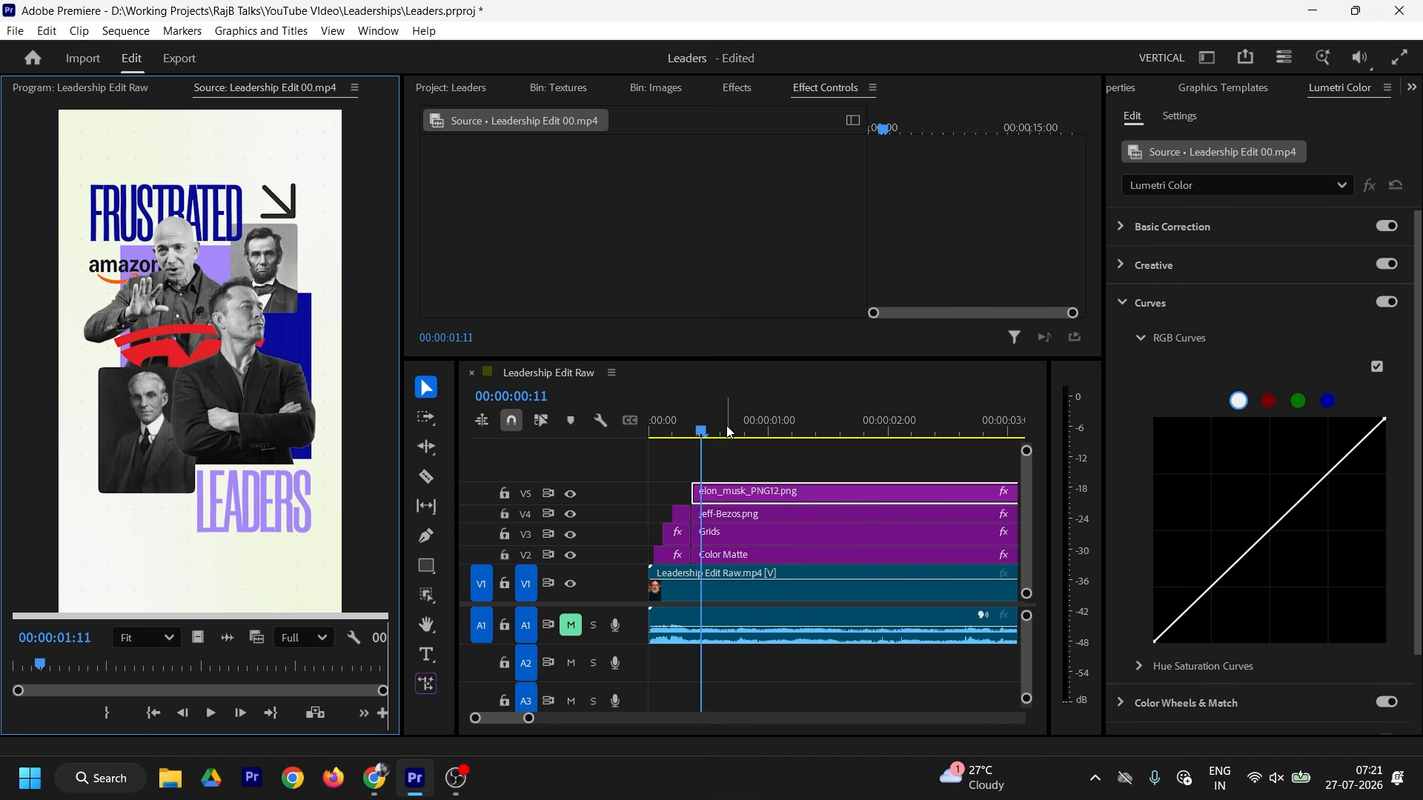
click(653, 88)
scroll(617, 261, down, 2)
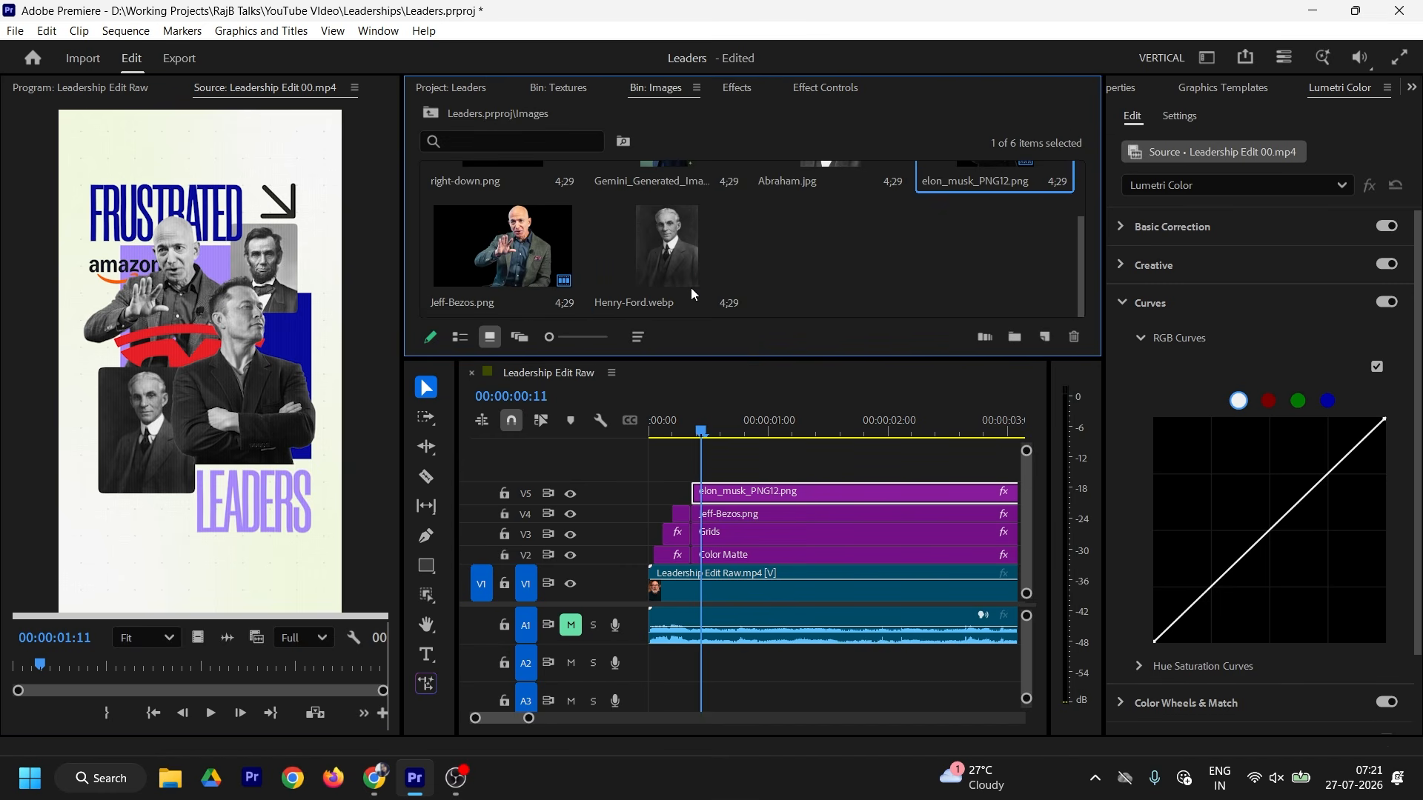
drag(680, 255, 697, 468)
click(736, 88)
click(80, 88)
double_click(200, 362)
drag(201, 552, 200, 404)
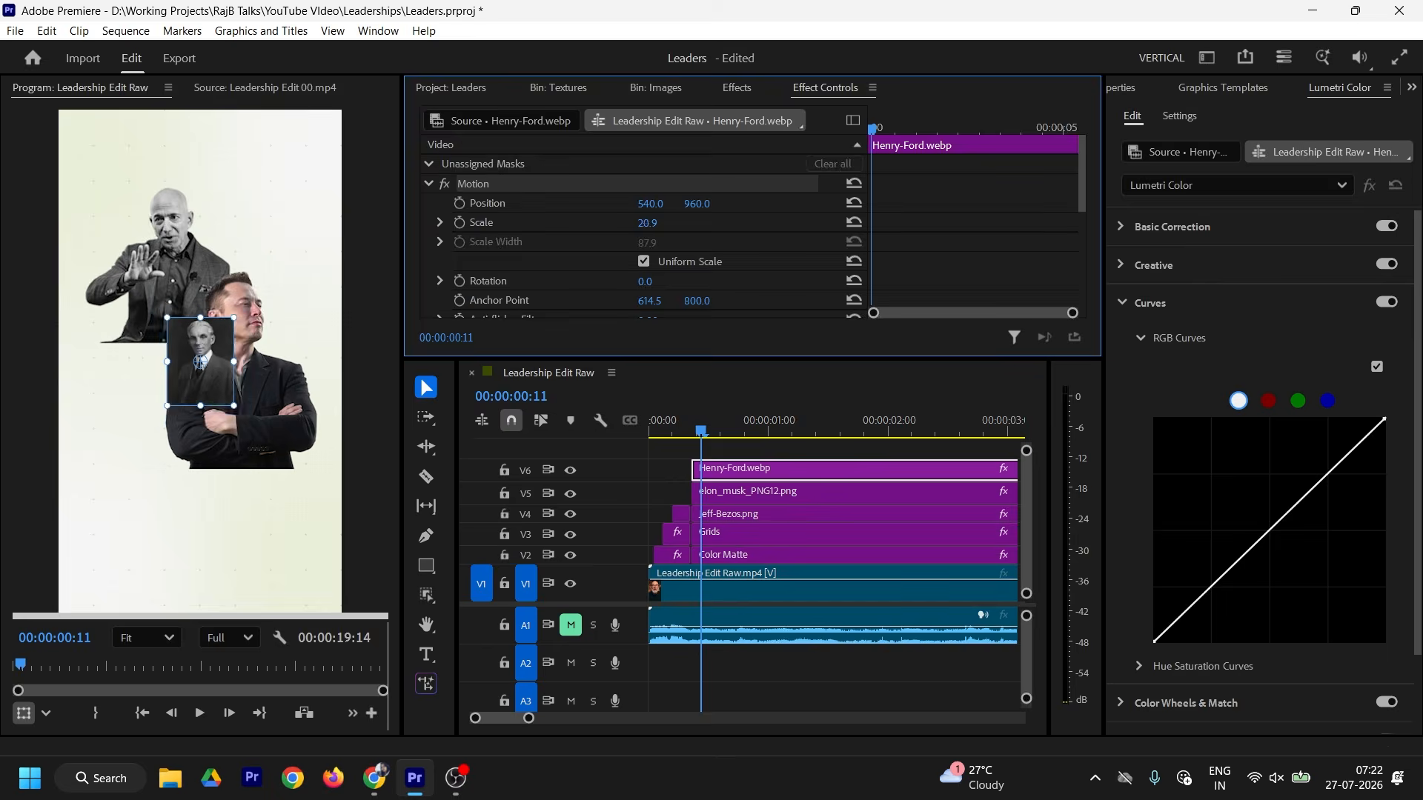
click(265, 87)
Step: Restack elon_musk above Henry-Ford, then shift the Henry-Ford image left and down
click(119, 88)
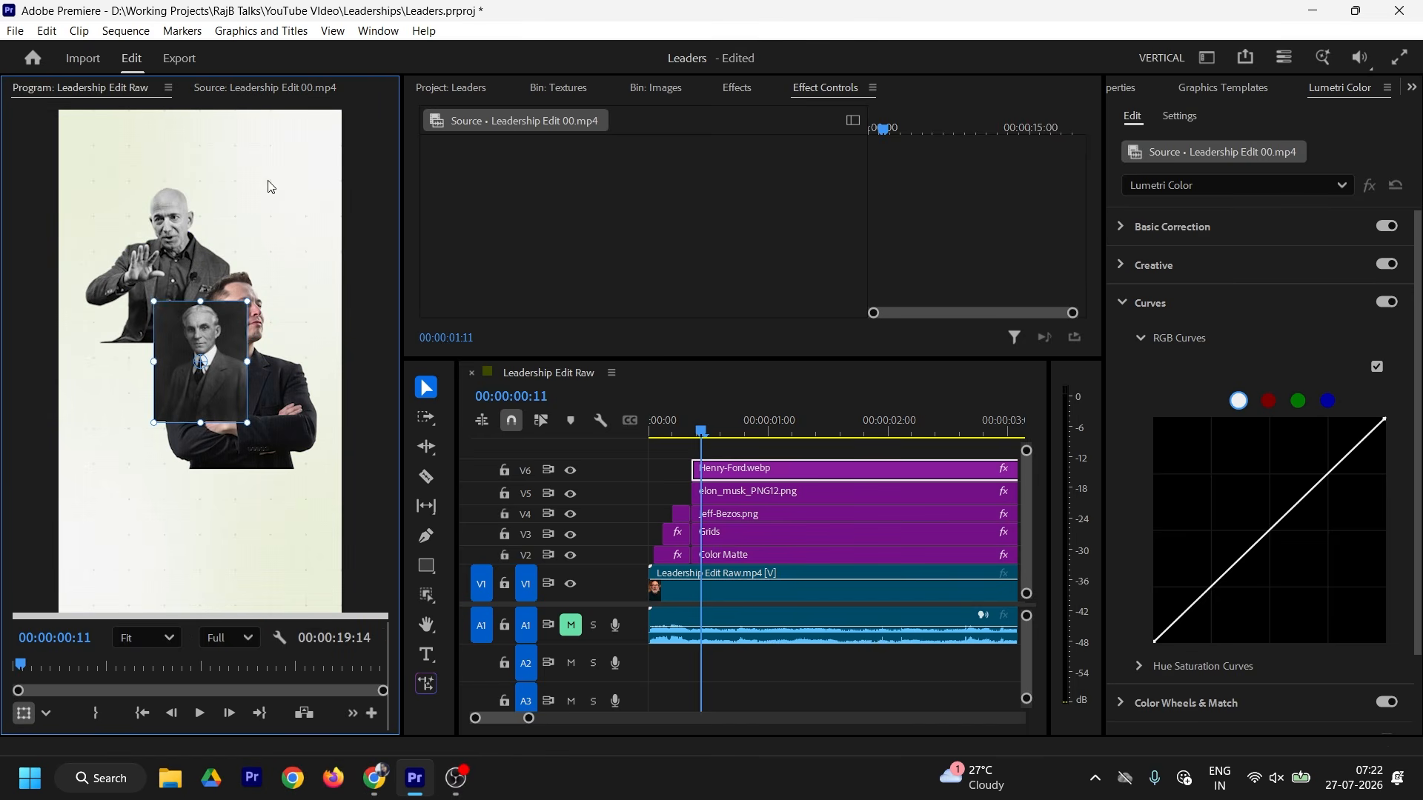
mouse_move(724, 493)
mouse_down()
mouse_move(727, 453)
mouse_move(720, 466)
mouse_up()
key(alt+Down)
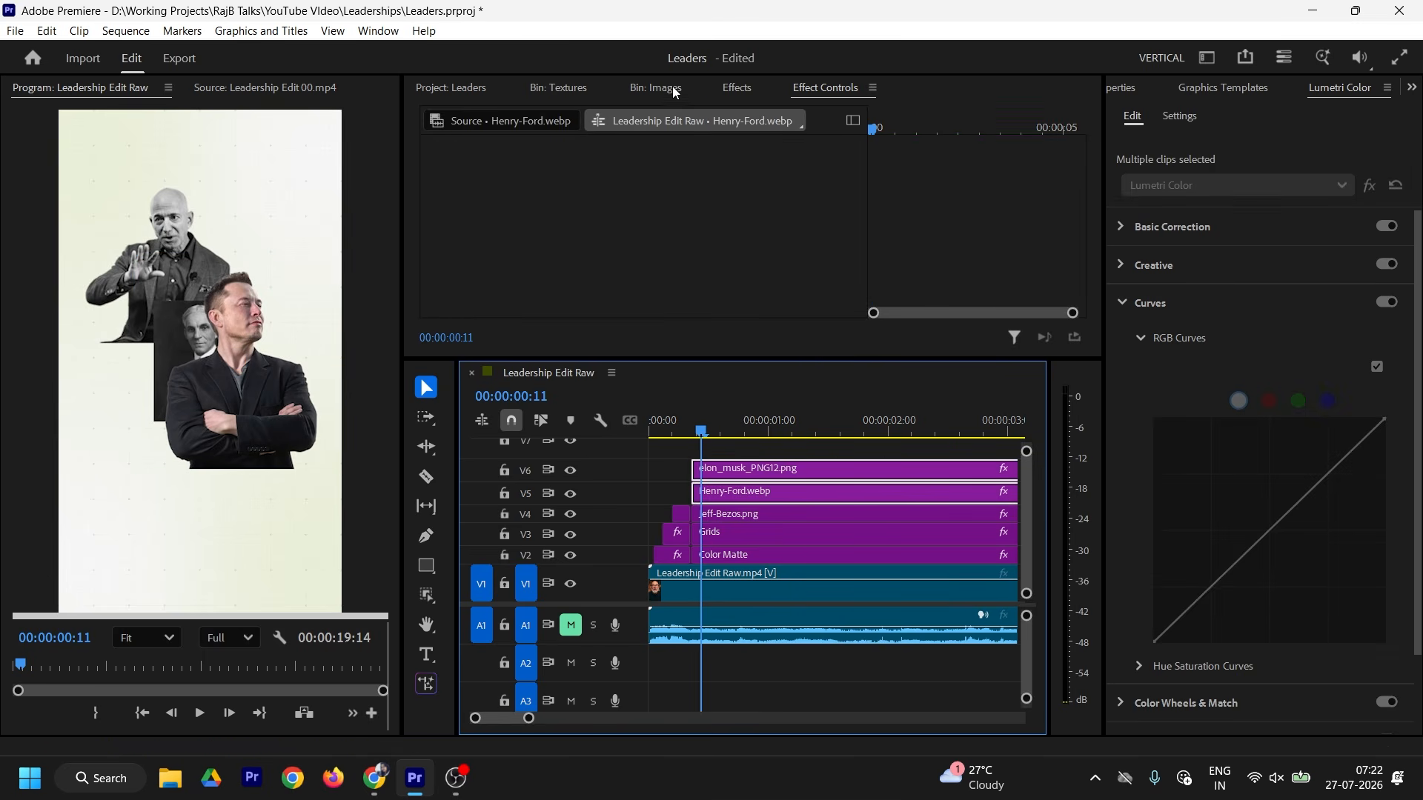
click(673, 90)
click(825, 89)
click(738, 501)
drag(650, 204, 488, 203)
drag(697, 204, 741, 209)
click(294, 88)
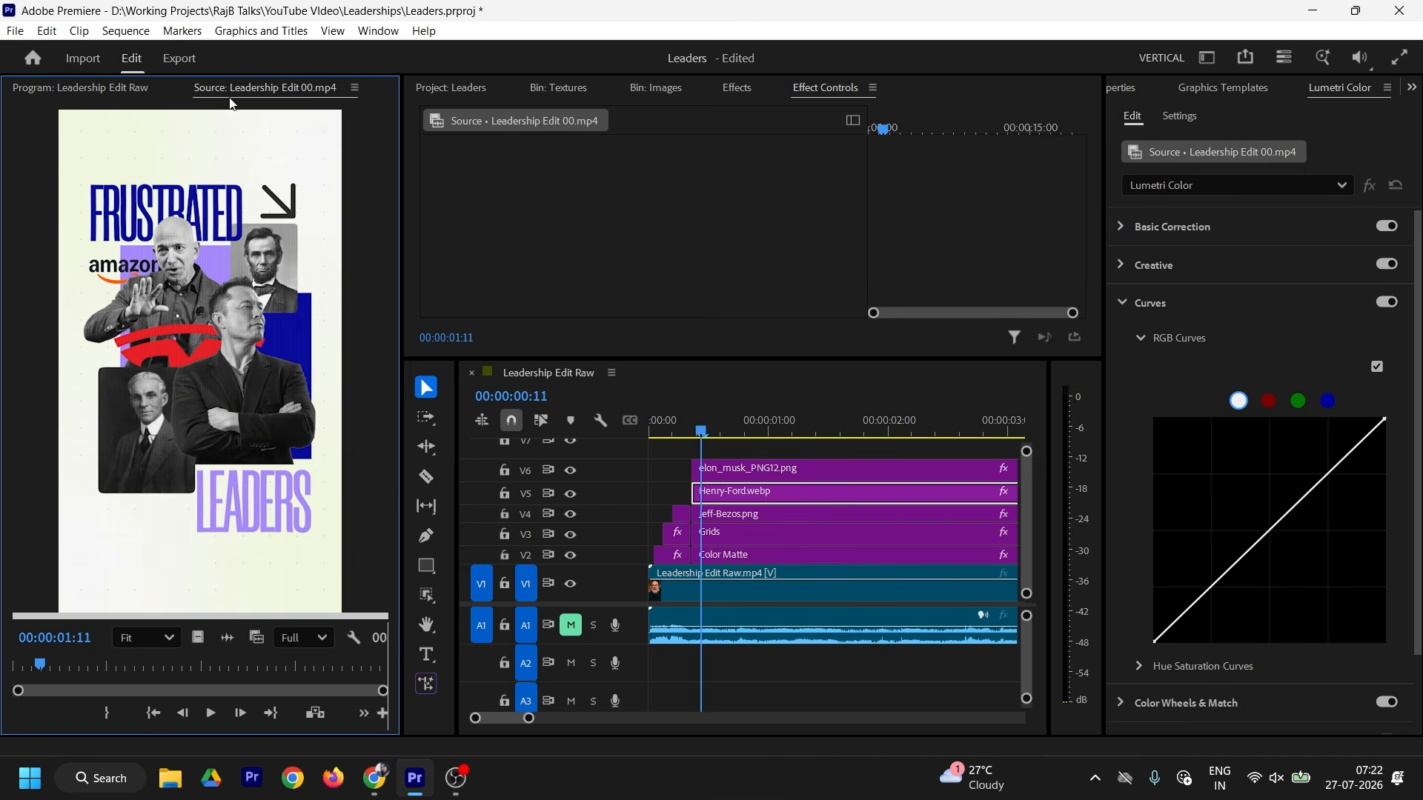
Step: Add Abraham.jpg below elon_musk, scaled to 15 at the collage's upper right
click(655, 89)
drag(830, 215, 753, 512)
click(732, 509)
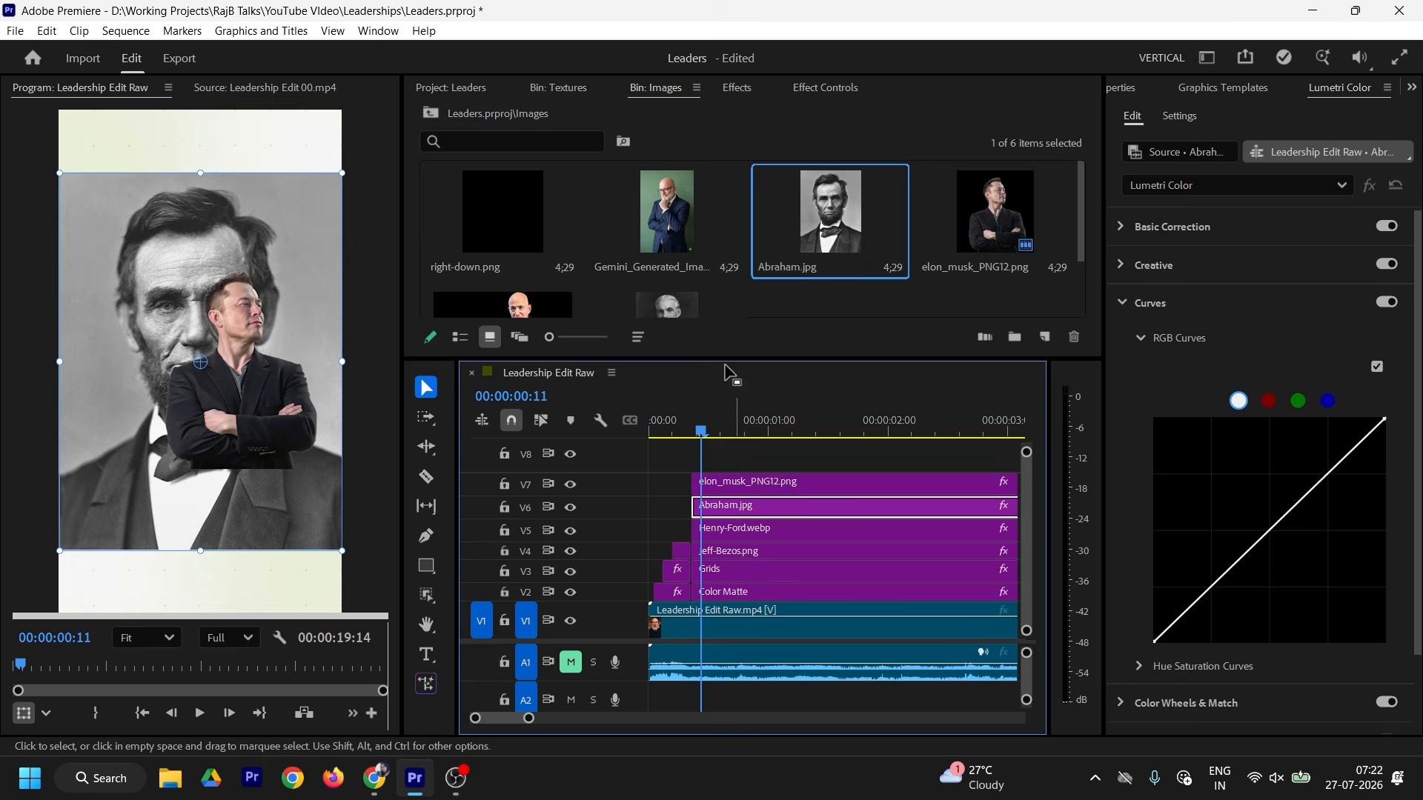
click(741, 89)
click(821, 91)
drag(646, 223, 451, 206)
drag(650, 204, 718, 205)
drag(647, 224, 645, 223)
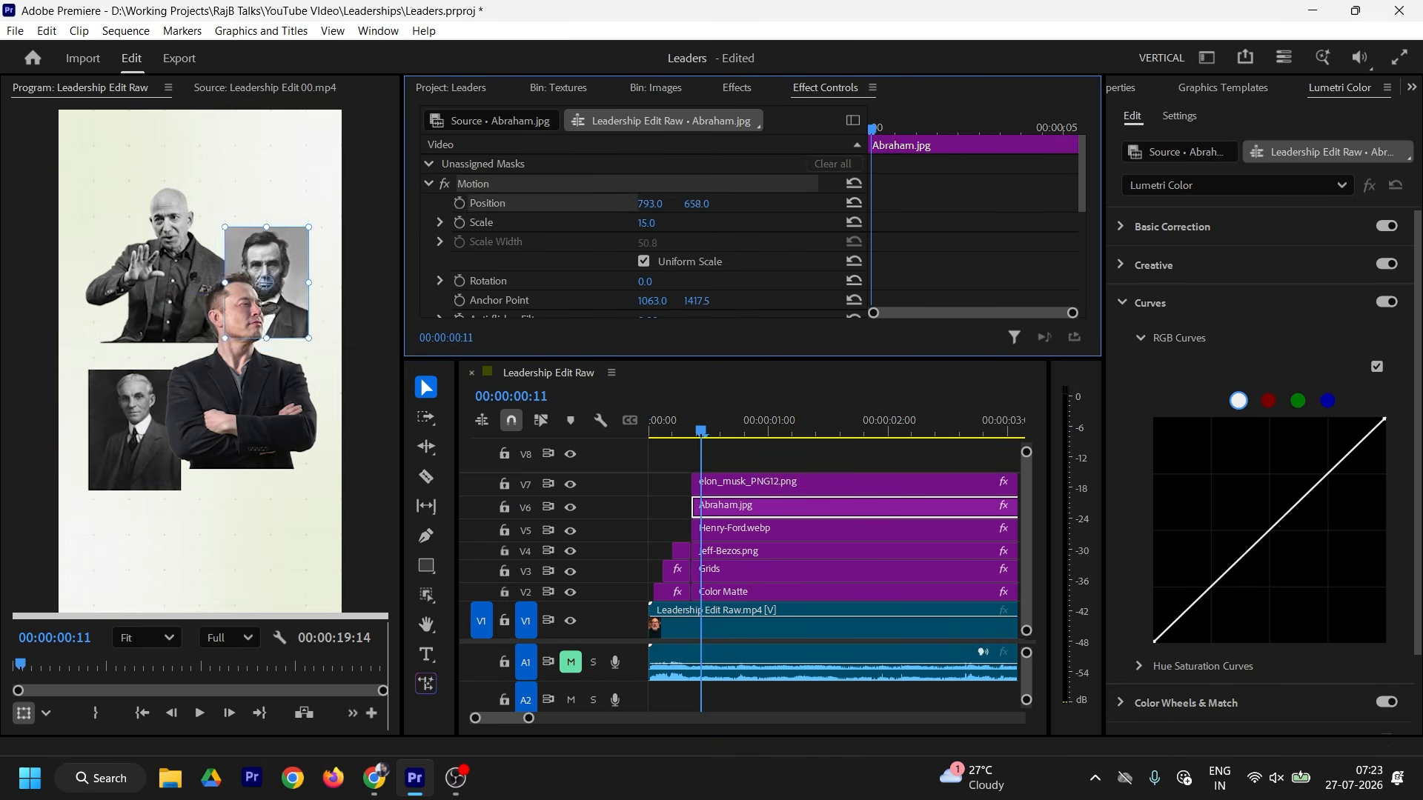
click(264, 87)
click(749, 506)
Step: Refine the Henry-Ford image position lower and set its scale to 29.9
click(80, 87)
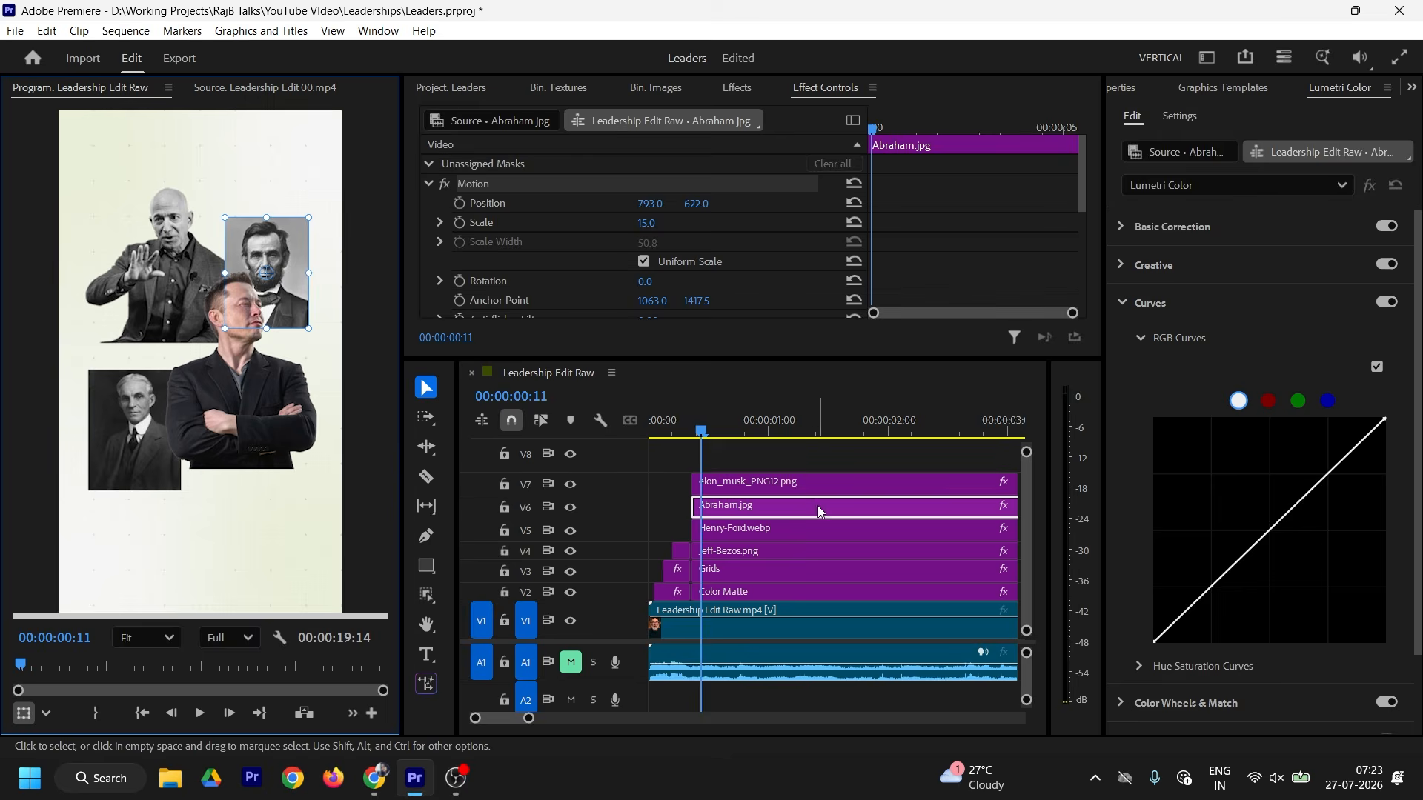
click(735, 528)
drag(646, 223, 653, 224)
drag(651, 204, 697, 204)
drag(697, 204, 734, 205)
click(243, 88)
click(80, 88)
drag(648, 223, 643, 224)
drag(653, 205, 617, 205)
Step: Raise the three top portrait clips up one track to V6–V8
click(748, 551)
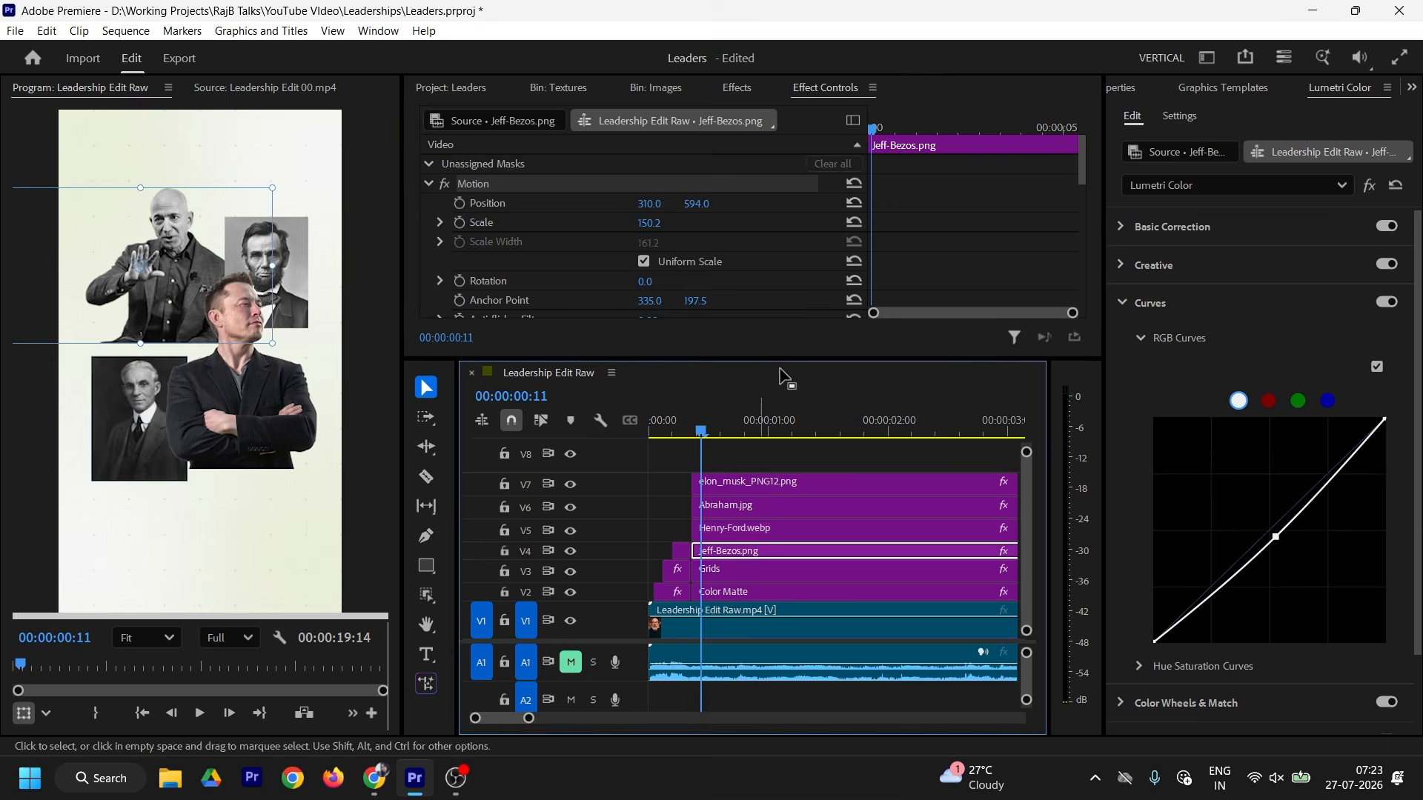
click(241, 87)
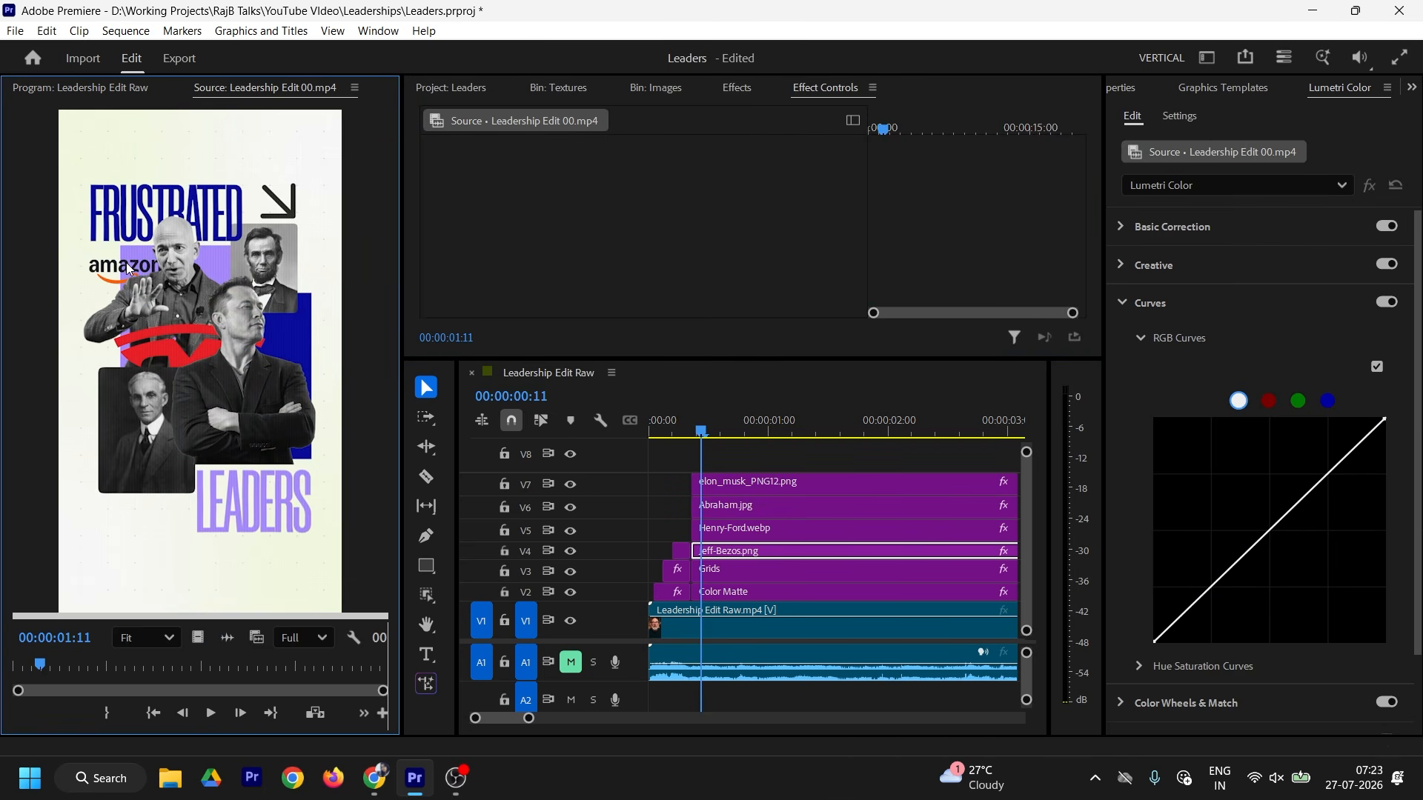
drag(745, 461, 755, 529)
key(alt+Up)
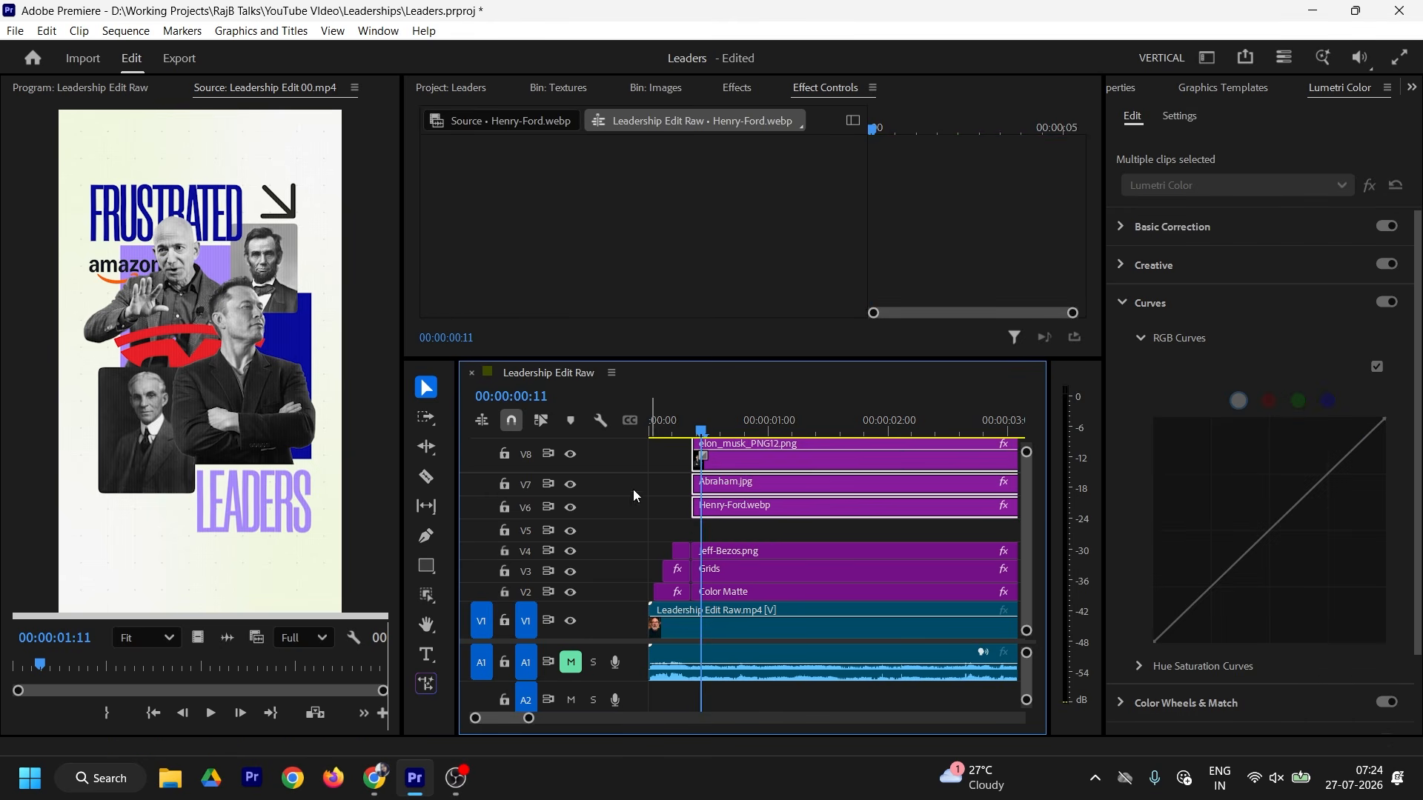
Step: Draw a rectangle over the Elon cutout area and move its Graphic clip to V5
click(126, 88)
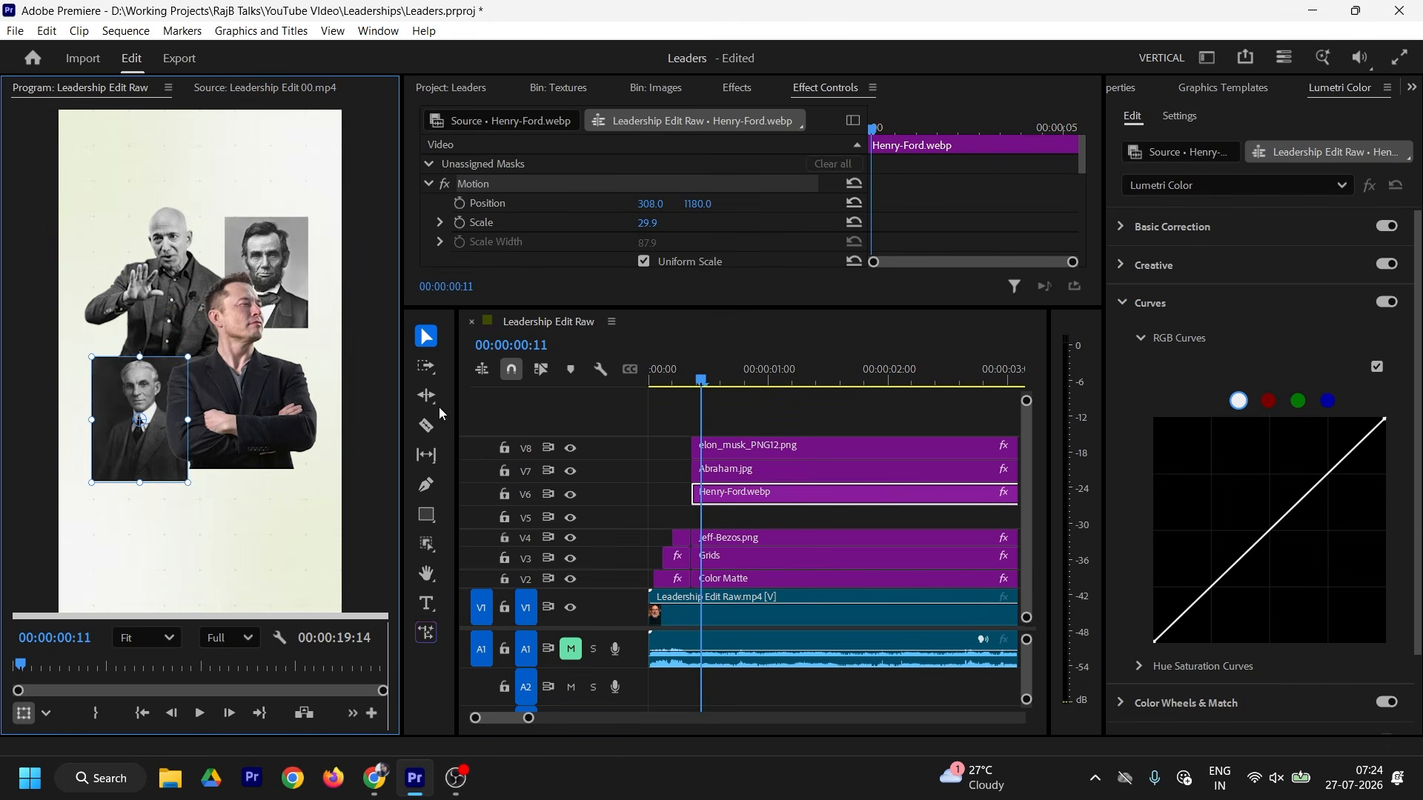
click(427, 514)
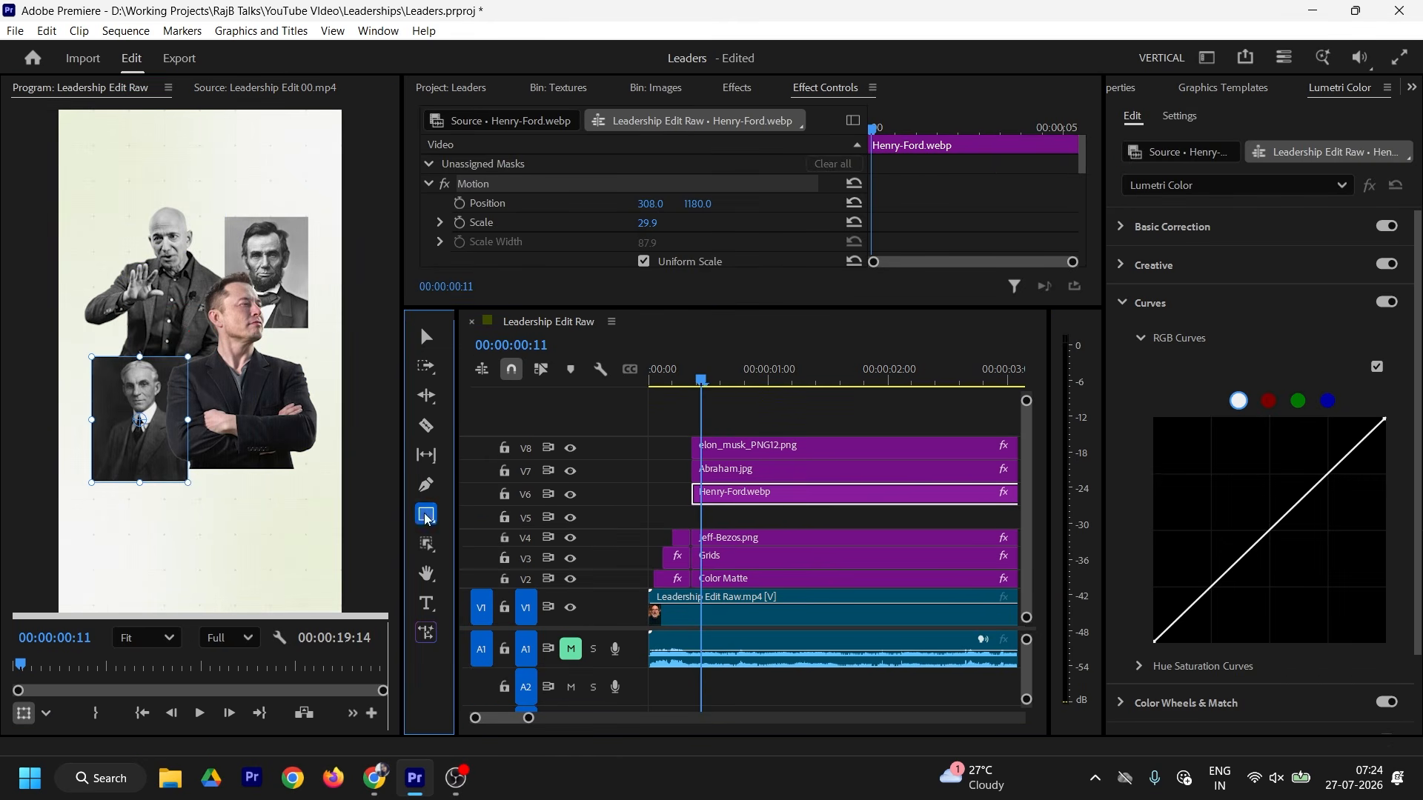
drag(195, 292, 313, 470)
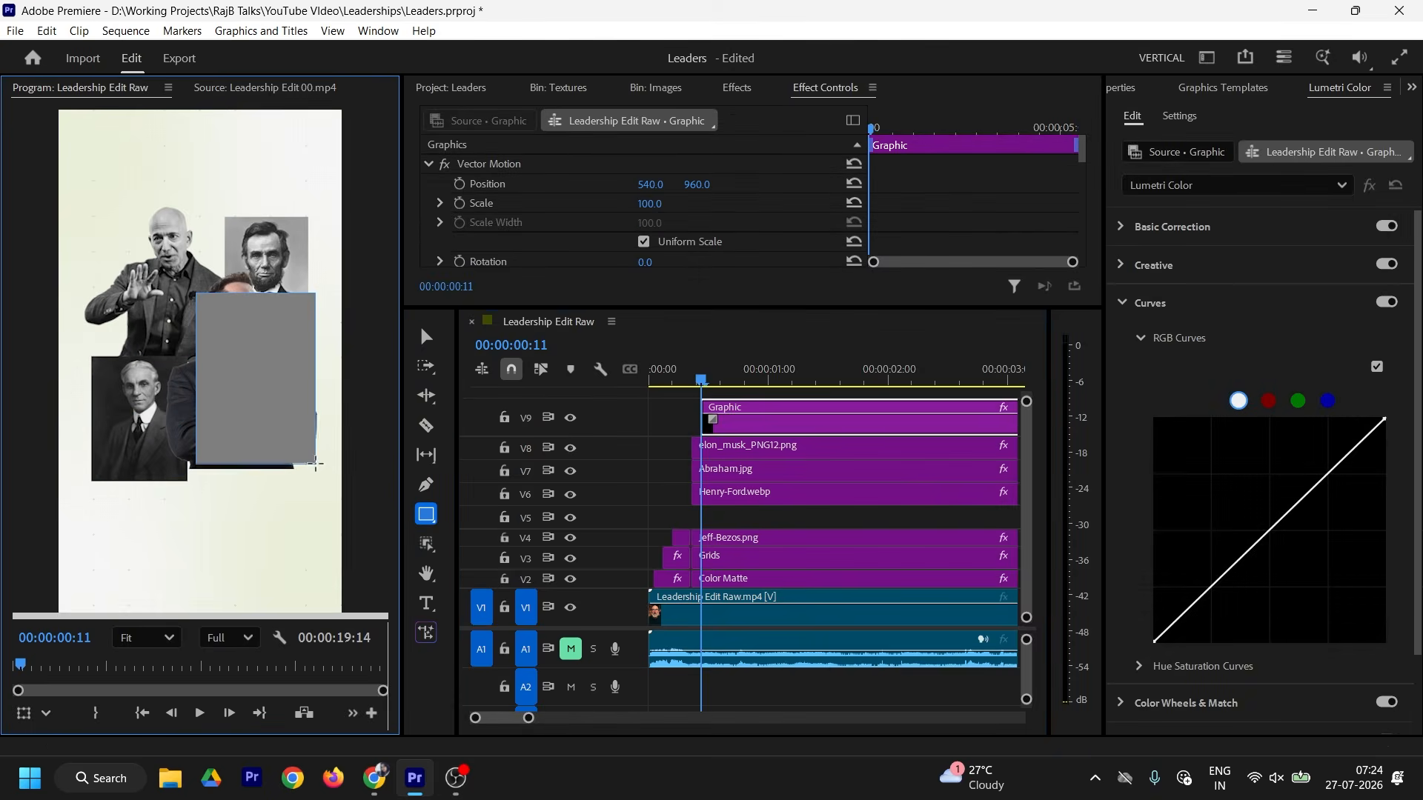
mouse_move(734, 417)
mouse_down()
mouse_move(736, 521)
mouse_move(724, 521)
mouse_up()
click(426, 337)
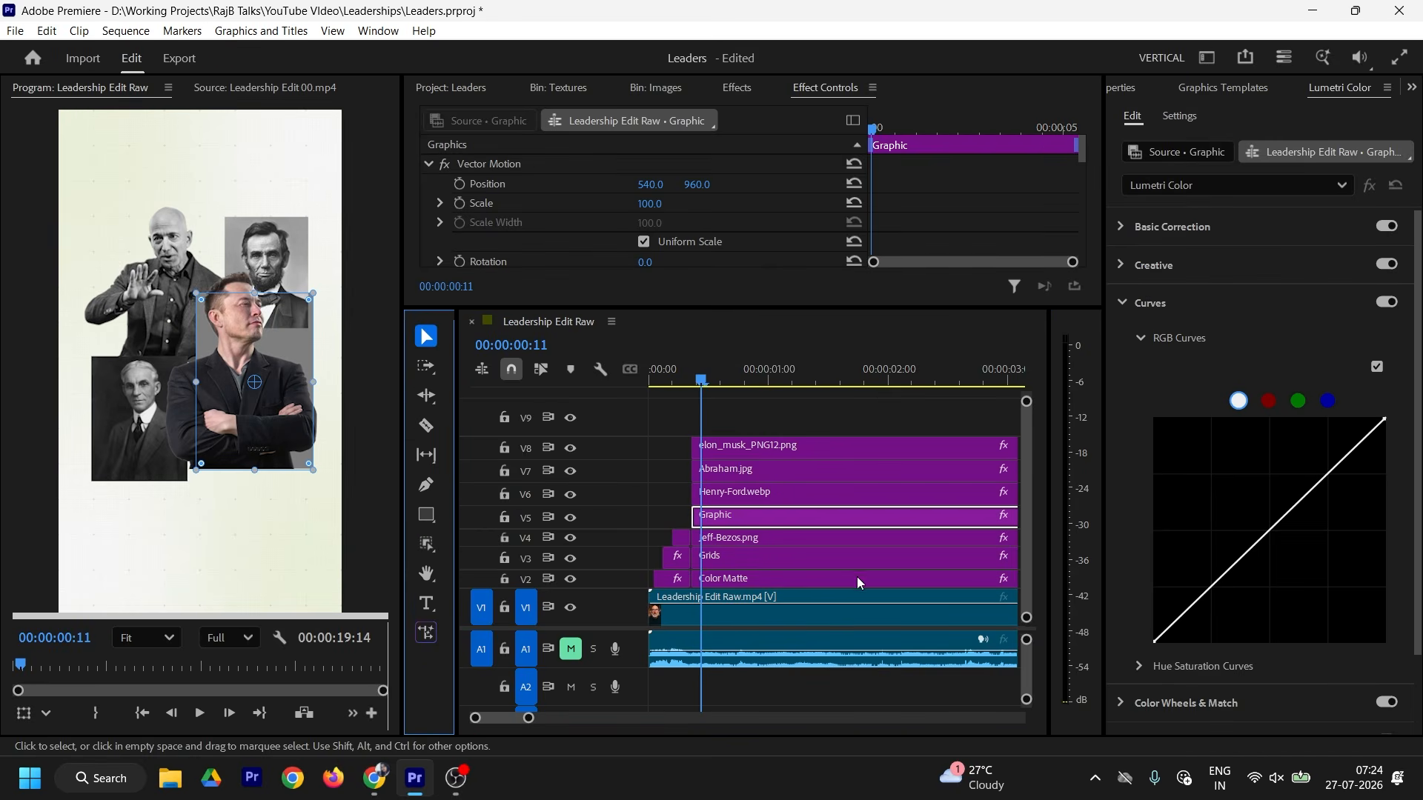
click(1123, 88)
click(265, 87)
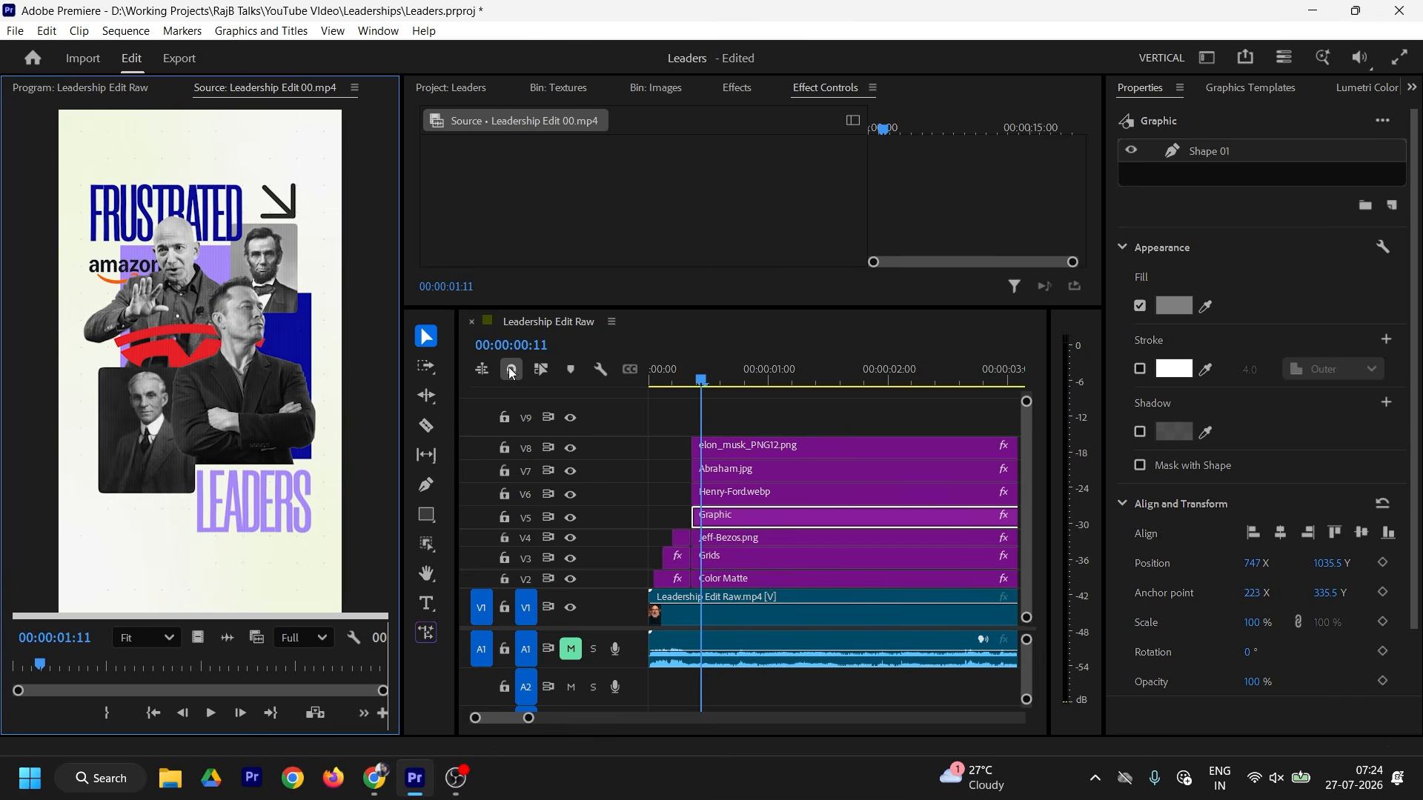
Step: Fill the rectangle blue and raise Jeff-Bezos.png up a track
click(1170, 309)
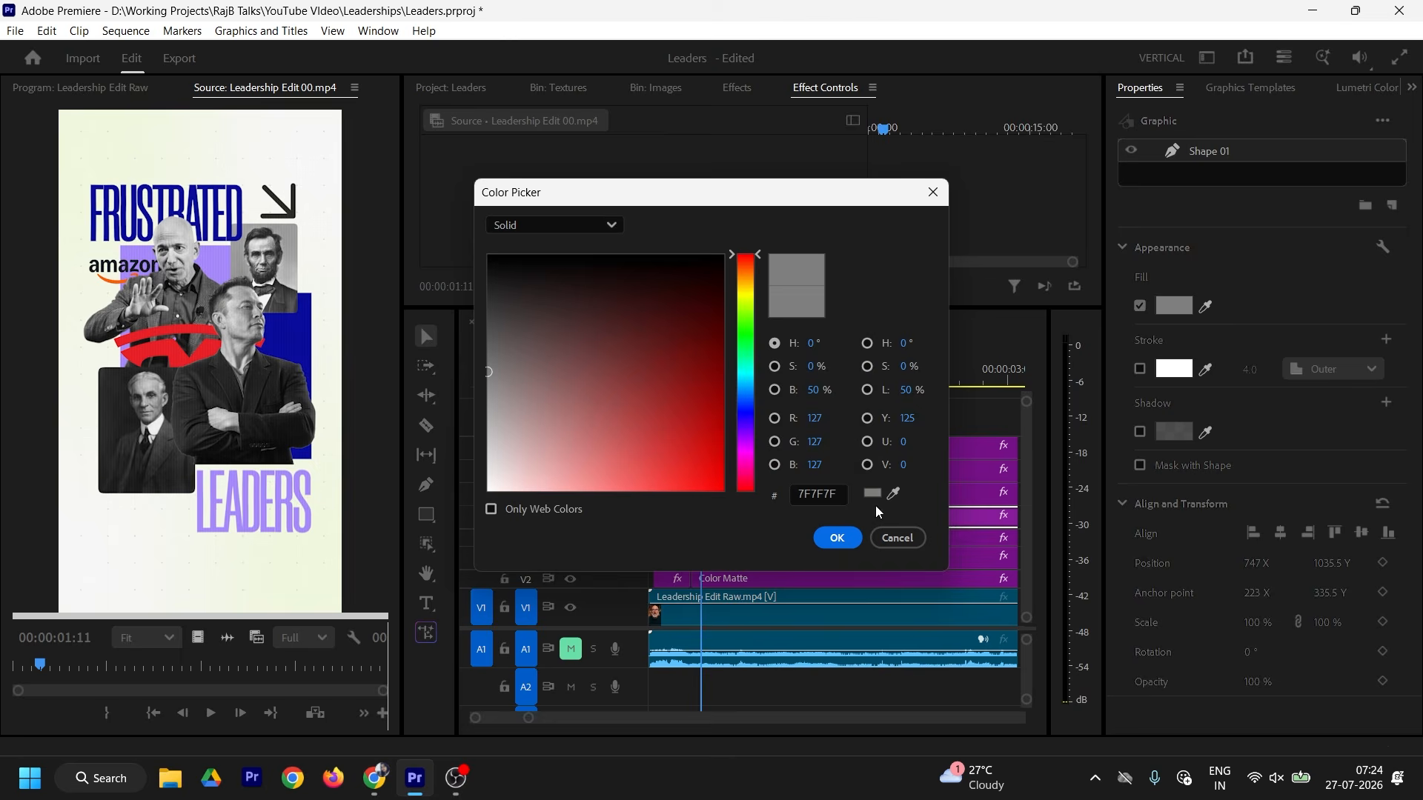
click(837, 538)
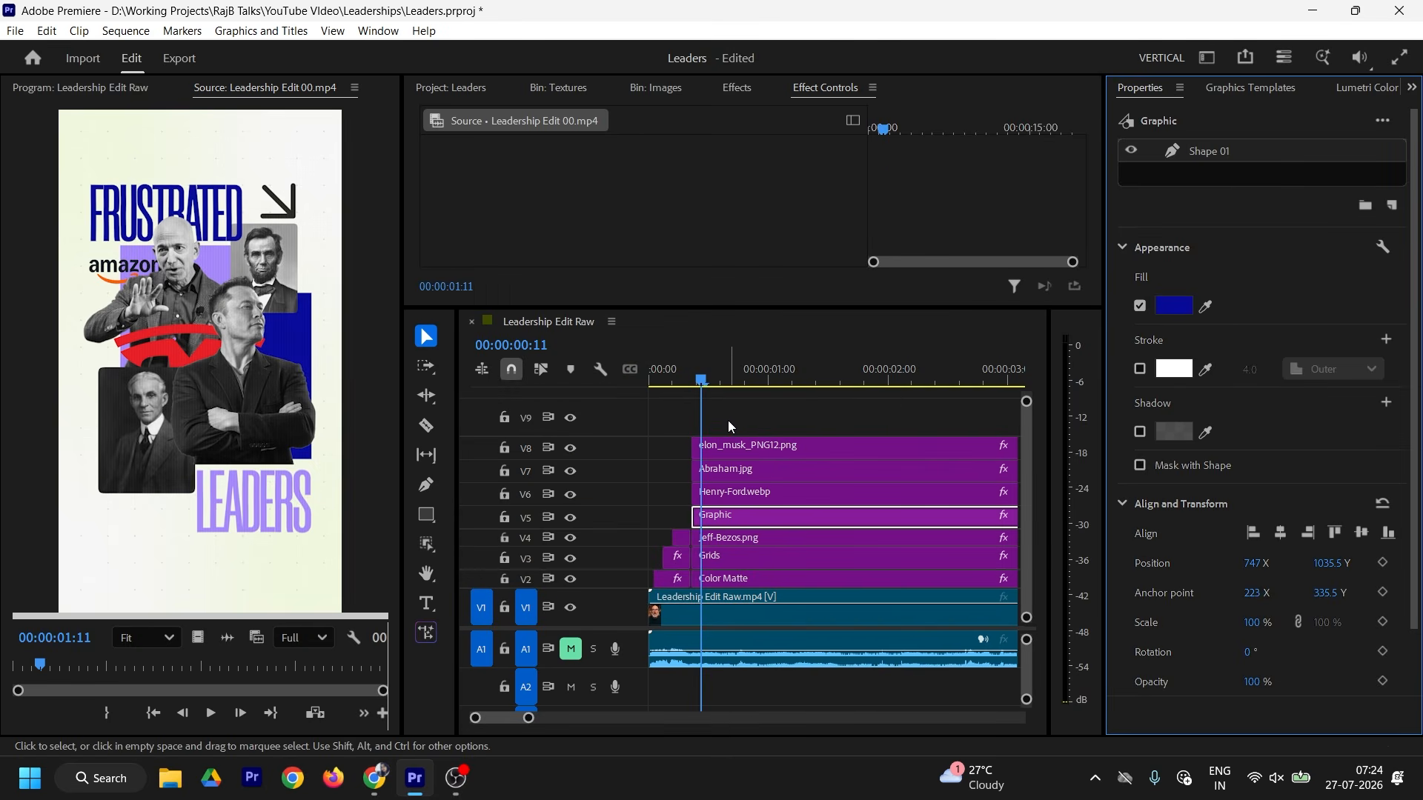
key(alt+Up)
drag(728, 427, 748, 503)
Step: Raise Jeff-Bezos.png, label the V4 Graphic clip Purple, and duplicate it onto V5
click(738, 540)
key(alt+Up)
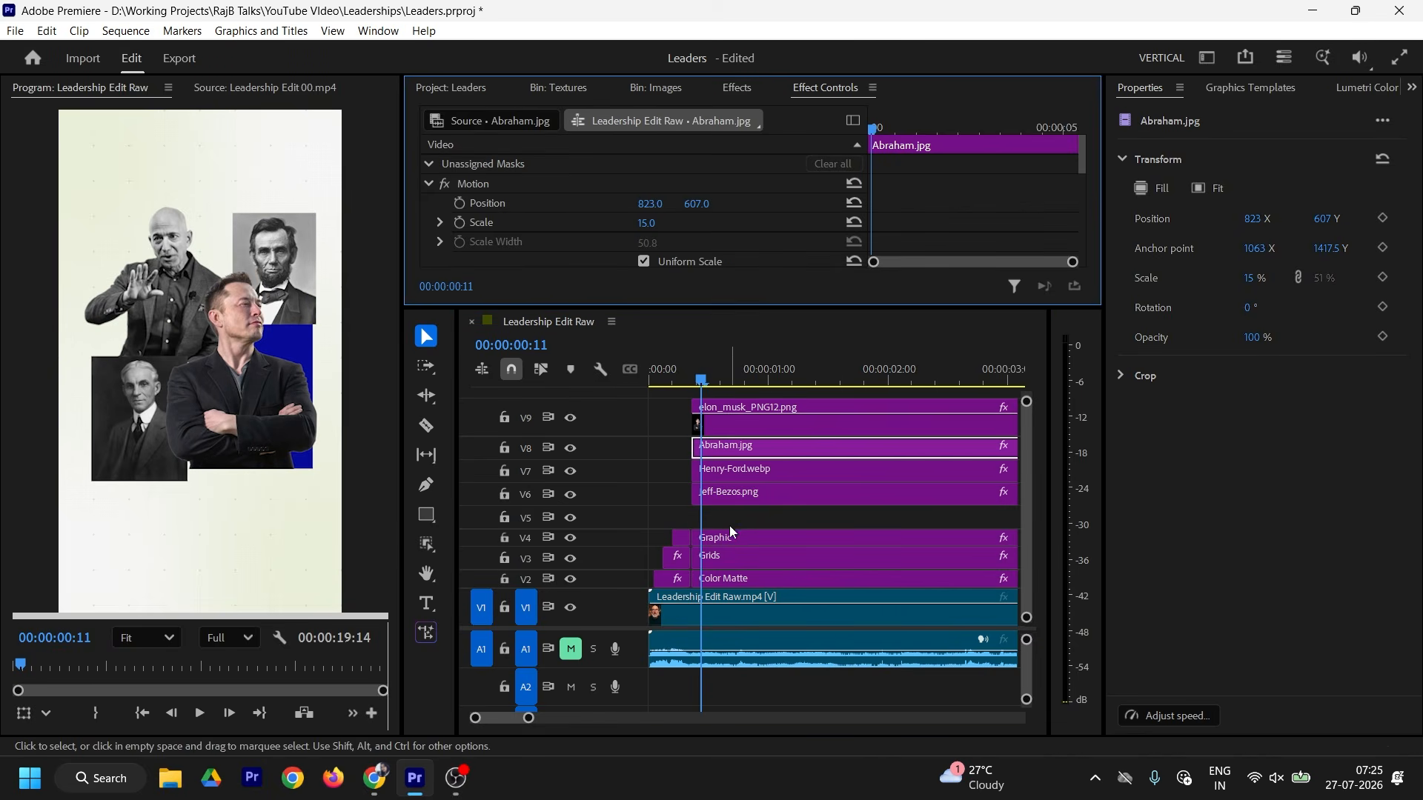
right_click(730, 531)
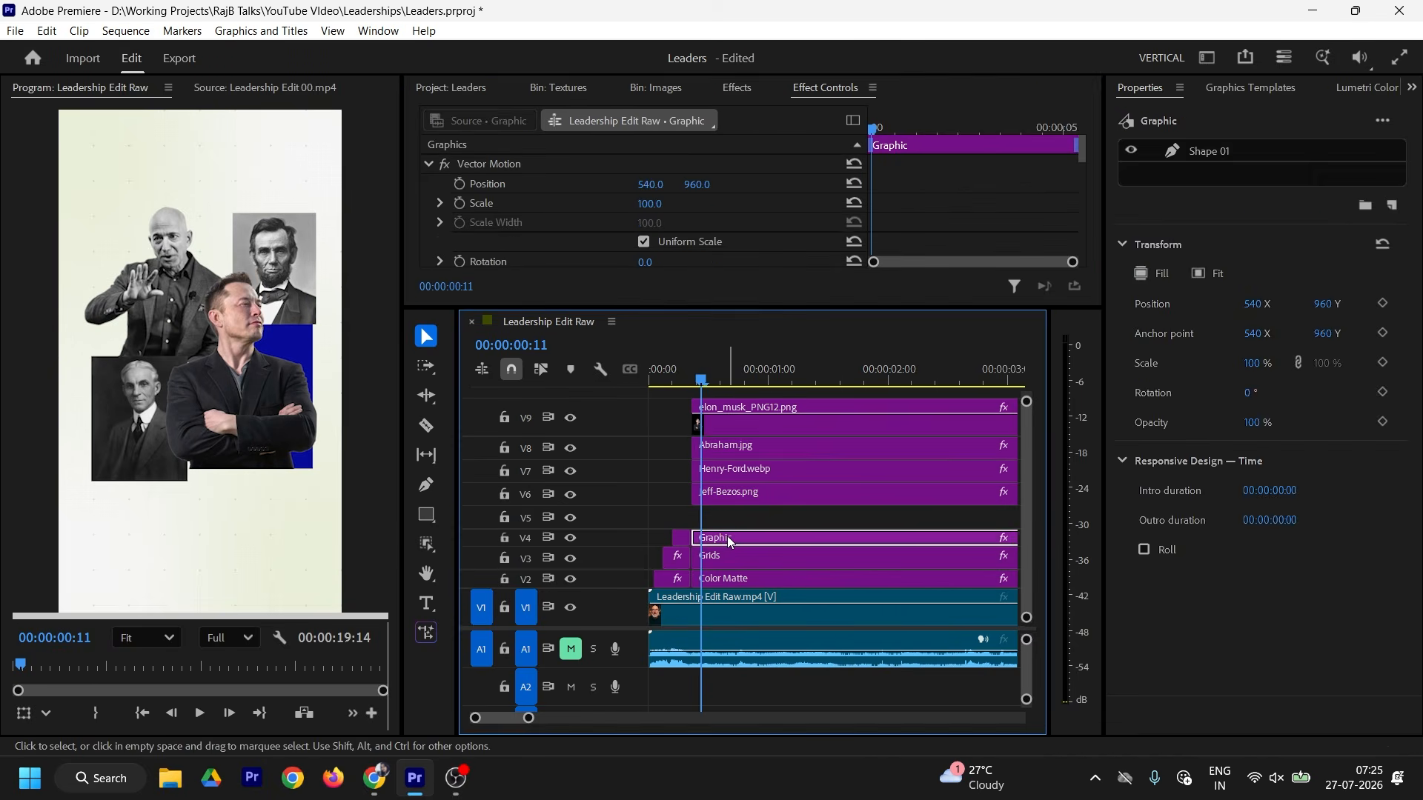
mouse_move(793, 517)
click(1040, 383)
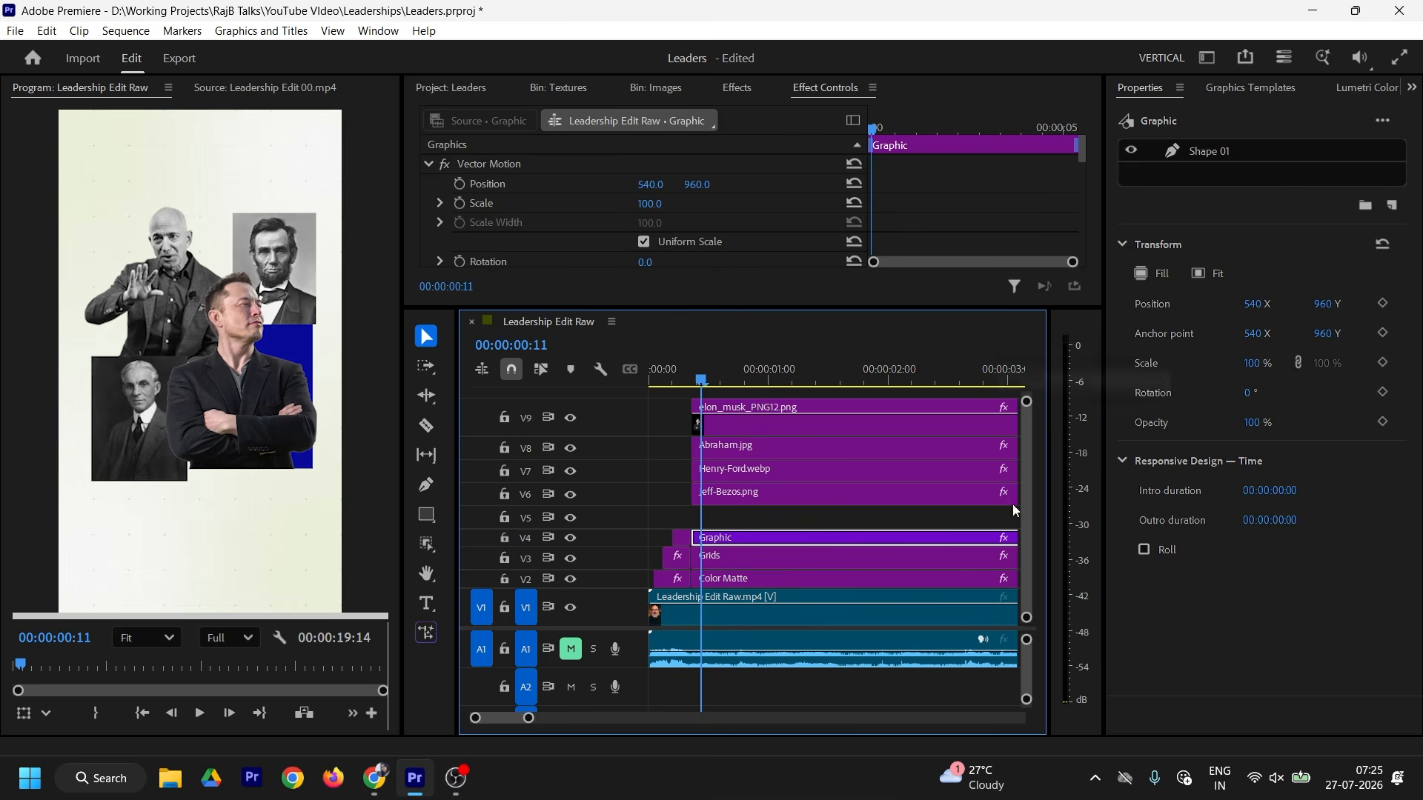
click(732, 521)
click(723, 538)
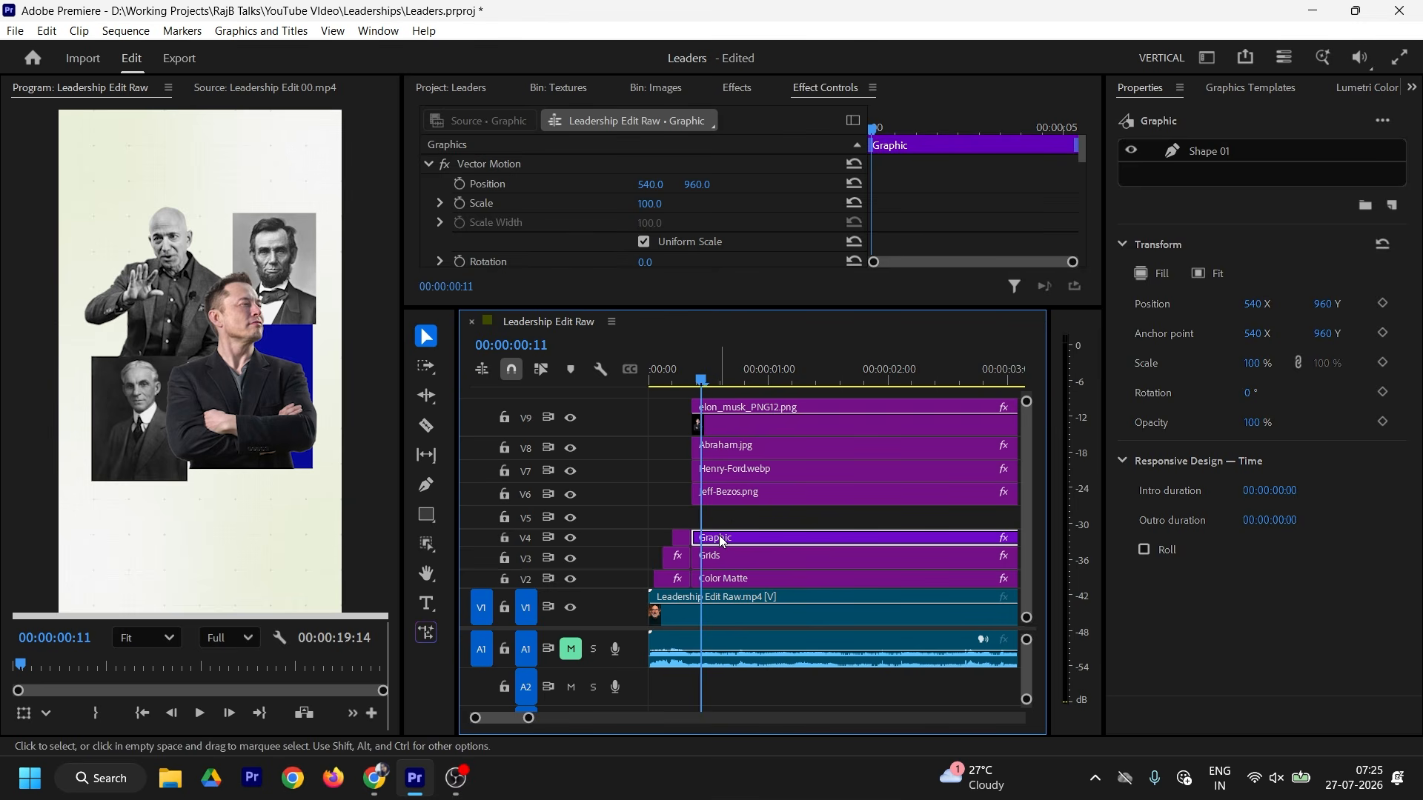
drag(721, 538, 745, 522)
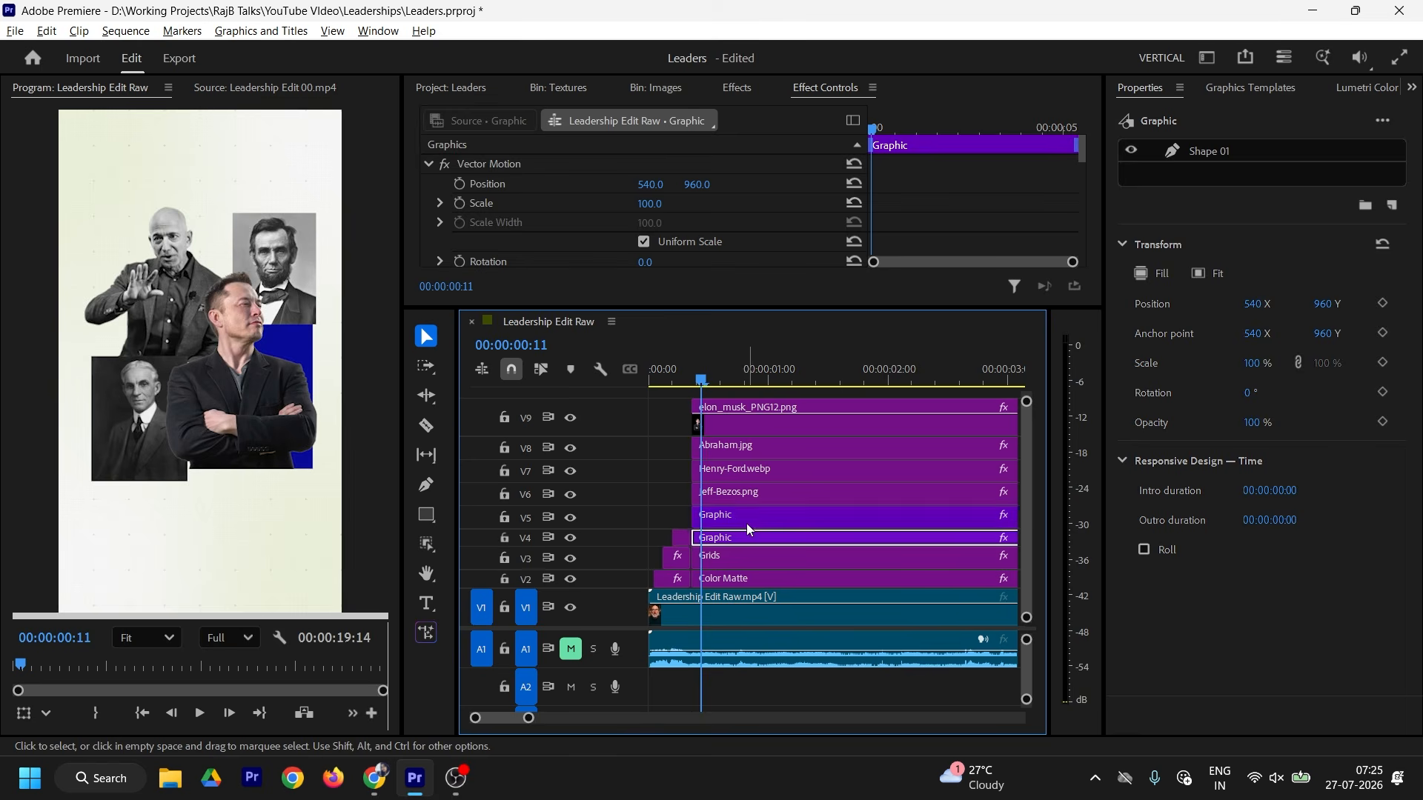
Step: Move the duplicate rectangle behind the top-left cutout and widen it on both sides
click(295, 361)
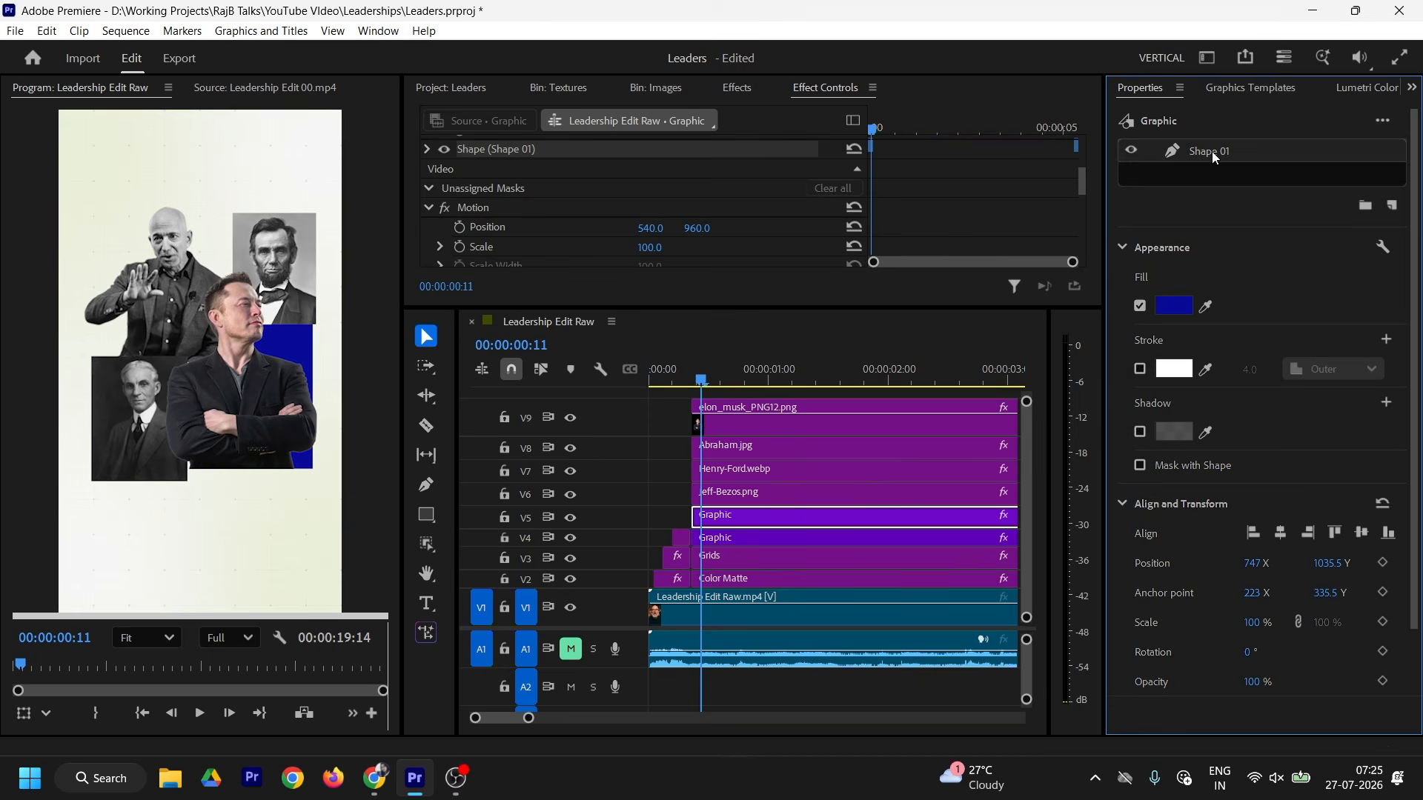
drag(304, 346, 218, 286)
mouse_move(111, 321)
mouse_down()
mouse_move(92, 322)
mouse_move(128, 331)
mouse_up()
drag(237, 322, 243, 322)
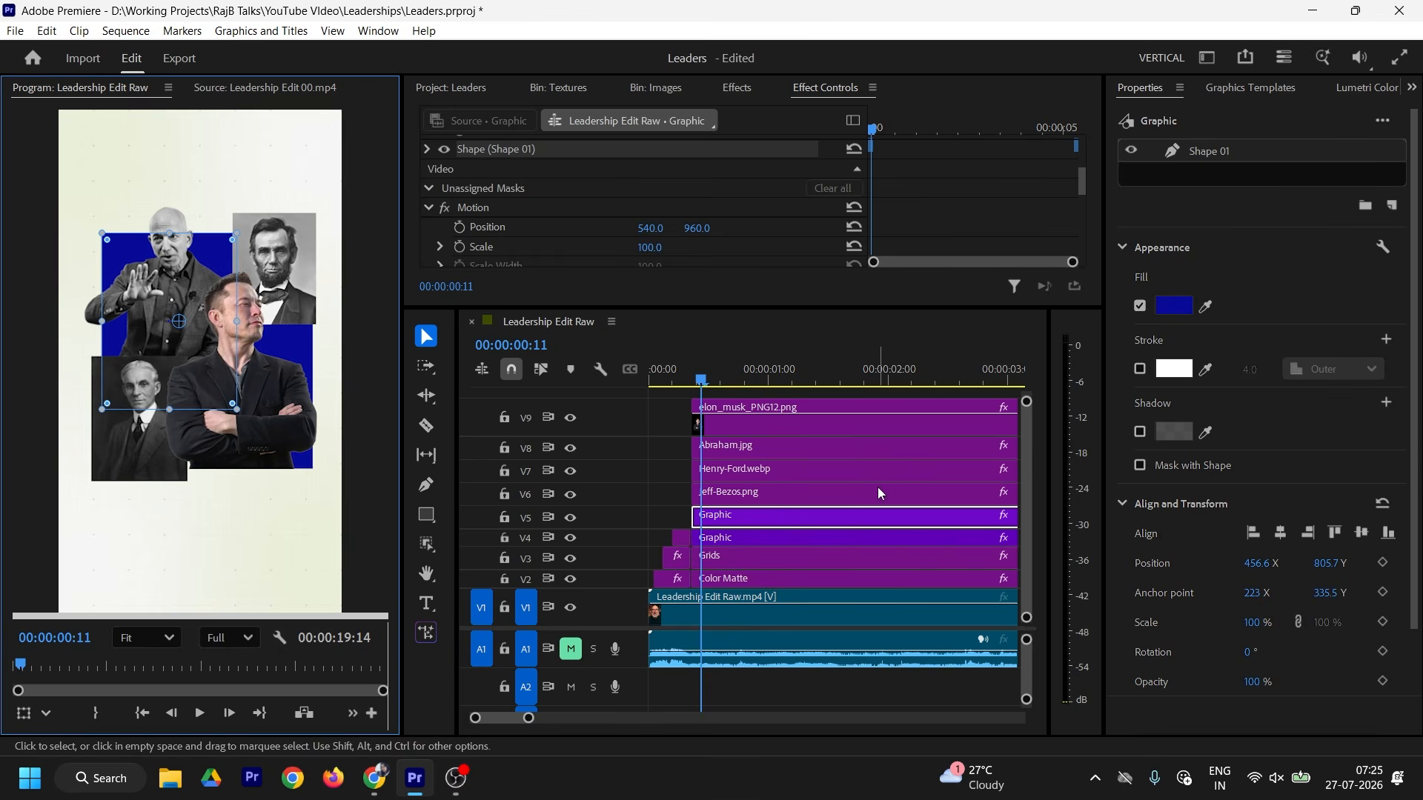
click(284, 85)
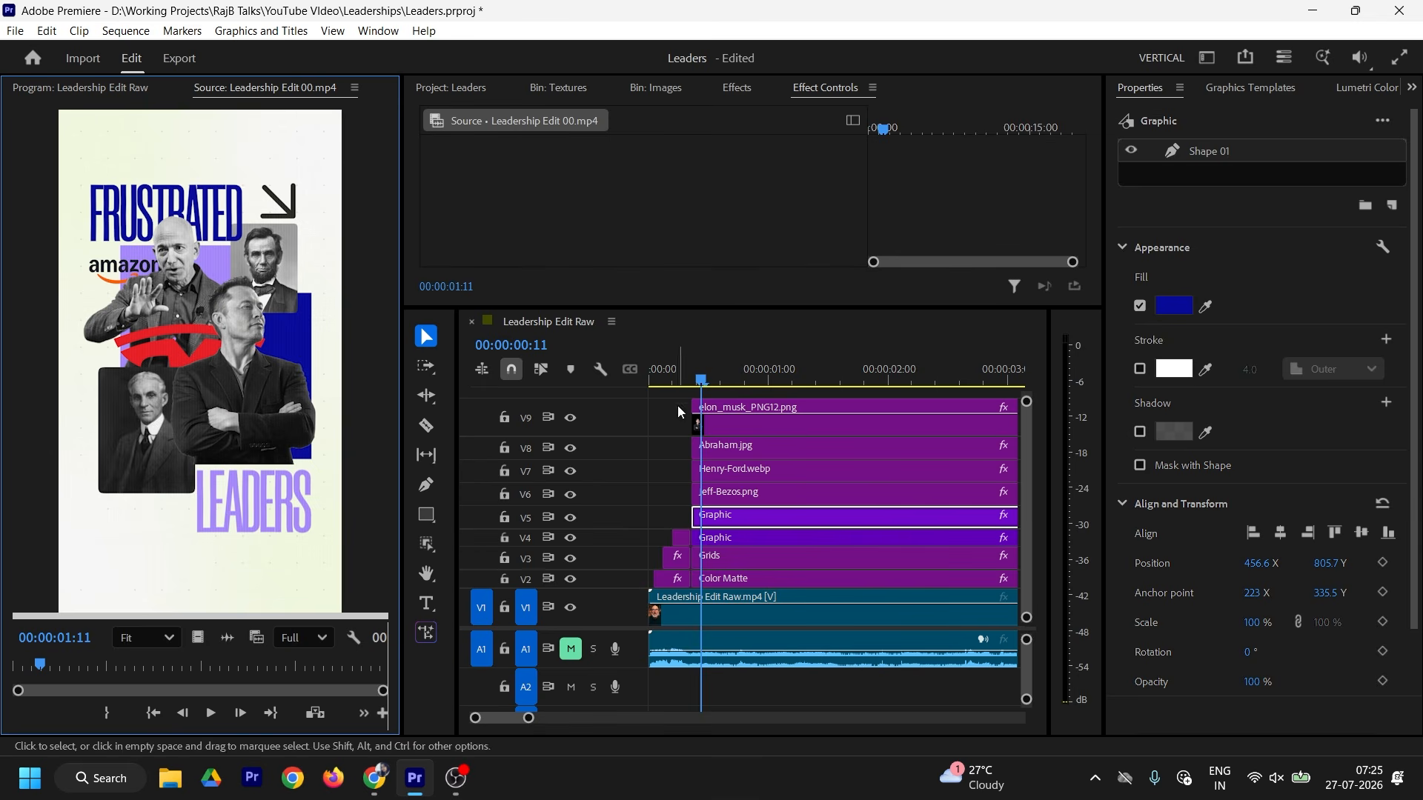
Step: Fill the new rectangle lavender A689FA sampled from the reference poster
click(1174, 306)
click(893, 494)
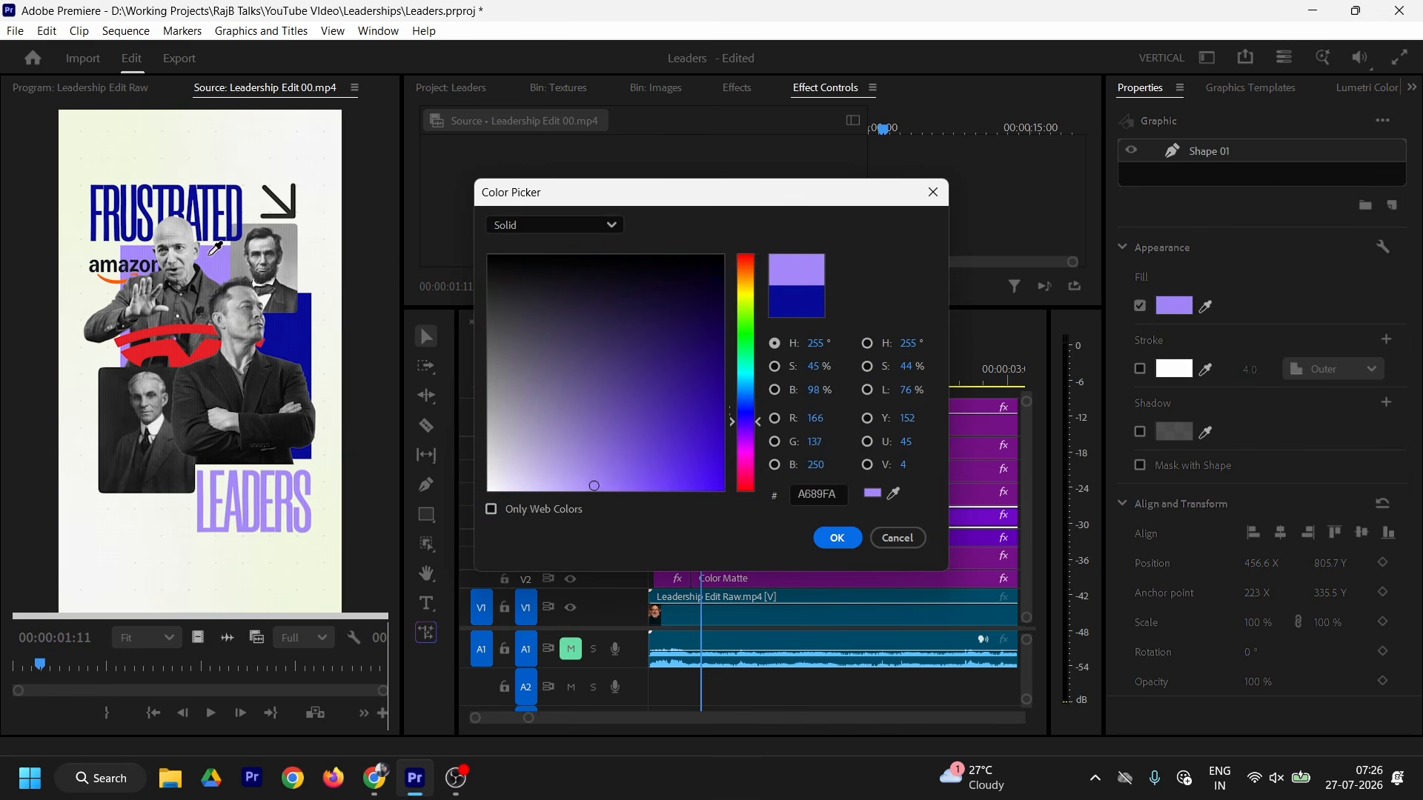
click(837, 537)
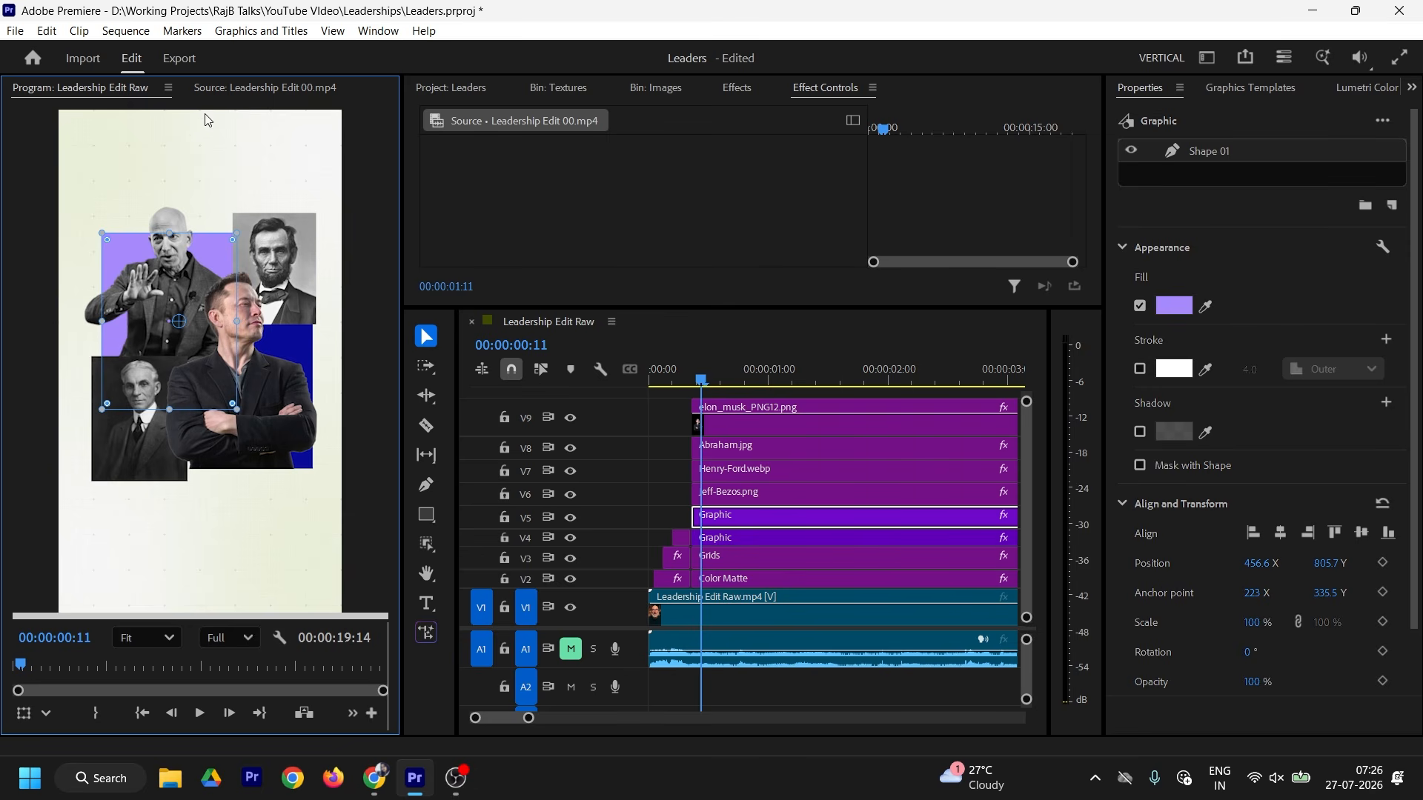
click(222, 87)
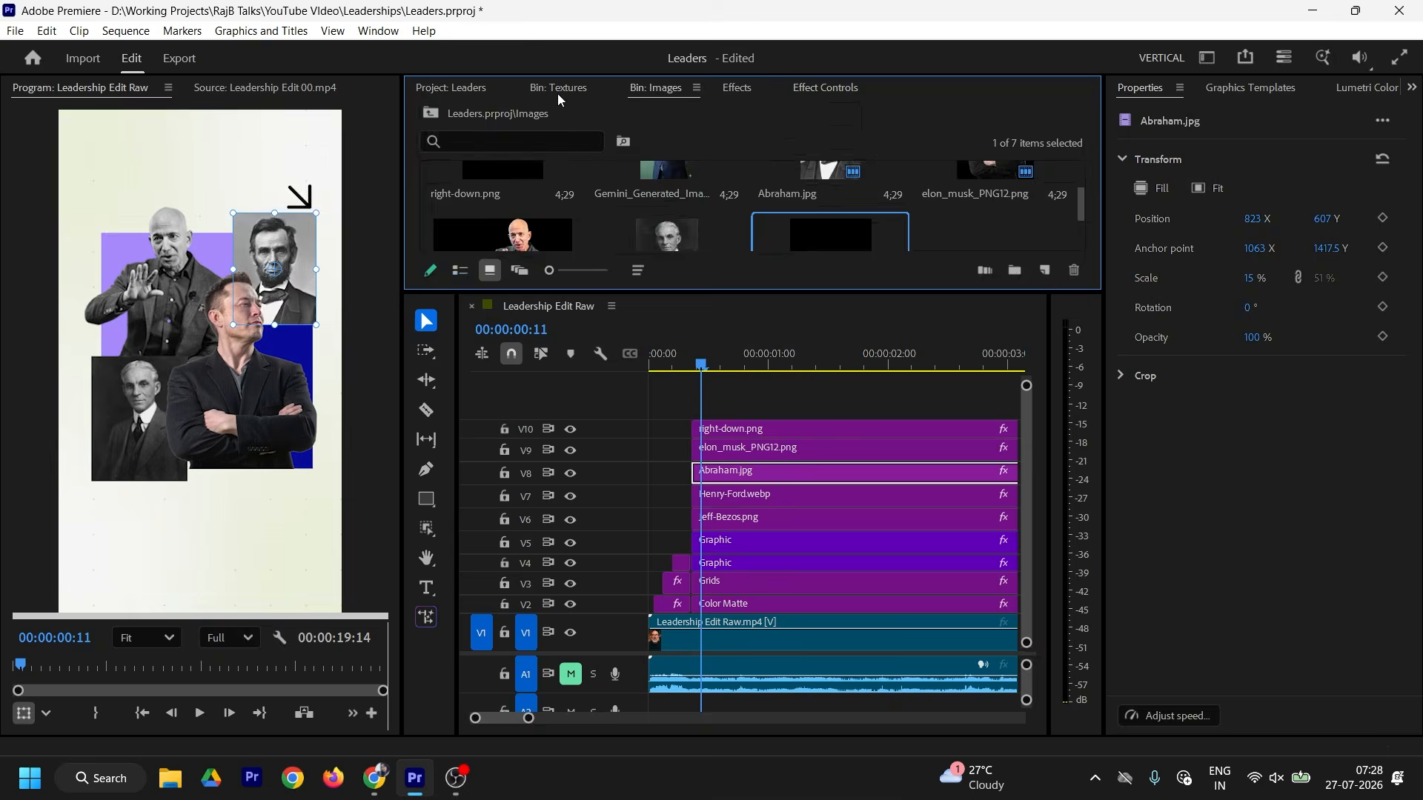
Step: Add right-down.png from the Images bin onto track V10
click(824, 87)
click(749, 494)
drag(701, 365, 750, 364)
click(815, 399)
Step: Compare the edited program frame against the reference poster several times
click(254, 92)
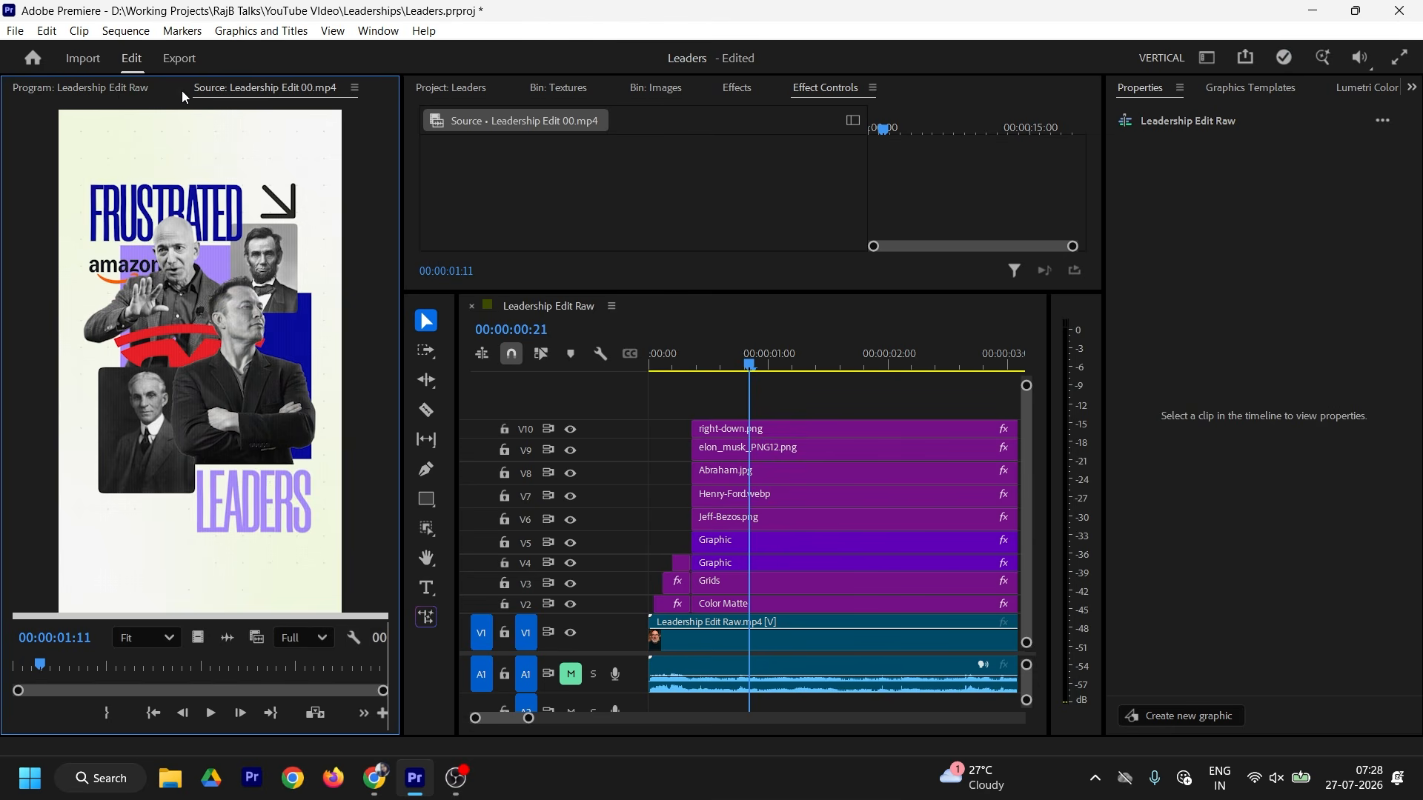
click(136, 92)
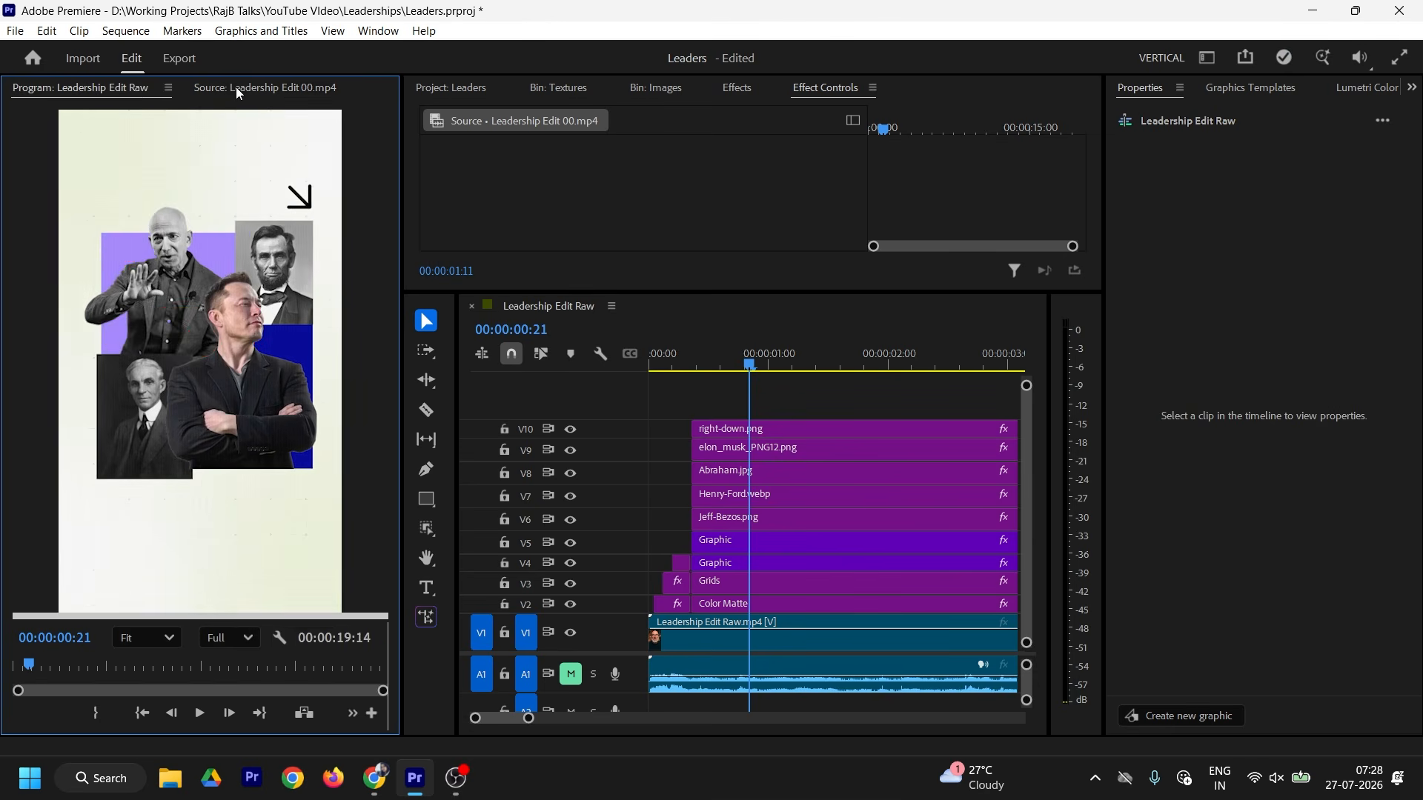
click(197, 90)
click(136, 92)
click(268, 87)
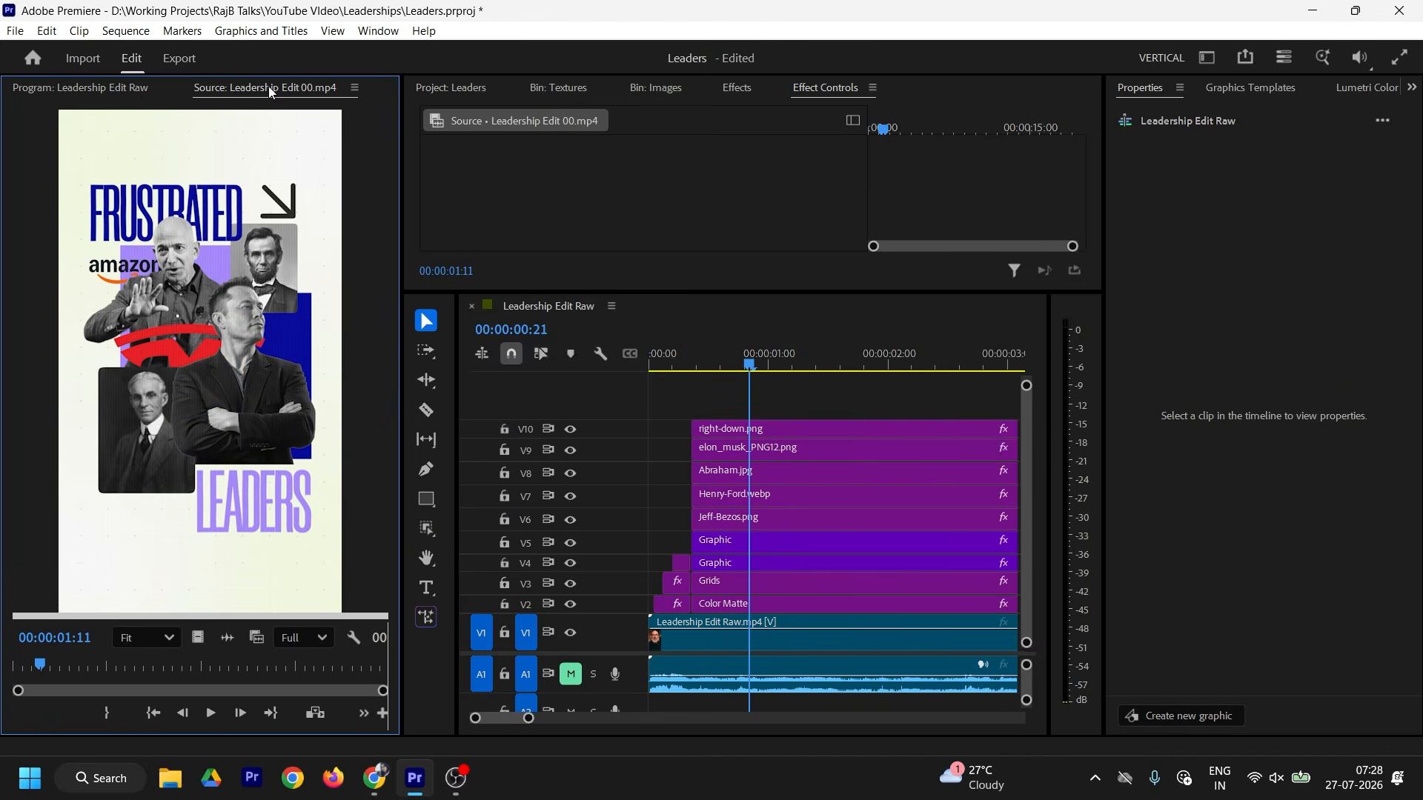
click(137, 88)
click(195, 84)
click(136, 87)
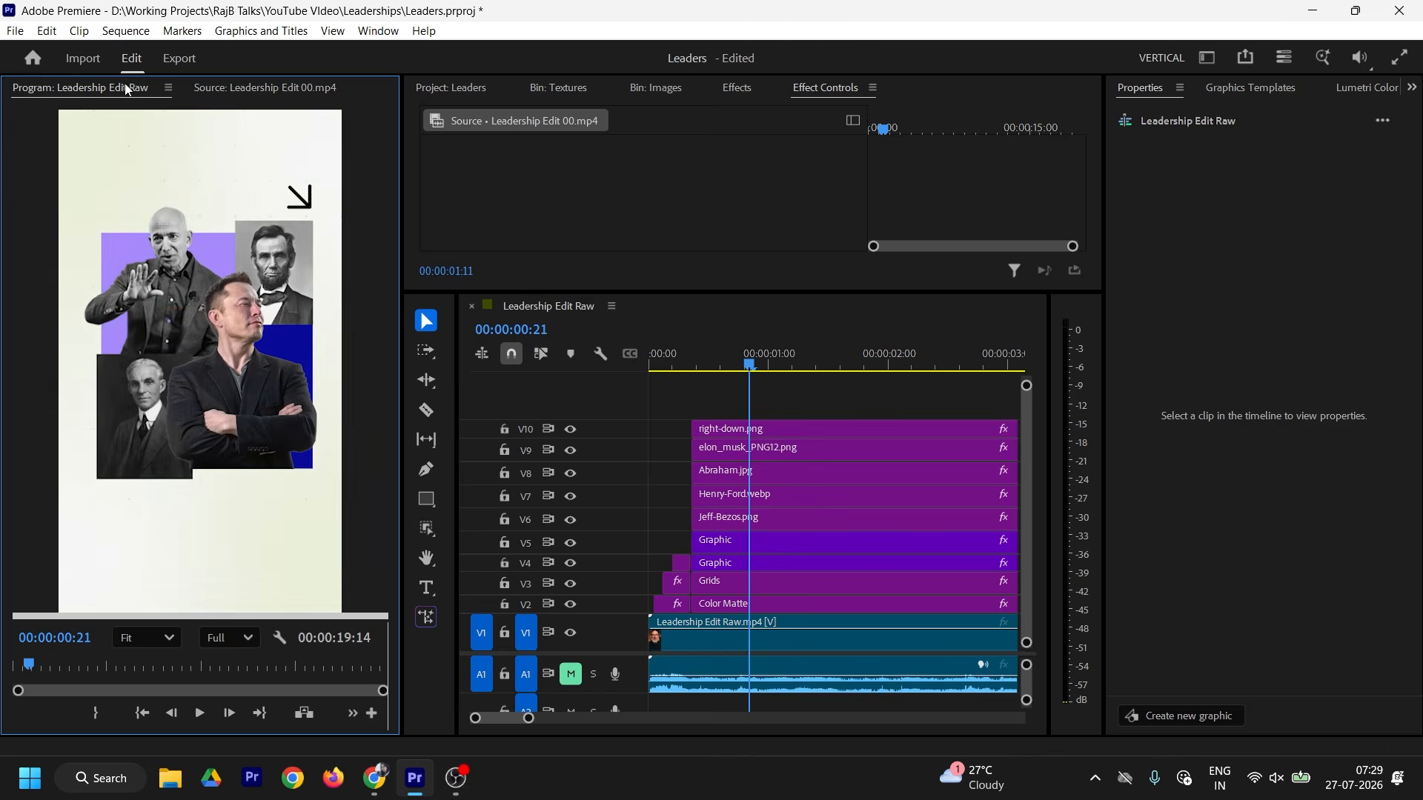
click(257, 86)
click(109, 91)
click(252, 88)
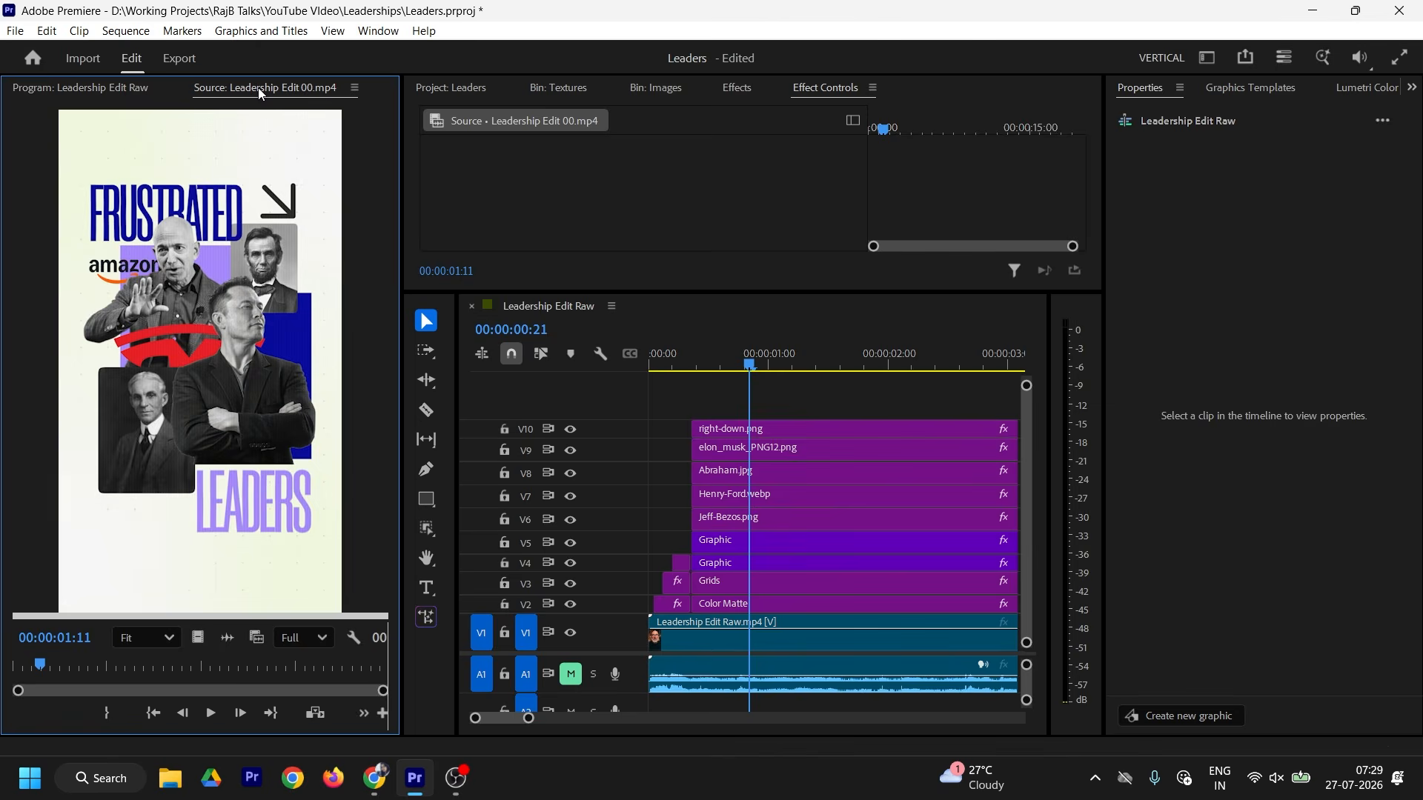
click(107, 90)
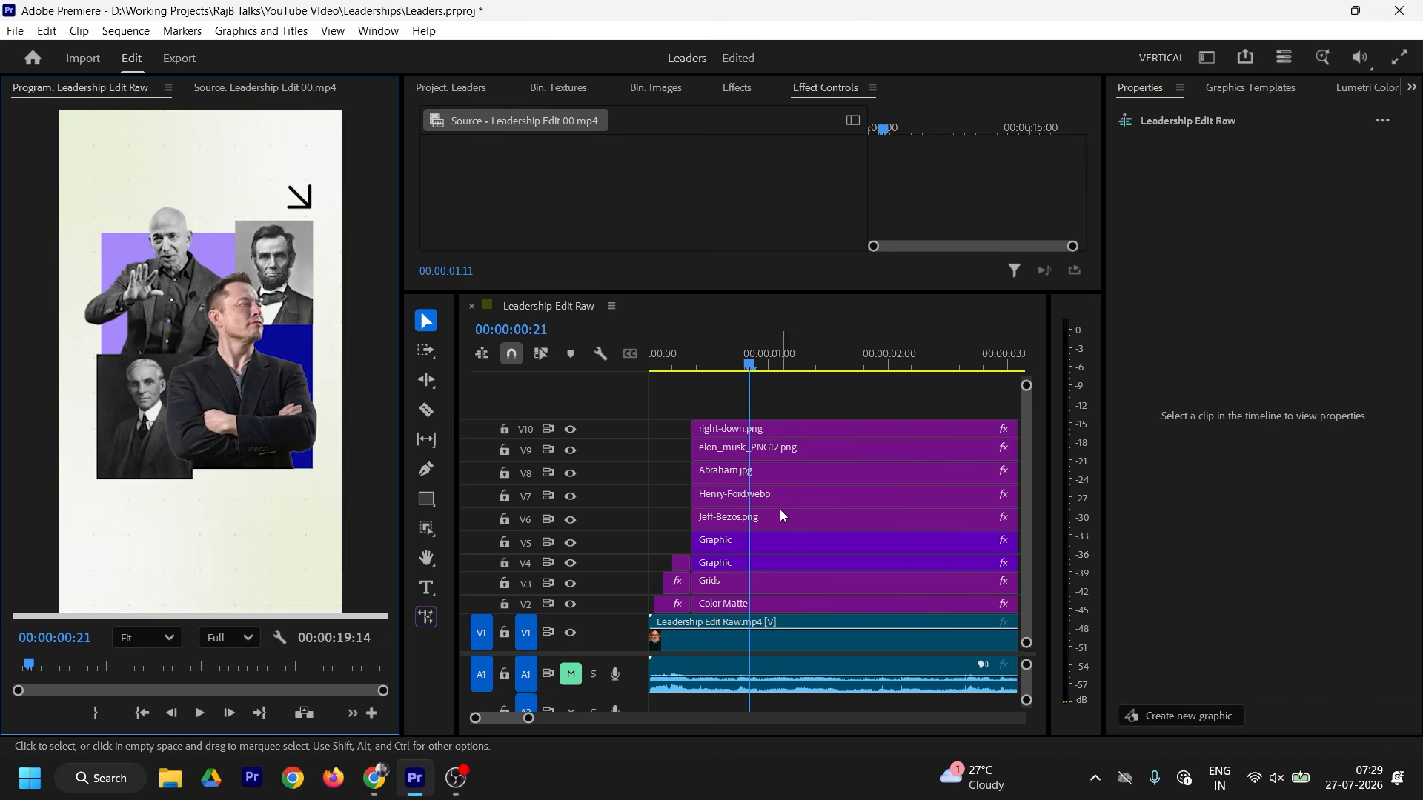
Step: Nudge the bottom-left portrait down and enlarge the Jeff-Bezos cutout to 162% at 282, 733
drag(145, 416, 146, 440)
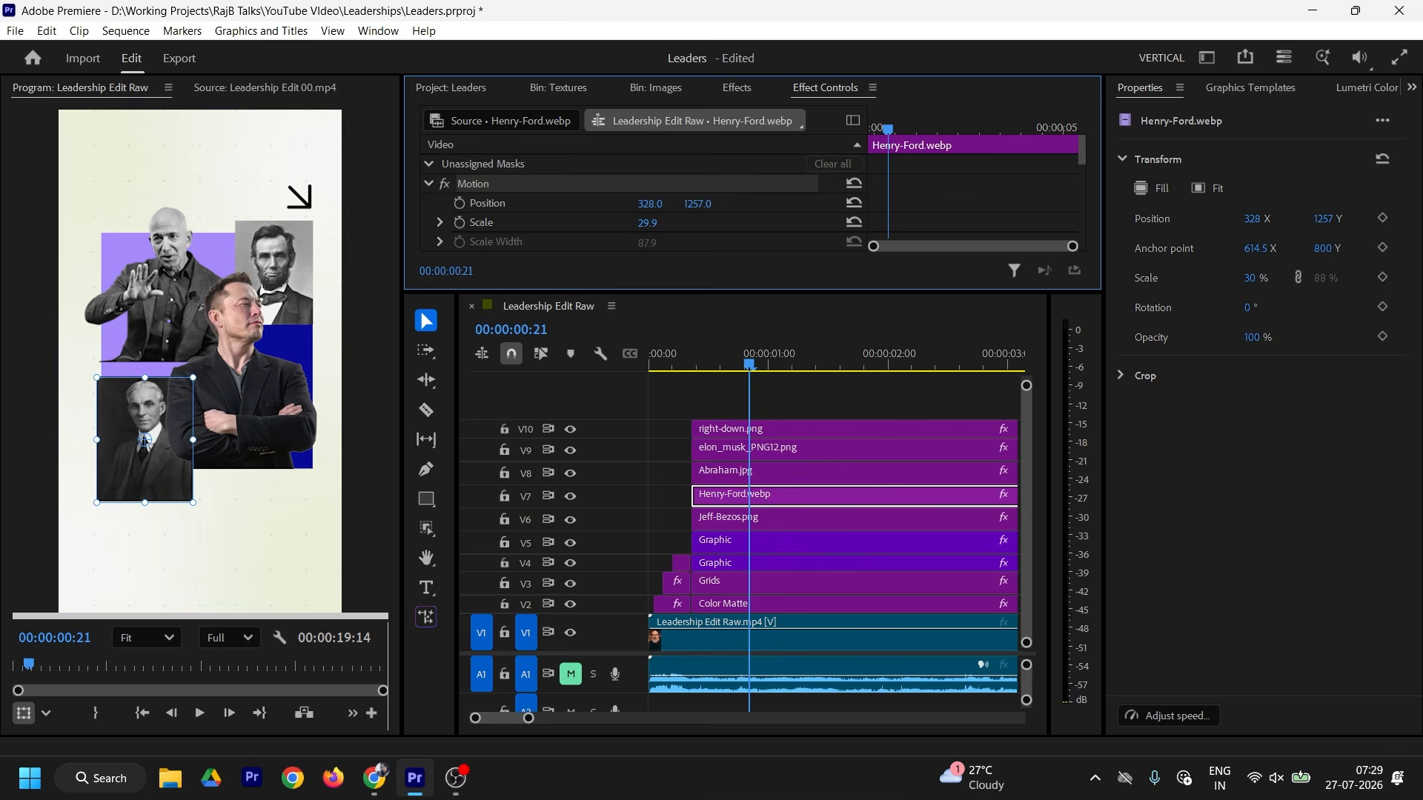
click(738, 522)
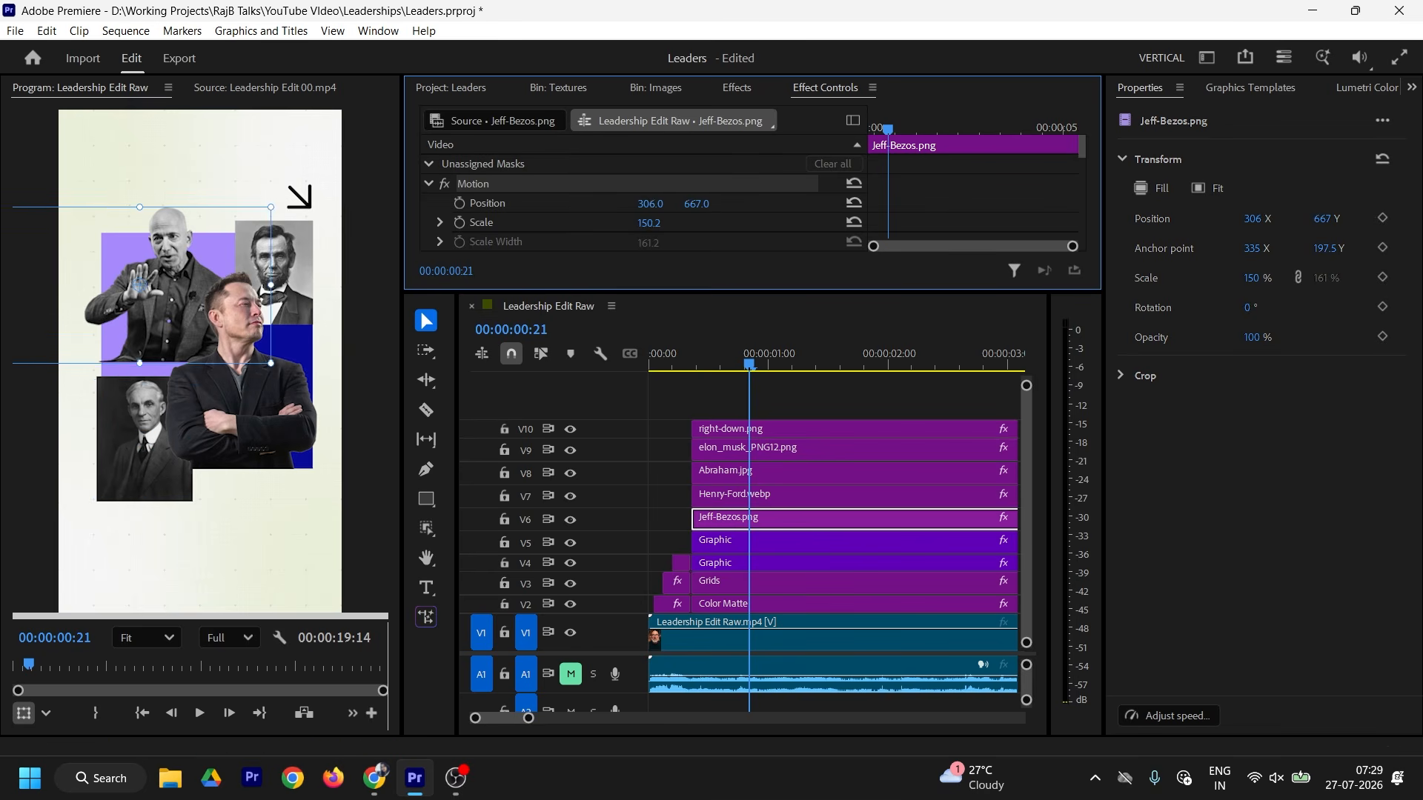
drag(650, 203, 630, 204)
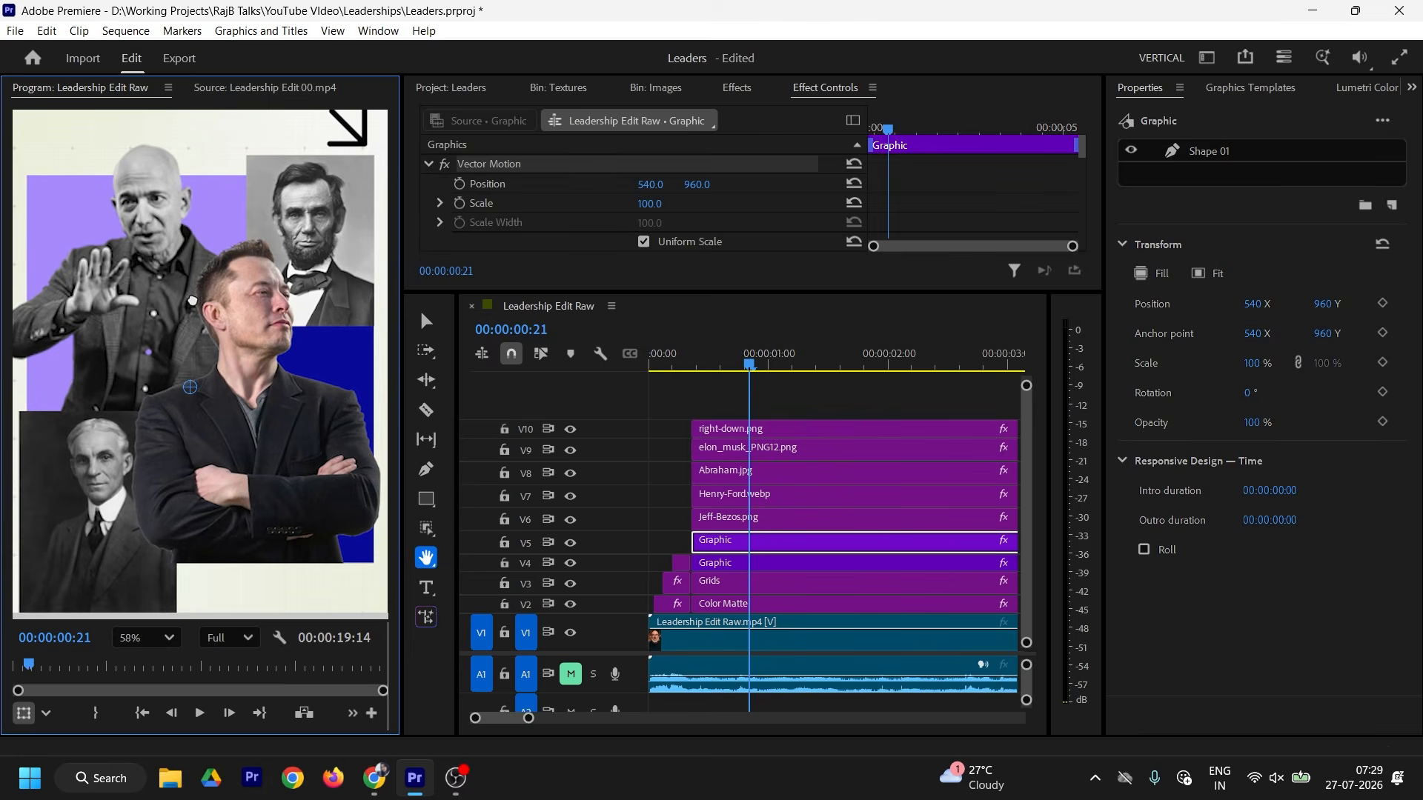
click(260, 89)
scroll(249, 204, up, 5)
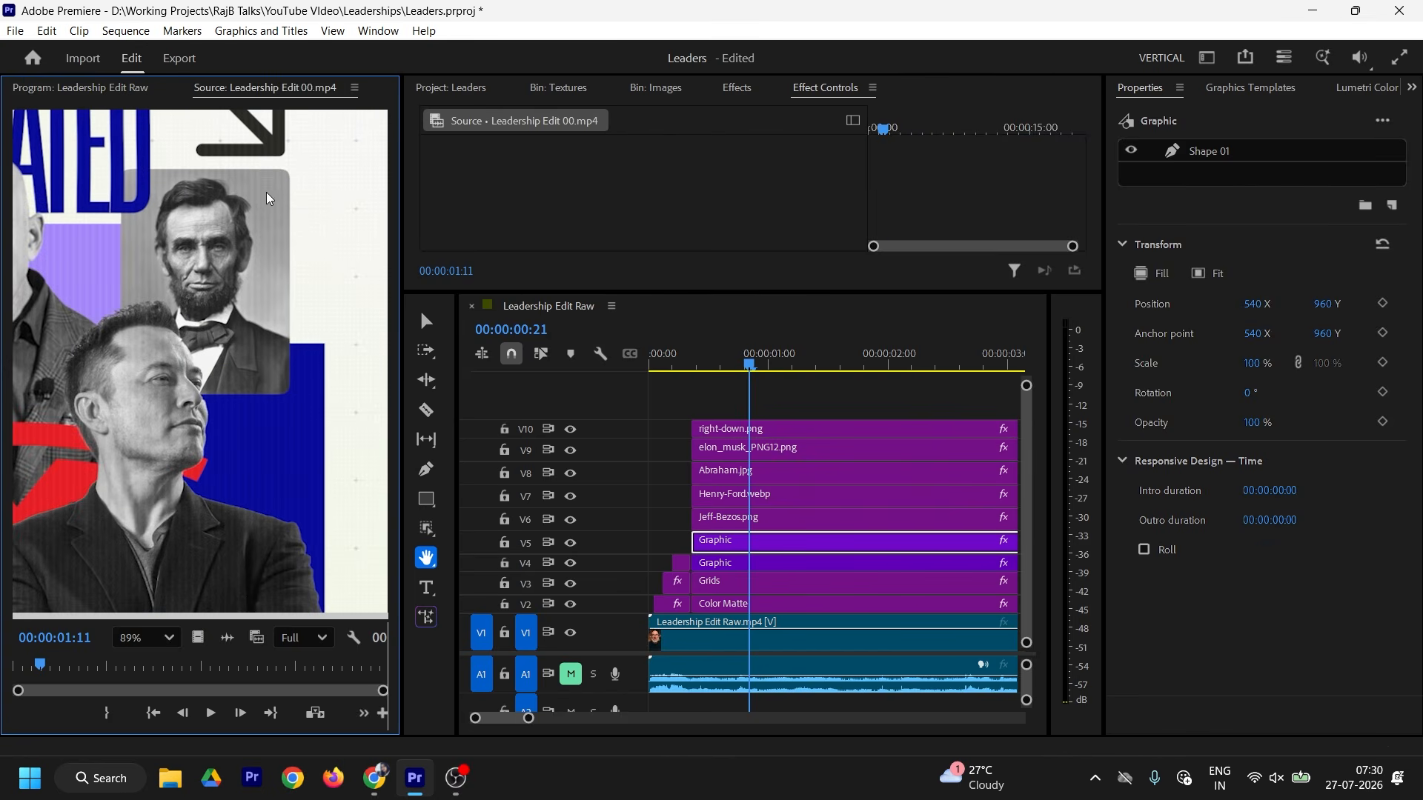
click(123, 88)
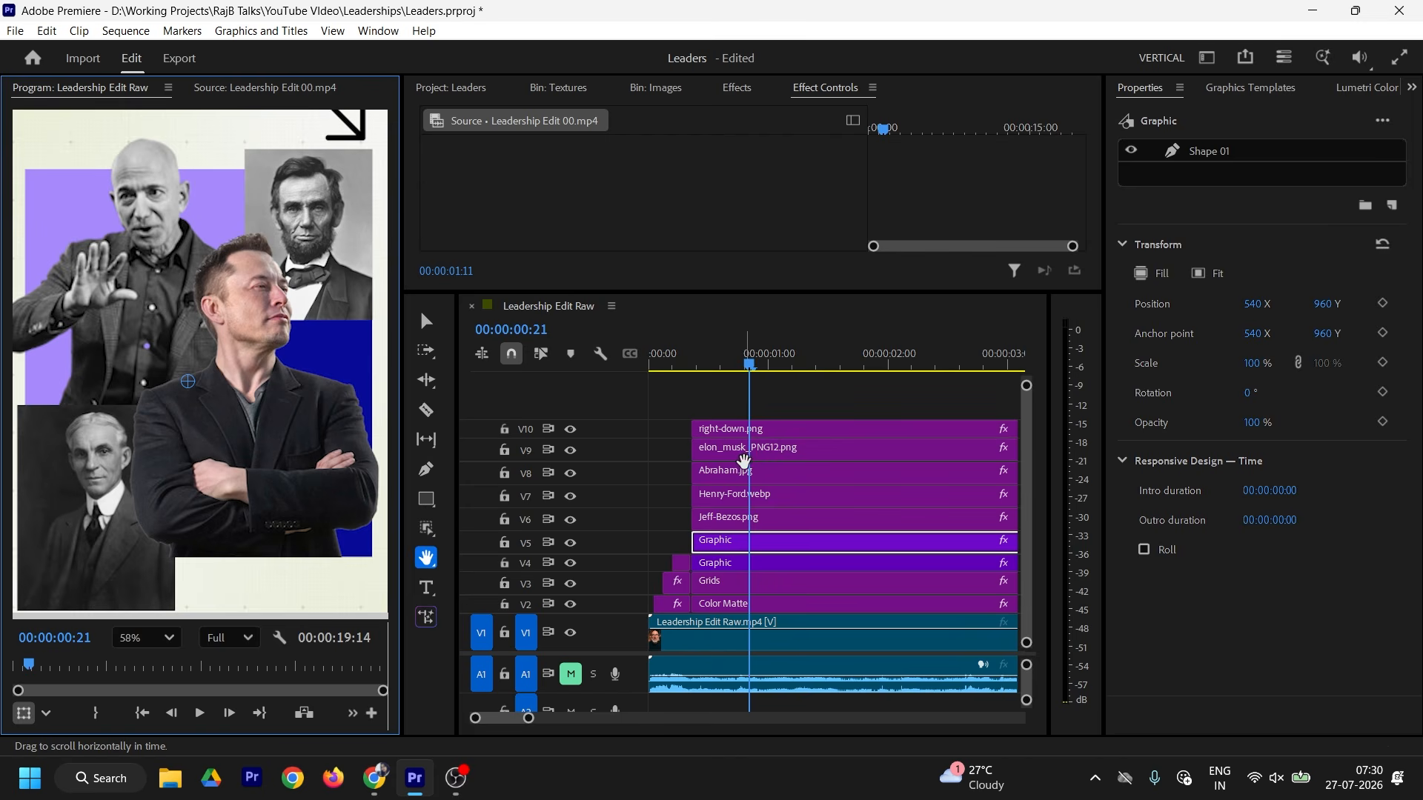
key(v)
click(749, 471)
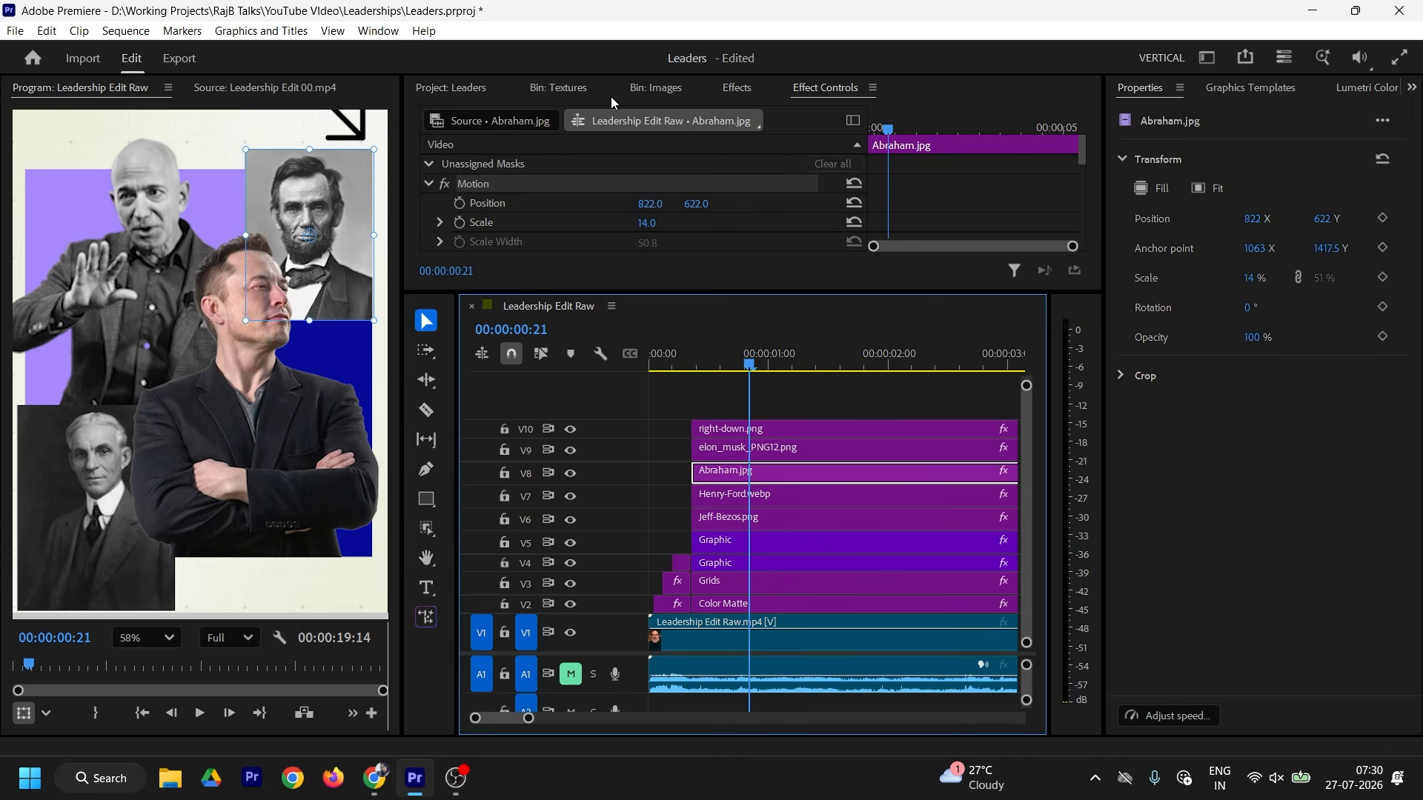
Step: Apply the Rounded Crop effect to the top-right portrait clip
click(736, 87)
click(501, 119)
text(rounded)
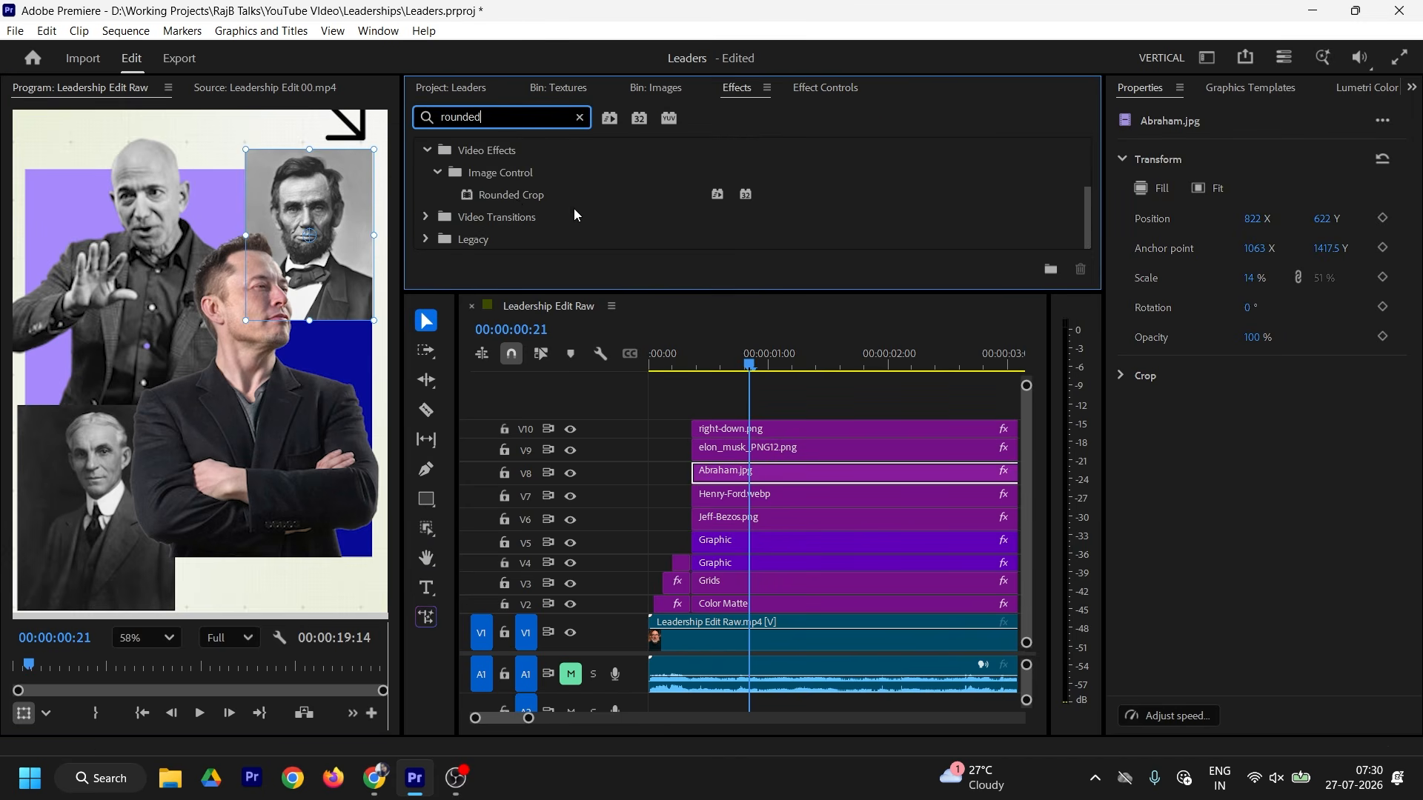
drag(514, 195, 727, 476)
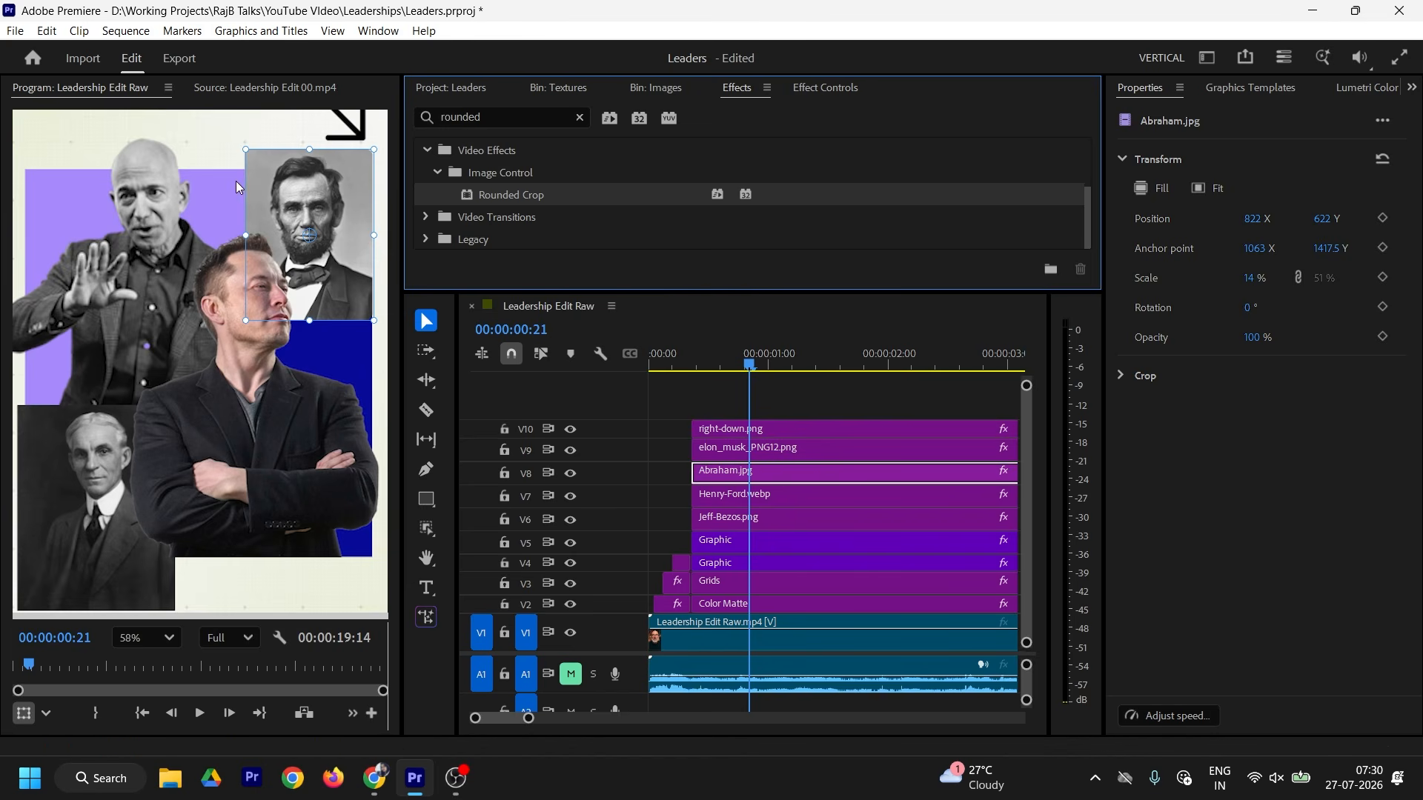
Step: Select the bottom-left portrait clip and check it against the reference poster
click(741, 507)
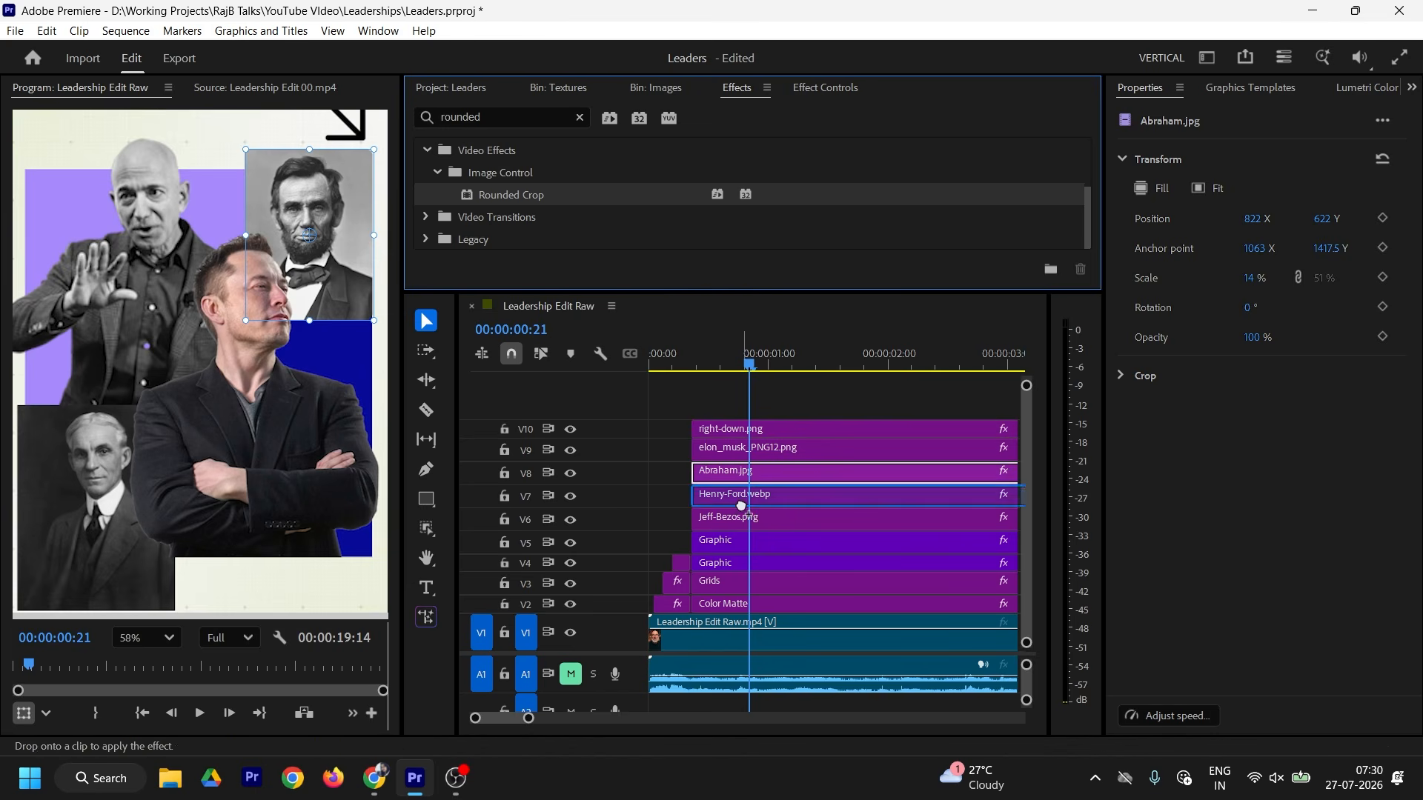
scroll(290, 575, down, 1)
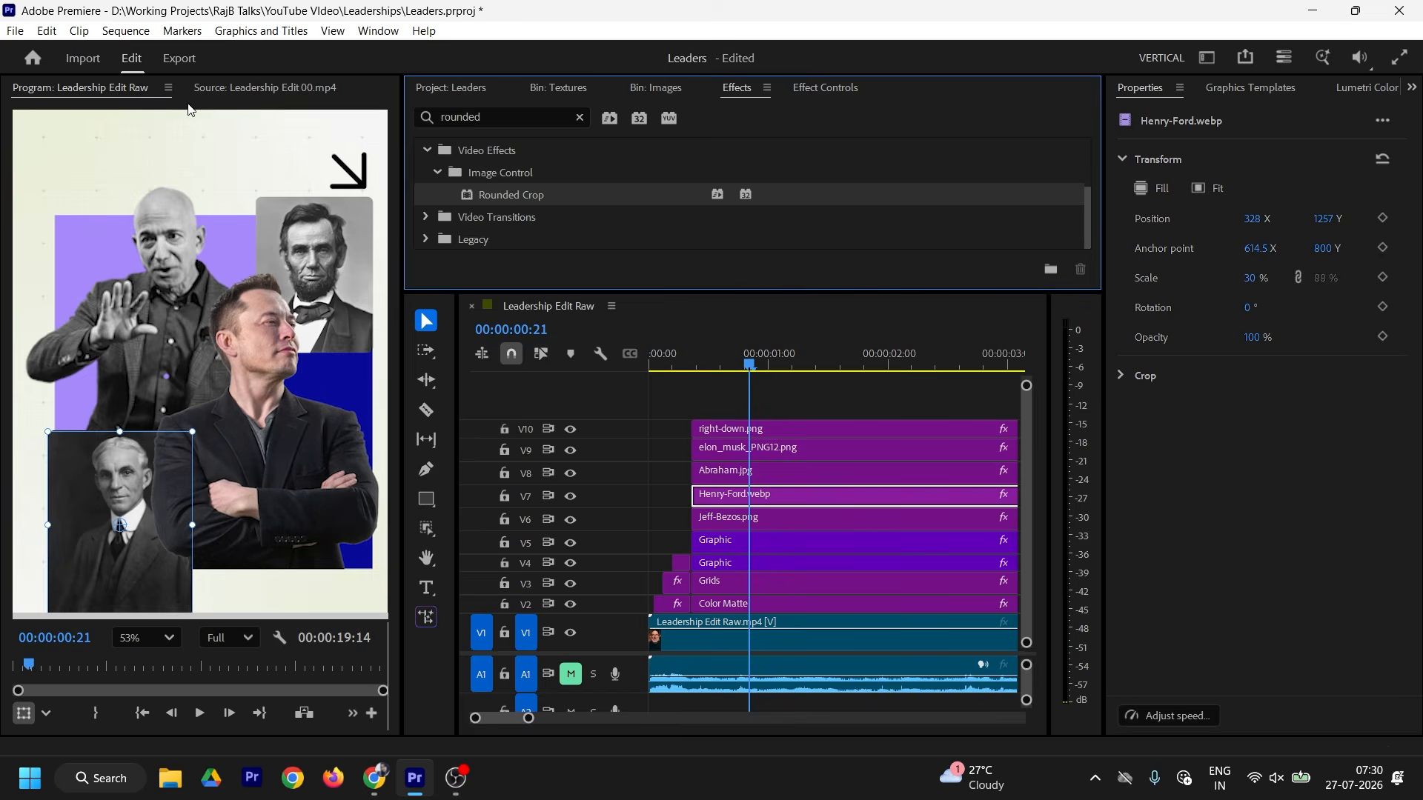
click(230, 88)
scroll(222, 269, down, 8)
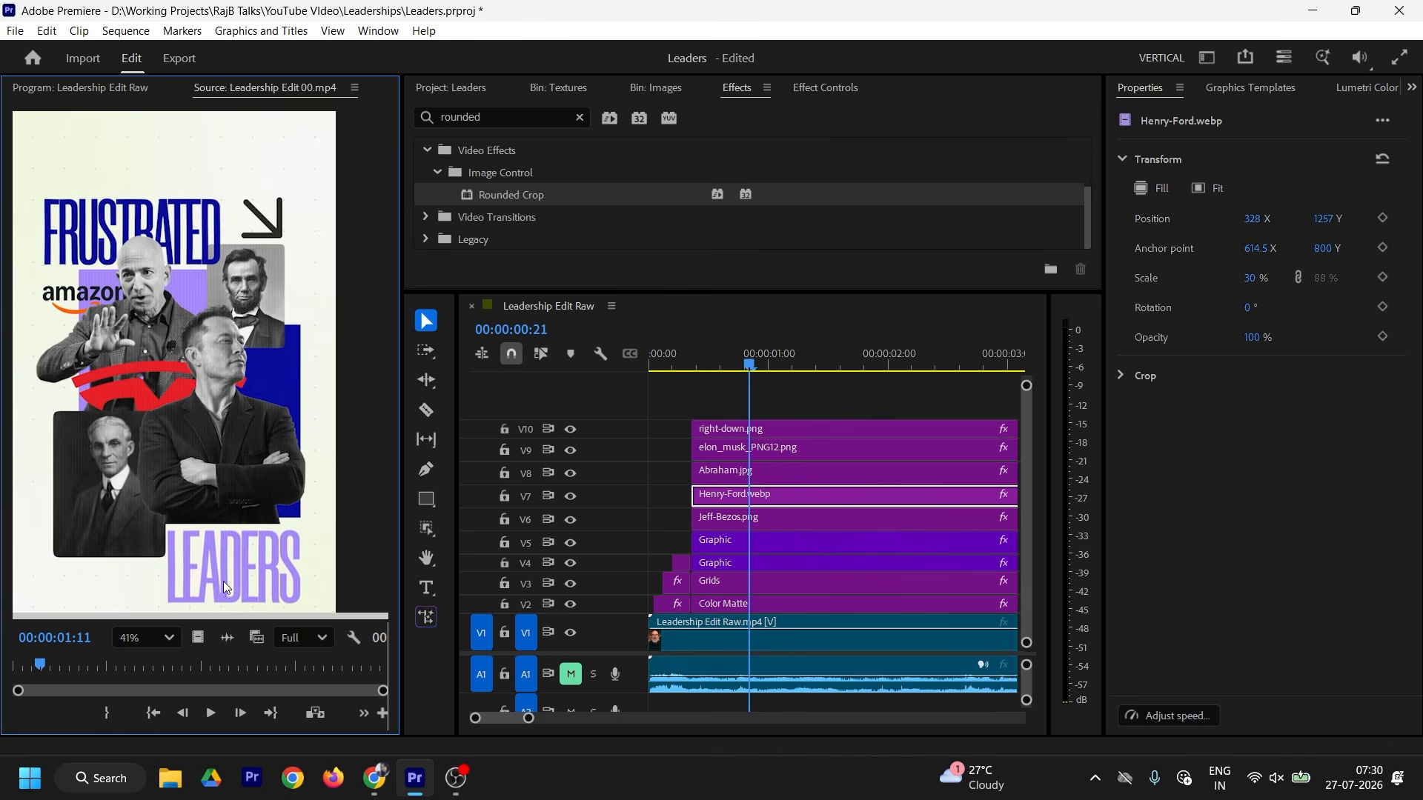
click(138, 95)
click(264, 90)
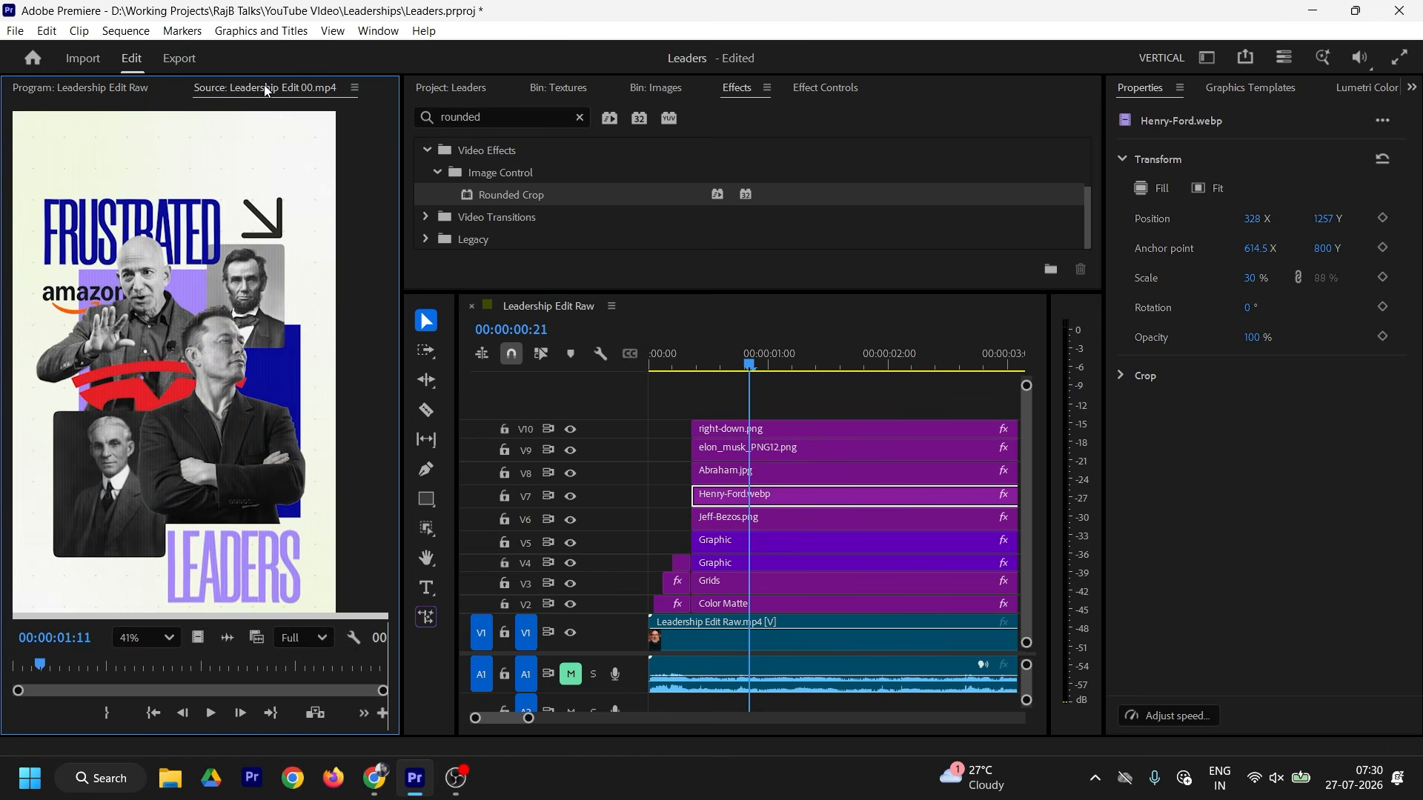
click(103, 92)
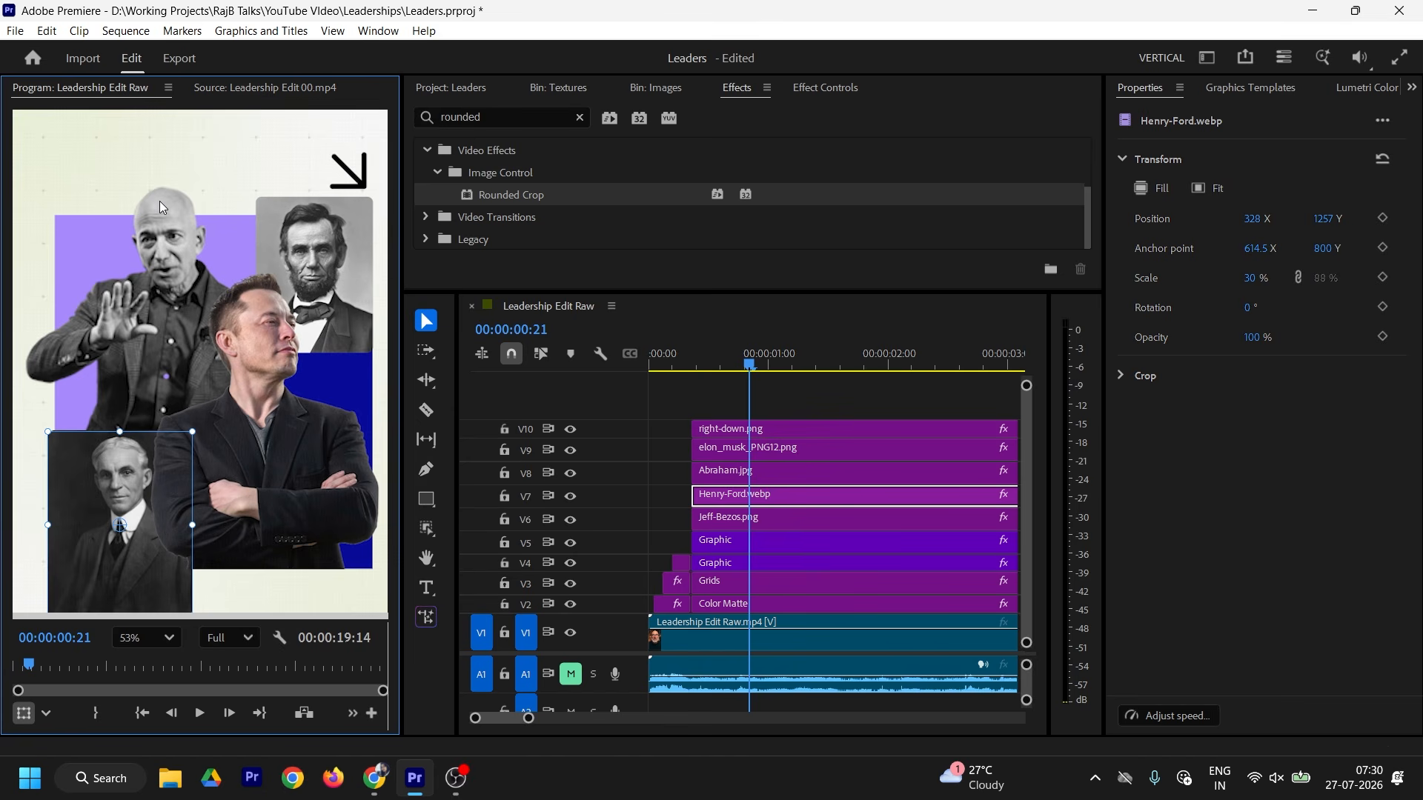
click(259, 89)
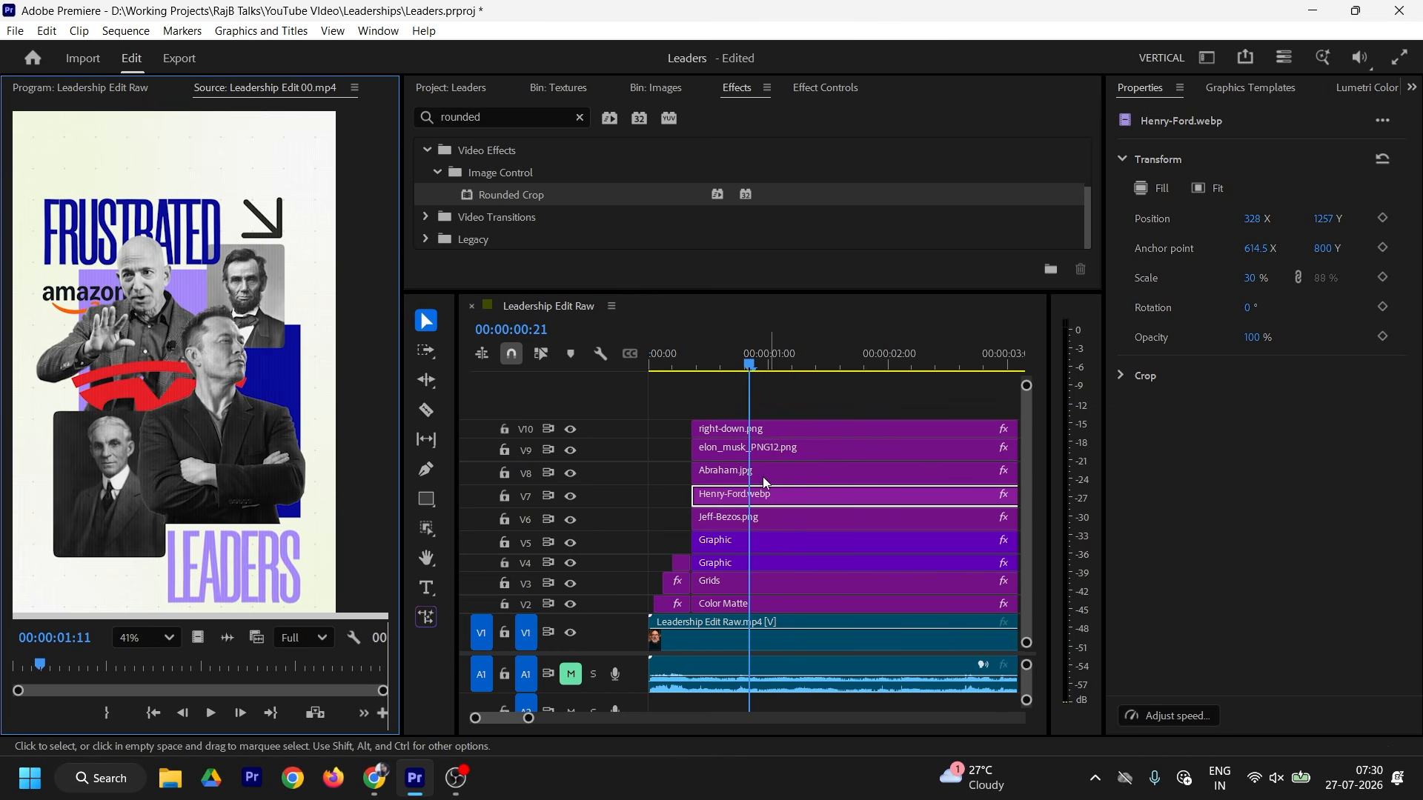
Step: Restack the clips: right-down.png to V11, front cutout to V10, portraits one track higher
click(741, 518)
drag(756, 432, 752, 404)
mouse_move(748, 449)
mouse_down()
mouse_move(746, 428)
mouse_move(732, 452)
mouse_up()
mouse_move(745, 519)
mouse_down()
mouse_move(747, 478)
mouse_move(741, 519)
mouse_up()
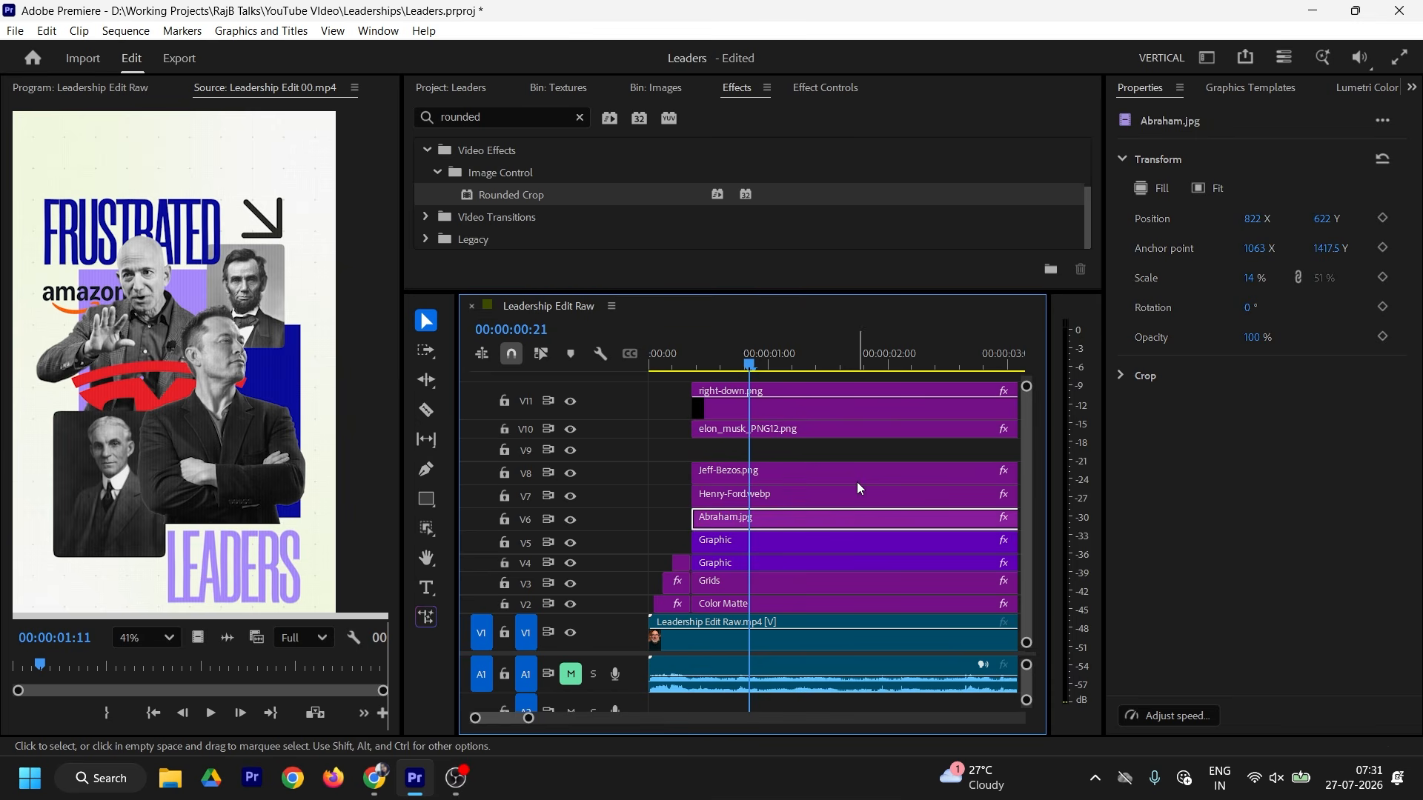
Step: Move Jeff-Bezos.png up one track and add an enlarged 'frustrated' title near the frame top
drag(858, 478, 858, 453)
click(426, 587)
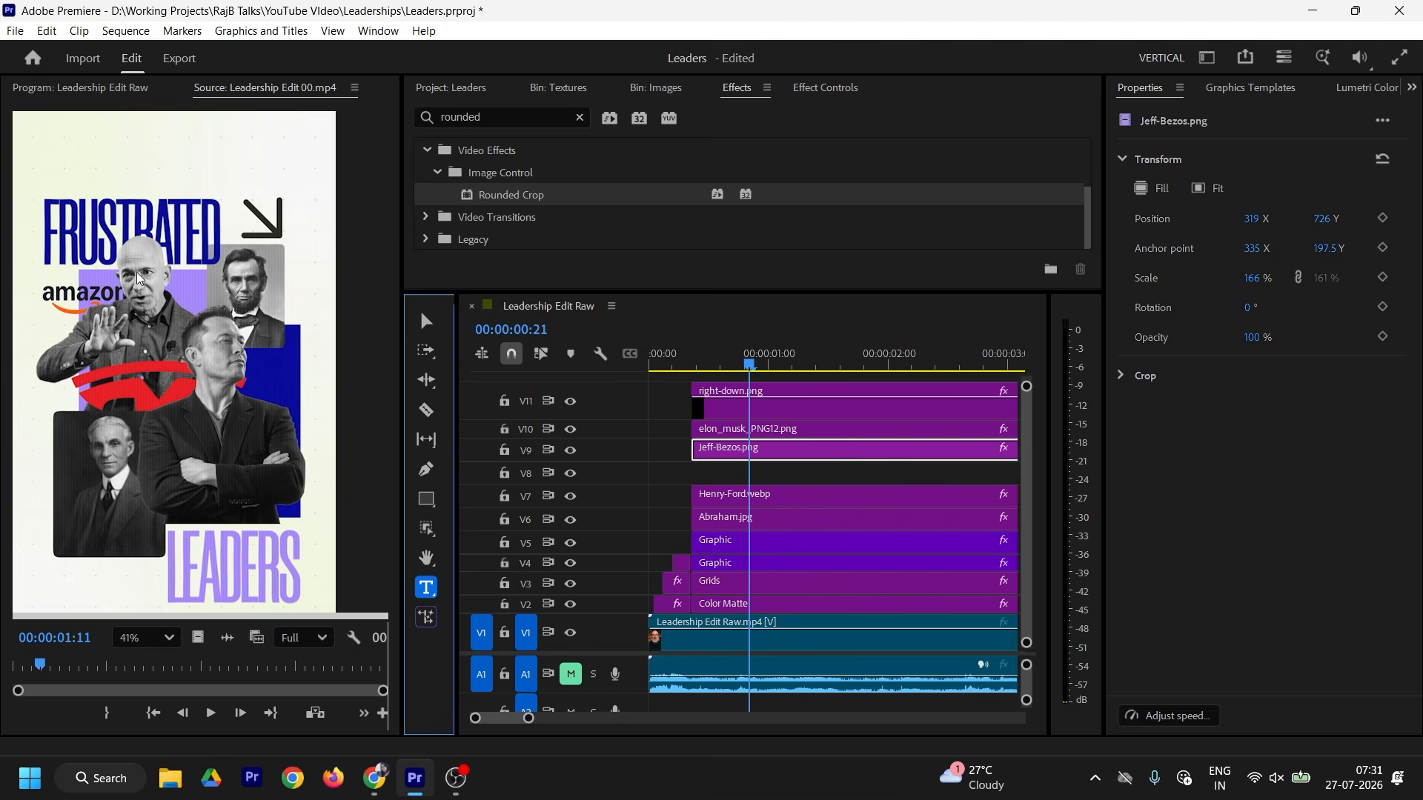
click(162, 119)
text(frustrated)
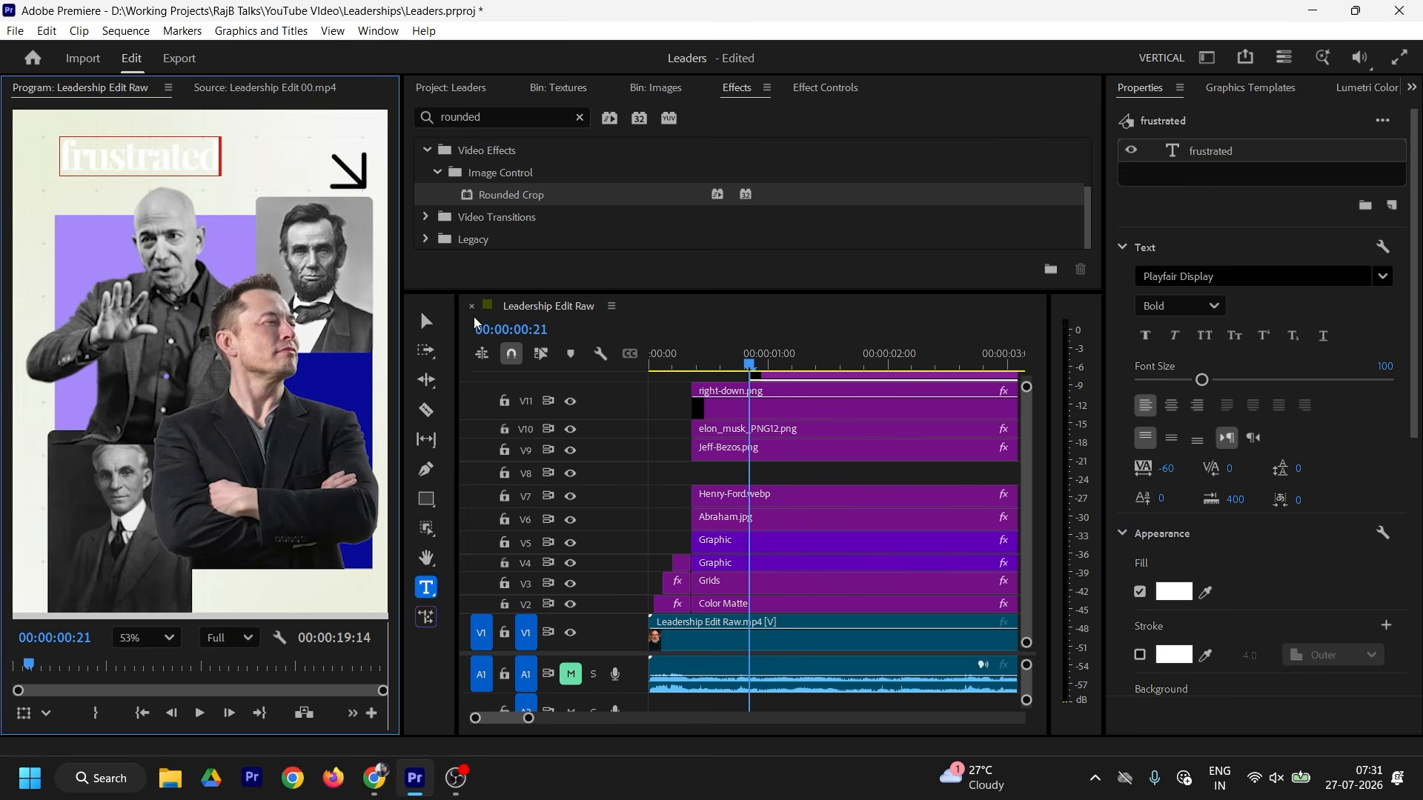
click(427, 320)
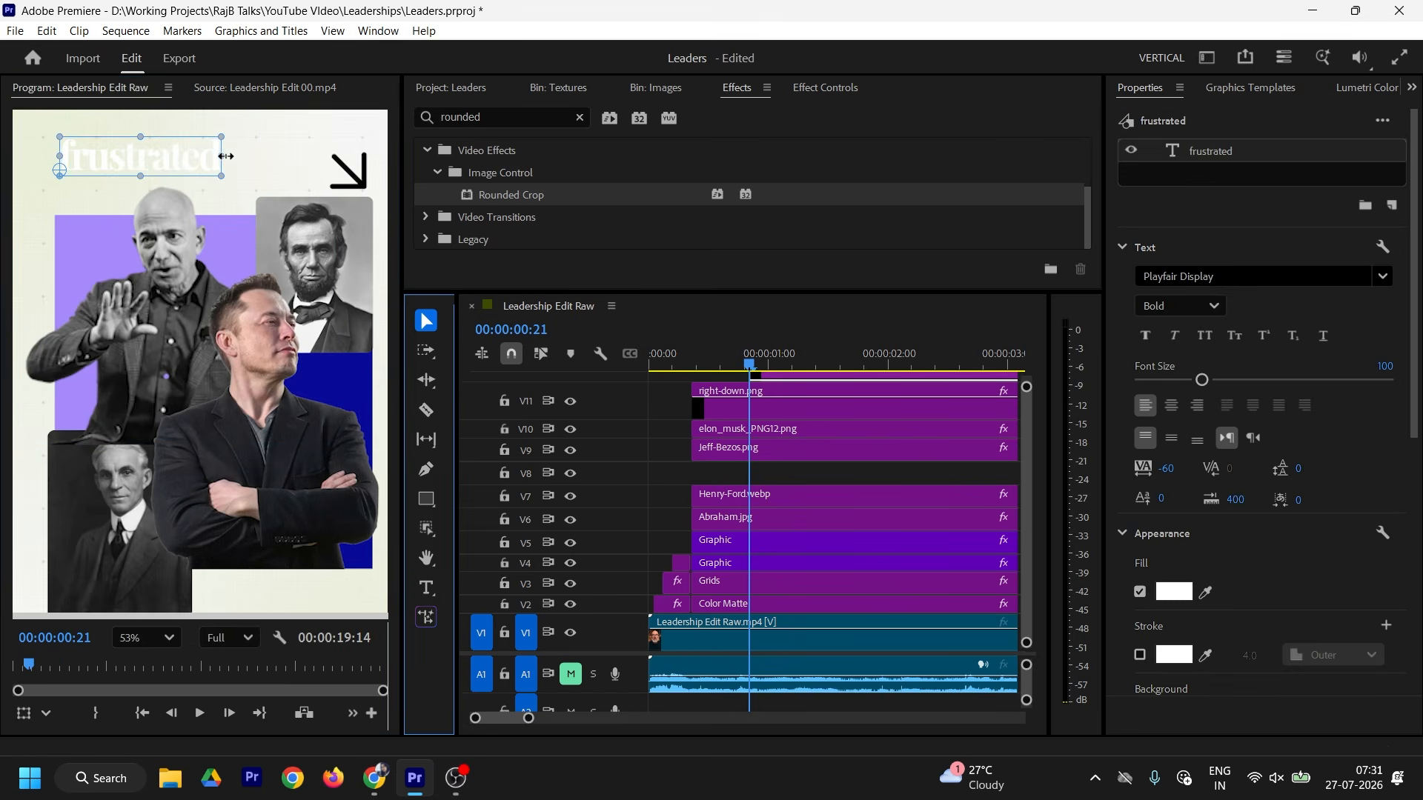
drag(226, 155, 277, 189)
Step: Set the title font to Forever Freedom and scale it up across the top
click(1245, 275)
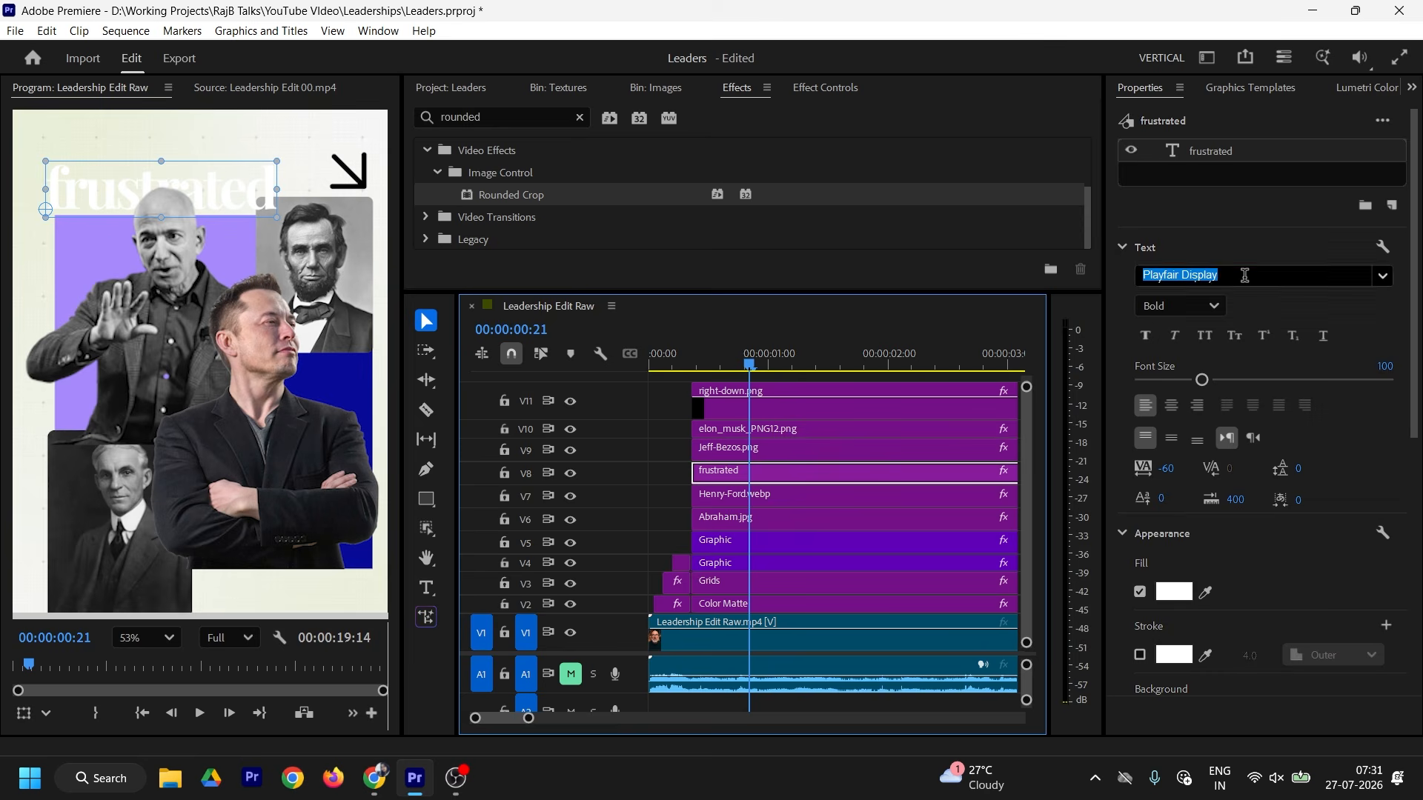
text(forever)
key(Return)
drag(136, 189, 257, 185)
drag(234, 175, 246, 179)
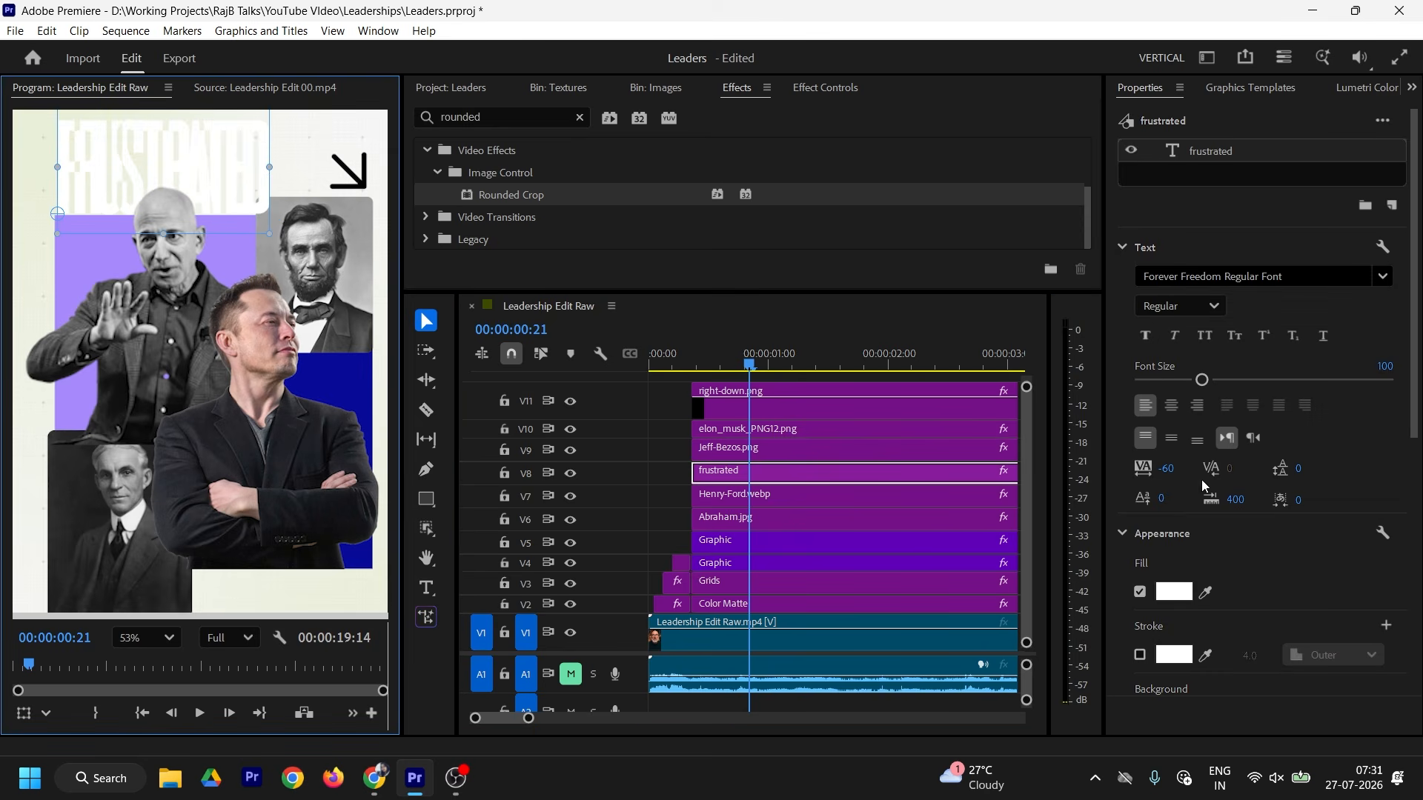
Step: Set the FRUSTRATED title's tracking to -10
click(1167, 469)
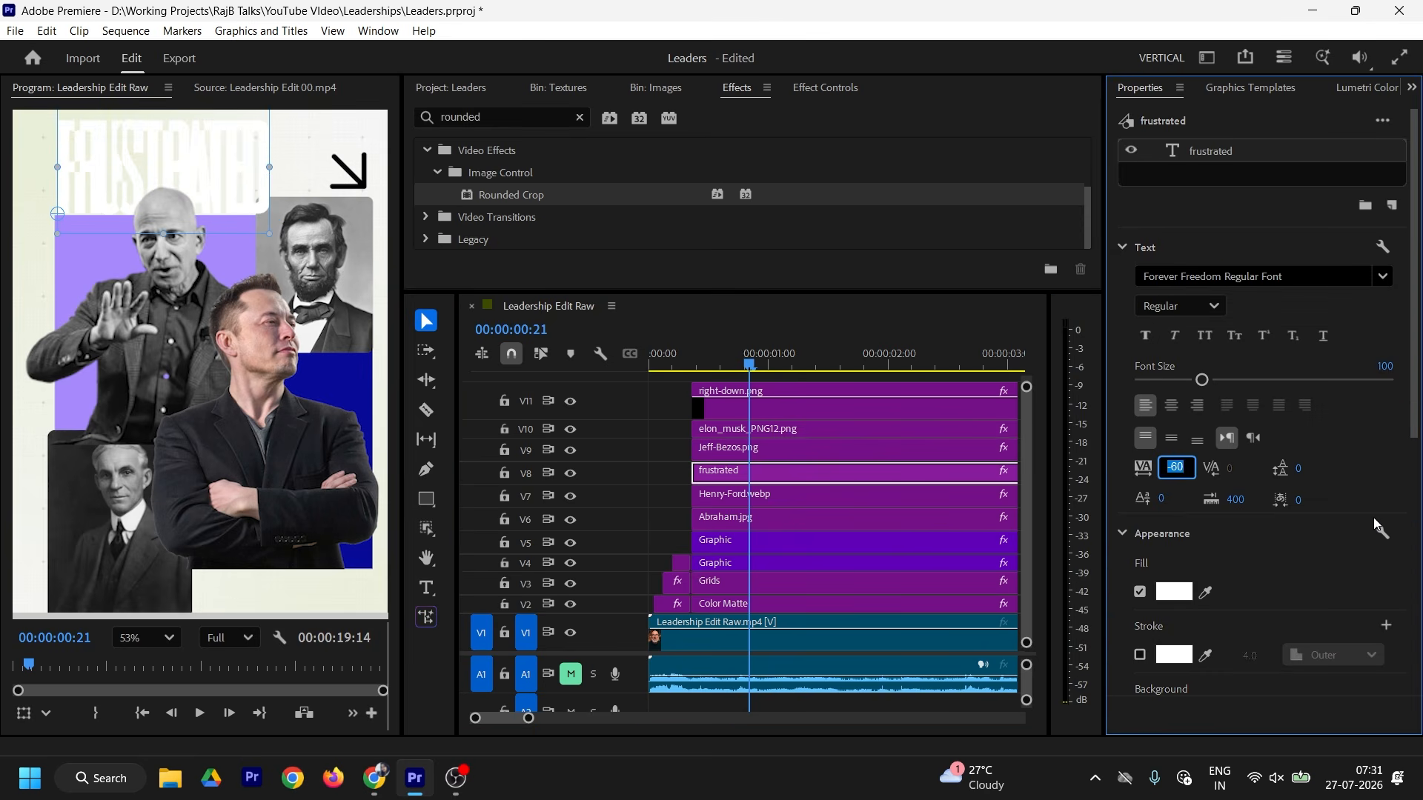
text(10)
key(Return)
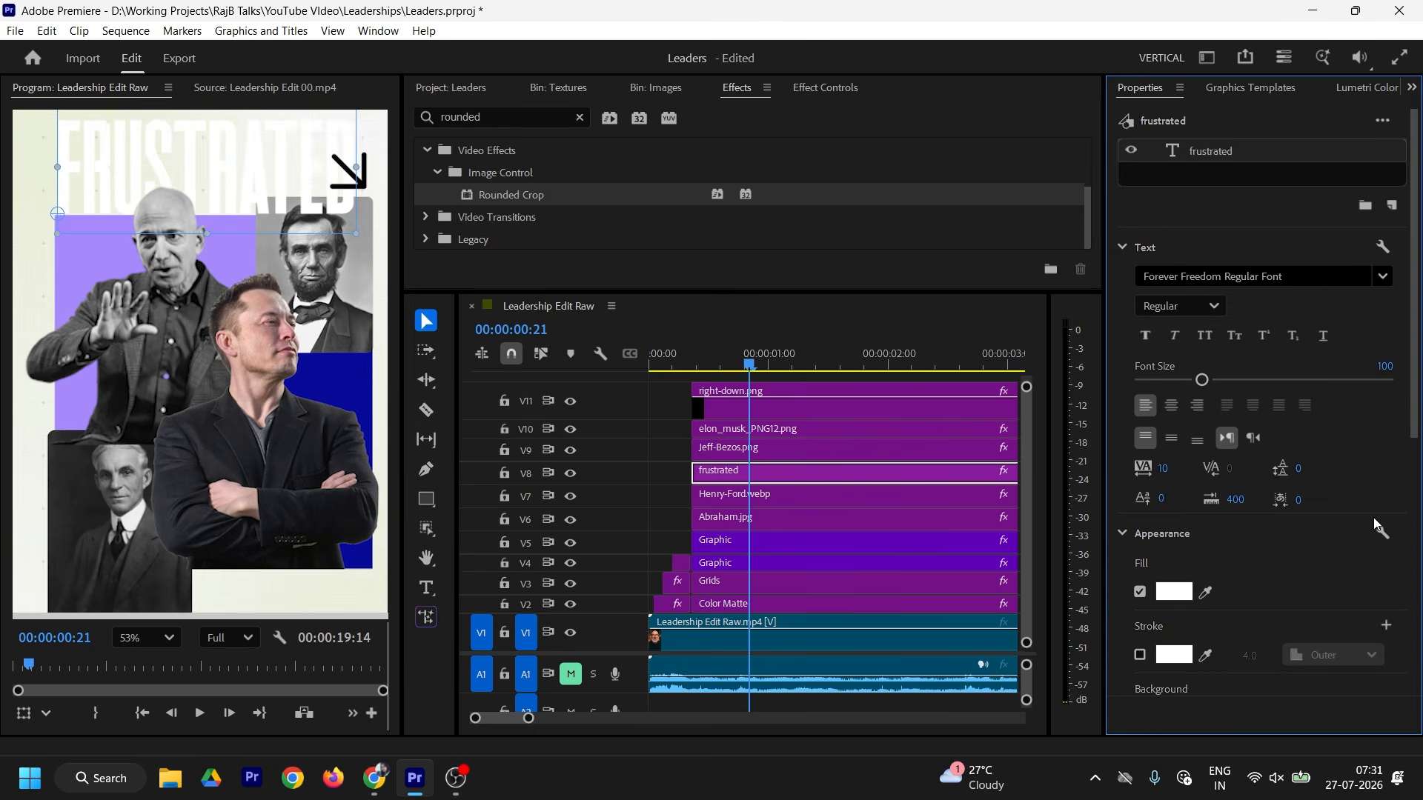
click(1174, 460)
text(-20)
key(BackSpace)
key(BackSpace)
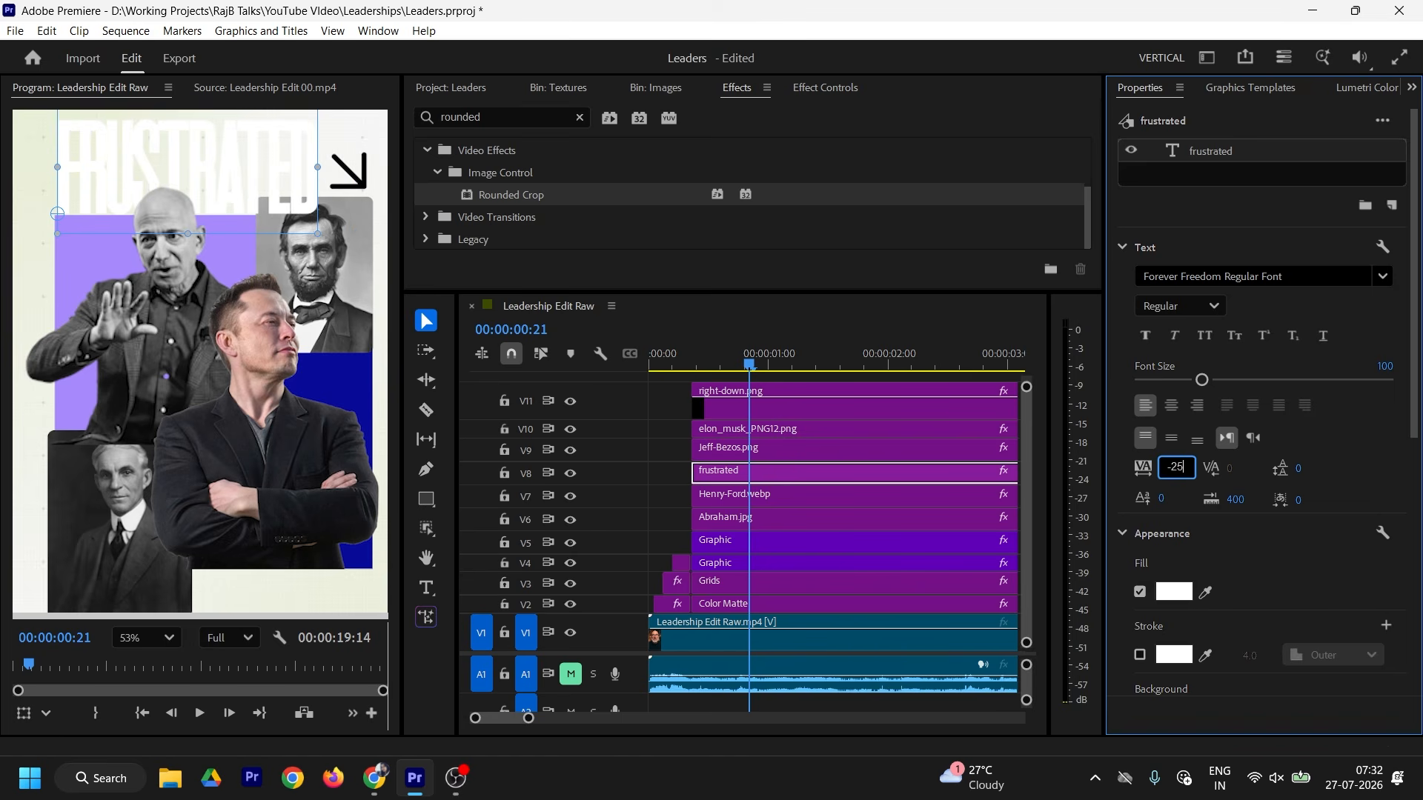
key(Return)
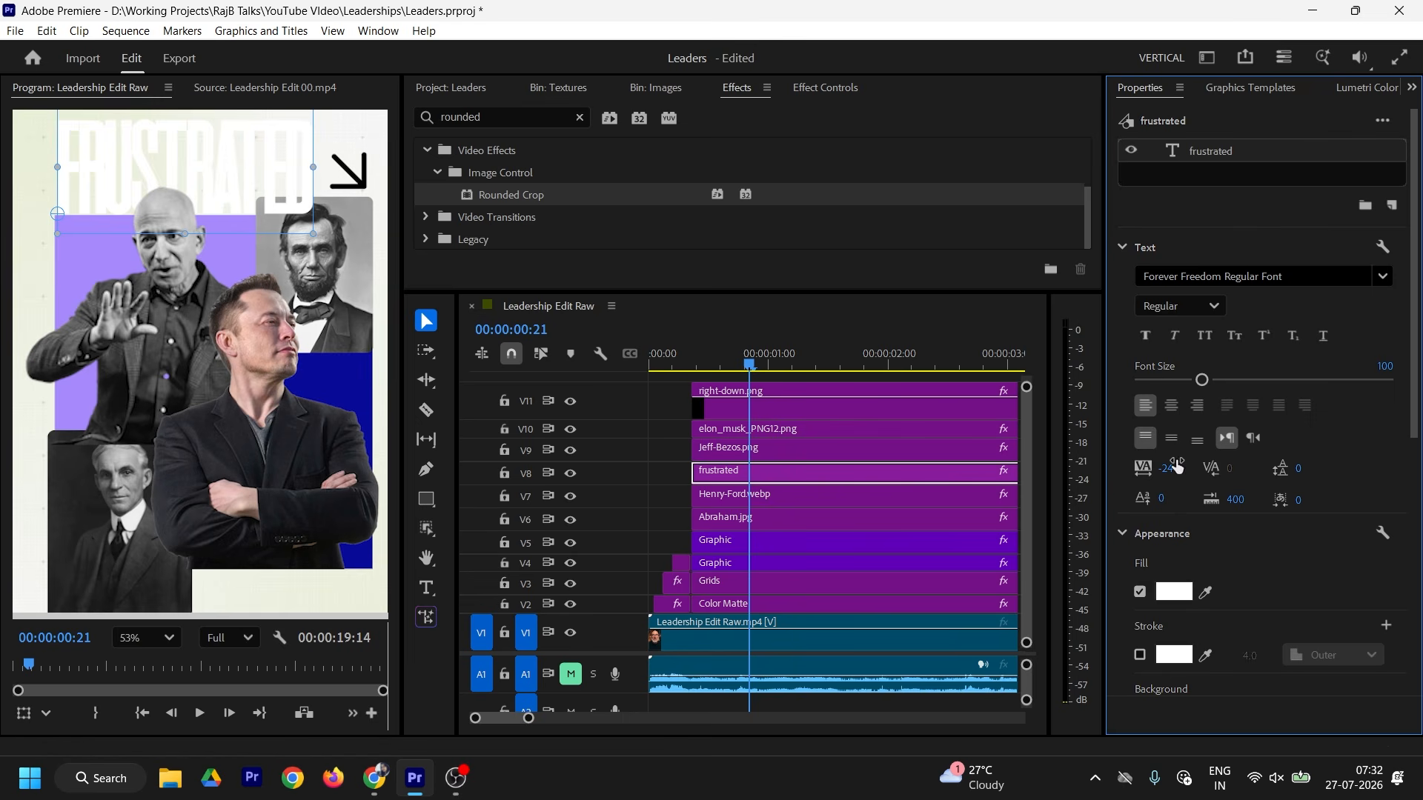
click(1167, 468)
text(-10)
key(Return)
Step: Shrink the title slightly, shift it left, and apply the dark blue 090C99 fill
drag(328, 233, 296, 219)
drag(214, 188, 211, 184)
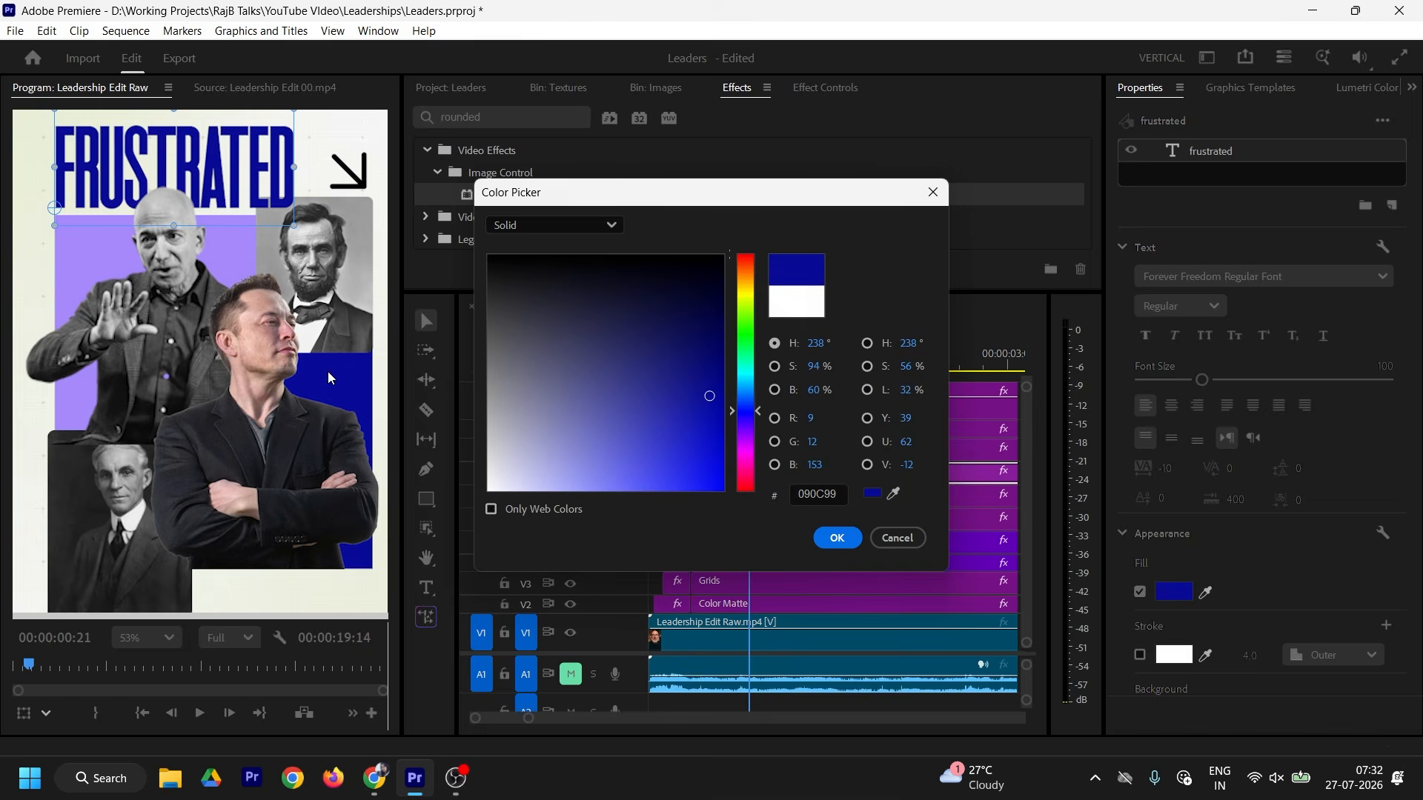
click(845, 535)
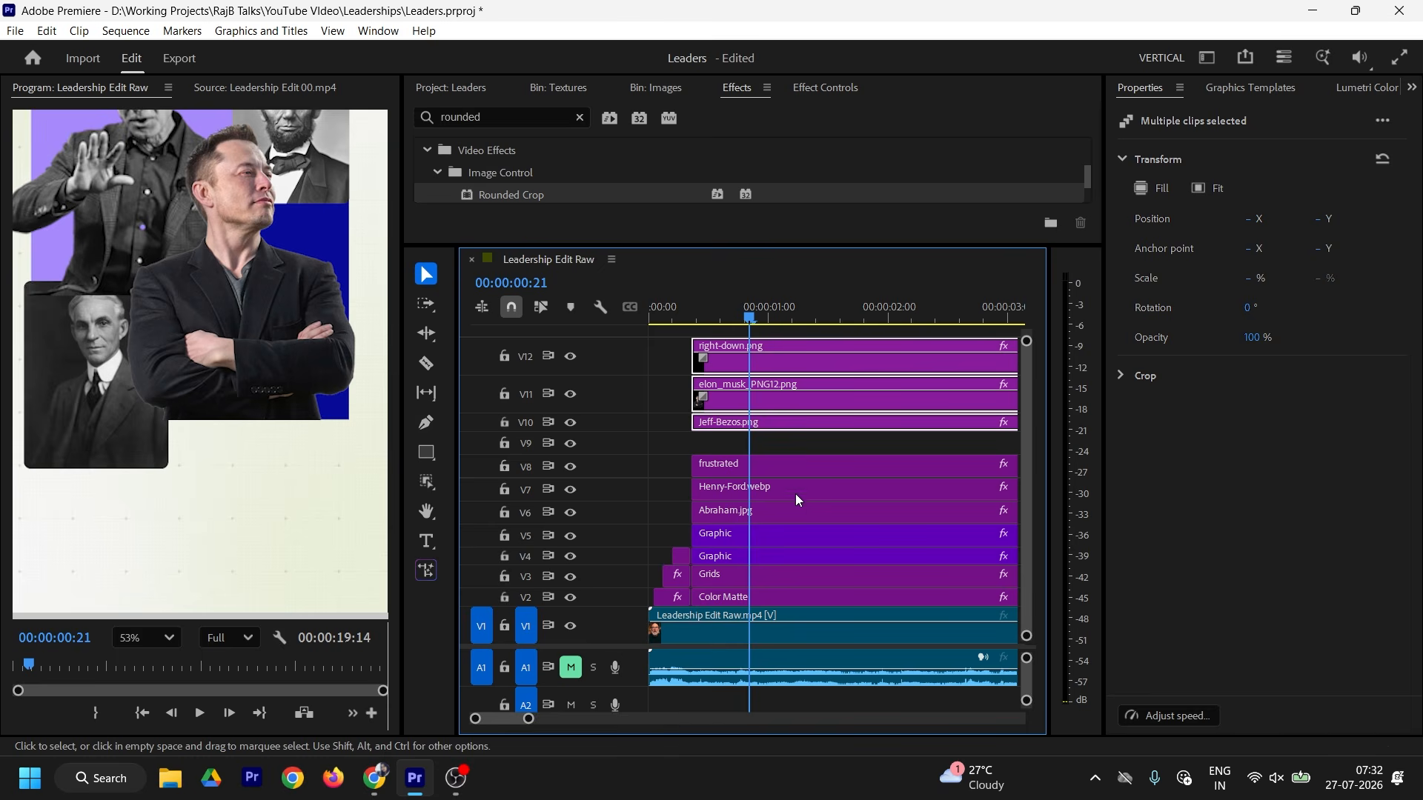
Step: Alt-drag a copy of the frustrated title clip onto track V9
click(734, 466)
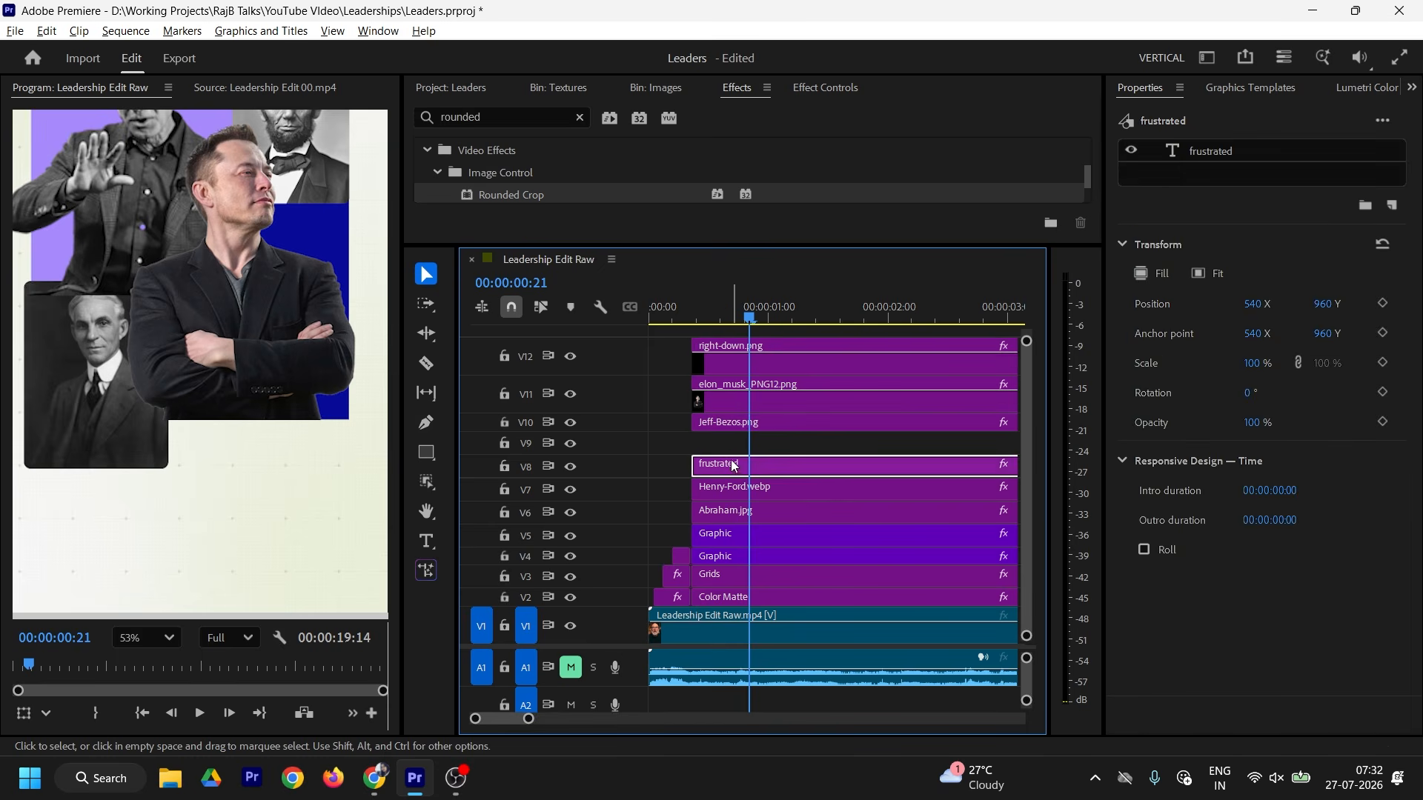
drag(734, 467, 740, 445)
click(741, 444)
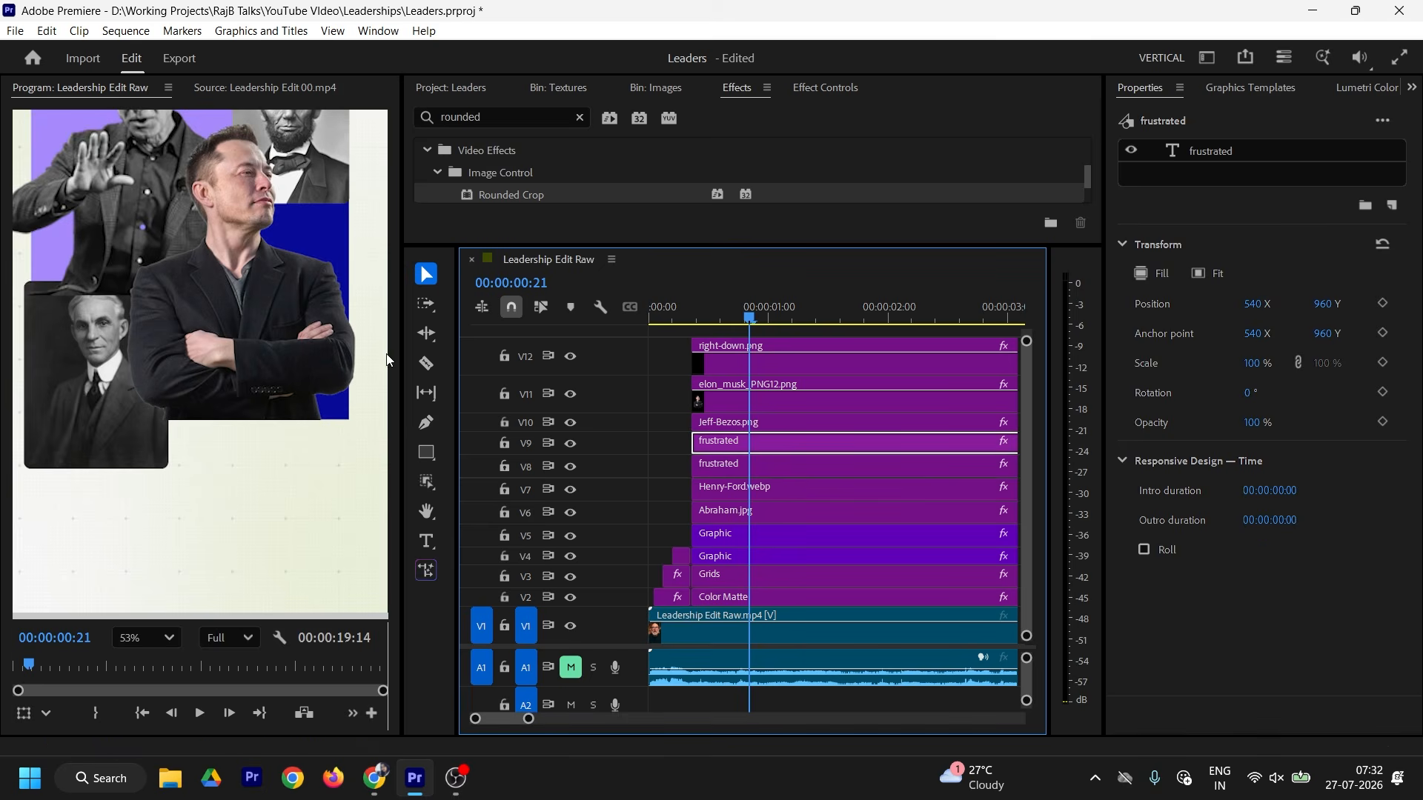
scroll(356, 318, down, 3)
drag(343, 326, 301, 420)
key(v)
Step: Move the title copy to the frame bottom and eyedrop a lavender fill from the background
click(1209, 152)
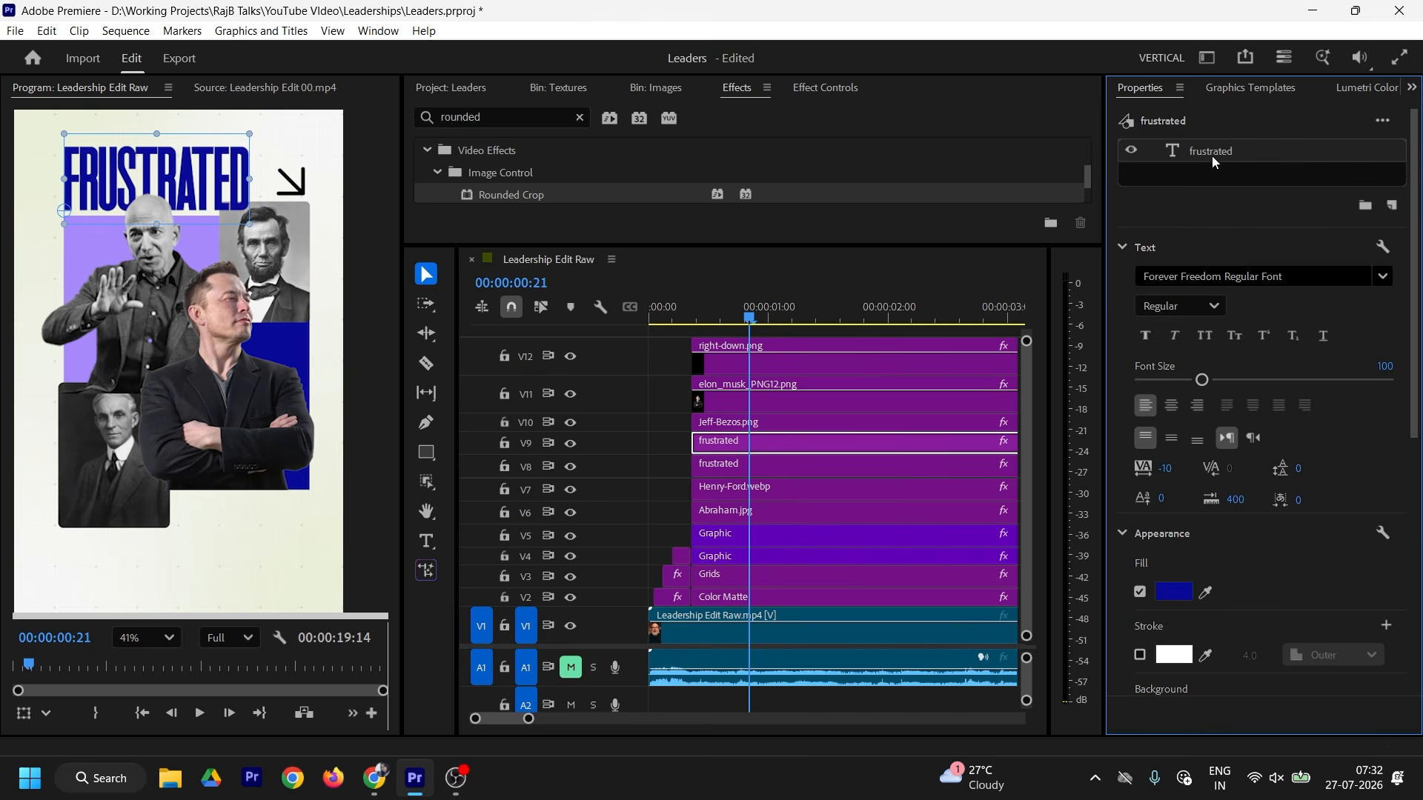
drag(228, 188, 317, 536)
click(1175, 592)
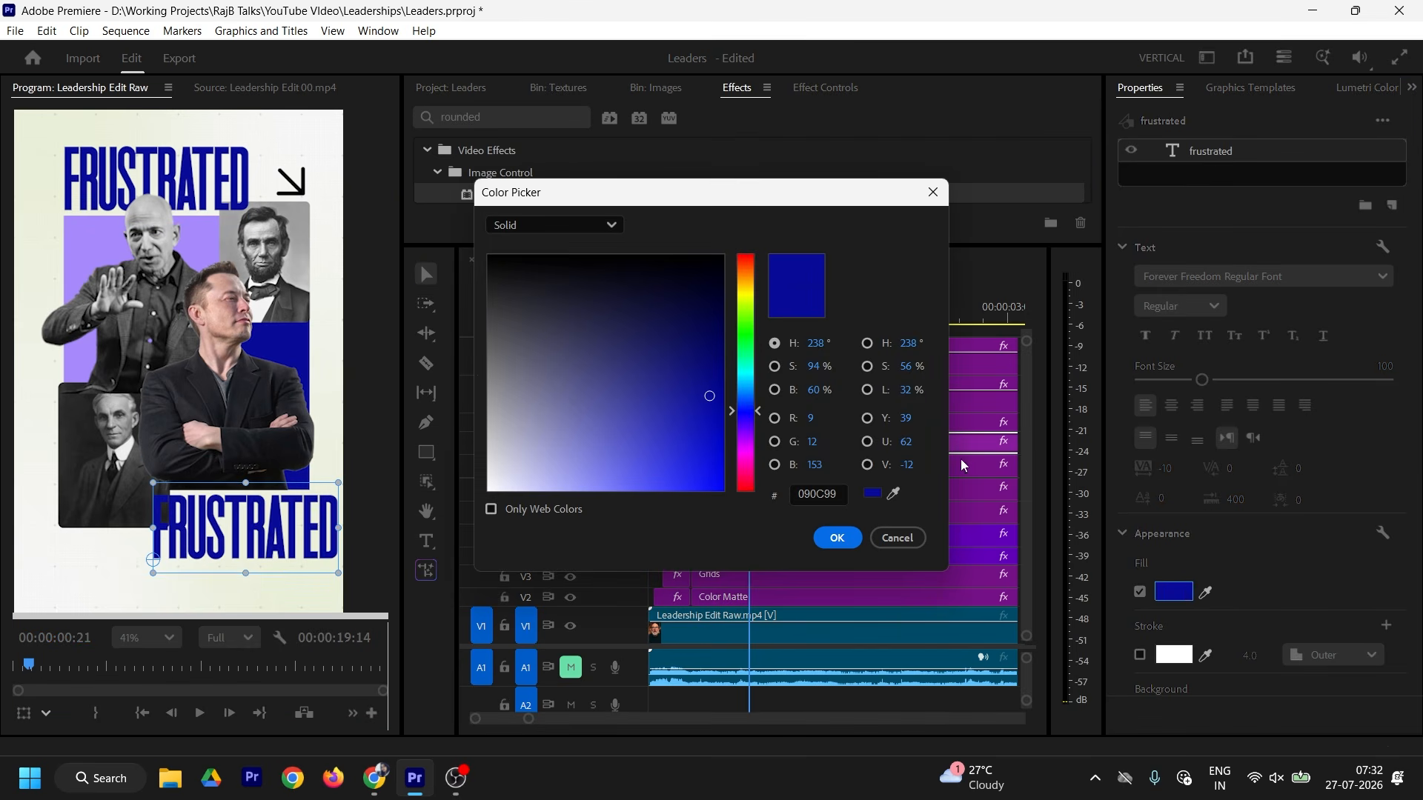
click(893, 494)
click(87, 248)
Step: Accept the lavender fill and retype the lower title as 'leaders'
click(840, 538)
double_click(311, 529)
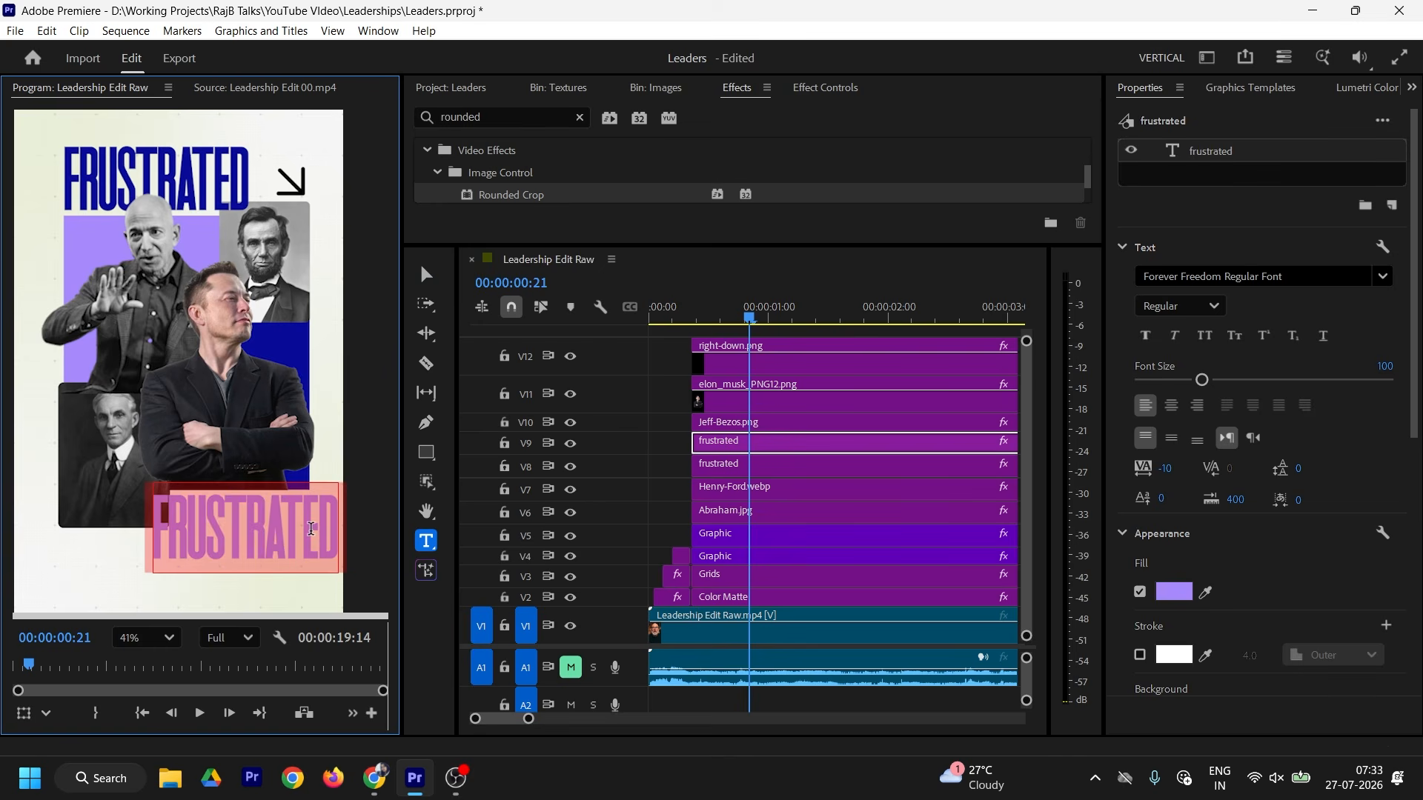
text(lea)
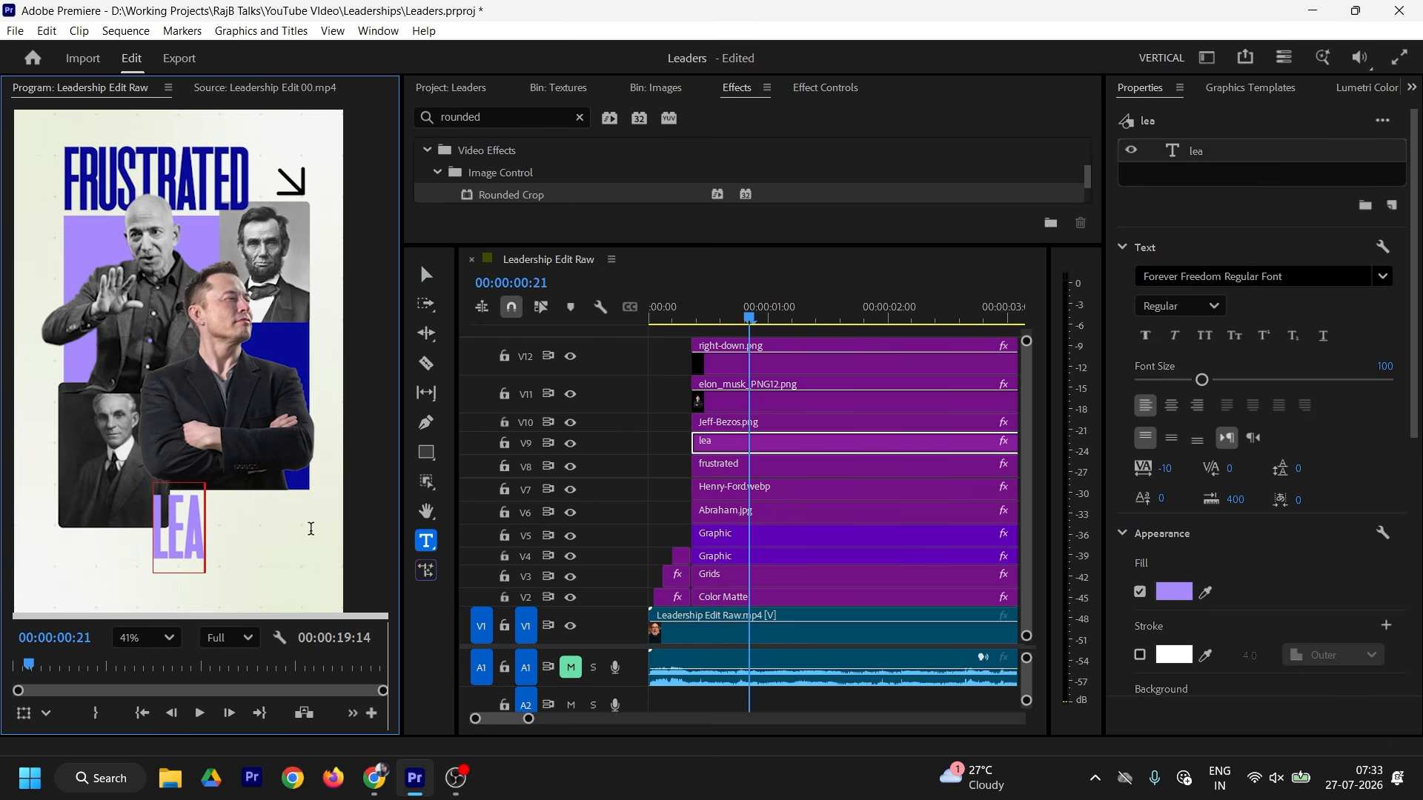
text(ders)
key(Escape)
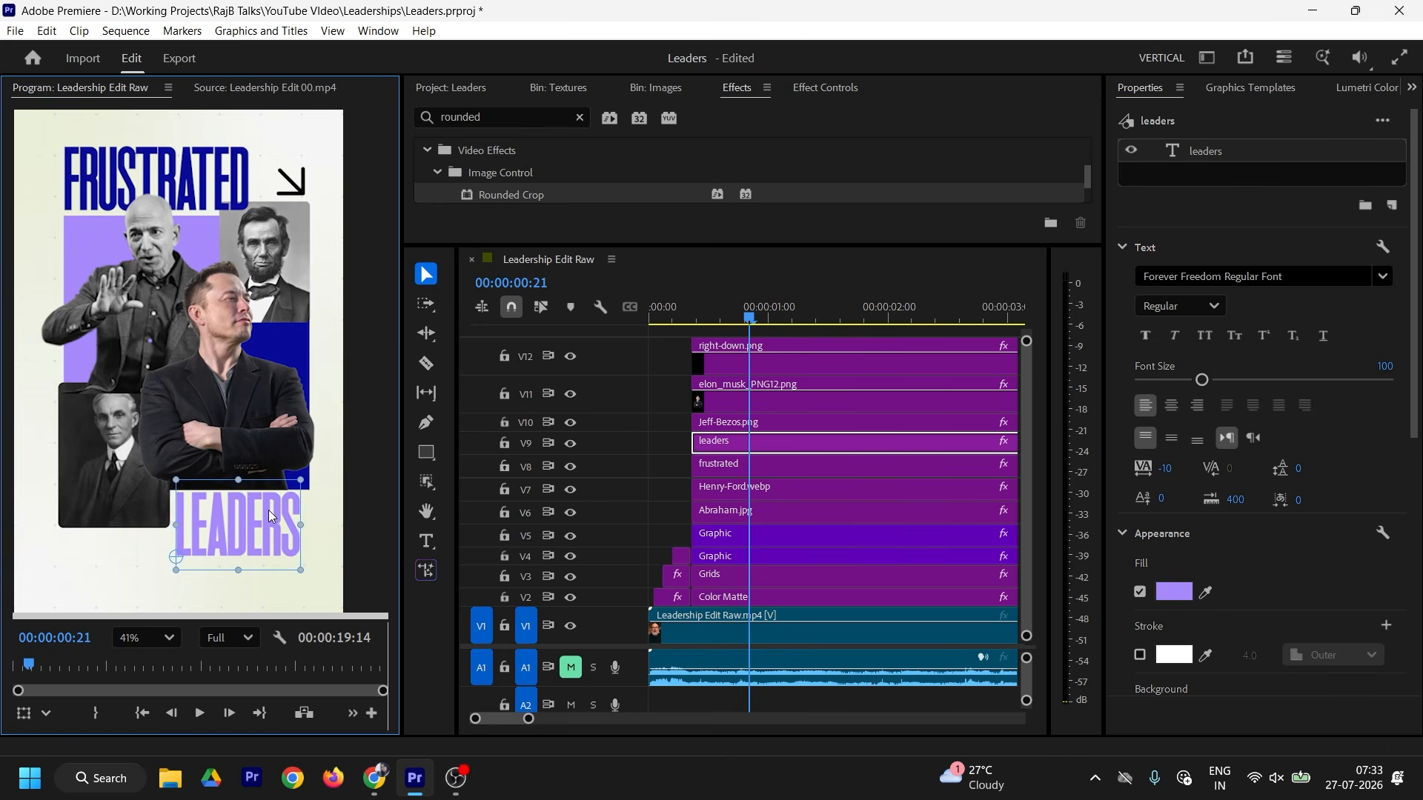
Step: Scale the LEADERS title up slightly, then view the reference clip and the Images bin
drag(299, 570, 310, 578)
drag(276, 525, 275, 526)
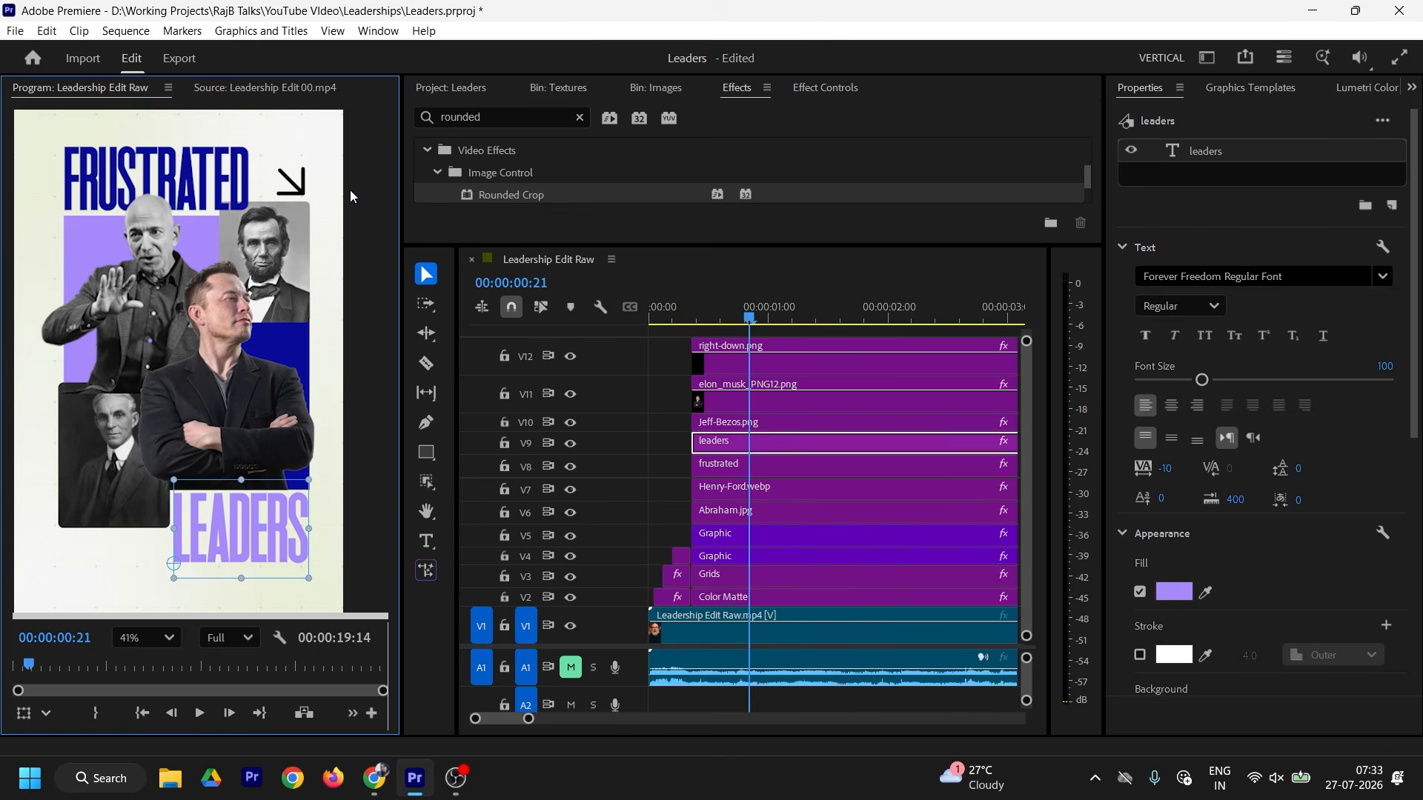
click(276, 88)
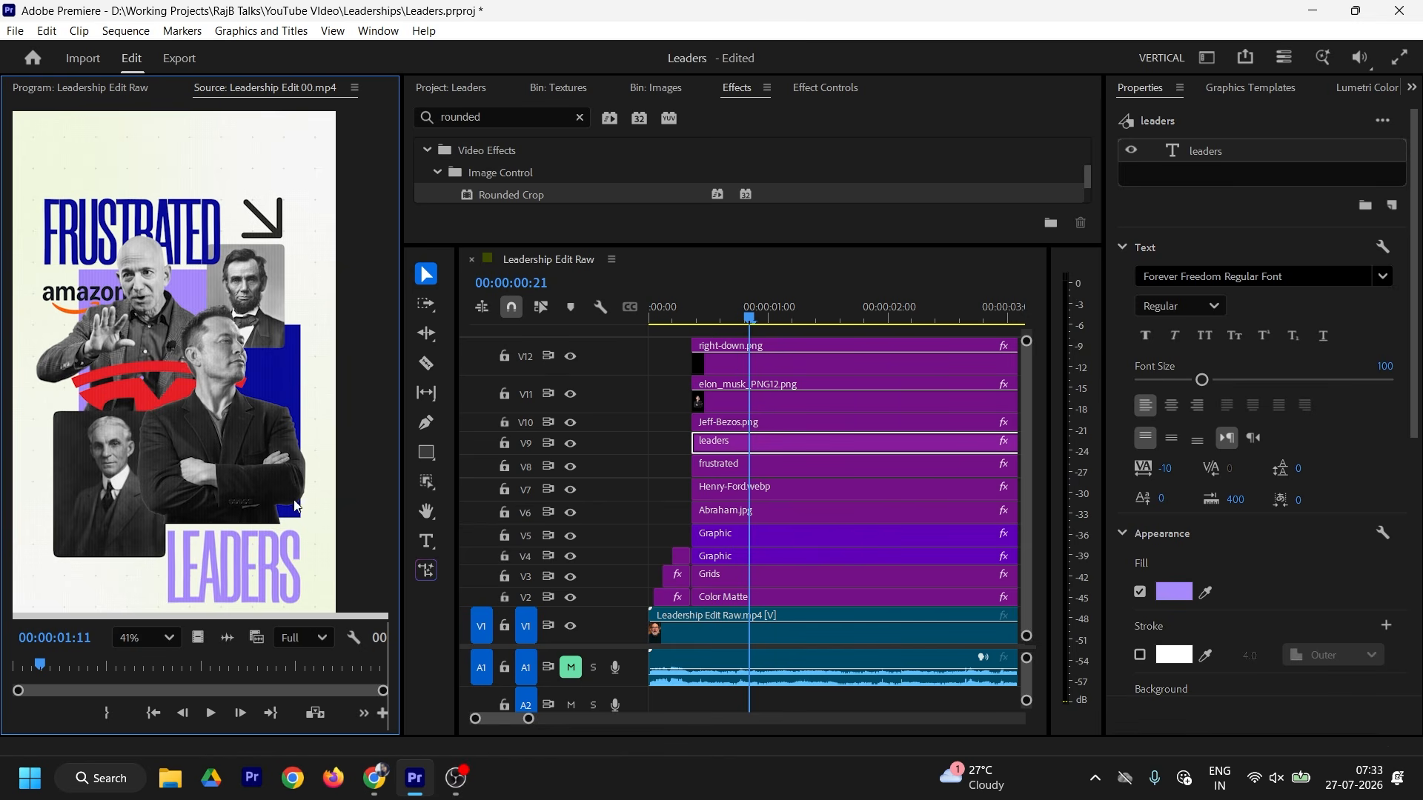
click(656, 88)
Step: Import the Tesla T symbol and Amazon logo images into the Images bin
drag(831, 244, 834, 416)
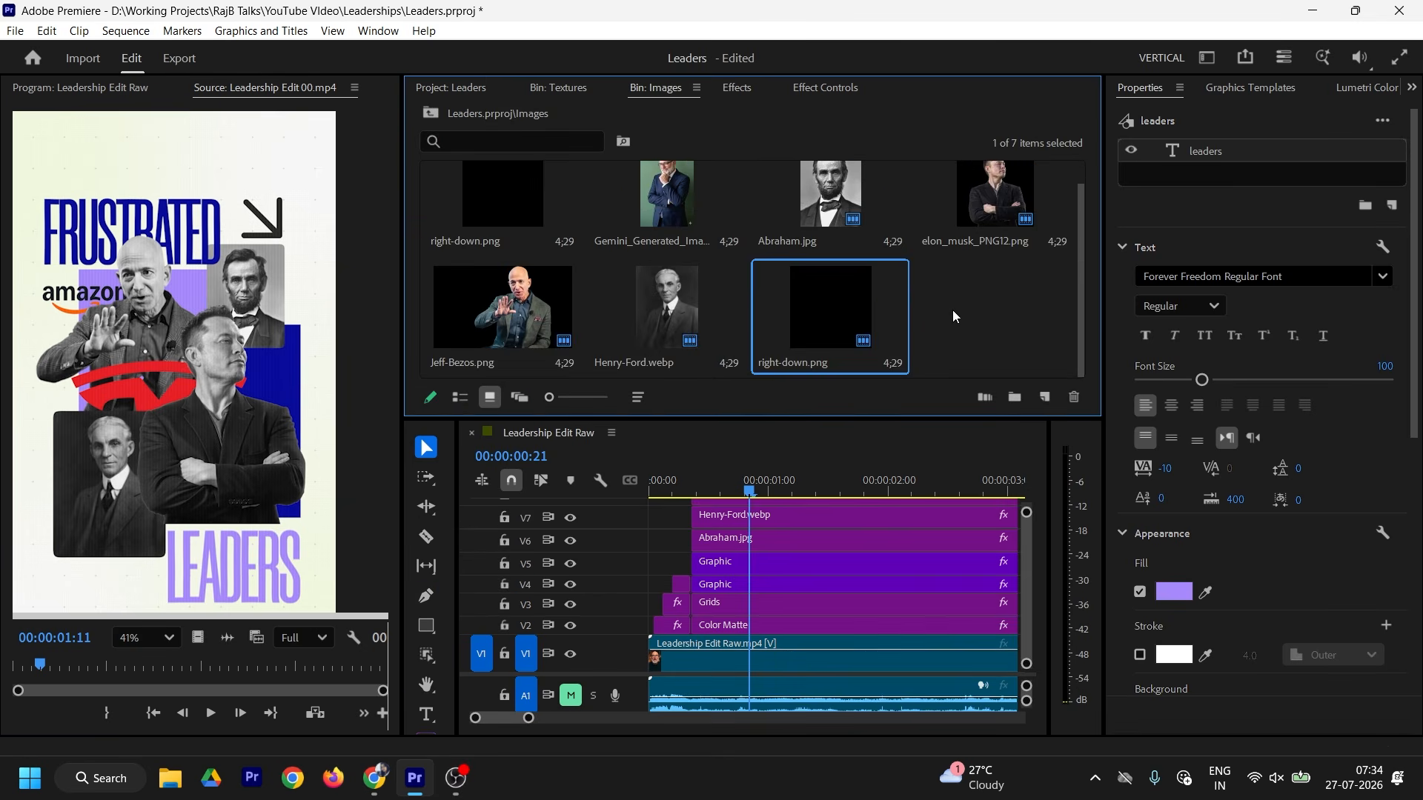
right_click(953, 305)
click(1009, 436)
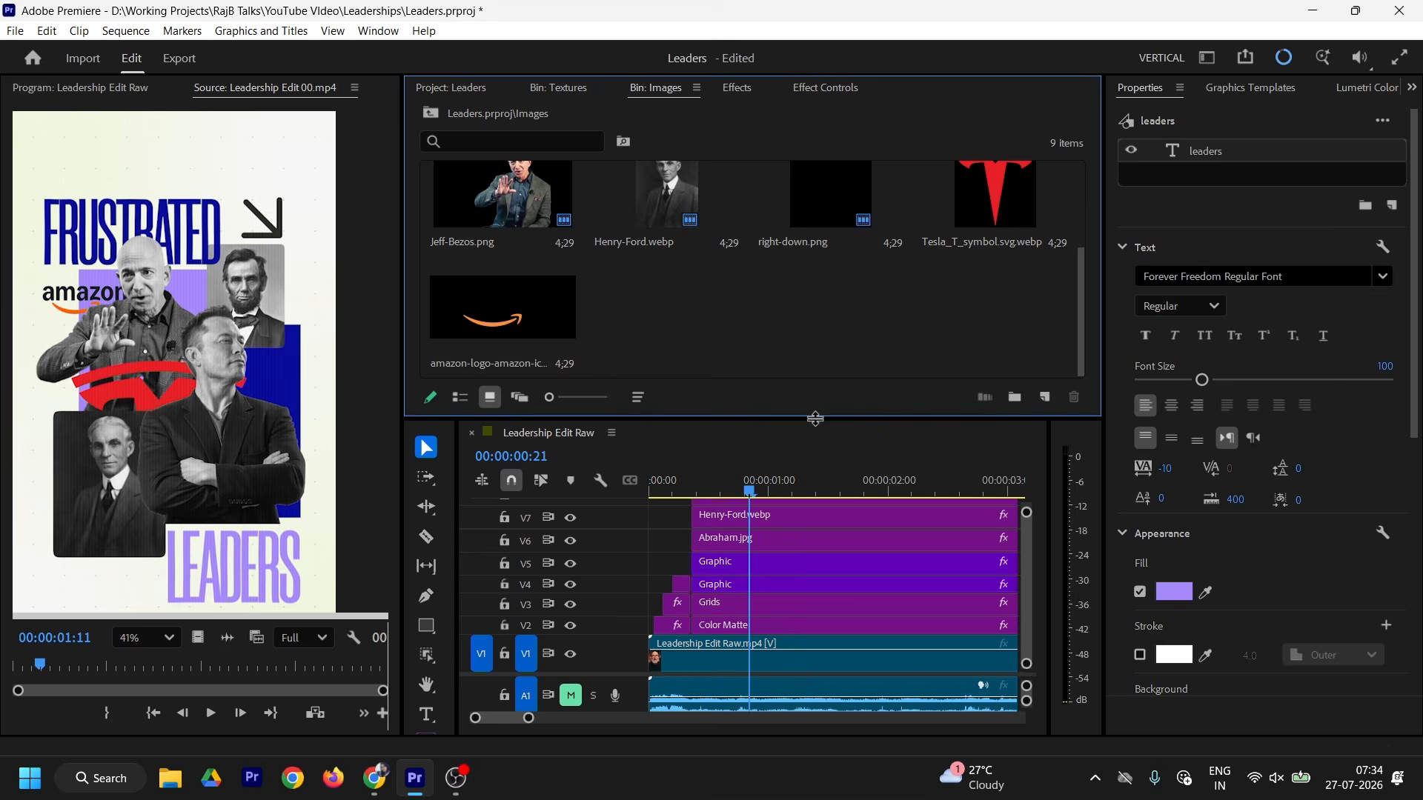
drag(815, 419, 813, 348)
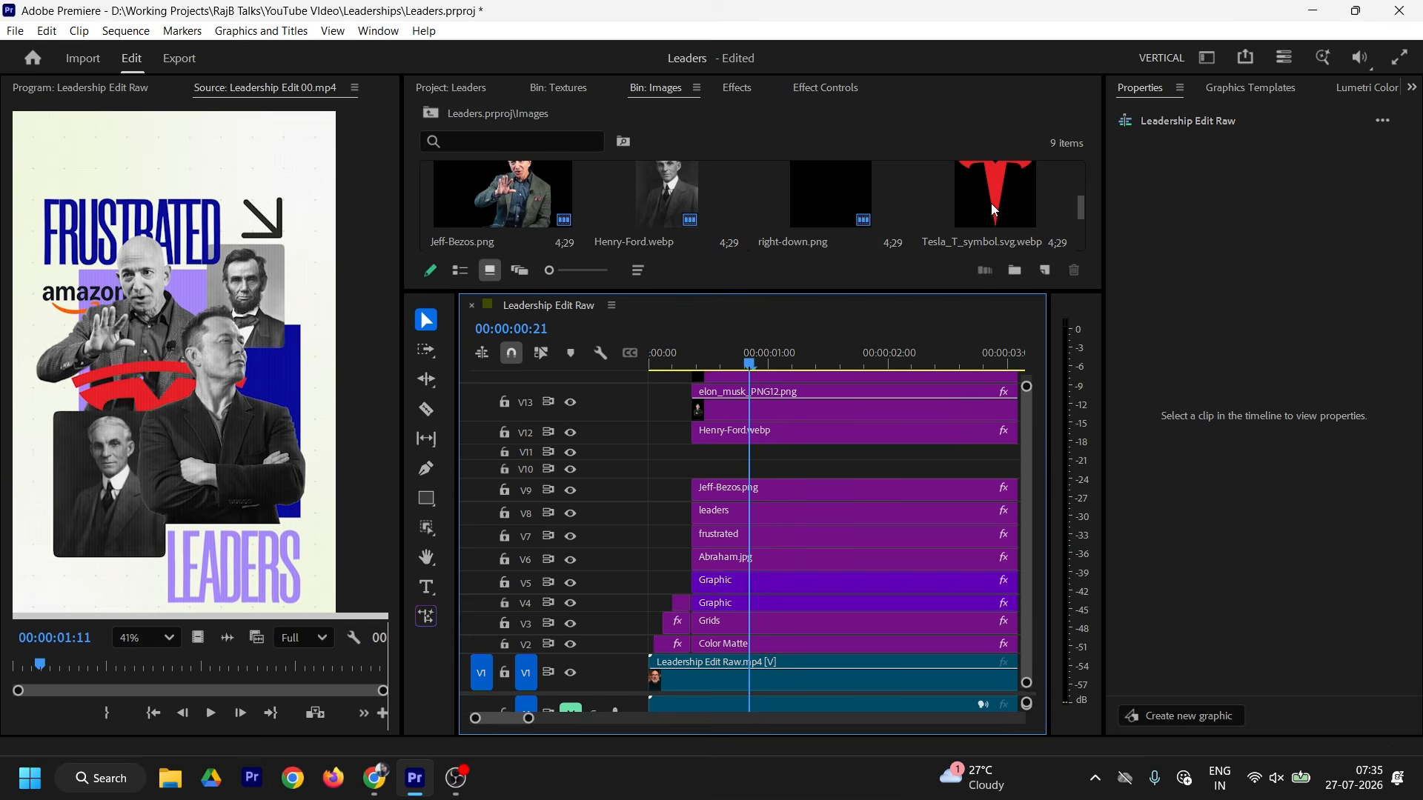
Step: Place Tesla_T_symbol.svg.webp on V11 and the Amazon logo on V9
drag(992, 201, 741, 470)
click(842, 212)
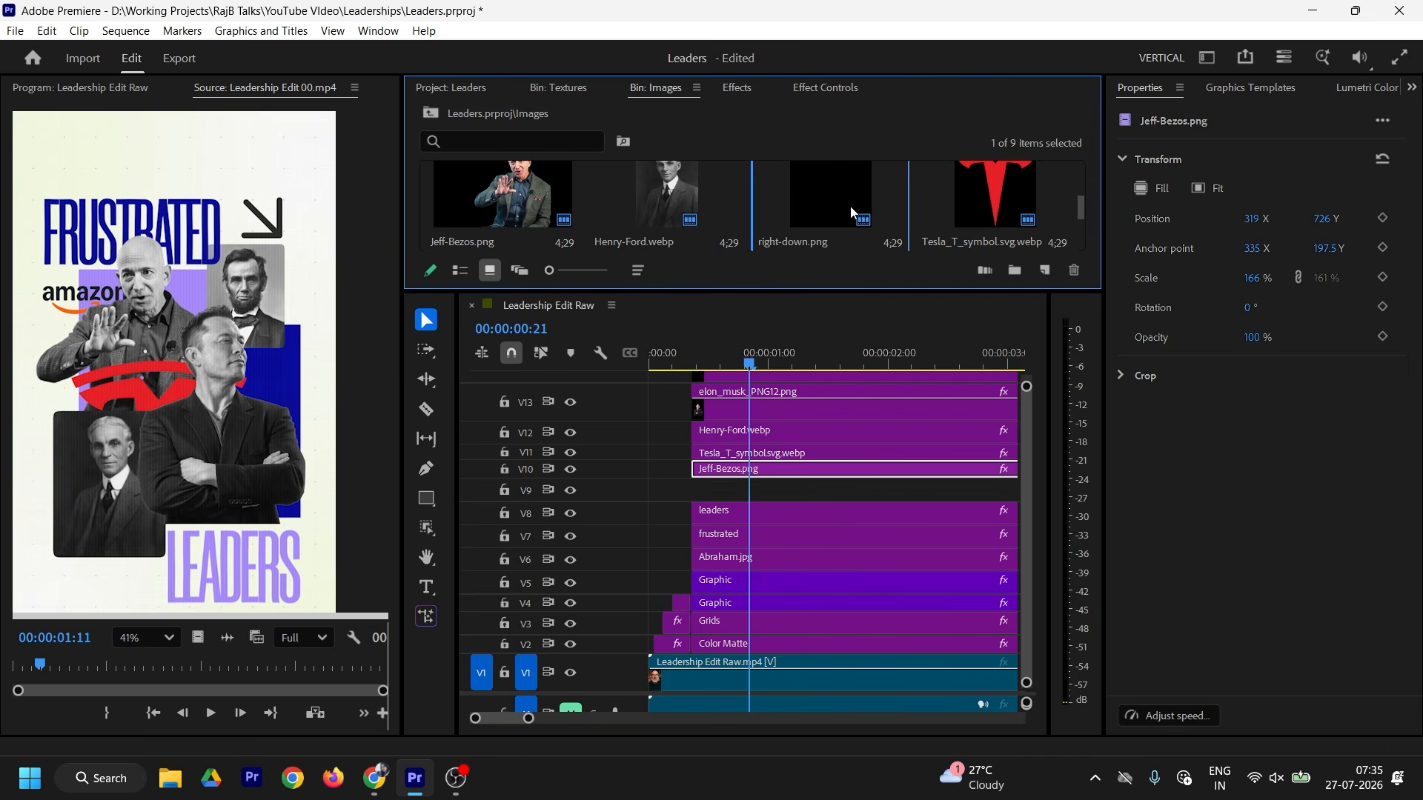
scroll(933, 216, down, 2)
drag(512, 219, 700, 491)
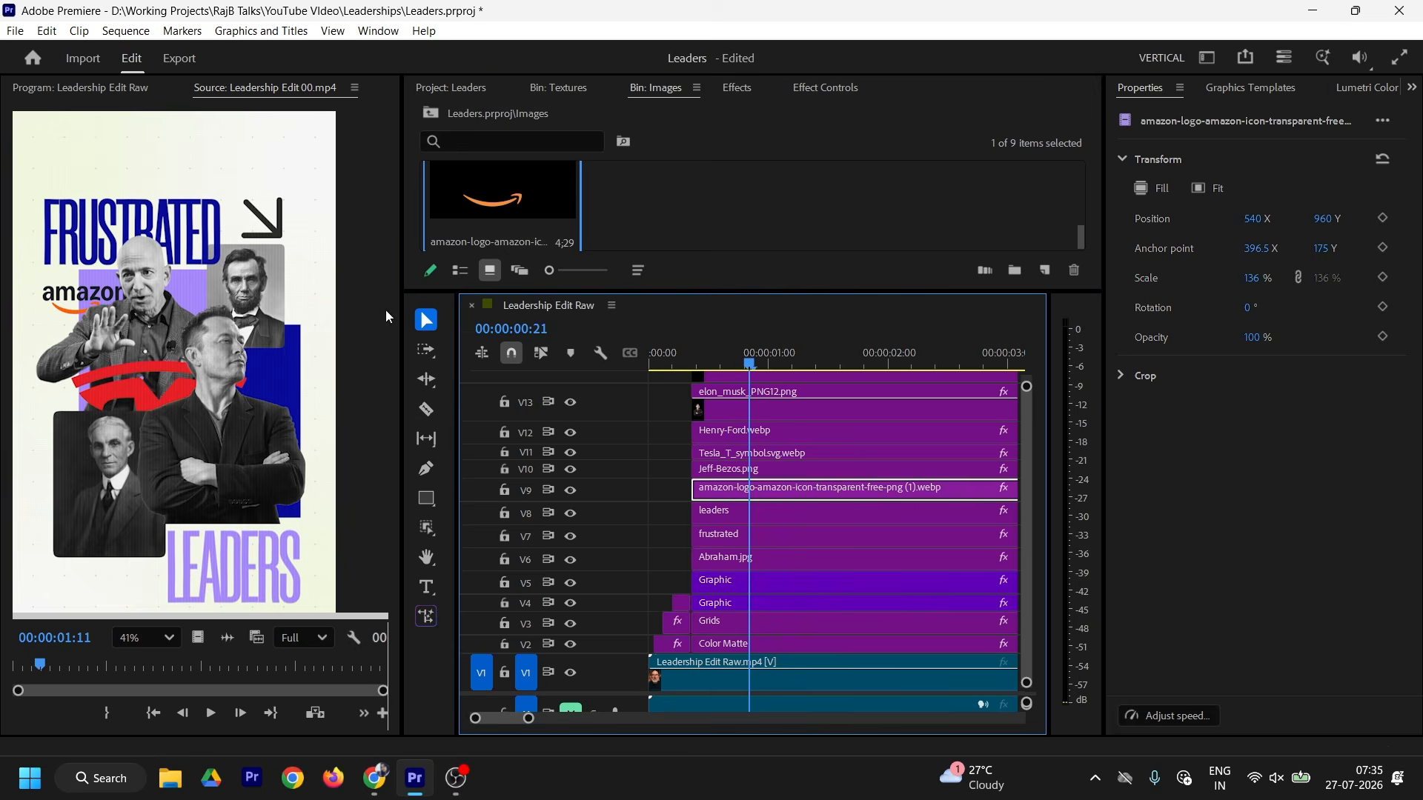
click(101, 87)
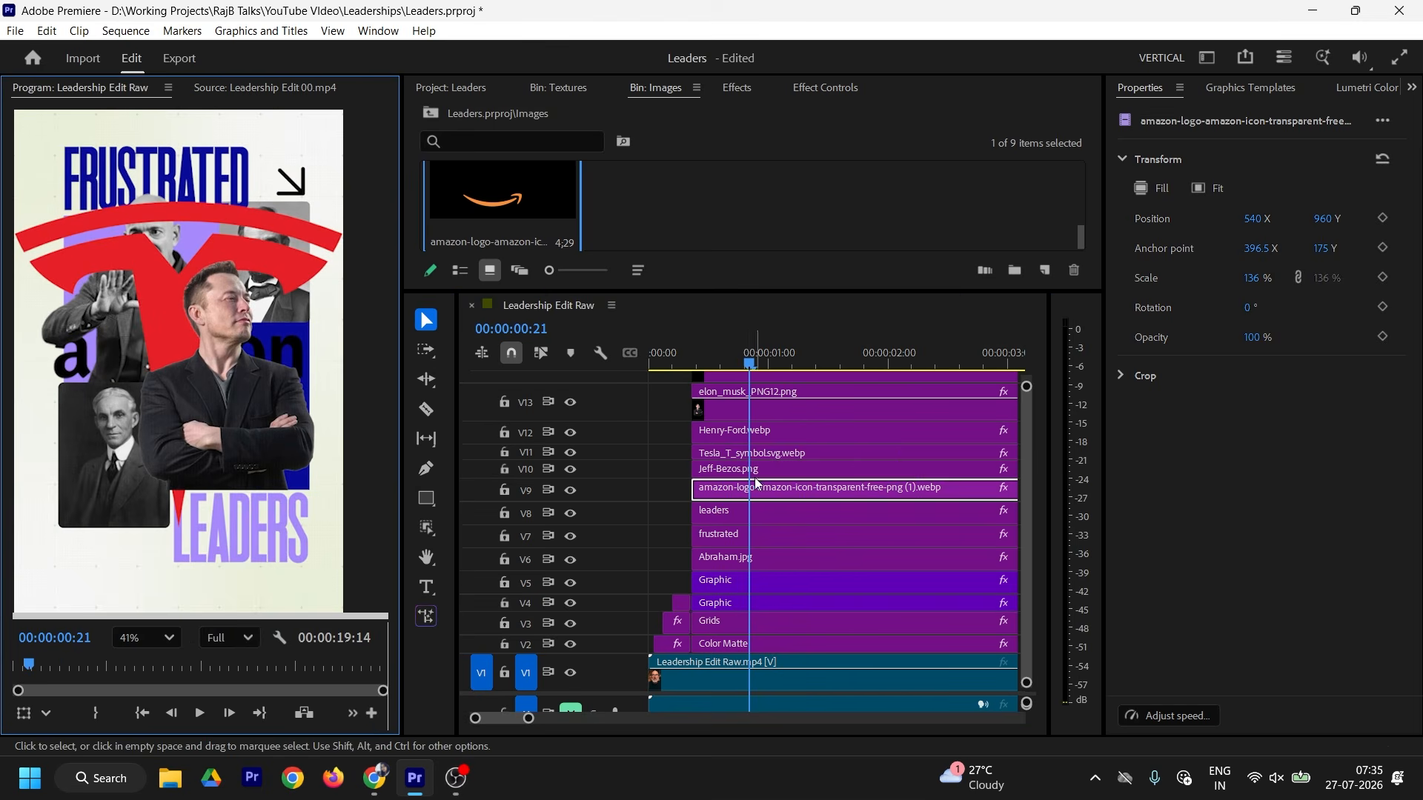
Step: Give the Tesla and Amazon logo clips a matching label colour
shift+click(730, 452)
right_click(722, 453)
mouse_move(815, 516)
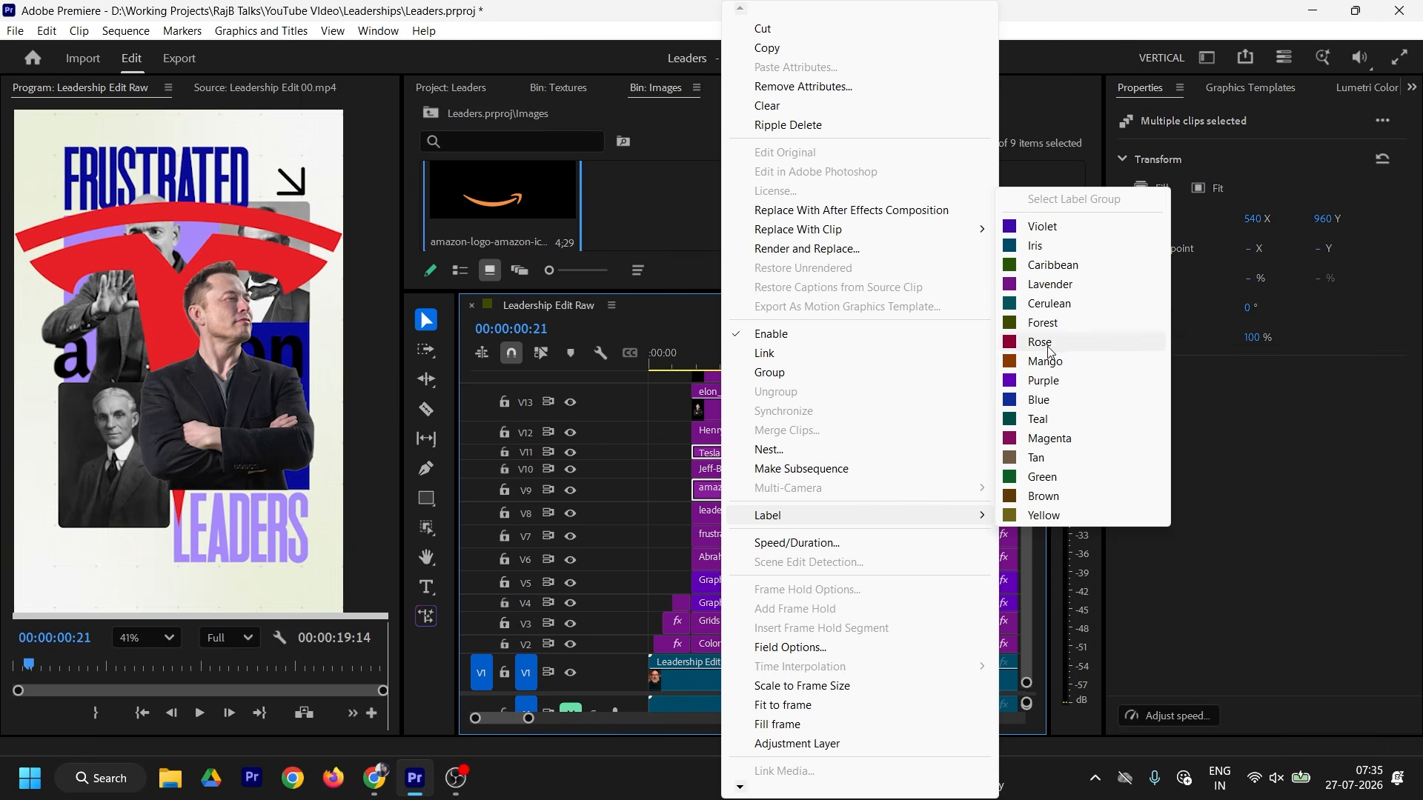
click(1049, 438)
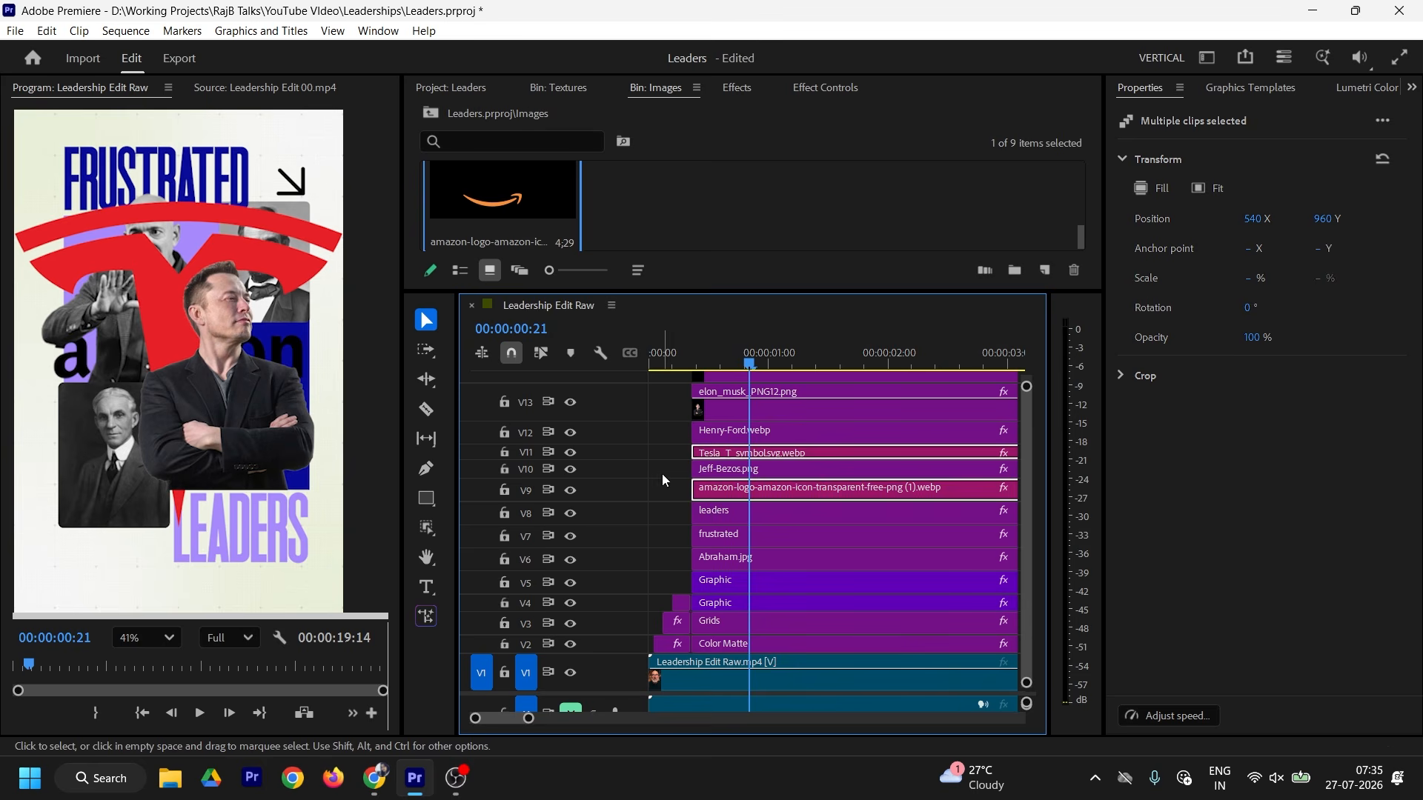
Step: Shrink and reposition the Tesla logo in Effect Controls
click(737, 453)
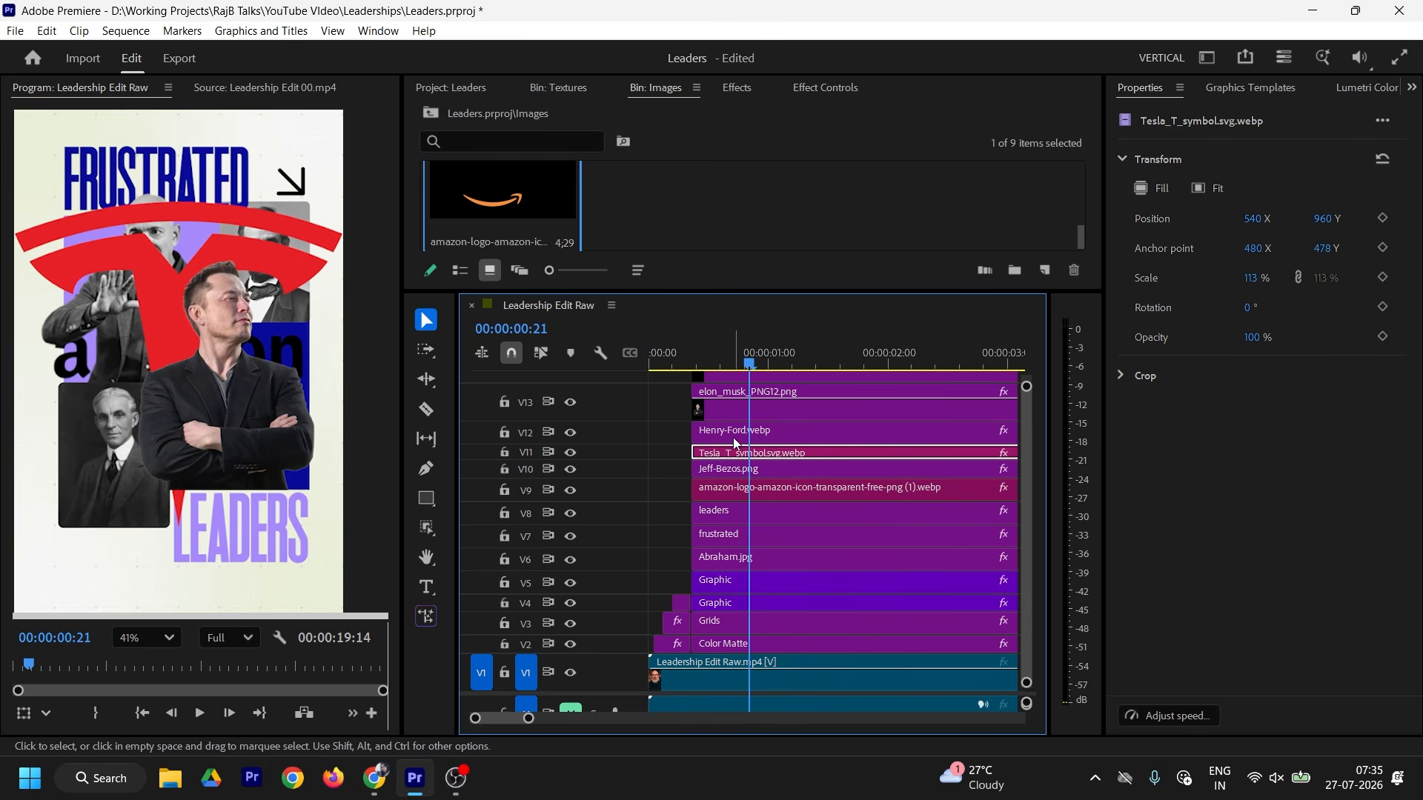
click(825, 88)
drag(654, 223, 567, 205)
drag(697, 204, 802, 204)
drag(653, 205, 602, 223)
Step: Shrink the Amazon logo to 50 and move it up and left
click(731, 487)
drag(652, 204, 436, 204)
drag(706, 205, 436, 205)
drag(642, 223, 646, 204)
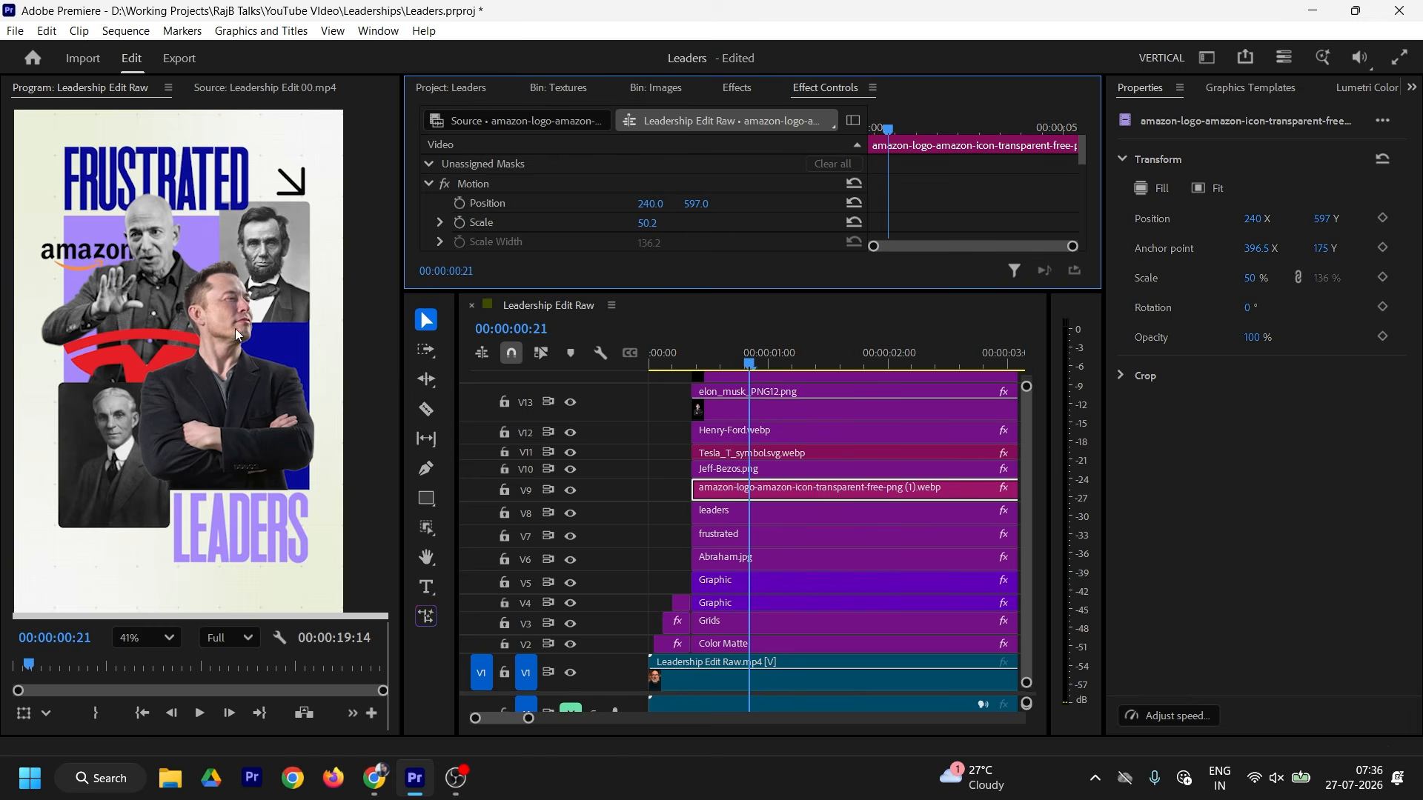
Step: Compare with the reference edit and resize the timeline tracks to reveal V14
click(223, 88)
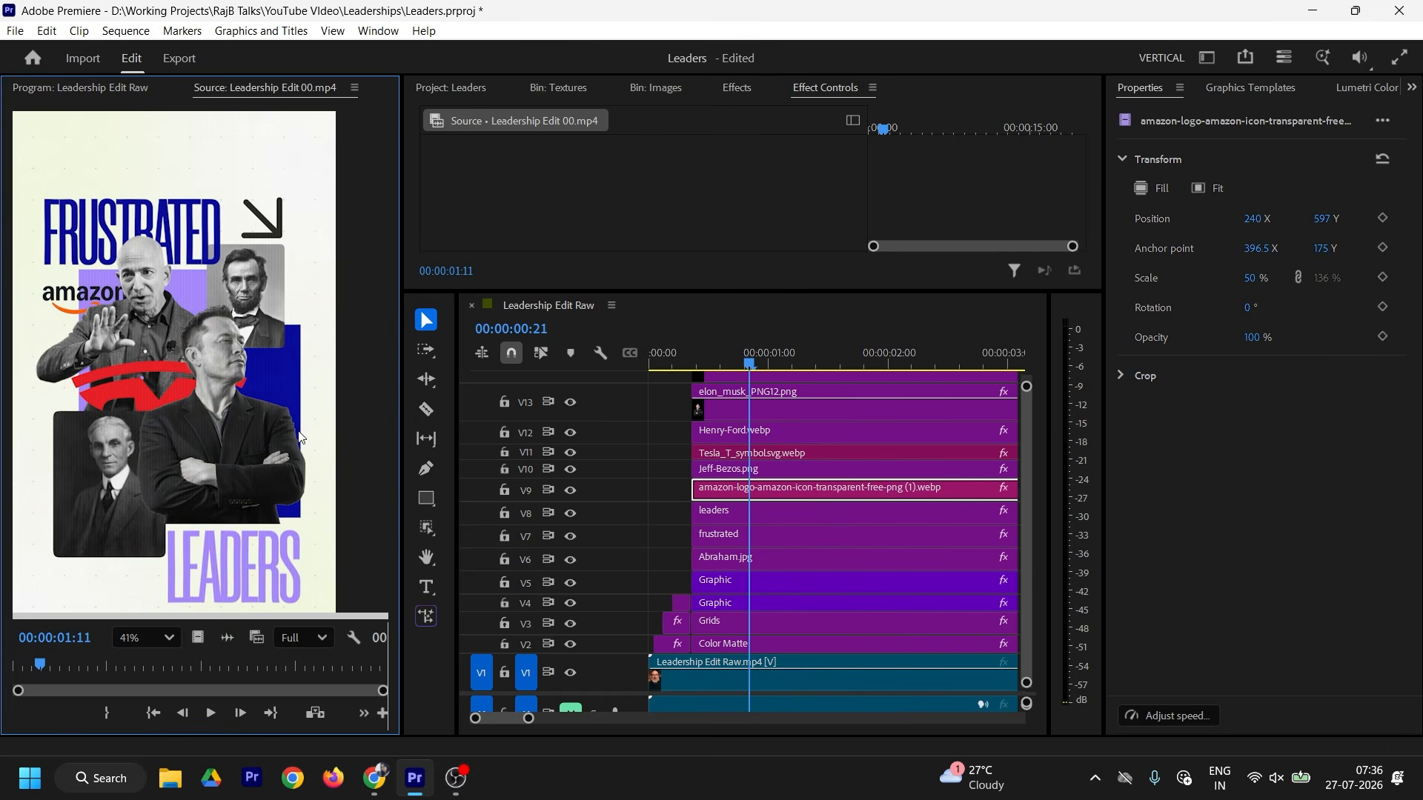
click(110, 85)
click(745, 452)
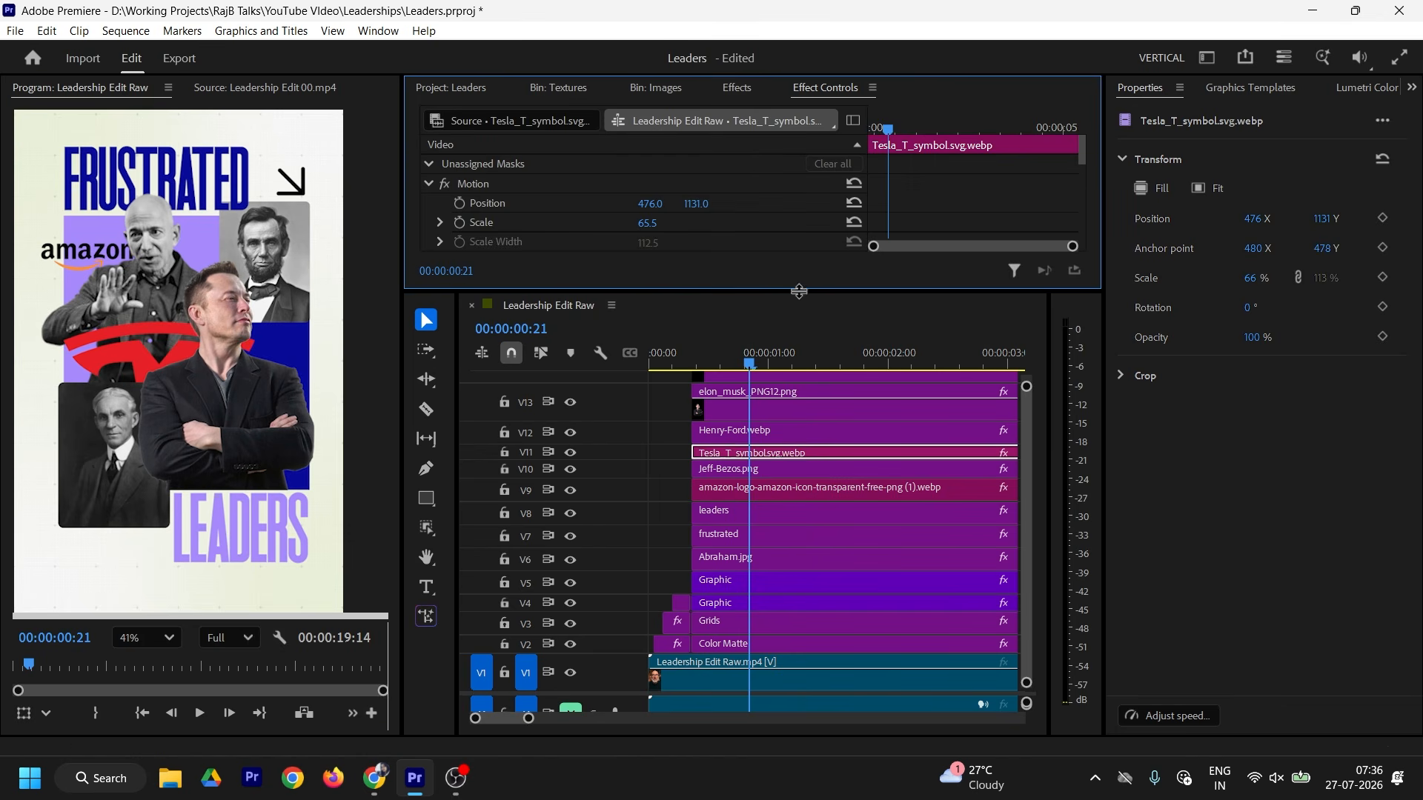
drag(798, 291, 803, 206)
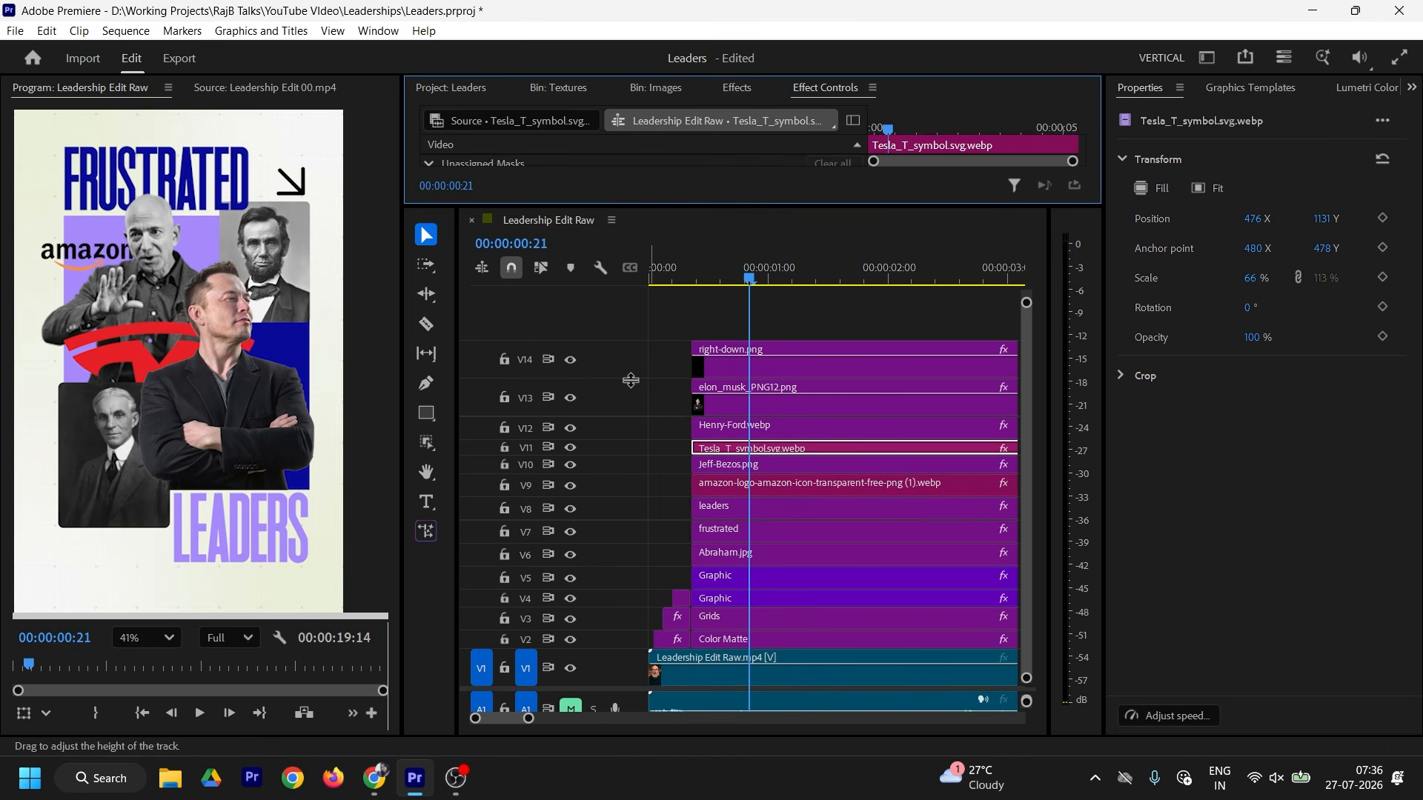
mouse_move(628, 378)
mouse_down()
mouse_move(628, 392)
mouse_move(624, 377)
mouse_up()
Step: Play the reference edit, then place Hor-Grid-Overlays.png on new top track V15
click(228, 87)
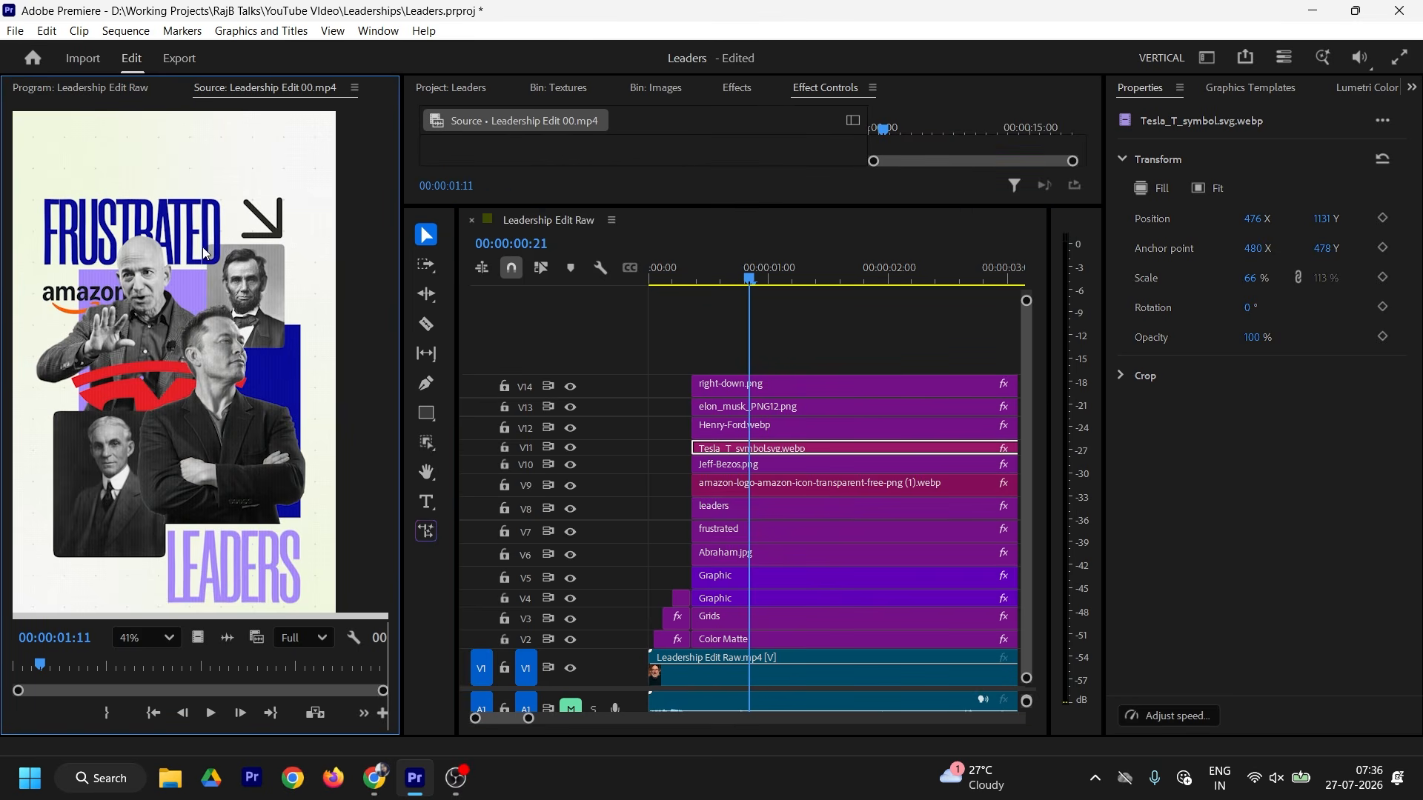
key(space)
scroll(86, 241, up, 3)
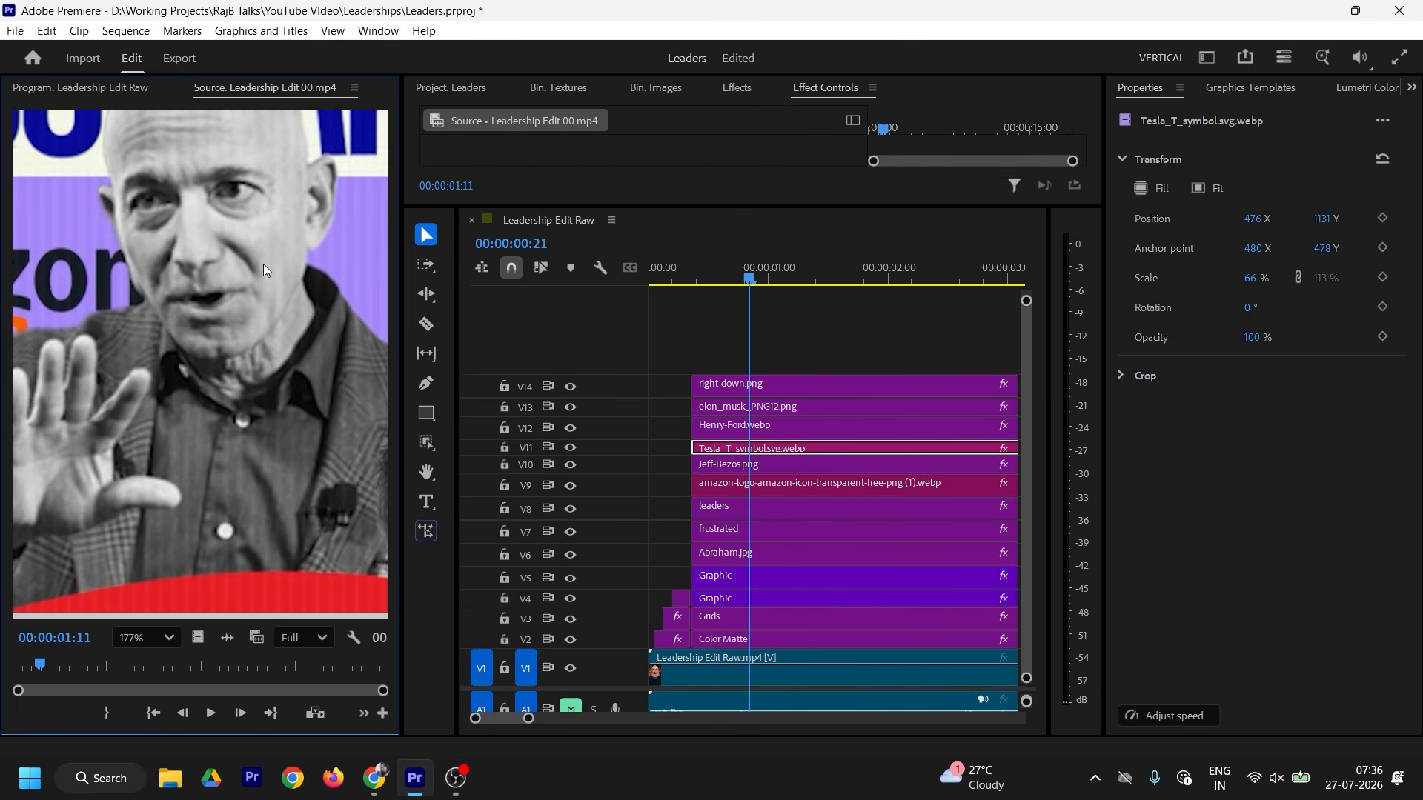
scroll(264, 264, down, 5)
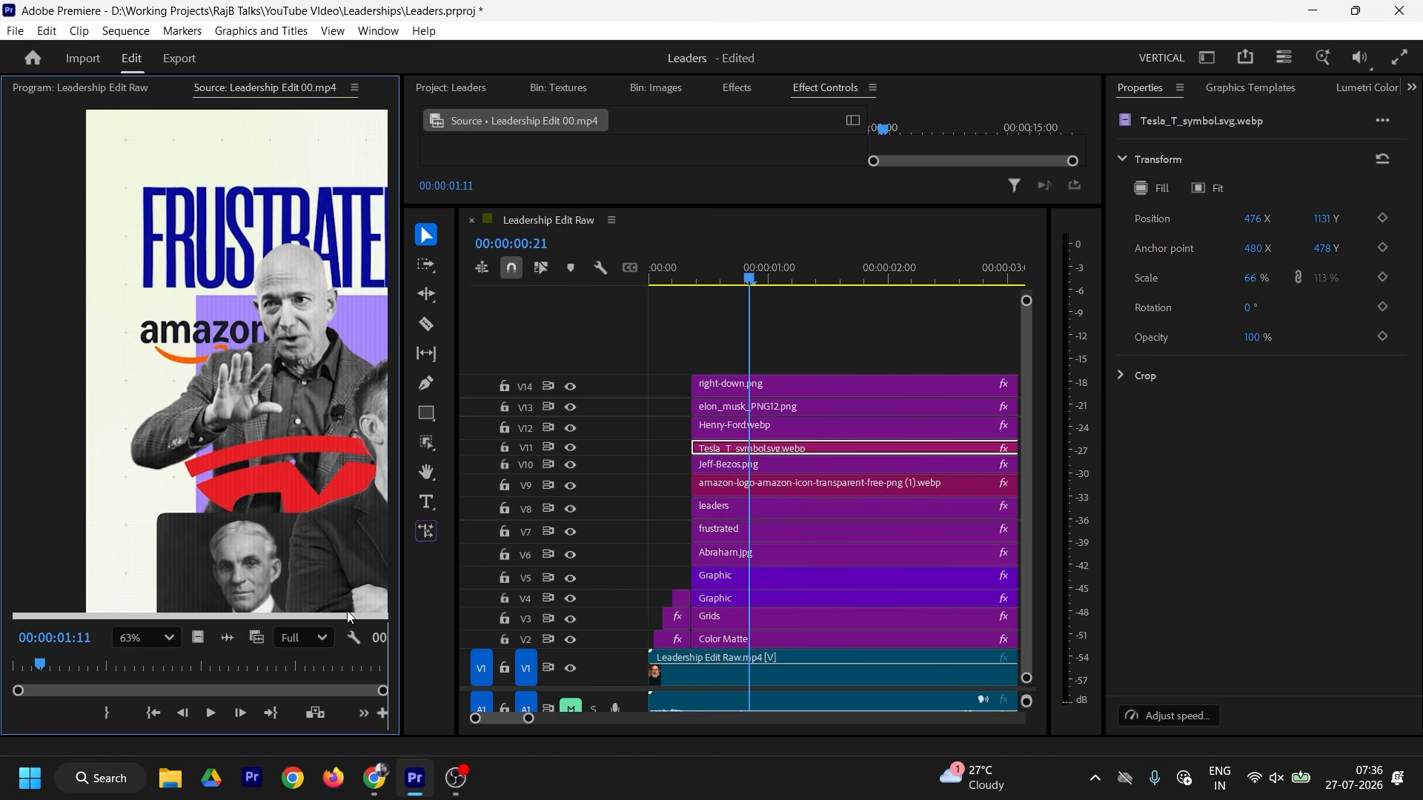
key(h)
drag(304, 404, 147, 315)
scroll(229, 482, down, 2)
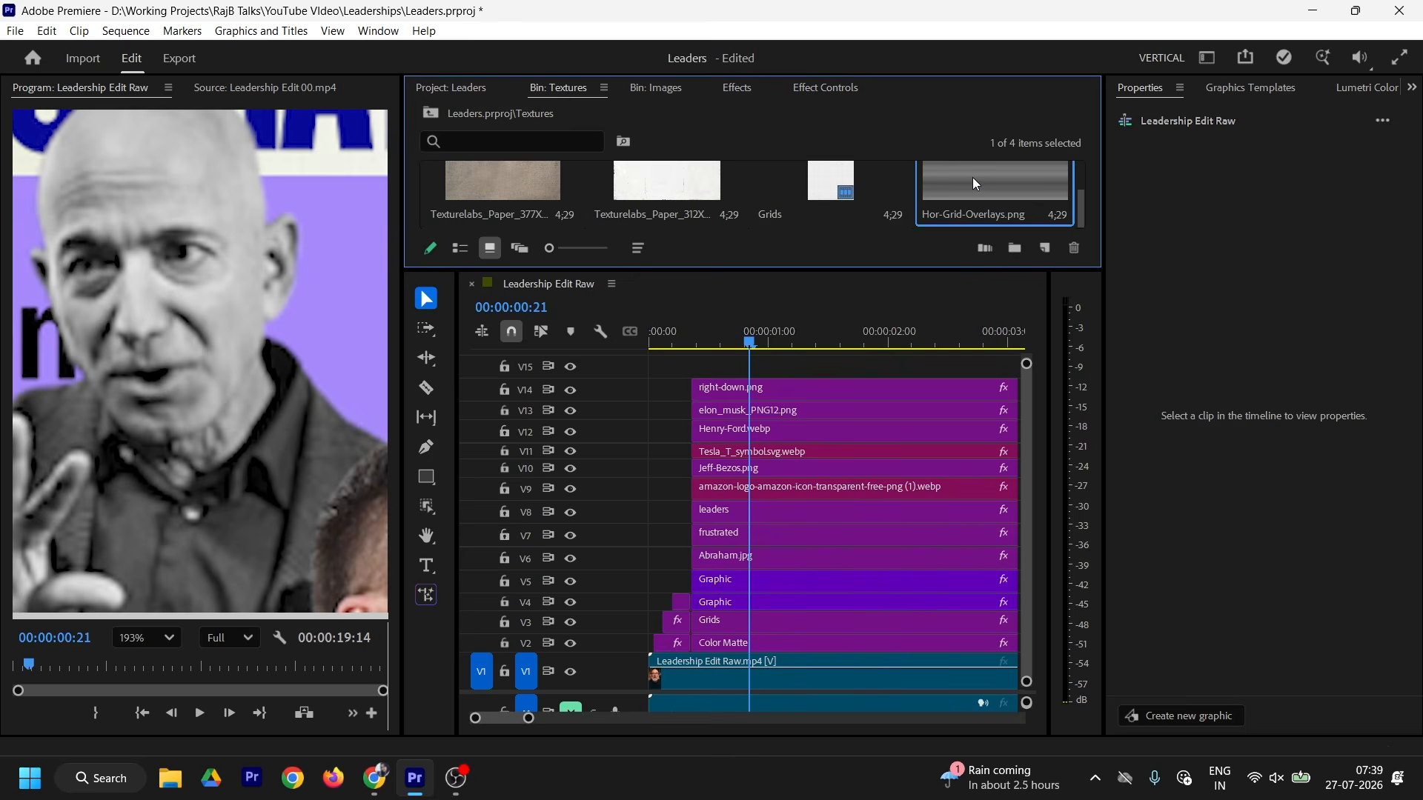
drag(974, 183, 703, 376)
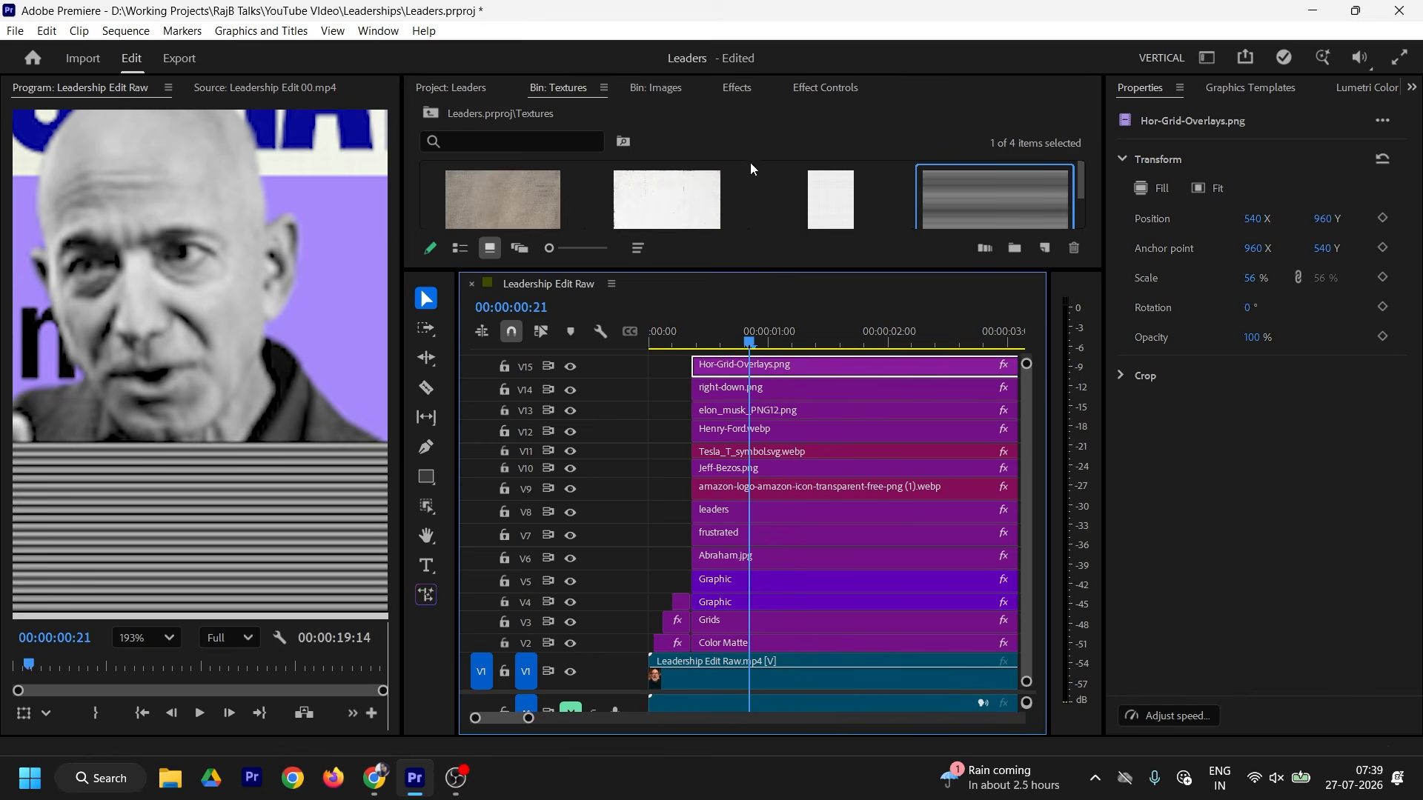
Step: Rotate the Hor-Grid-Overlays.png stripe overlay by 90 degrees
click(825, 87)
scroll(704, 203, down, 3)
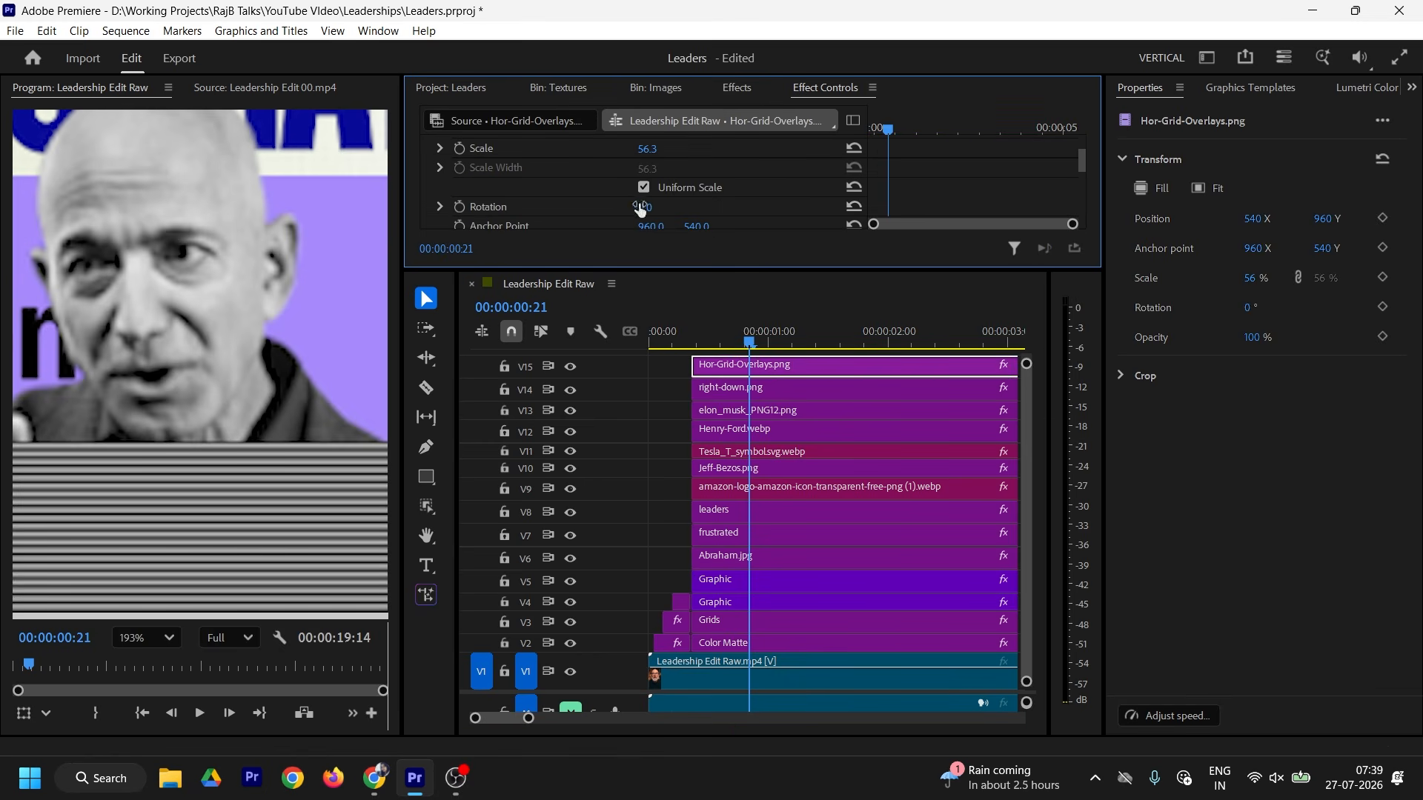
click(649, 206)
text(90)
key(Return)
scroll(655, 178, up, 1)
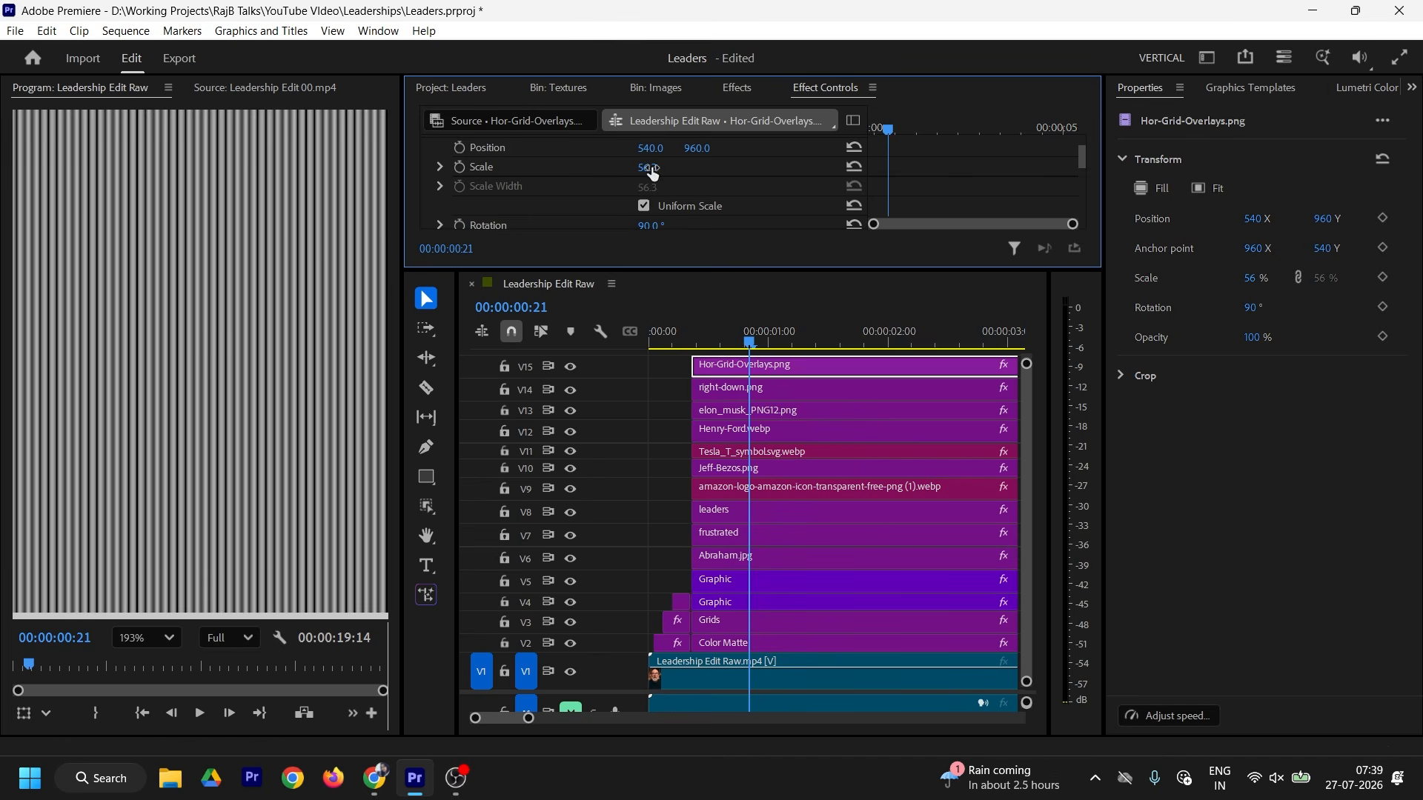
scroll(298, 404, down, 3)
scroll(298, 407, down, 2)
Step: Scale the stripe overlay to 120%
drag(648, 168, 663, 166)
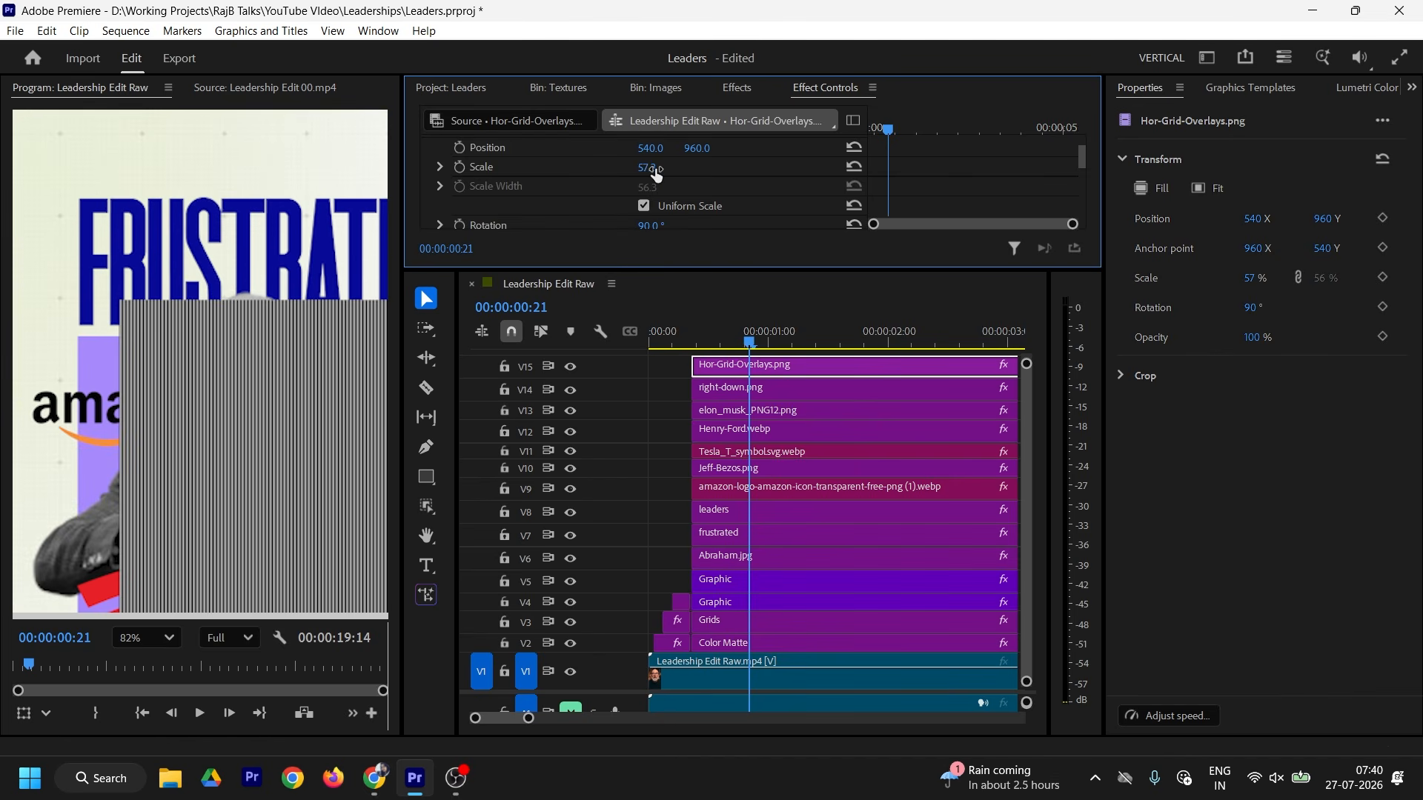
click(664, 165)
text(120)
key(Return)
Step: Set the overlay's blend mode to Overlay with 5% opacity
scroll(1004, 180, down, 5)
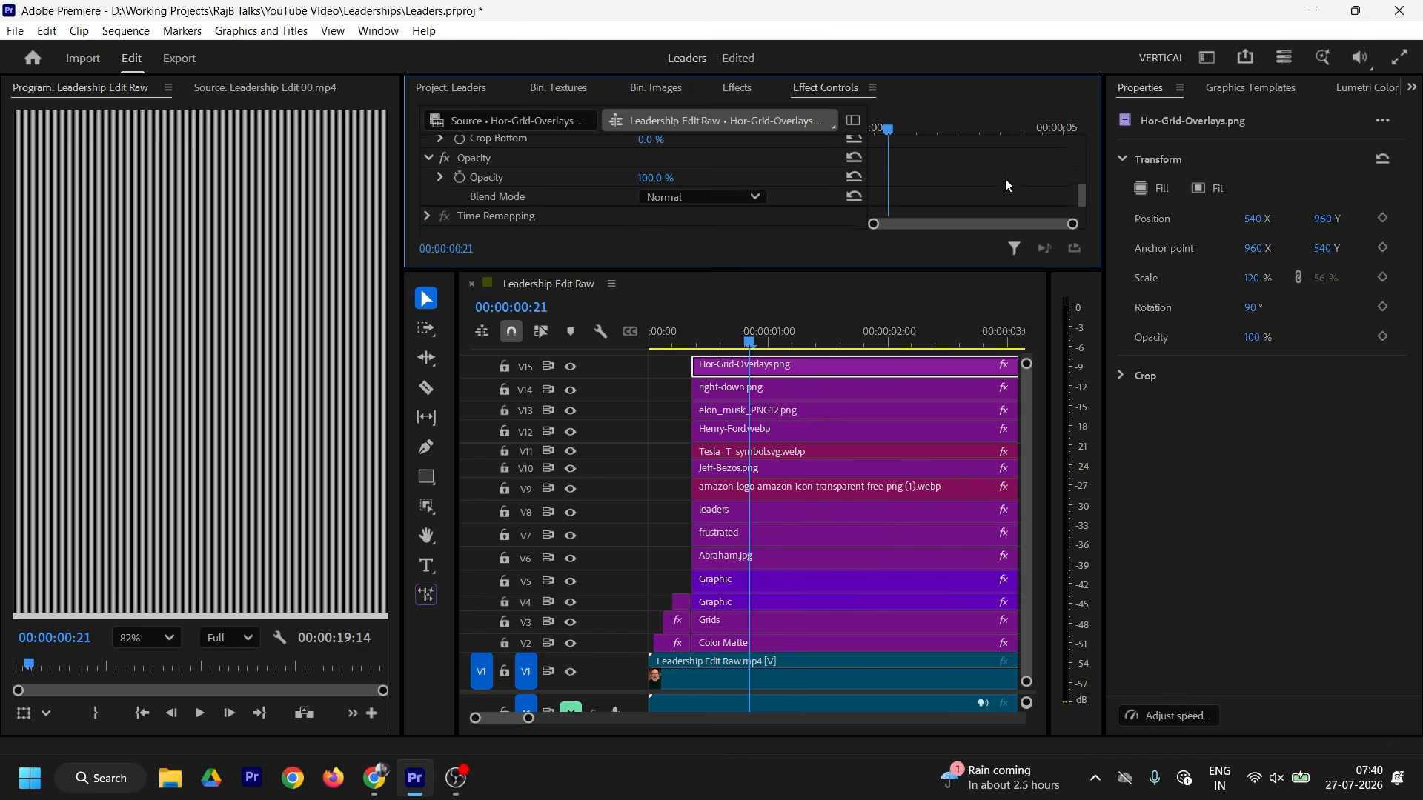
click(683, 181)
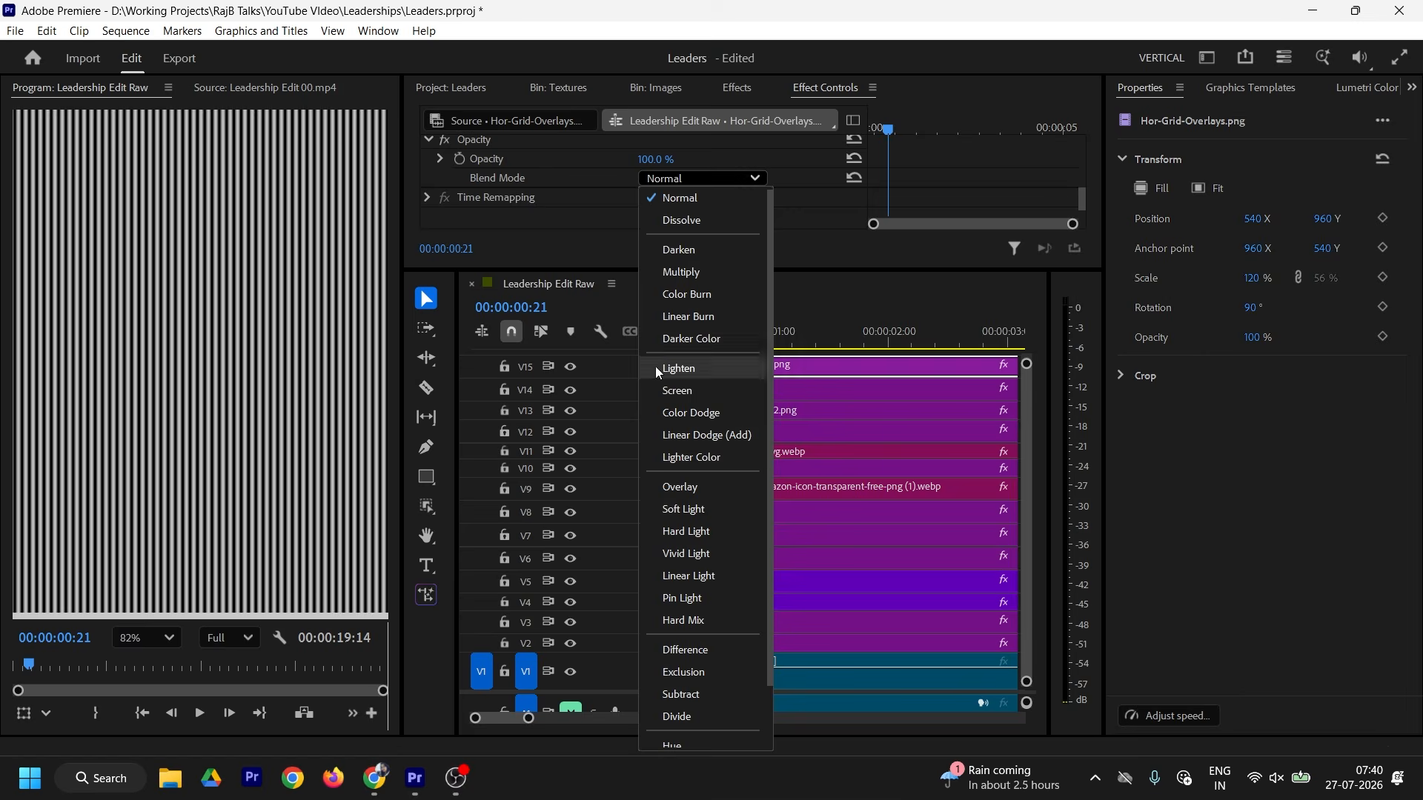
click(670, 489)
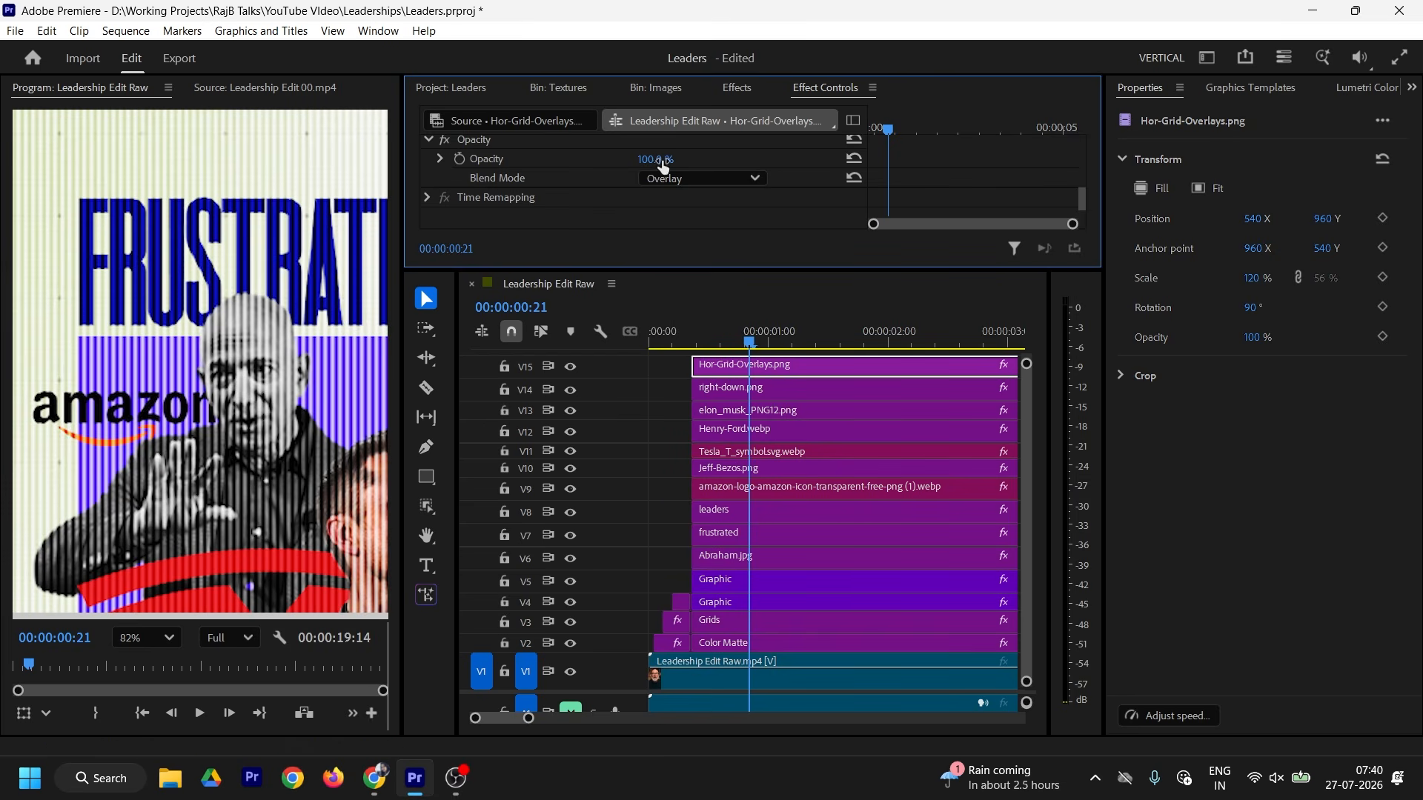
click(662, 158)
text(5)
key(Return)
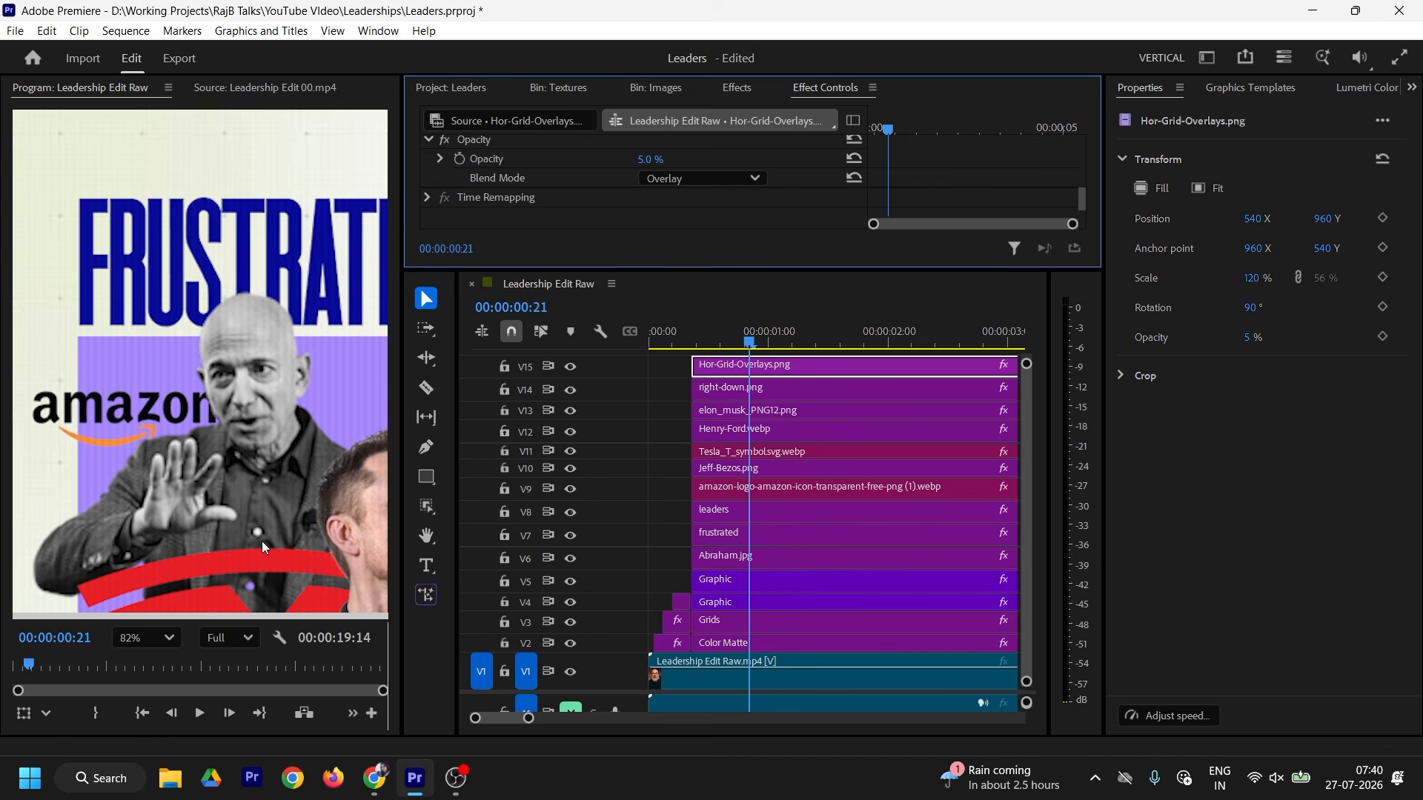
Step: Fit the vertical frame in the preview and toggle V15 to compare with and without stripes
click(151, 642)
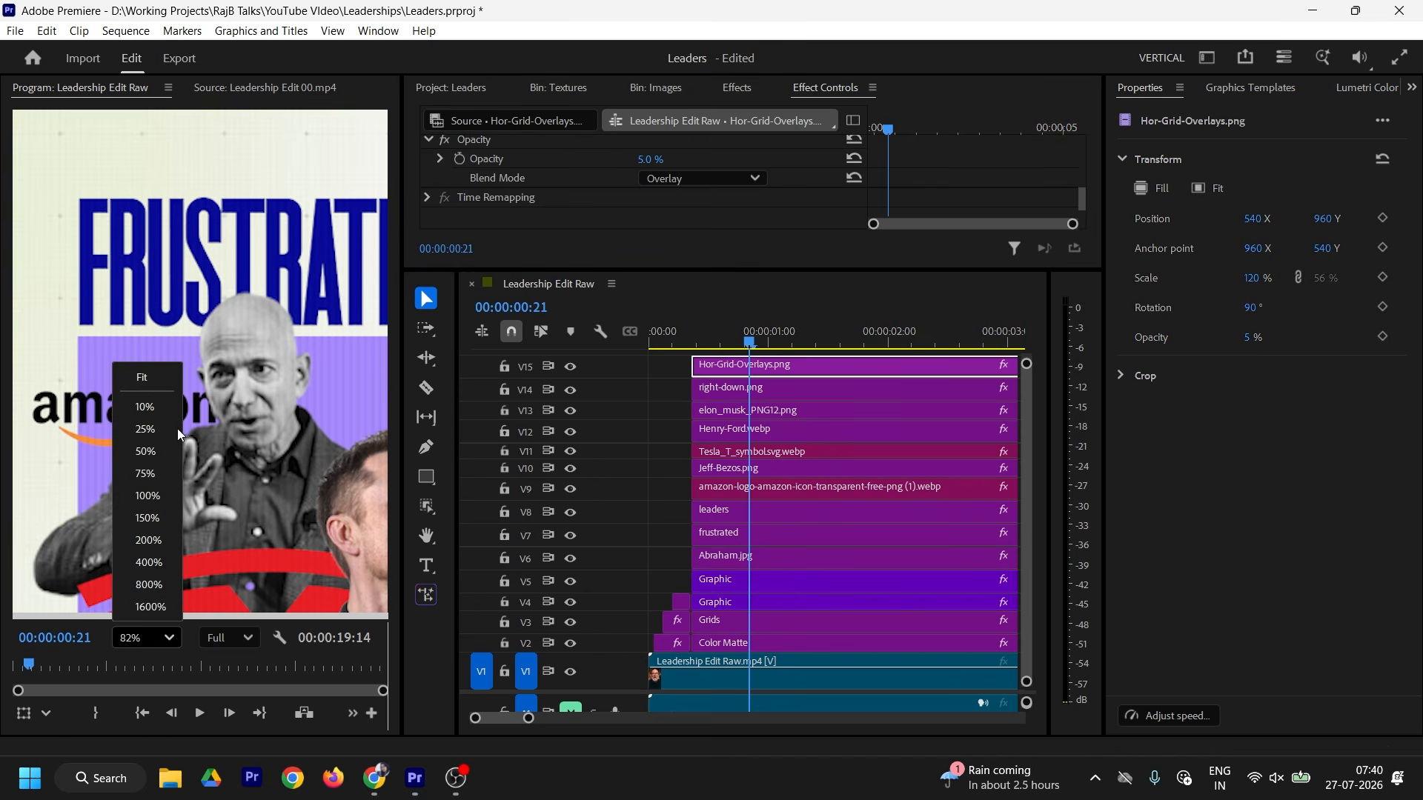
click(146, 379)
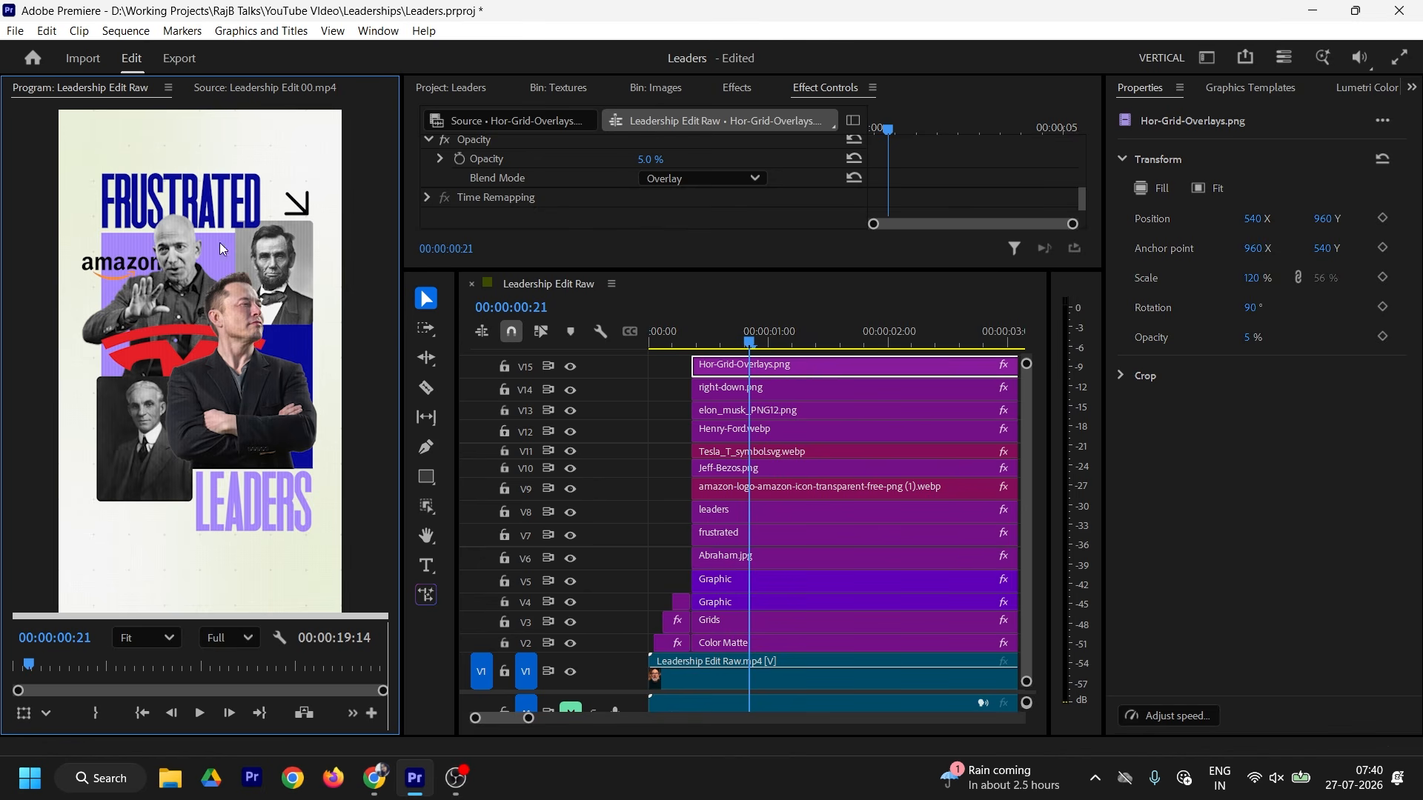
click(569, 366)
scroll(276, 377, up, 8)
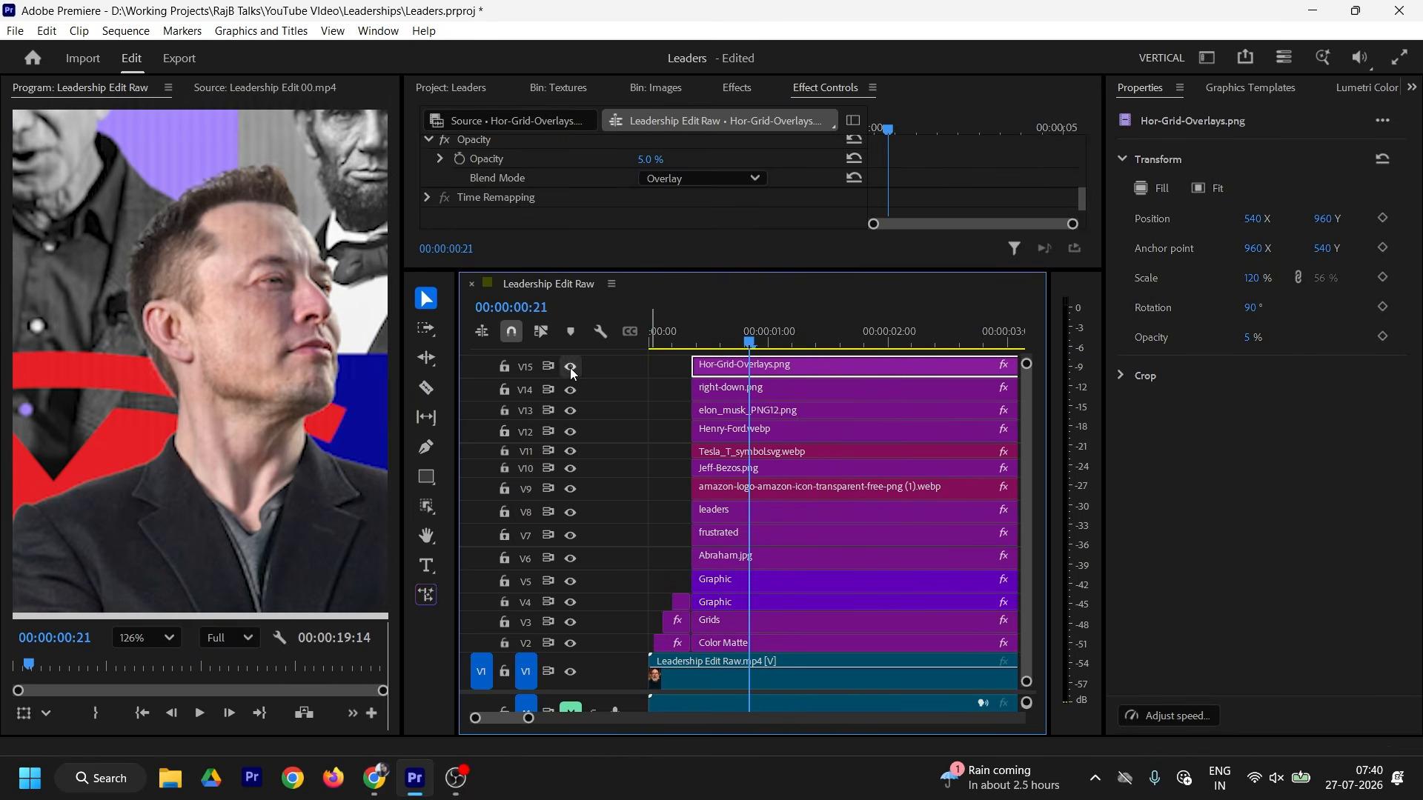
click(571, 368)
click(171, 638)
click(166, 378)
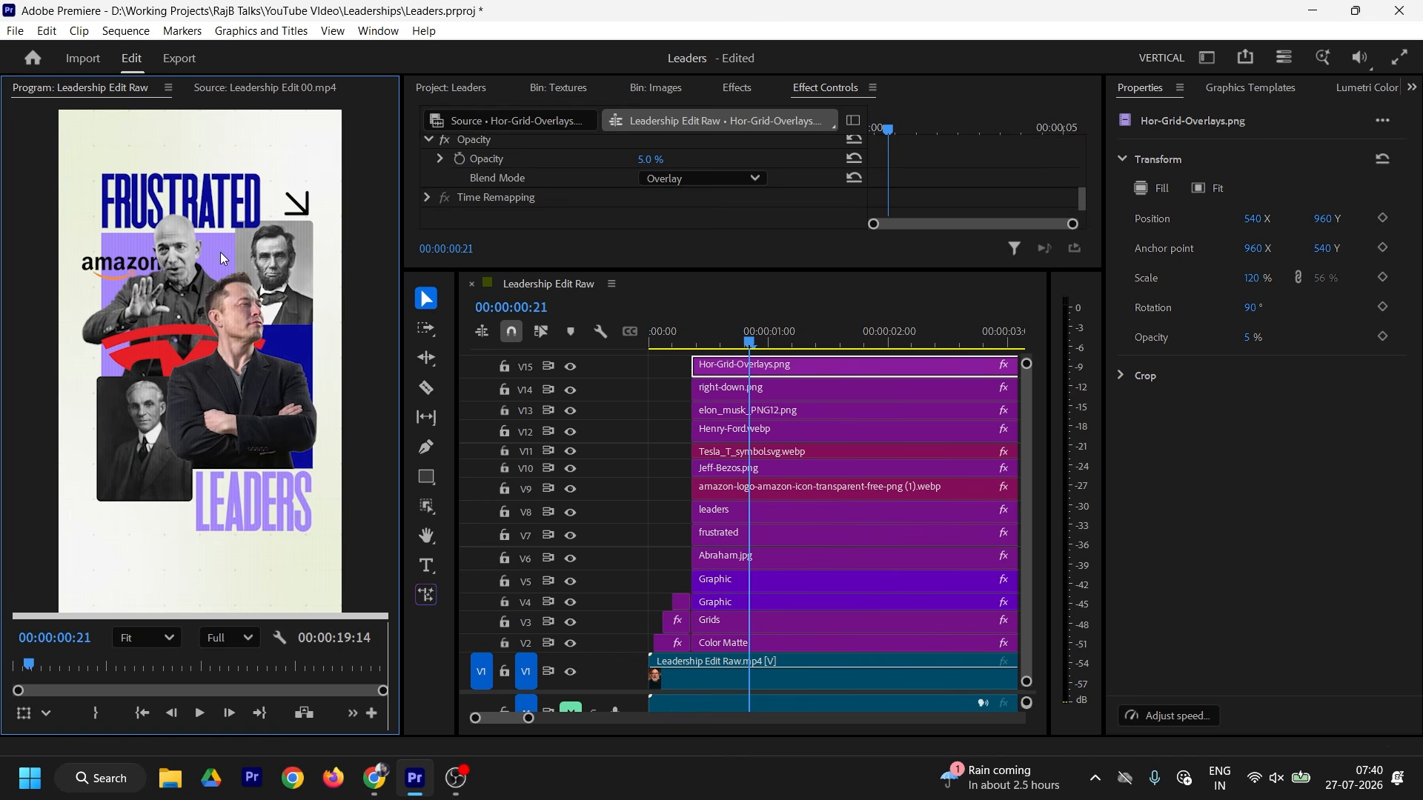
Step: Give the V13 portrait cutout an S-shaped RGB curve in Lumetri Color
click(738, 412)
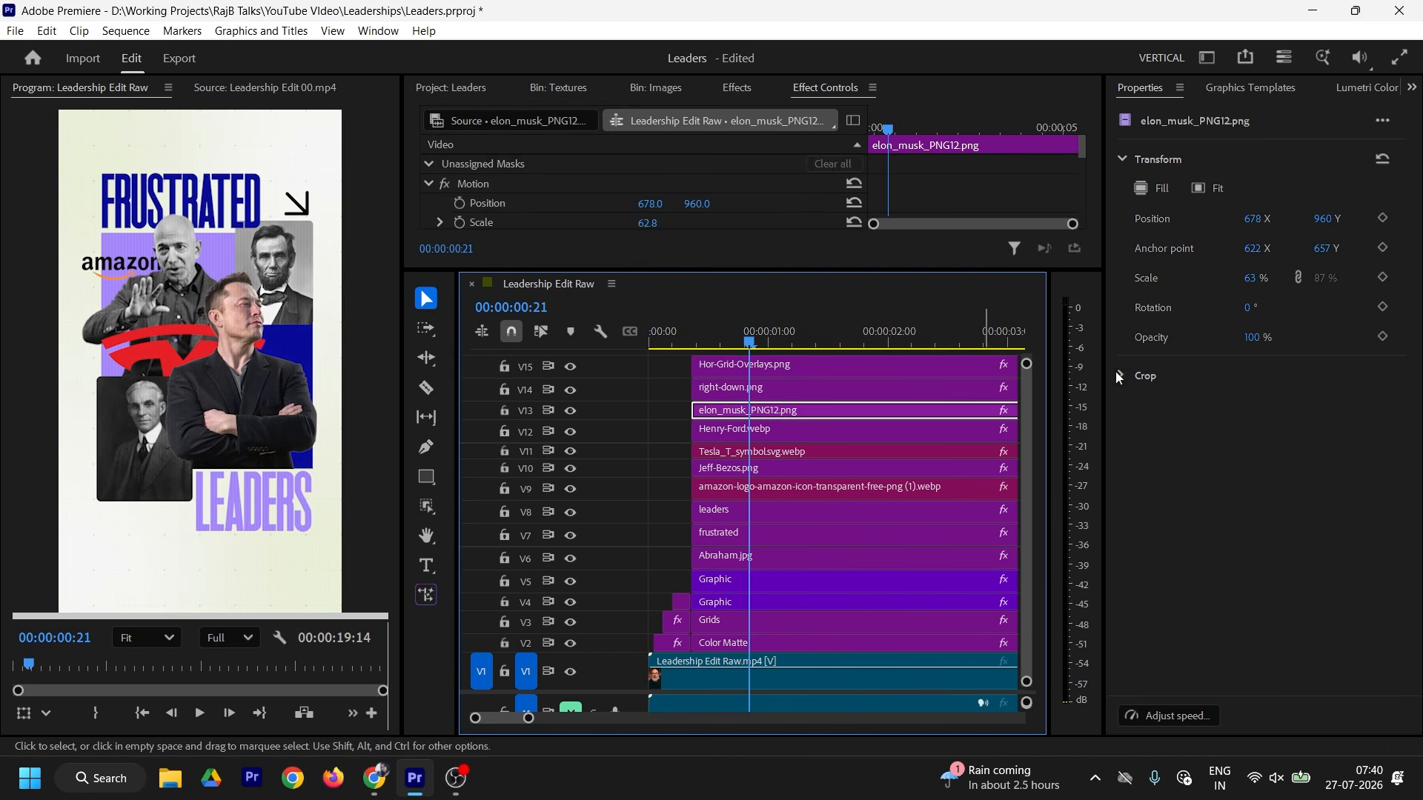
click(557, 88)
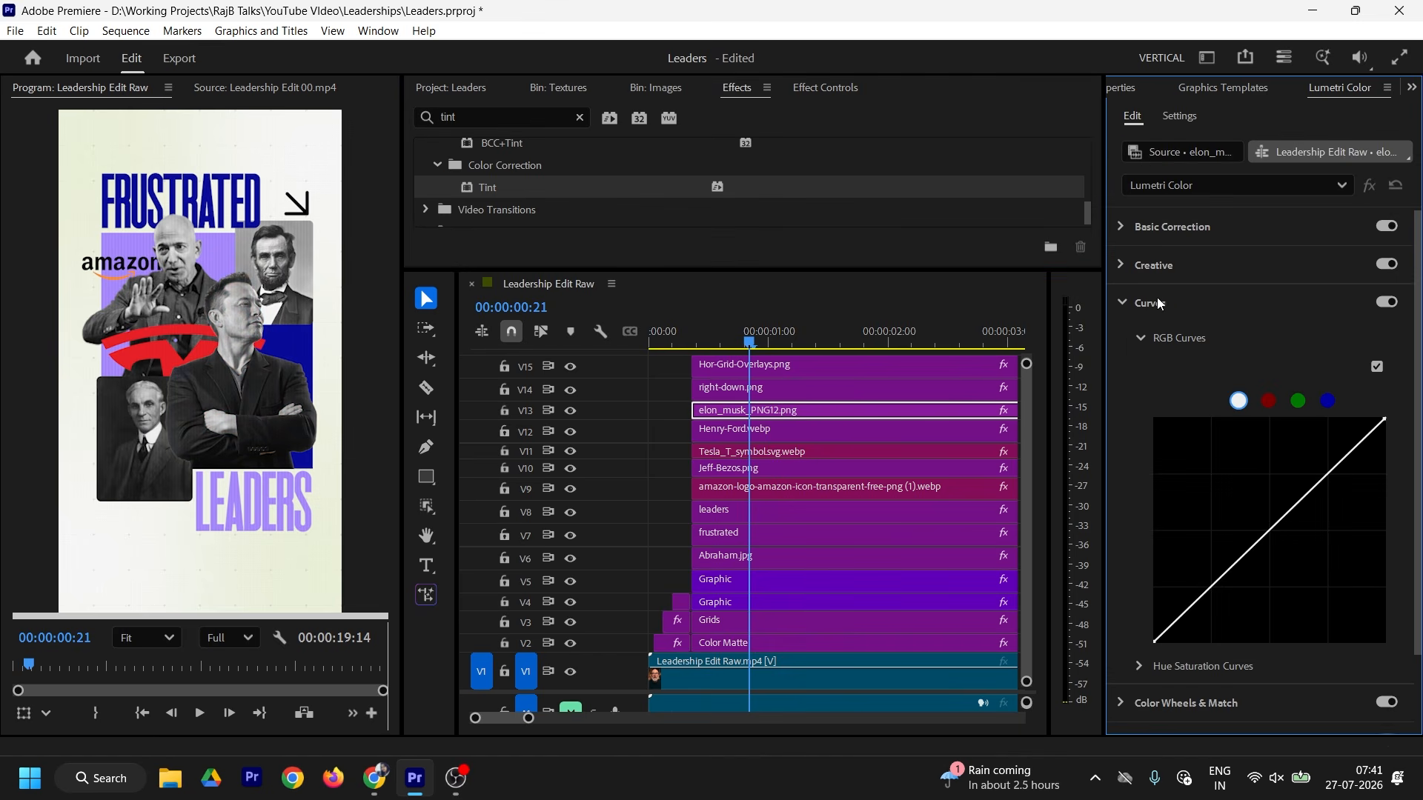
drag(1271, 525, 1221, 597)
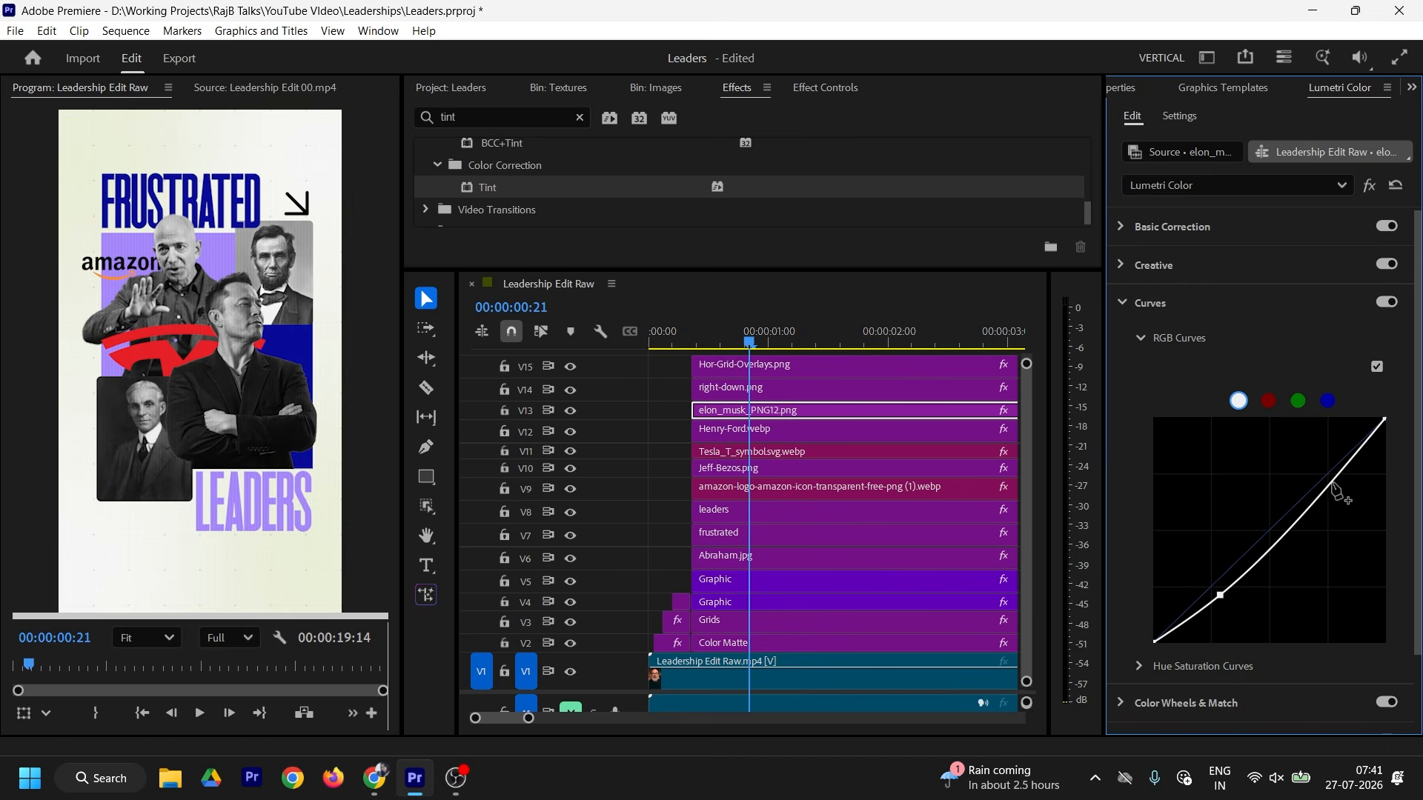
drag(1331, 484, 1327, 470)
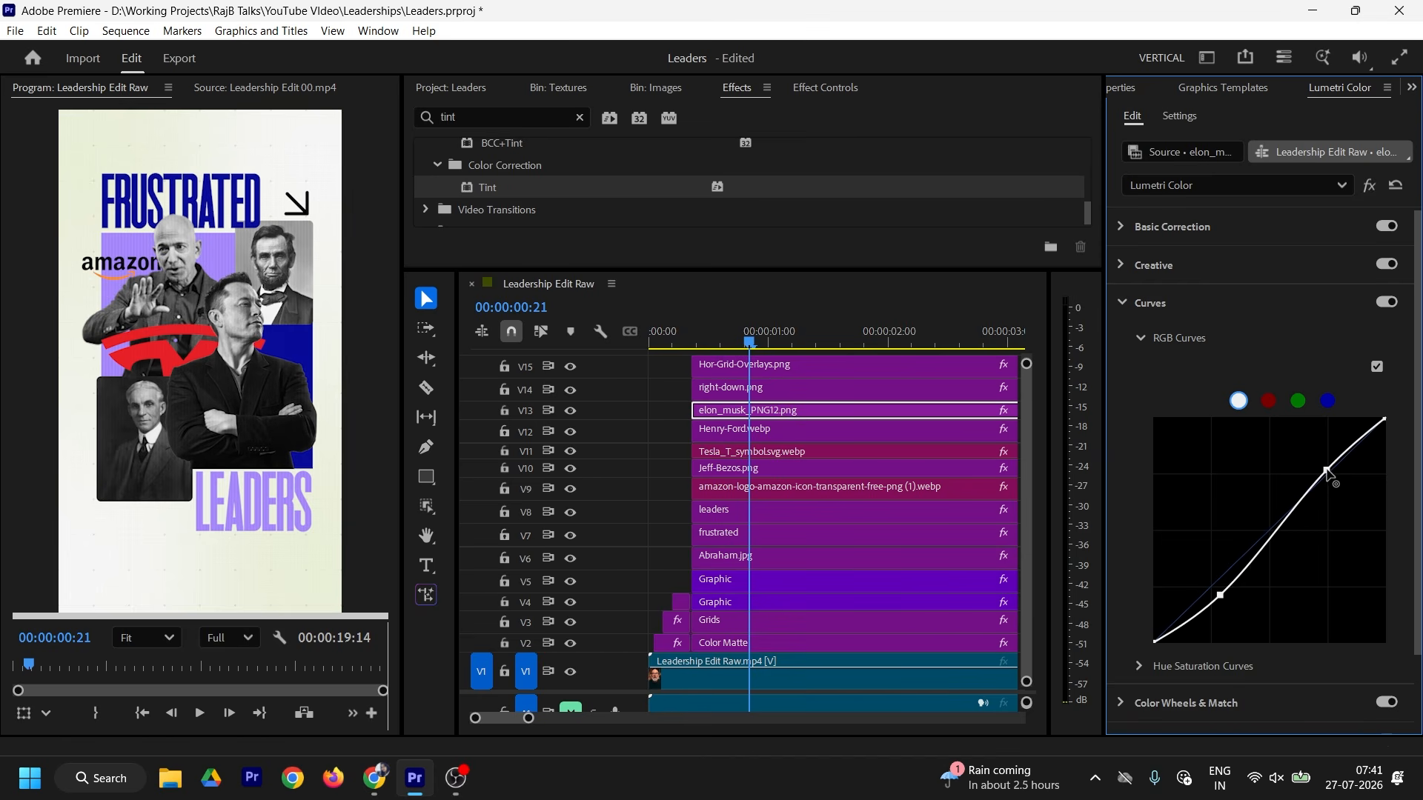
Step: Raise Creative Sharpen to 25, and bypass the grade briefly to compare
click(1139, 267)
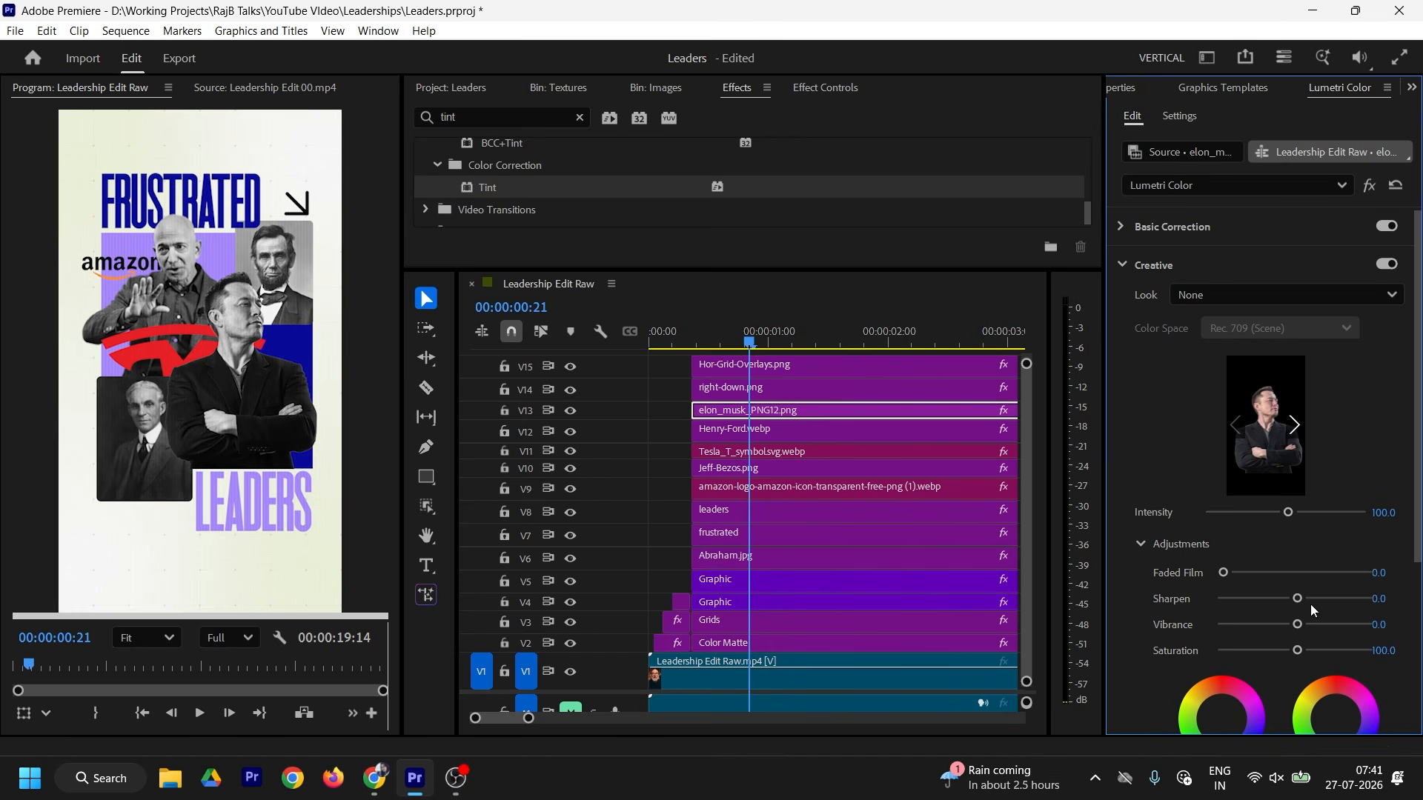
drag(1301, 600, 1317, 598)
click(1371, 187)
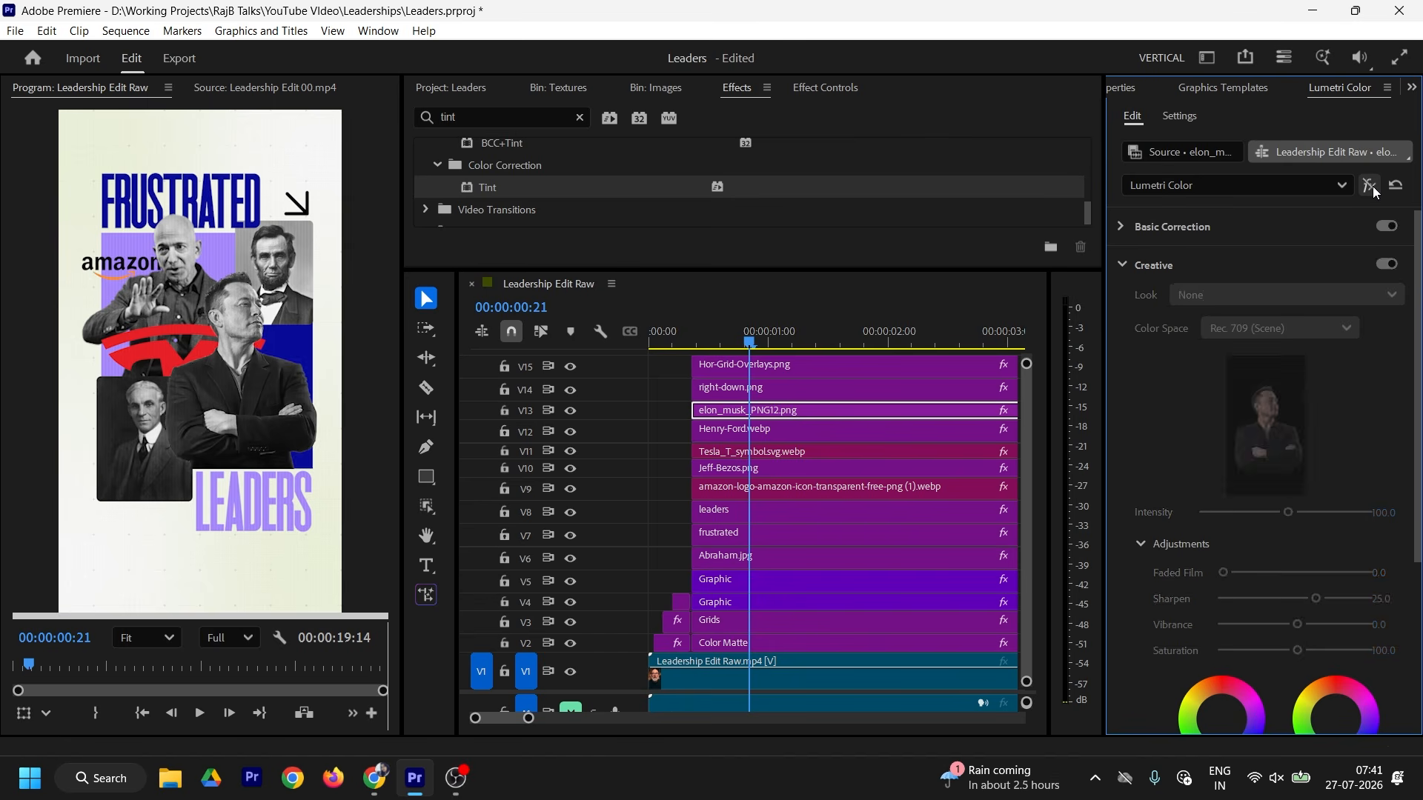
click(1373, 189)
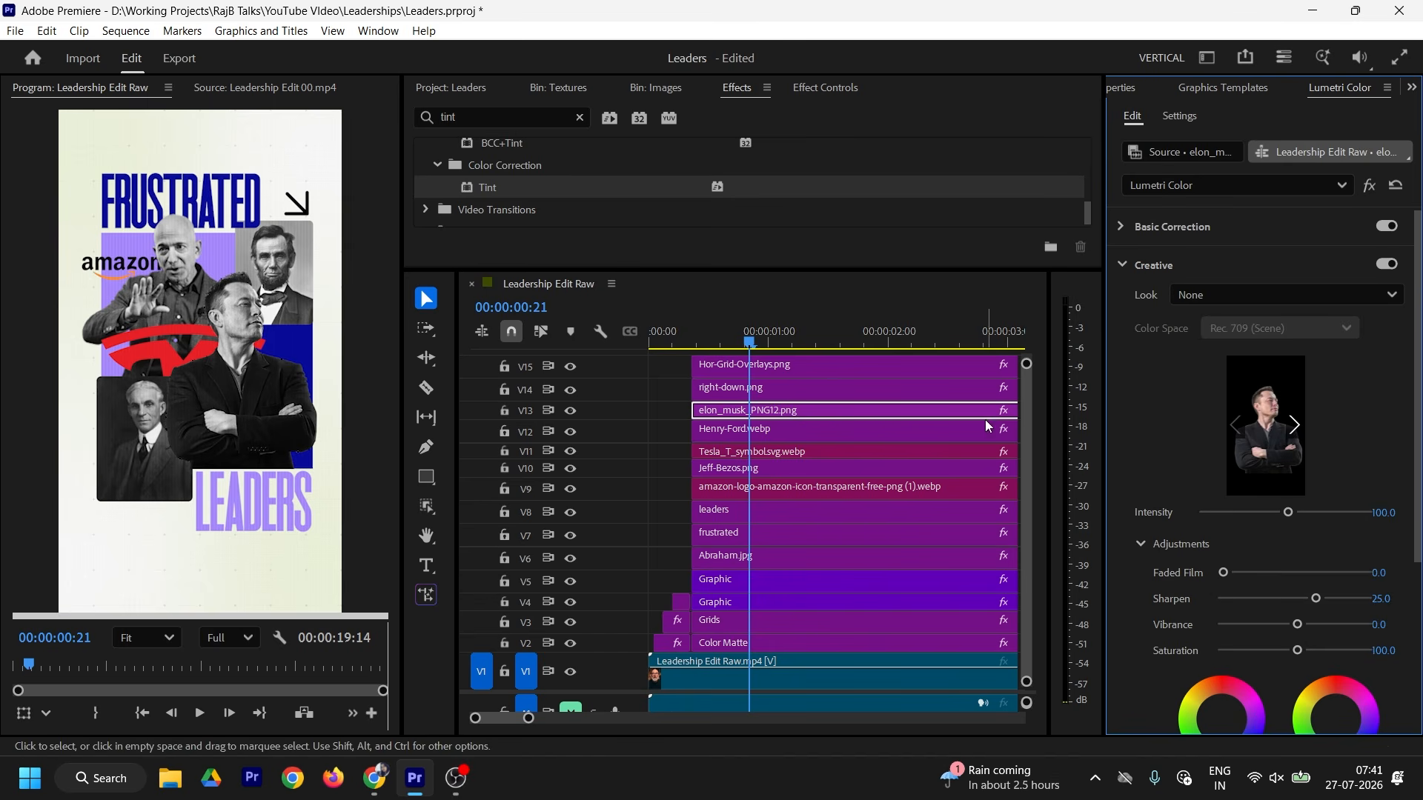
drag(858, 268, 858, 217)
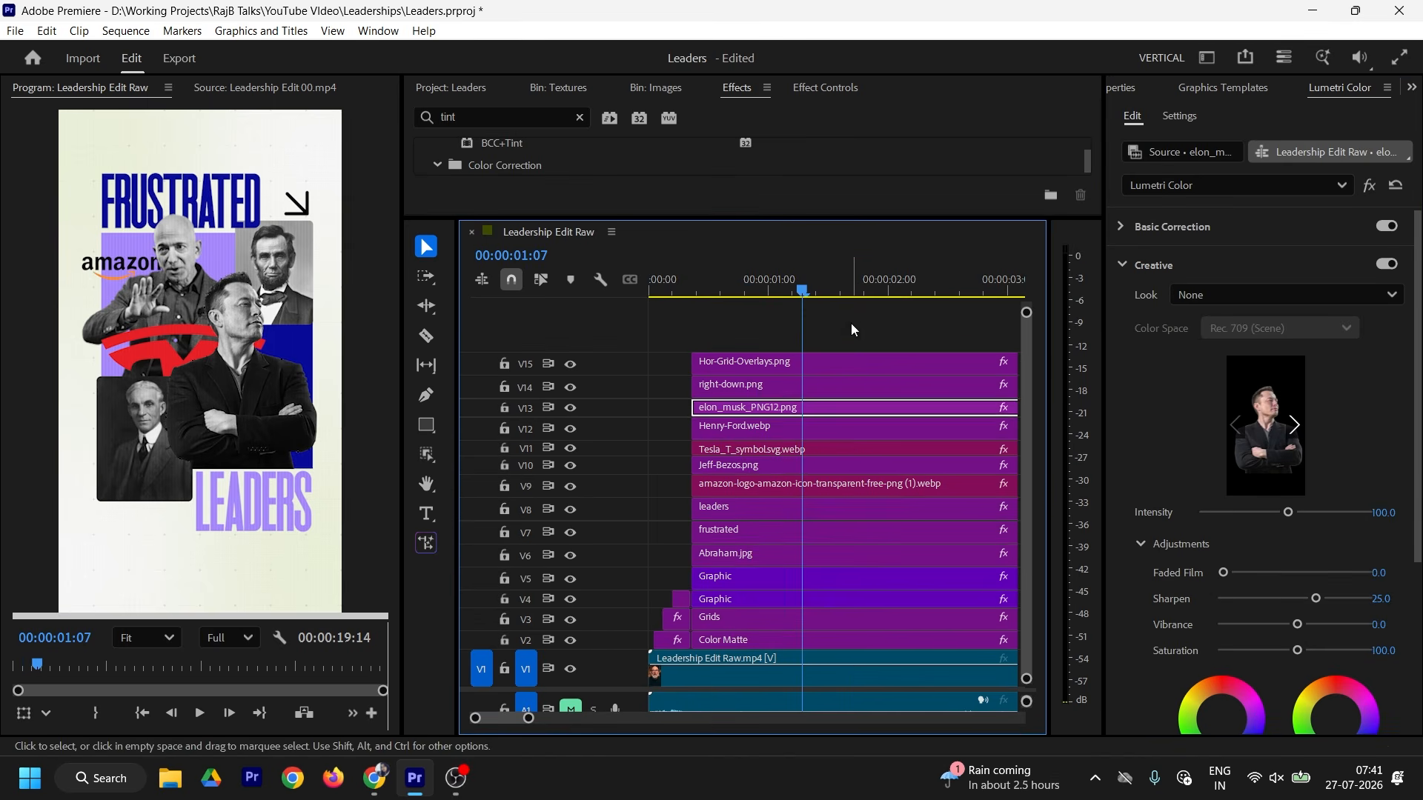
Step: Select the clips on V2 through V15 and trim their ends together
drag(855, 327, 918, 641)
drag(530, 720, 578, 720)
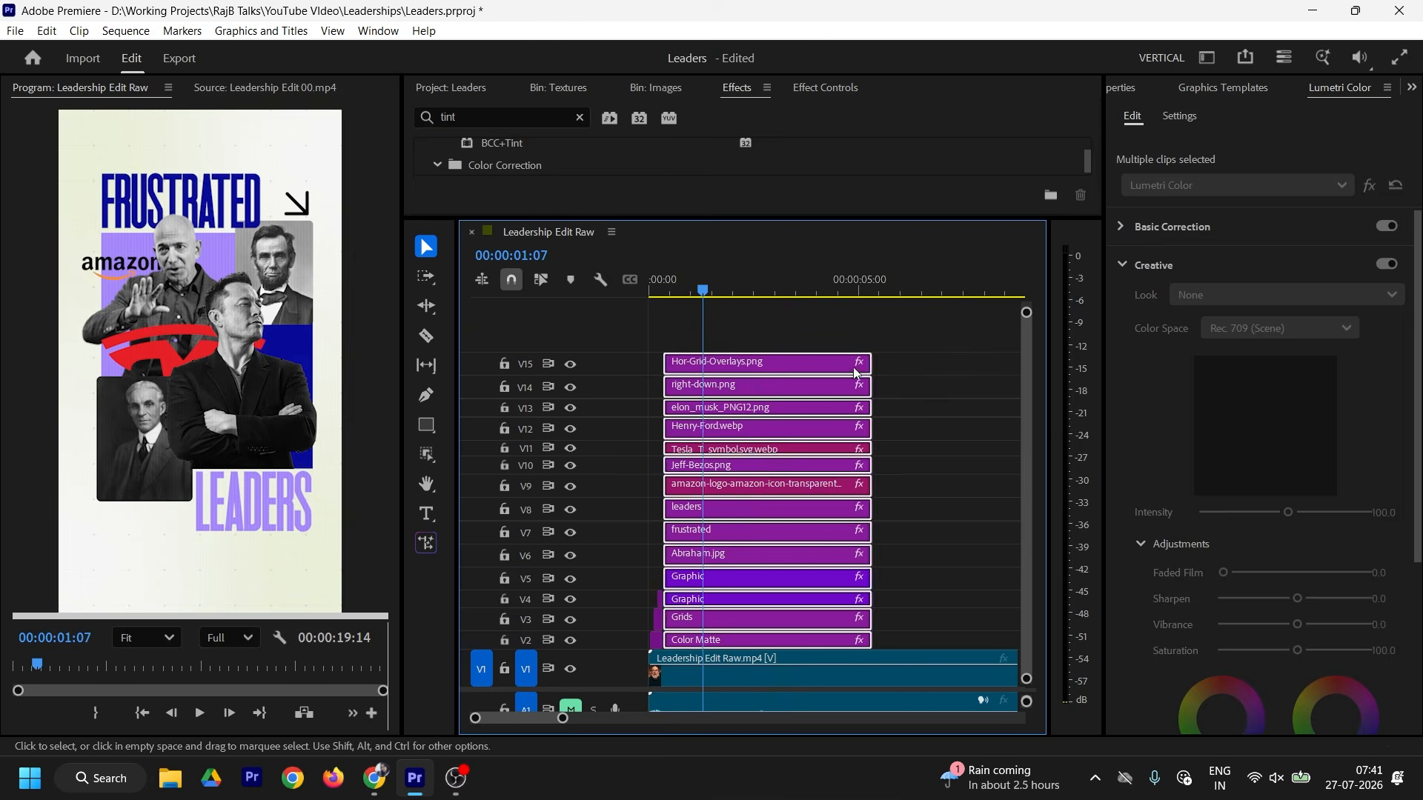
drag(871, 371, 702, 371)
drag(578, 720, 520, 719)
drag(831, 367, 861, 367)
click(890, 330)
drag(735, 290, 706, 289)
drag(518, 720, 505, 718)
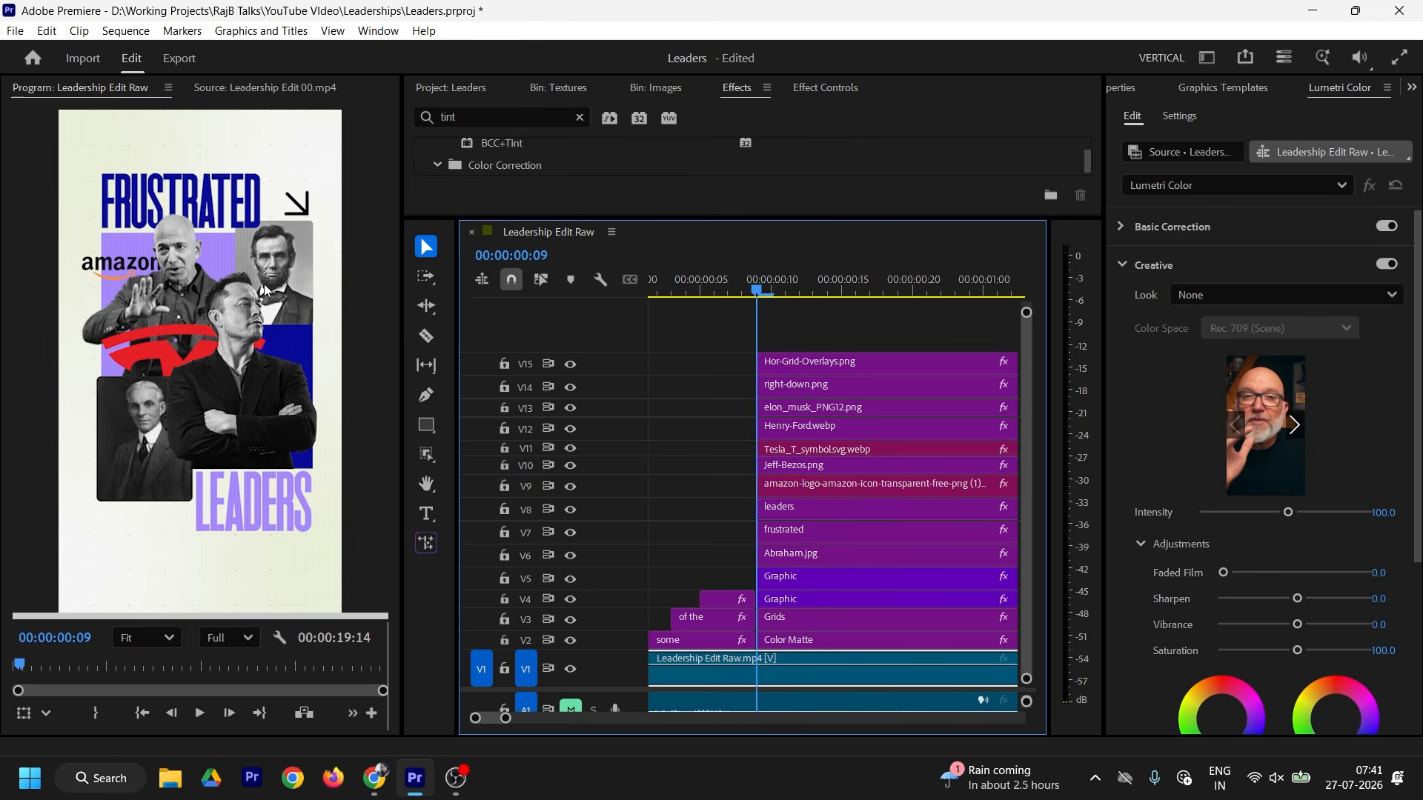
Step: Check the reference at 00:00:00:21, then select the Elon Musk cutout and scrub into the collage
click(286, 88)
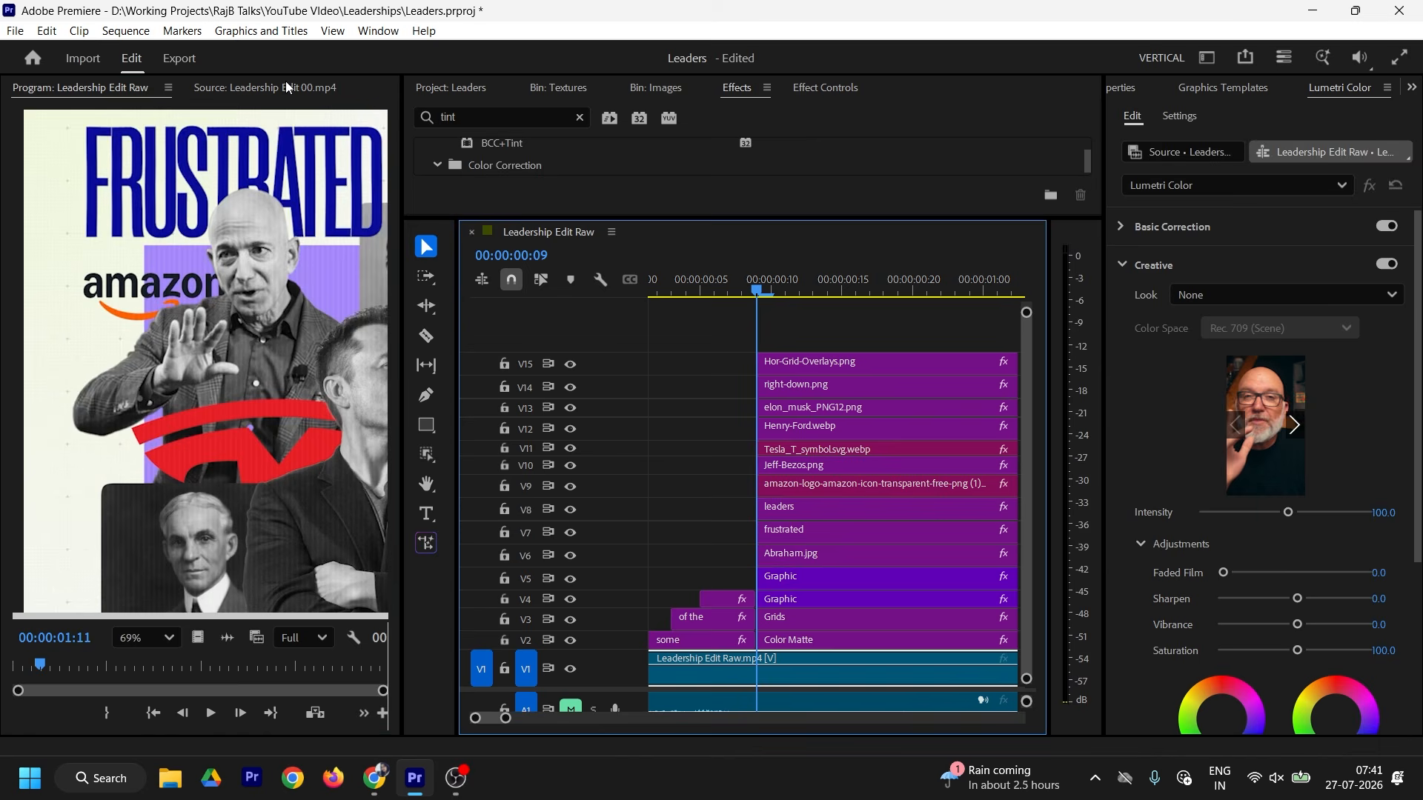
drag(41, 667, 37, 664)
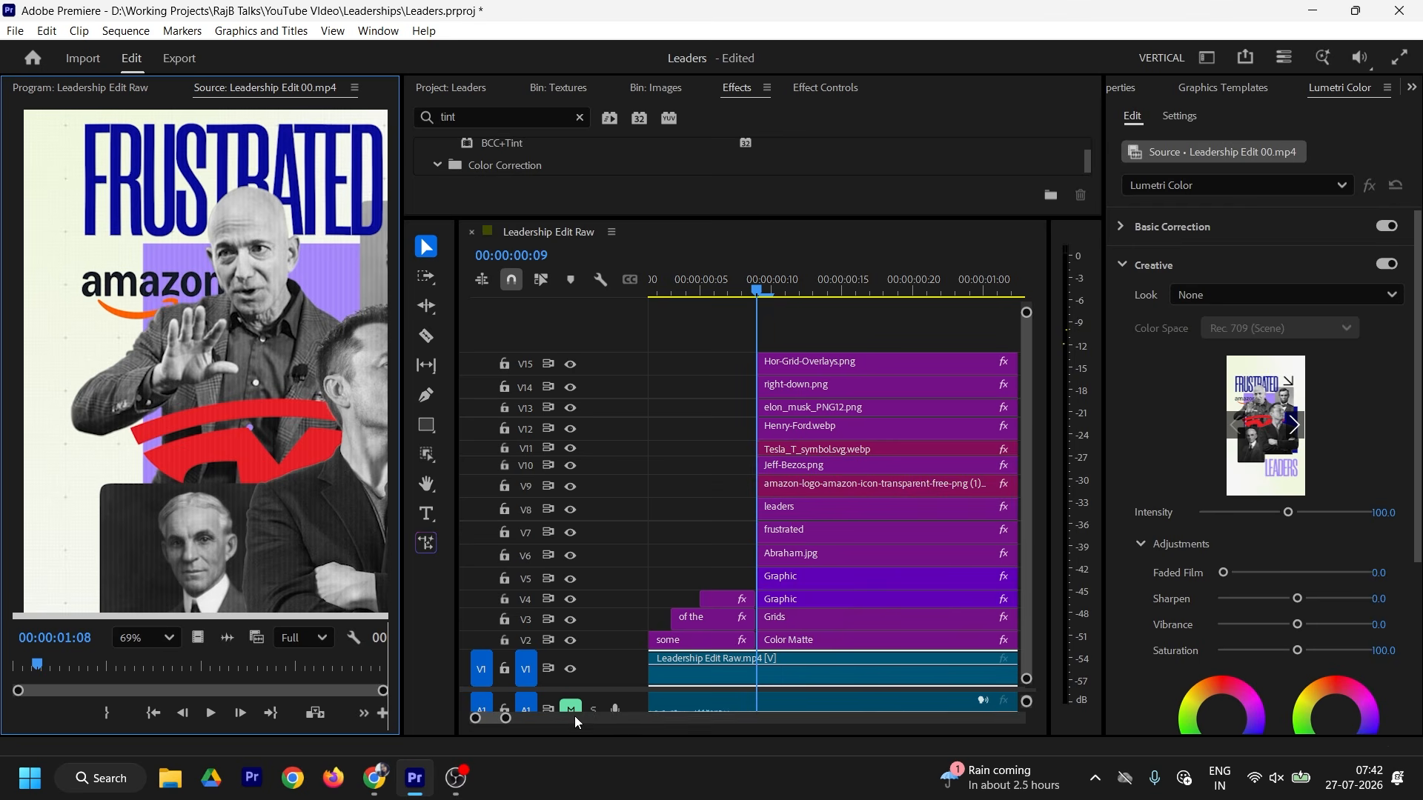
drag(505, 719, 518, 719)
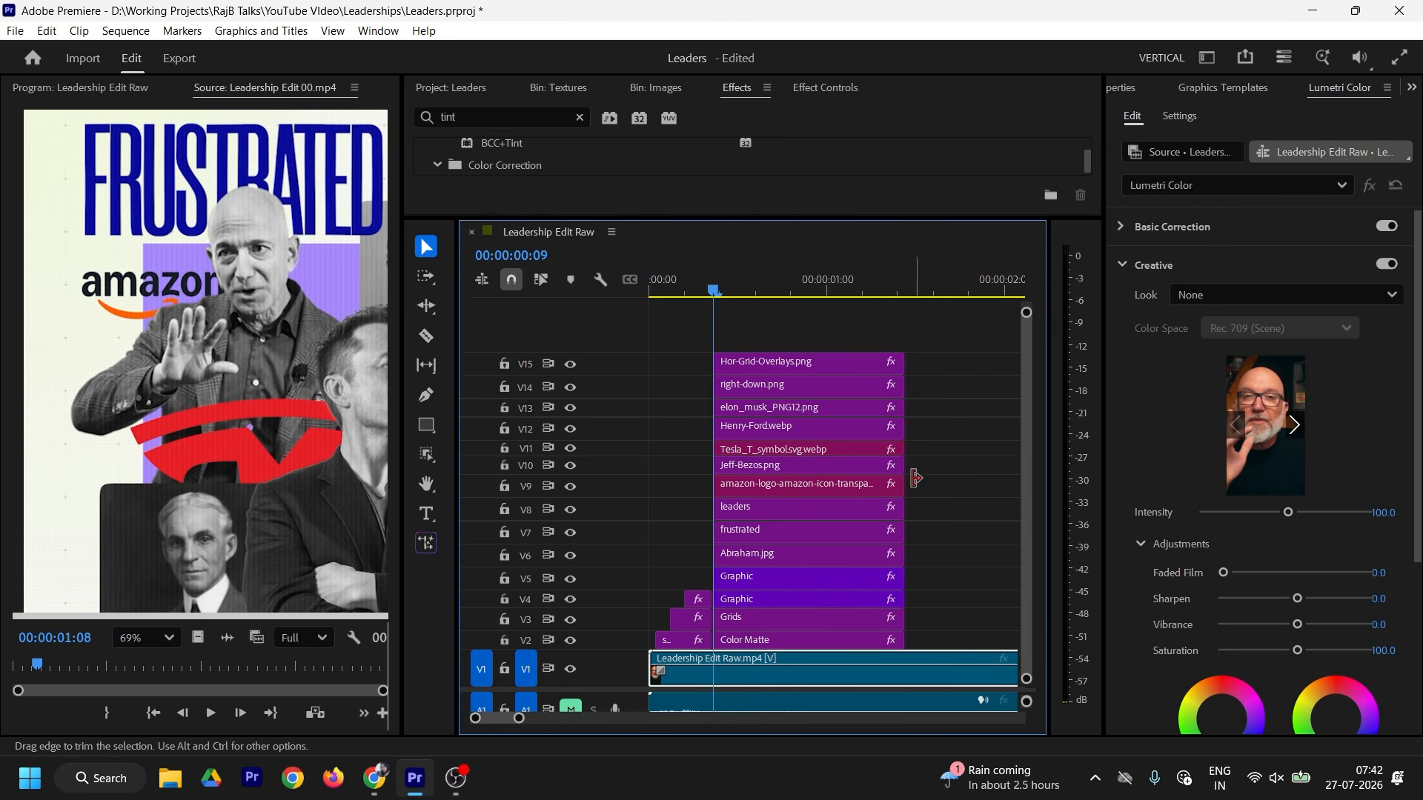
click(757, 407)
drag(729, 289, 765, 412)
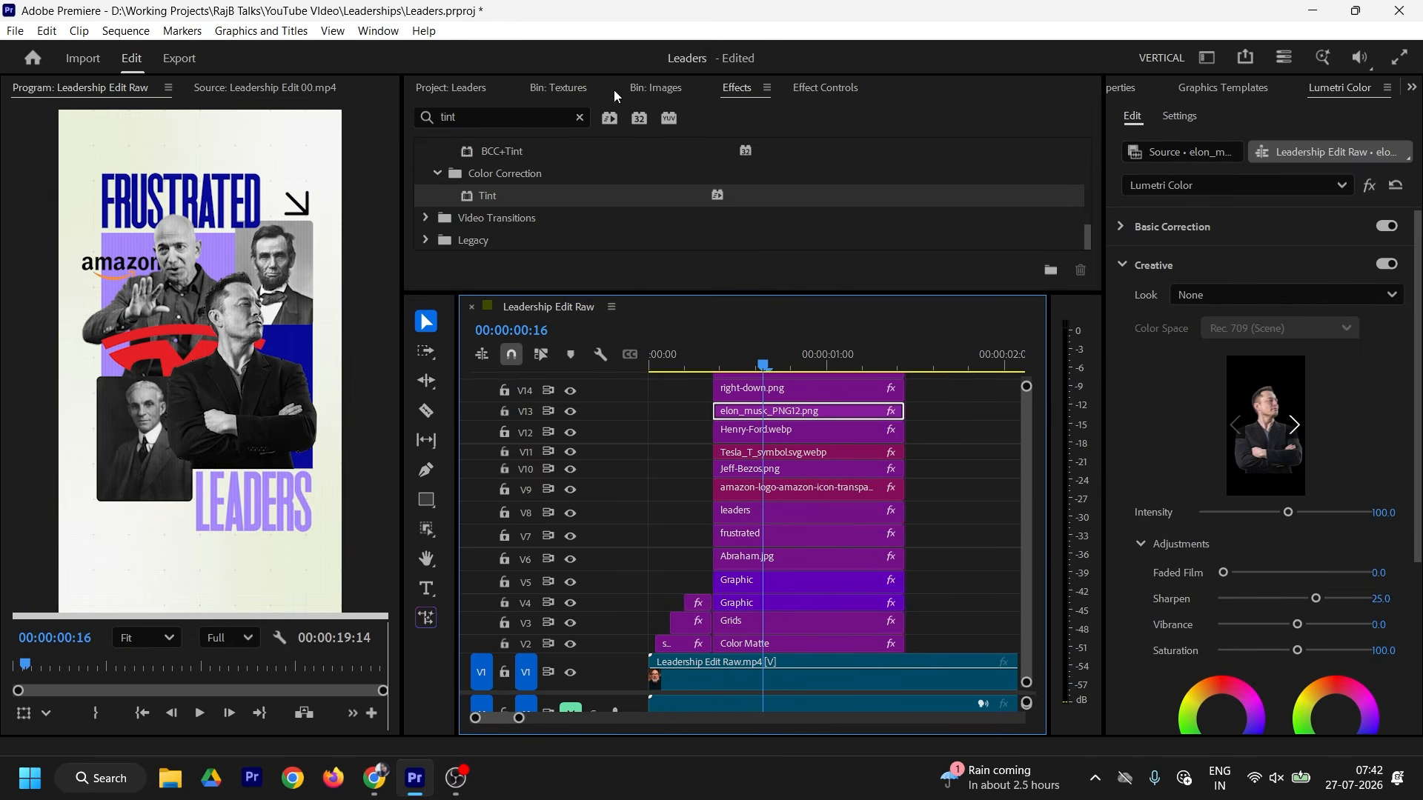
Step: Show the Elon Musk cutout's Effect Controls and enlarge the timeline to reveal all video tracks
click(825, 87)
scroll(1026, 200, down, 3)
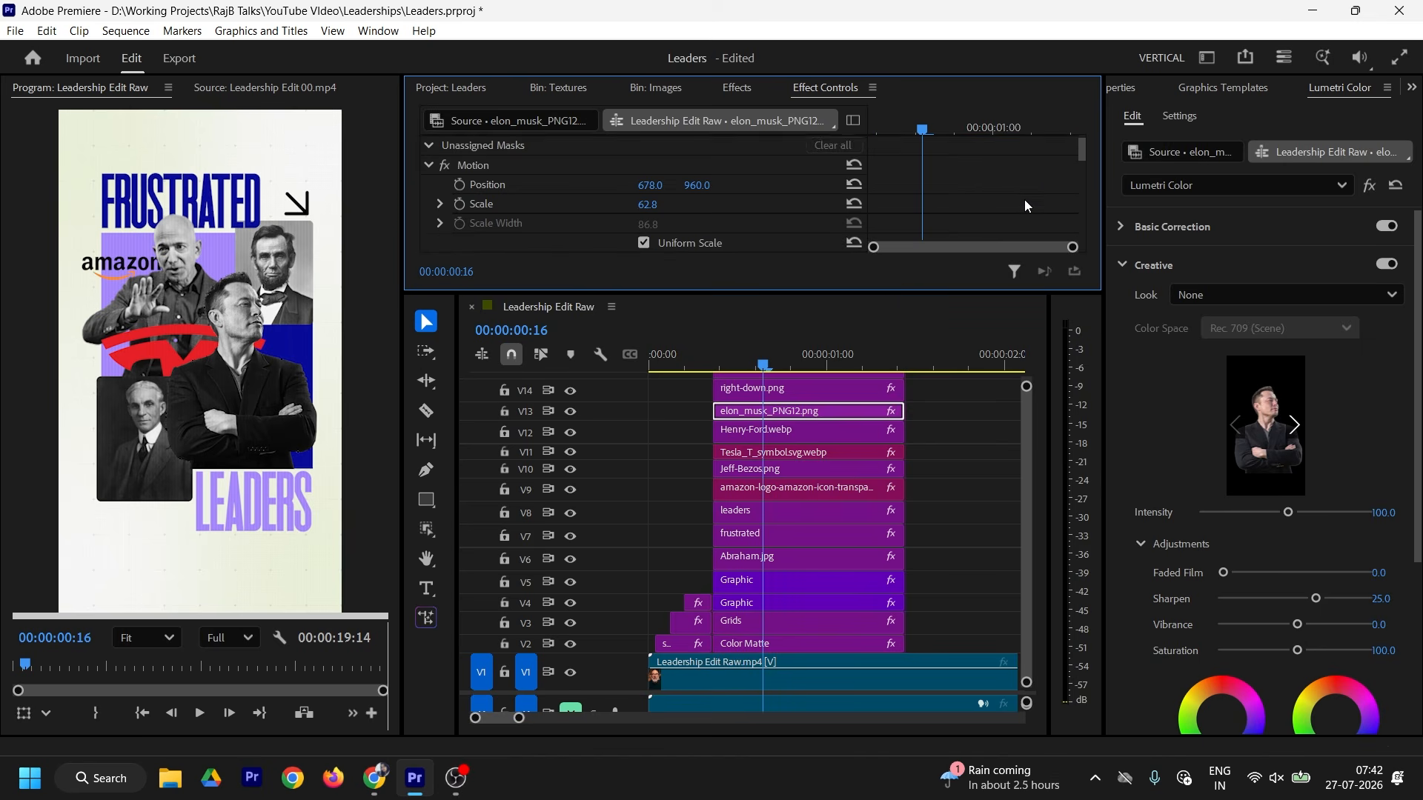
mouse_move(906, 293)
mouse_down()
mouse_move(908, 341)
mouse_move(910, 310)
mouse_up()
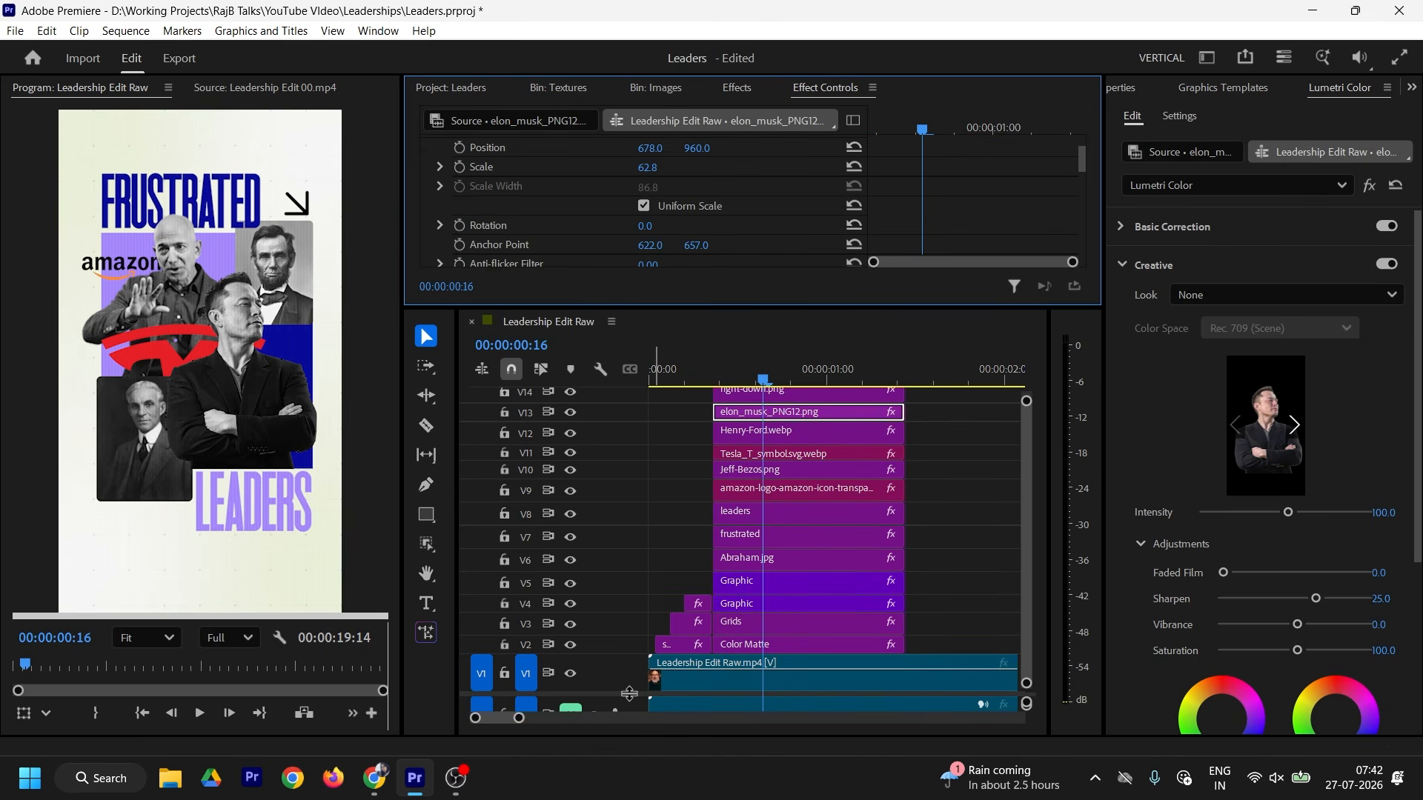
drag(629, 694, 629, 705)
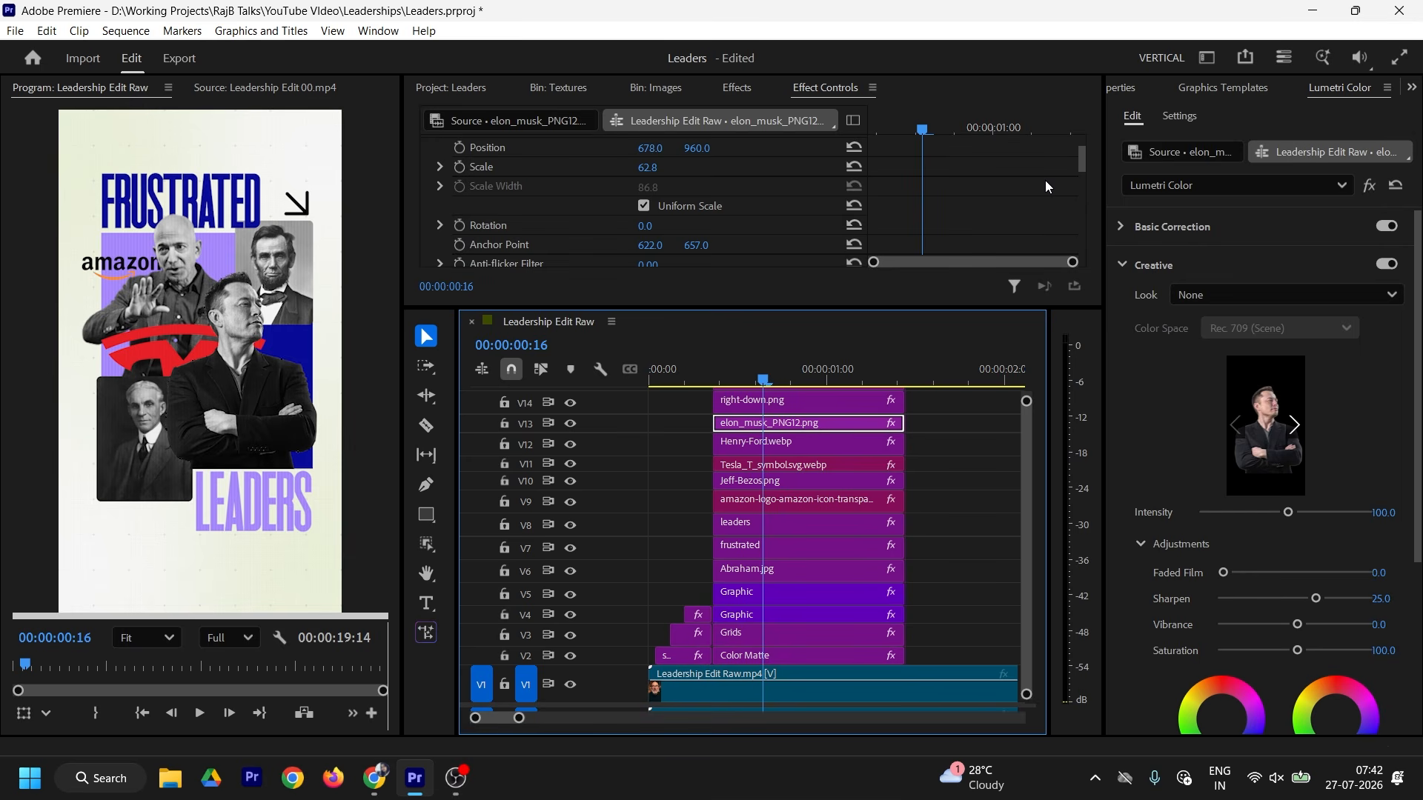
scroll(1045, 176, down, 2)
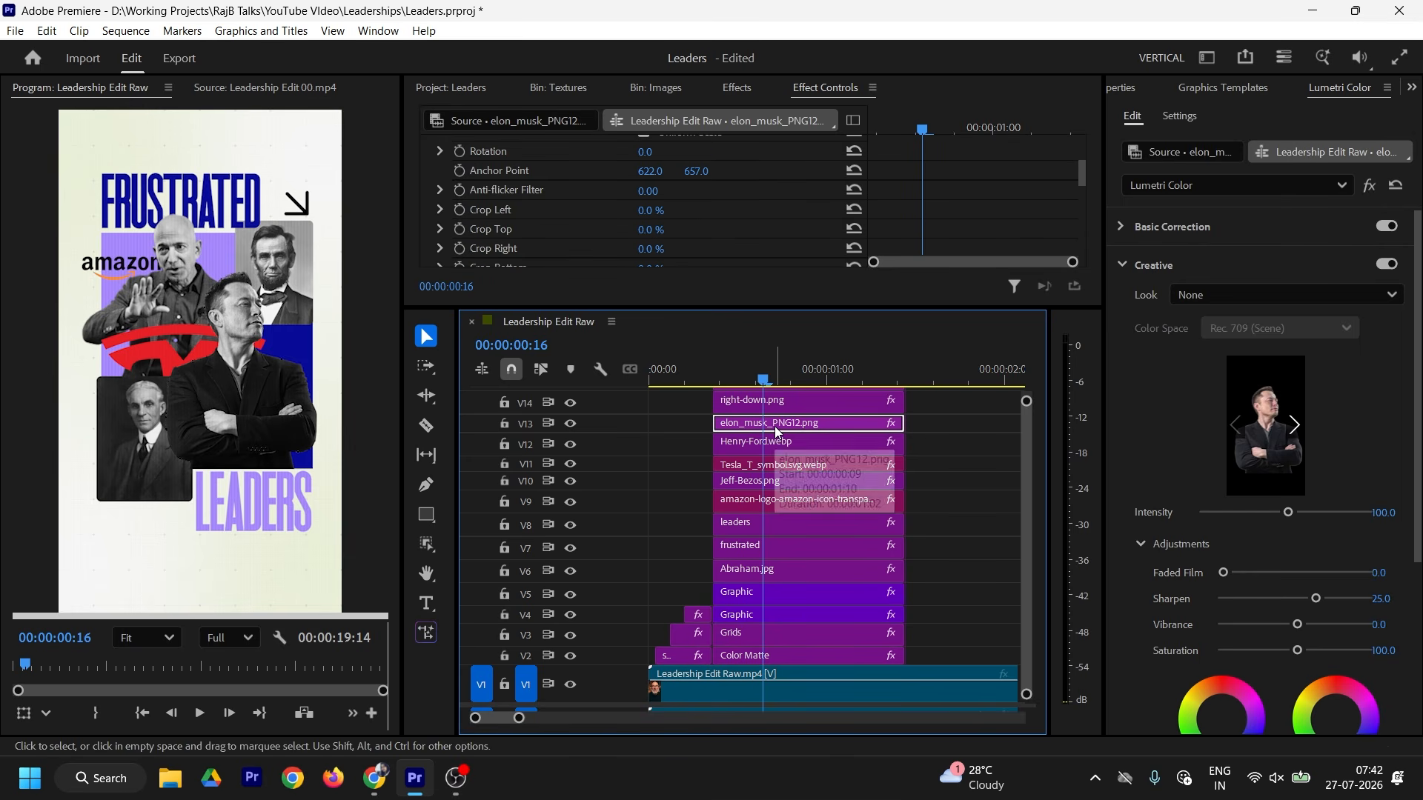
scroll(948, 191, down, 1)
scroll(949, 195, down, 1)
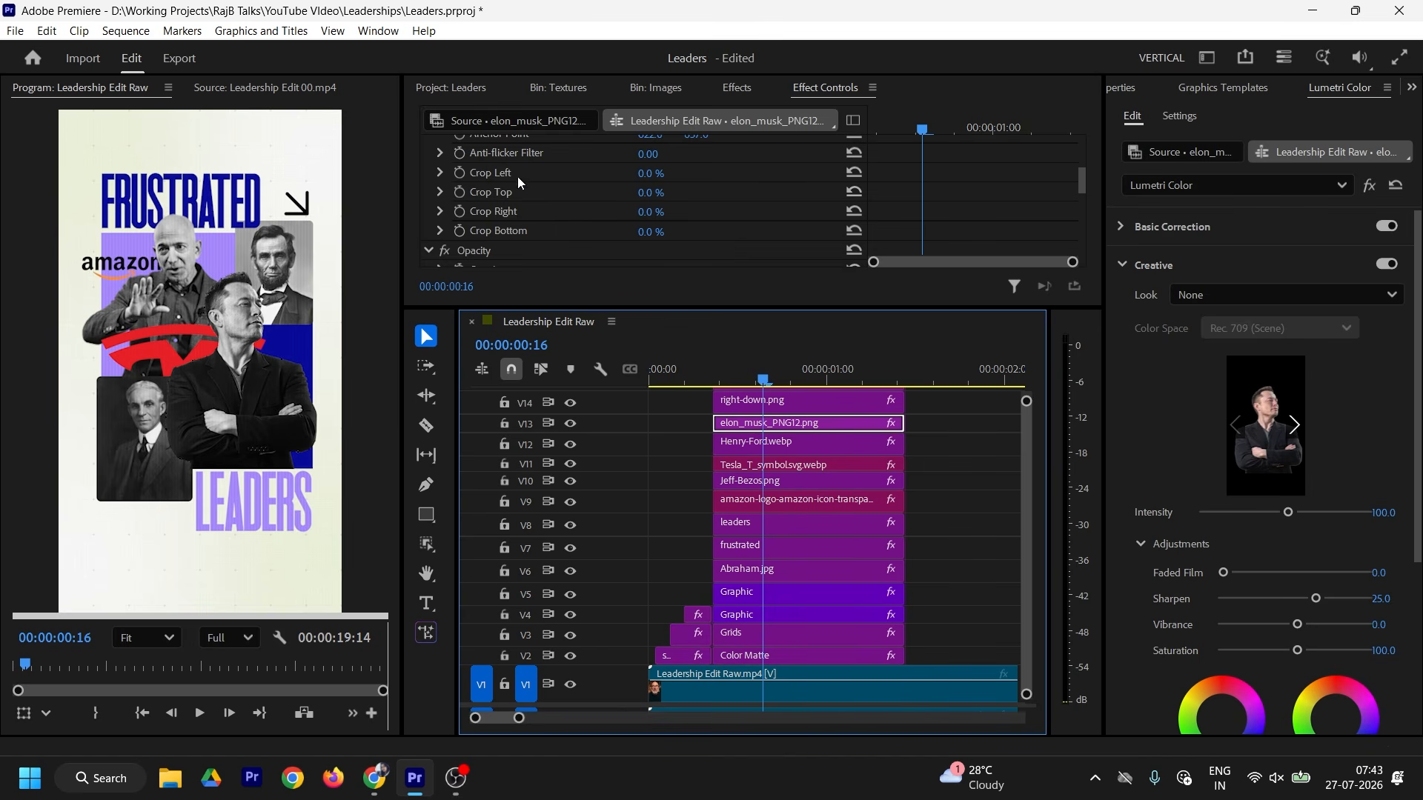
Step: Keyframe Crop Left from 100% at 00:00:00:09 down to 0%, with Ease In and Ease Out
click(460, 172)
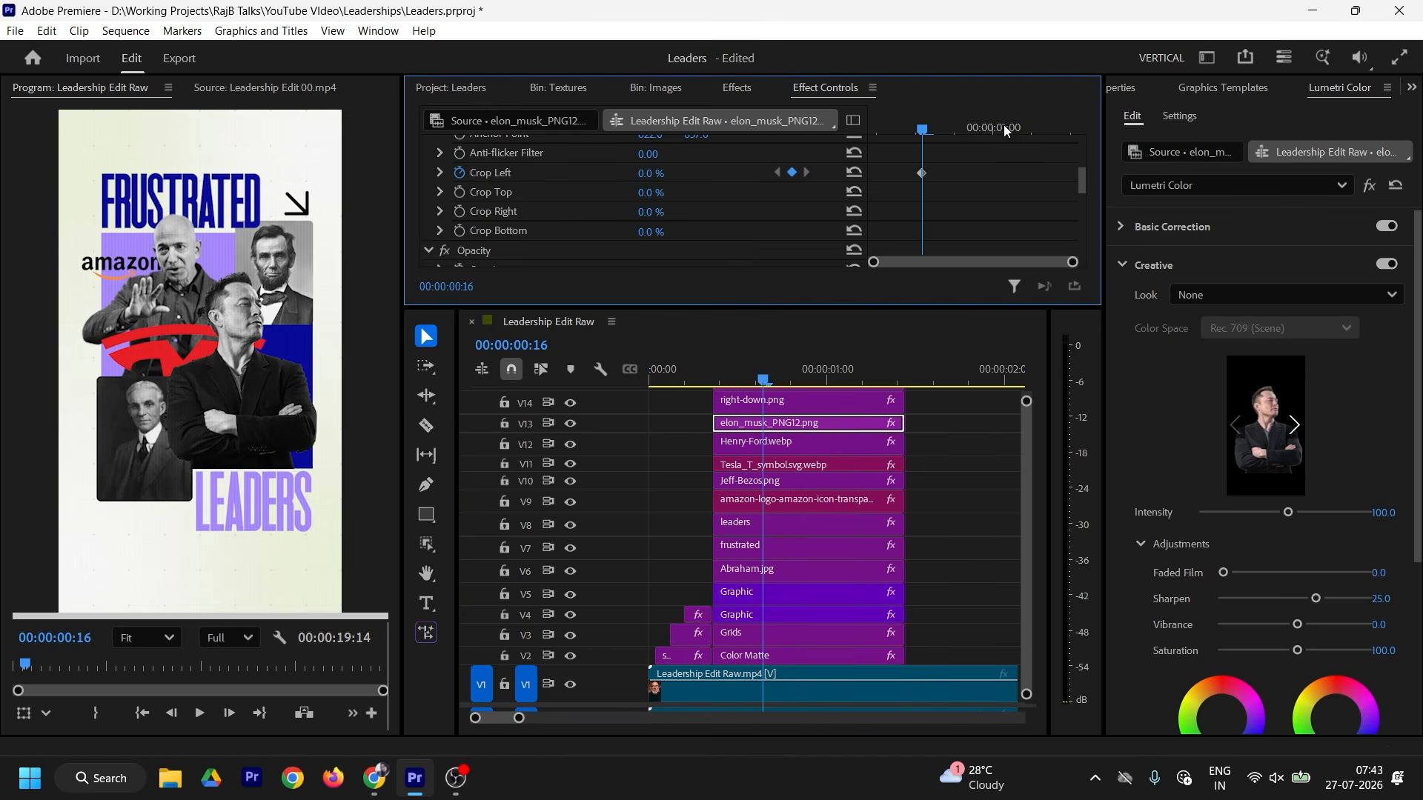
drag(921, 132, 873, 132)
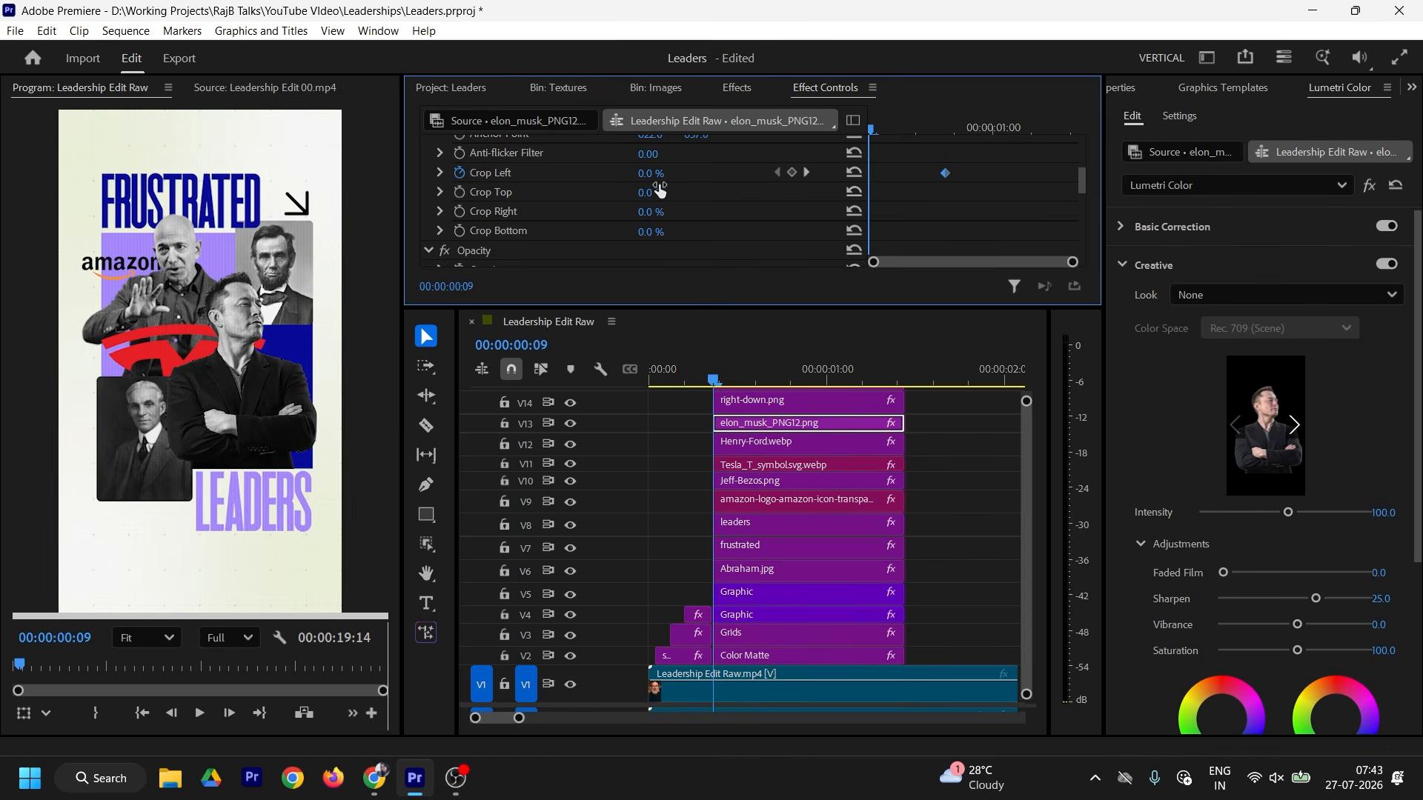
drag(650, 177, 763, 177)
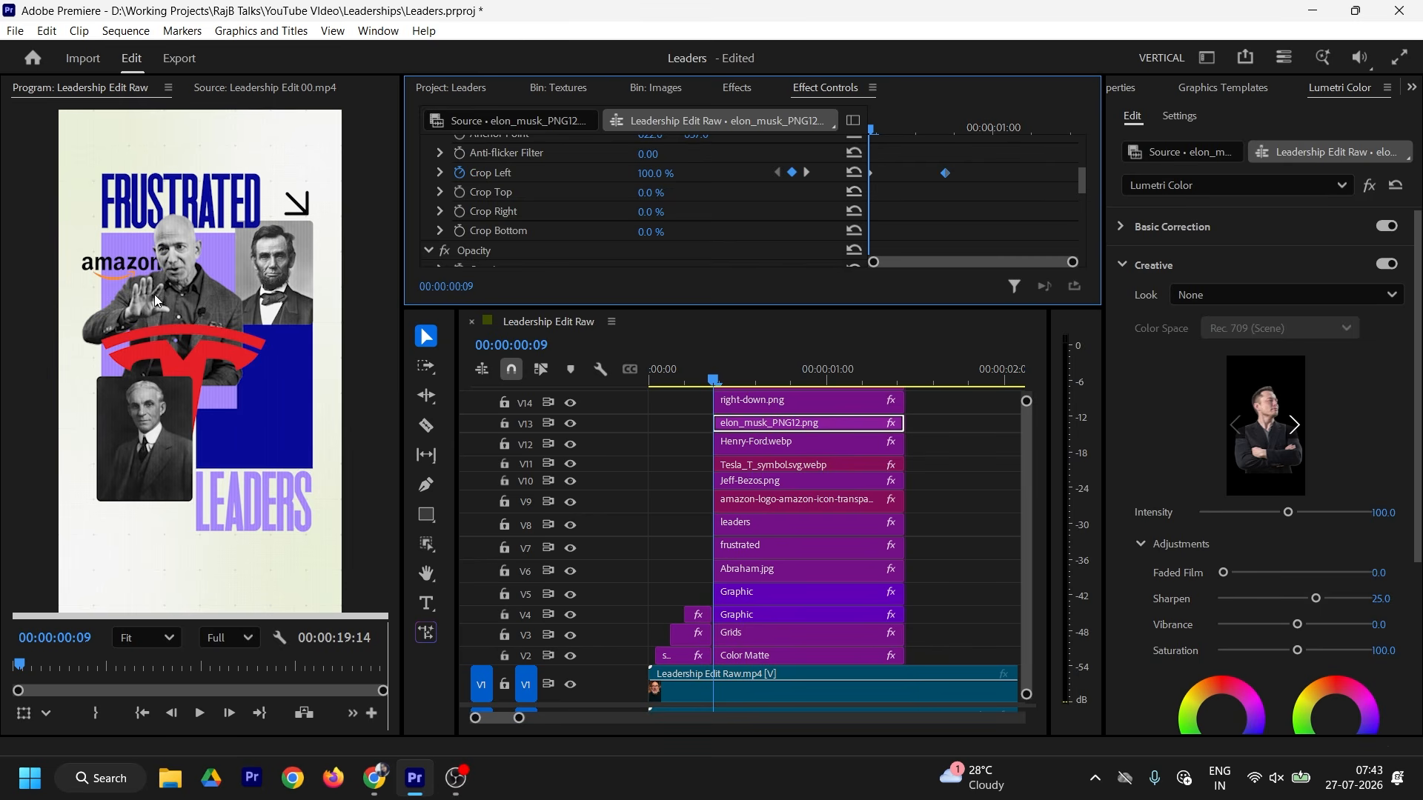
right_click(946, 174)
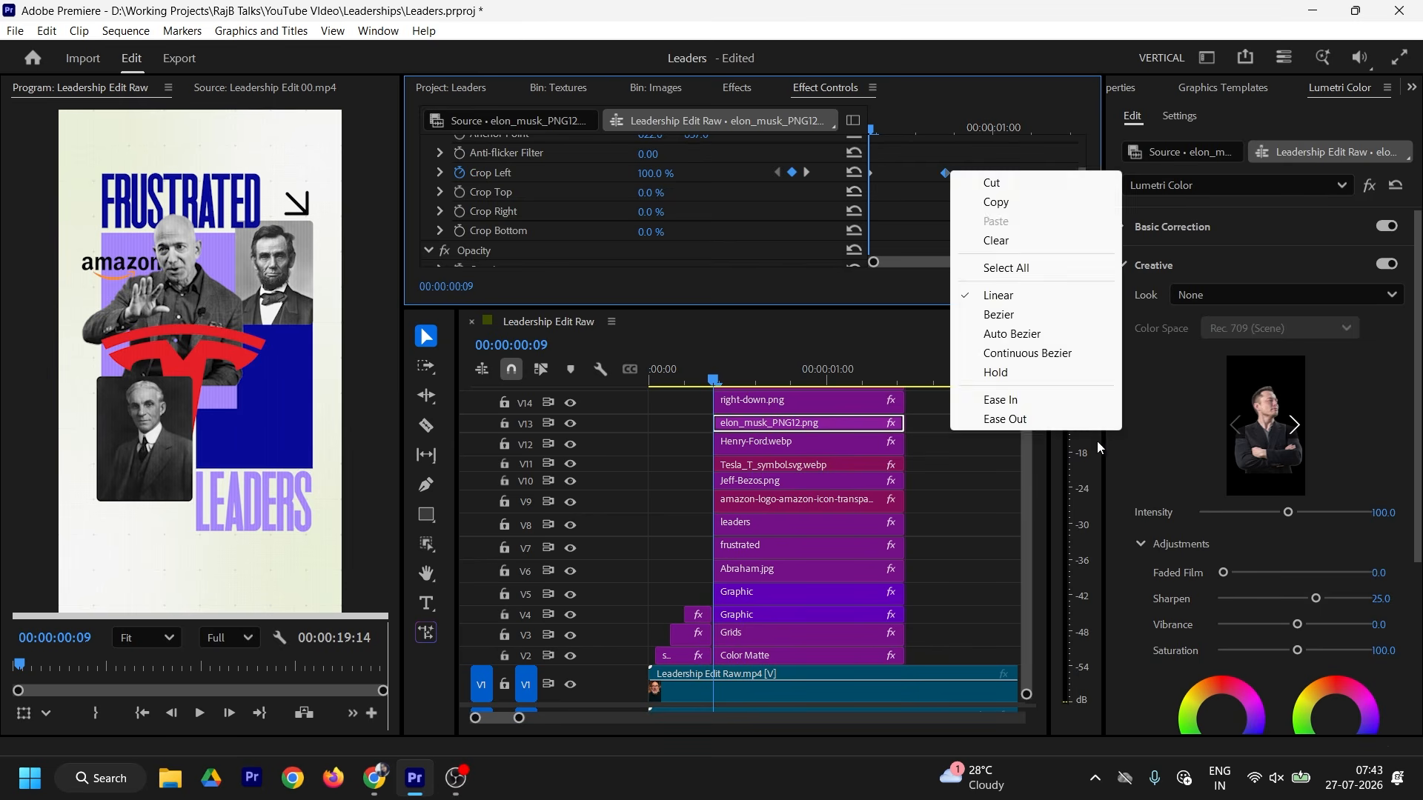
click(1026, 400)
right_click(873, 172)
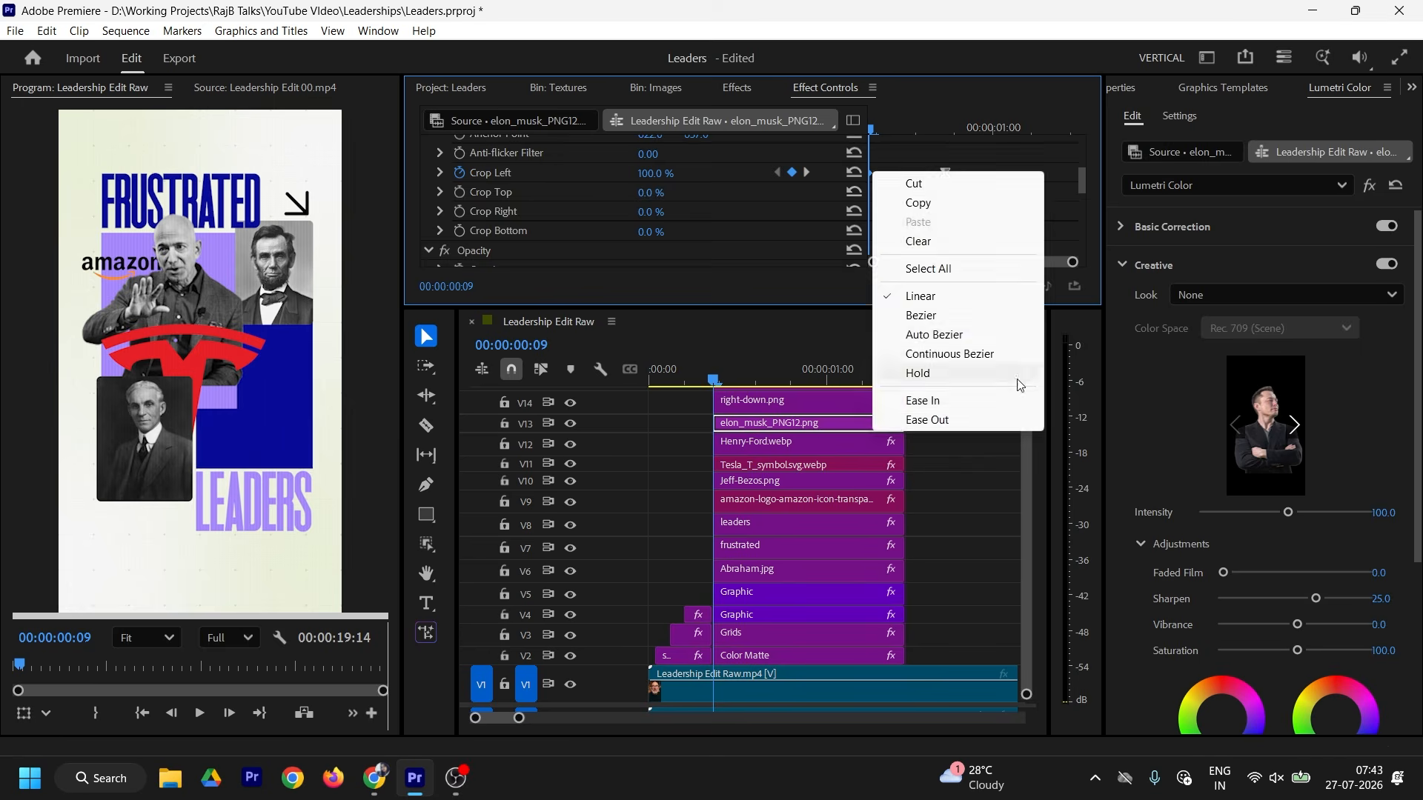
click(939, 416)
Step: Scrub through the Elon wipe-in to preview it, then select the main presenter clip
mouse_move(1083, 180)
mouse_down()
mouse_move(1083, 203)
mouse_move(1081, 181)
mouse_up()
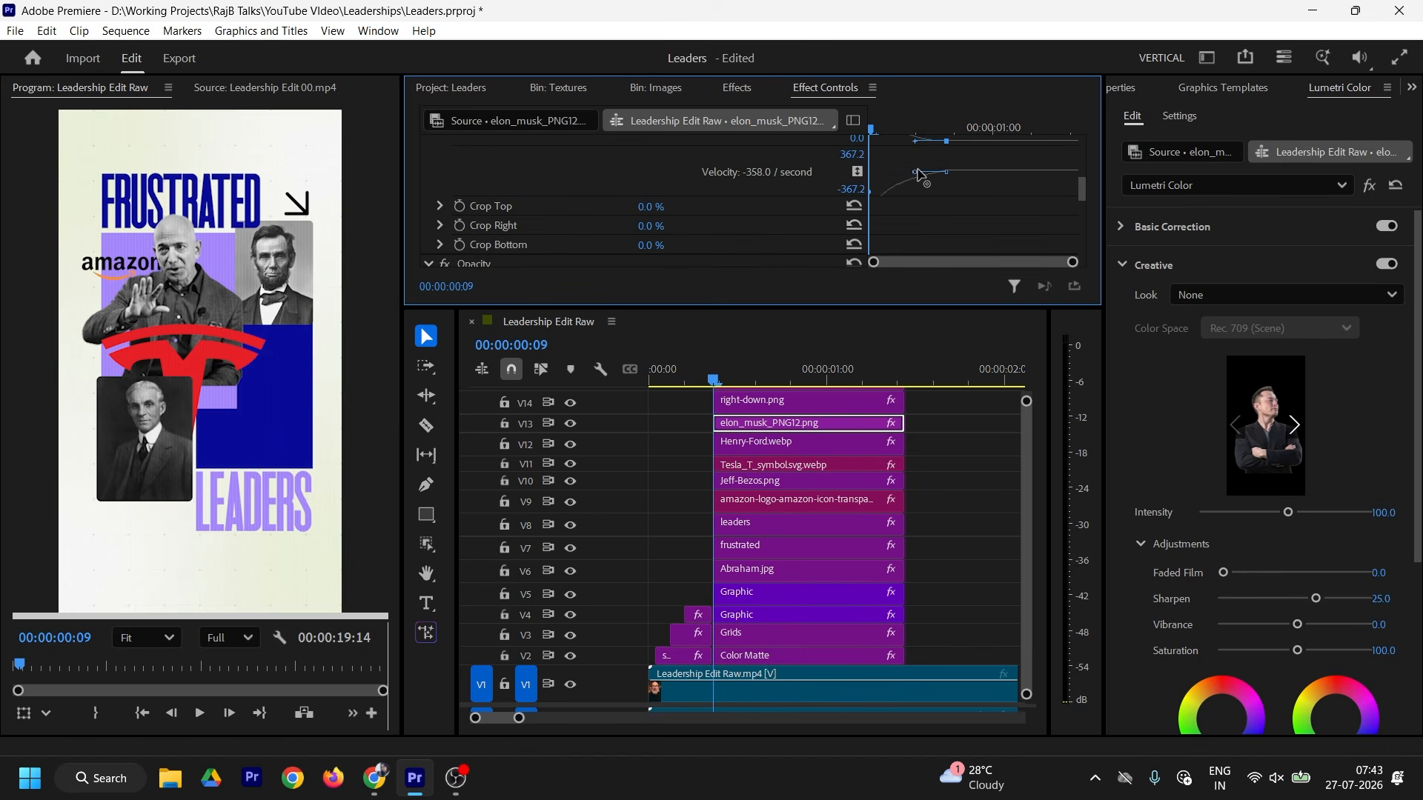
click(723, 381)
drag(724, 383, 761, 385)
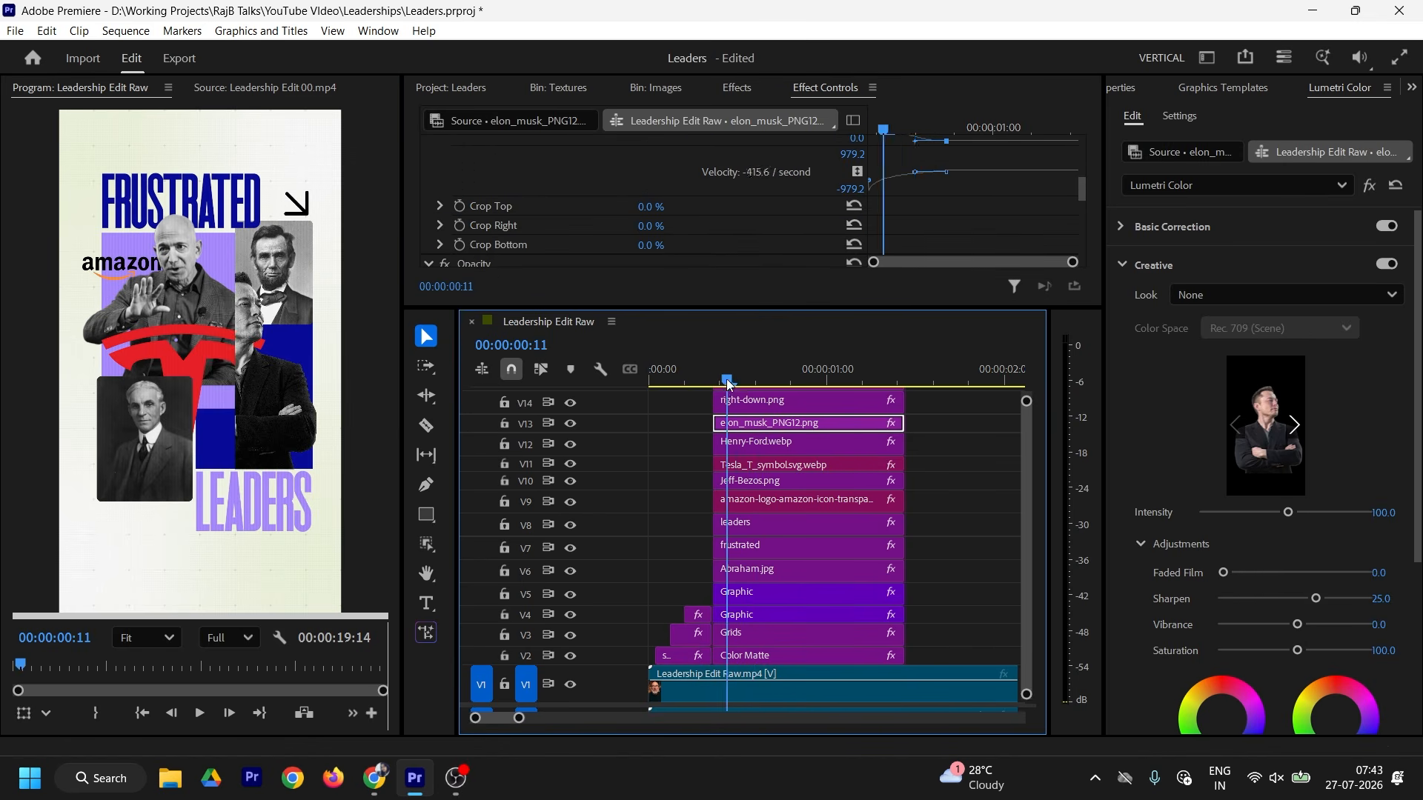
click(779, 688)
drag(940, 307, 877, 319)
Step: Apply easing to the Henry Ford cutout's crop keyframe
click(838, 441)
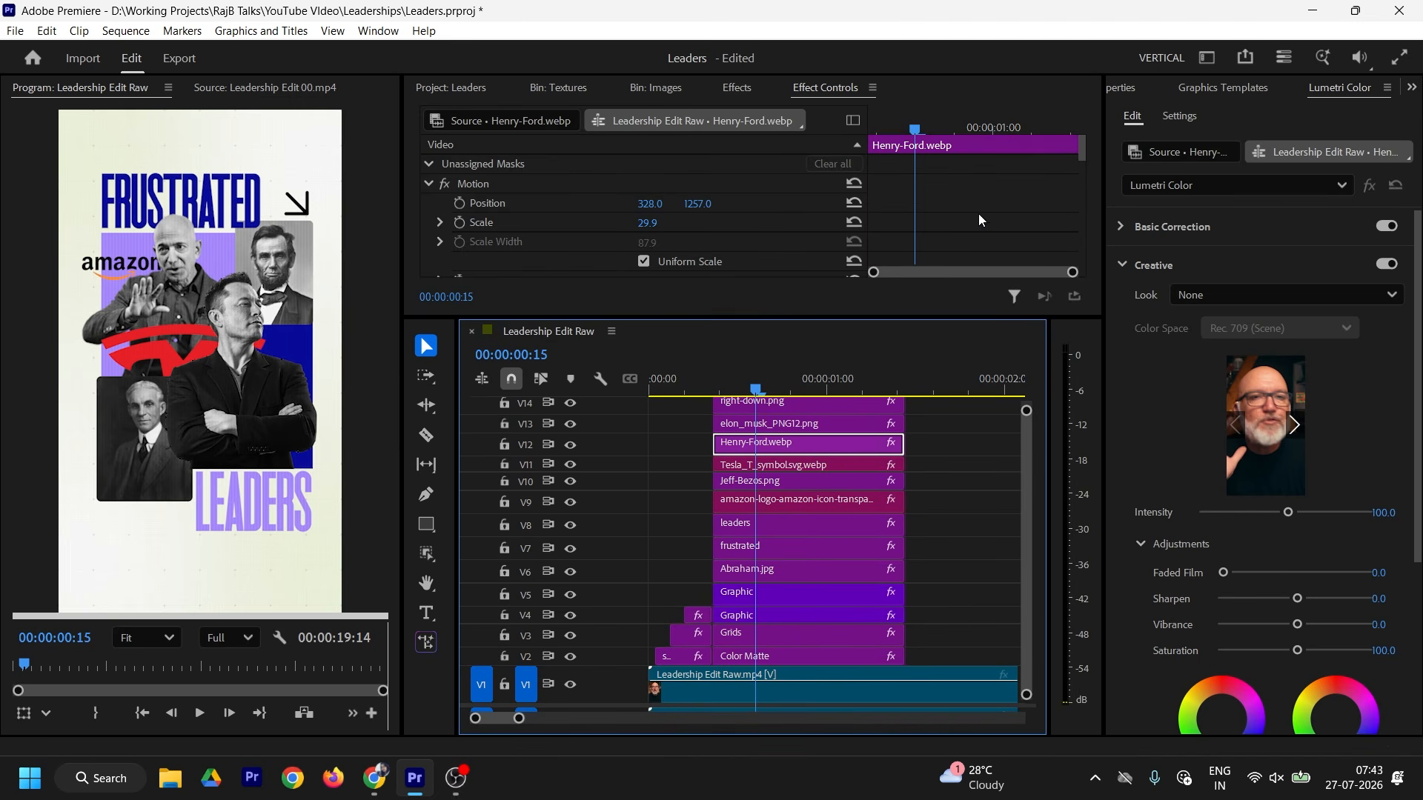
scroll(741, 215, down, 5)
right_click(938, 175)
click(1023, 407)
Step: Keyframe Jeff Bezos's Crop Top from 100% at the start down to 0%
click(440, 174)
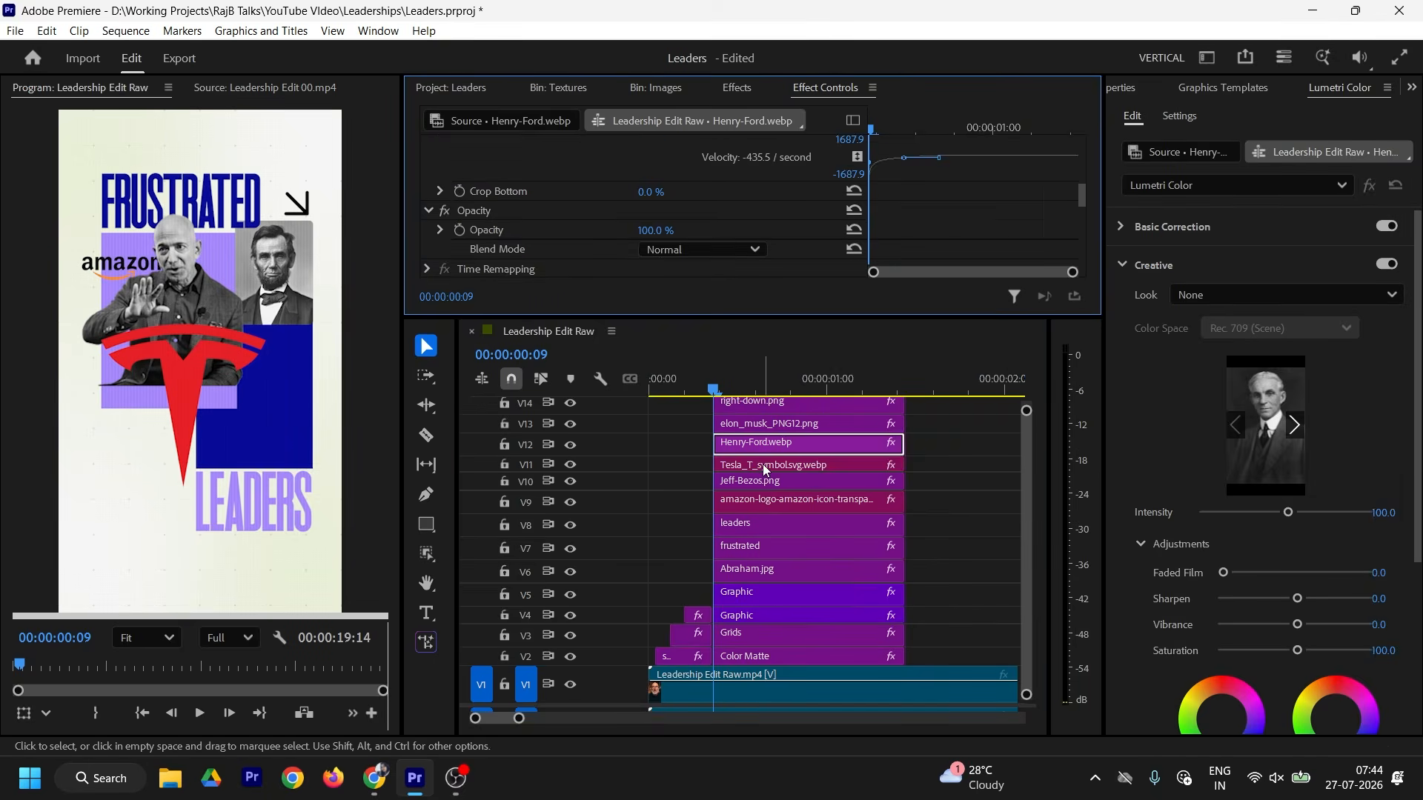
click(766, 481)
scroll(741, 215, down, 4)
click(460, 210)
drag(871, 211, 984, 211)
drag(653, 210, 815, 210)
Step: Ease the Abraham portrait's Crop Bottom keyframes
click(748, 525)
click(749, 570)
scroll(741, 215, down, 4)
right_click(1023, 194)
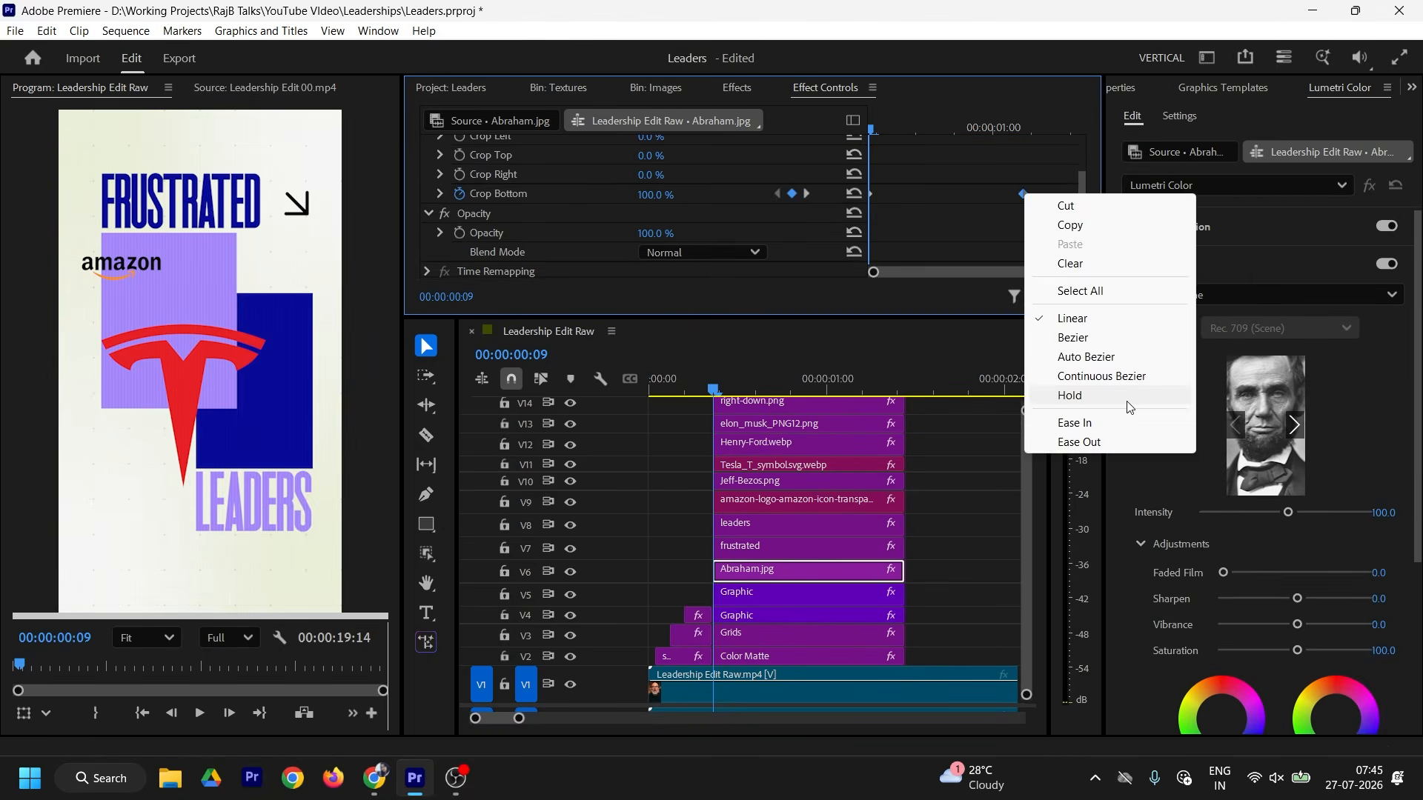
click(1112, 423)
click(440, 194)
Step: Keyframe the V4 purple graphic's Crop Right so it starts fully cropped
click(750, 593)
click(750, 616)
click(459, 239)
drag(962, 130, 871, 130)
drag(653, 239, 815, 239)
click(440, 238)
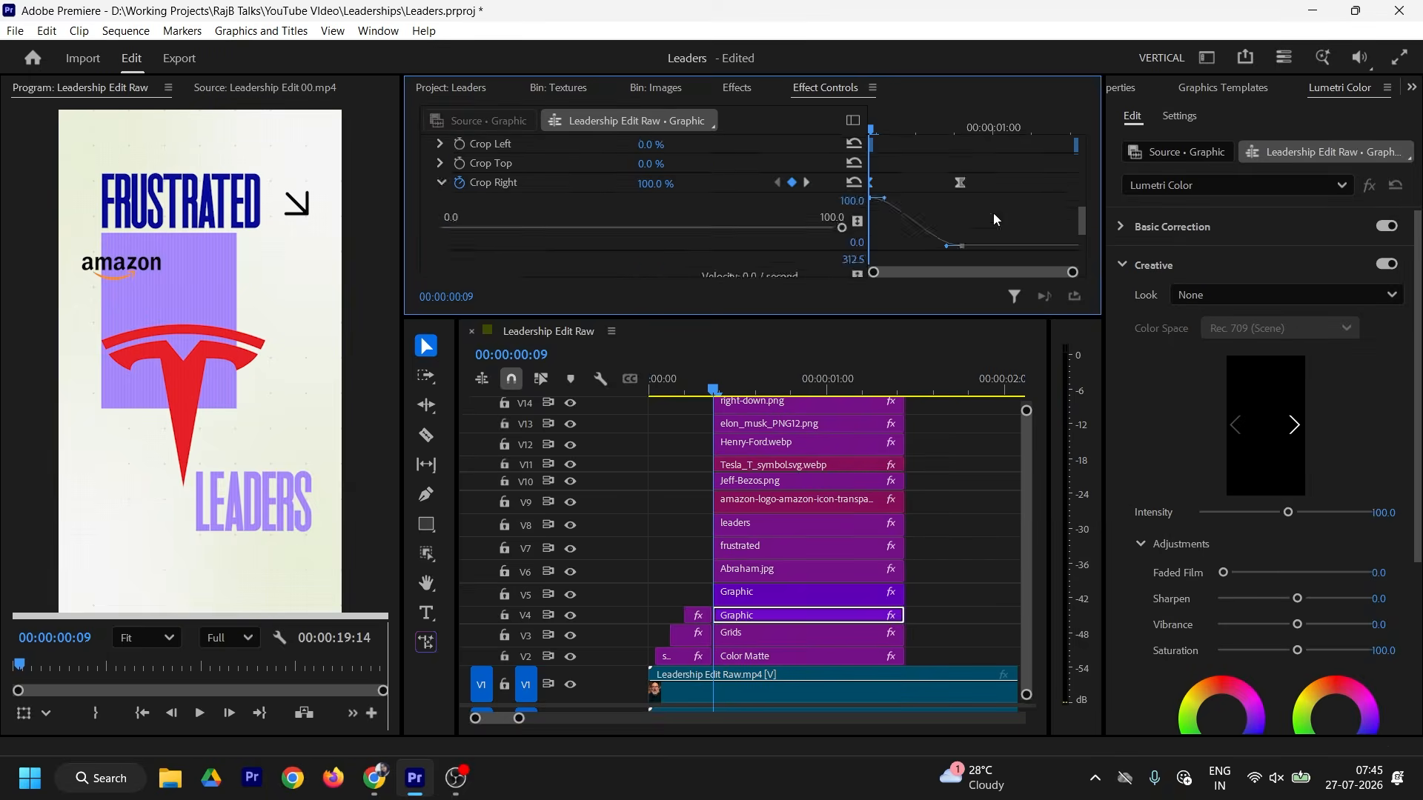
Step: Set the V5 purple graphic's Crop Left to 100% at the start and ease its keyframes
click(750, 593)
drag(652, 200, 815, 200)
click(439, 199)
drag(937, 194, 916, 193)
click(717, 390)
Step: Play the reveals, then compare with the Leadership Edit 00.mp4 reference at 00:00:01:00
key(space)
key(space)
click(715, 346)
drag(827, 318, 827, 252)
key(space)
key(space)
click(260, 89)
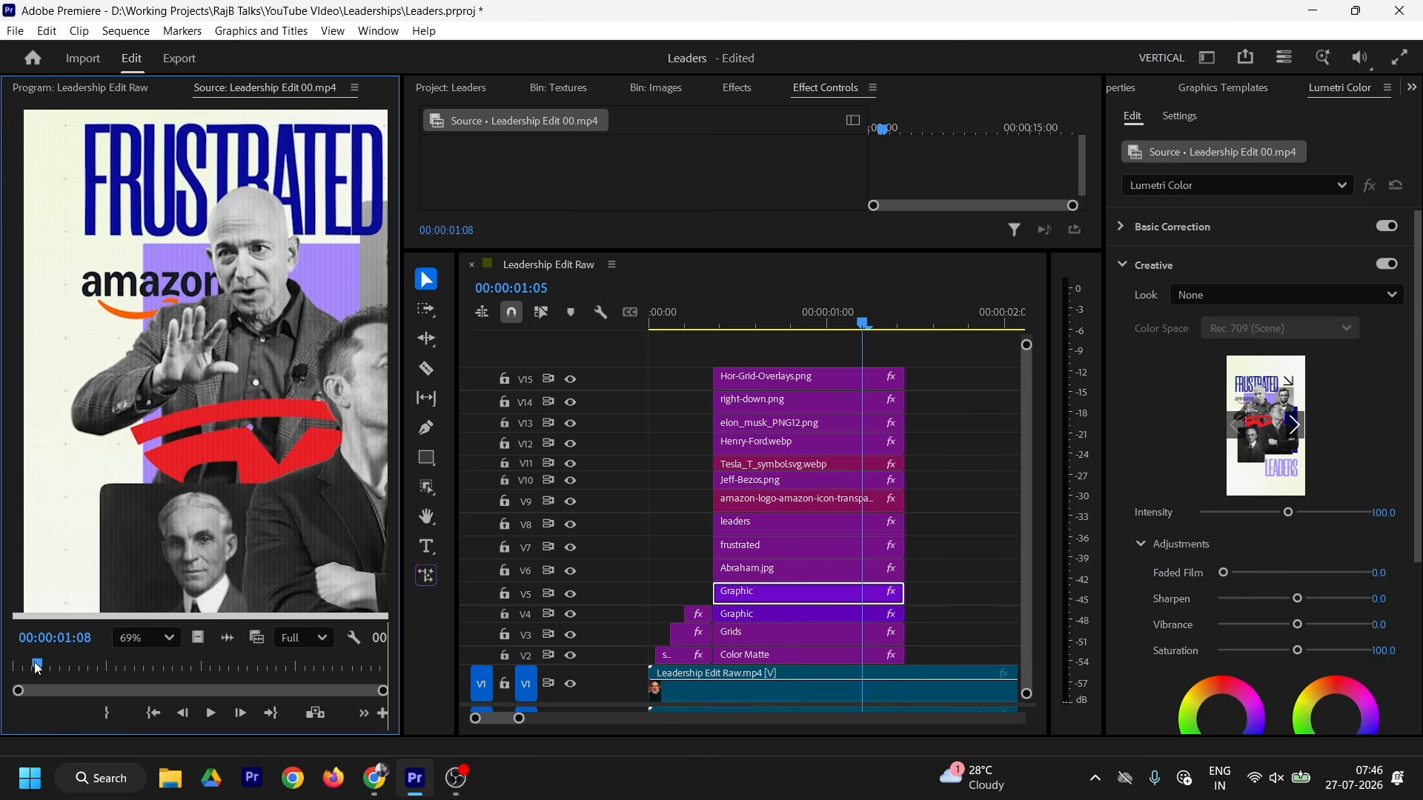
drag(37, 665, 31, 667)
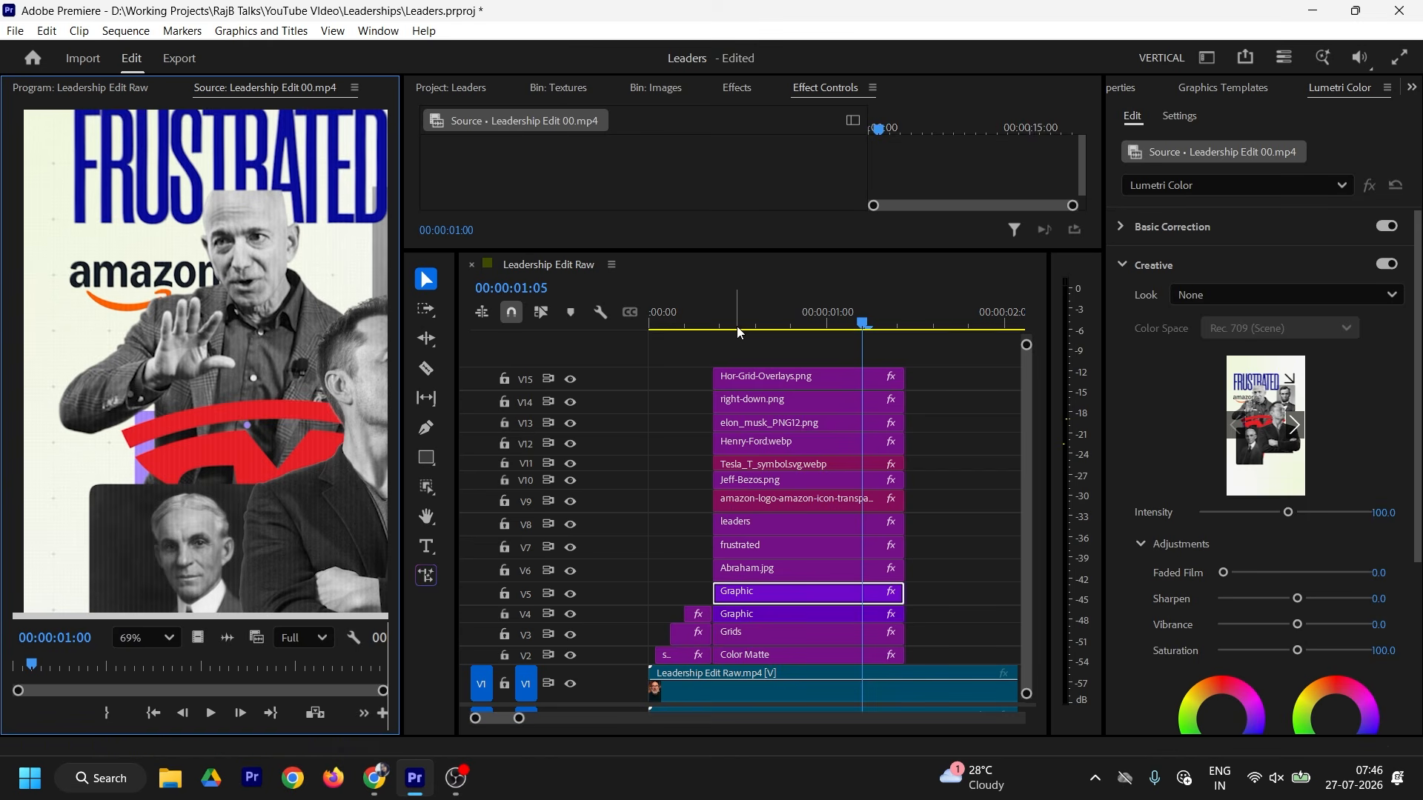
key(shift+1)
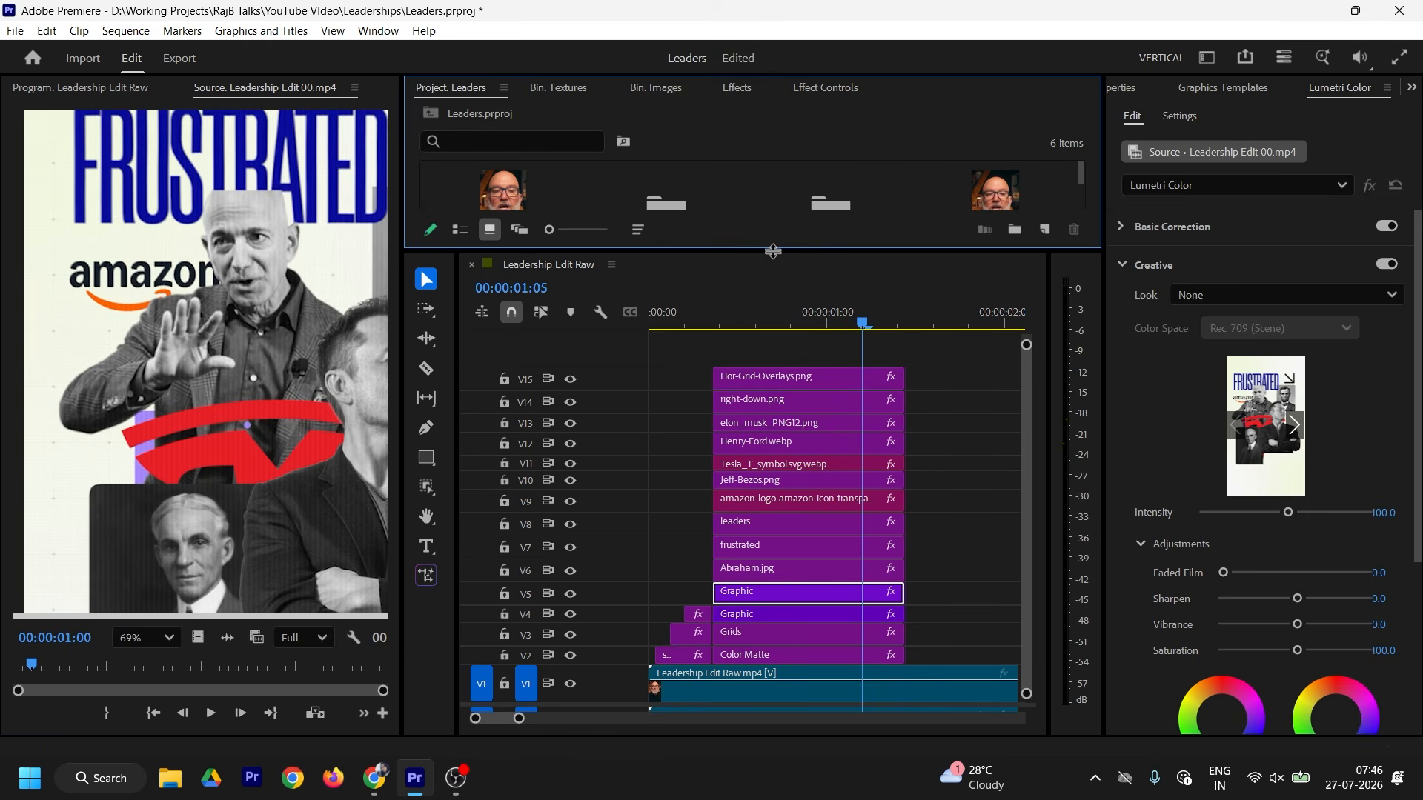
Step: Create a new 1080×1920 Adjustment Layer in the Project bin
drag(773, 251, 775, 338)
scroll(801, 266, down, 1)
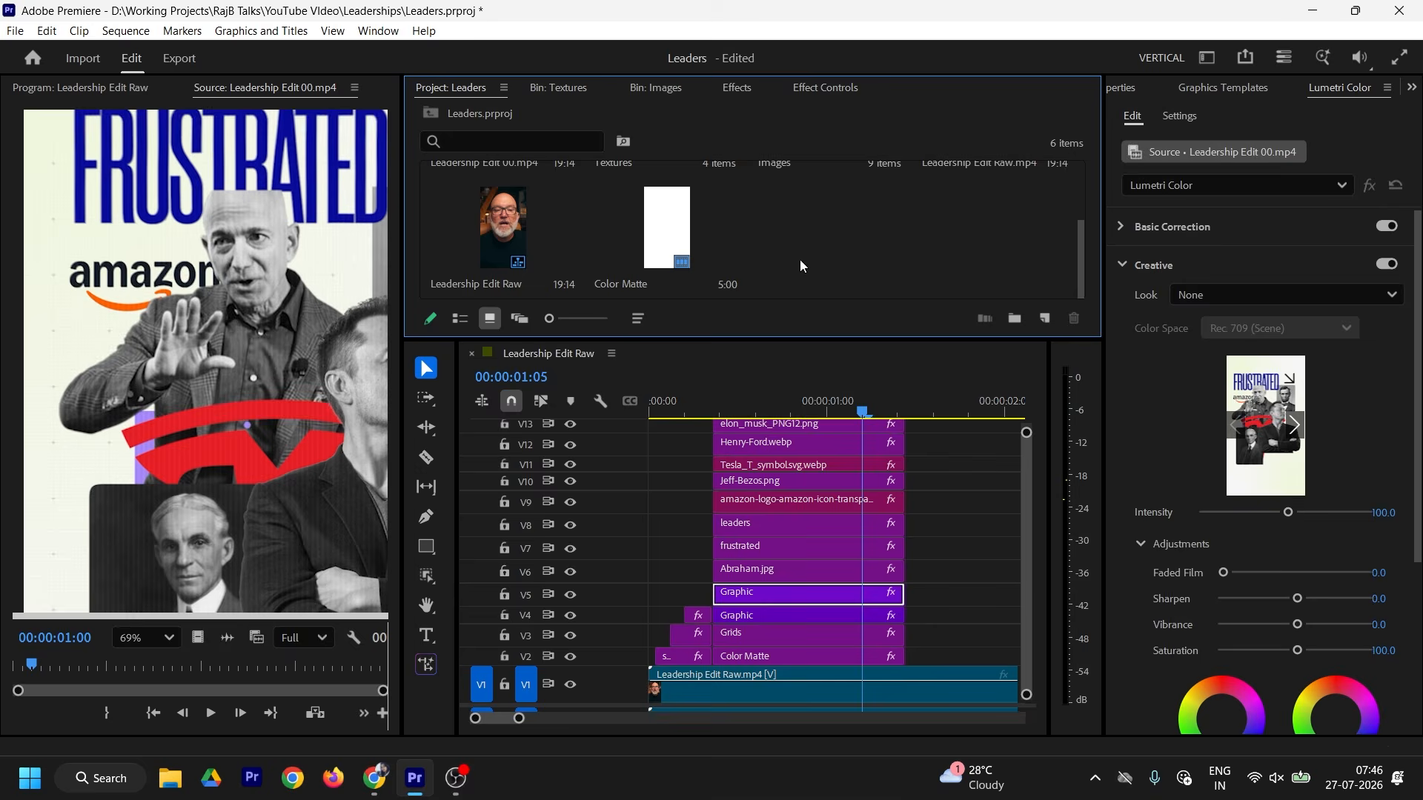
right_click(886, 224)
mouse_move(956, 297)
click(1185, 354)
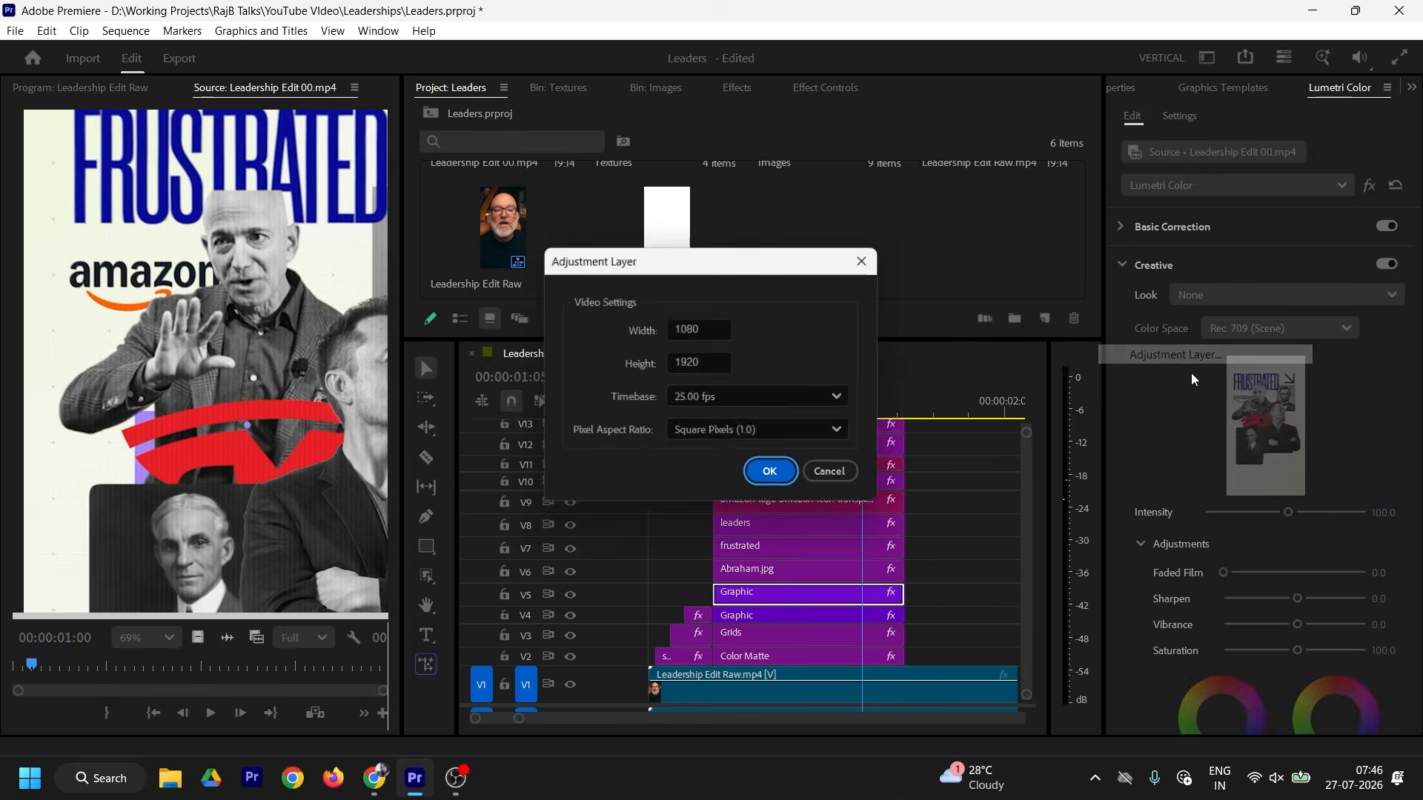
key(Return)
Step: Place the Adjustment Layer on new top track V16, trimmed to match the collage clips
drag(851, 340, 882, 257)
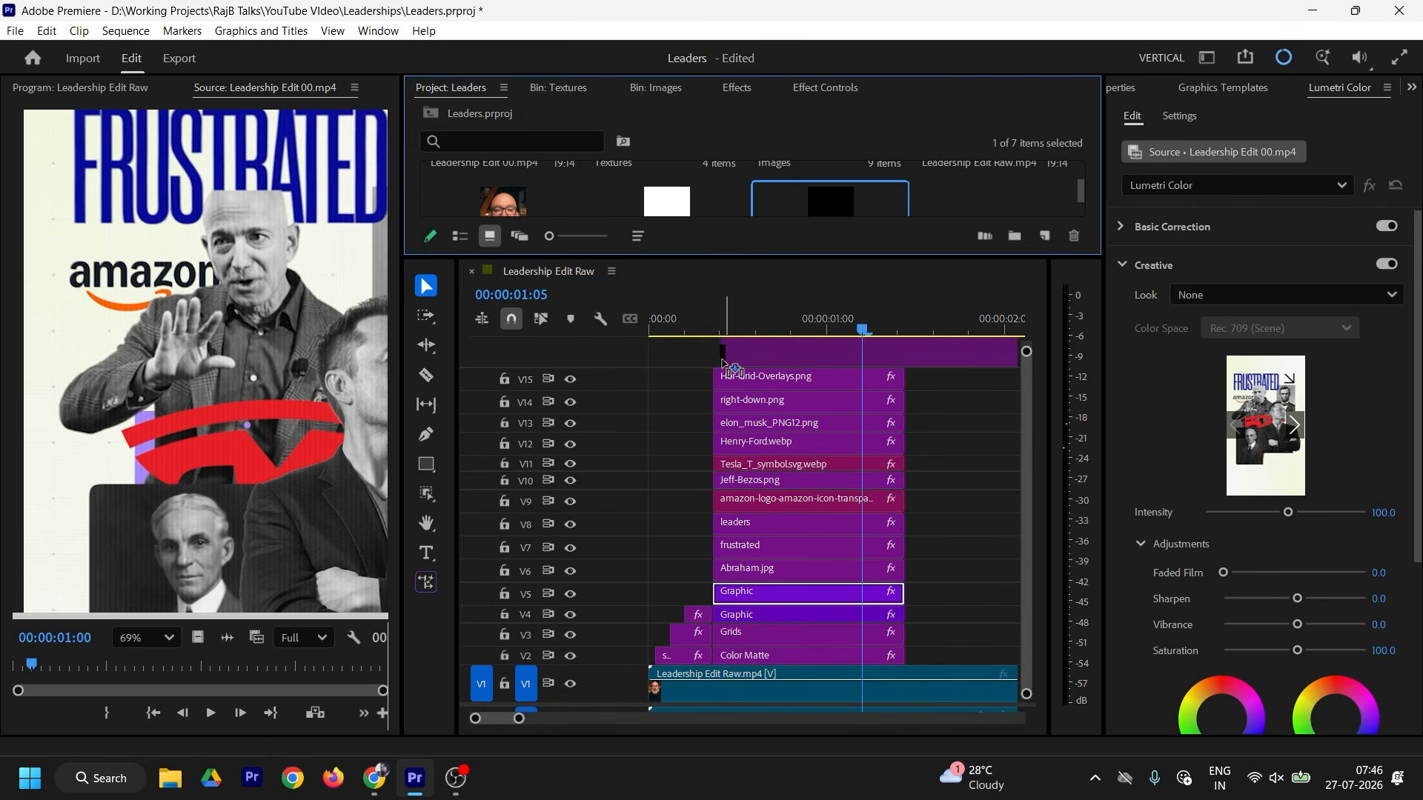
click(905, 290)
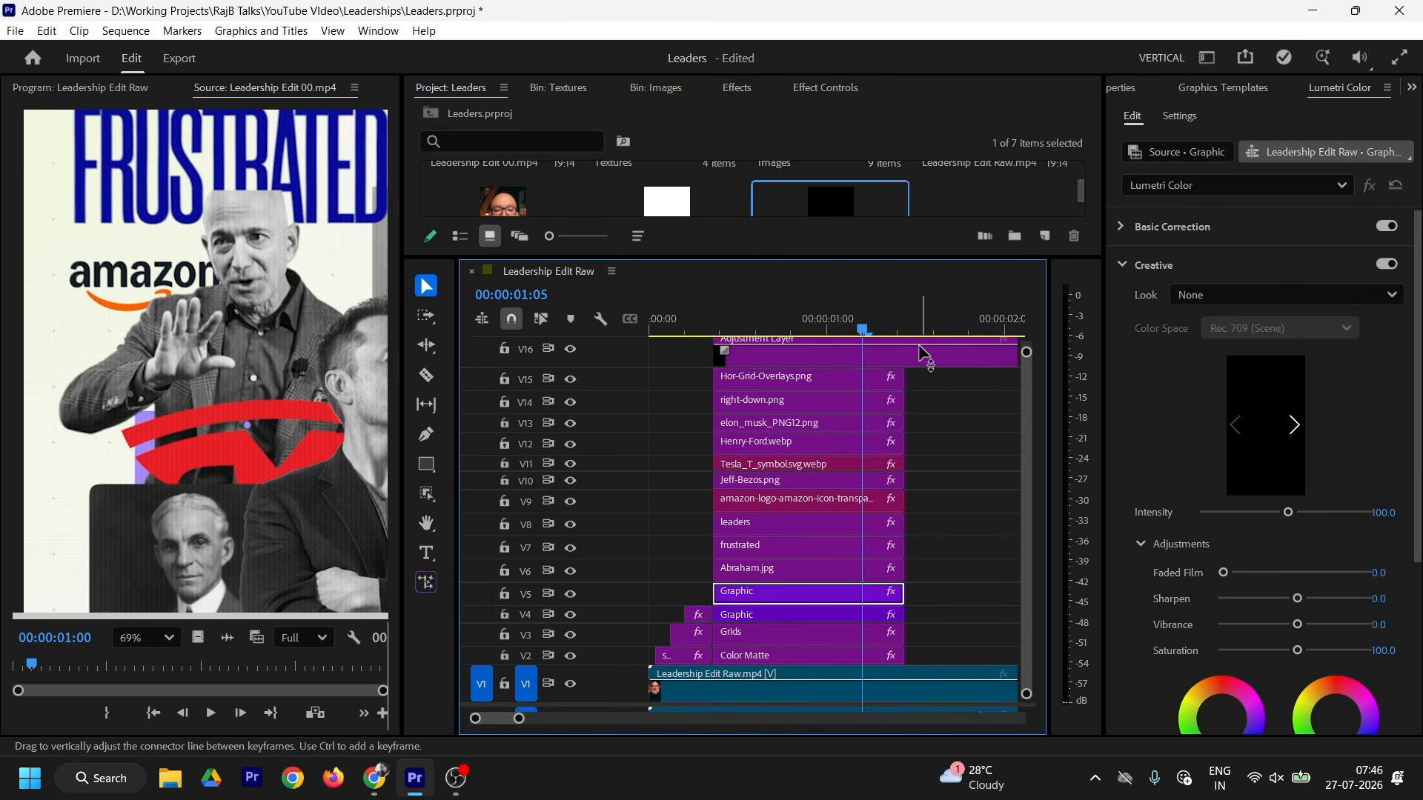
drag(1016, 357, 904, 357)
drag(630, 257, 630, 234)
drag(616, 332, 616, 354)
click(816, 360)
Step: Search the Effects library for 'trans', then show the adjustment layer's Effect Controls
click(742, 88)
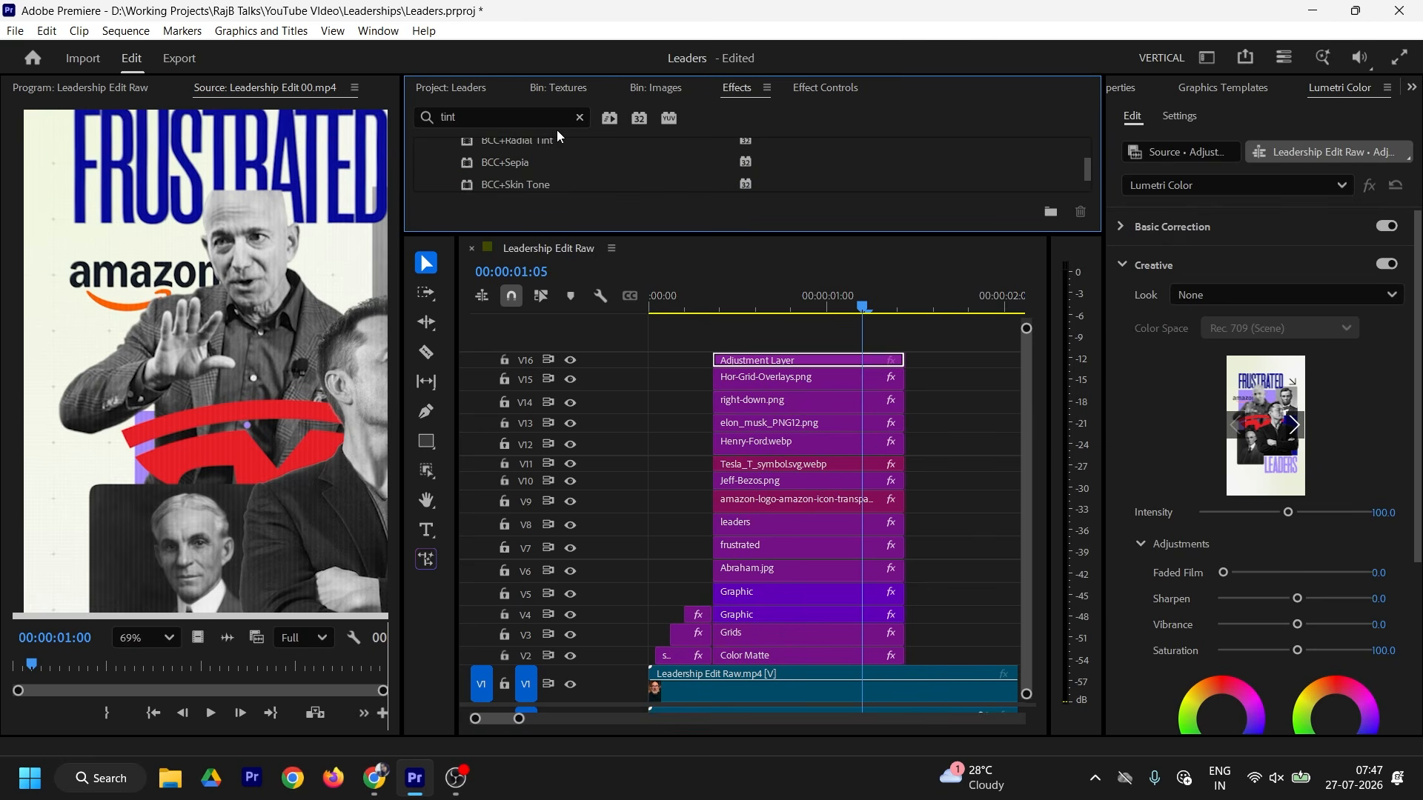
click(507, 114)
text(tra)
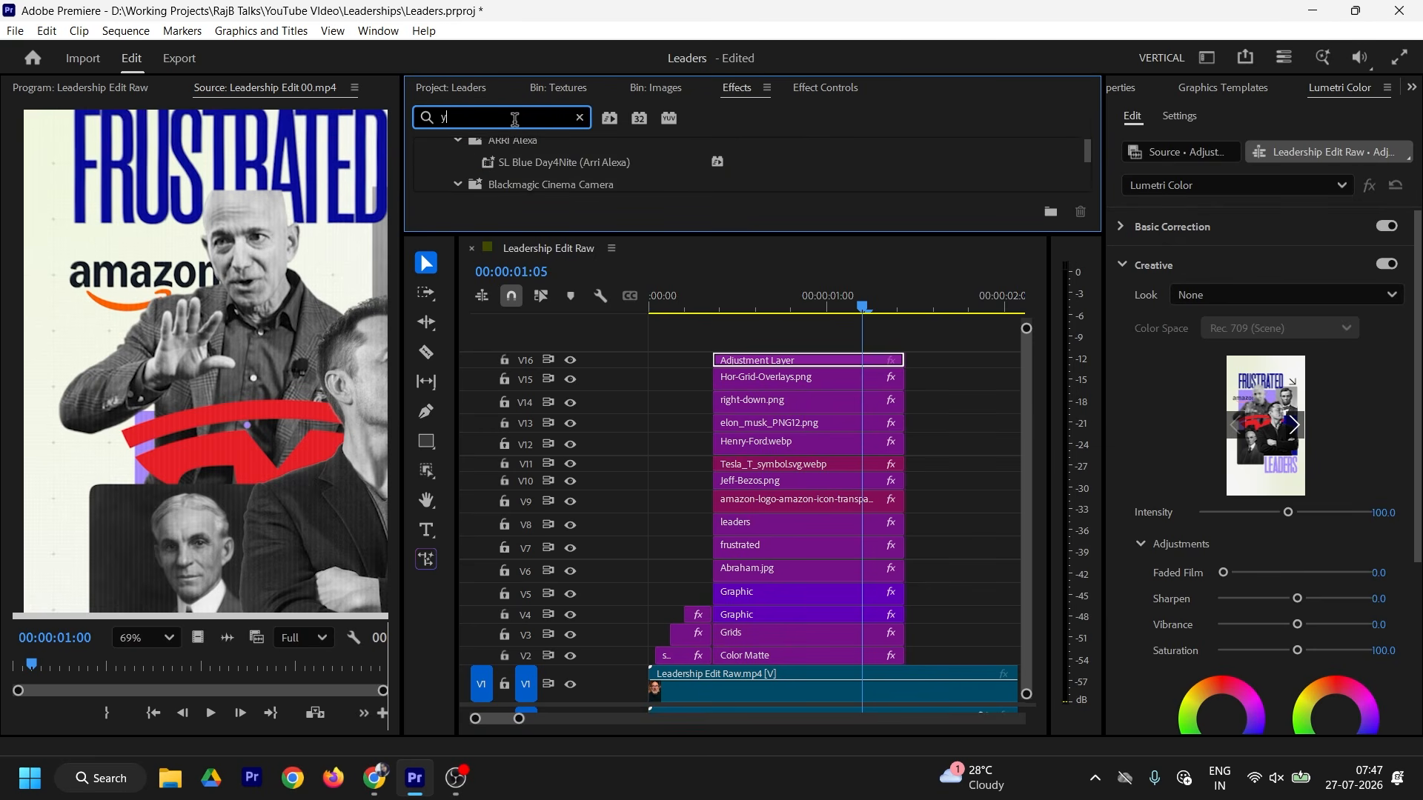
text(ns)
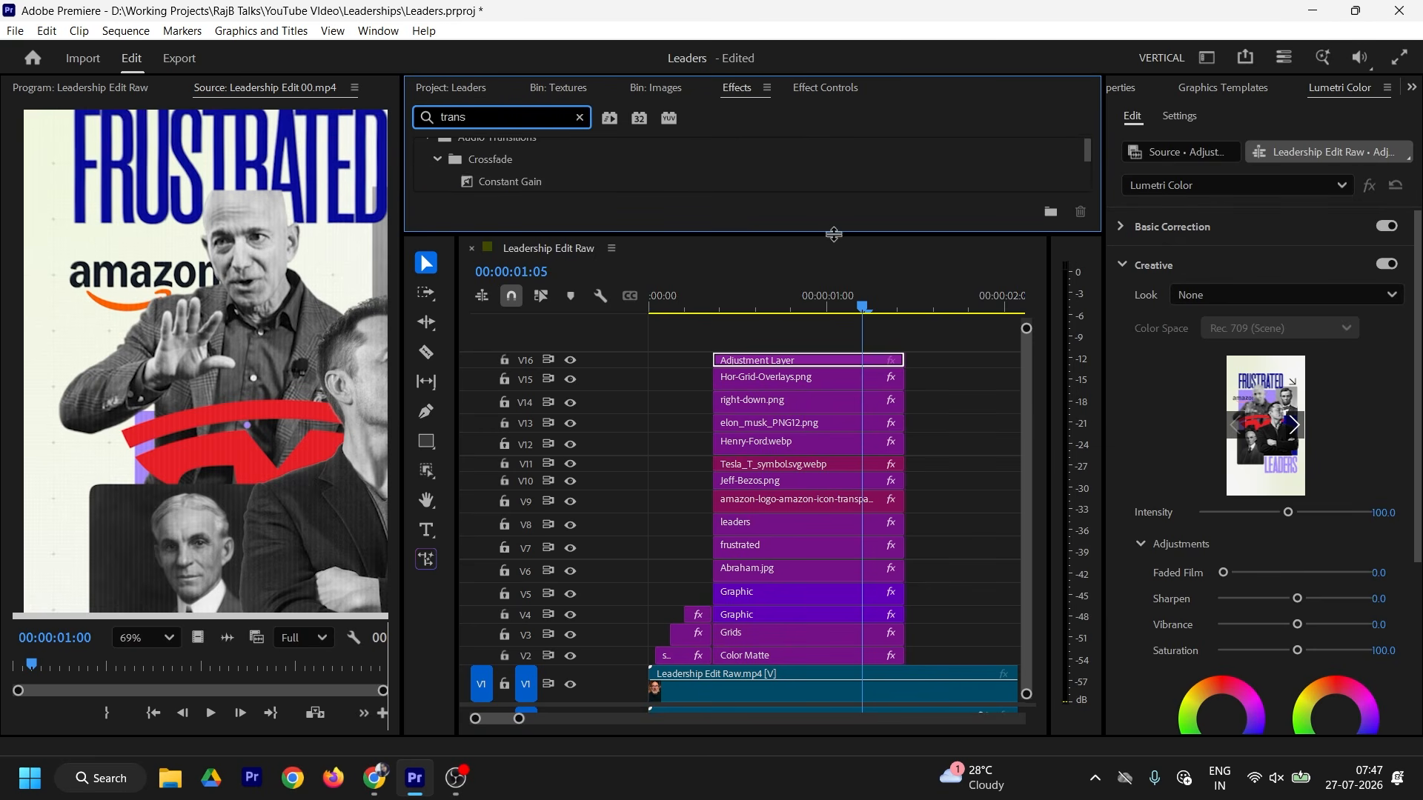
scroll(781, 211, down, 3)
drag(832, 233, 889, 228)
scroll(781, 211, up, 5)
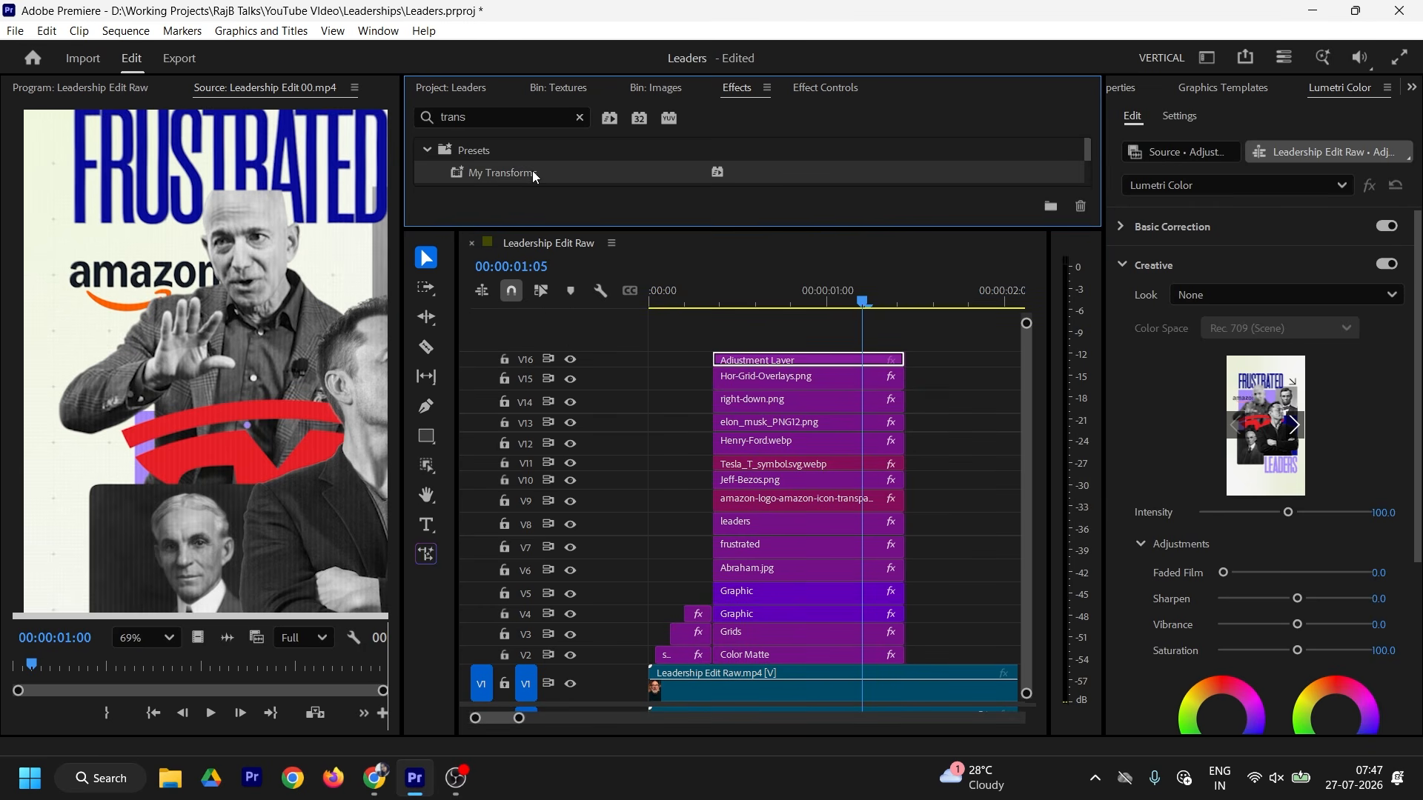
click(818, 91)
drag(866, 229, 872, 283)
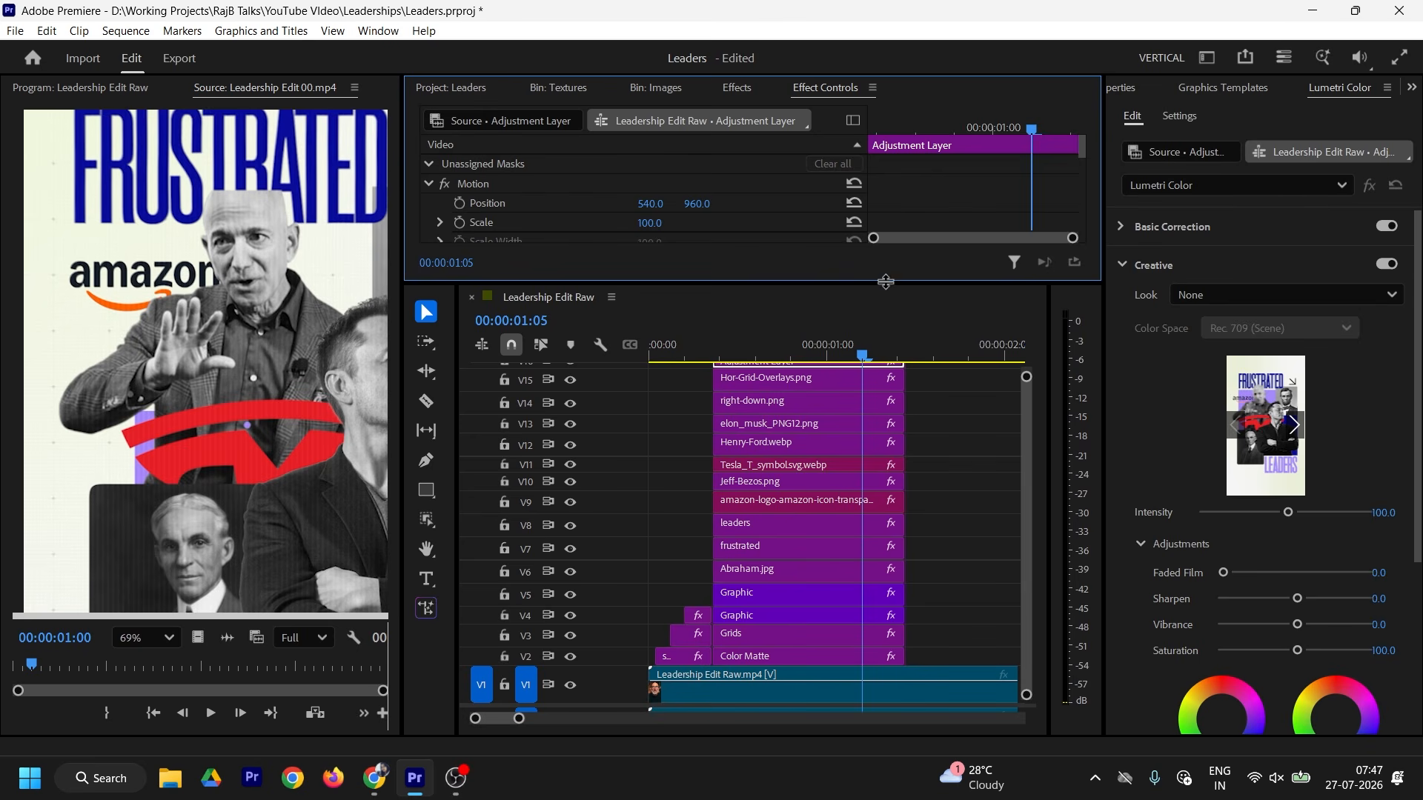
Step: Uncheck Use Composition's Shutter Angle on the Transform effect and set Shutter Angle to 200
click(737, 88)
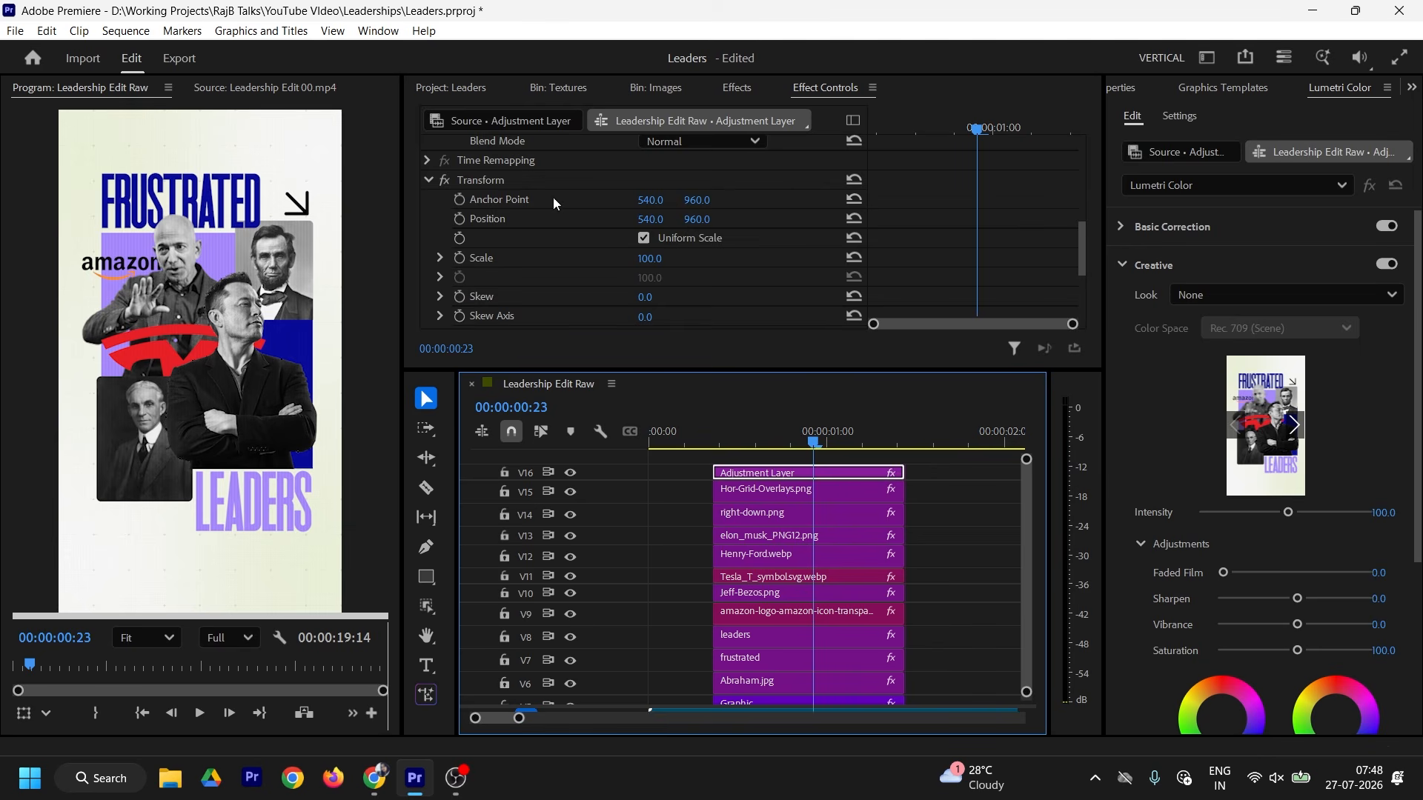
scroll(730, 246, down, 4)
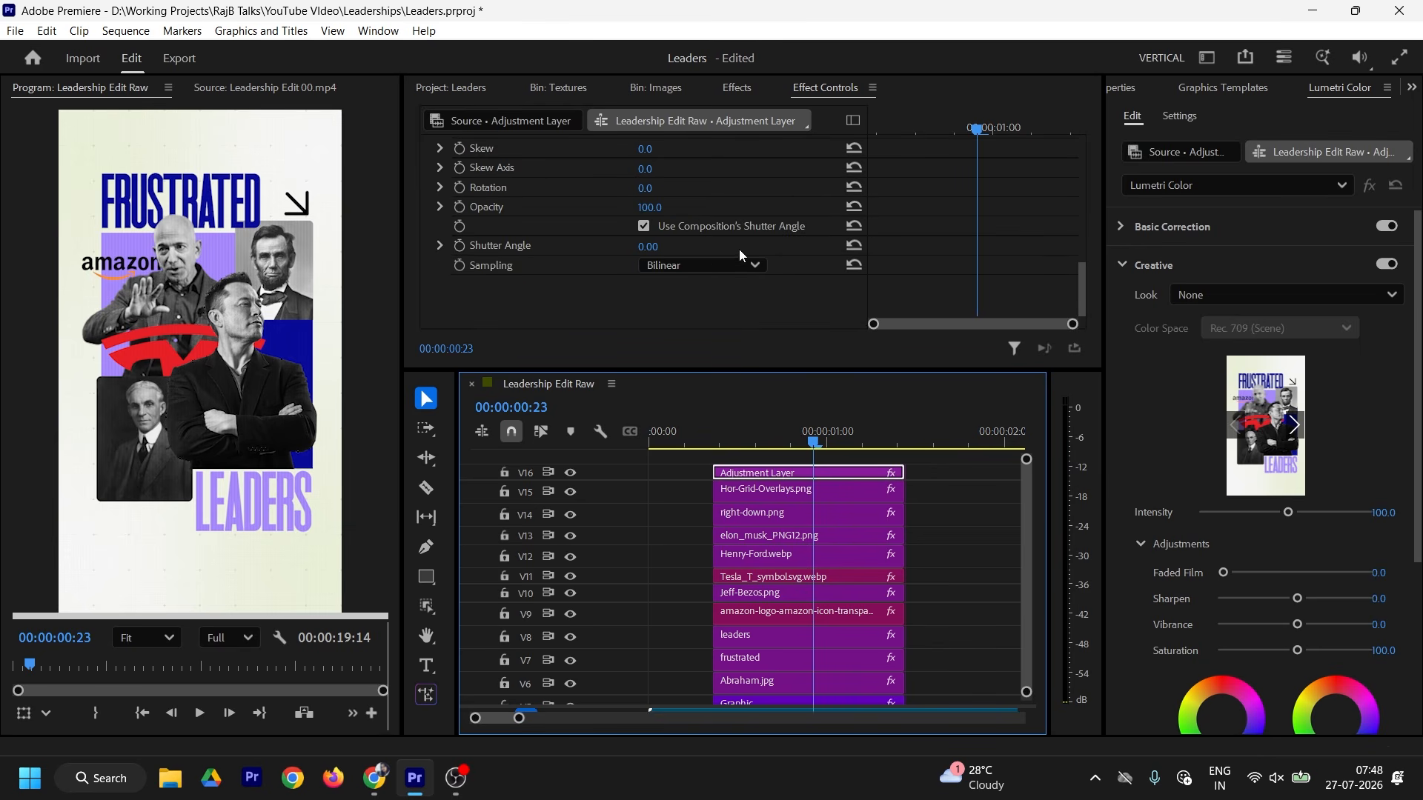
click(644, 226)
click(649, 246)
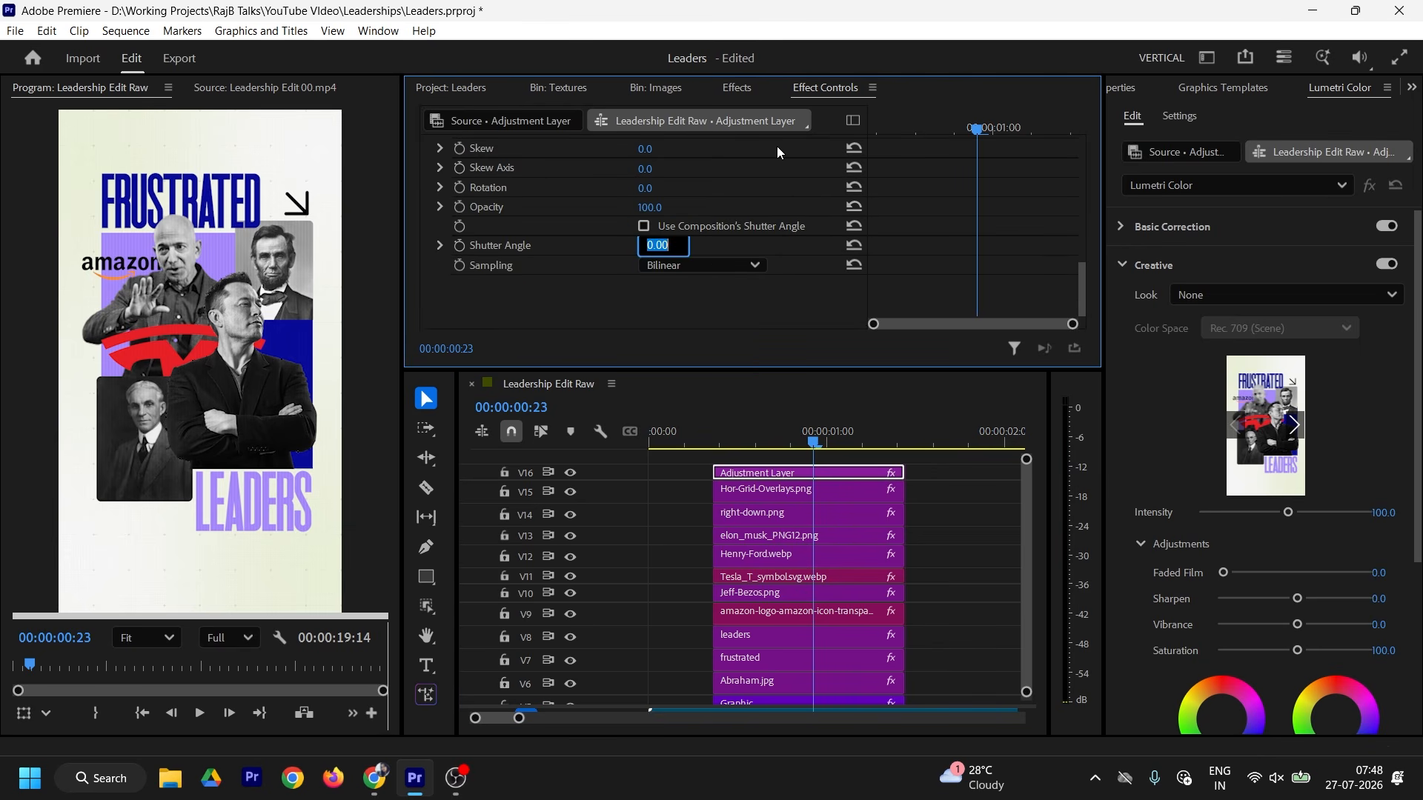
text(200)
key(Return)
scroll(679, 299, up, 5)
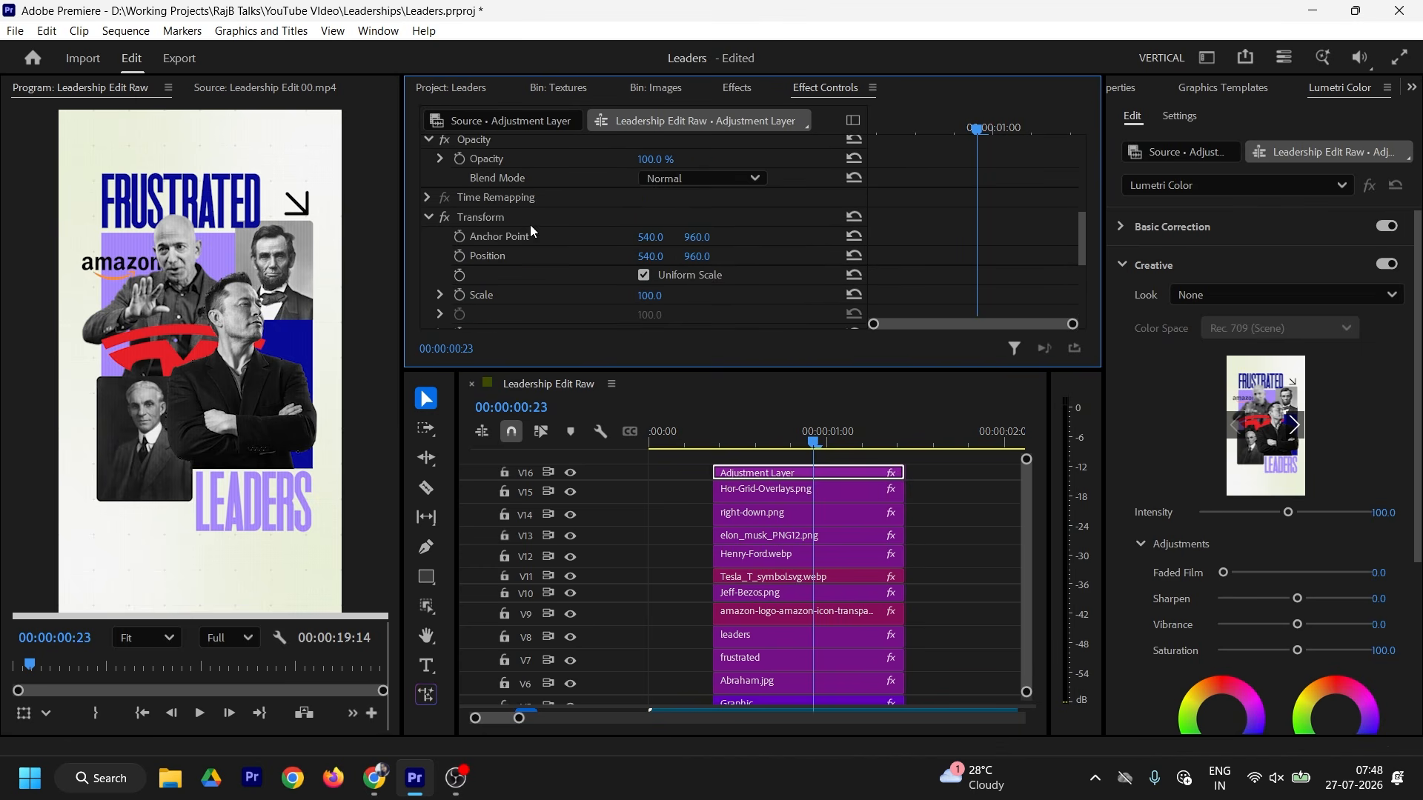
right_click(478, 216)
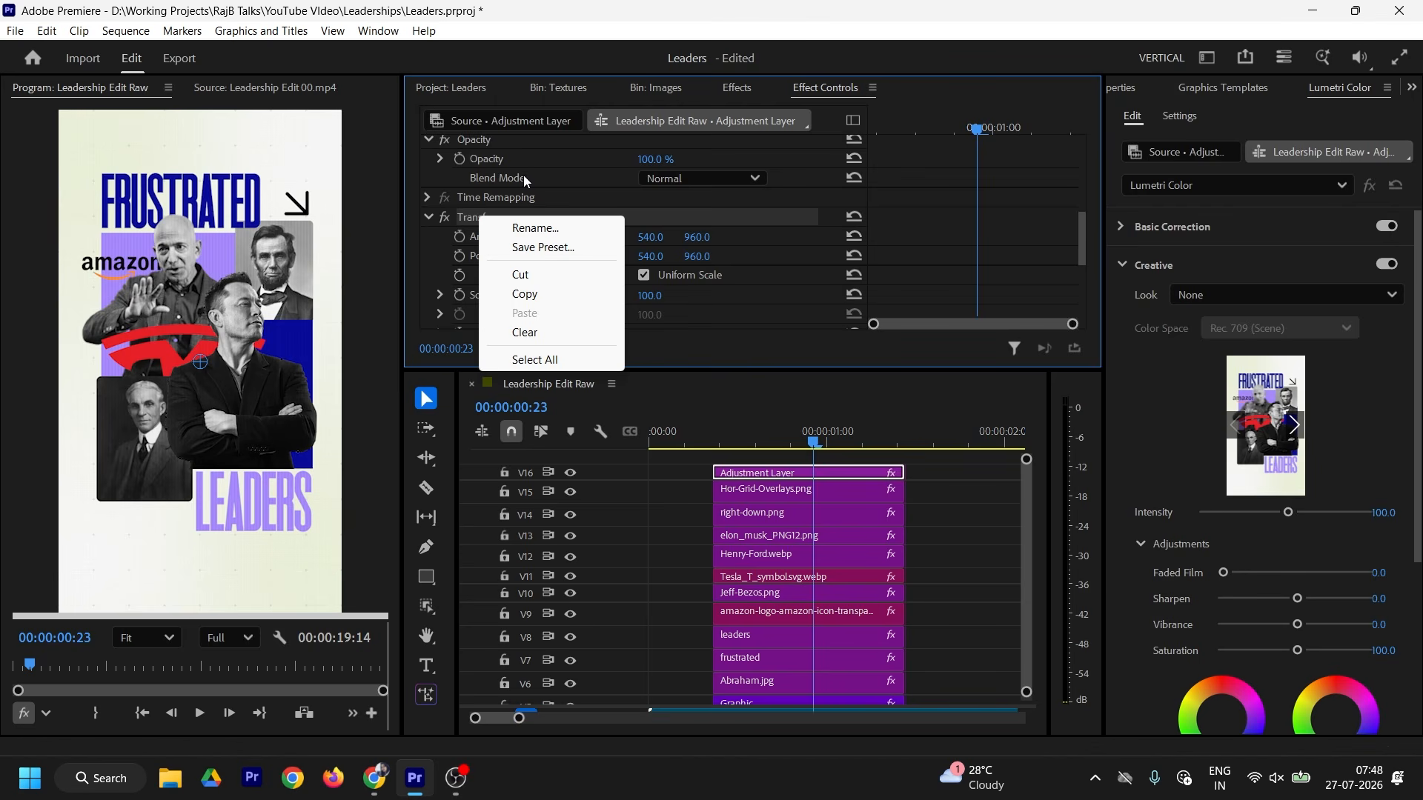
click(944, 252)
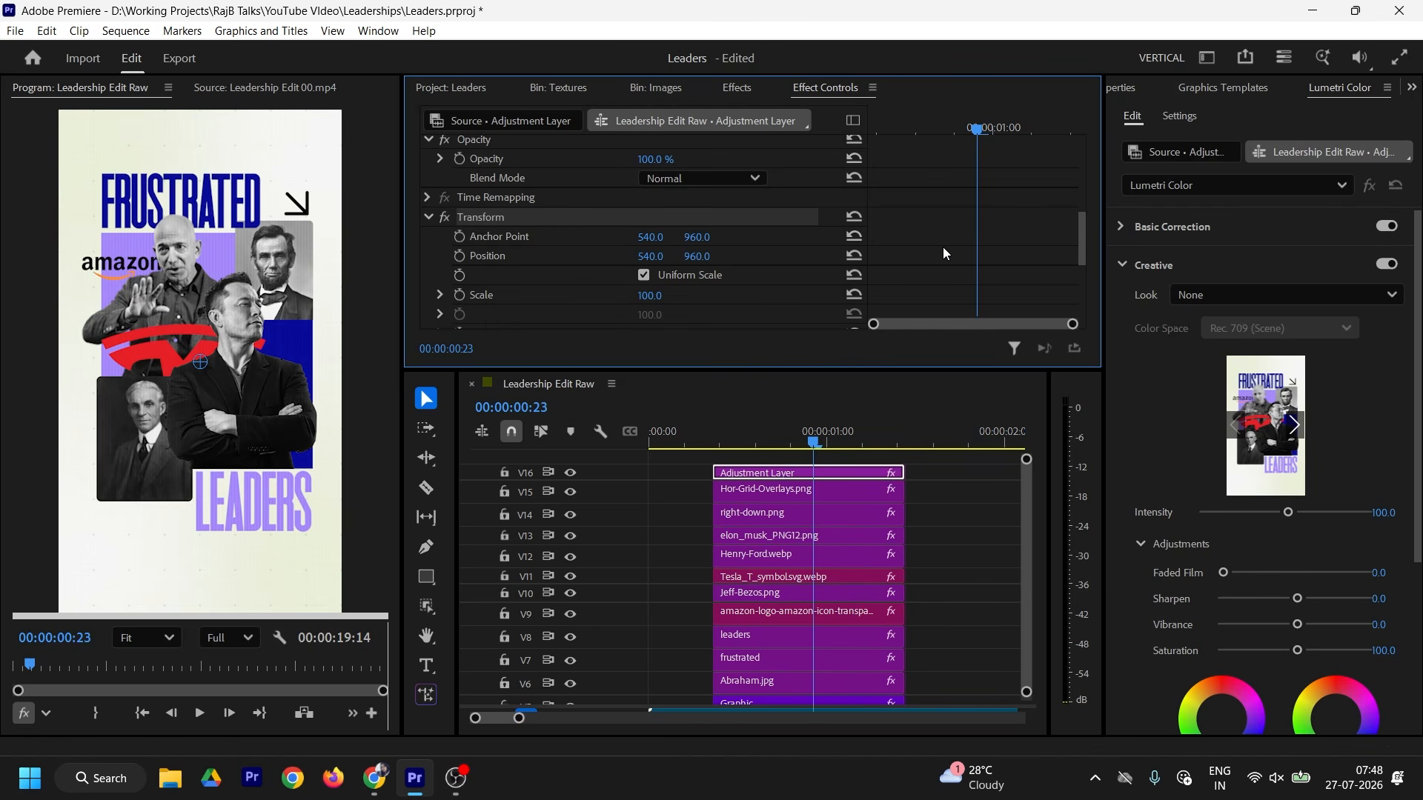
scroll(917, 221, down, 5)
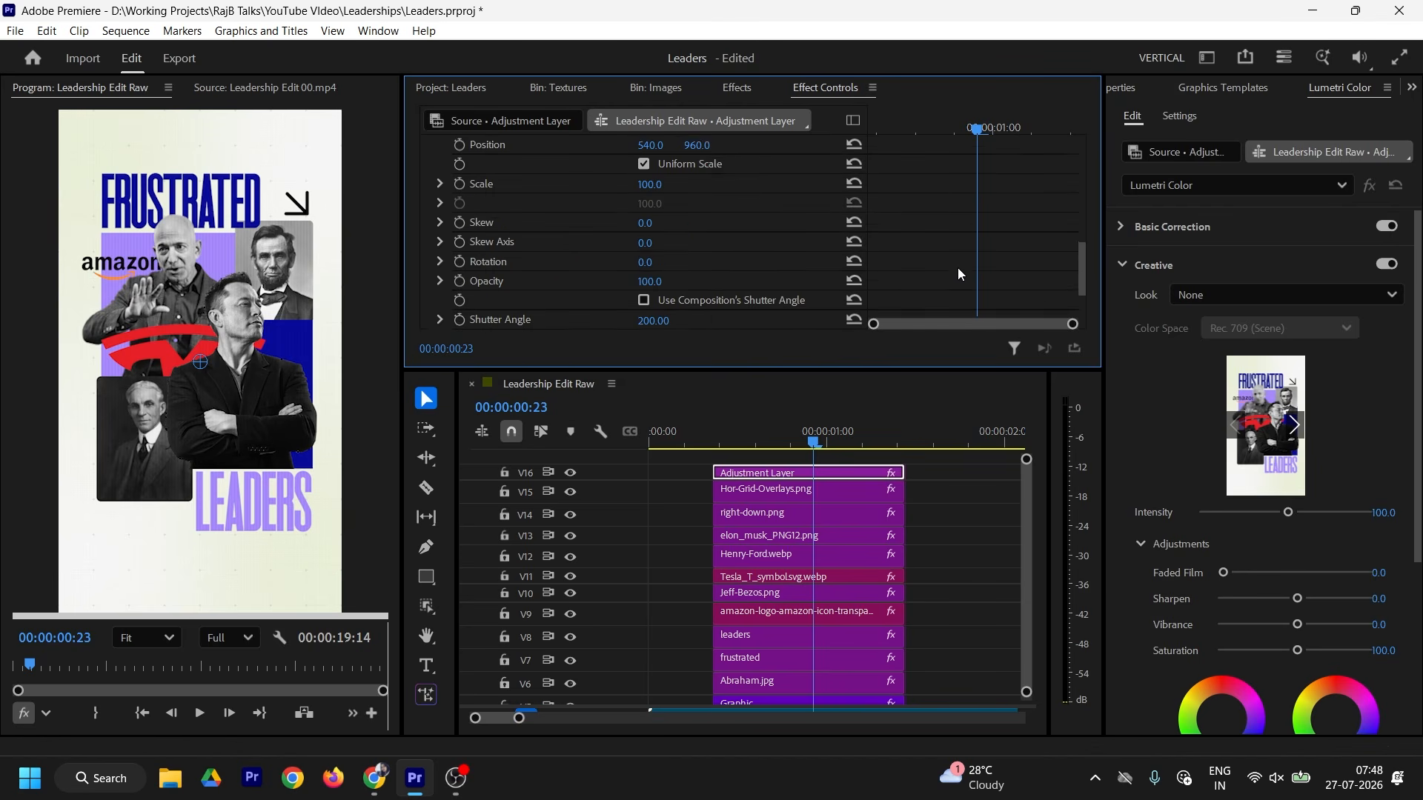
scroll(950, 255, up, 3)
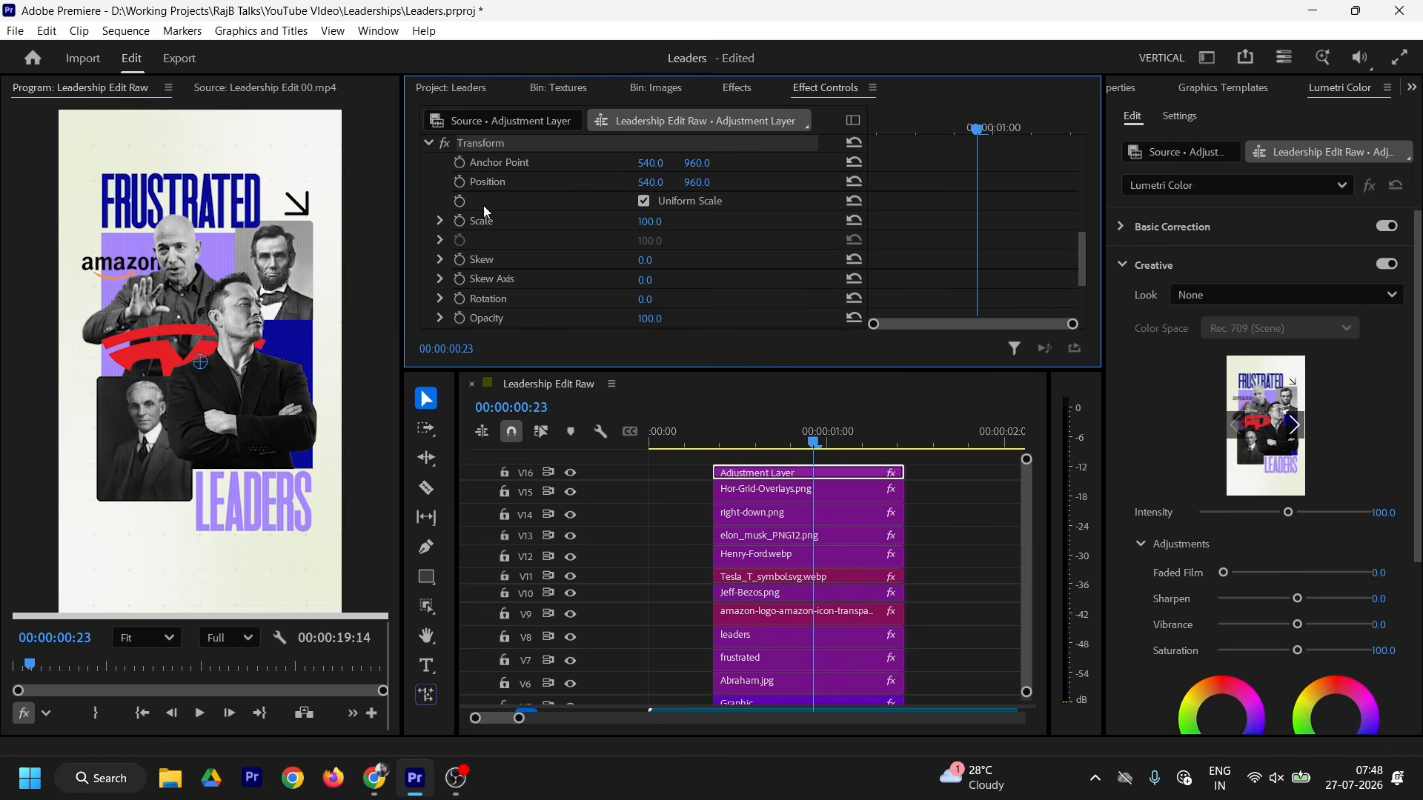
Step: Keyframe Transform Scale from about 114 at the clip start to 100, with Ease In/Out
click(460, 221)
click(864, 125)
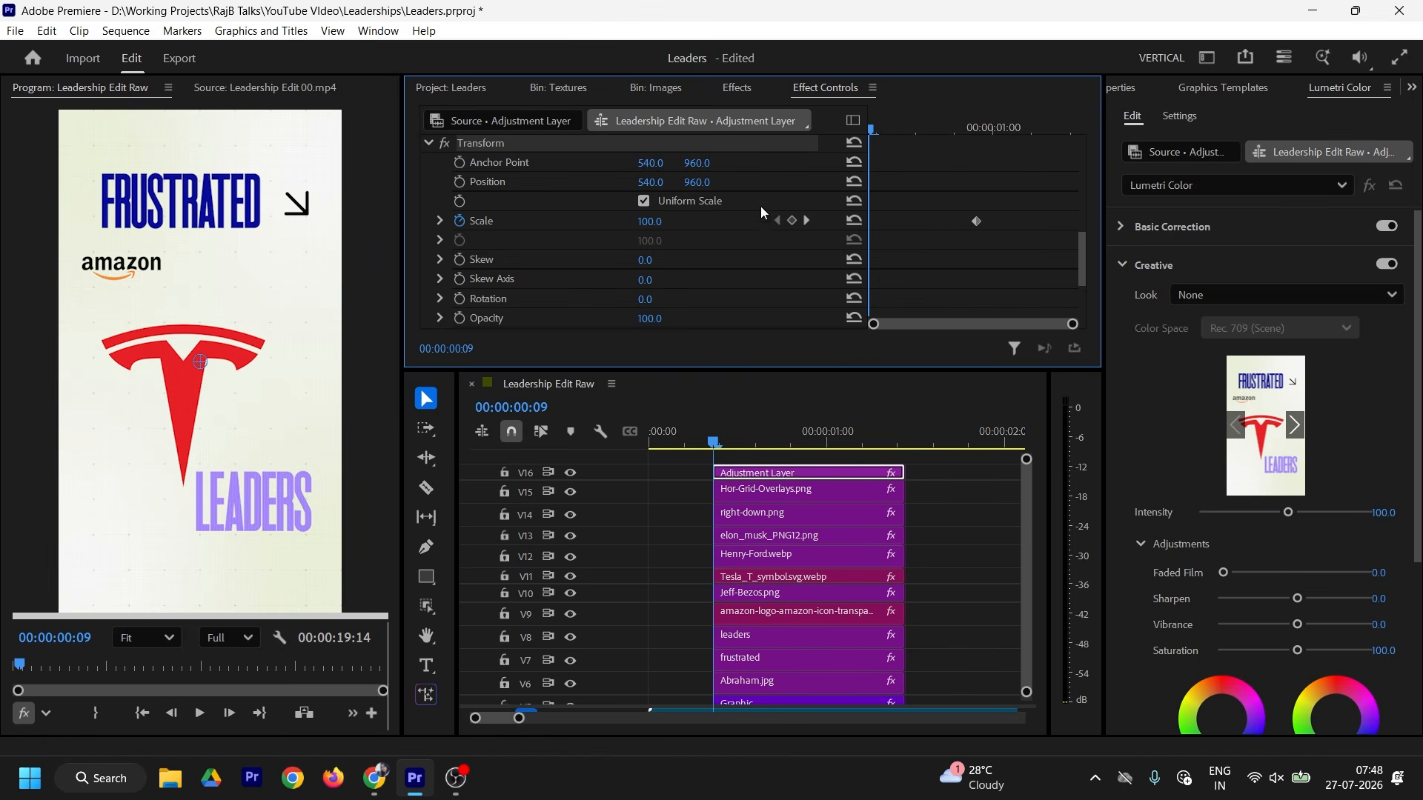
drag(649, 221, 659, 222)
right_click(976, 221)
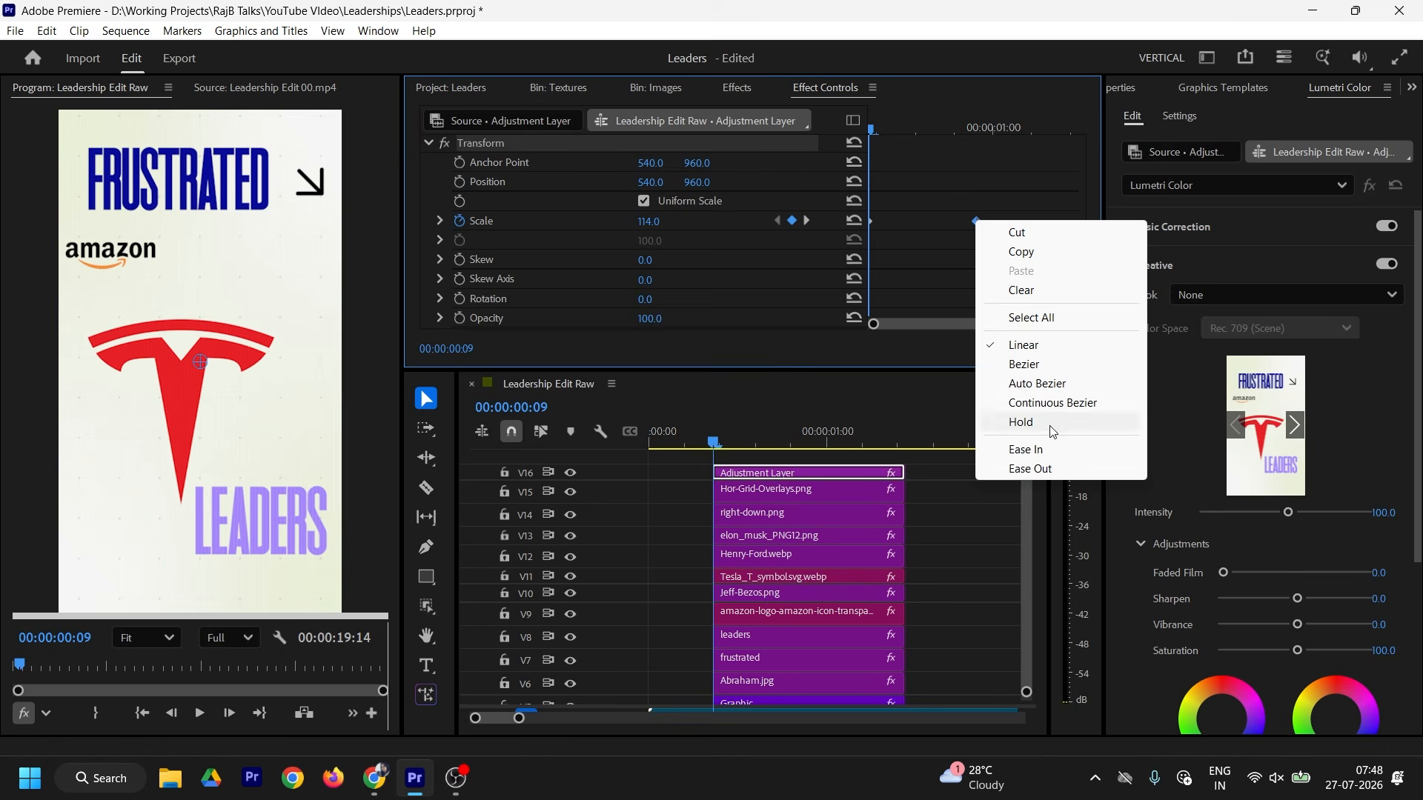
click(1038, 448)
right_click(871, 223)
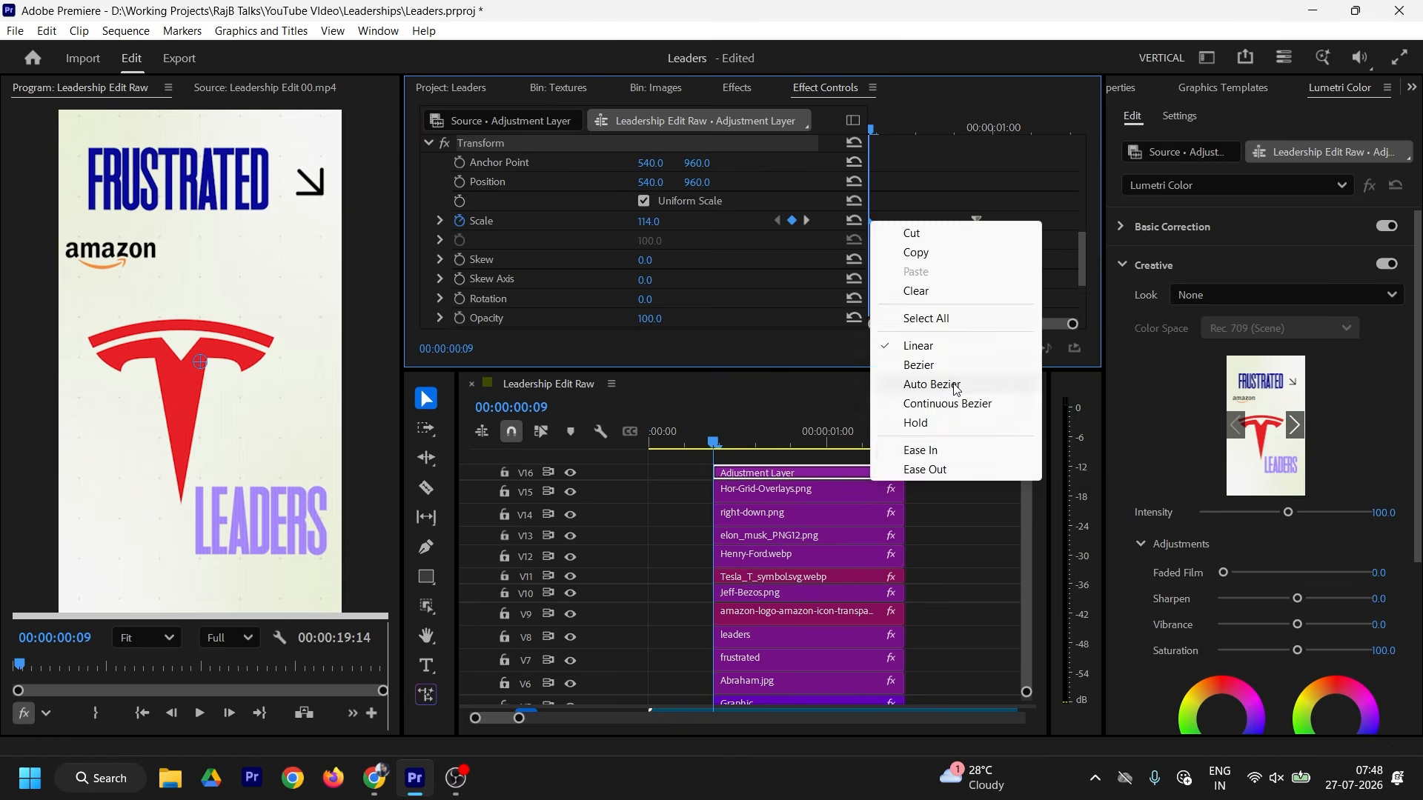
click(936, 468)
Step: Adjust the scale velocity handles, nudge the second keyframe later, and scrub to preview
drag(882, 279, 852, 300)
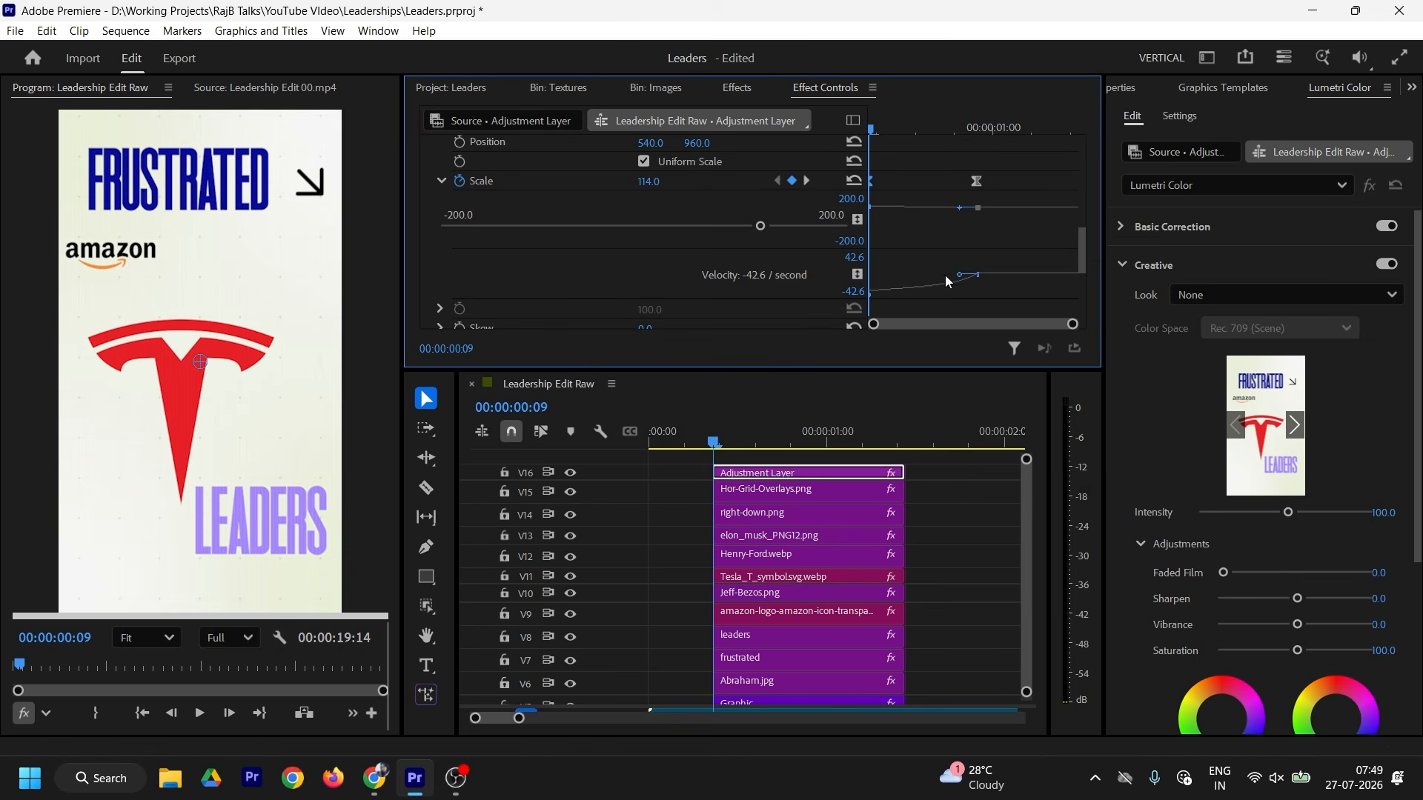
drag(958, 274, 930, 274)
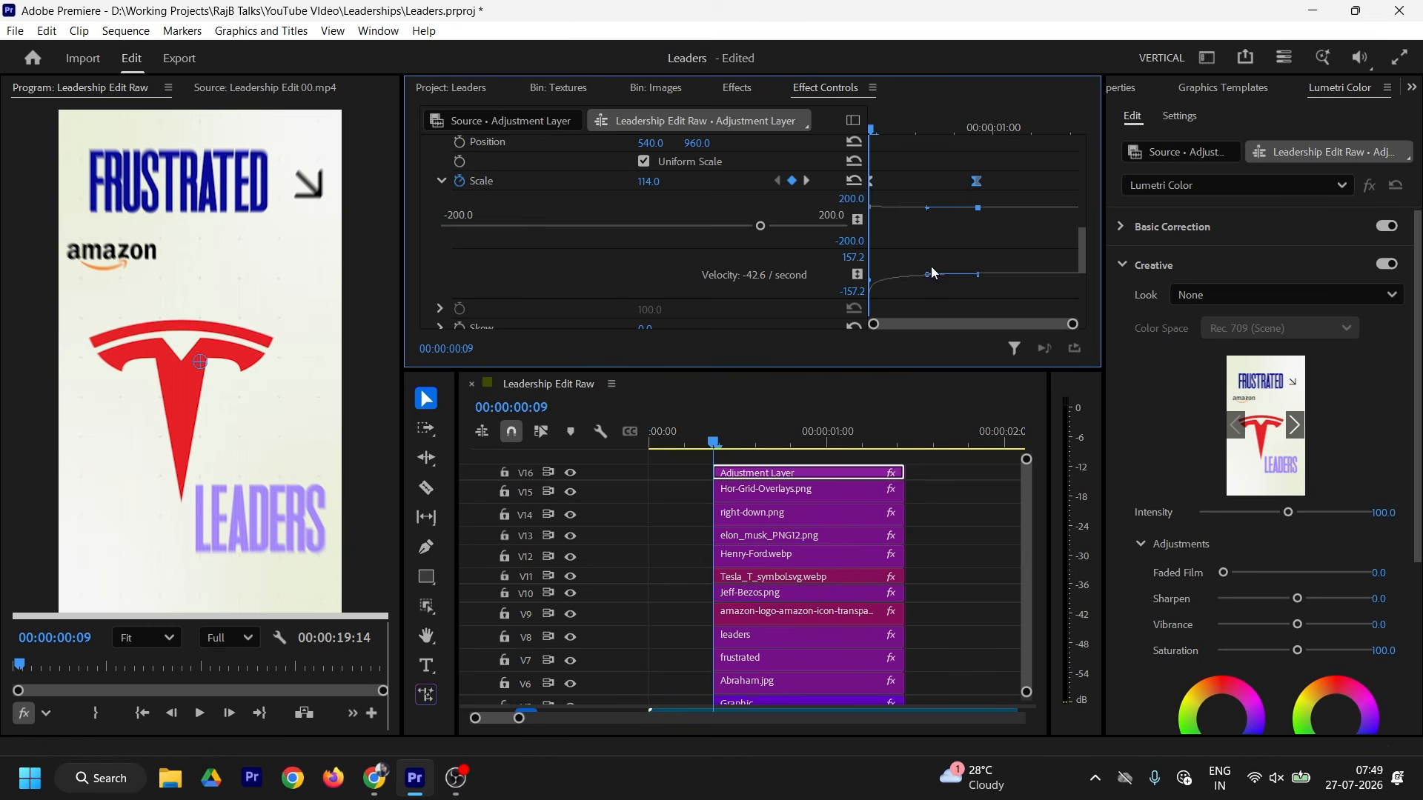
drag(983, 189, 1037, 189)
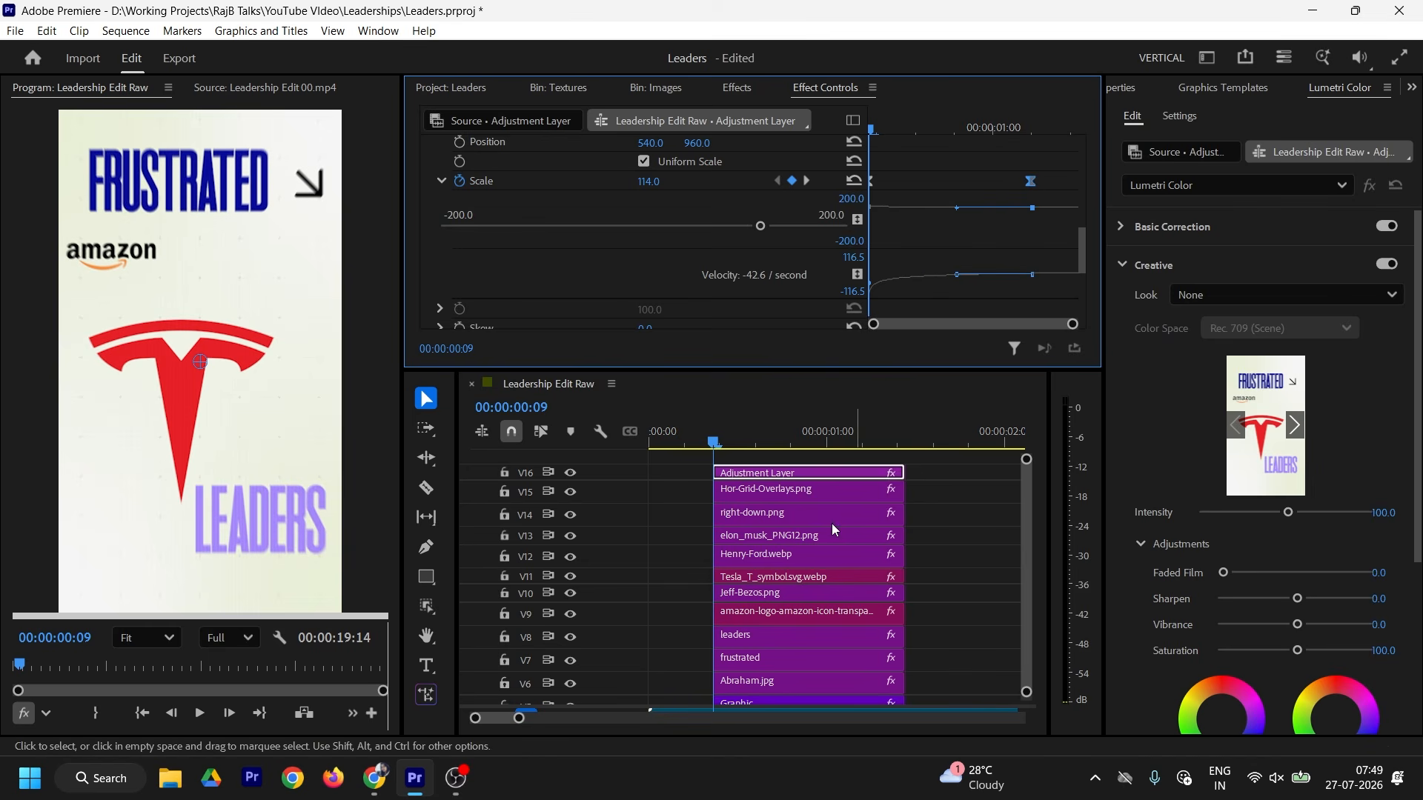
click(730, 453)
drag(730, 450, 813, 450)
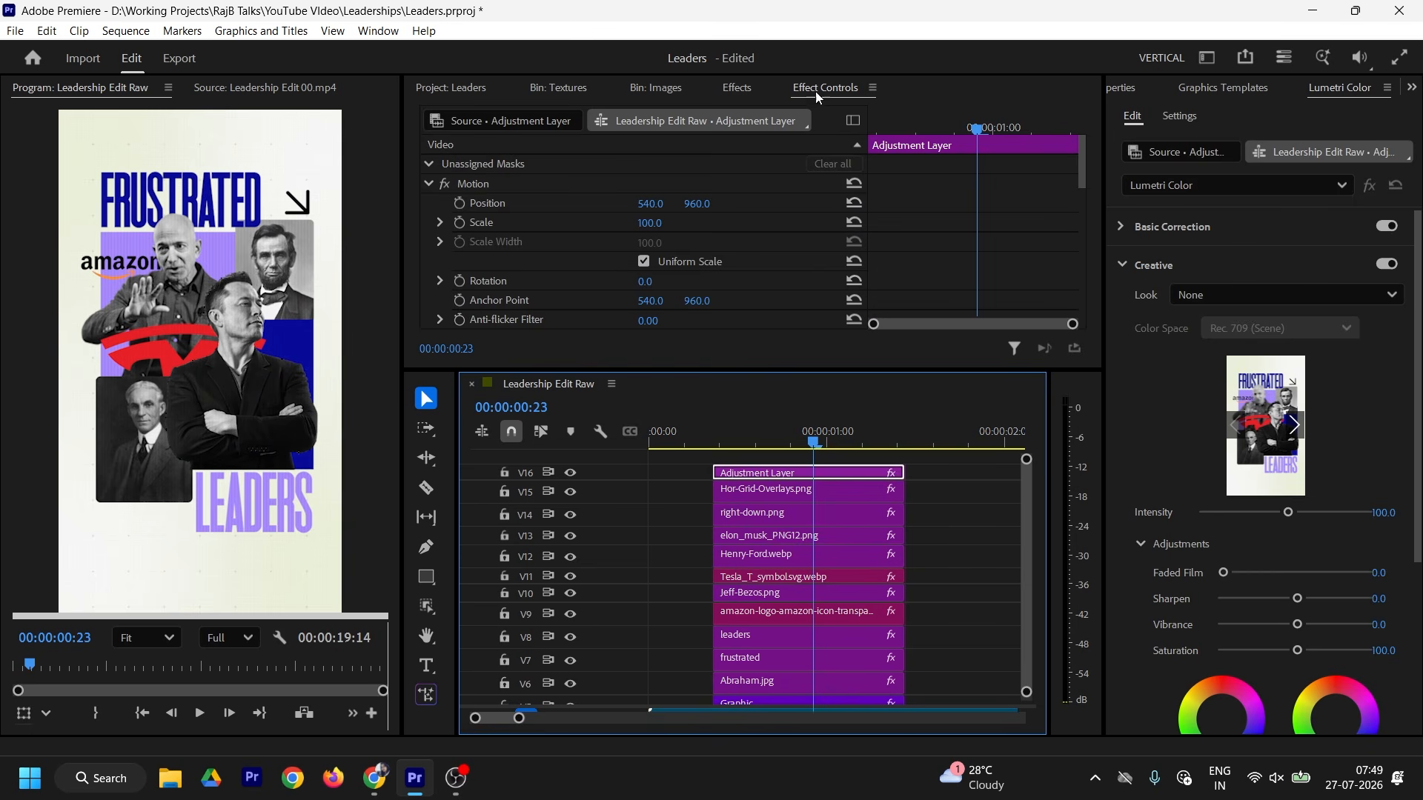
Step: Apply Gaussian Blur, found by searching 'gaus', to the adjustment layer
click(734, 89)
double_click(474, 117)
text(gauss)
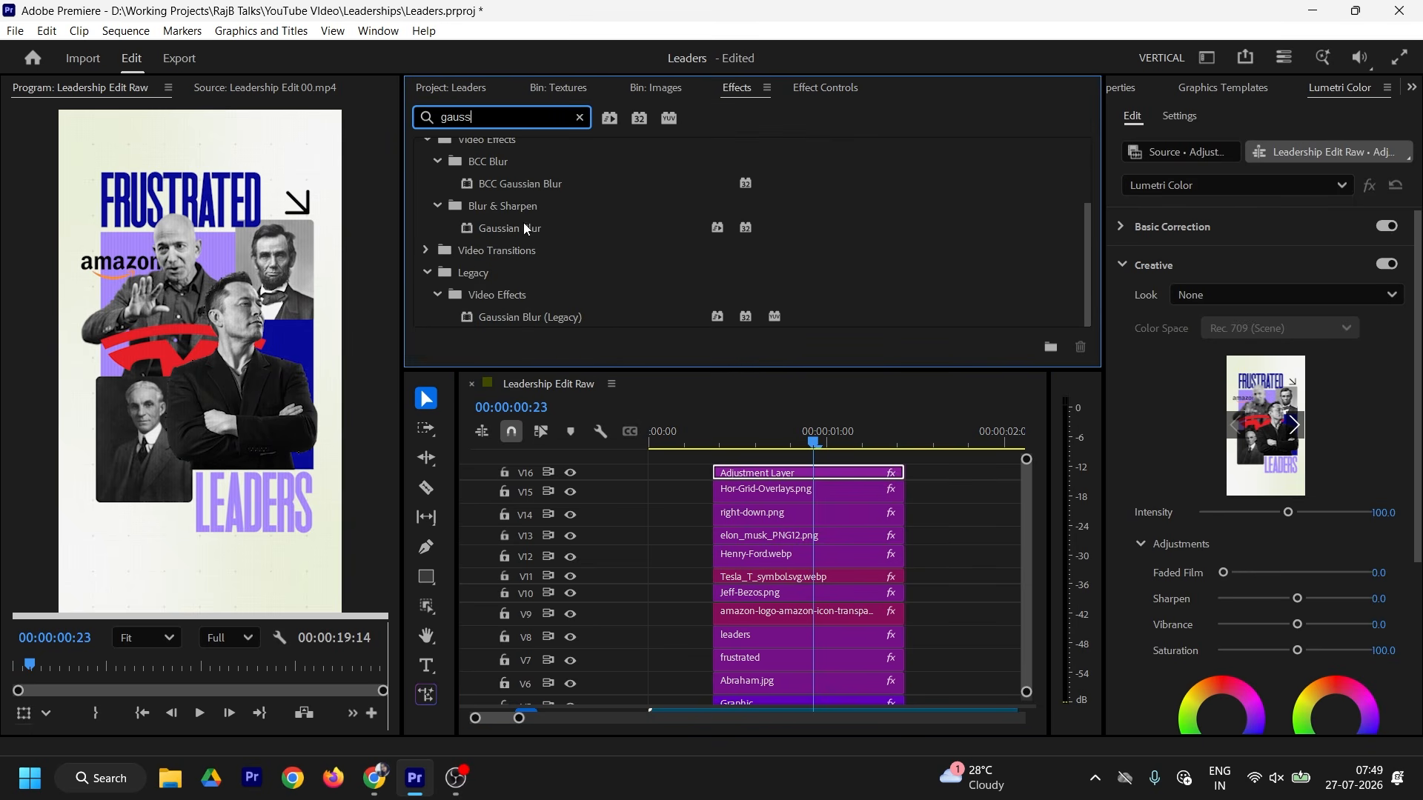
drag(524, 228, 756, 475)
Step: Start keyframing the Gaussian Blur Amount and set the ending value to 0
click(825, 87)
scroll(958, 224, down, 10)
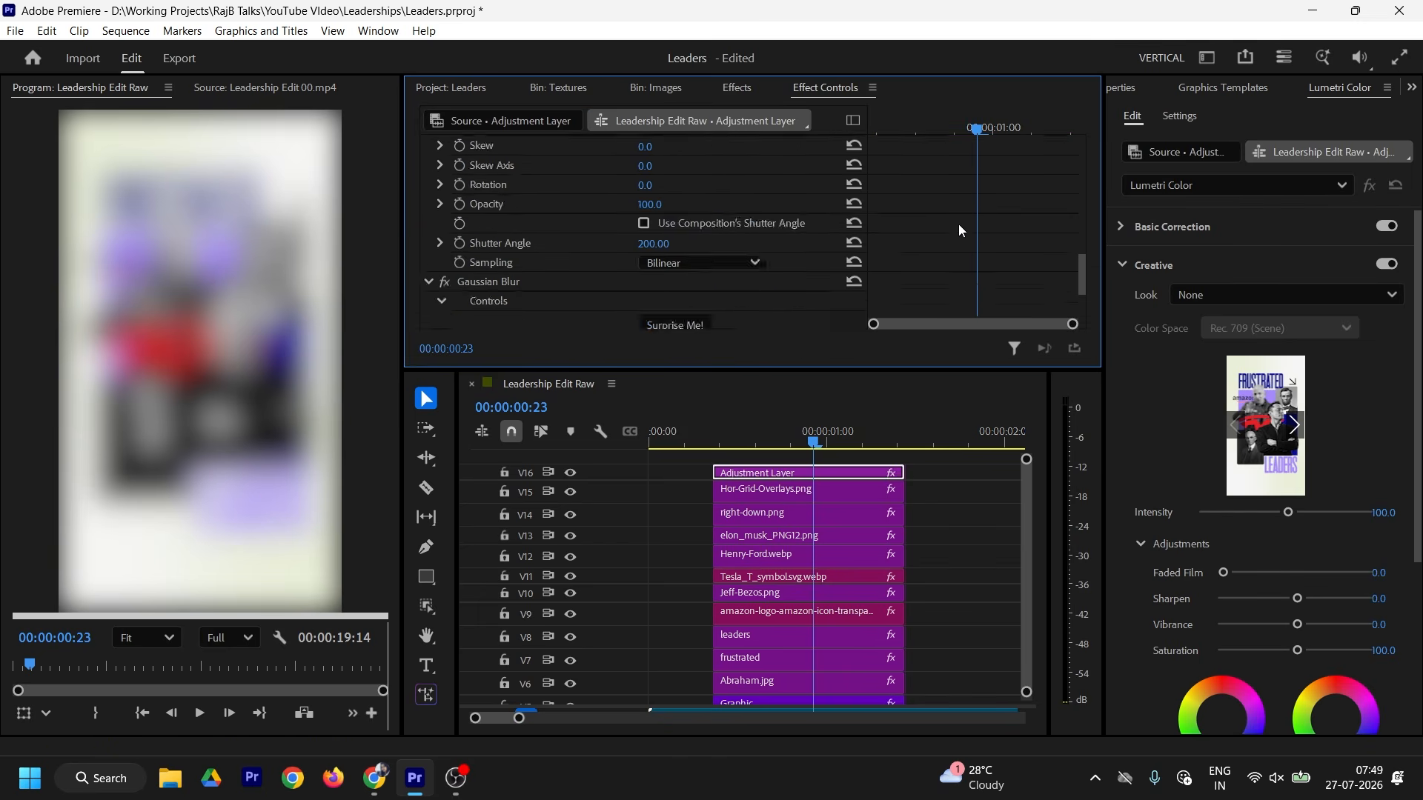
click(473, 260)
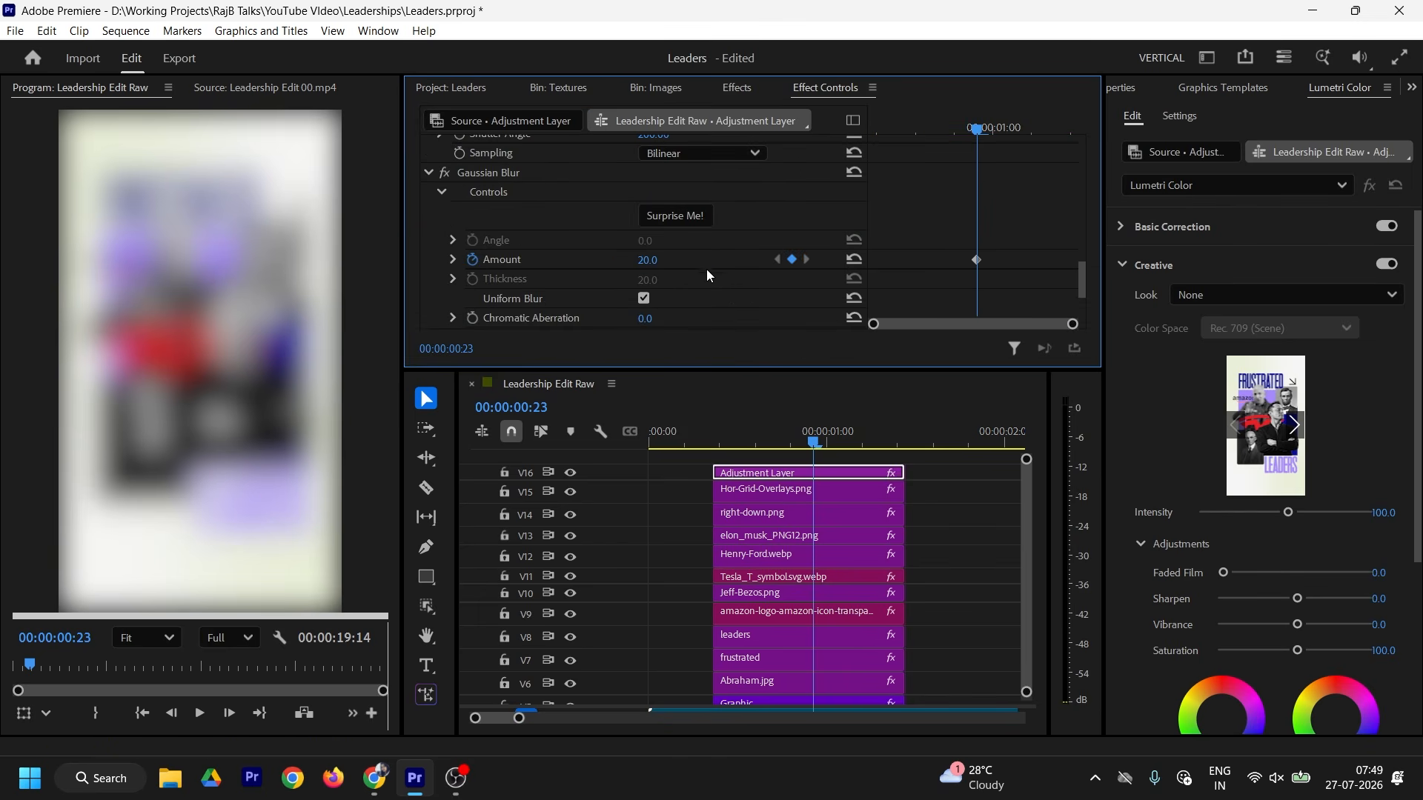
click(661, 258)
text(1)
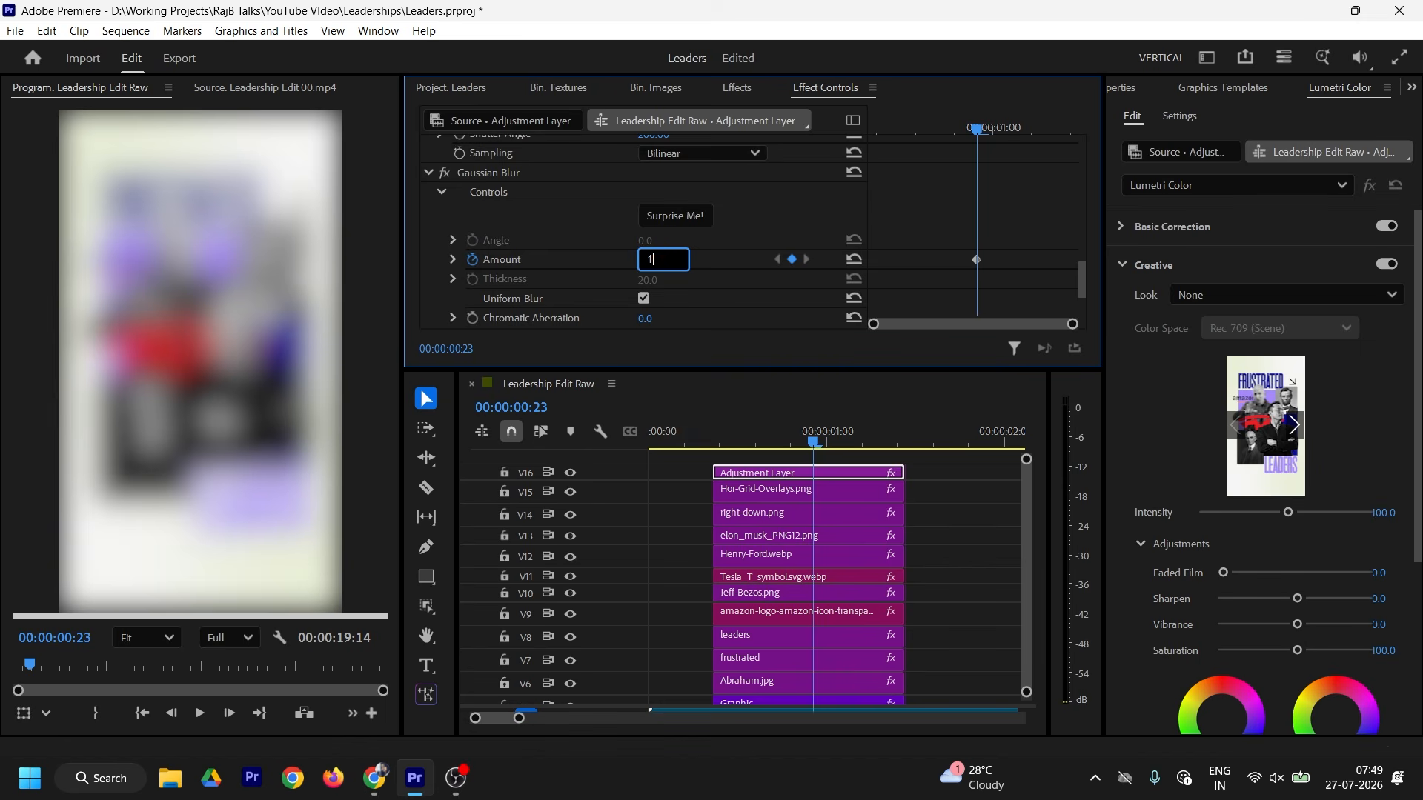
key(Return)
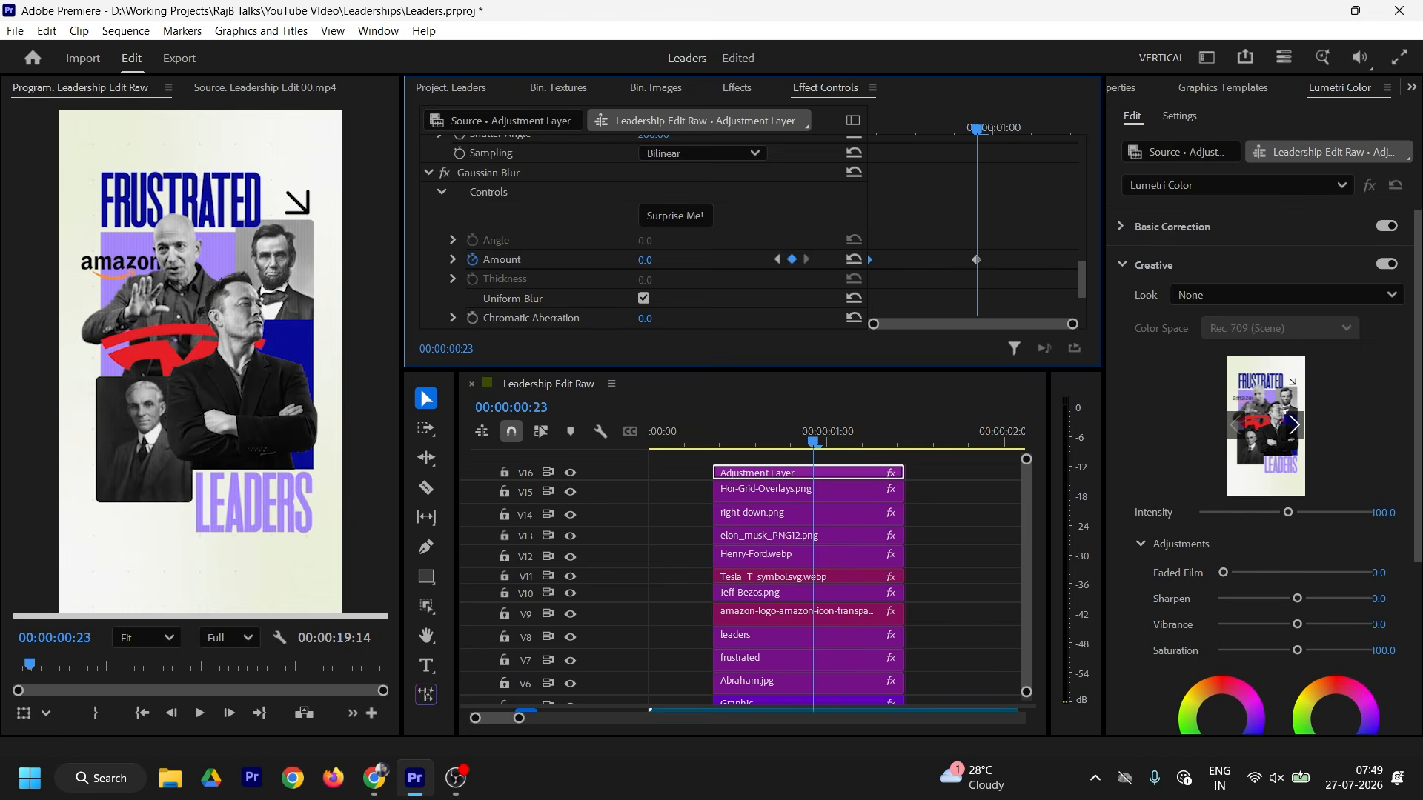
Step: Move the unblurred keyframe later, ease both blur keyframes, reshape the curve, and play back
drag(976, 259, 998, 259)
right_click(998, 258)
click(1075, 486)
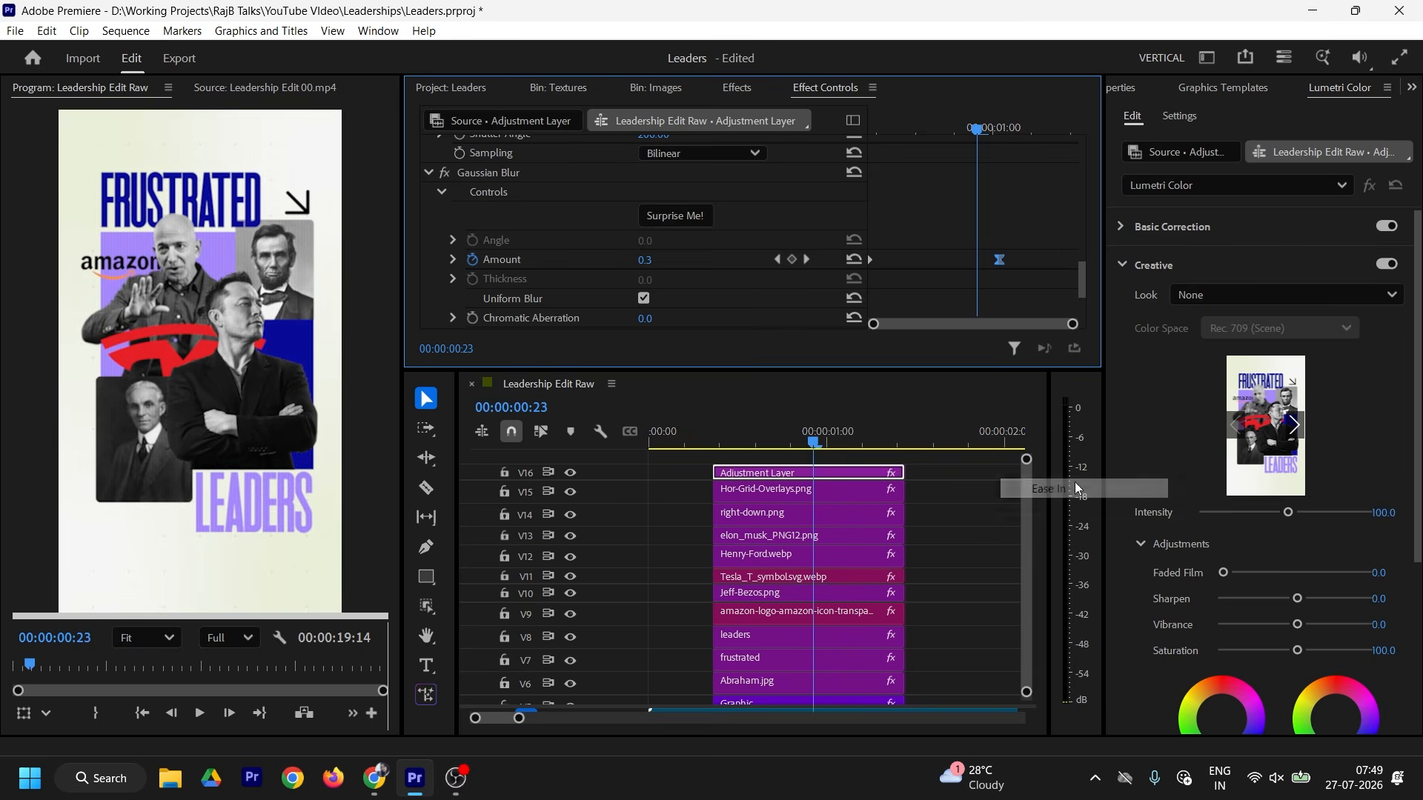
right_click(872, 259)
click(930, 507)
click(452, 260)
scroll(593, 260, down, 3)
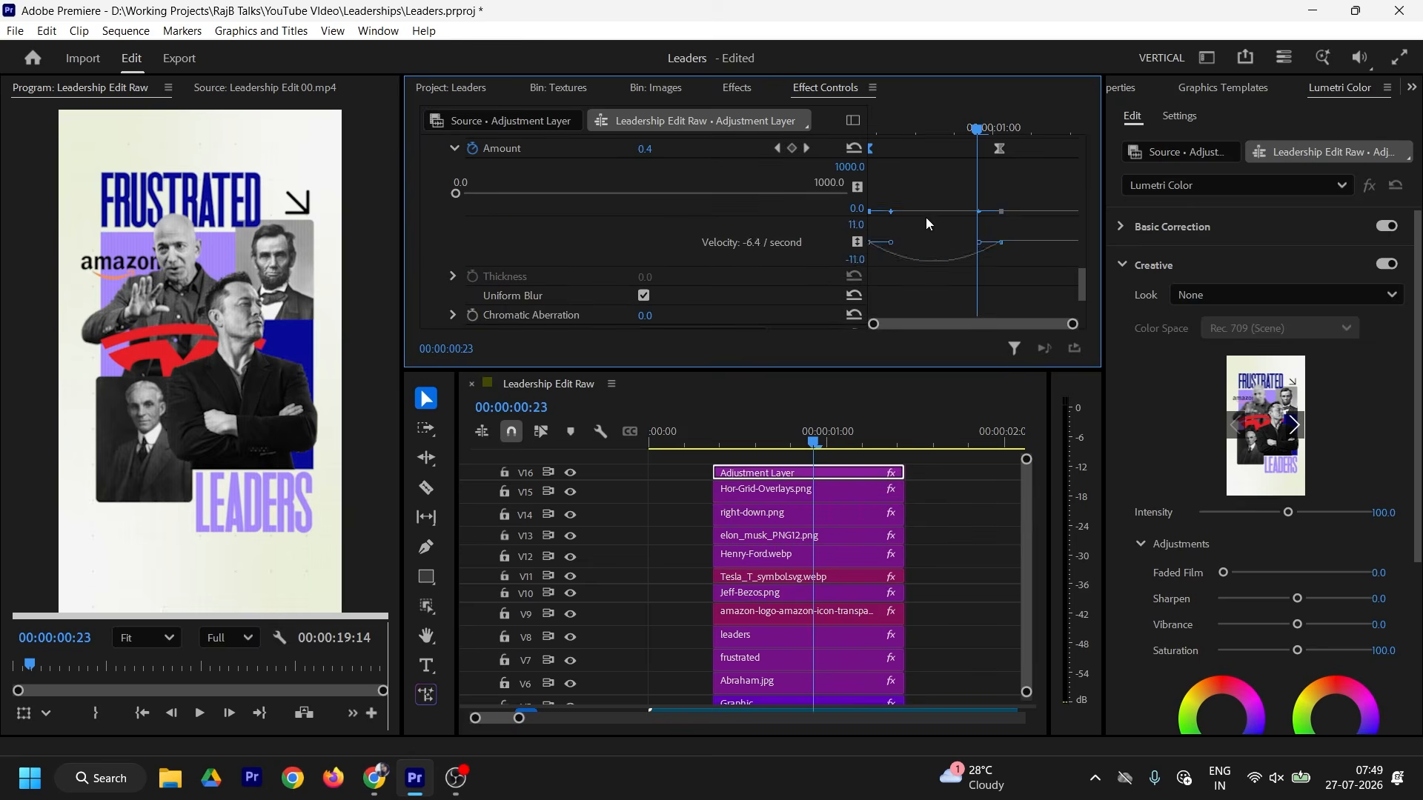
drag(999, 146, 1016, 146)
drag(992, 242, 943, 243)
click(710, 432)
key(space)
Step: Preview the collage, then scrub the reference edit to its blue presenter frame at 00:00:08:07
click(705, 427)
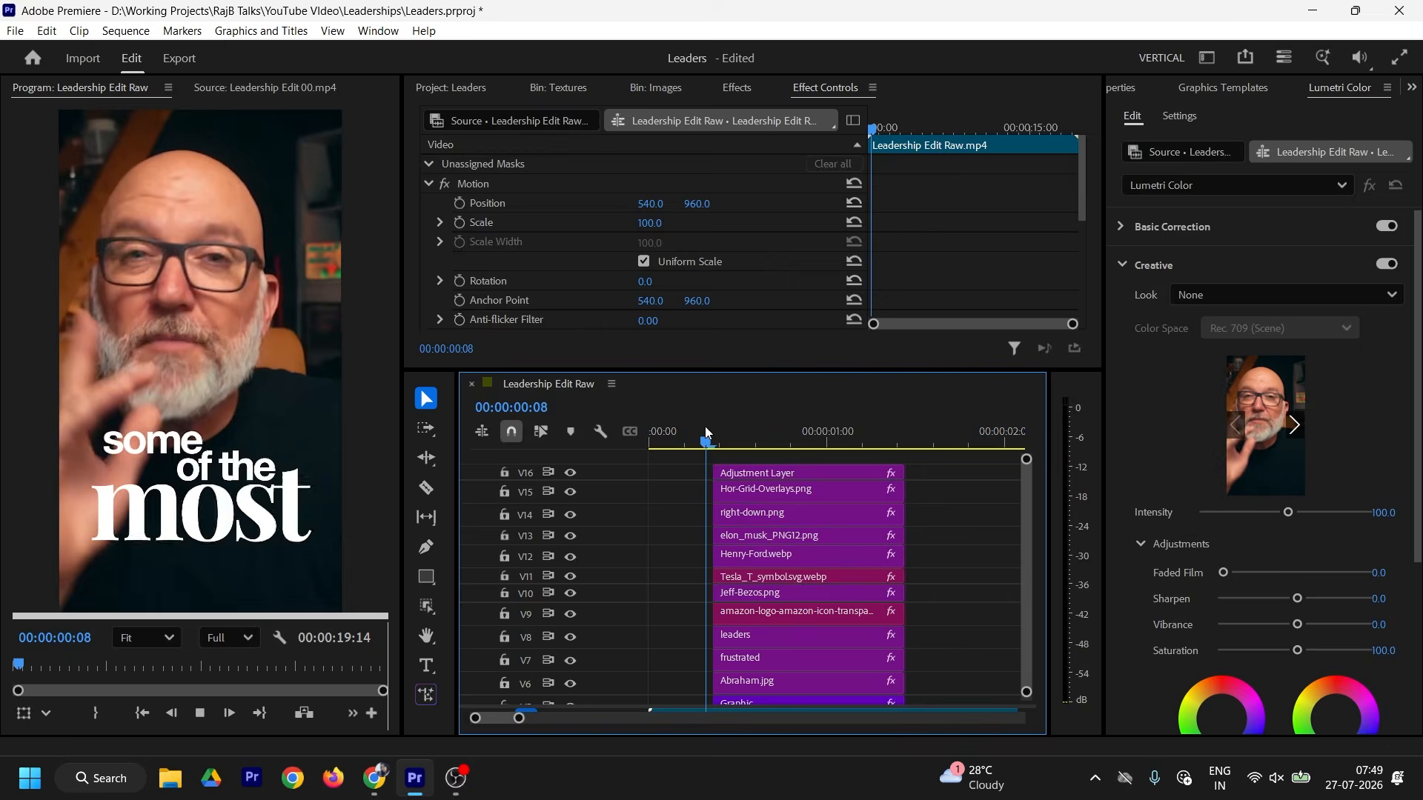
key(space)
scroll(978, 514, down, 2)
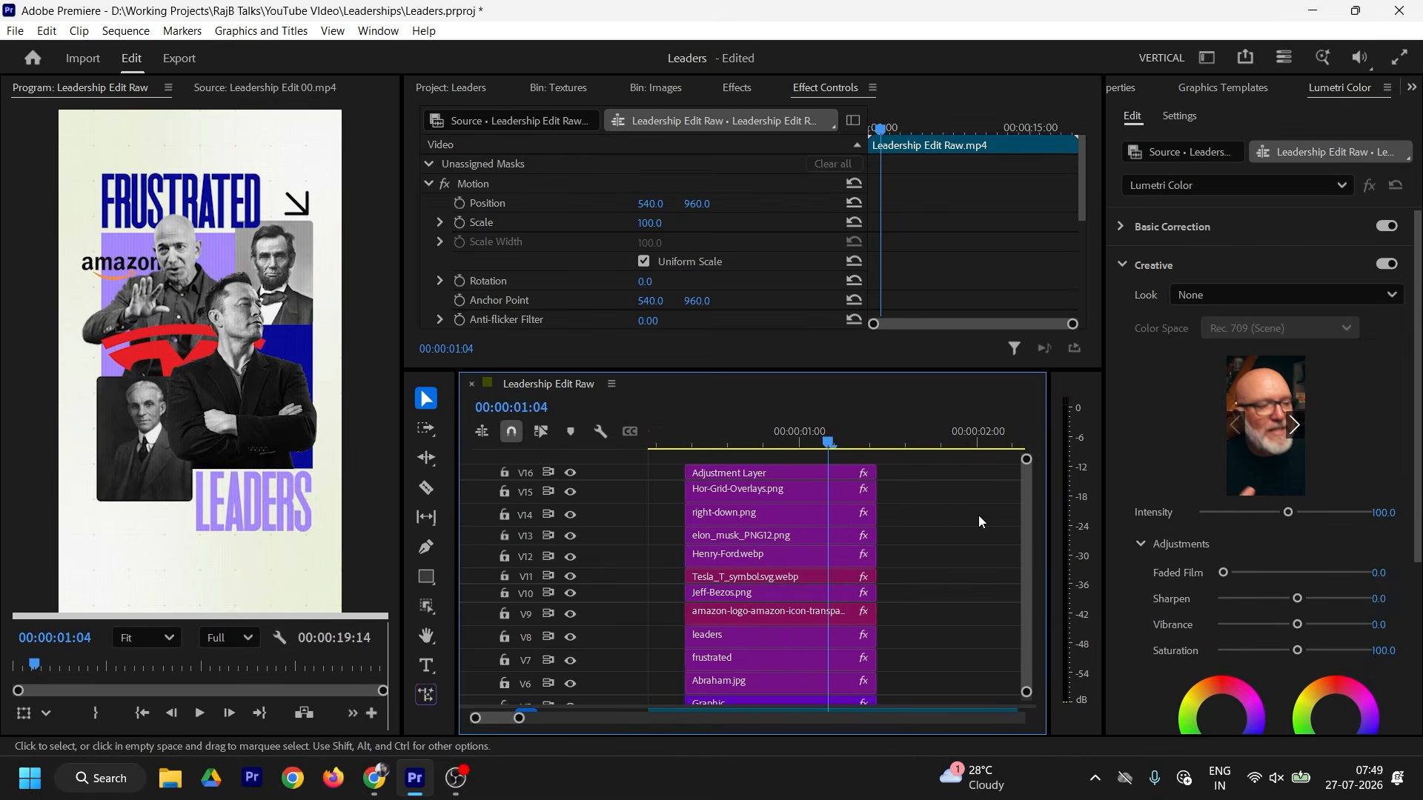
click(848, 438)
key(shift+2)
mouse_move(193, 664)
mouse_down()
mouse_move(136, 666)
mouse_move(171, 665)
mouse_up()
drag(804, 372, 791, 290)
drag(519, 718, 540, 717)
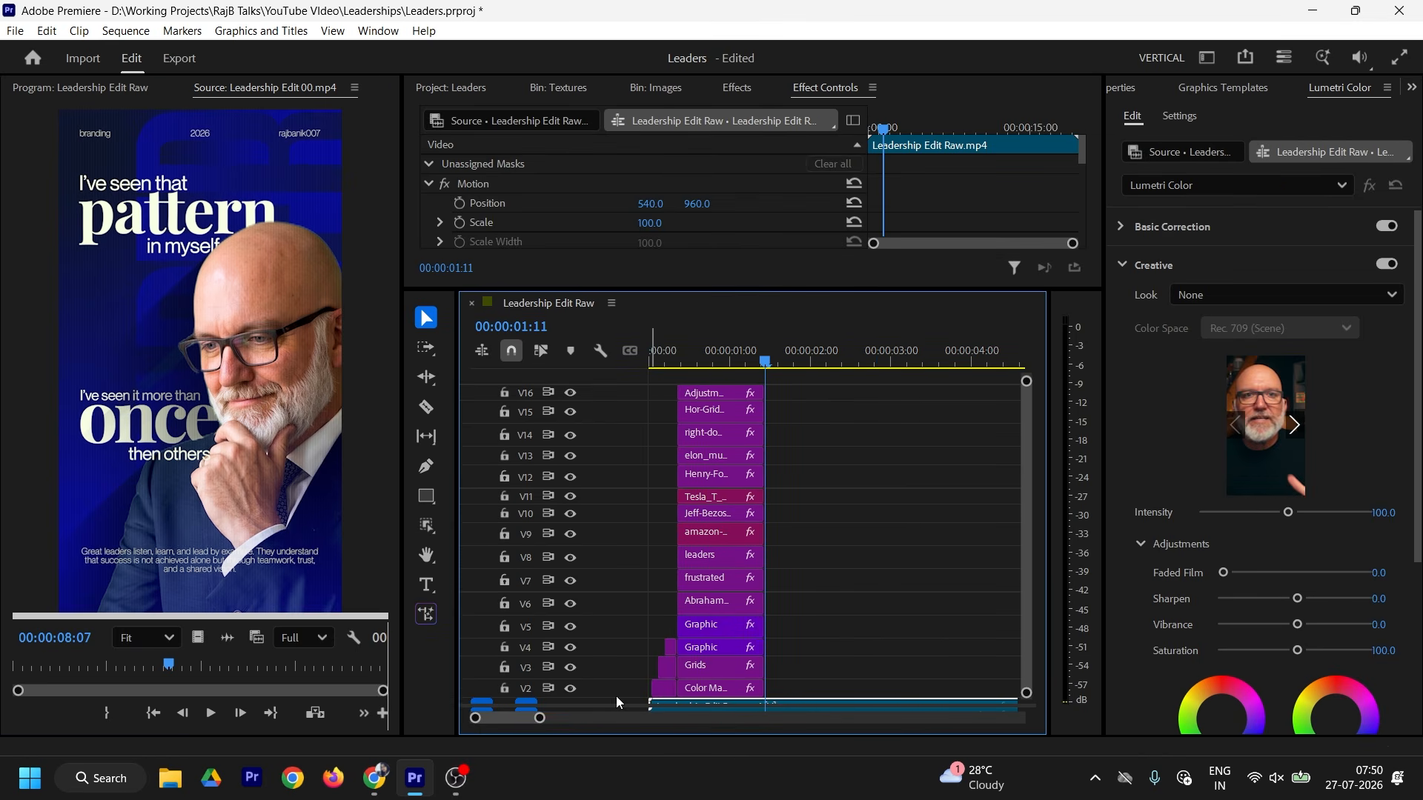
scroll(637, 681, down, 2)
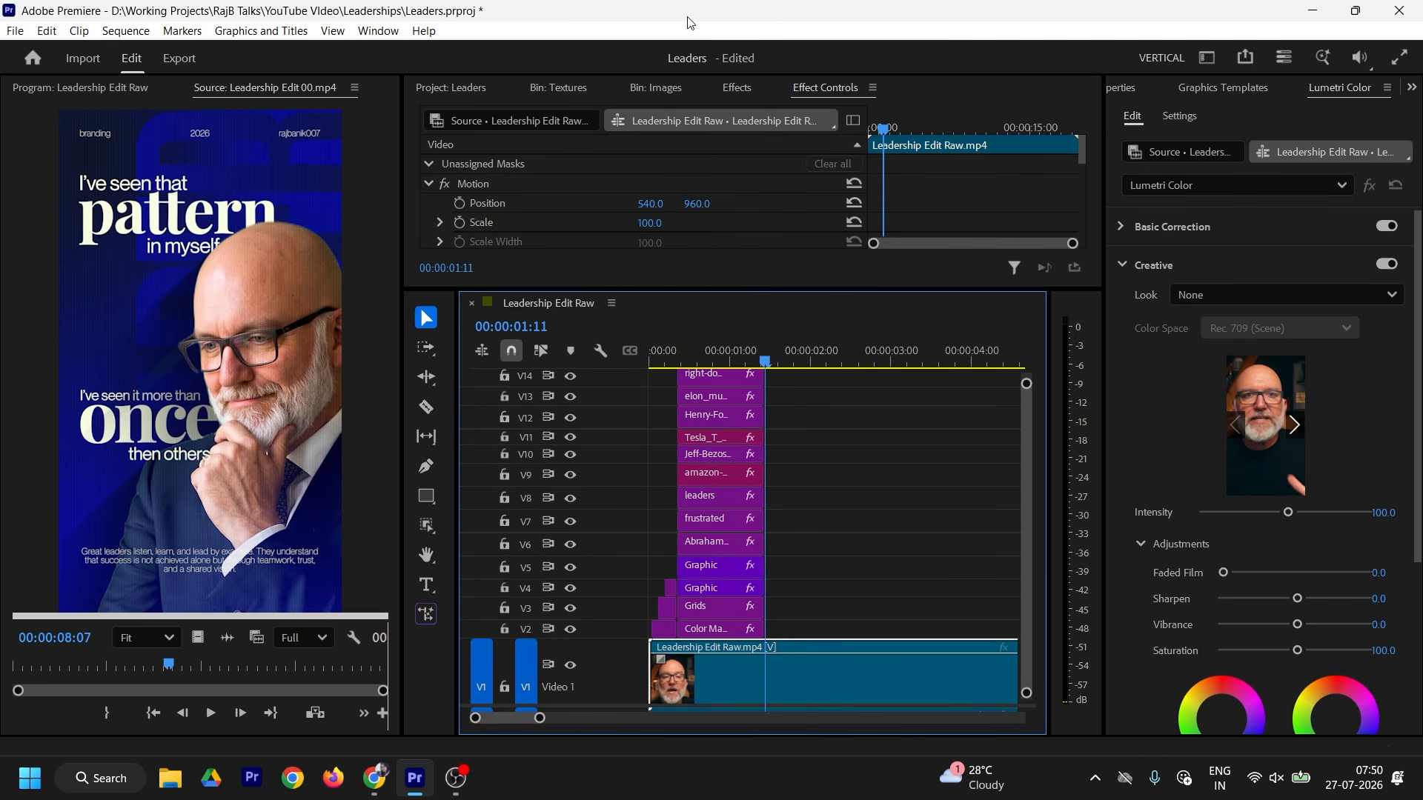
Step: Place the Color Matte on track V2 right after the collage
click(530, 95)
click(451, 98)
drag(667, 267, 778, 691)
scroll(850, 635, down, 5)
drag(850, 516, 837, 578)
click(810, 437)
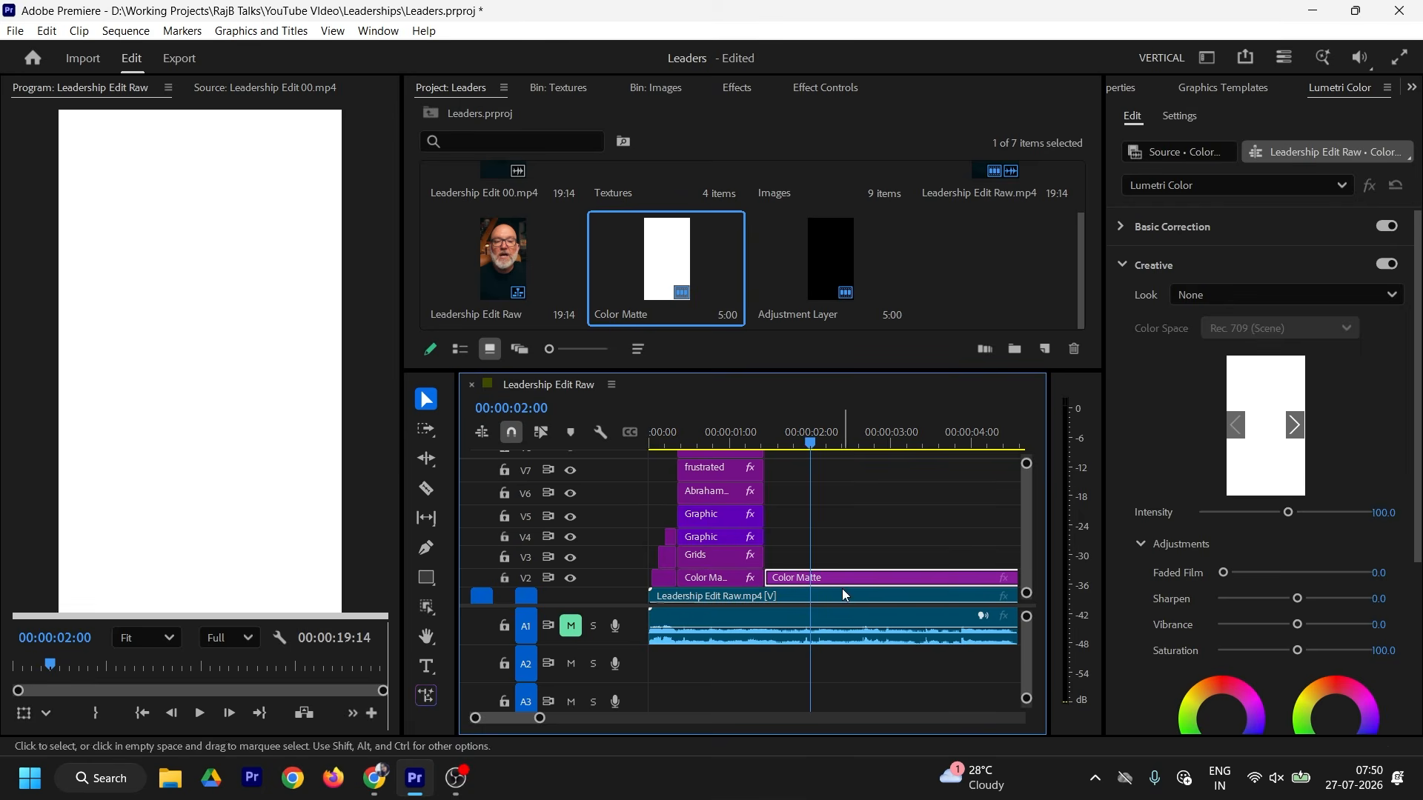
Step: Apply the 4-Color Gradient effect to the Color Matte, found by searching '4 col'
click(736, 87)
click(519, 117)
text(4 col)
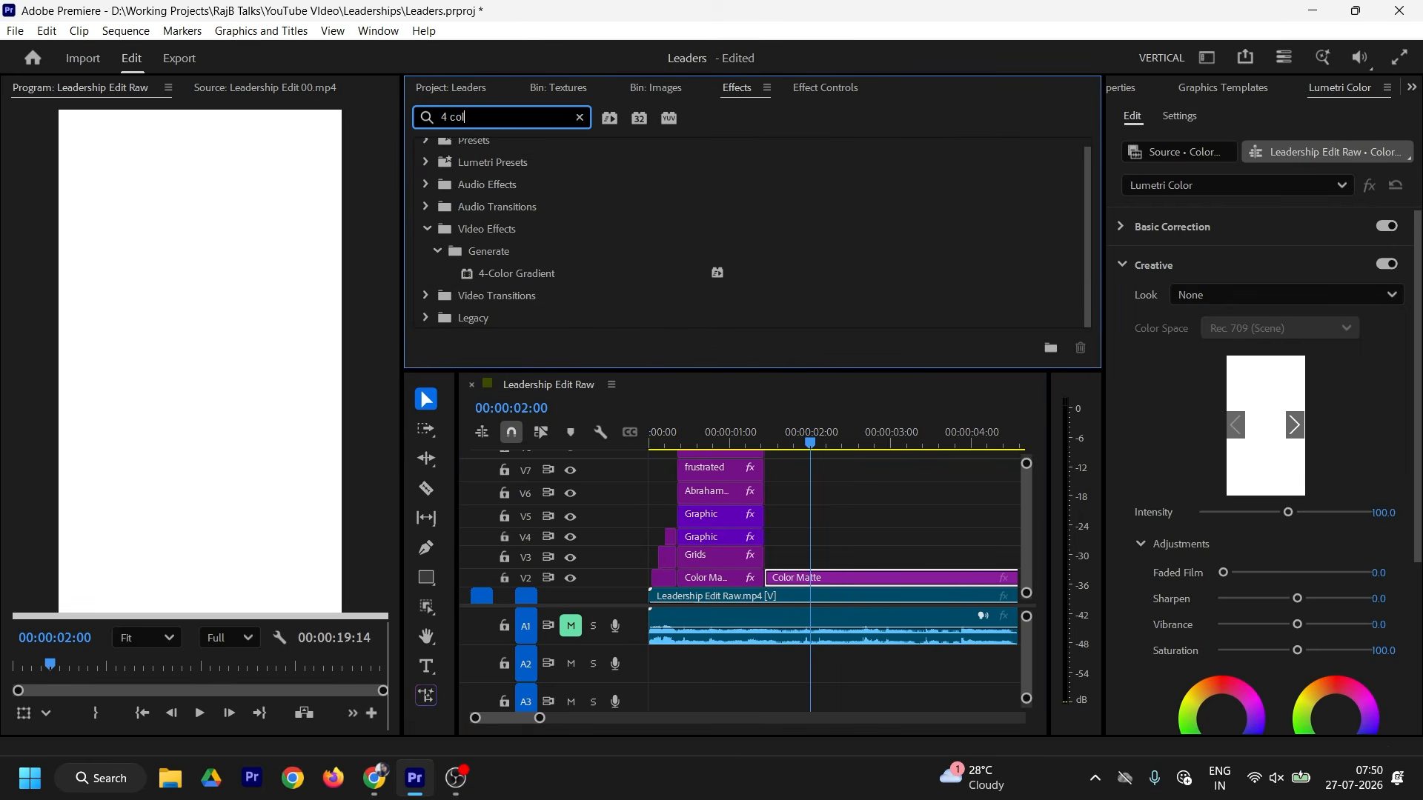
drag(541, 280, 823, 577)
Step: Set the gradient's Color 1 to a dark navy sampled from the reference frame
click(821, 87)
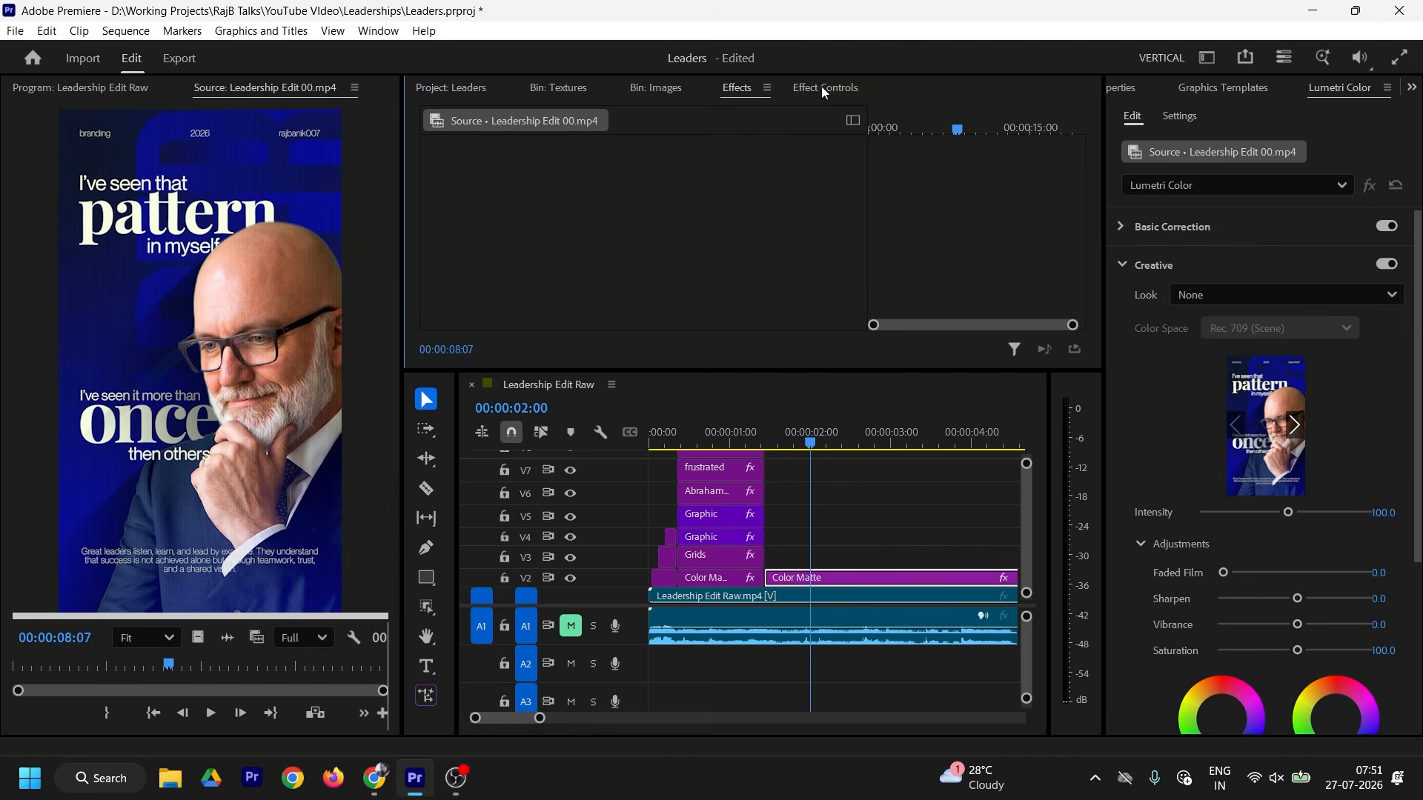
click(828, 578)
click(828, 577)
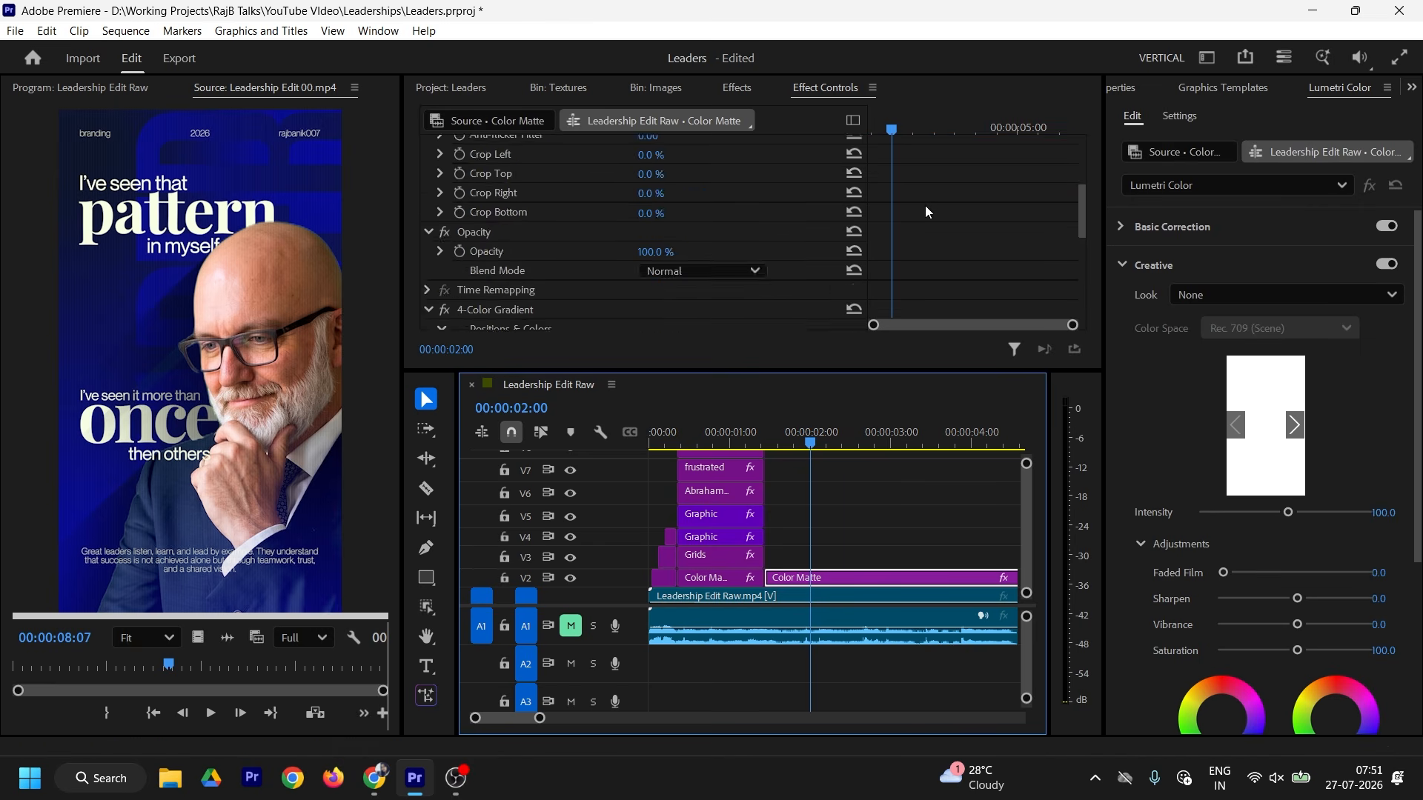
scroll(625, 194, down, 5)
click(671, 185)
click(80, 112)
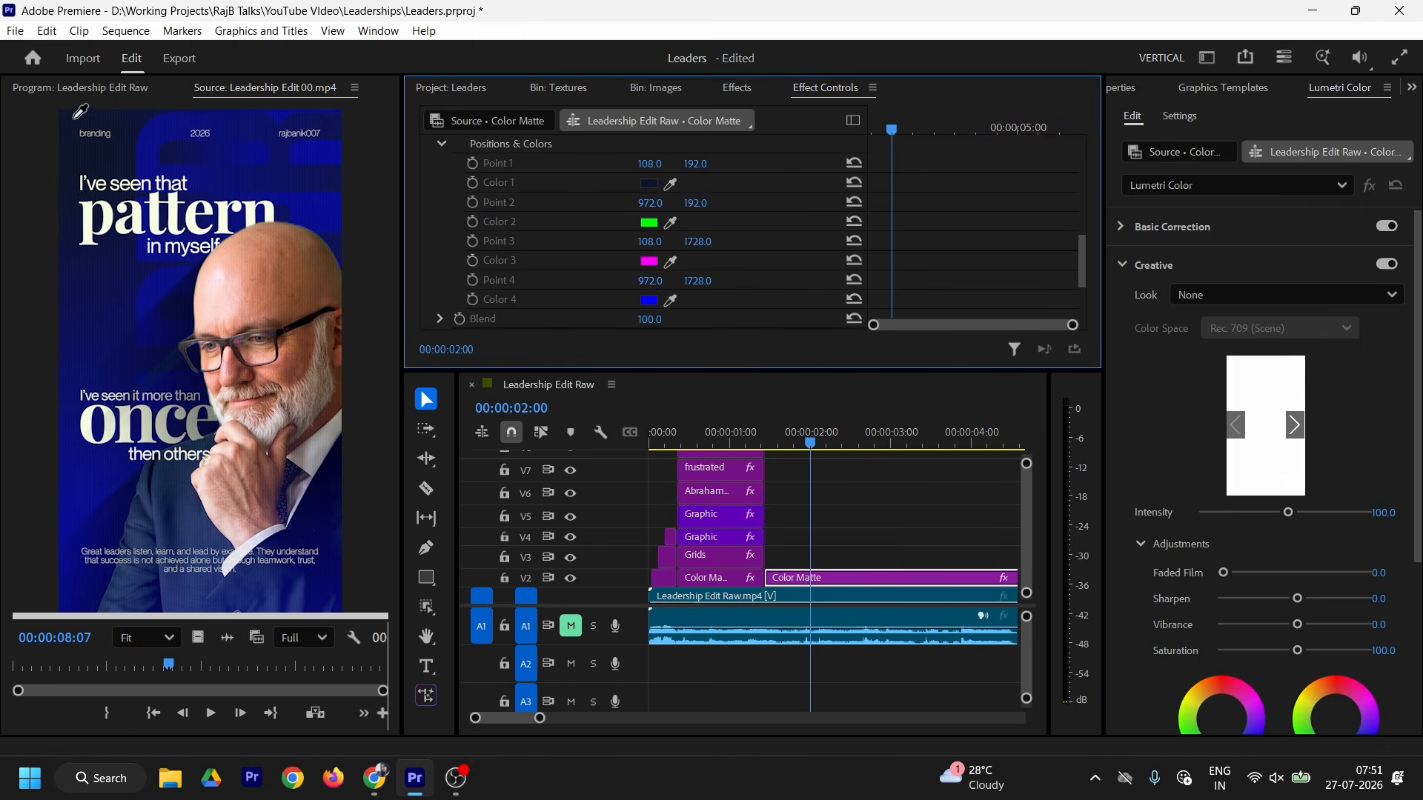
Step: Sample dark blue 0A0D98 from the preview as Color 2 and copy its hex
click(670, 222)
click(330, 148)
click(332, 148)
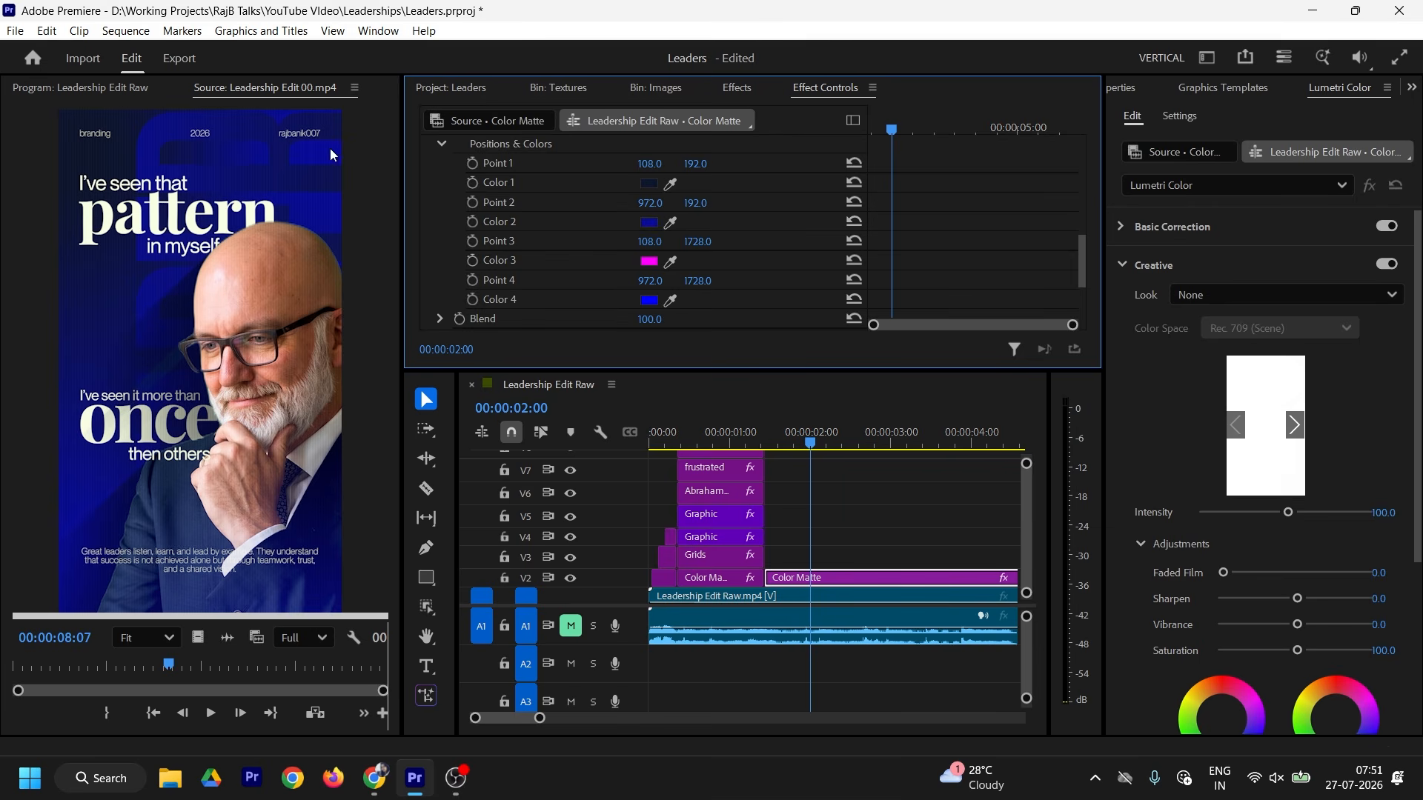
click(649, 222)
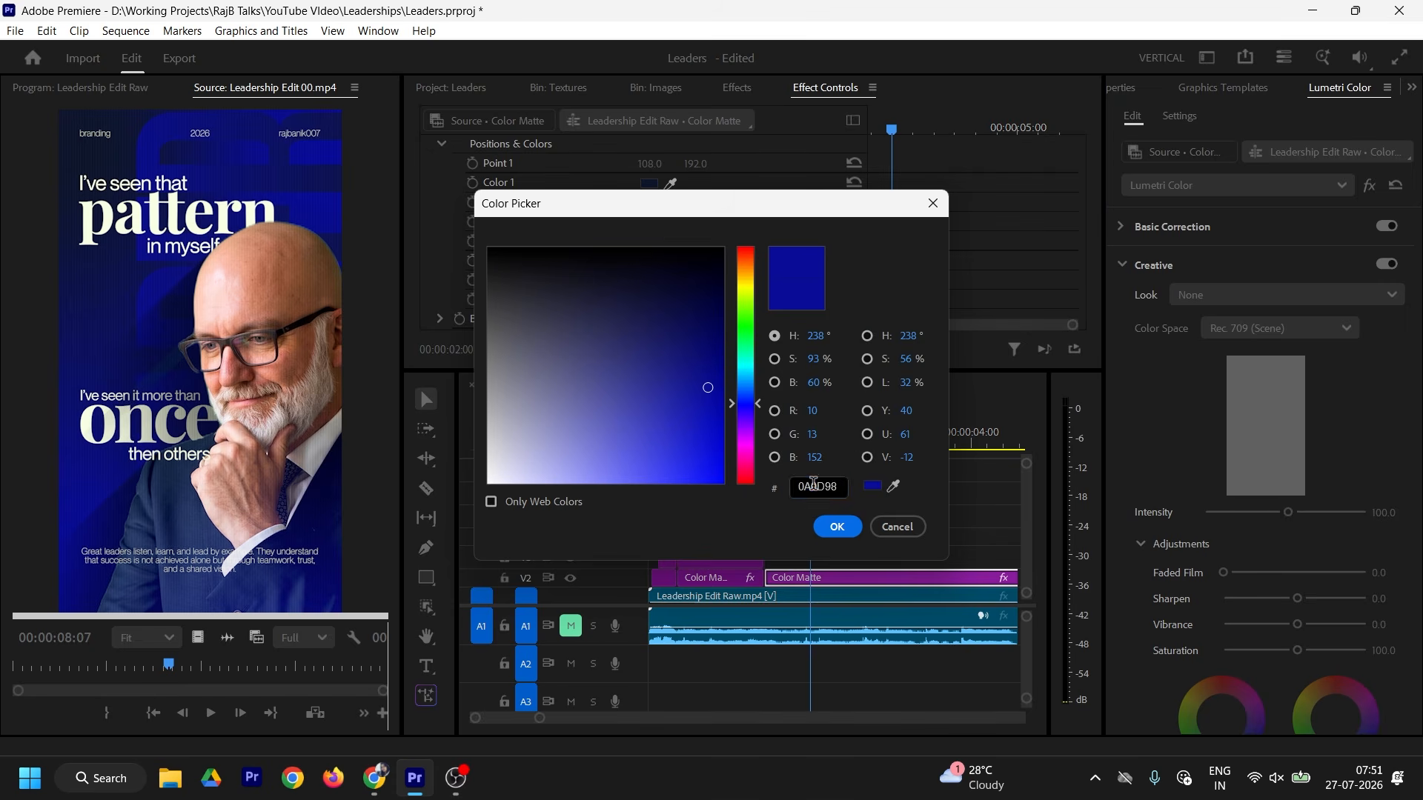
click(827, 484)
key(ctrl+c)
click(858, 532)
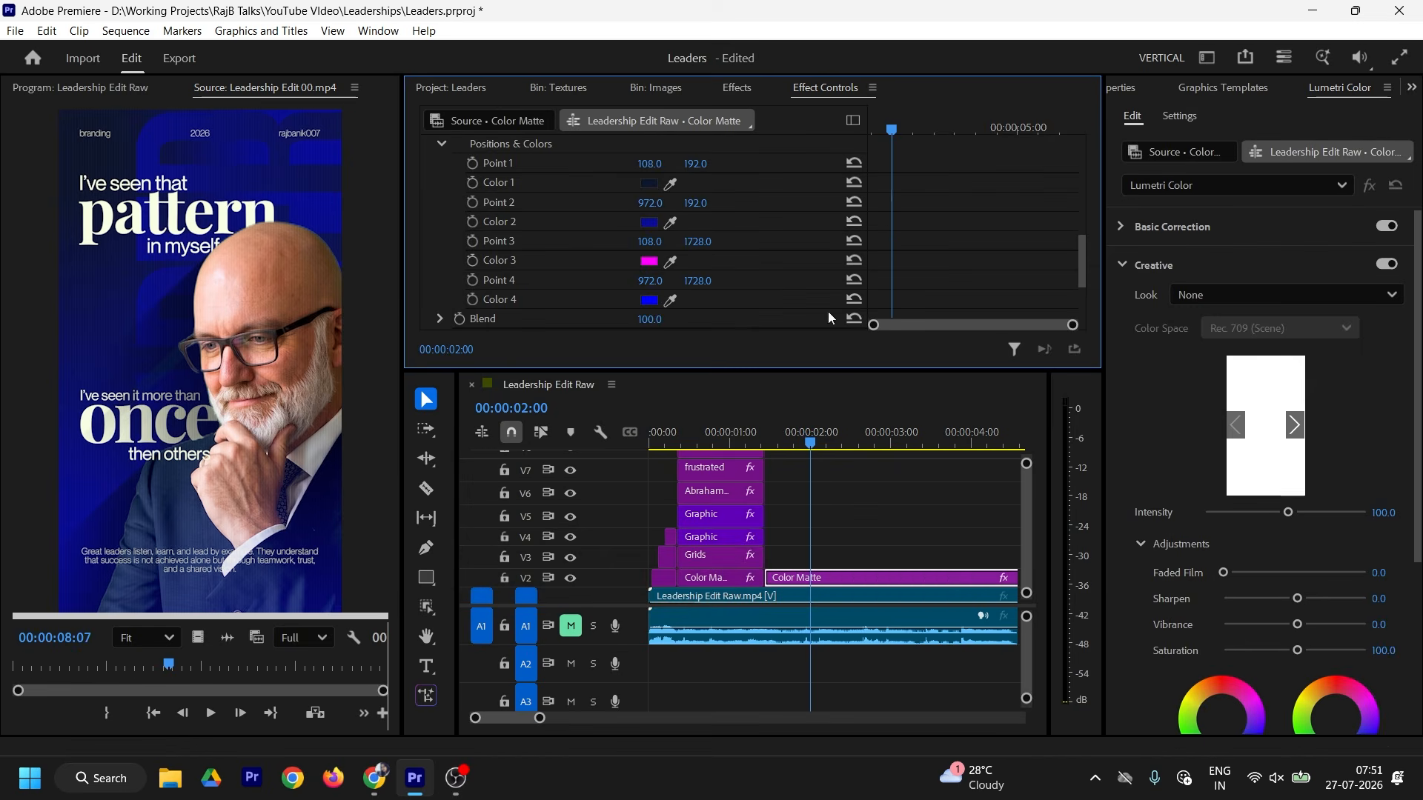
Step: Replace Color 3's magenta with the copied dark blue 0A0D98
click(650, 261)
click(808, 485)
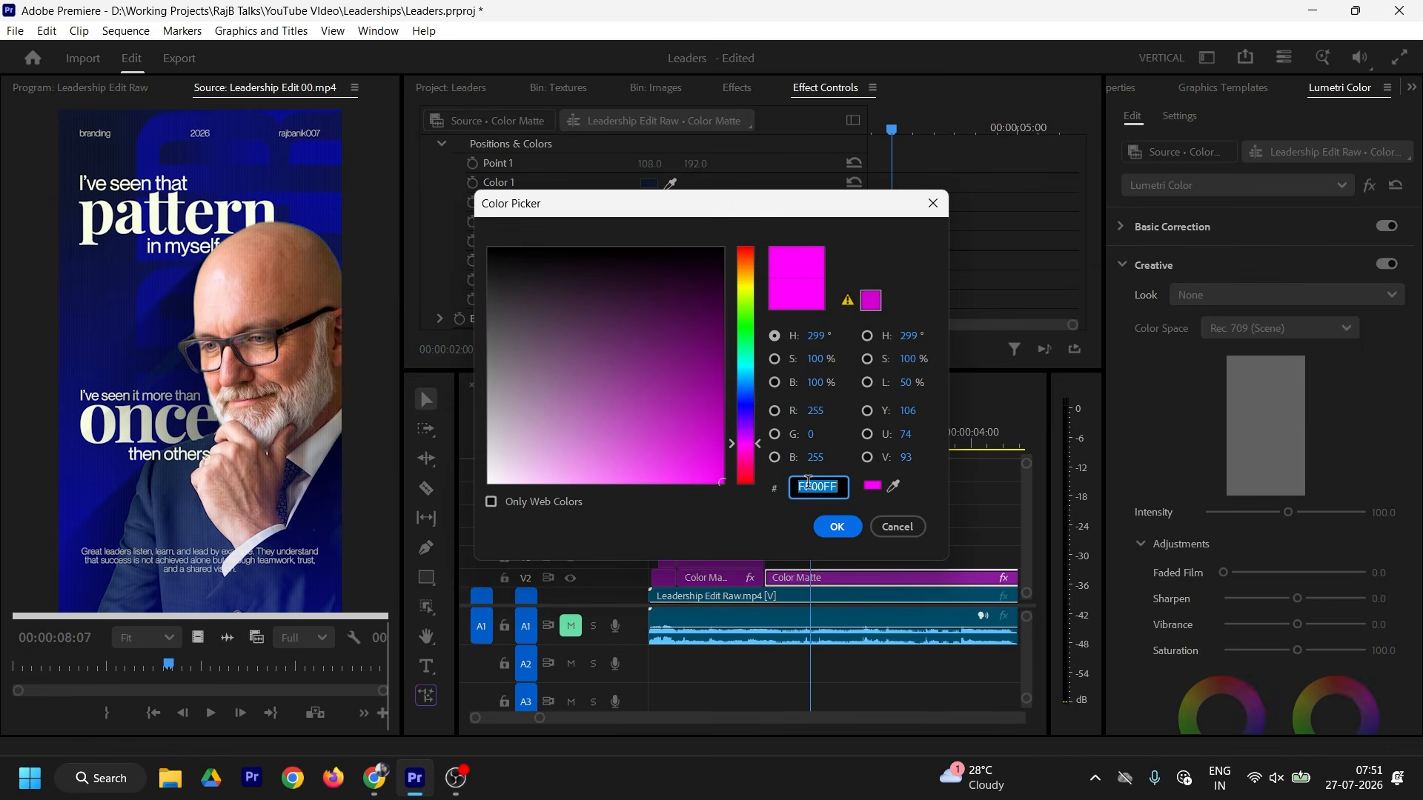
key(ctrl+v)
key(Return)
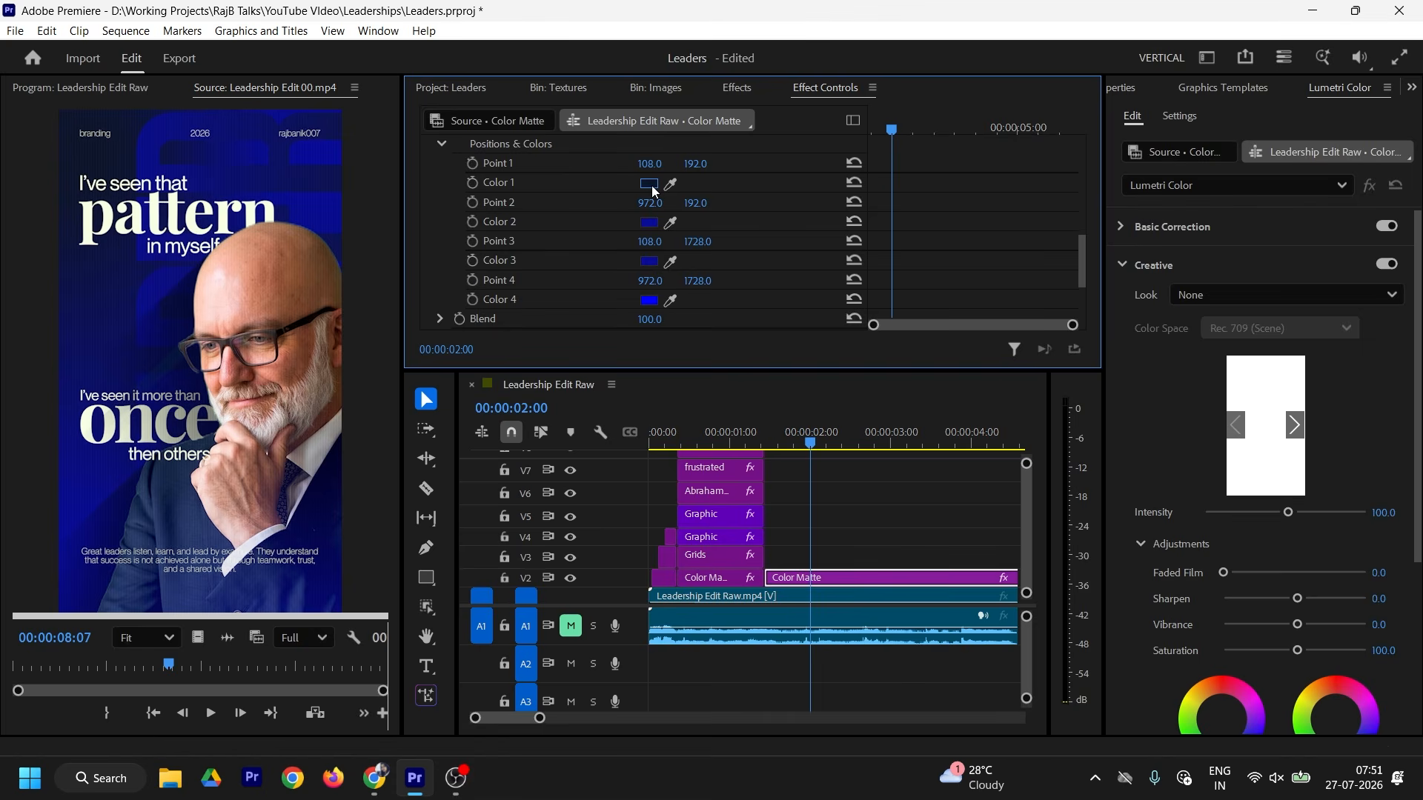
Step: Copy Color 1's dark hex into Color 4, setting it to 111137
click(652, 185)
click(799, 485)
key(ctrl+c)
key(Return)
click(651, 302)
click(812, 483)
key(ctrl+v)
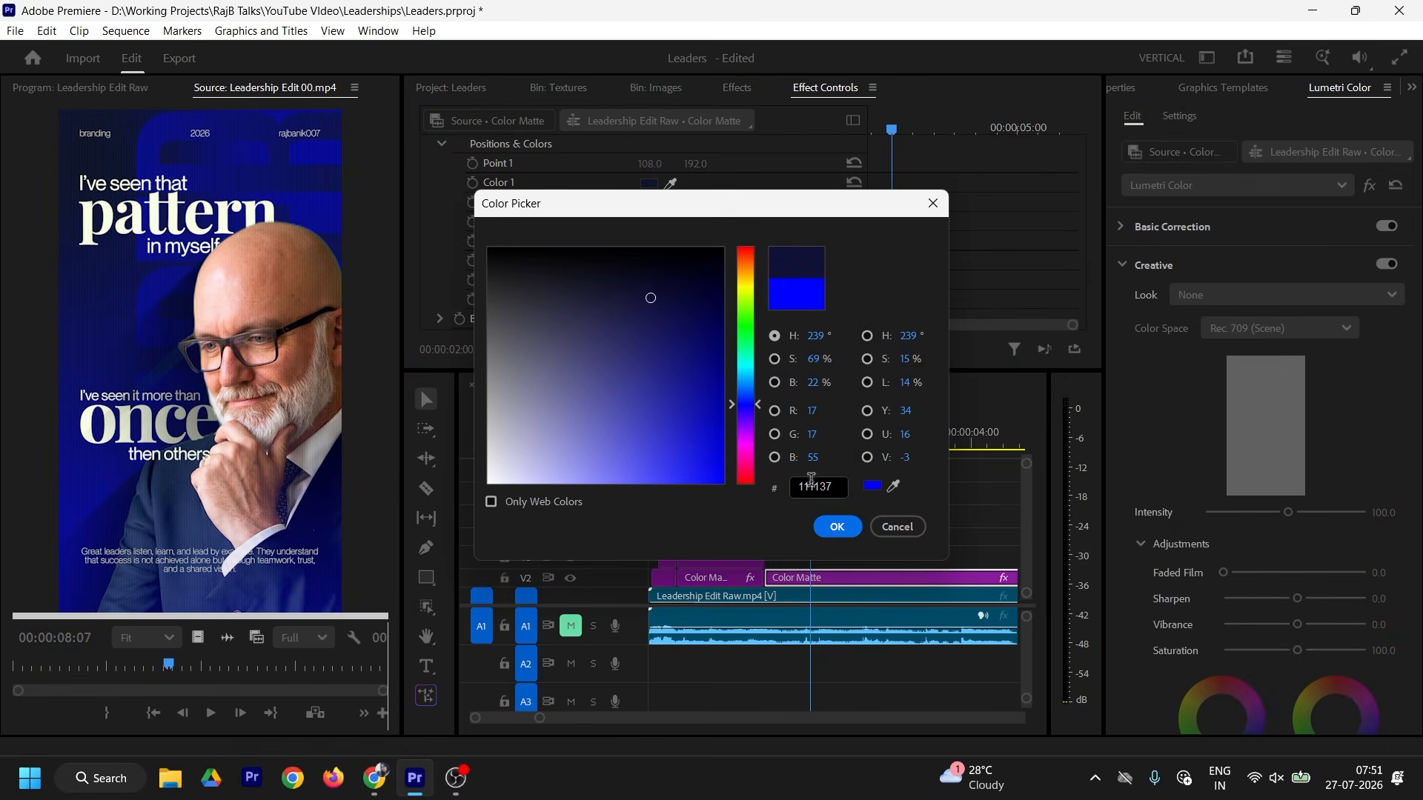
key(Return)
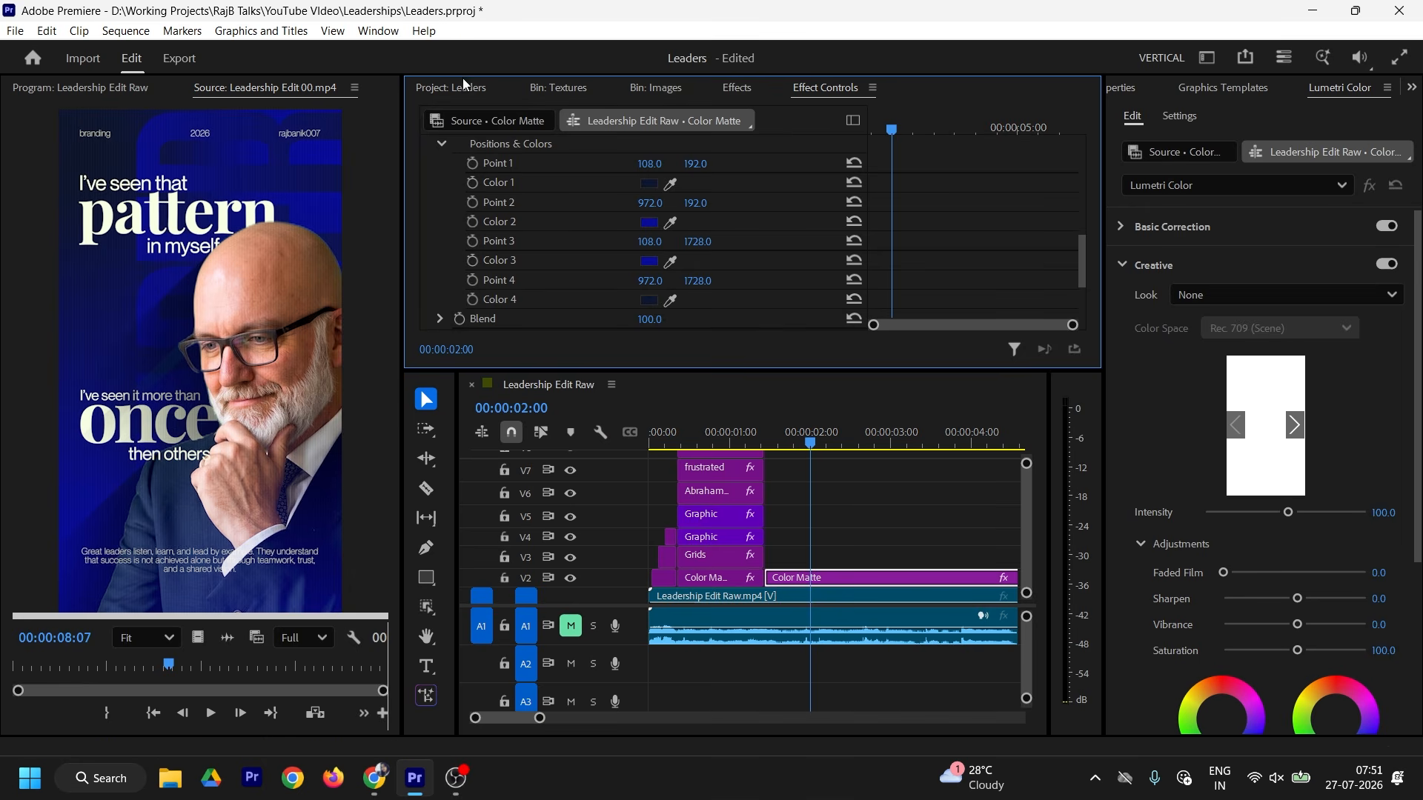
click(118, 88)
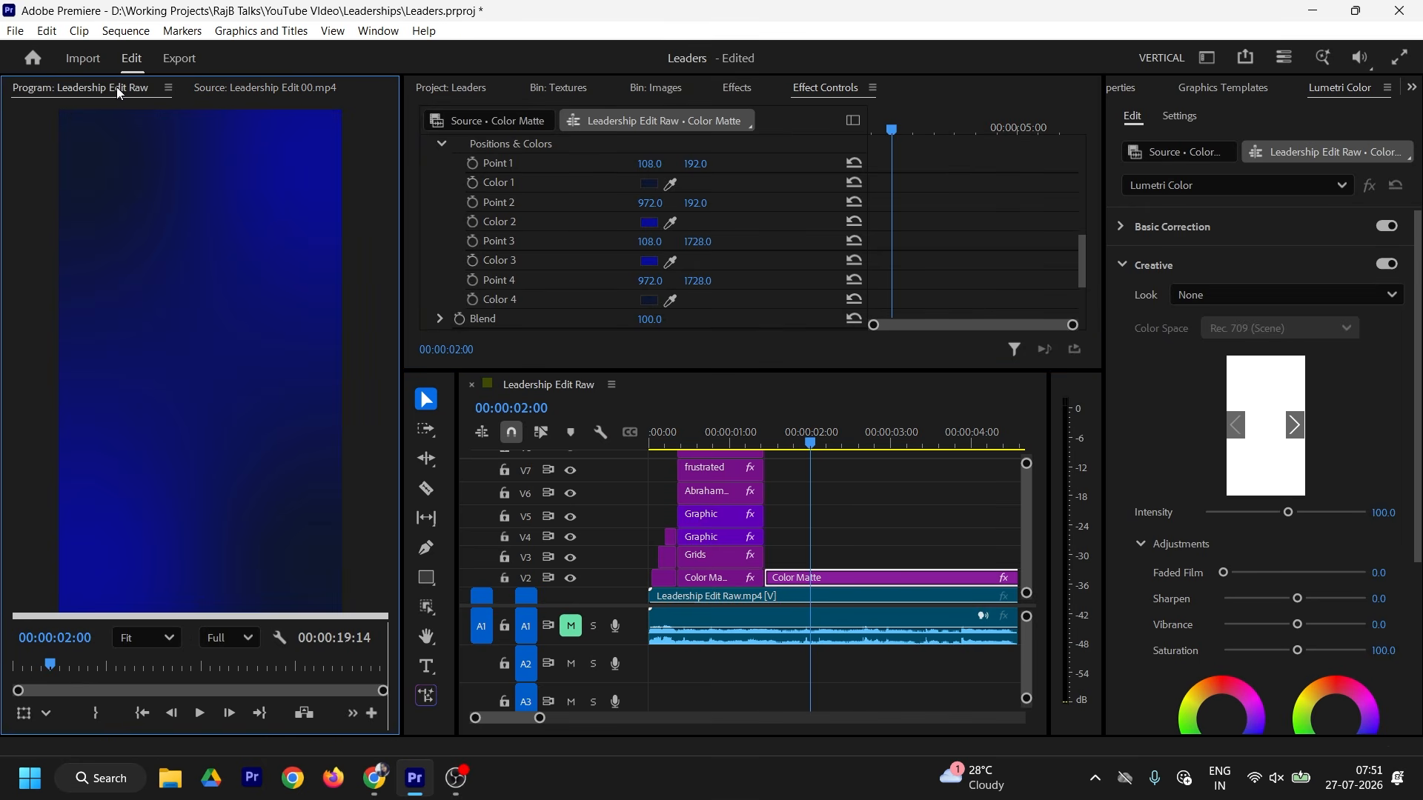
Step: Place the presenter portrait from the Images bin on V3 above the matte
click(818, 579)
click(557, 91)
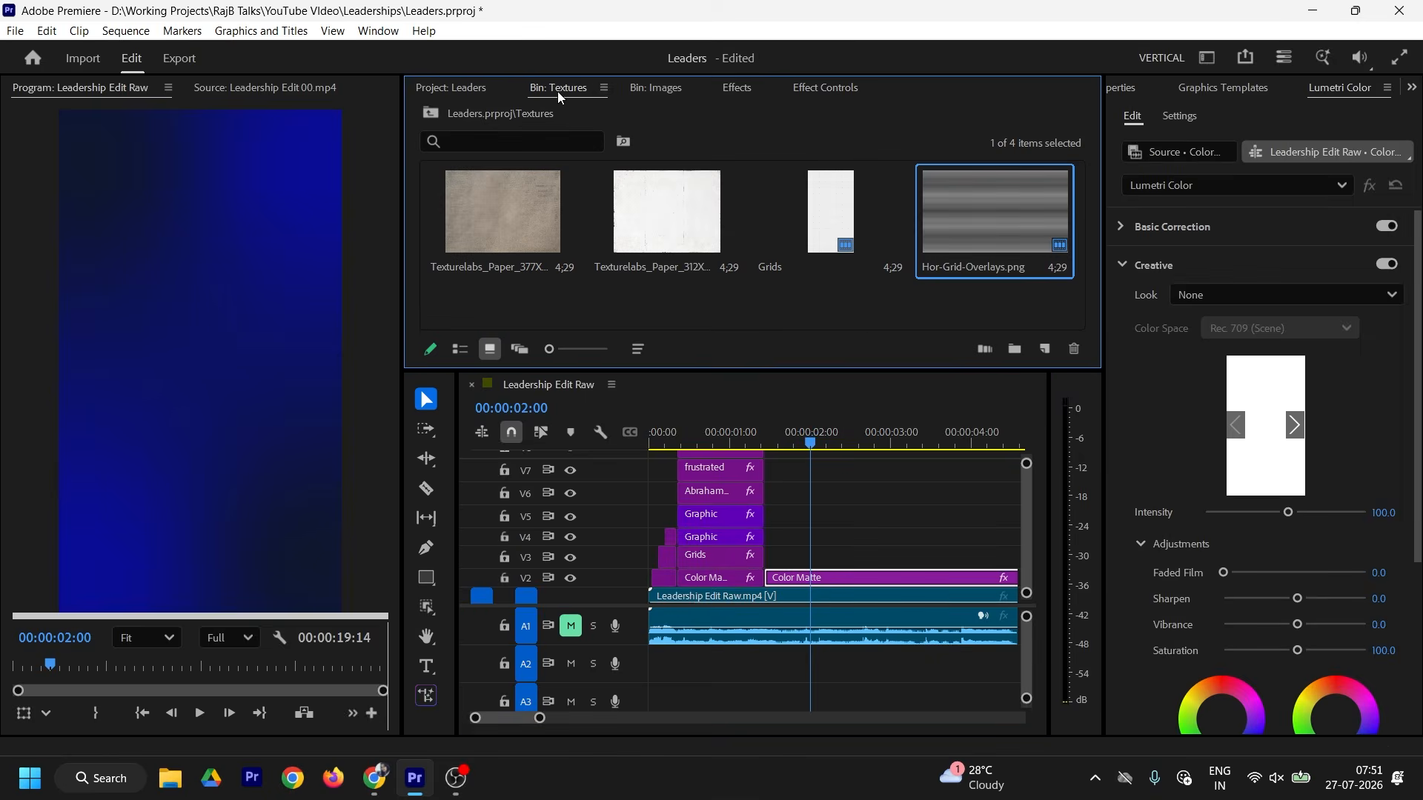
click(676, 90)
click(665, 213)
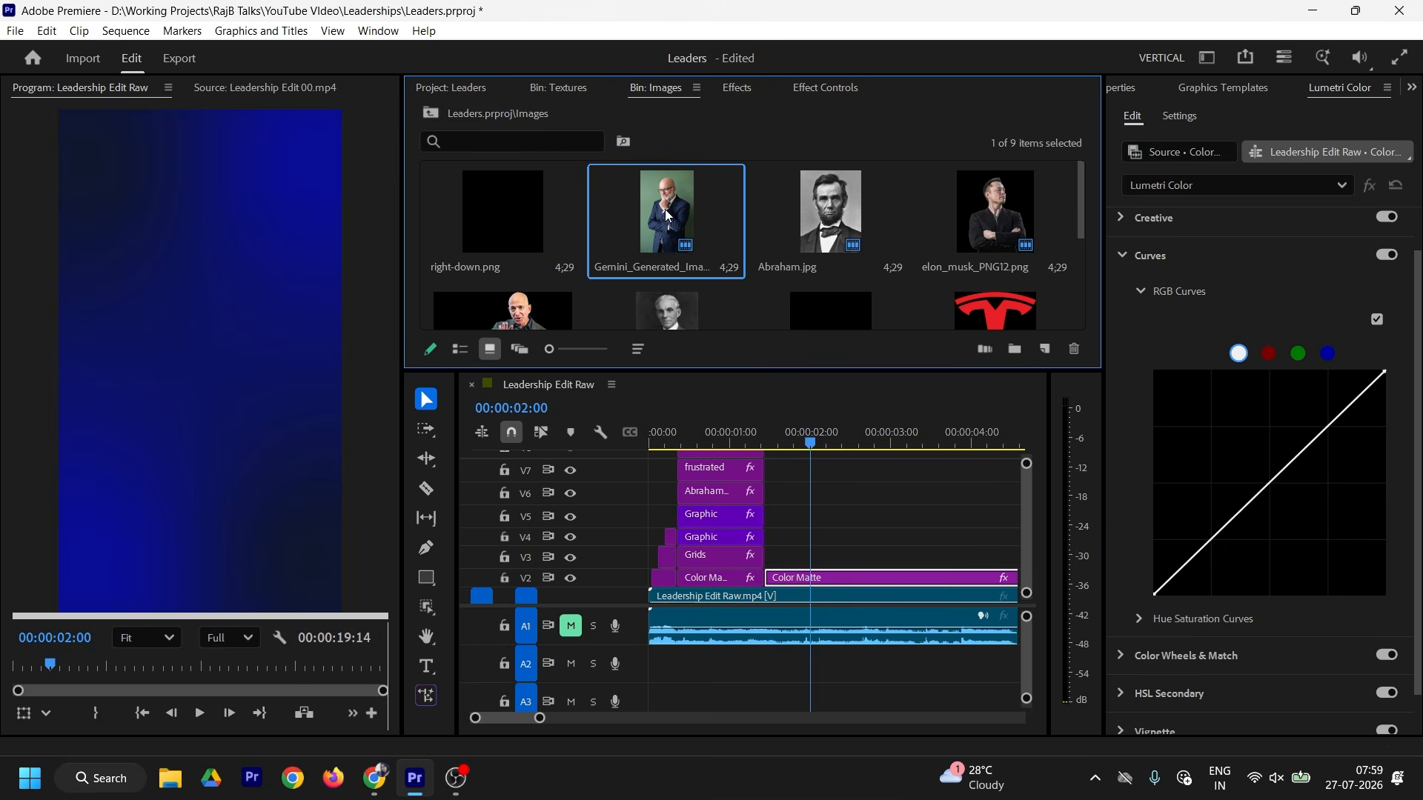
drag(825, 393, 770, 557)
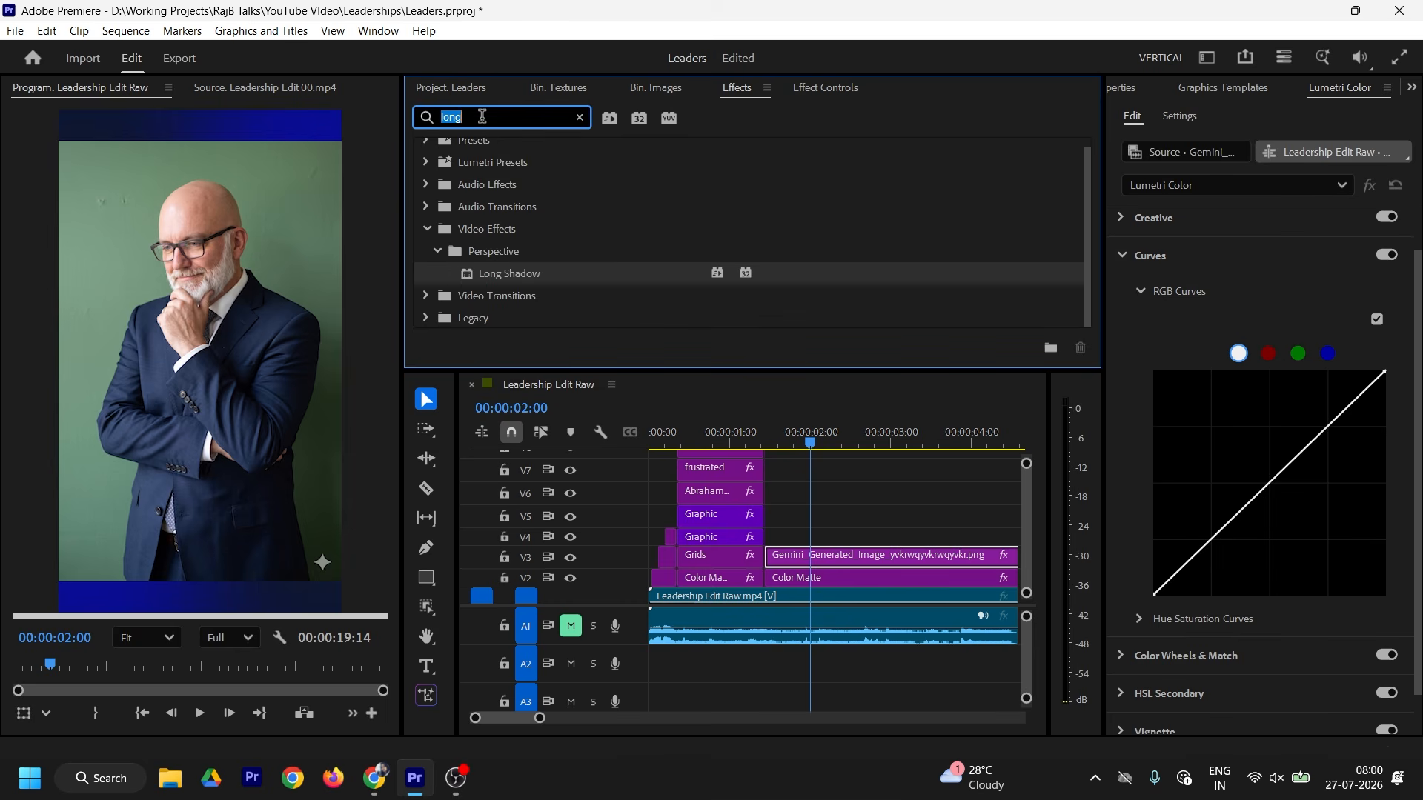
Step: Apply Ultra Key, sample the green backdrop as Key Color, and set Transparency 46
text(ultra)
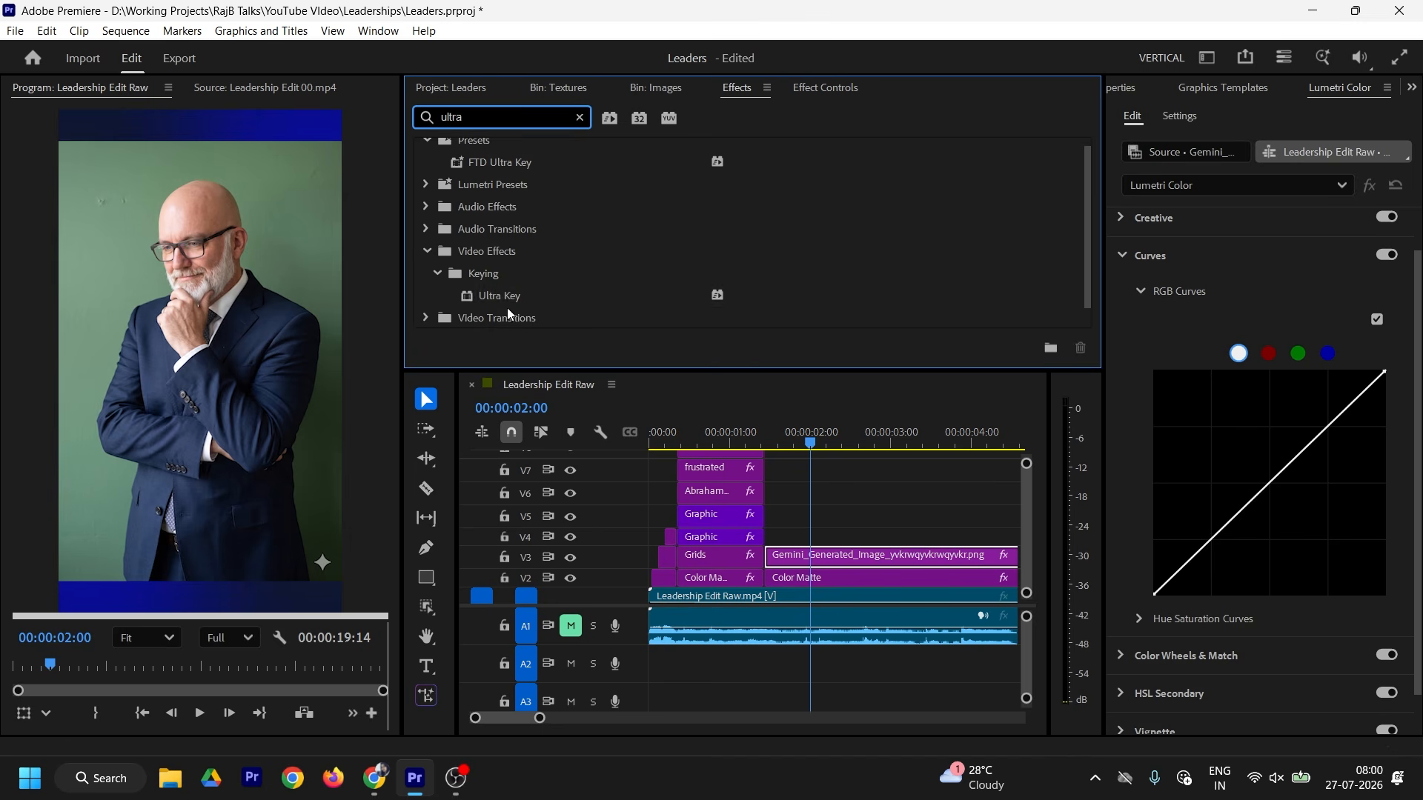
click(821, 89)
click(670, 295)
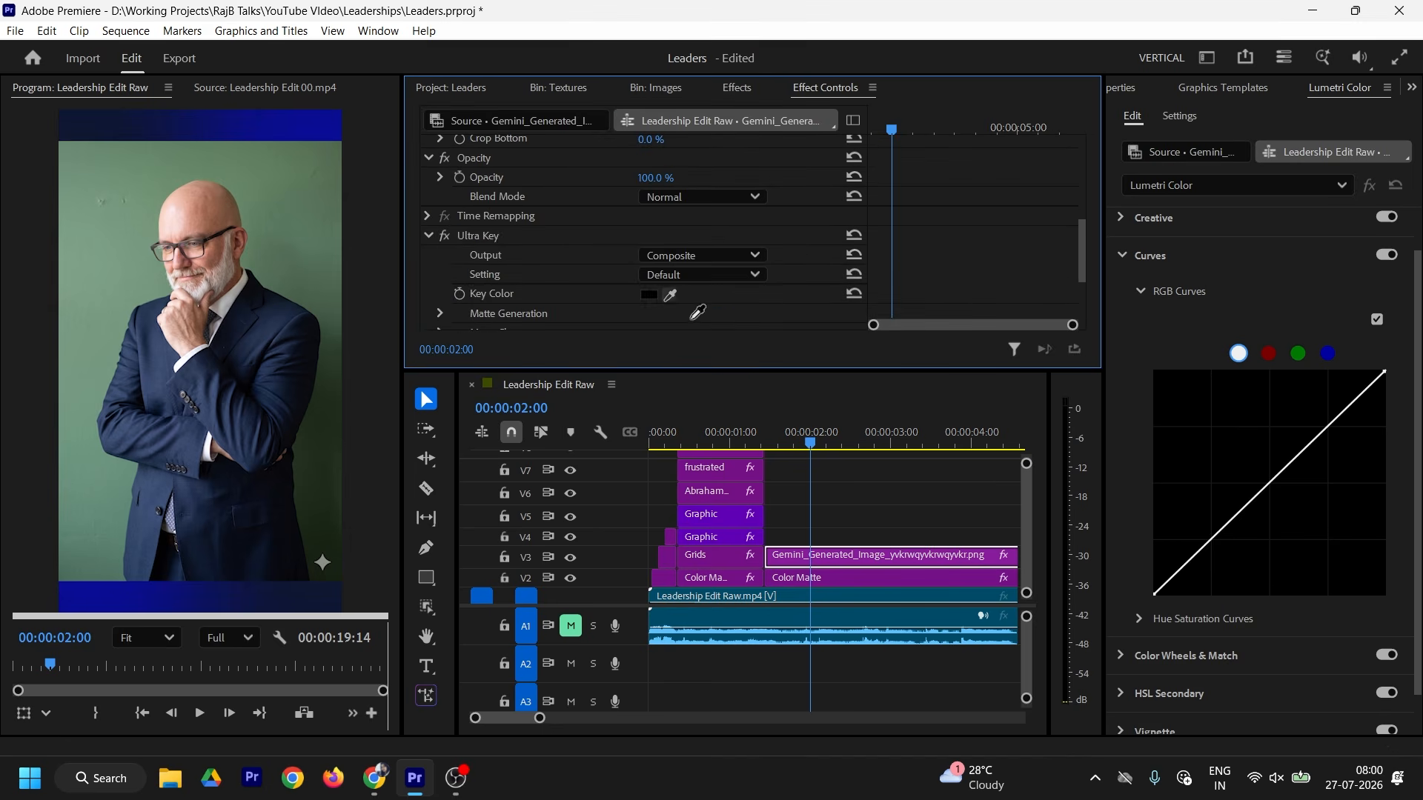
click(255, 258)
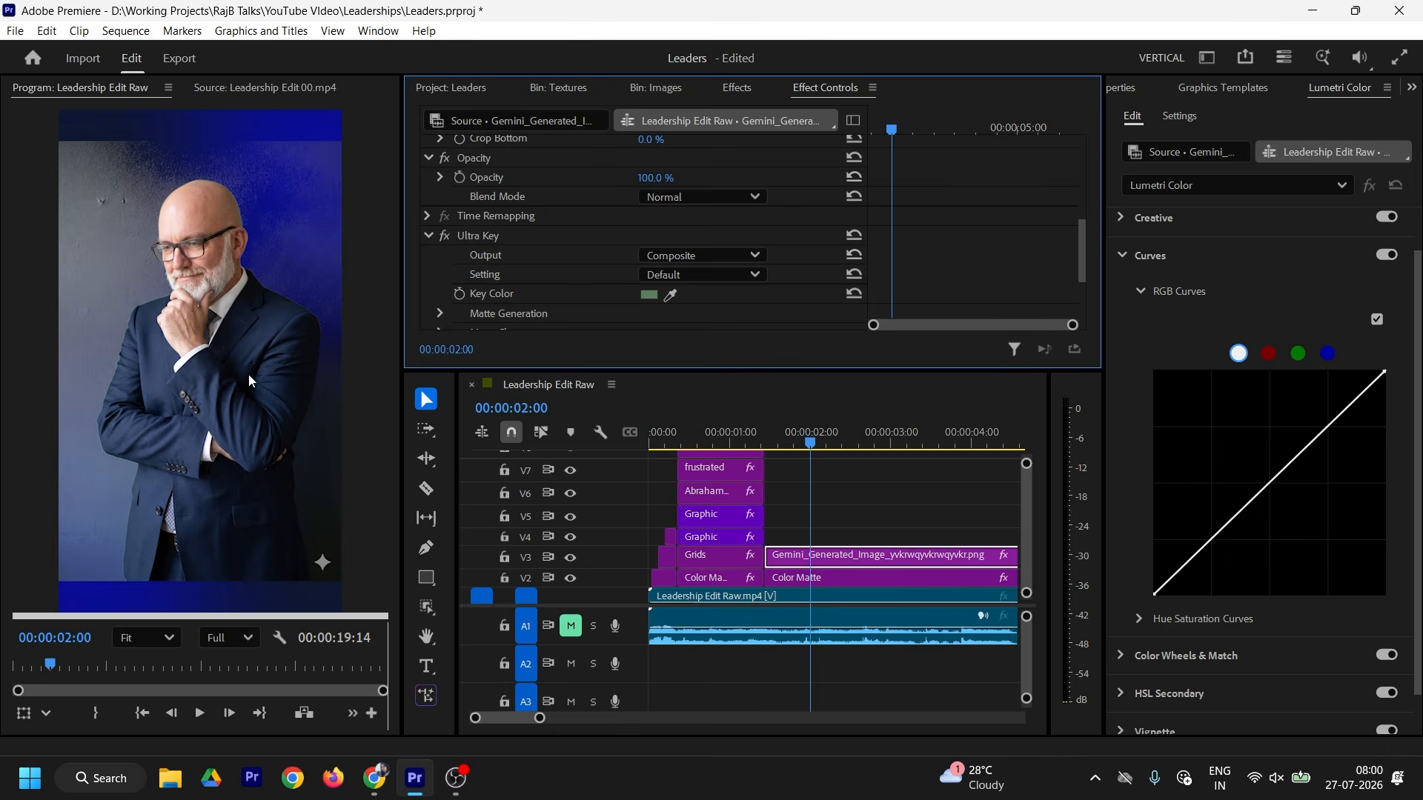
scroll(945, 255, down, 3)
click(441, 201)
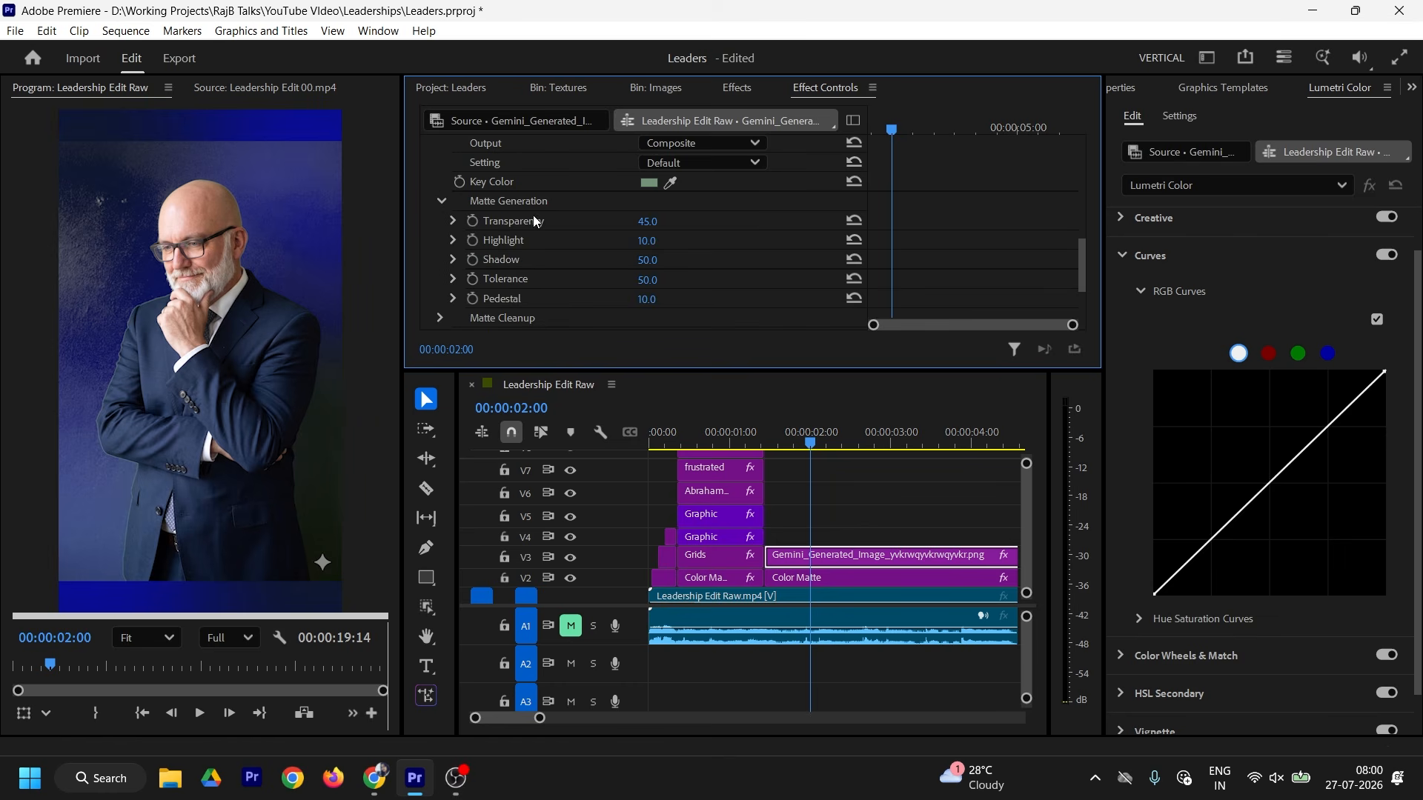
drag(652, 222, 681, 280)
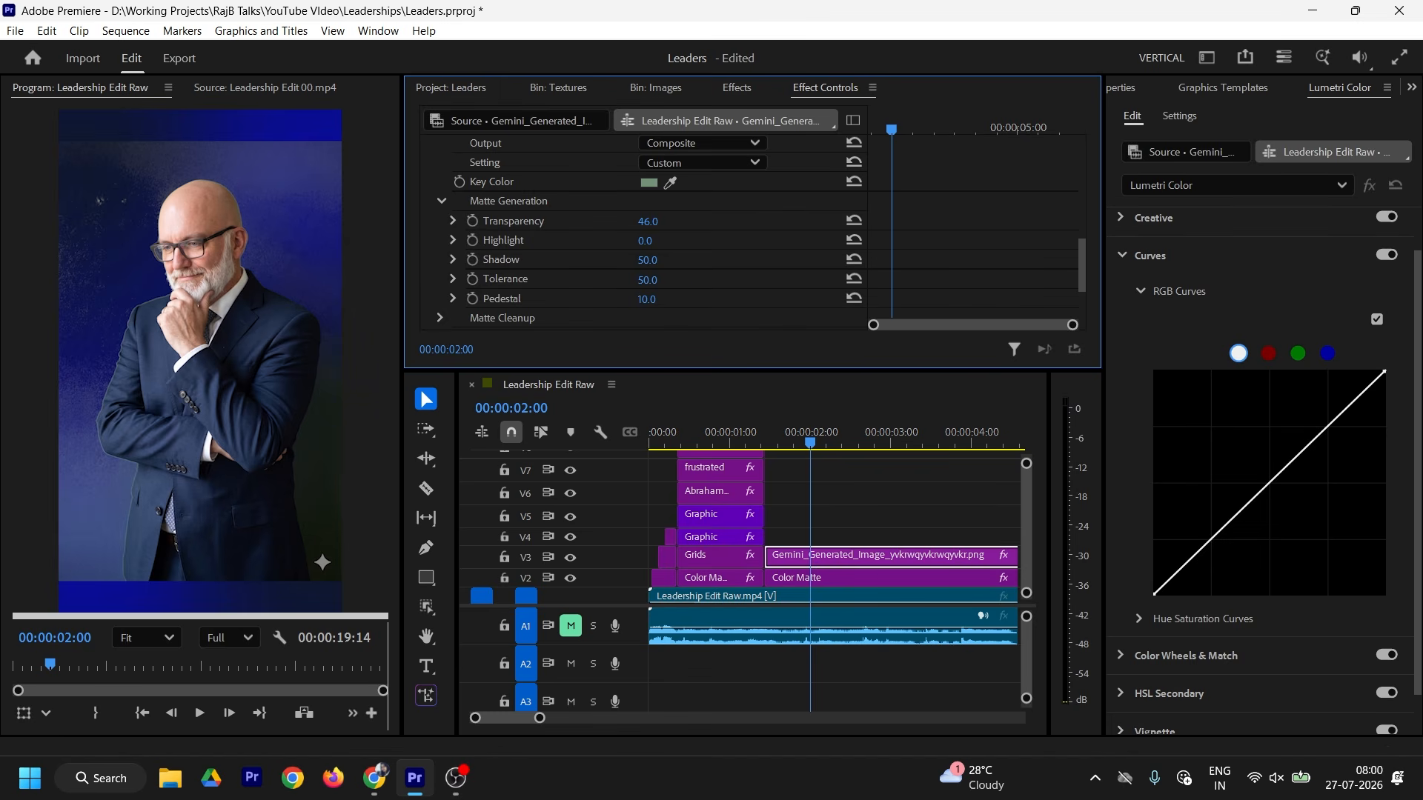
Step: Set the Ultra Key Matte Generation Pedestal to 100 and Shadow to 5
click(658, 298)
text(80)
key(Return)
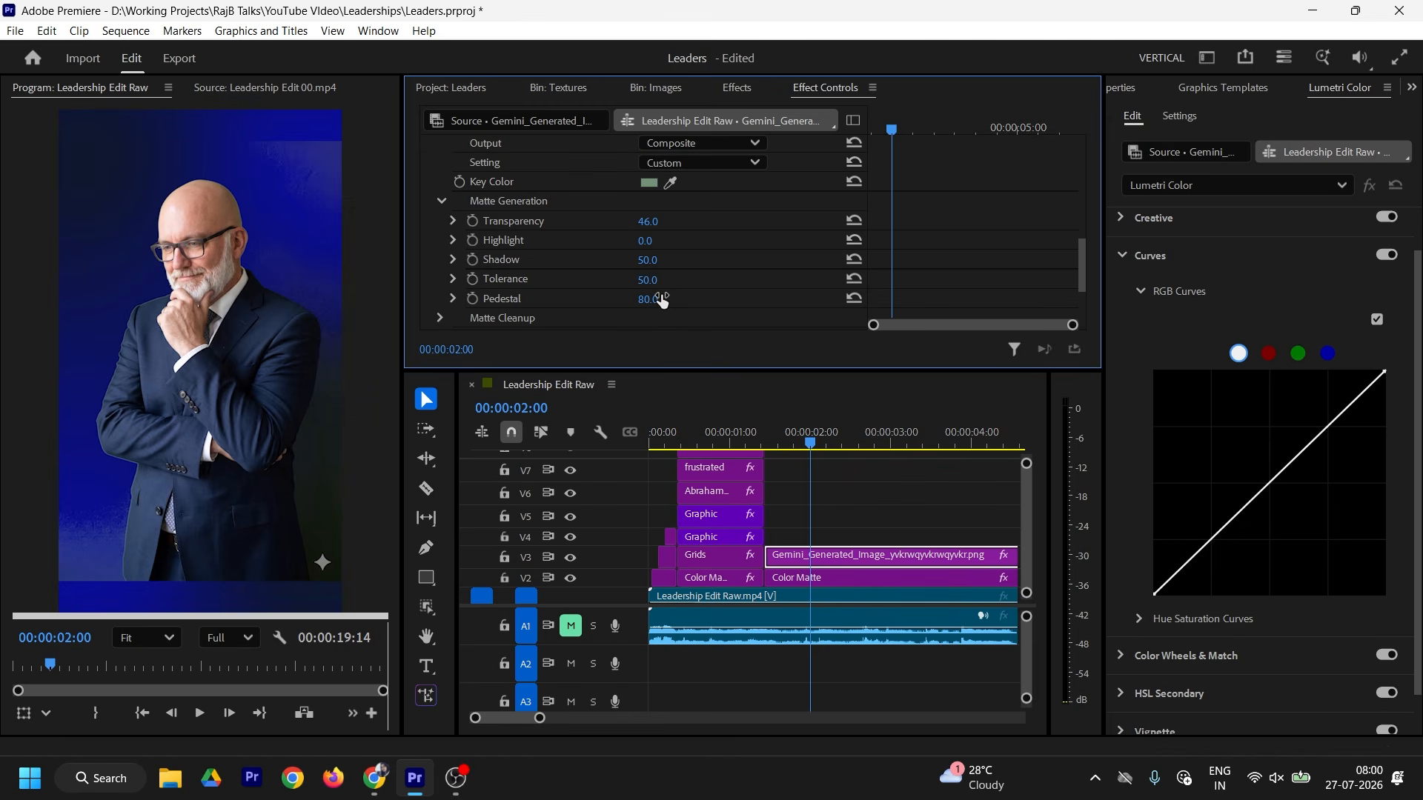
click(662, 299)
text(100)
key(Return)
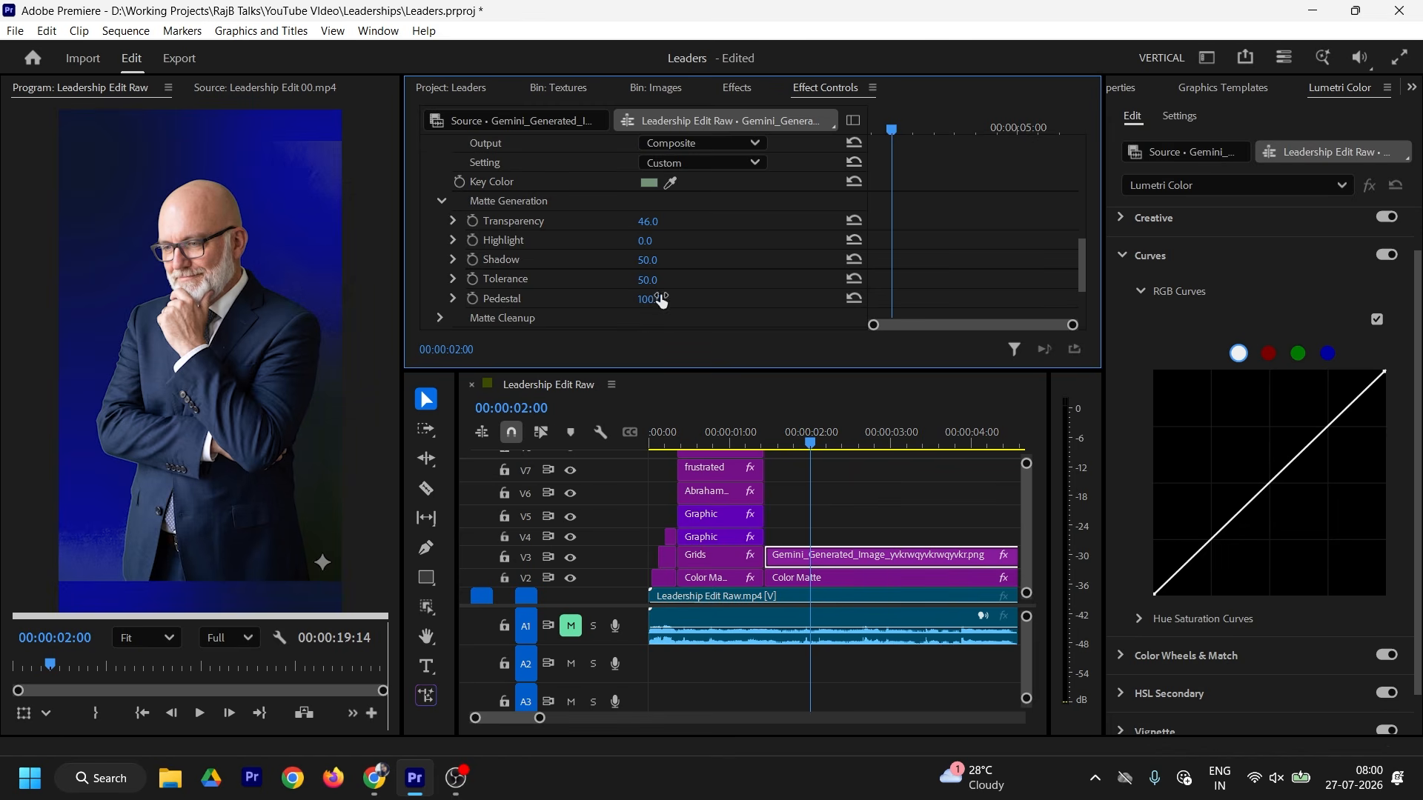
mouse_move(647, 260)
mouse_down()
mouse_move(604, 260)
mouse_move(648, 261)
mouse_up()
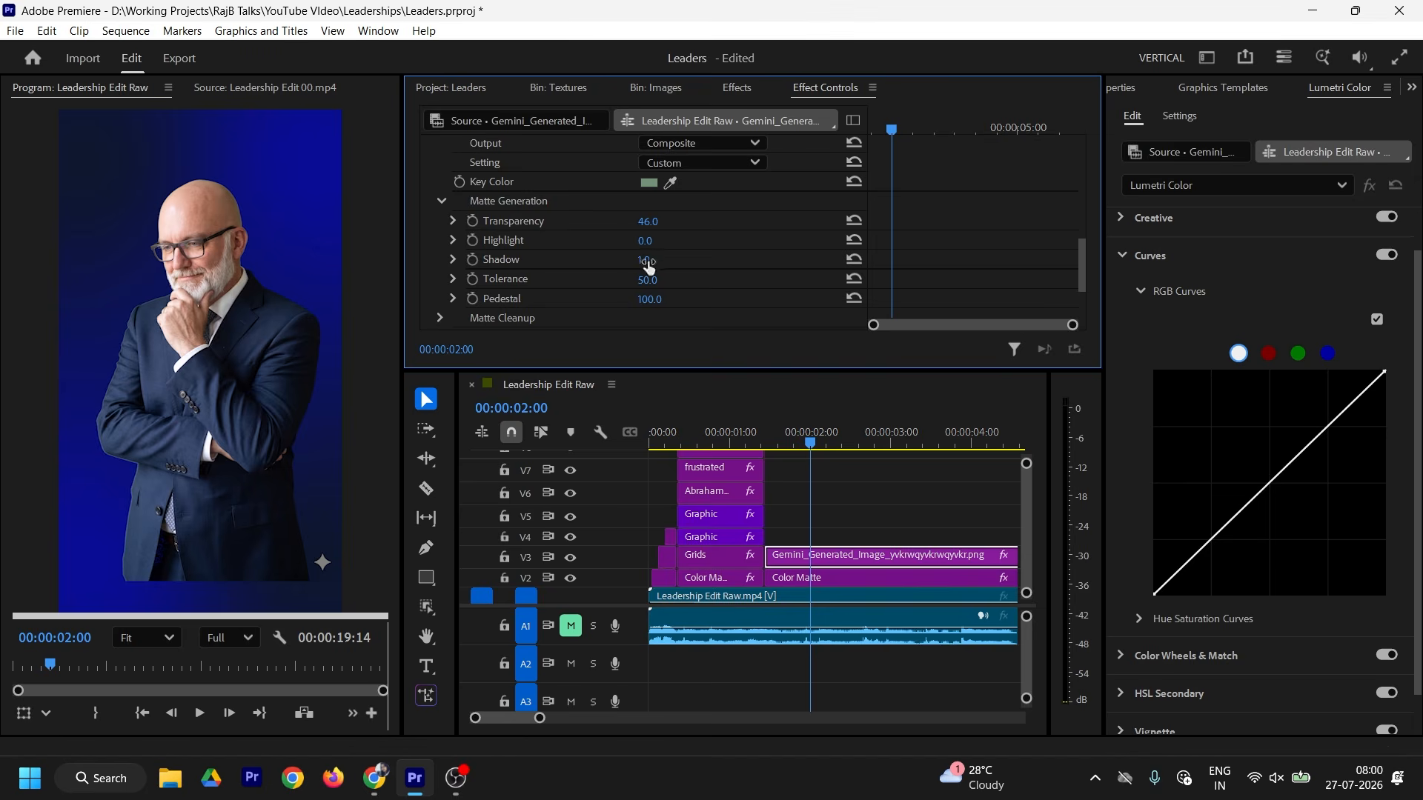
click(649, 260)
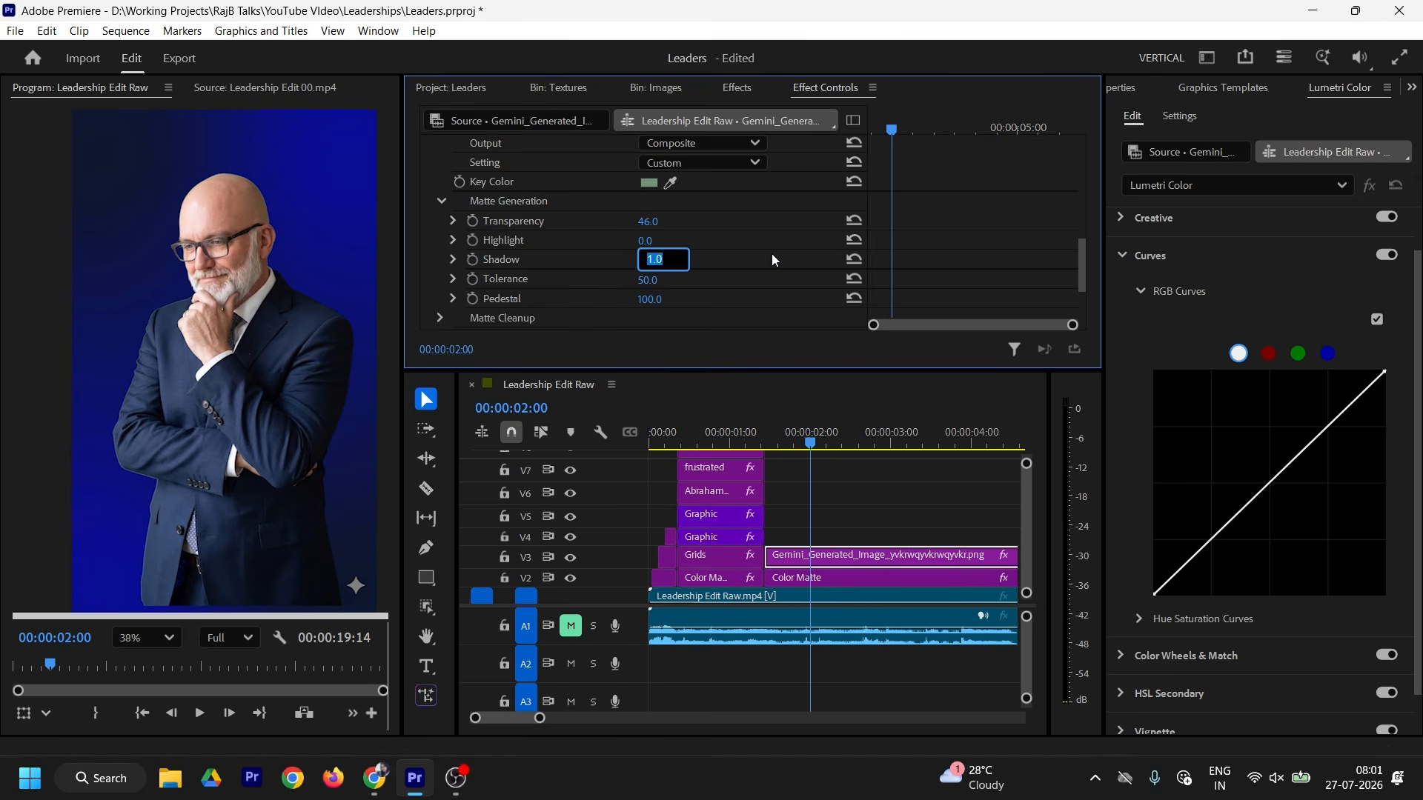
text(5)
key(Return)
Step: Set Matte Cleanup Choke to 15 and Soften to 20
scroll(976, 260, down, 2)
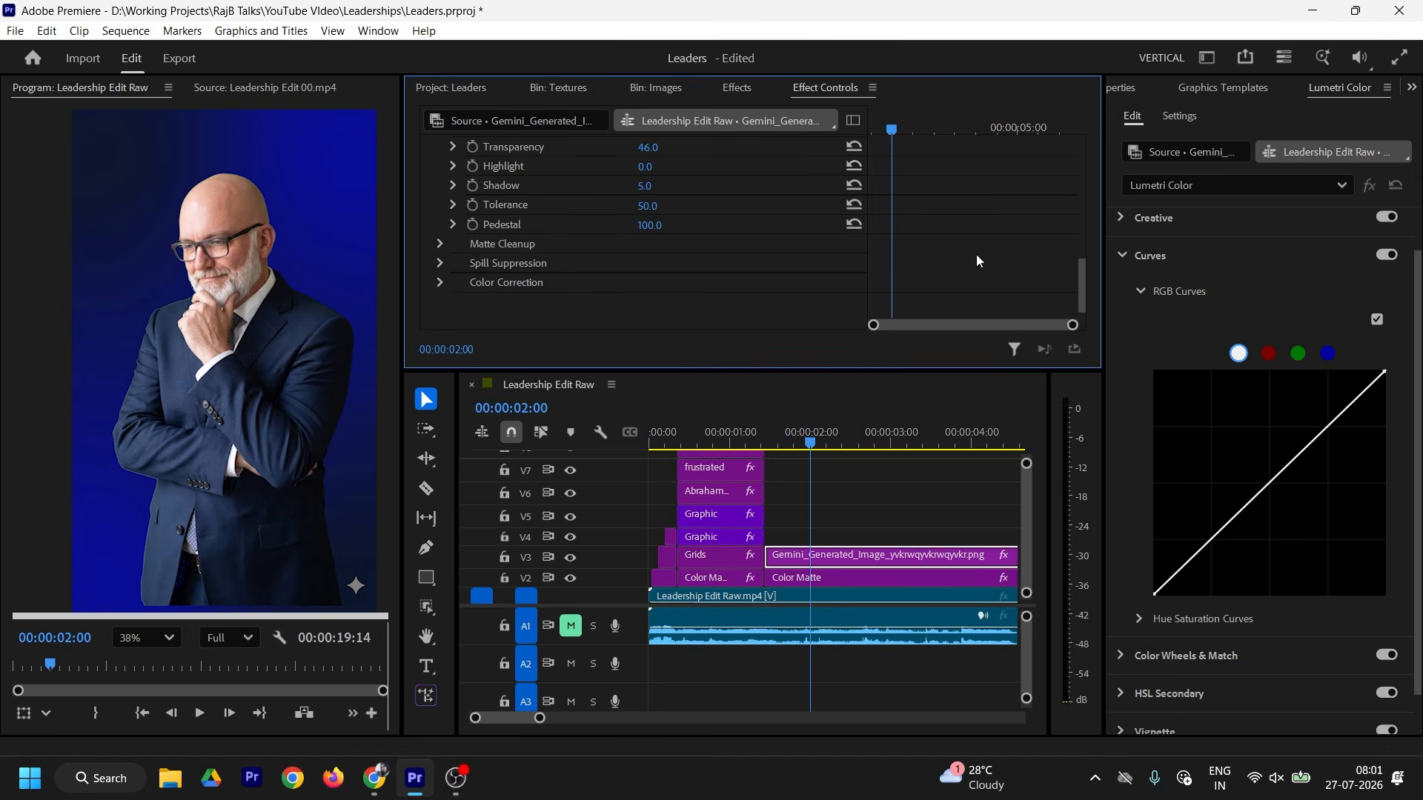
scroll(976, 260, up, 1)
scroll(971, 259, down, 1)
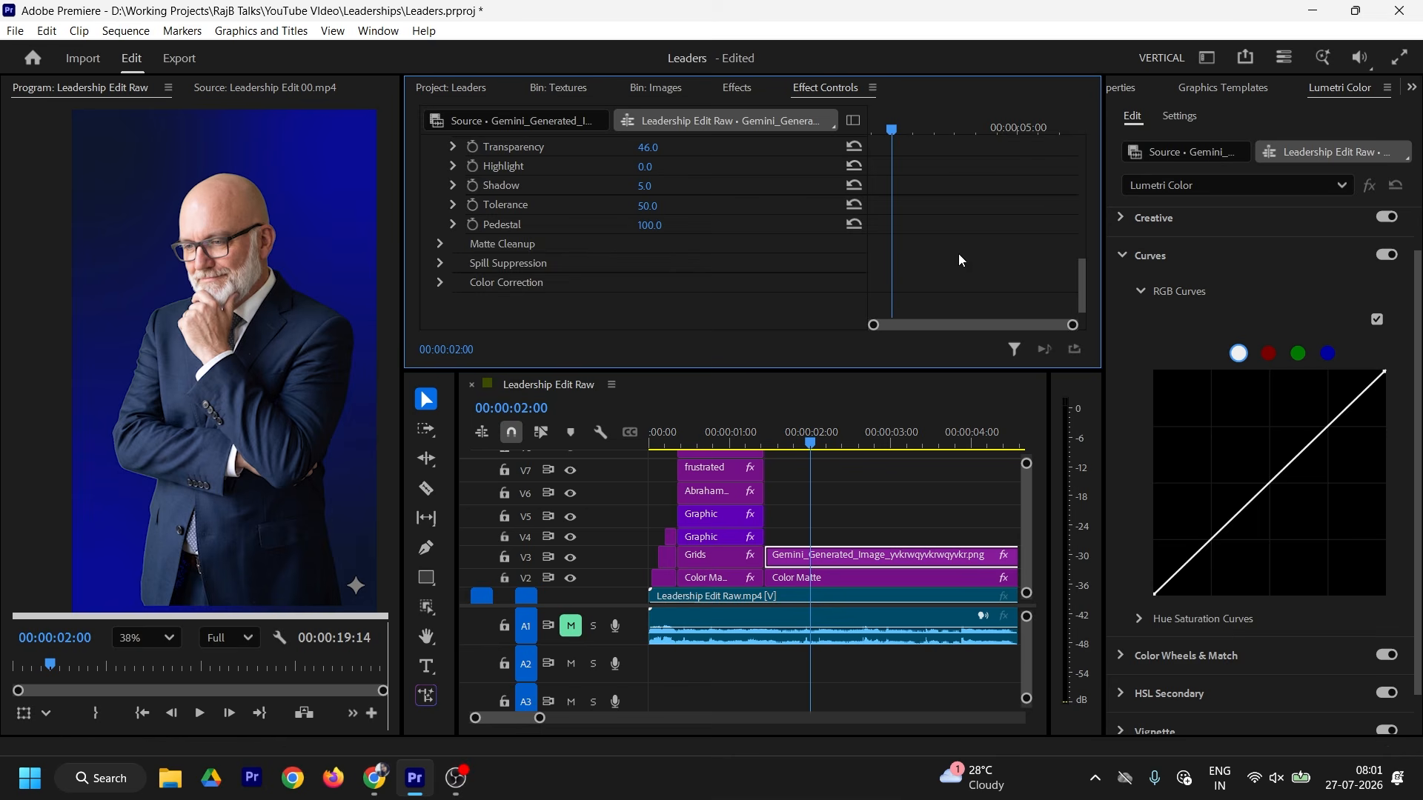
click(440, 243)
click(680, 257)
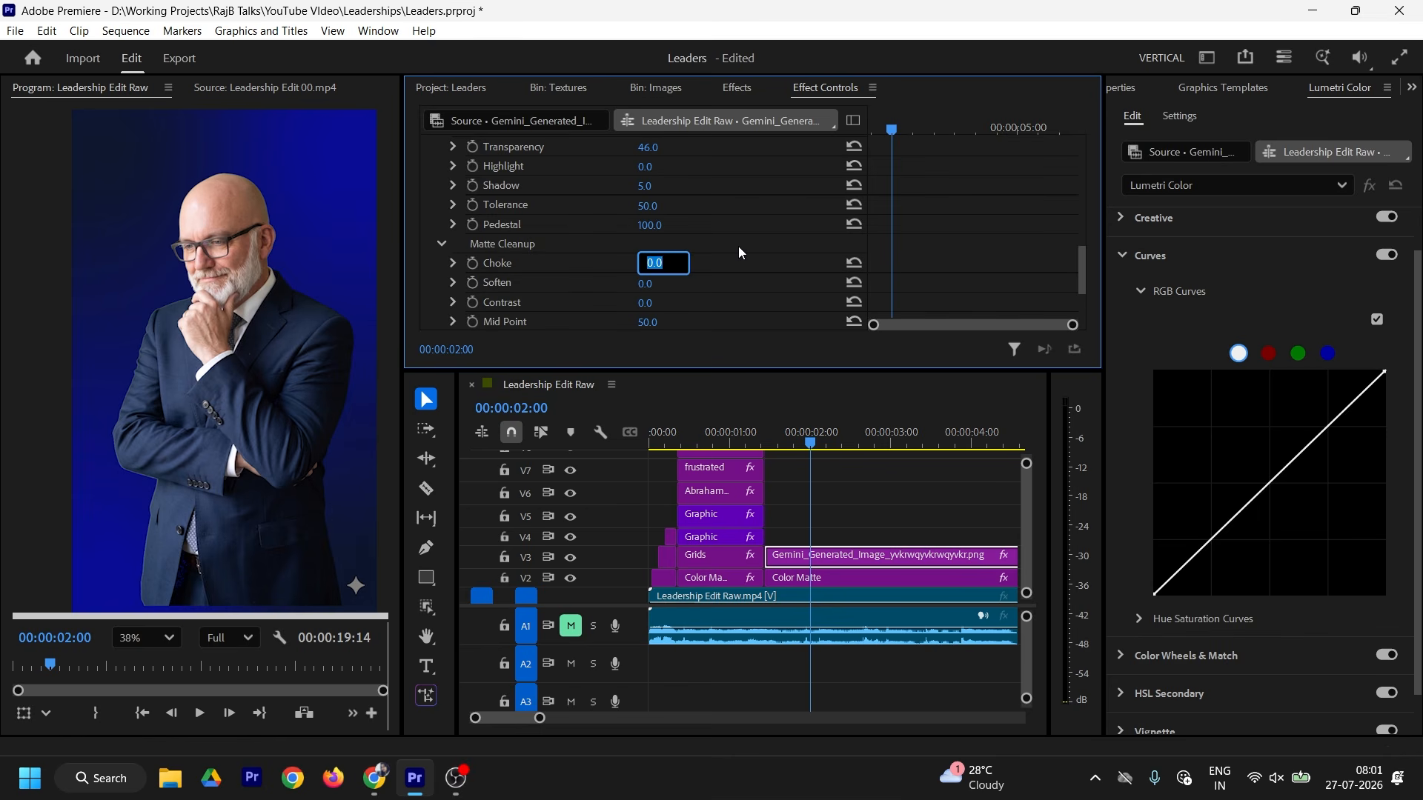
text(15)
key(Return)
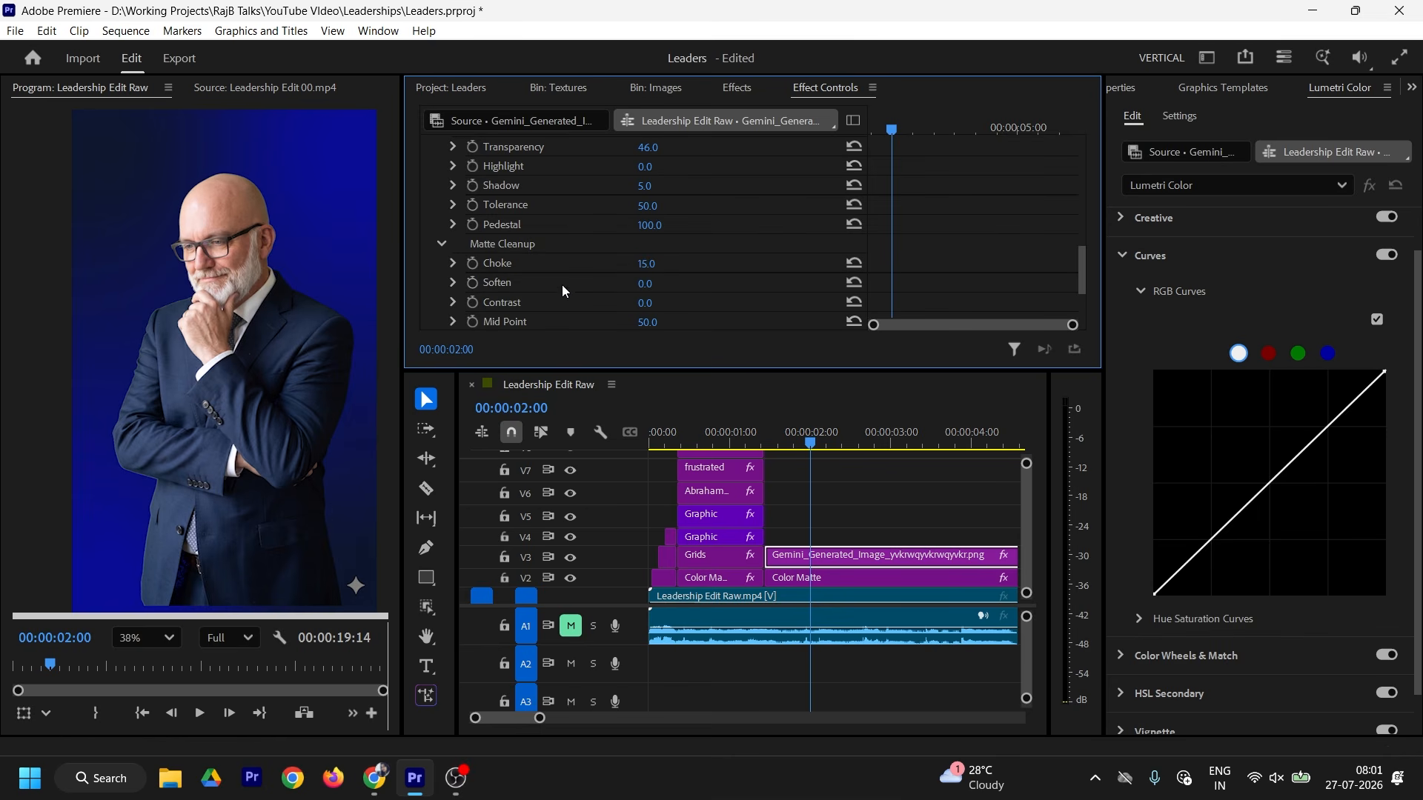
click(645, 286)
text(1)
key(Return)
click(648, 284)
text(20)
key(Return)
scroll(659, 277, up, 5)
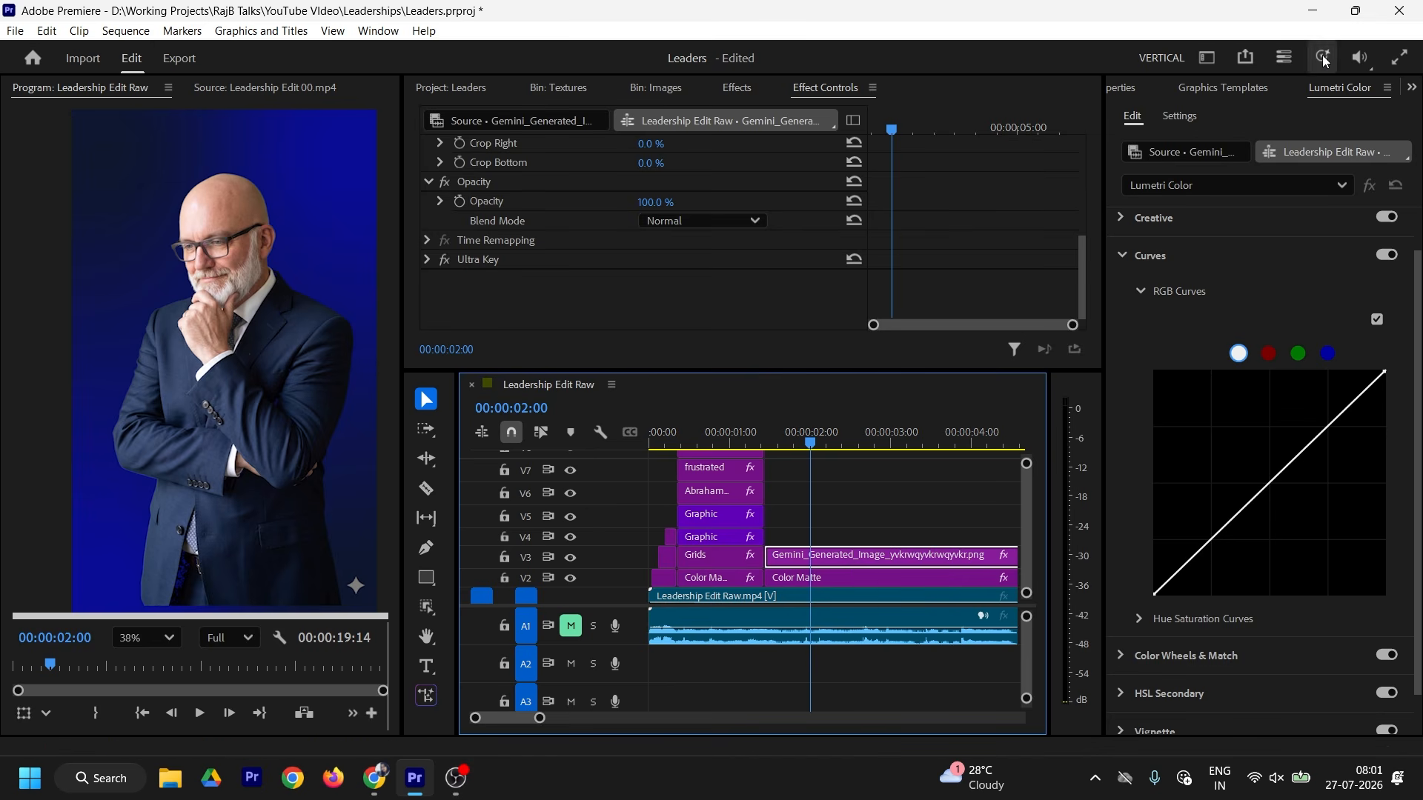
Step: Cool the keyed portrait's Lumetri Basic Correction Temperature to -9.7
click(1324, 93)
scroll(1217, 268, up, 1)
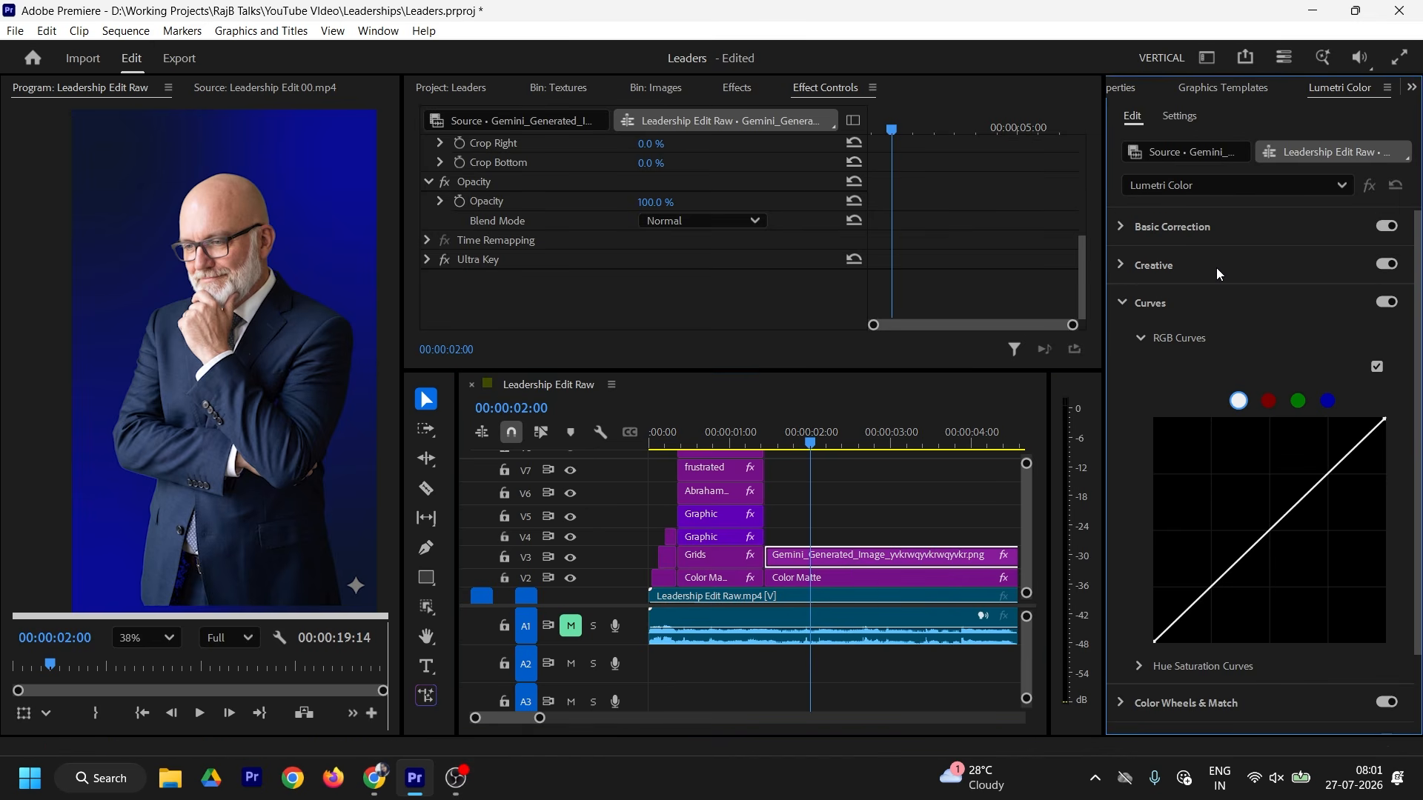
click(1122, 228)
drag(1297, 431, 1288, 430)
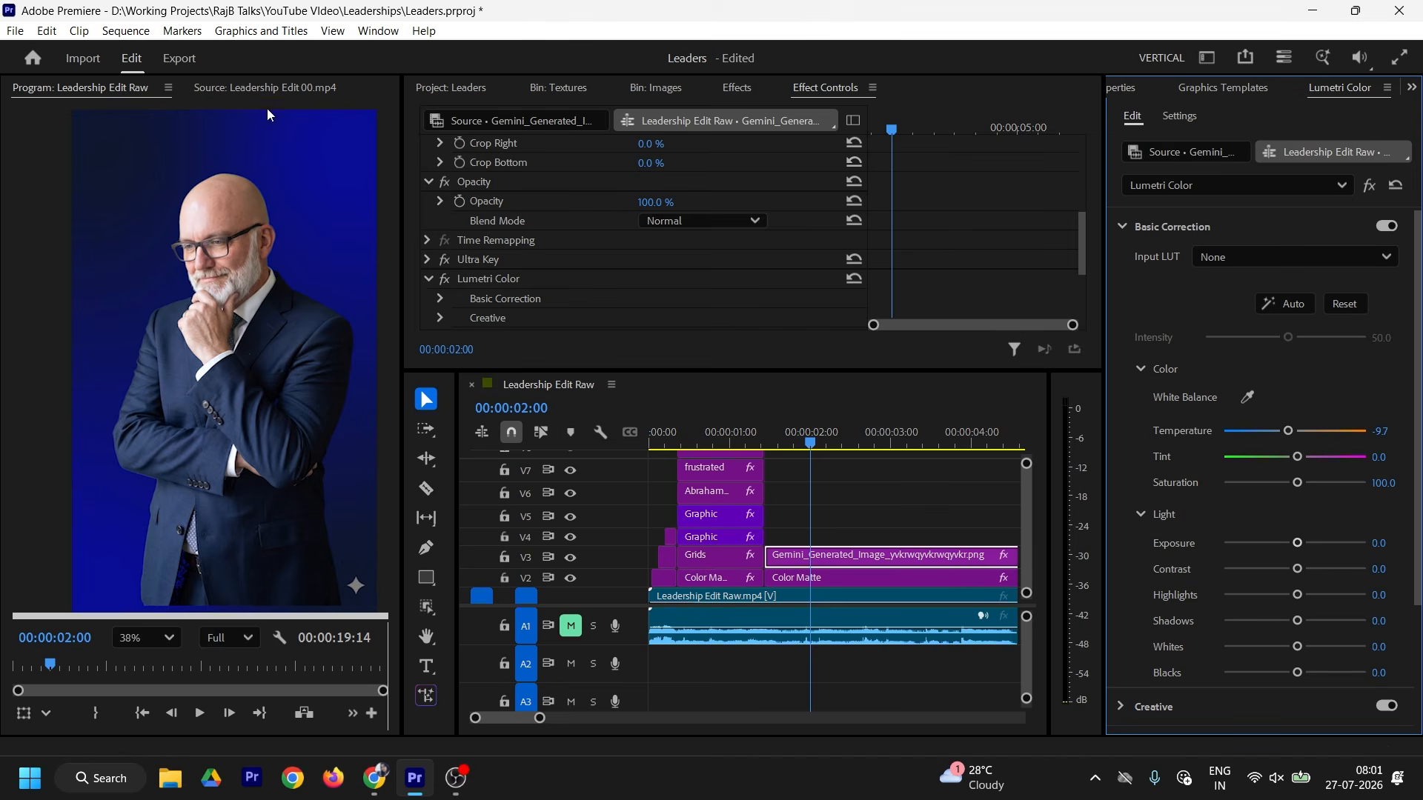
Step: Shift the presenter's Lumetri tint toward magenta and set saturation to 115
drag(1297, 457, 1301, 457)
drag(1297, 484, 1307, 484)
click(1392, 482)
text(115)
key(Return)
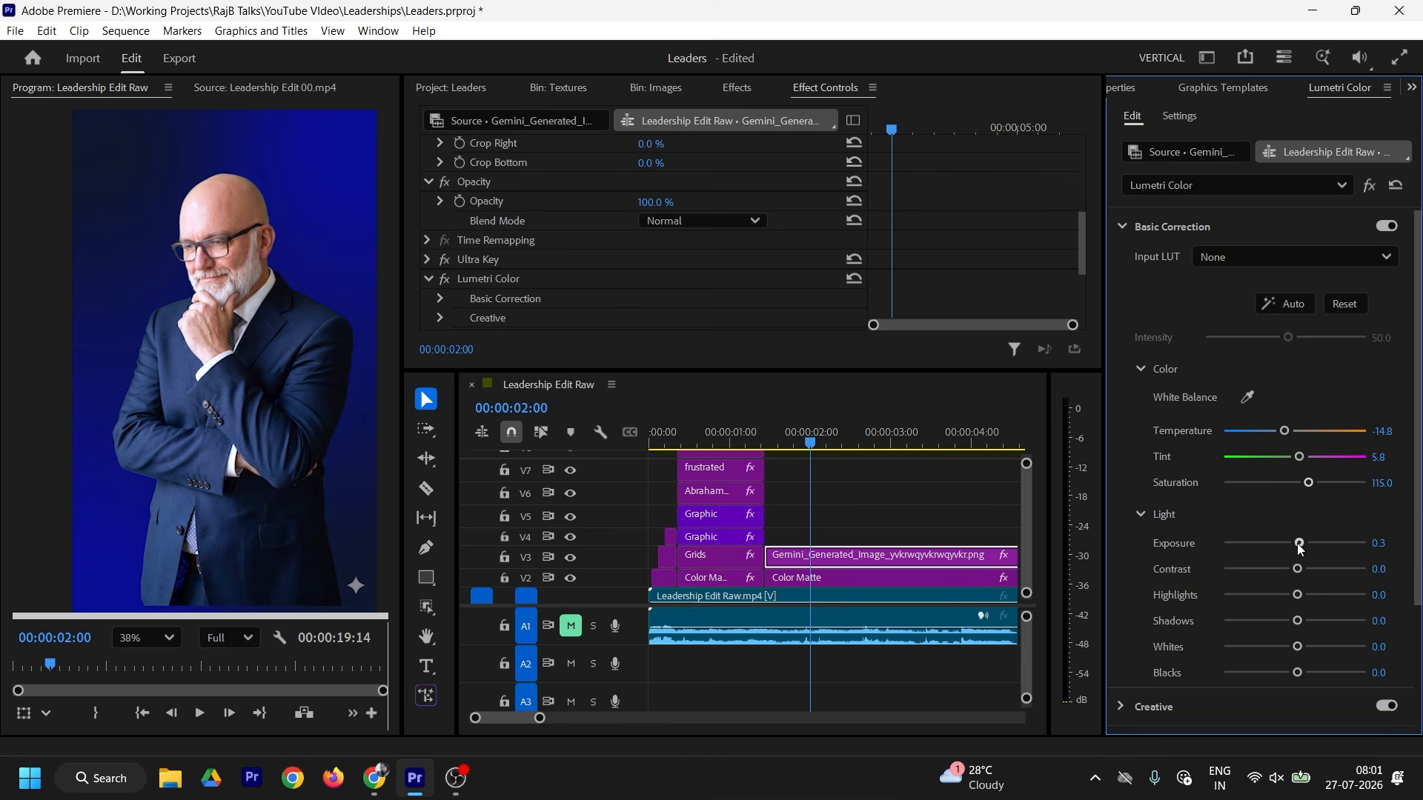
Step: Raise the presenter's contrast and enlarge him slightly to scale 99.9
drag(1297, 570, 1303, 570)
scroll(1162, 567, down, 5)
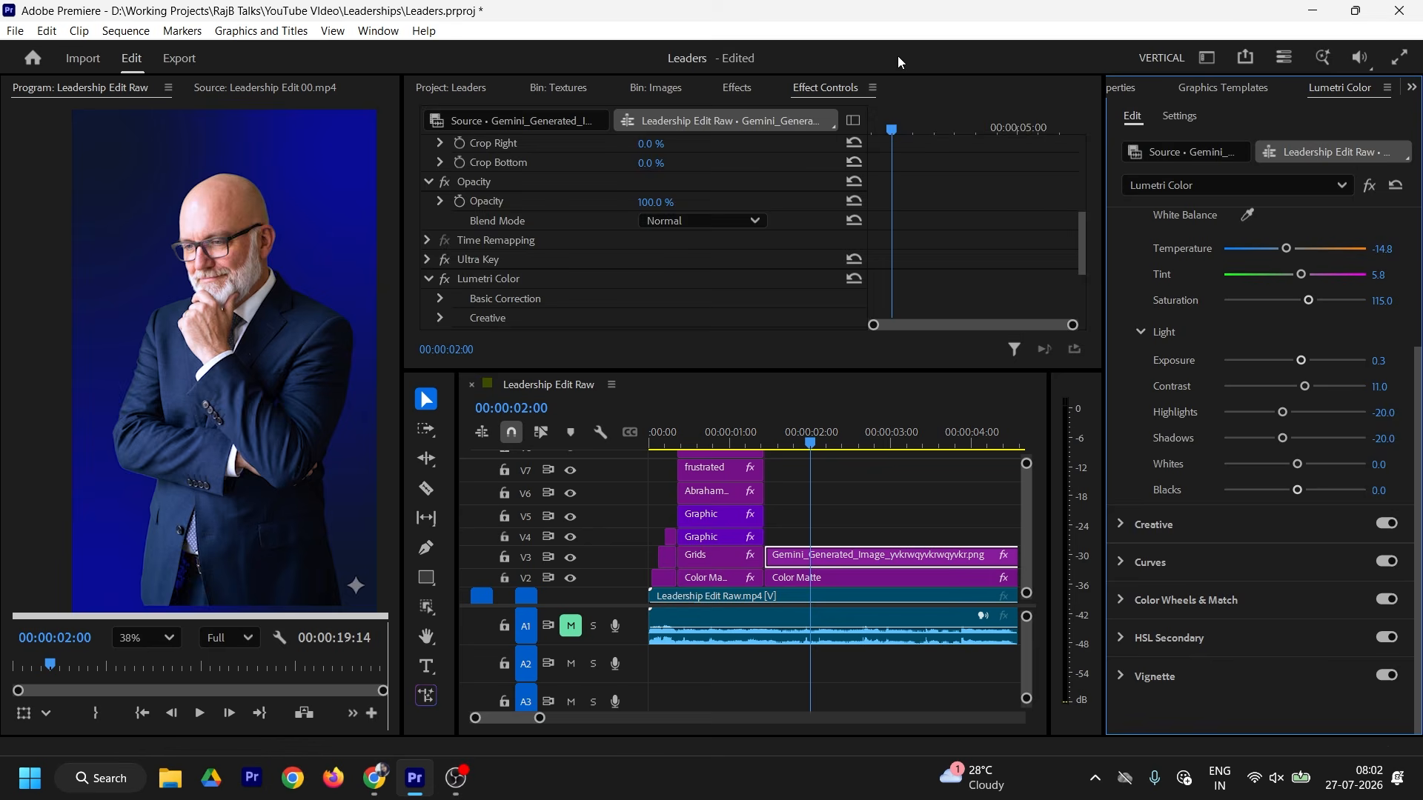
scroll(667, 222, up, 5)
drag(647, 222, 732, 206)
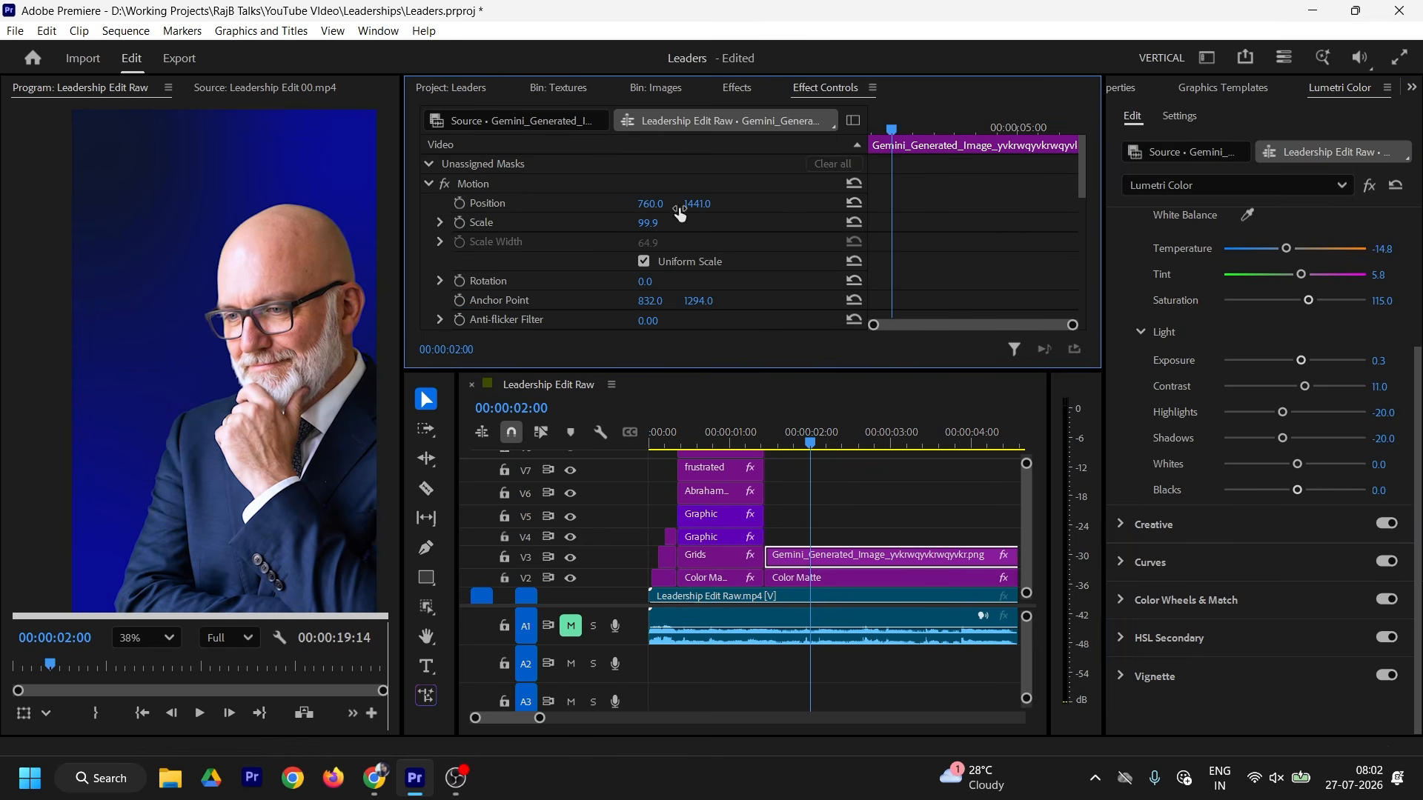
Step: Apply Long Shadow to the presenter with angle 248° and length 1000
click(736, 88)
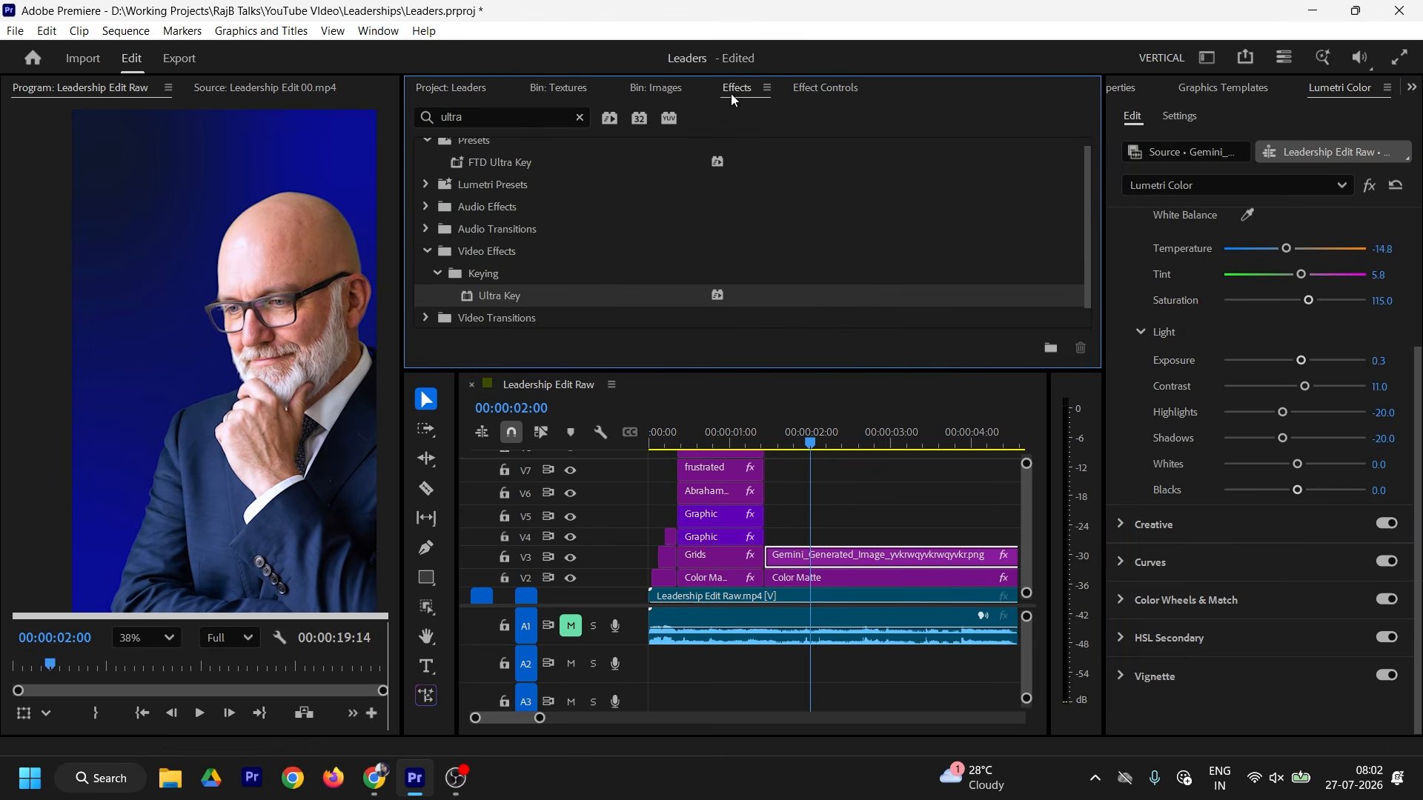
click(463, 115)
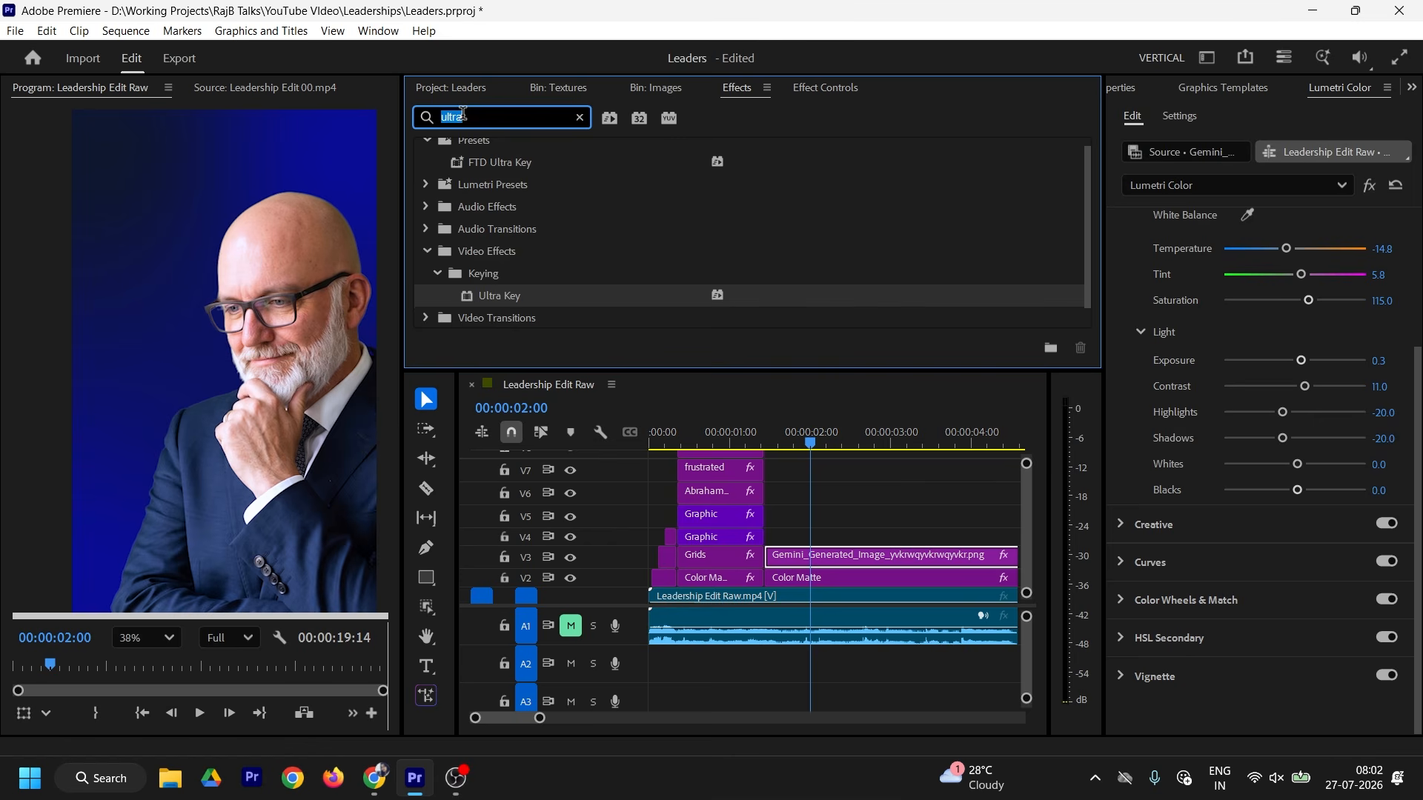
text(long s)
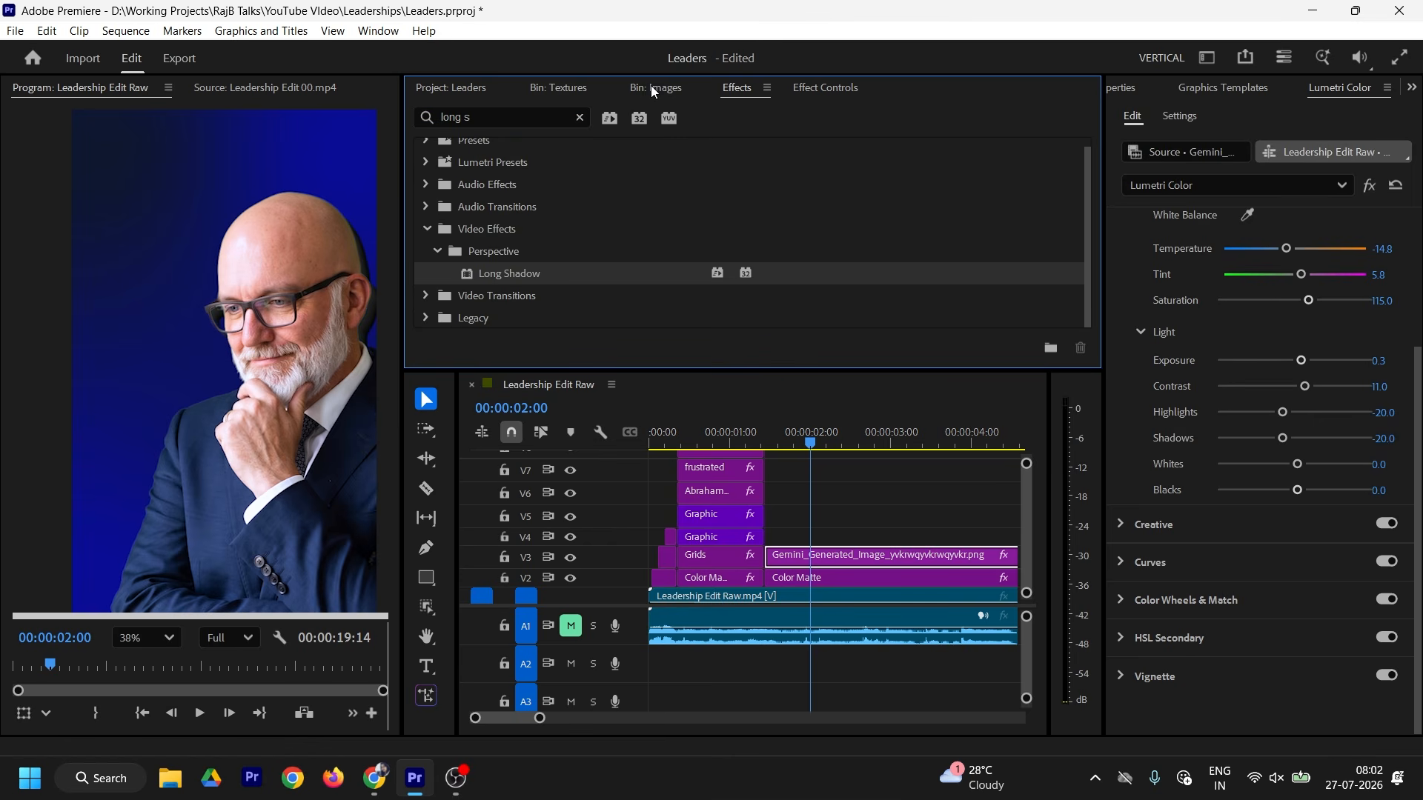
click(873, 89)
scroll(958, 237, down, 10)
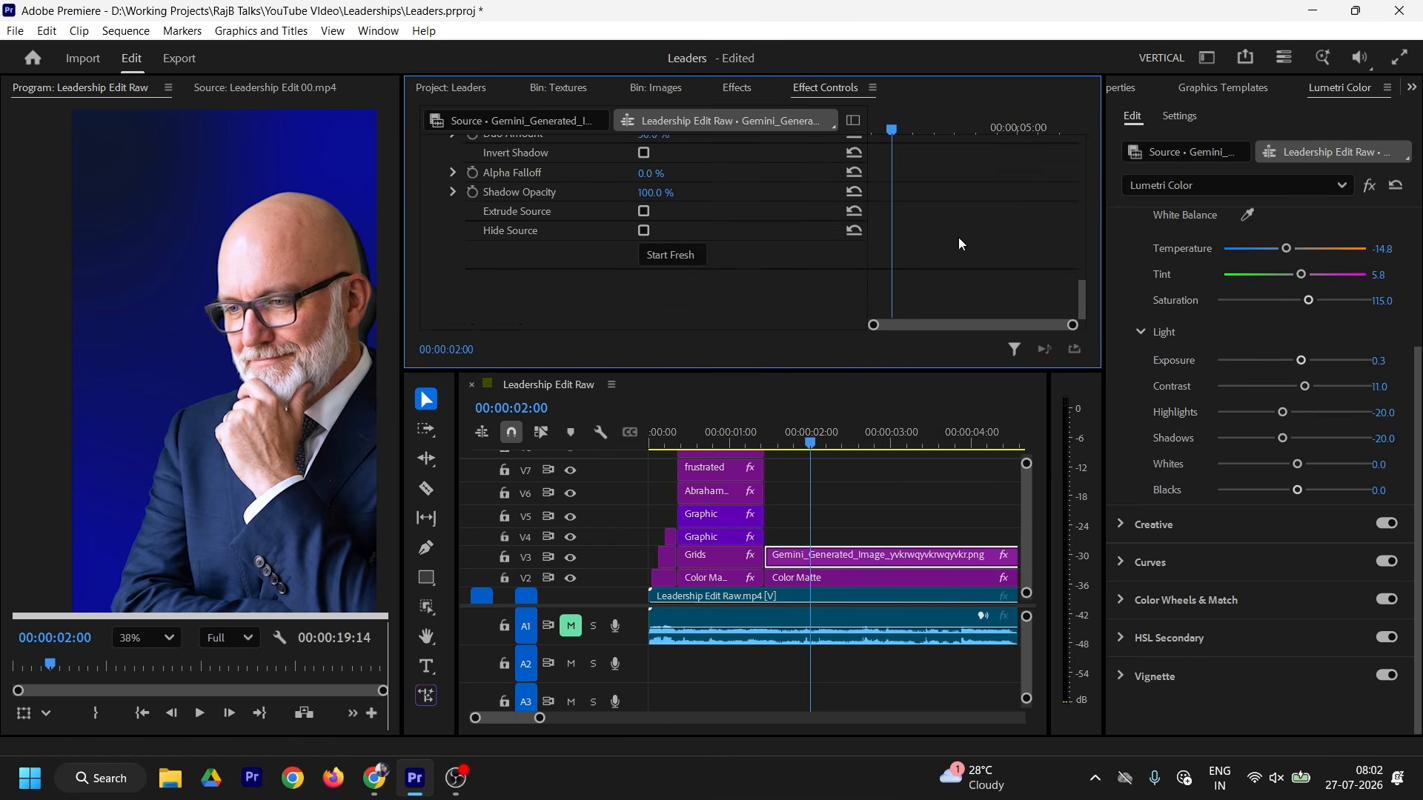
scroll(958, 236, up, 3)
scroll(950, 227, up, 2)
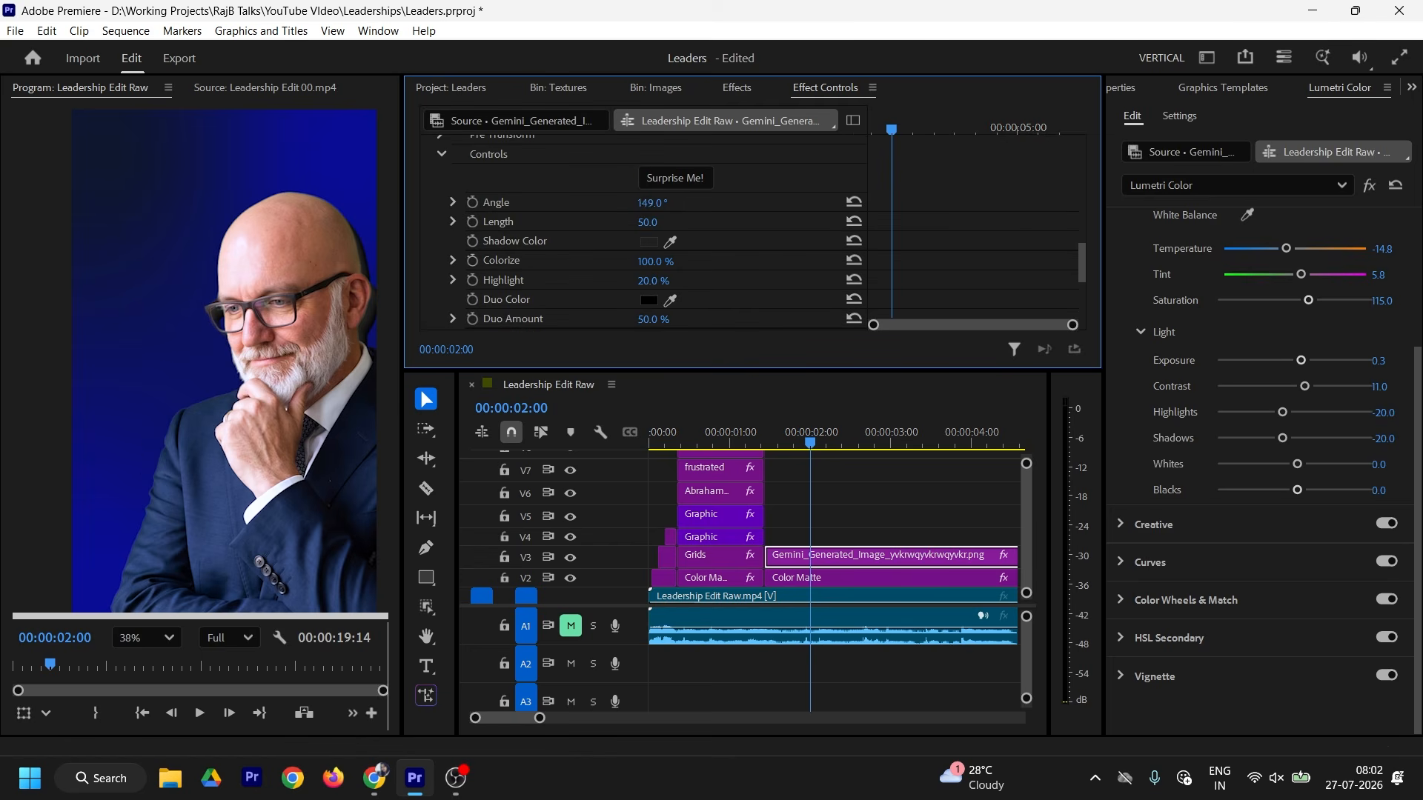
drag(655, 203, 1358, 223)
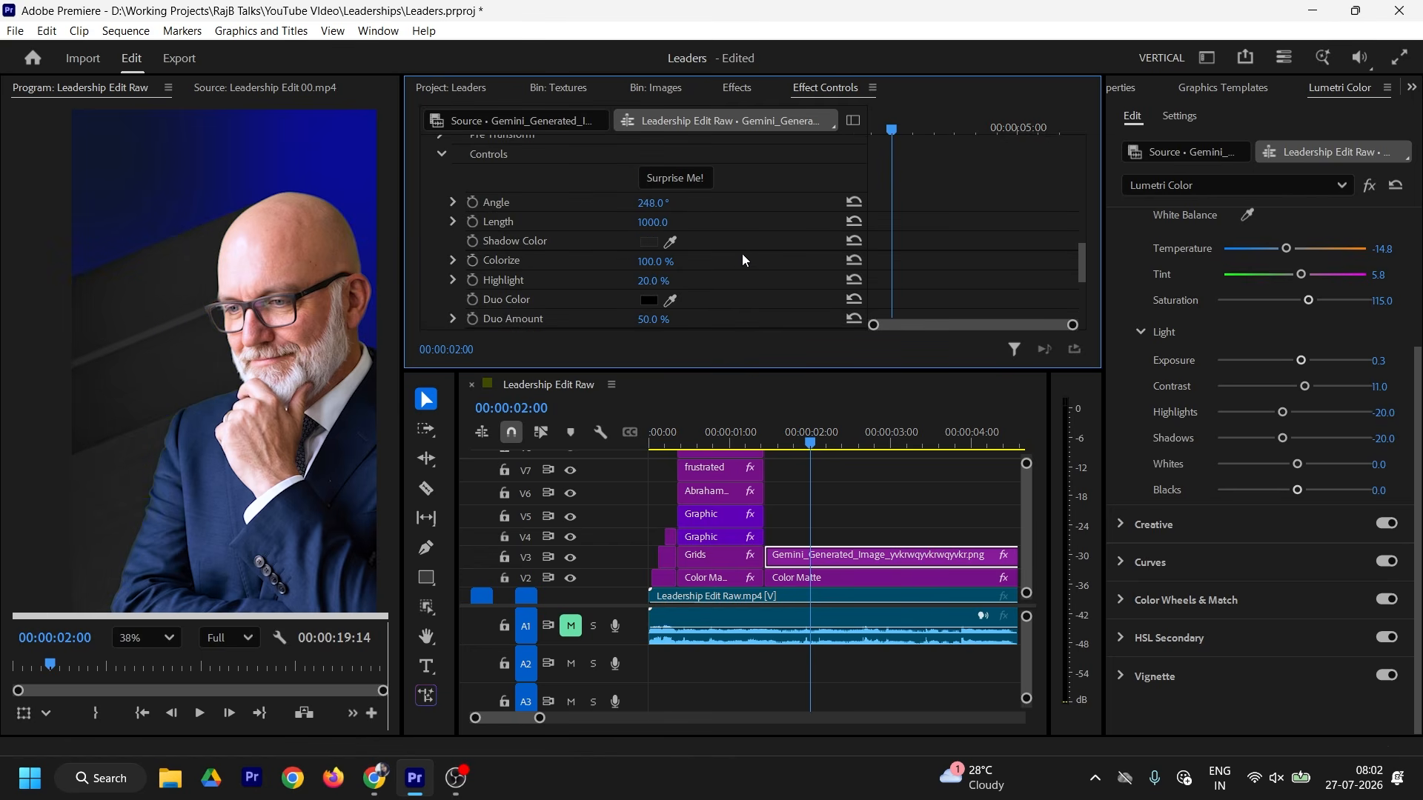
Step: Set the Long Shadow Duo Amount to 100% and Shadow Opacity to 50%
scroll(682, 271, down, 2)
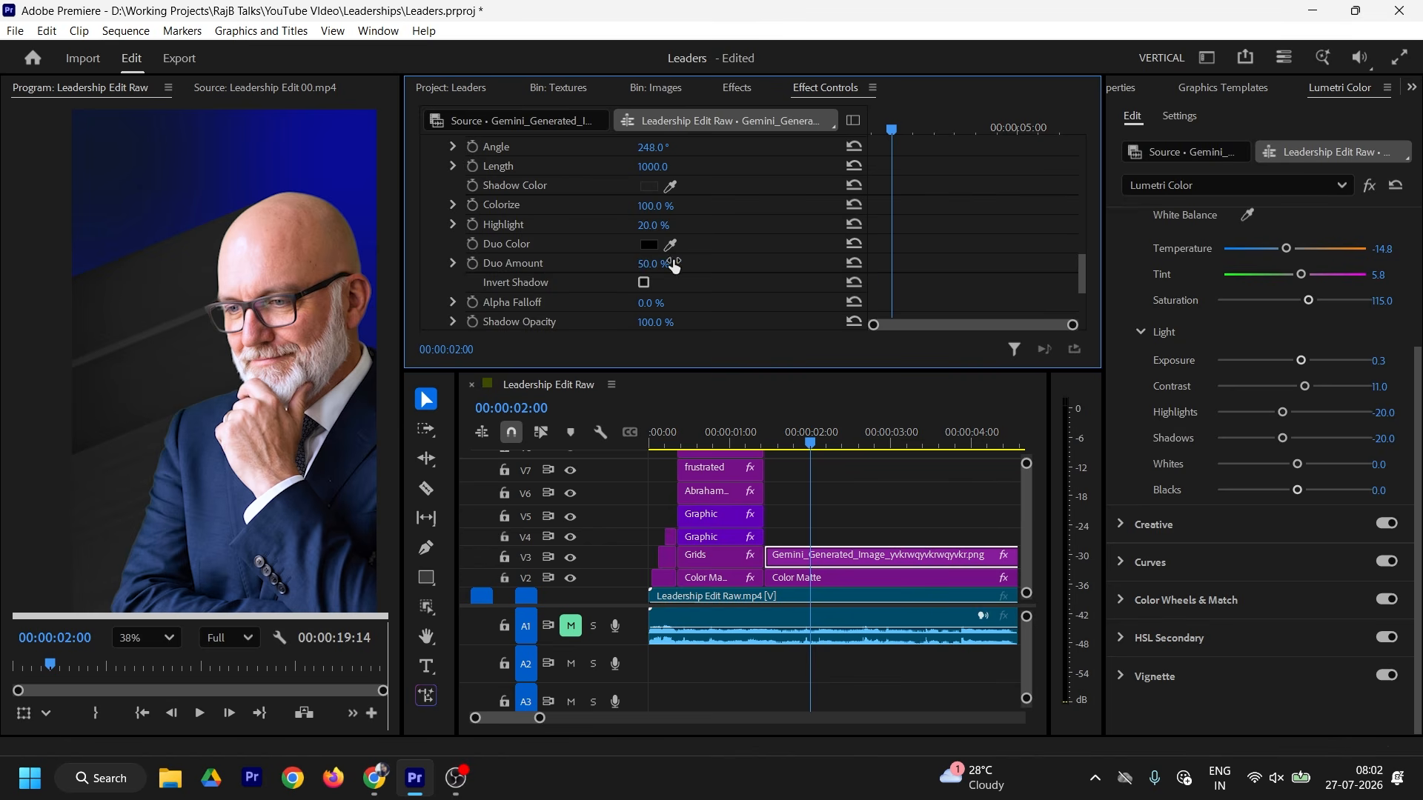
click(651, 263)
text(100)
key(Return)
scroll(696, 274, down, 1)
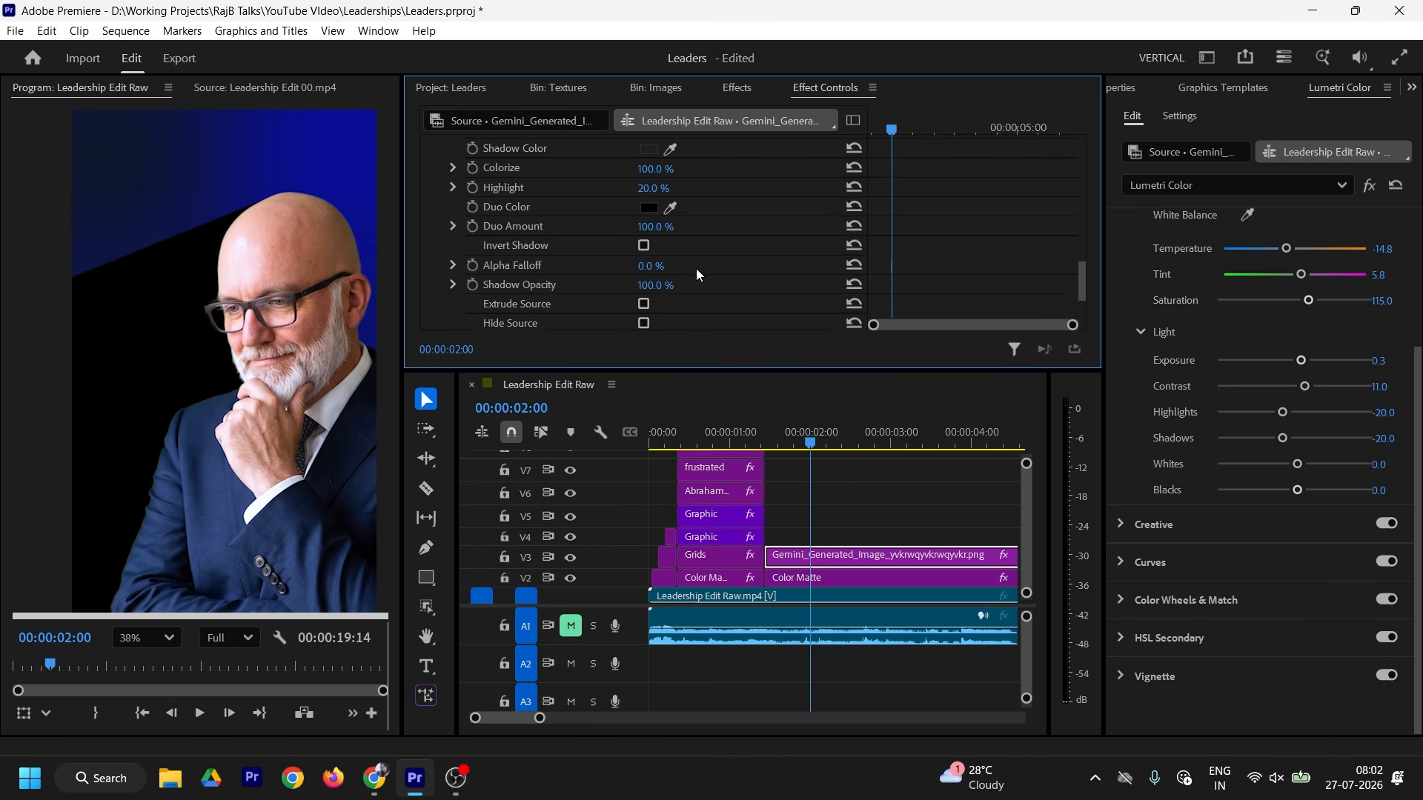
scroll(696, 268, down, 2)
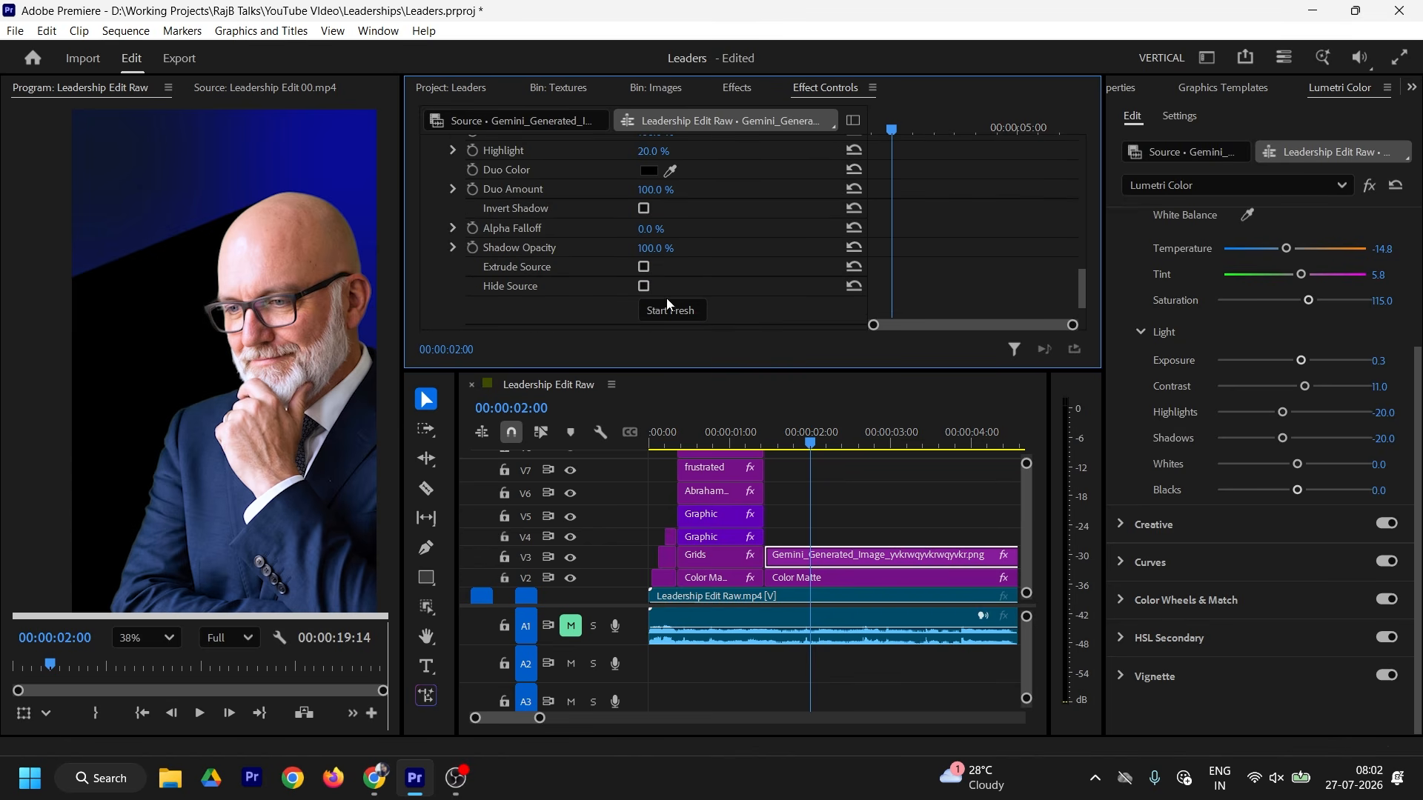
click(655, 247)
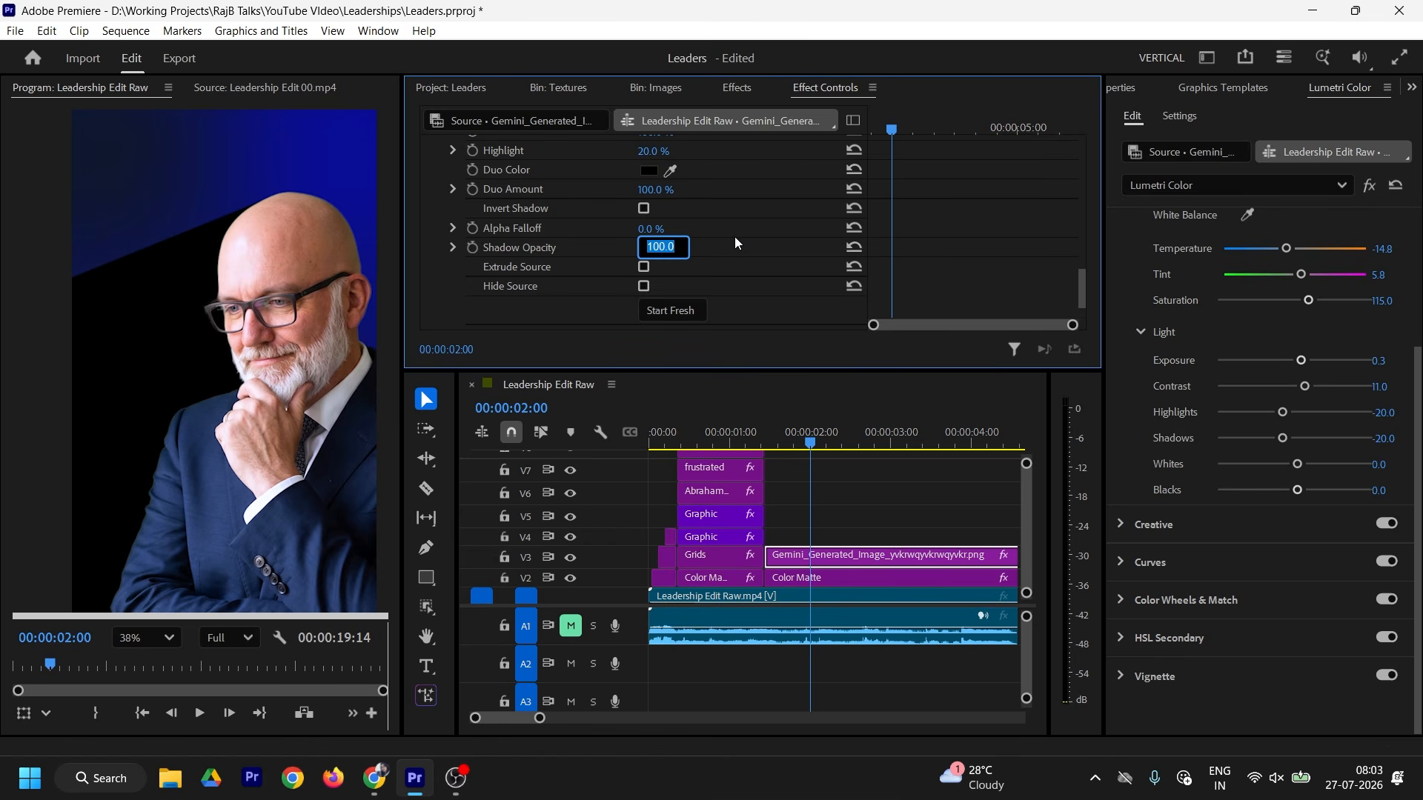
text(50)
key(Return)
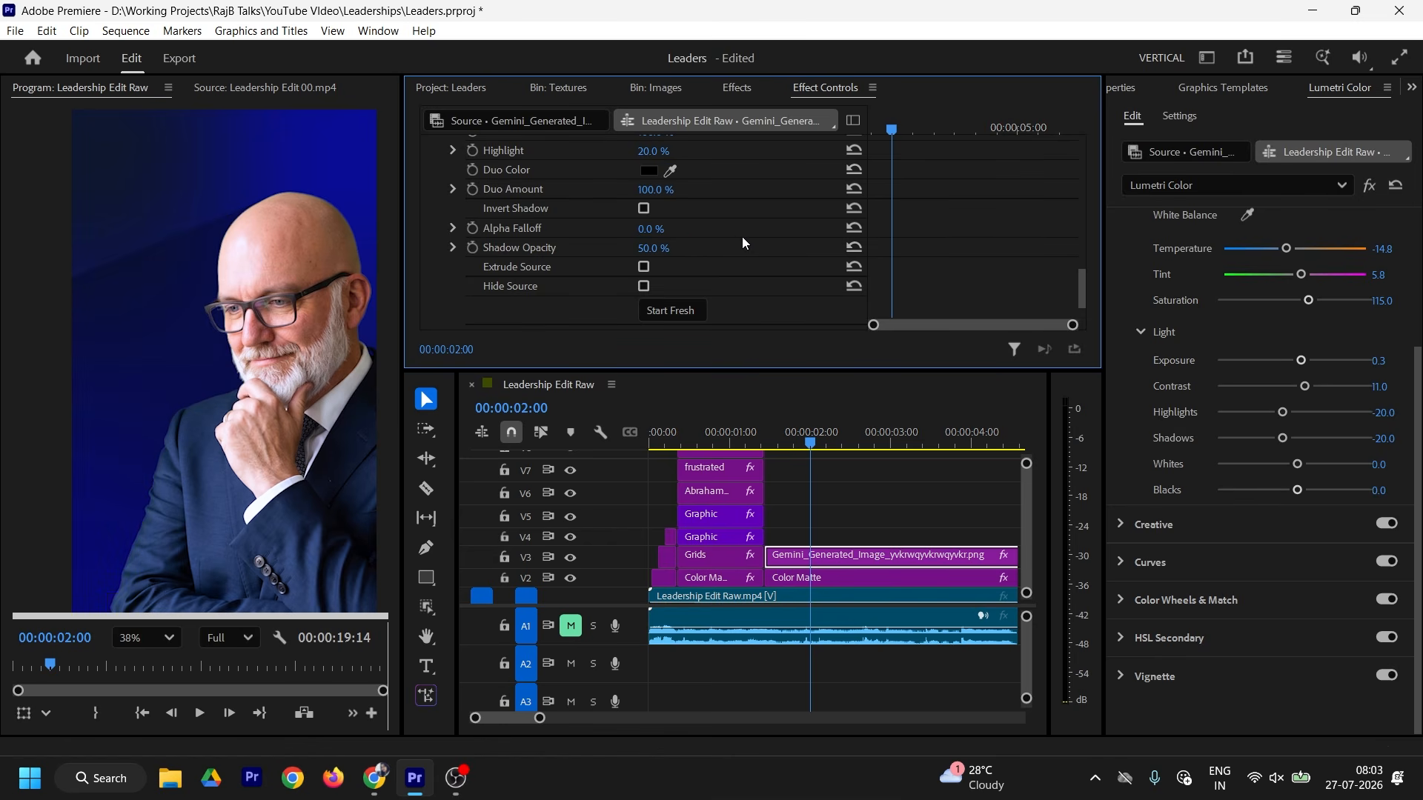
Step: Increase Alpha Falloff, set Shadow Opacity to 60%, and shift the presenter right
drag(651, 228, 733, 228)
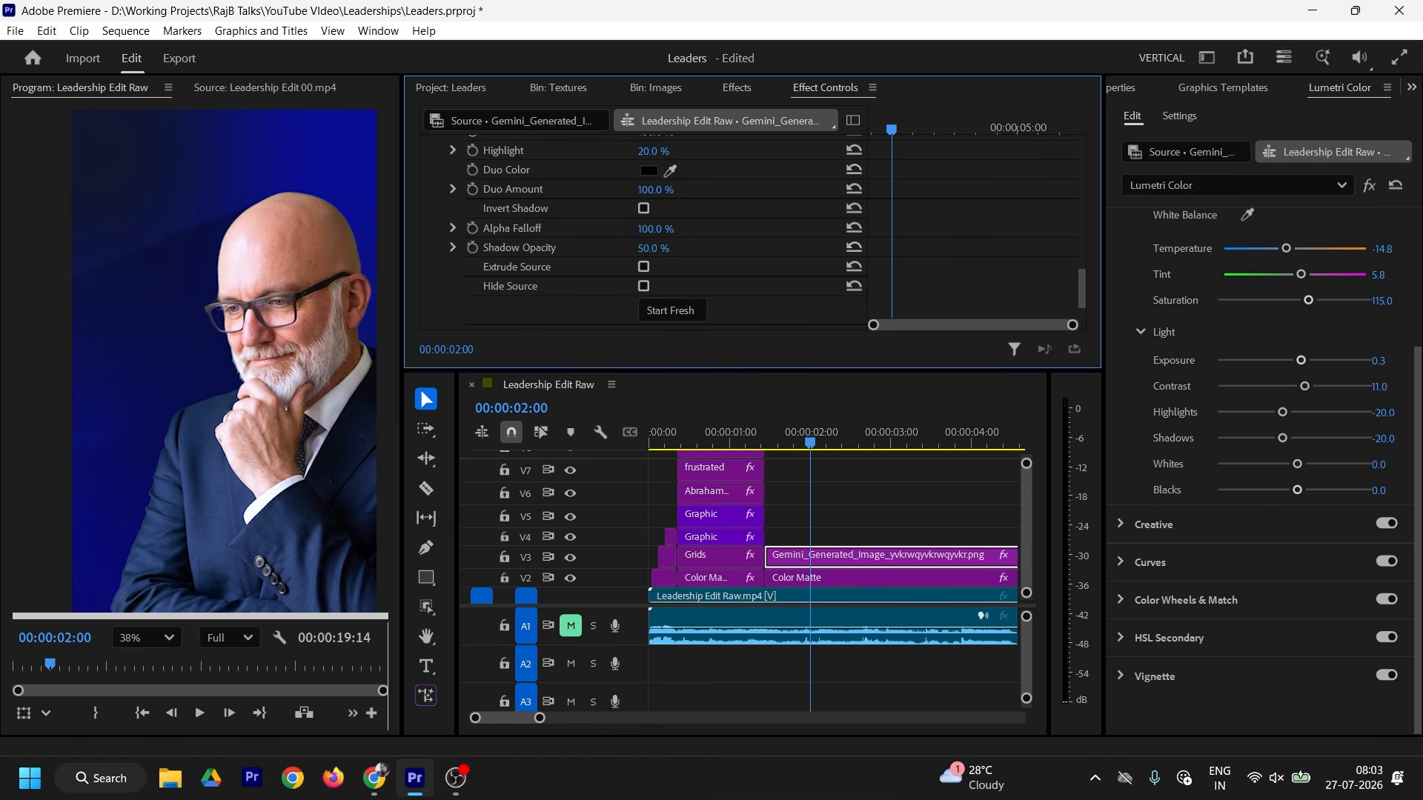
click(656, 249)
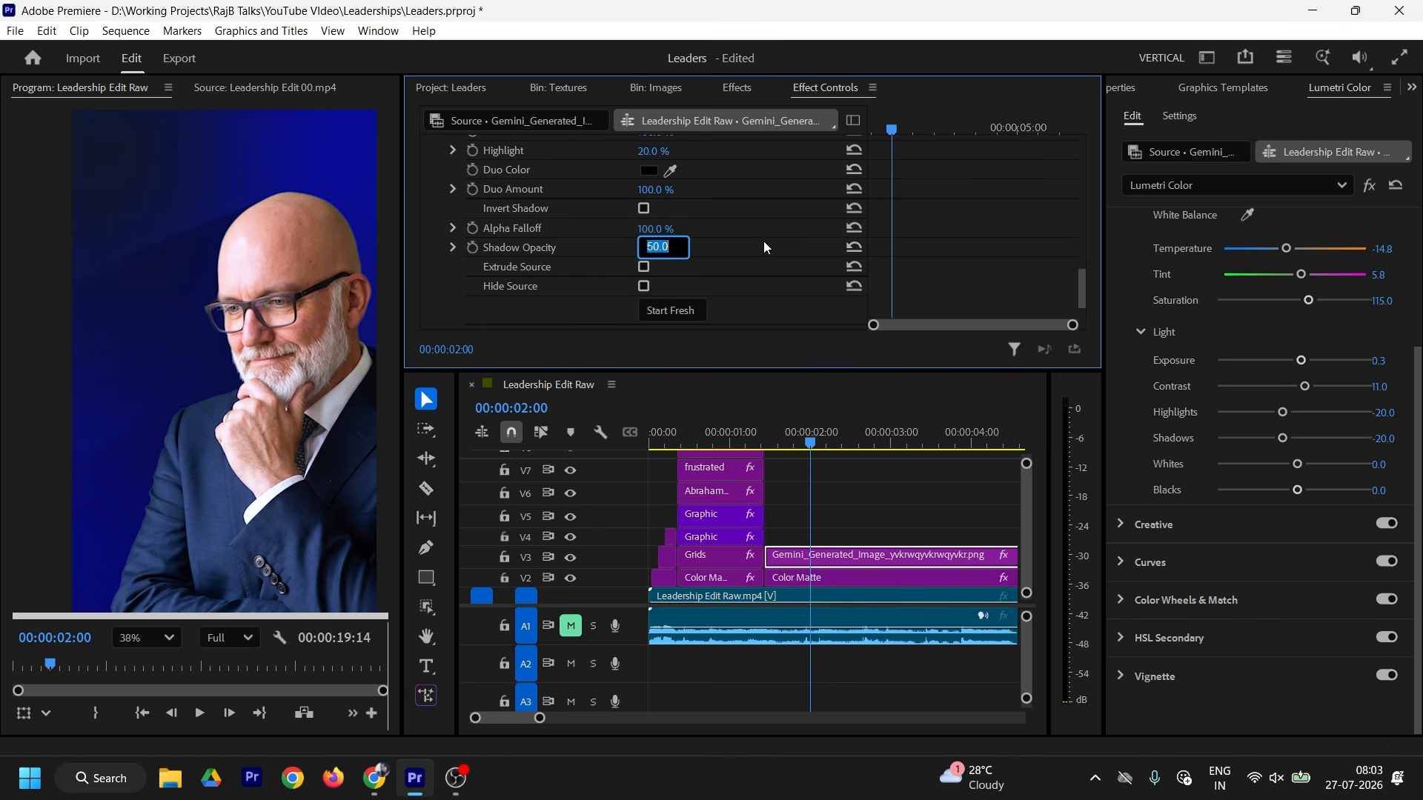
text(60)
key(Return)
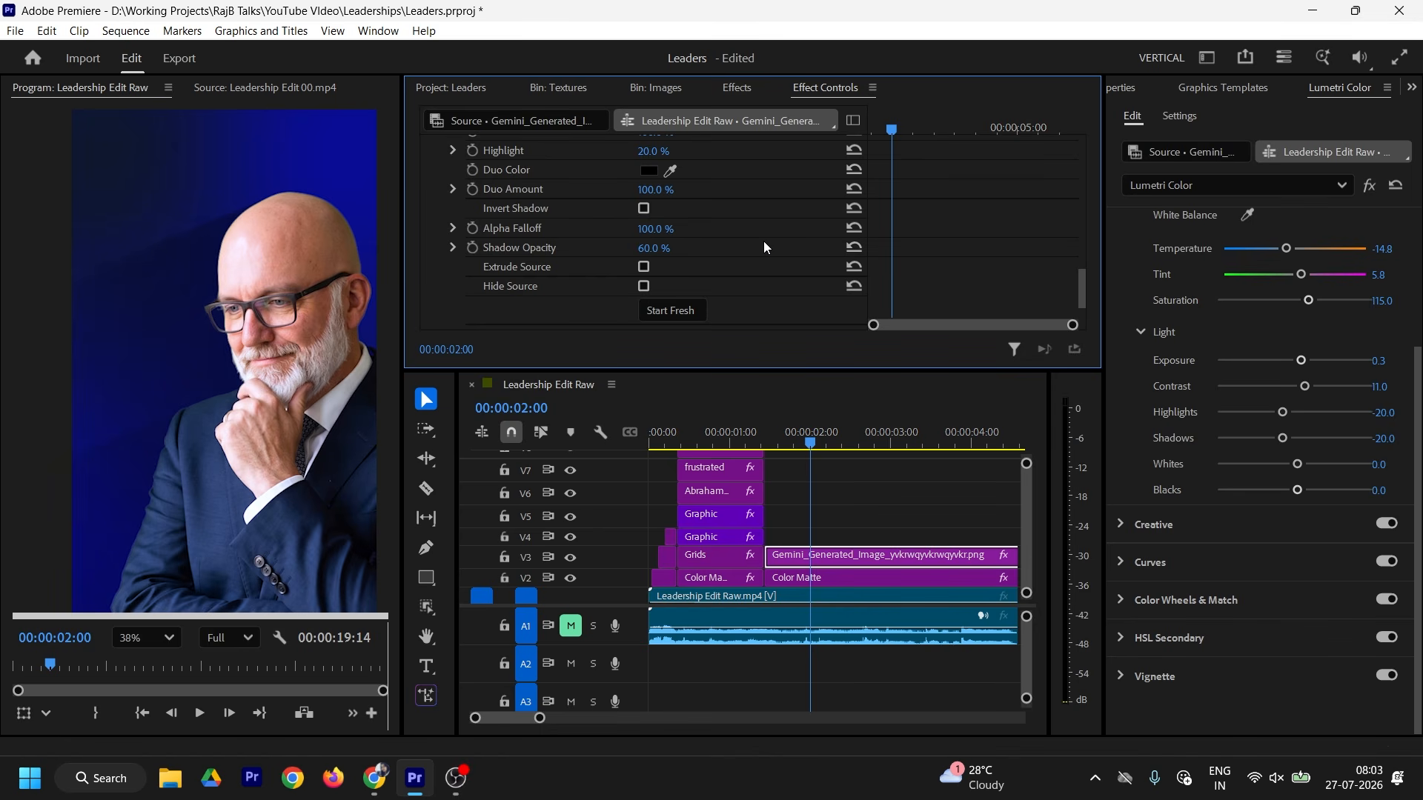
click(664, 244)
text(60)
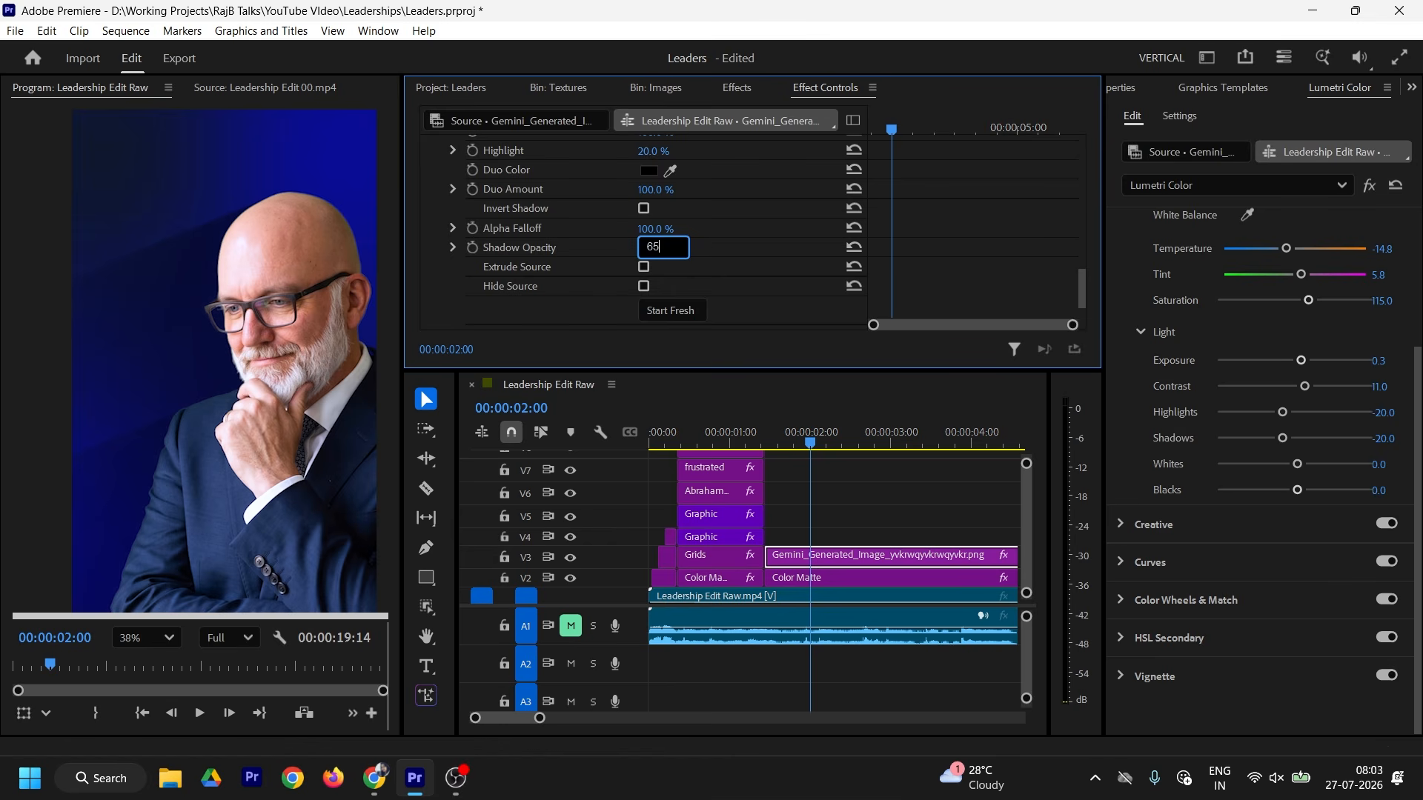
key(Return)
scroll(709, 241, up, 10)
drag(650, 205, 750, 205)
Step: Match the reference poster by setting the presenter to scale 123.9 at position 811, 1733
click(252, 89)
click(141, 91)
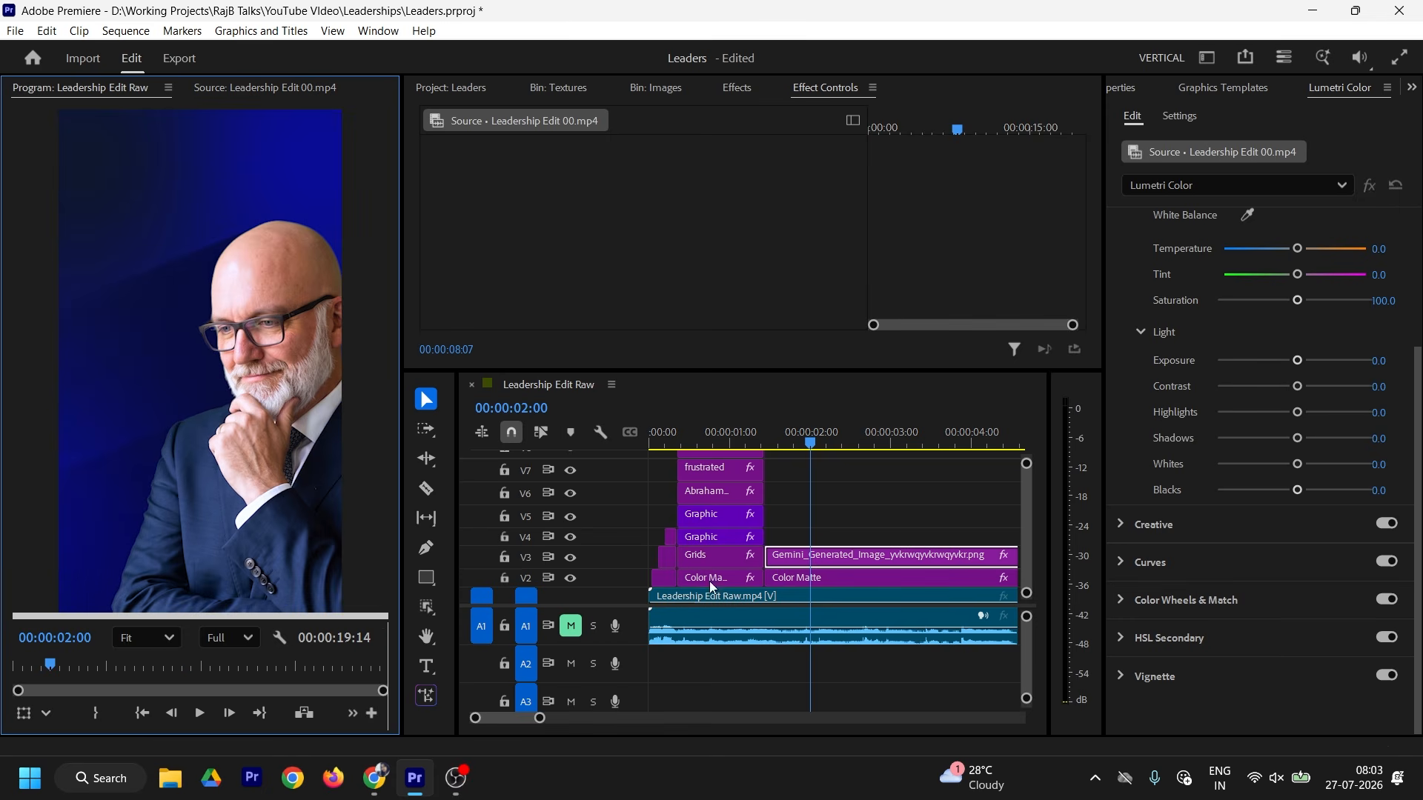
click(810, 553)
drag(647, 223, 764, 205)
click(252, 89)
click(125, 90)
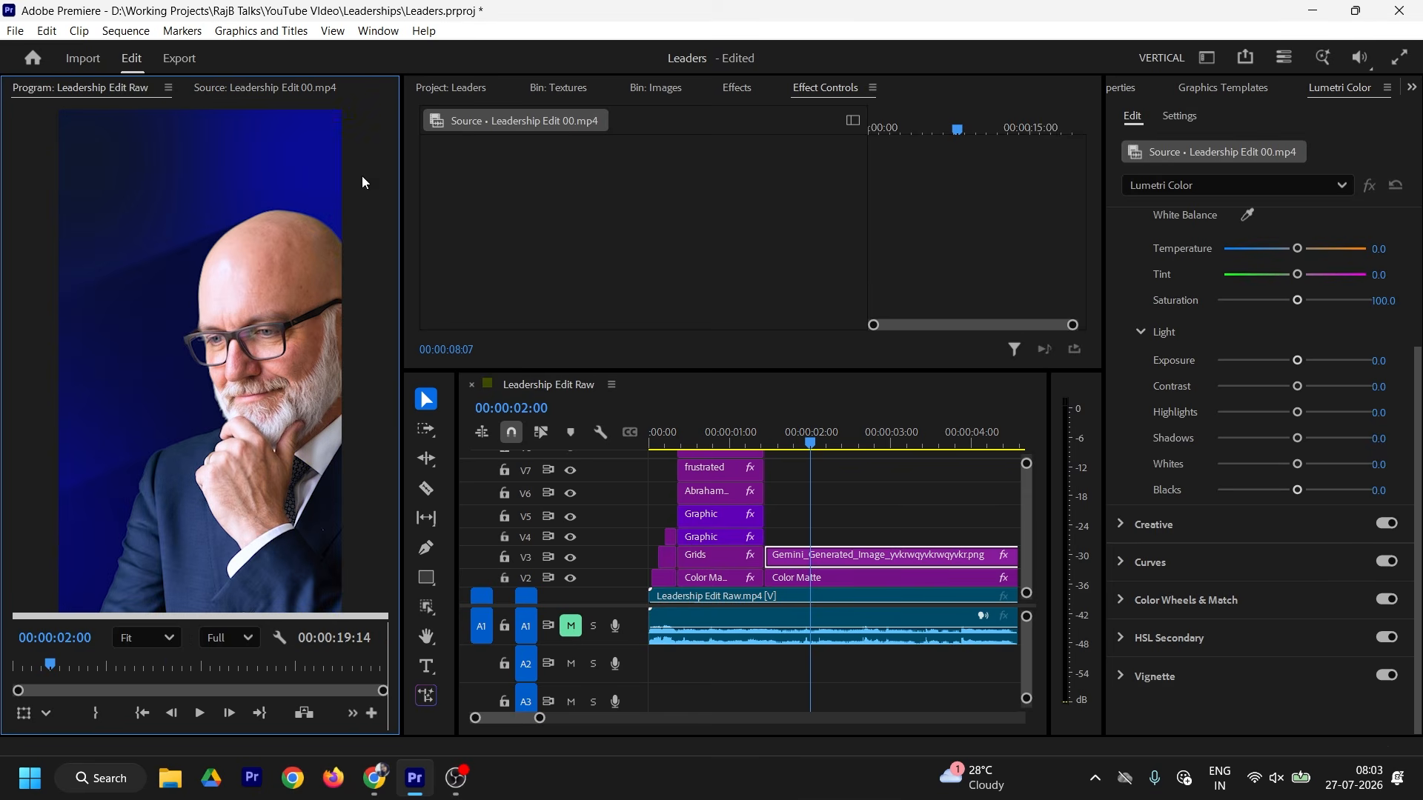
click(817, 556)
click(255, 89)
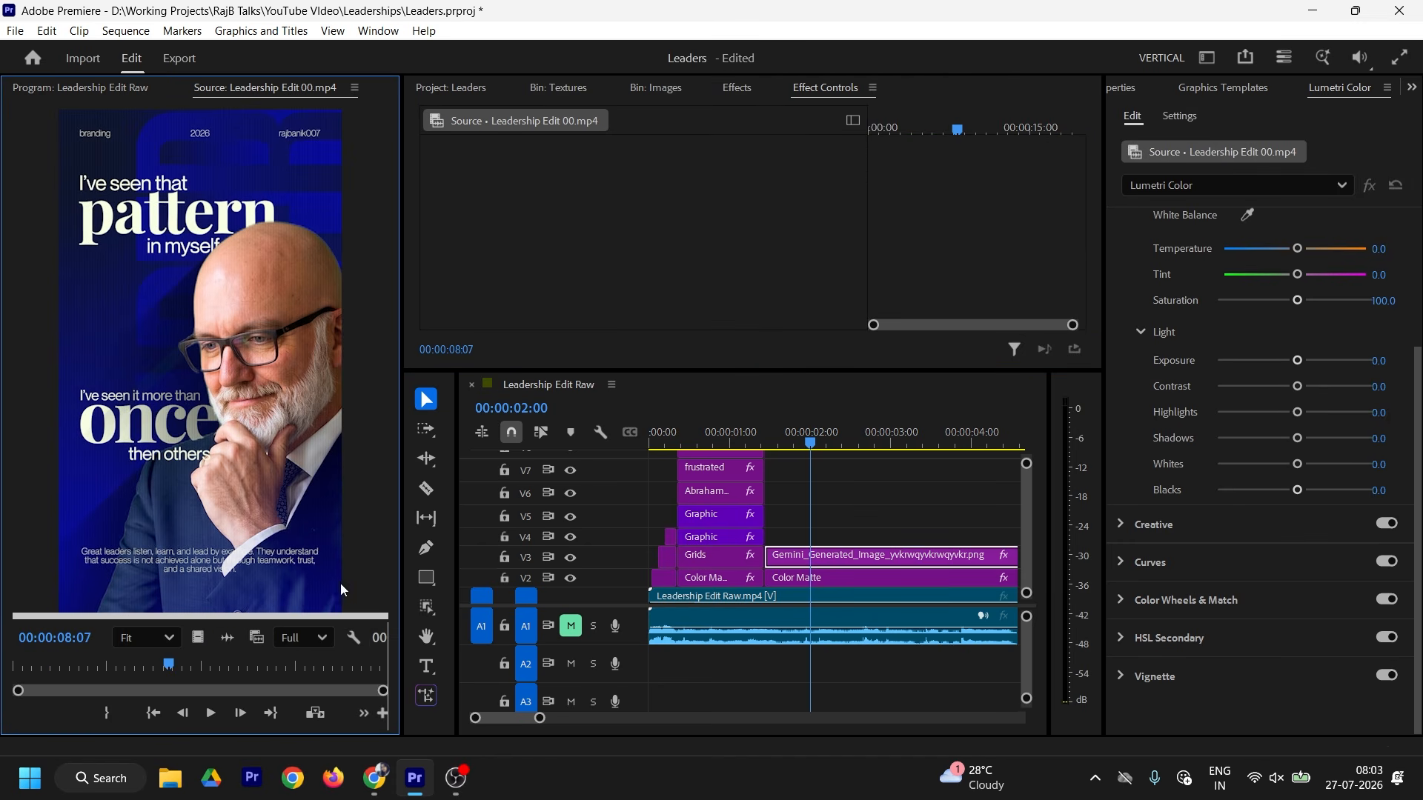
click(102, 90)
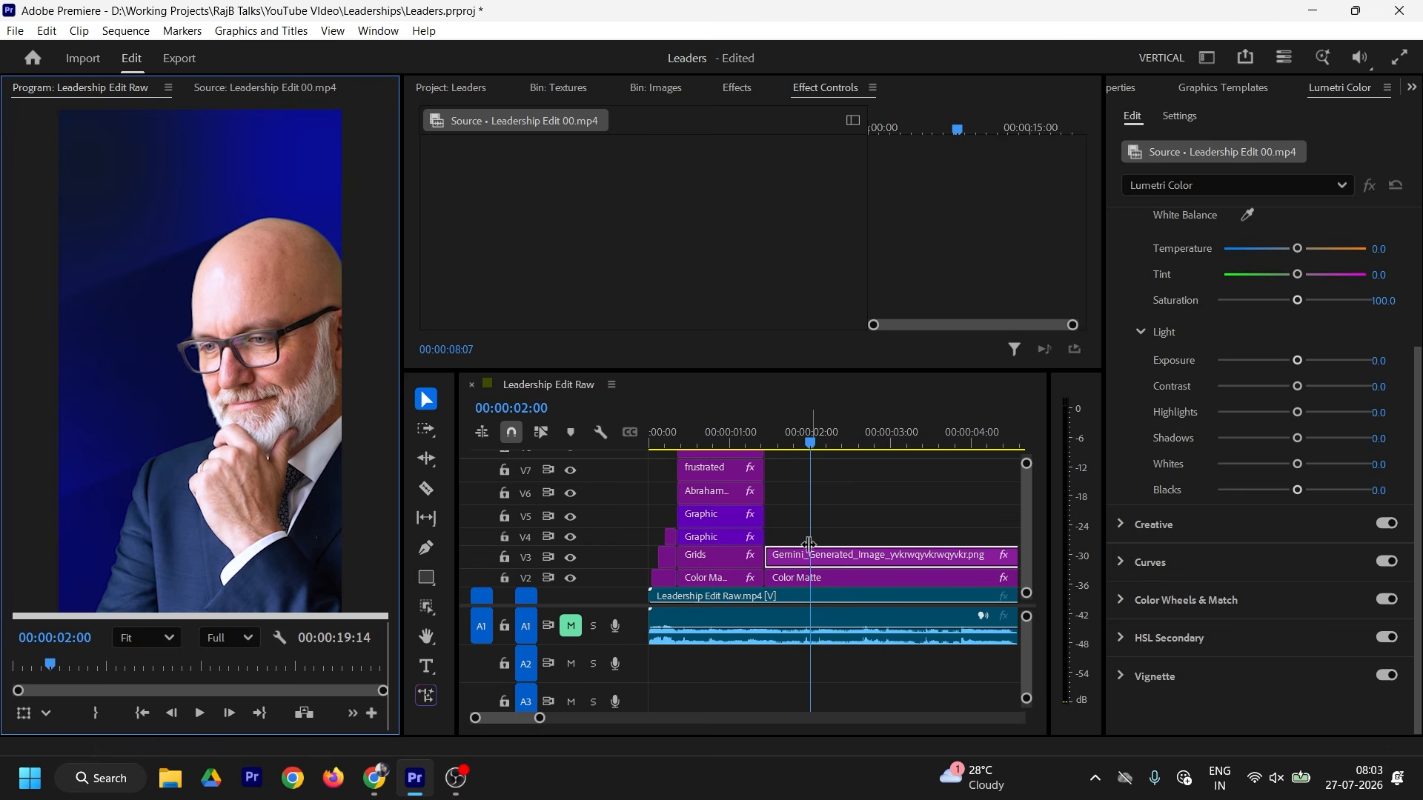
click(796, 563)
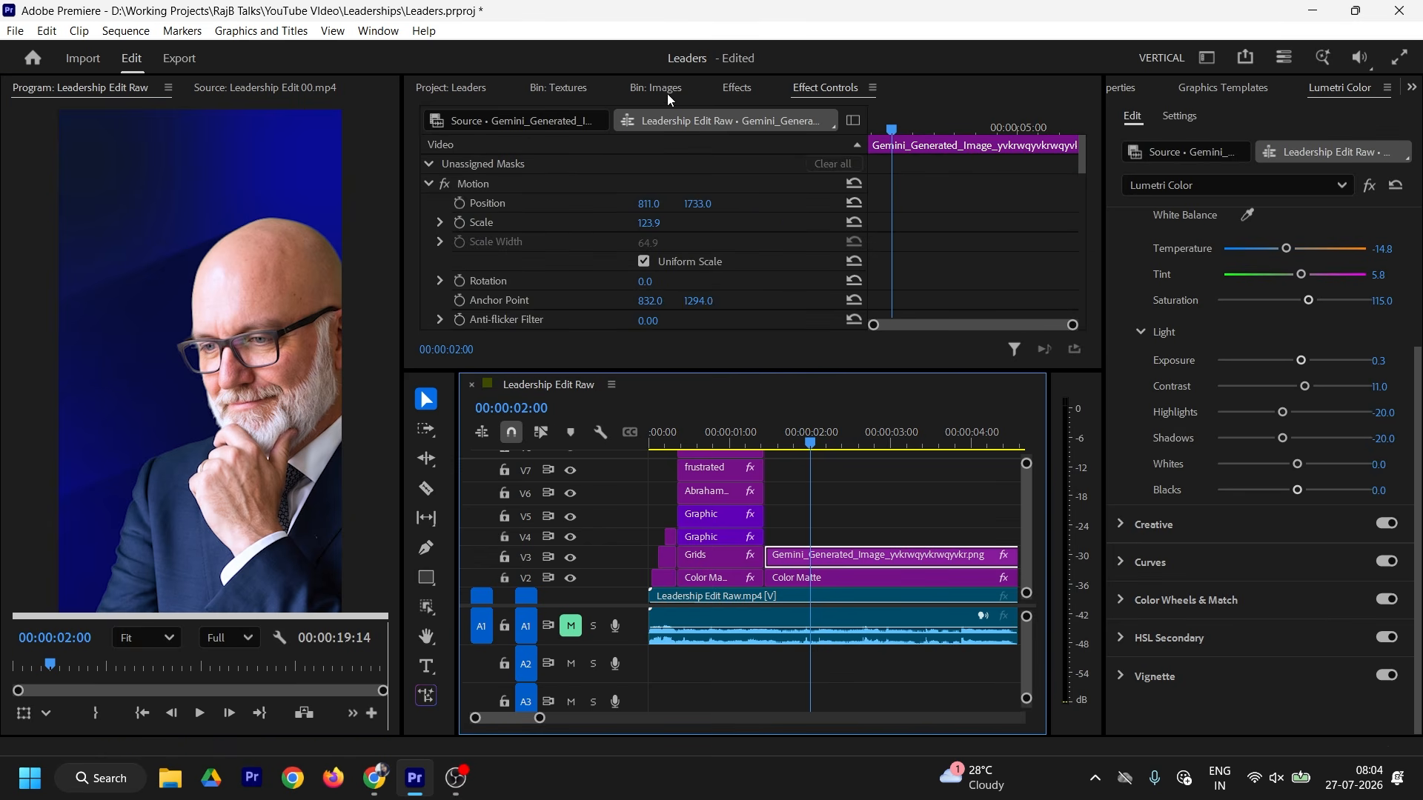
click(448, 89)
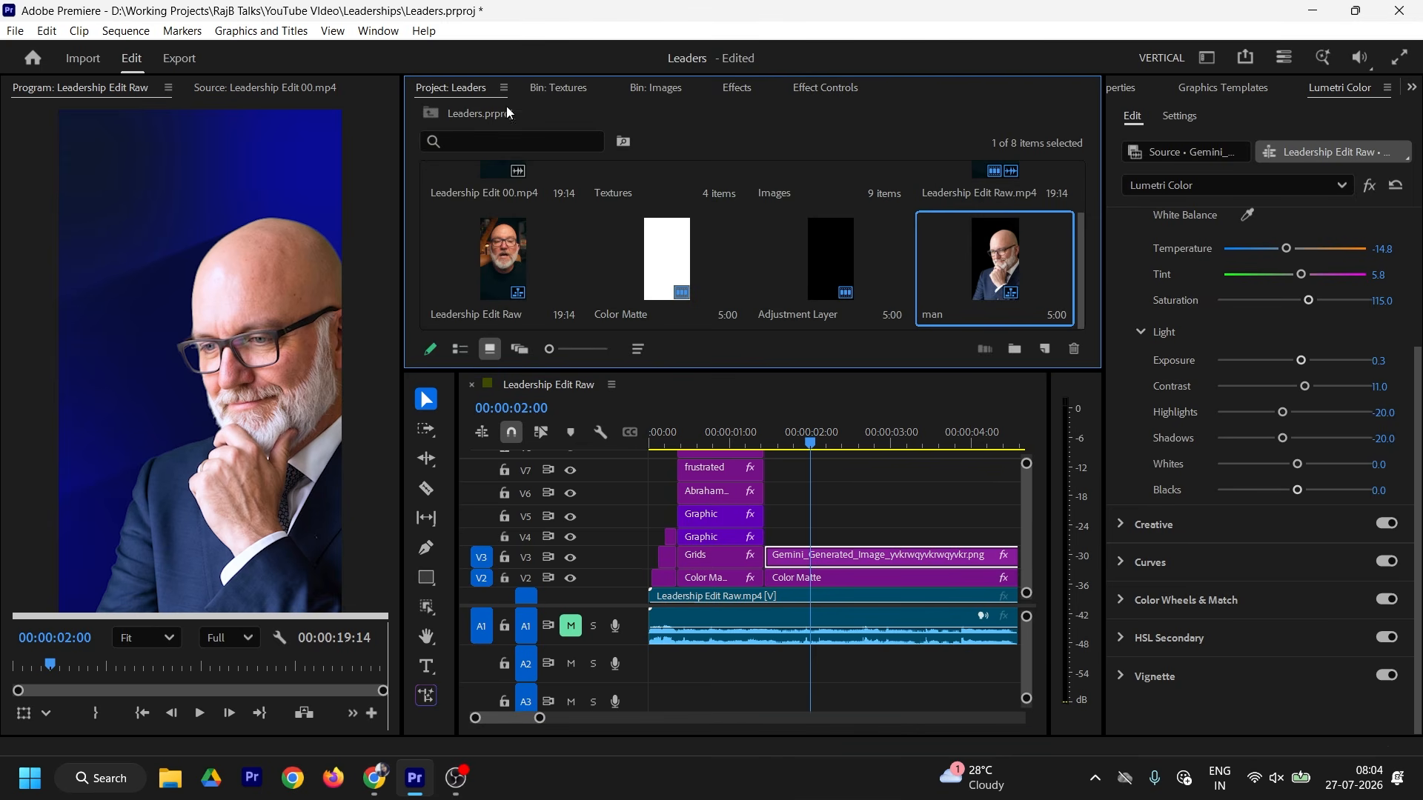
Step: Drop a Color Matte on V4 above the presenter and apply 4-Color Gradient to it
drag(646, 261, 806, 541)
click(806, 541)
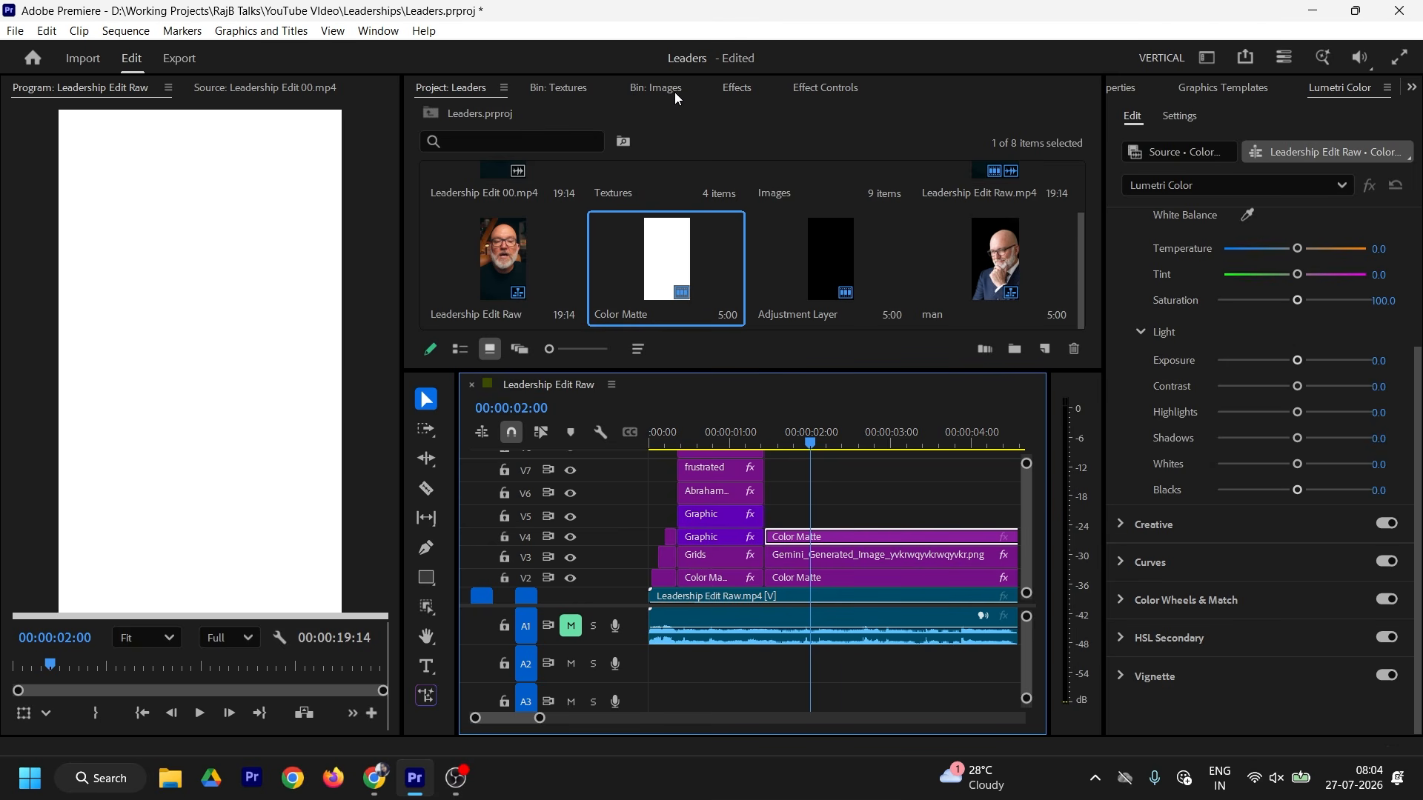
click(736, 87)
click(499, 119)
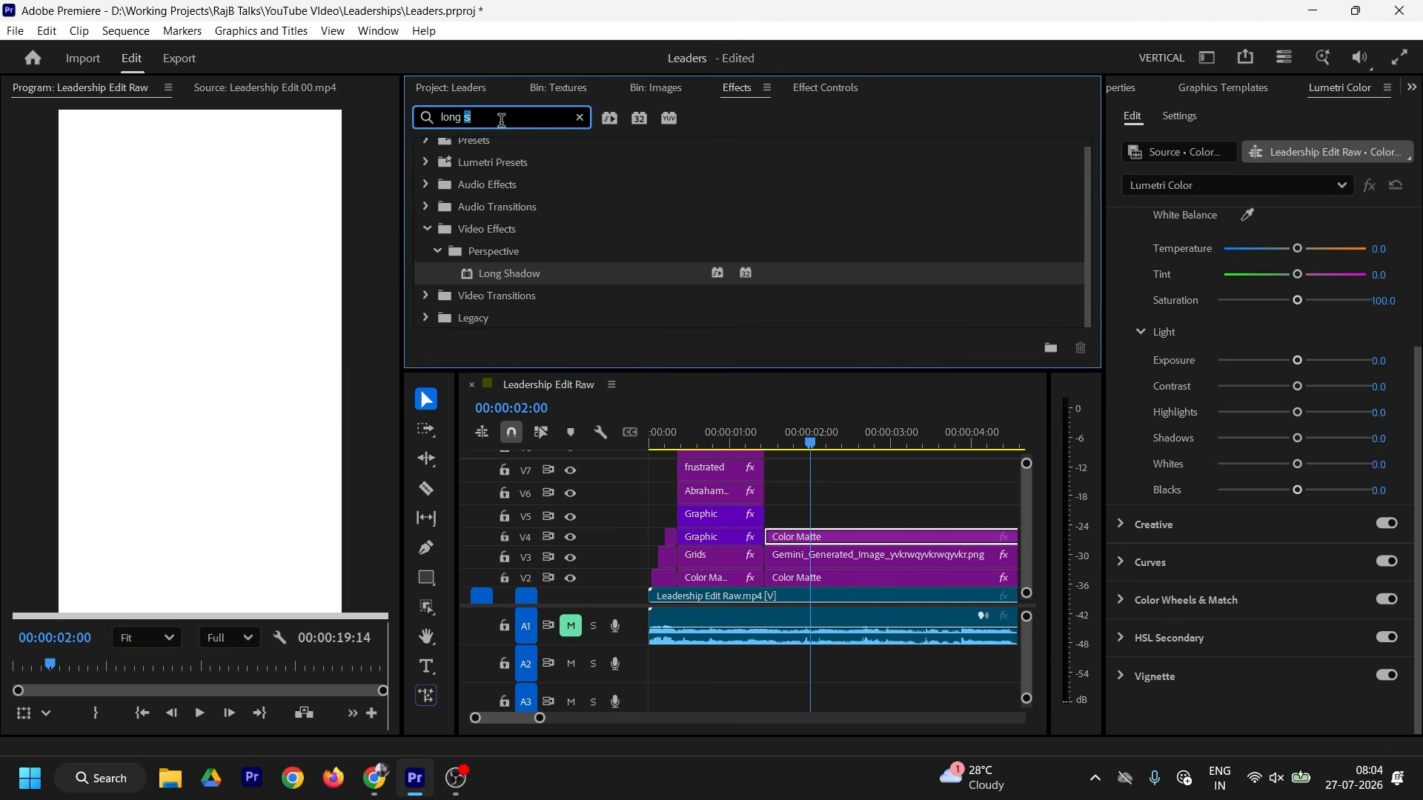
text(4 colo)
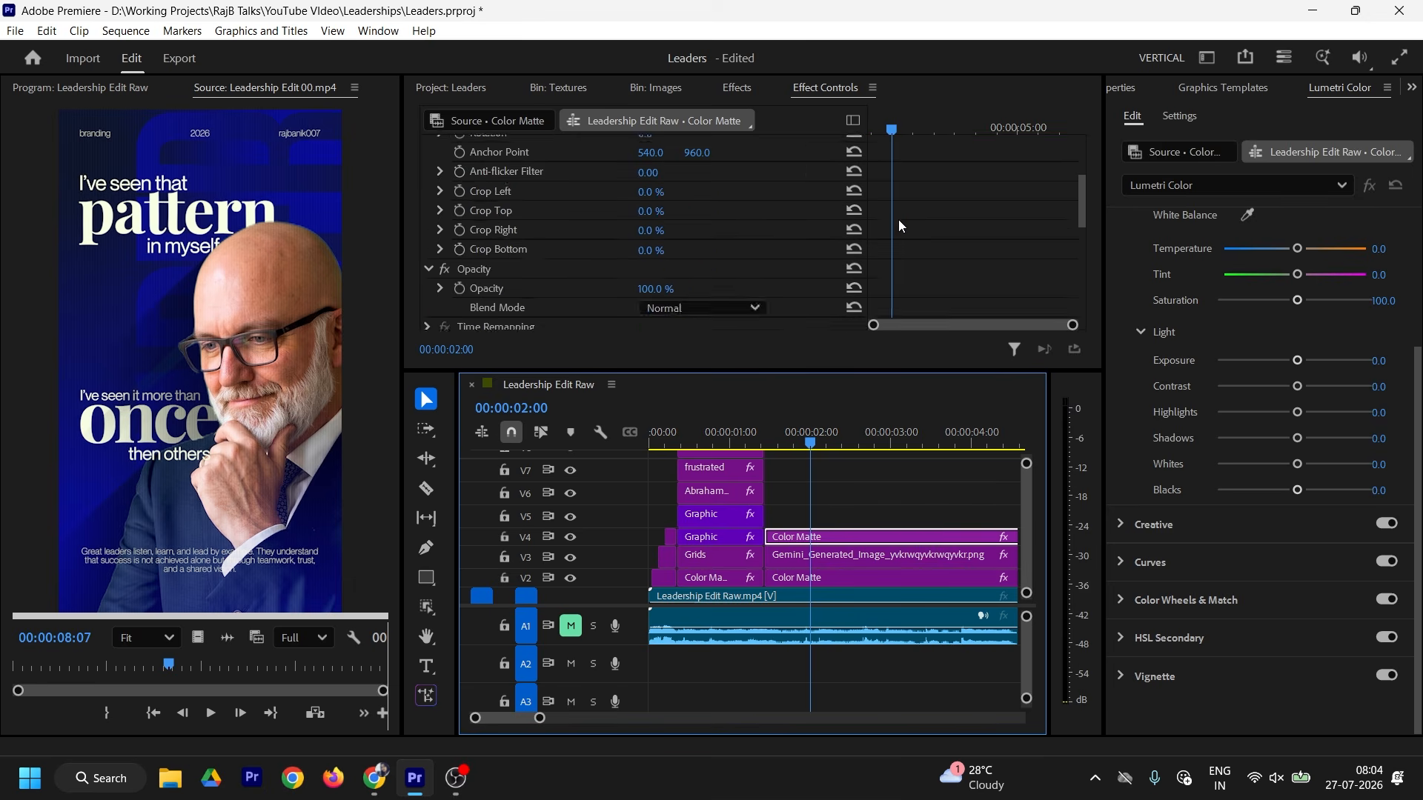
scroll(898, 220, down, 5)
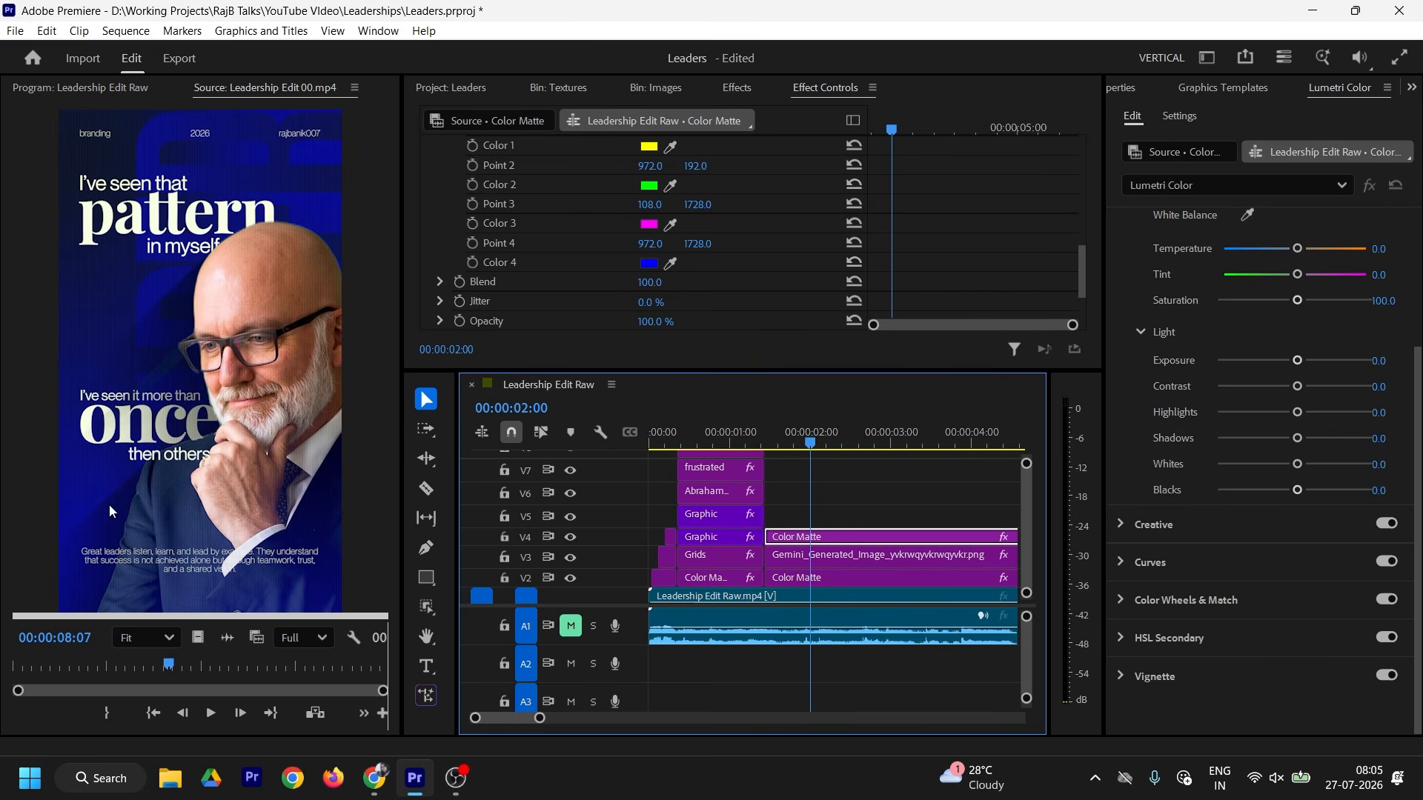
click(80, 88)
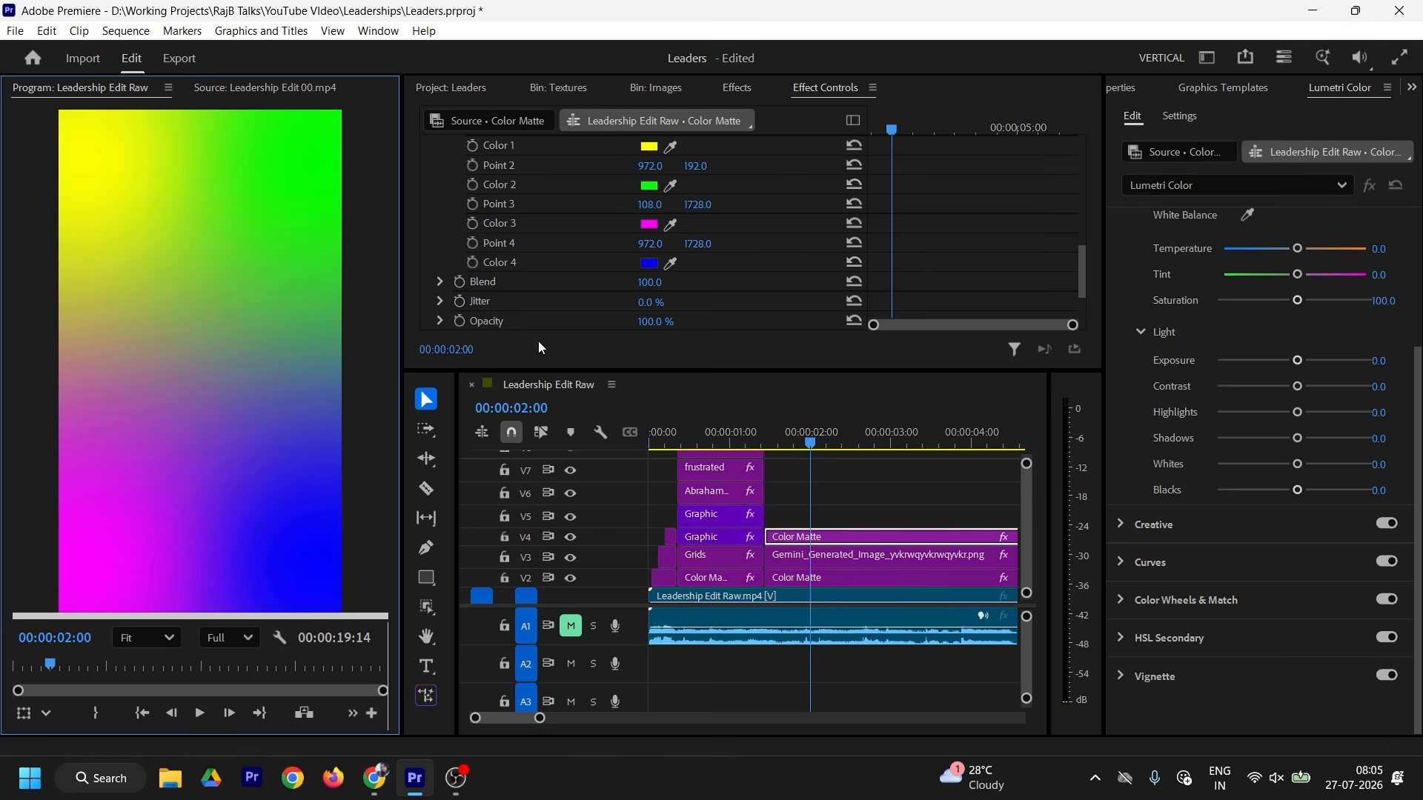
Step: Set gradient Color 3 to navy 0B0F8D and Color 4 to blue 0F15DD
click(232, 86)
click(919, 478)
scroll(978, 240, down, 5)
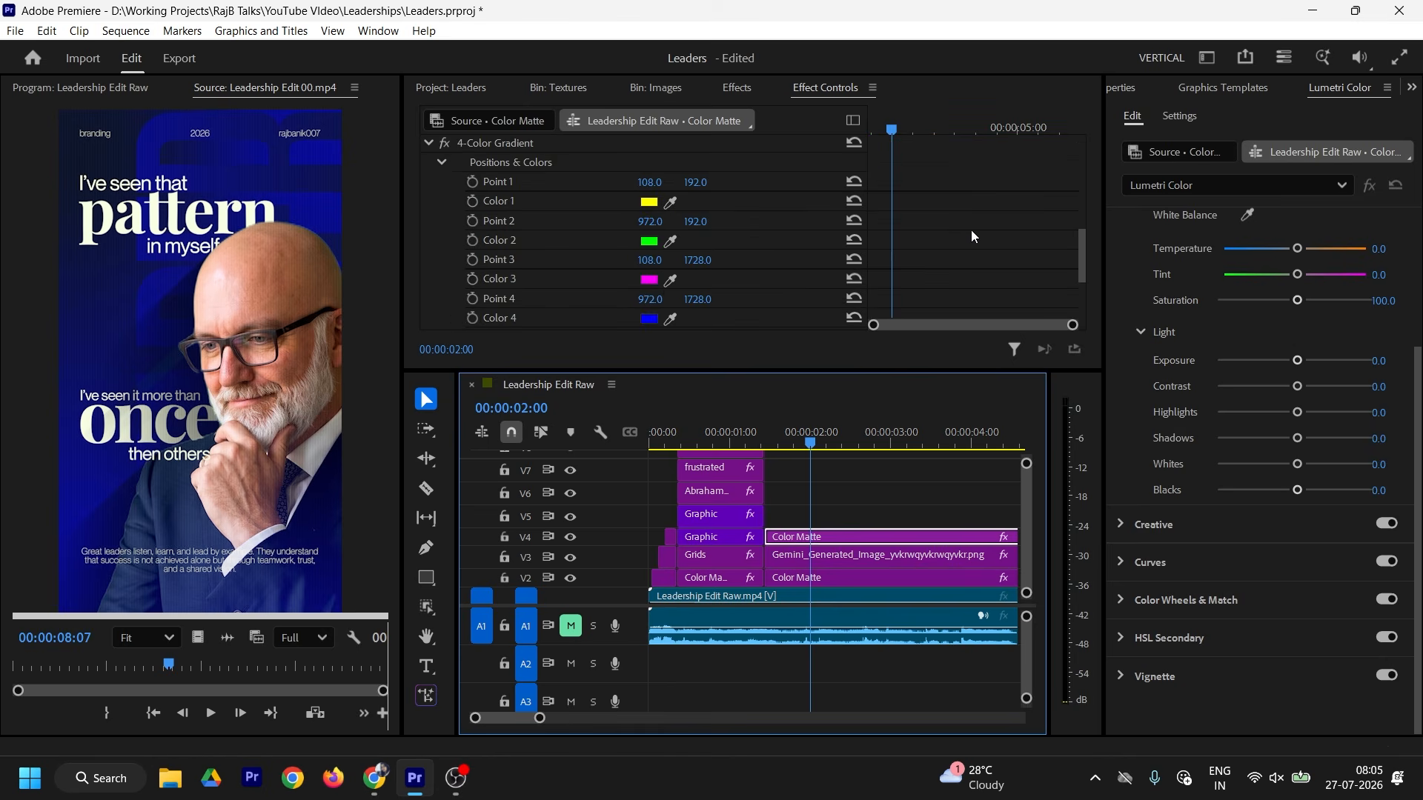
click(669, 282)
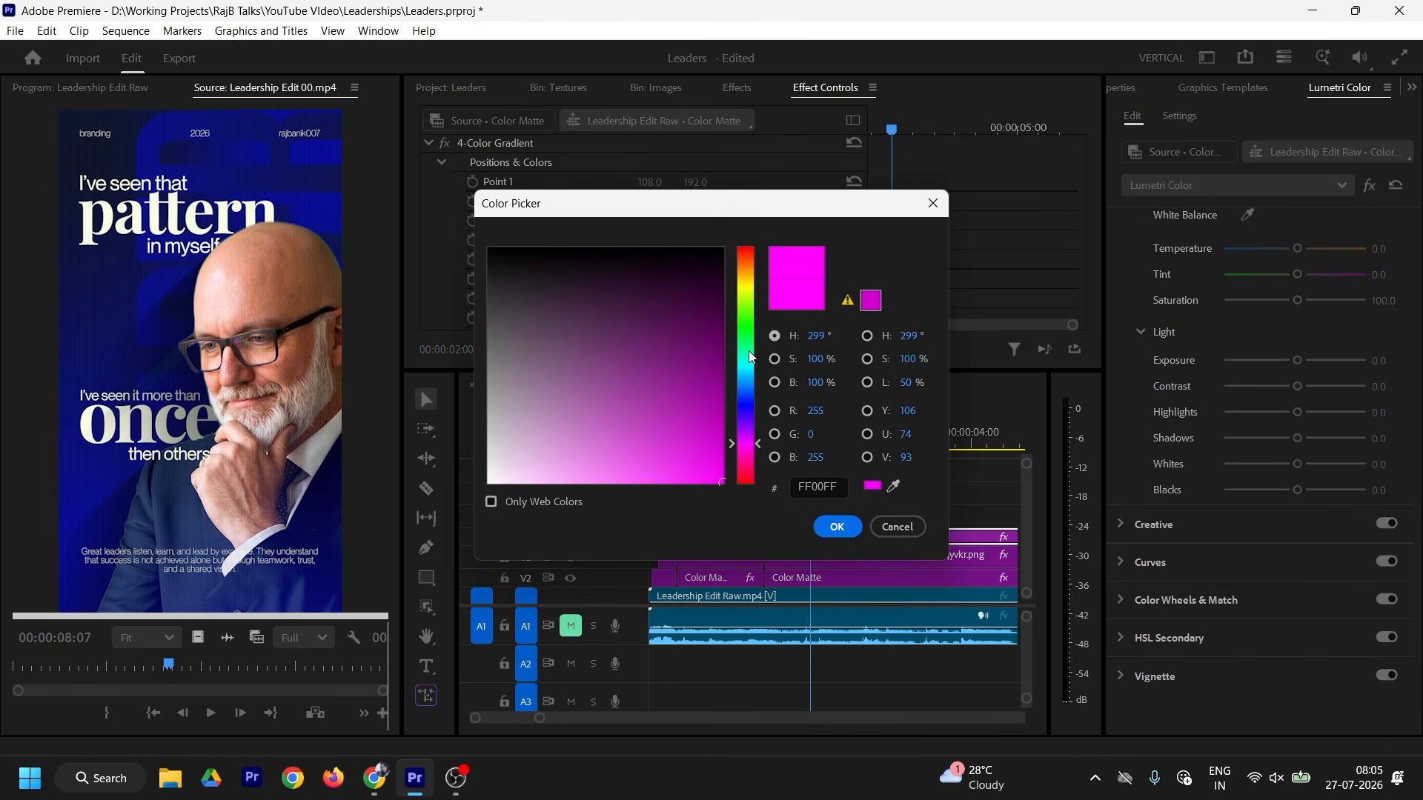
click(894, 487)
click(76, 496)
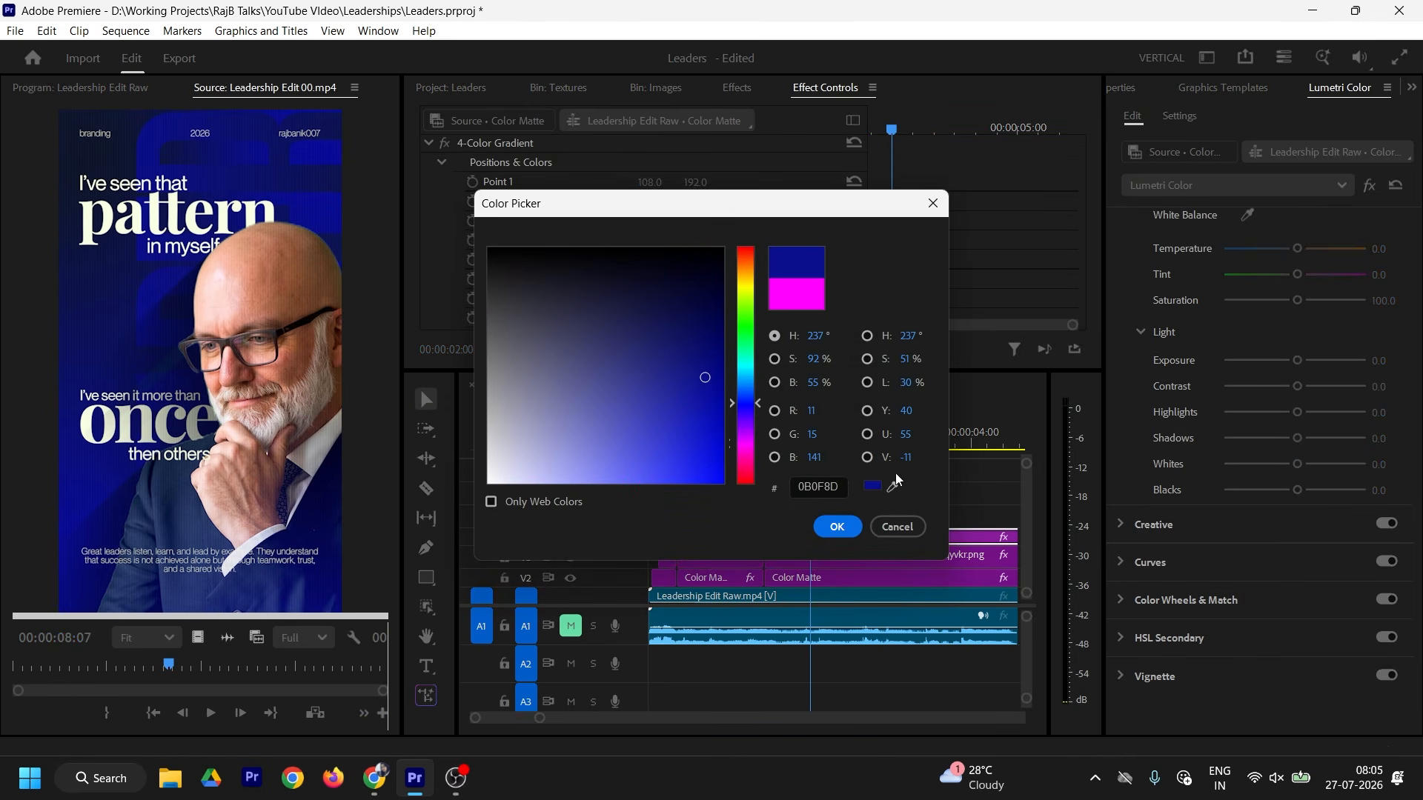
click(837, 527)
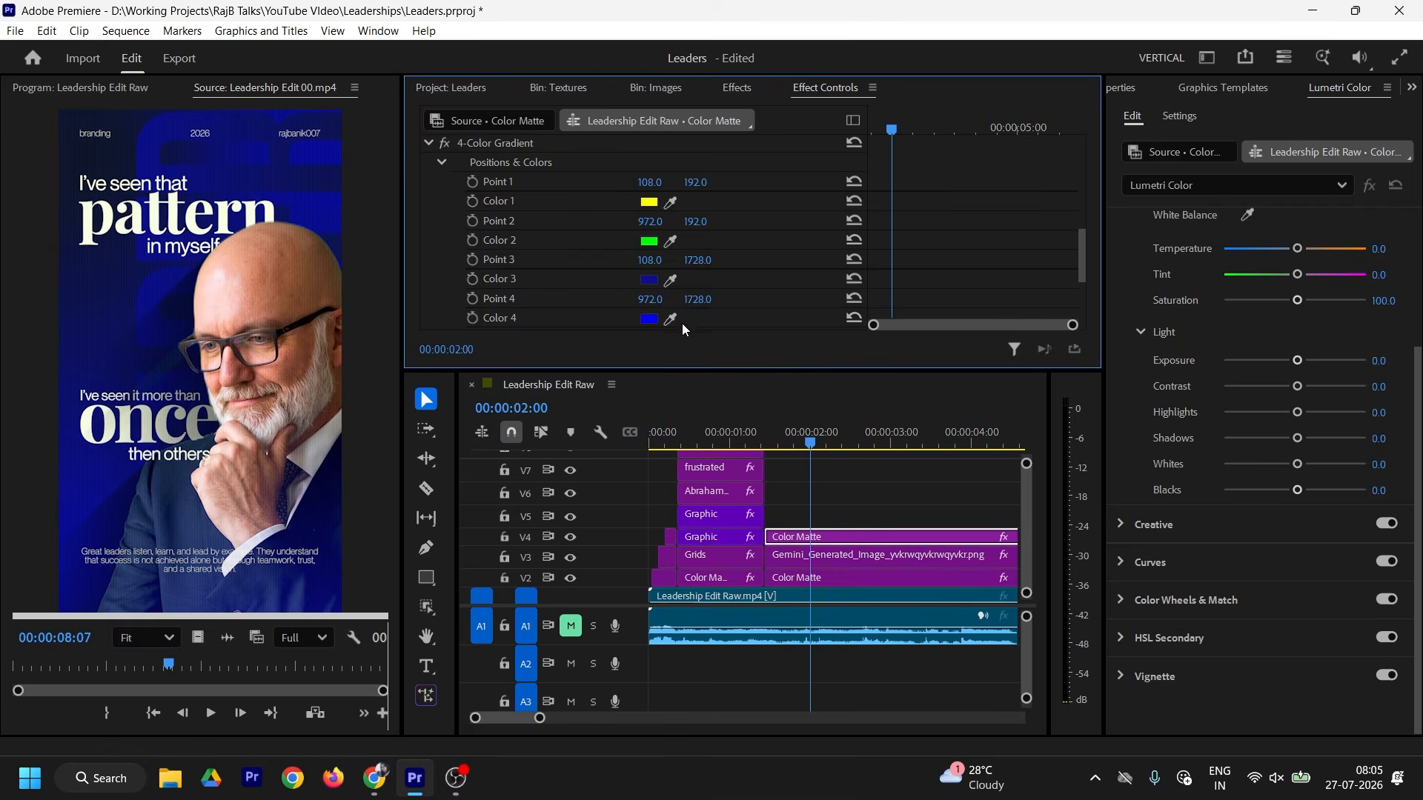
click(649, 280)
mouse_move(705, 436)
mouse_down()
mouse_move(697, 460)
mouse_move(700, 449)
mouse_up()
click(837, 527)
click(649, 319)
click(837, 527)
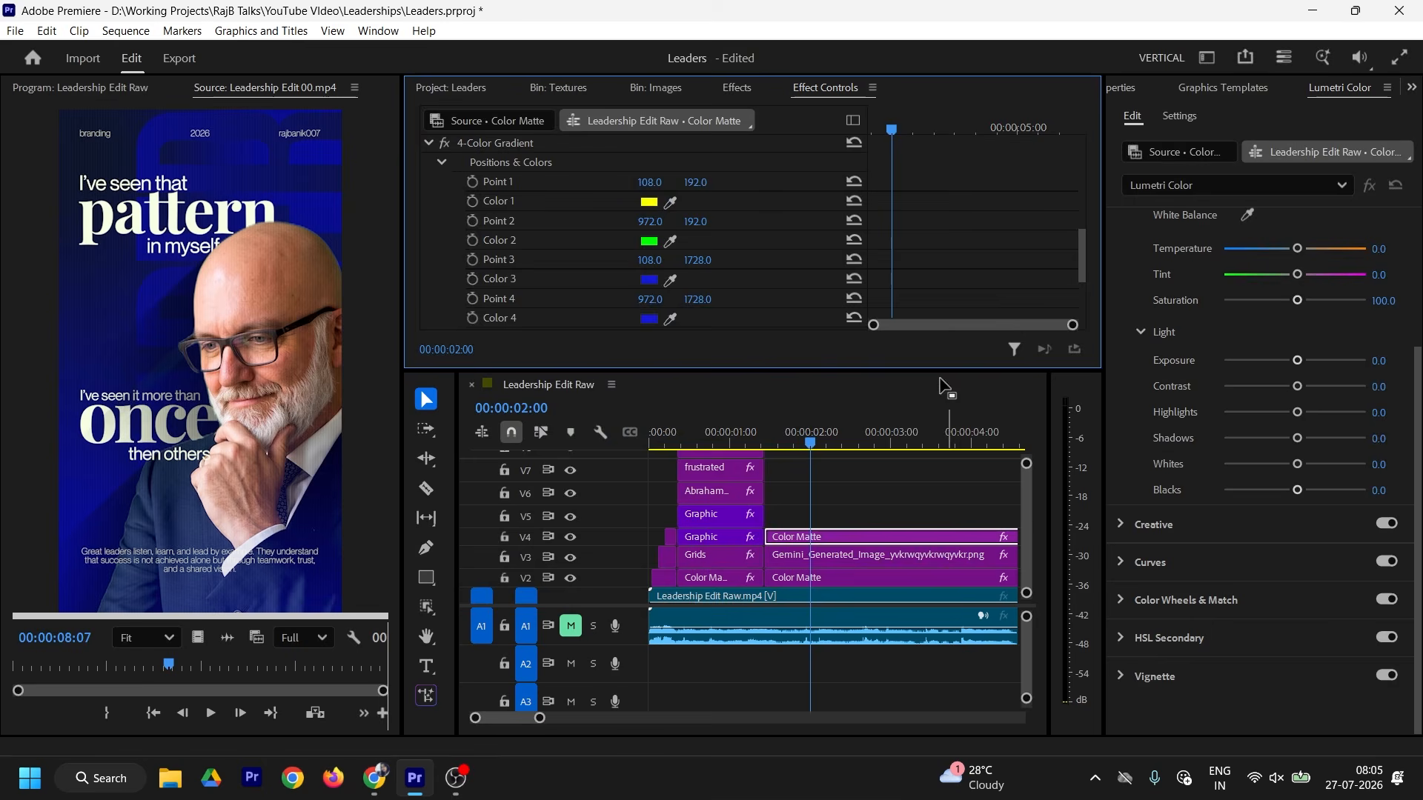
Step: Set gradient Colors 1 and 2 to white FFFFFF
click(649, 201)
click(489, 480)
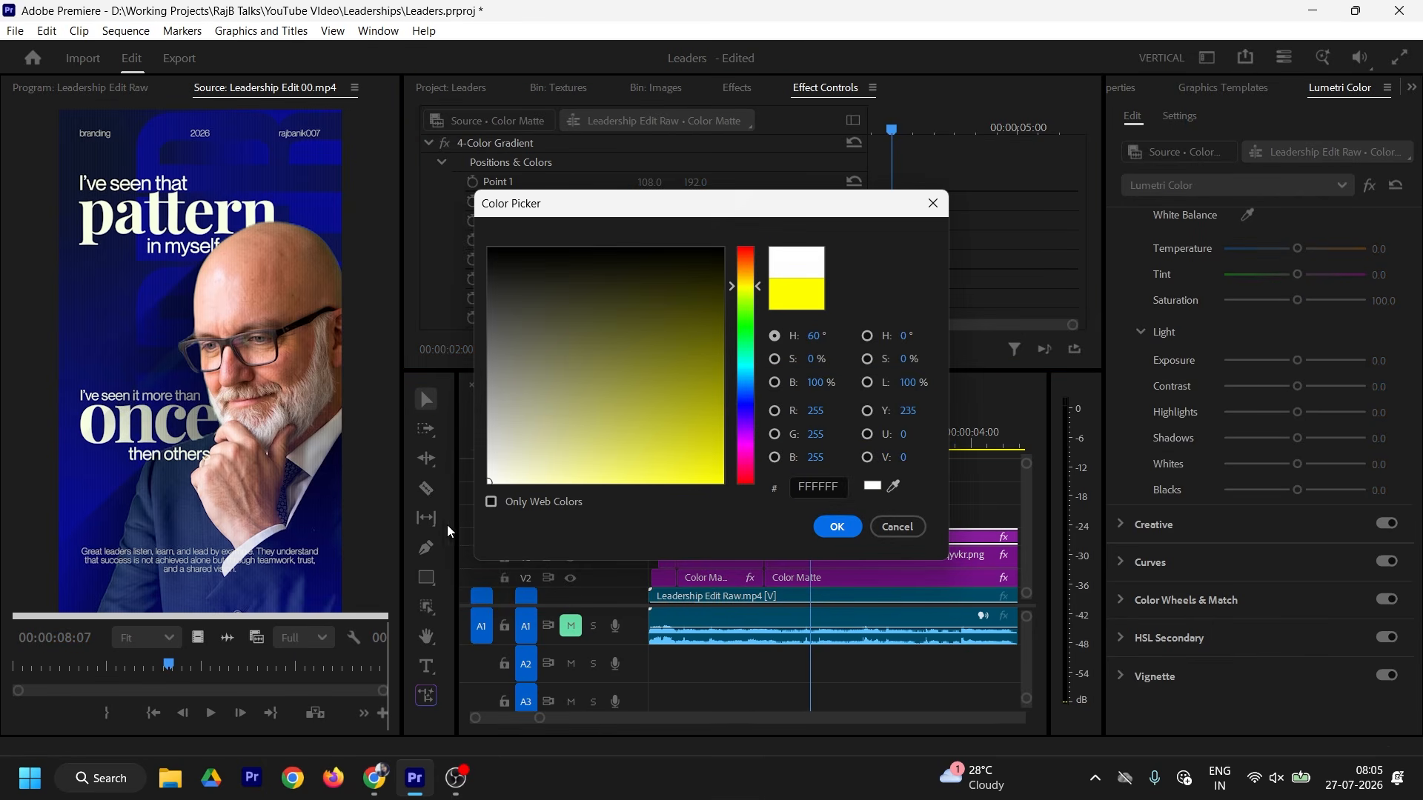
click(834, 526)
click(649, 241)
click(490, 481)
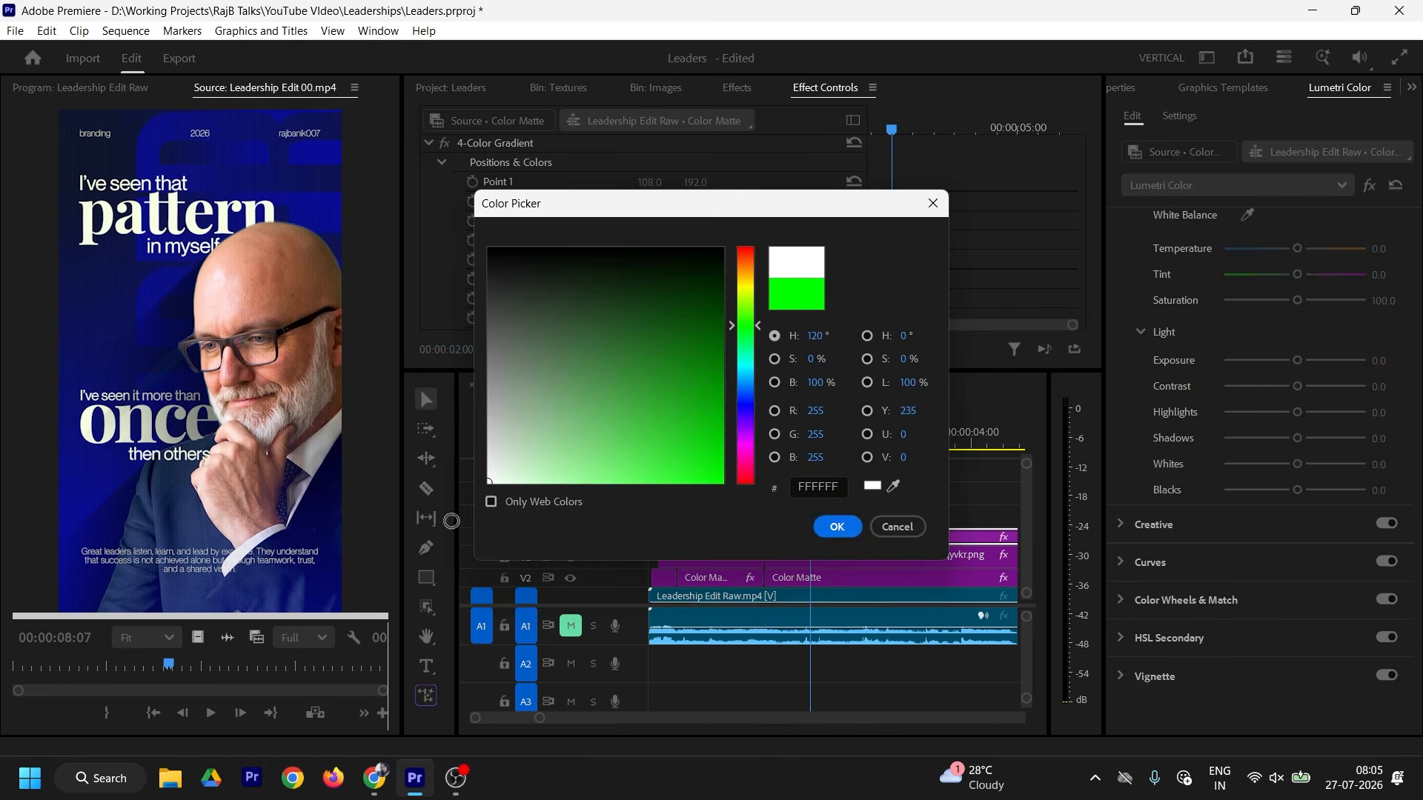
click(837, 527)
click(839, 541)
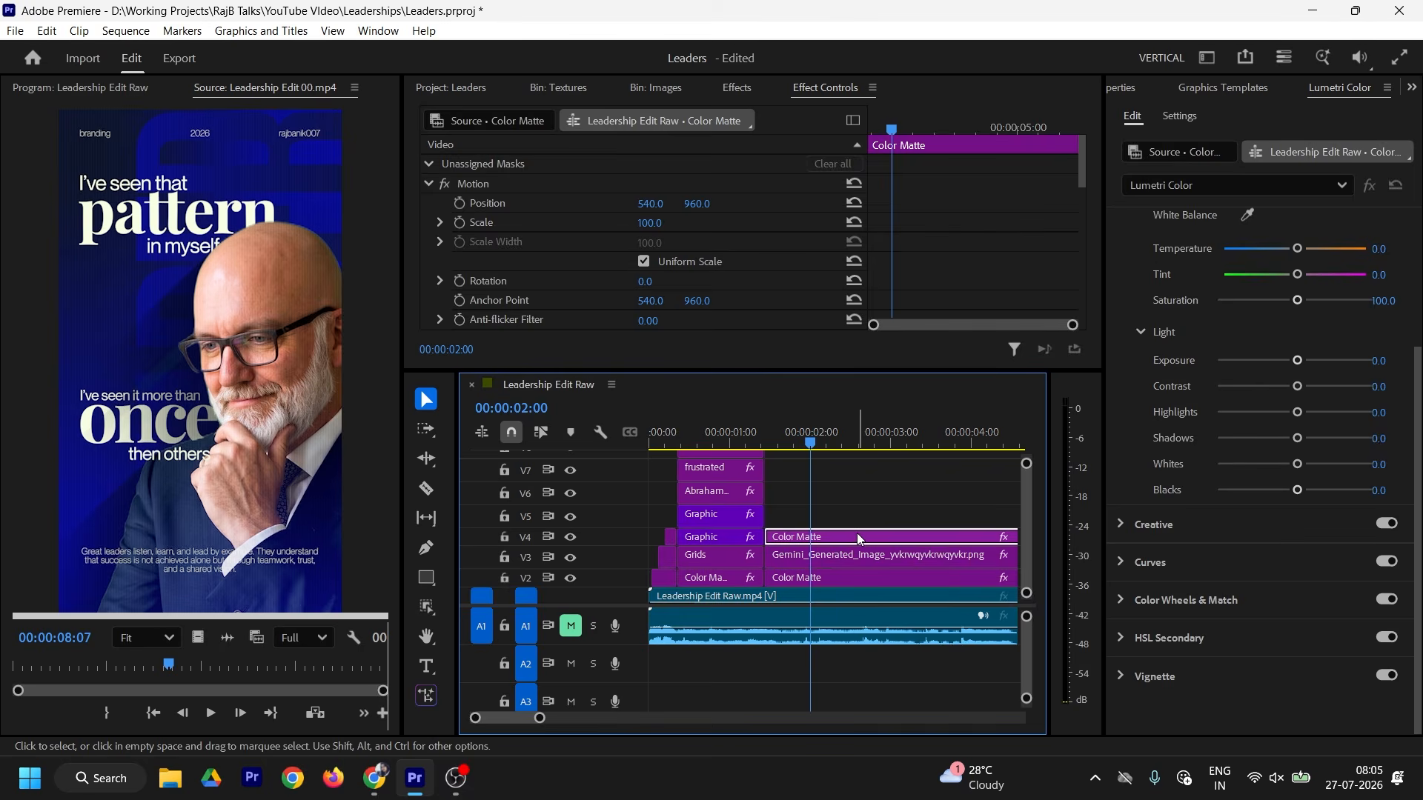
Step: Nest the V4 gradient Color Matte as a sequence named 'highlight'
right_click(858, 539)
click(876, 449)
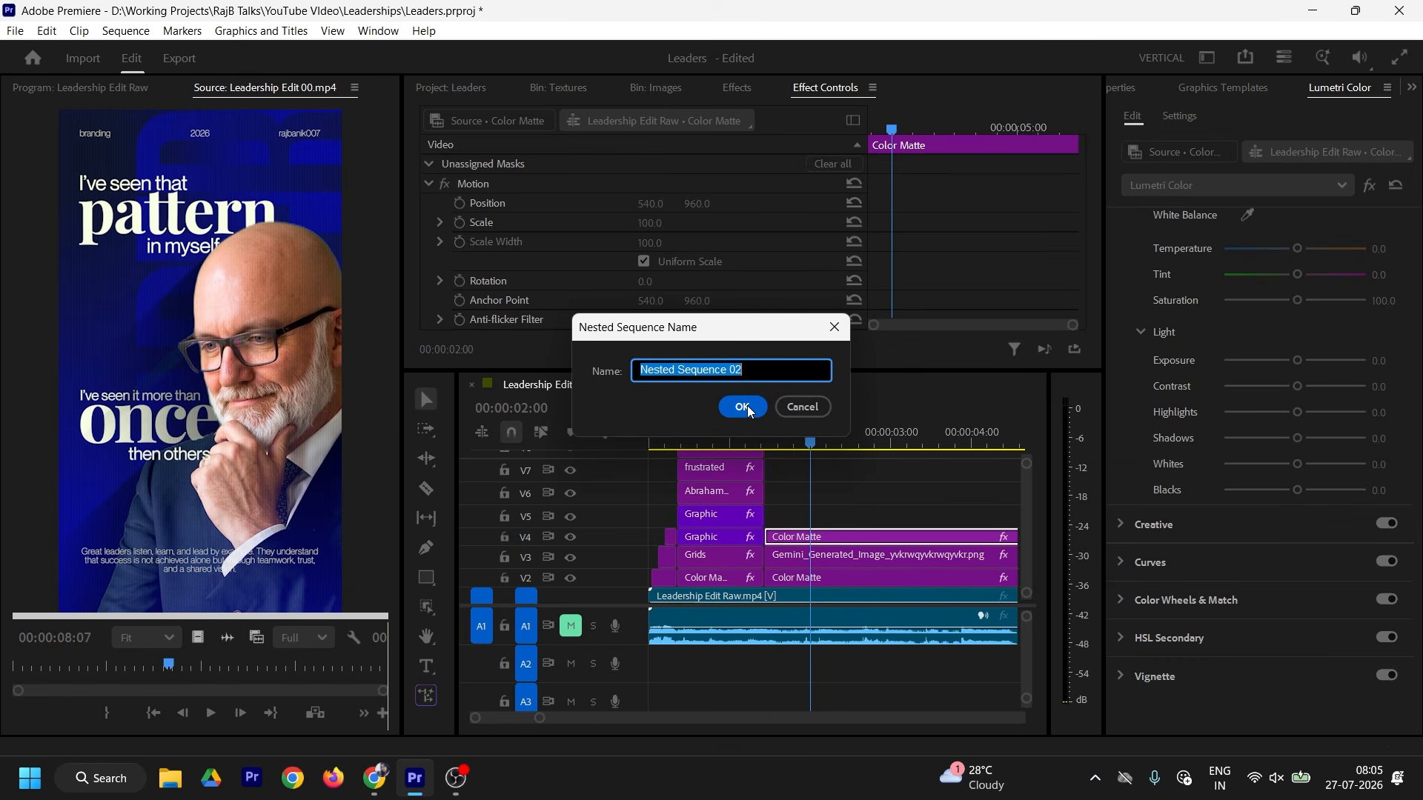
text(highlight)
key(Return)
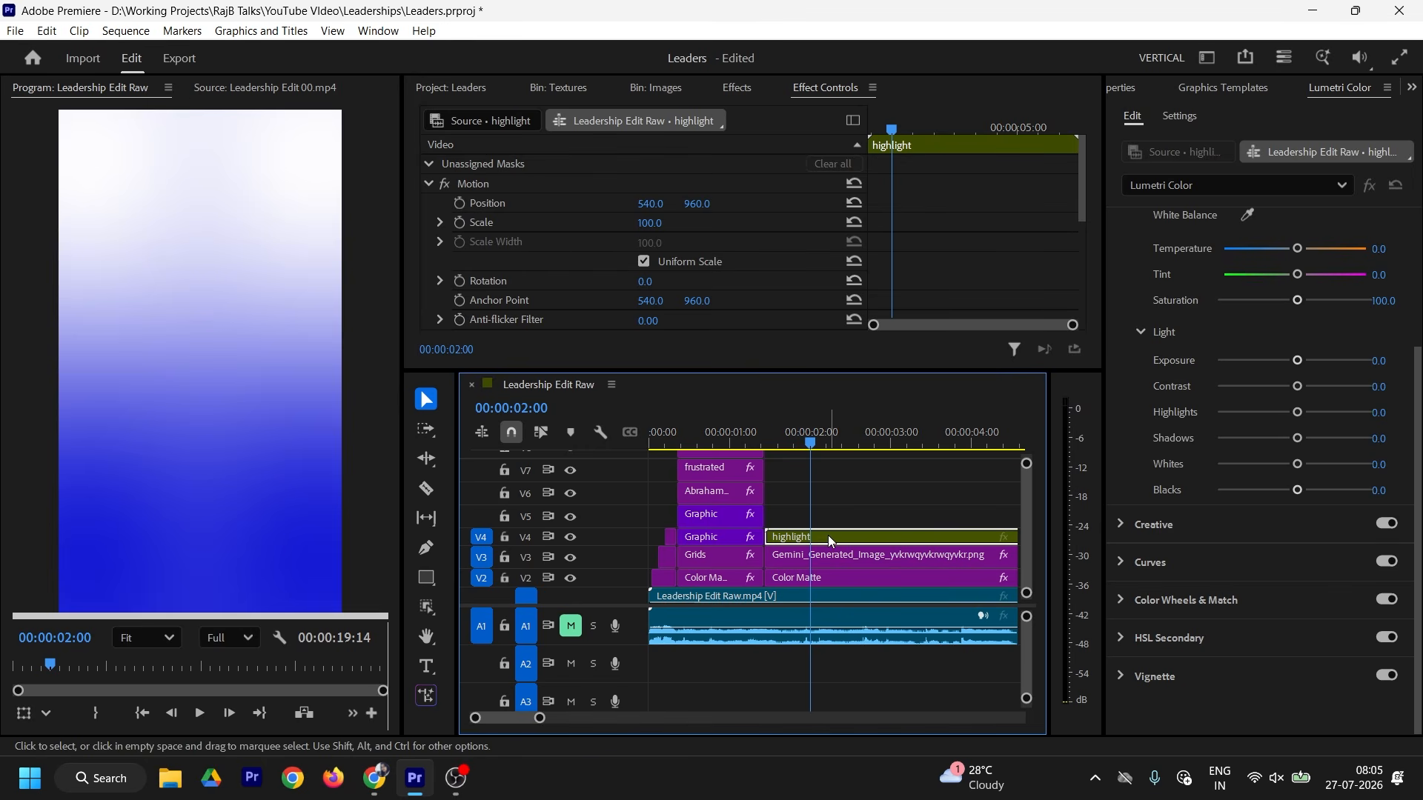
scroll(1037, 260, down, 5)
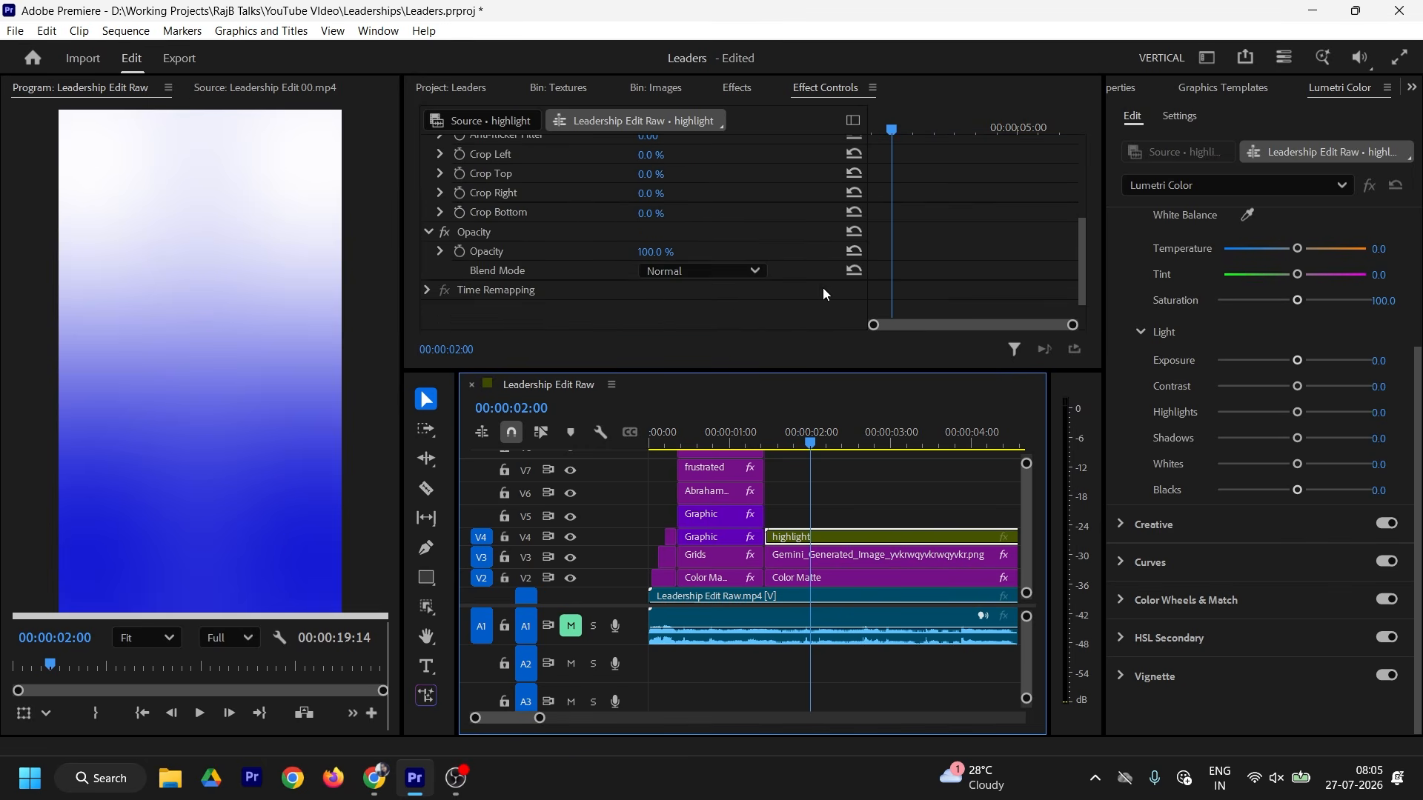
Step: Set the highlight layer's blend mode to Multiply and lower its opacity to 35%
click(688, 270)
click(687, 271)
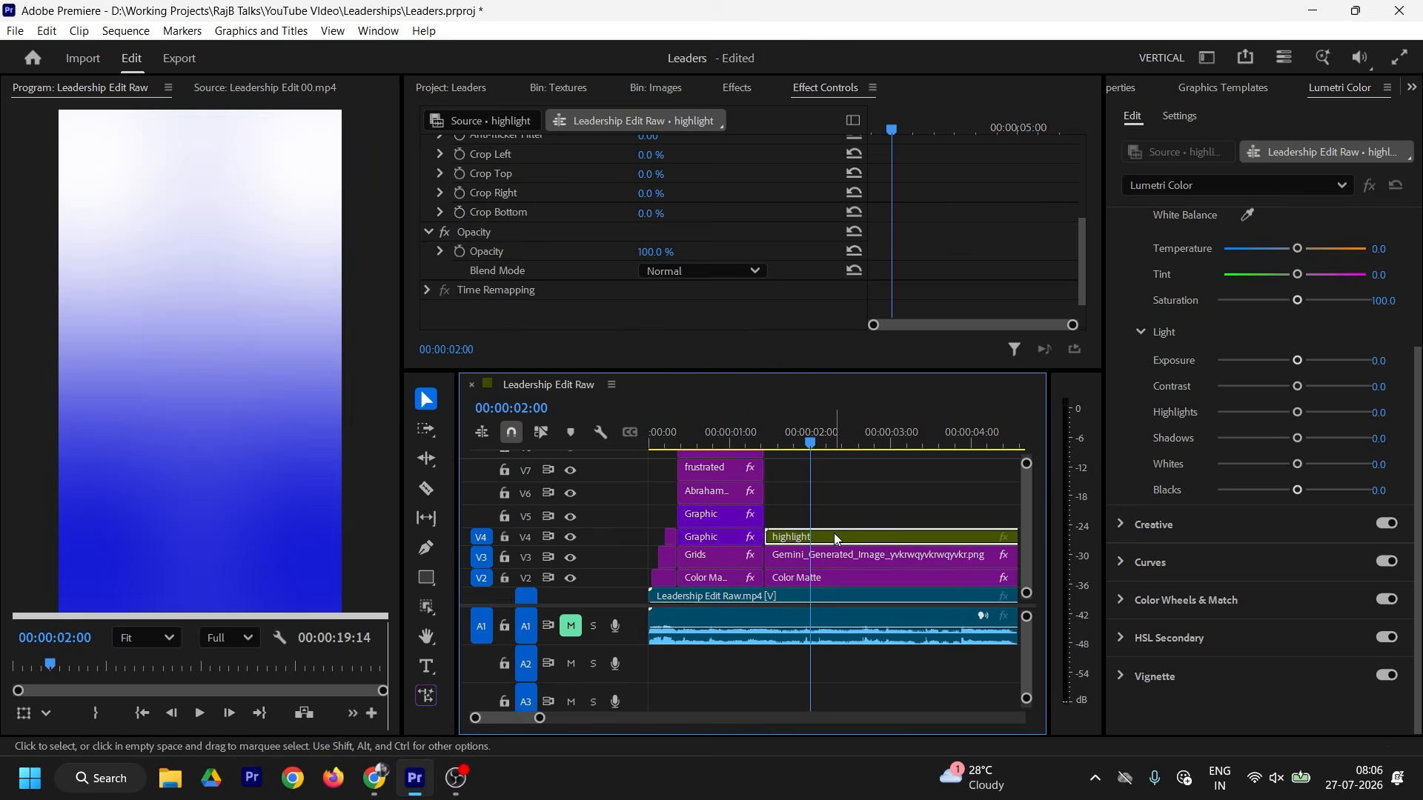
click(700, 269)
click(701, 363)
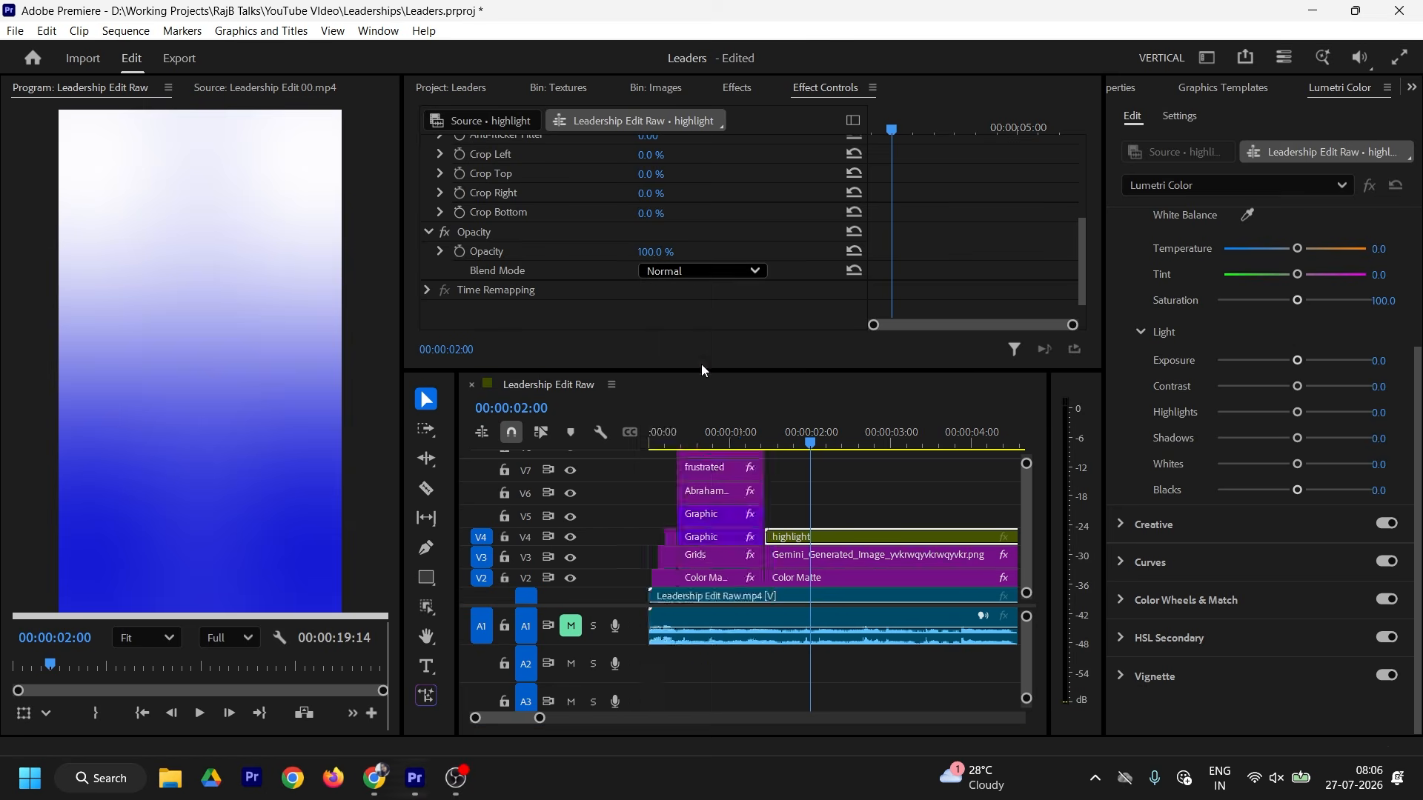
scroll(935, 247, up, 6)
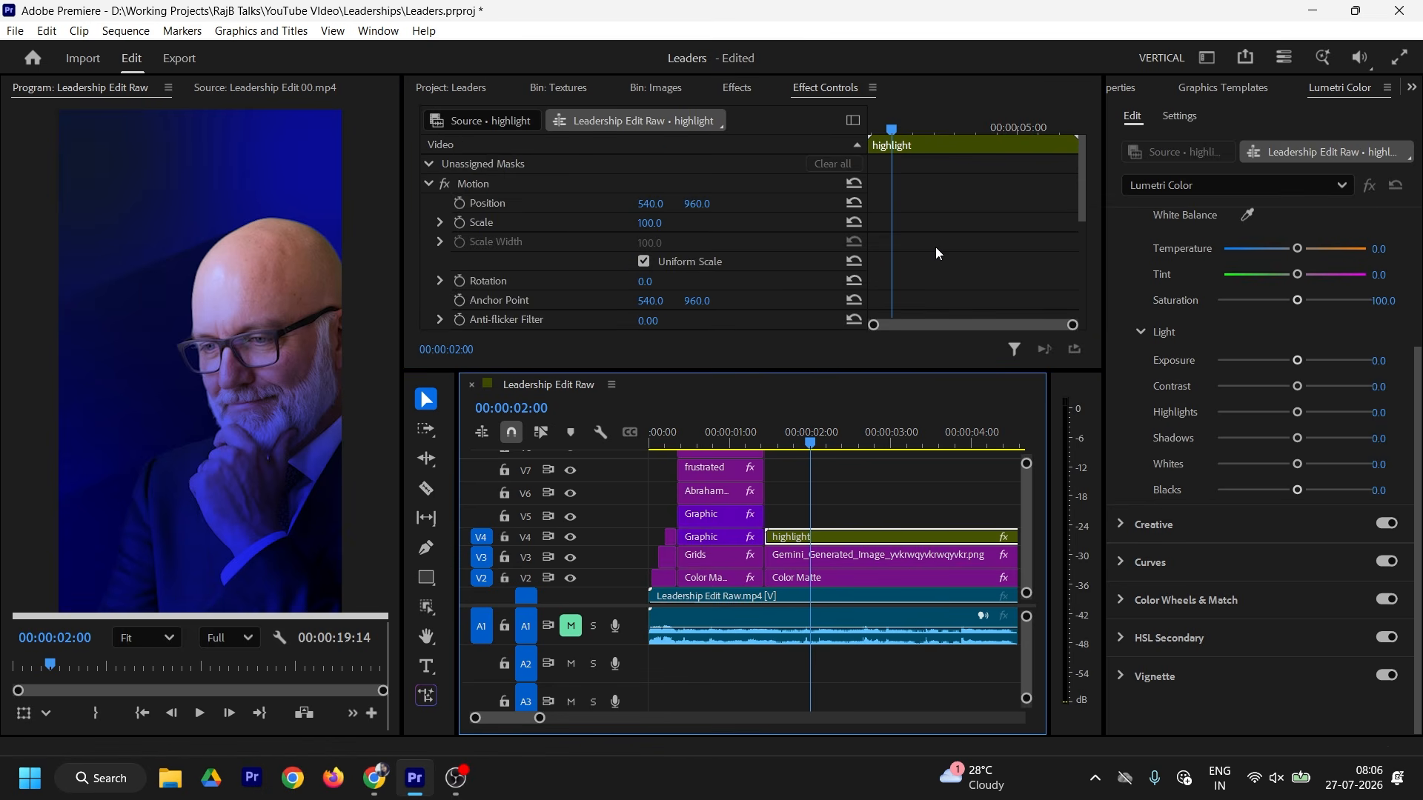
scroll(935, 247, down, 7)
drag(656, 222, 606, 222)
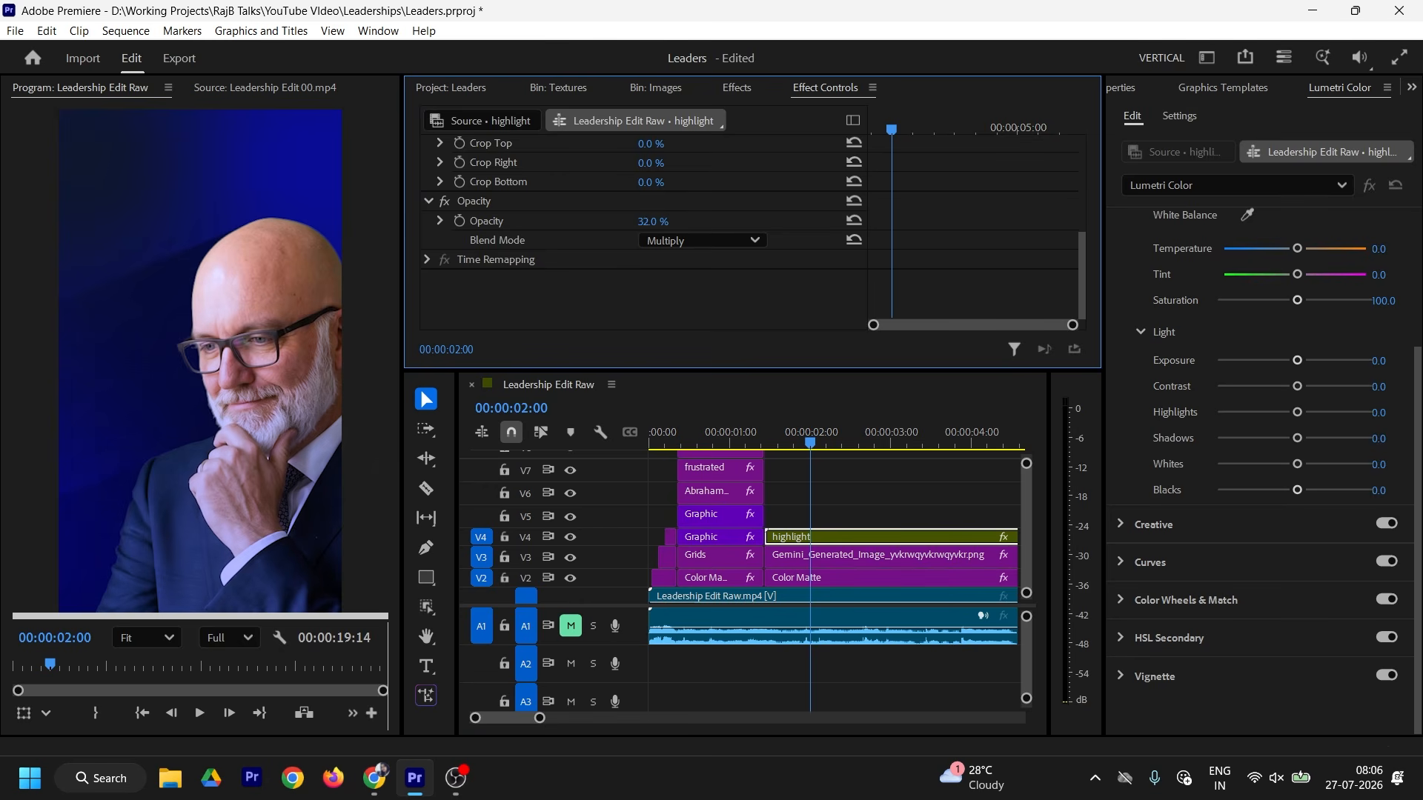
Step: Move the highlight layer down to Y 1450 and open its nested sequence
click(836, 534)
click(830, 515)
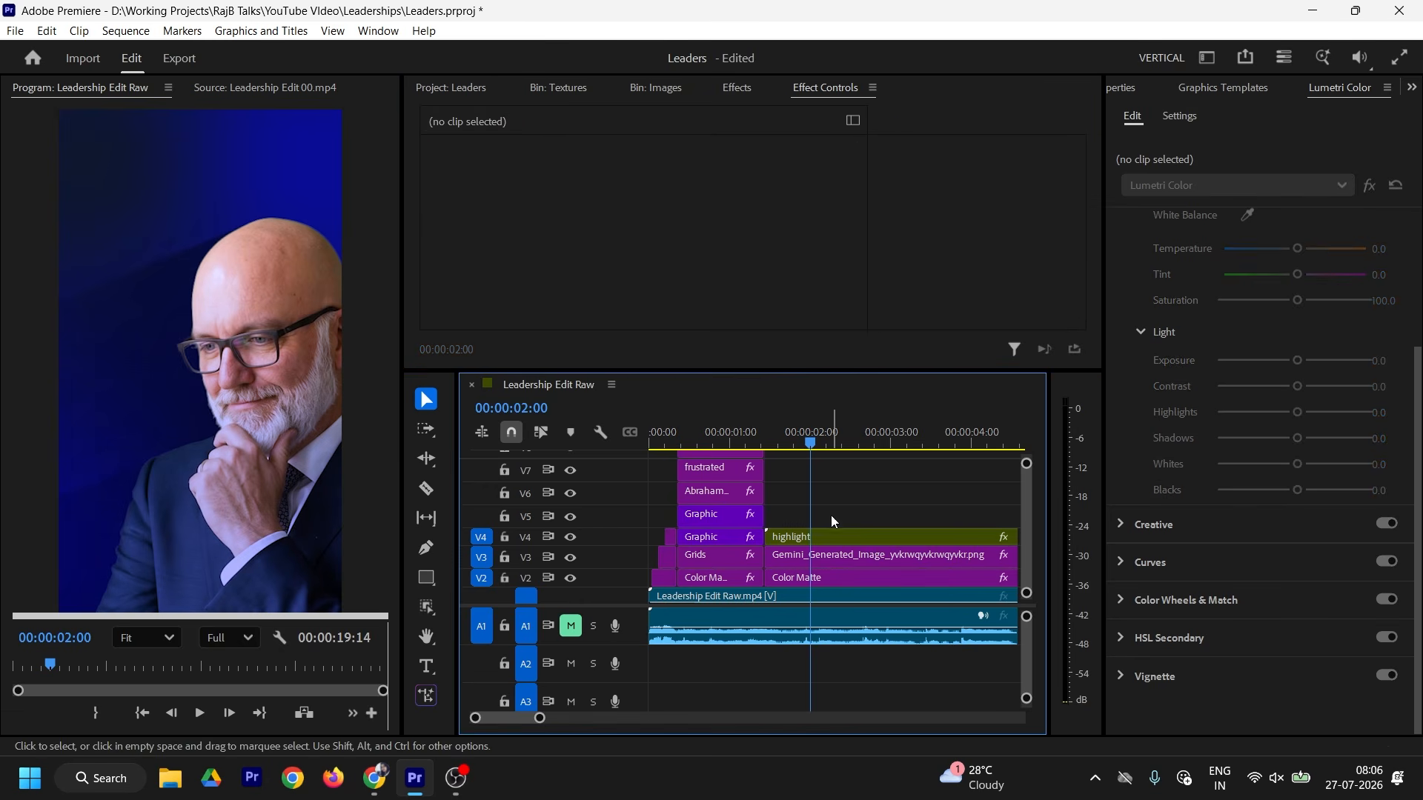
click(828, 536)
drag(719, 203, 1081, 203)
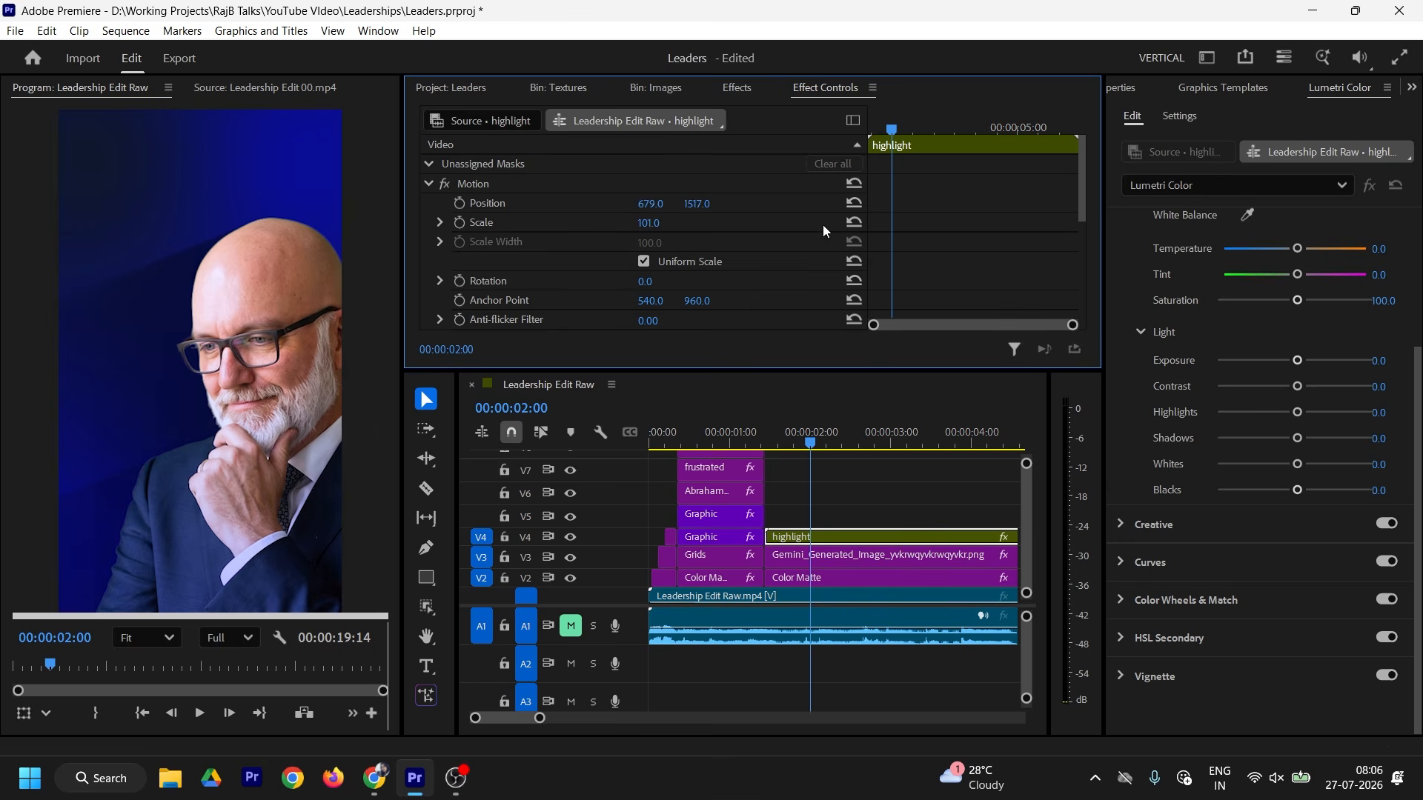
click(790, 411)
scroll(930, 254, down, 5)
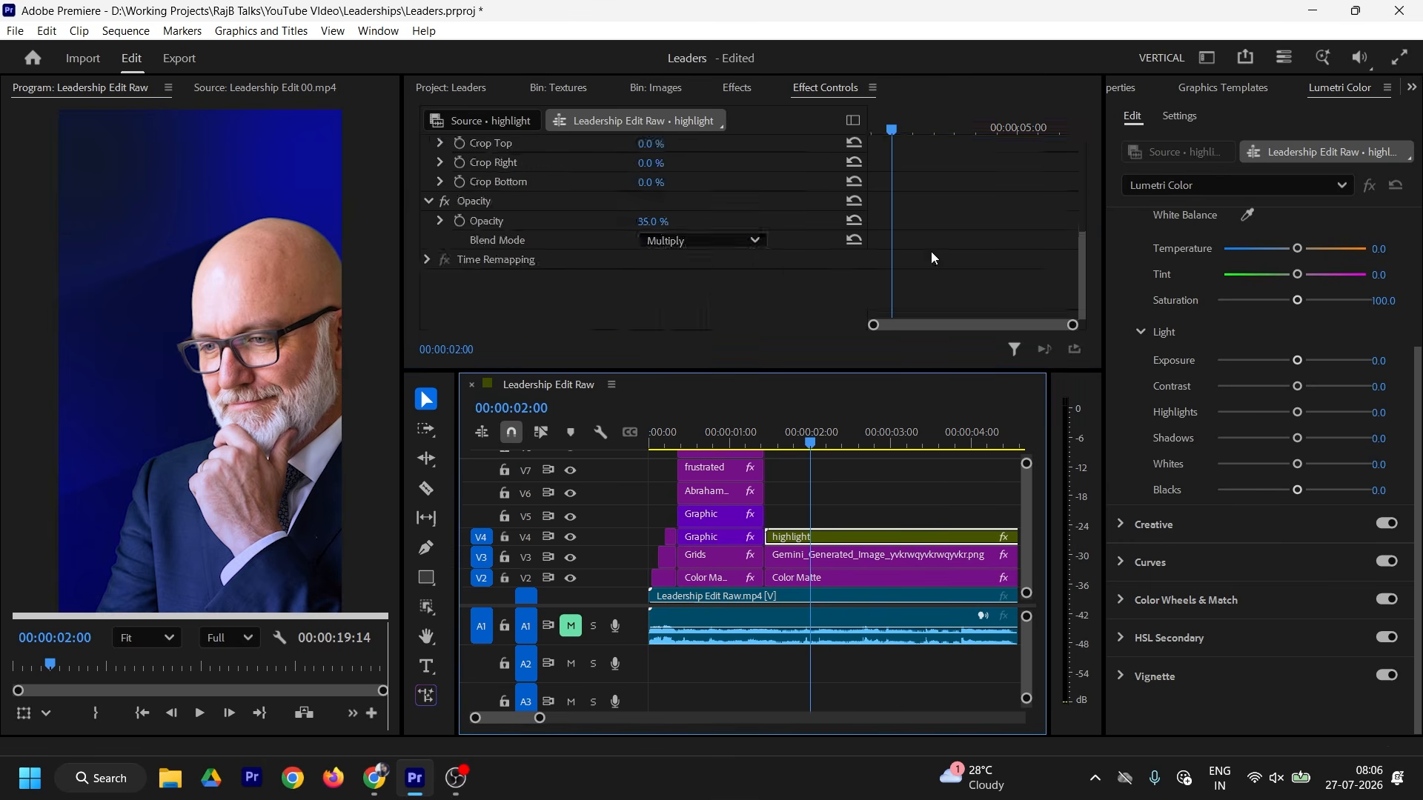
click(853, 240)
scroll(843, 277, up, 4)
double_click(836, 536)
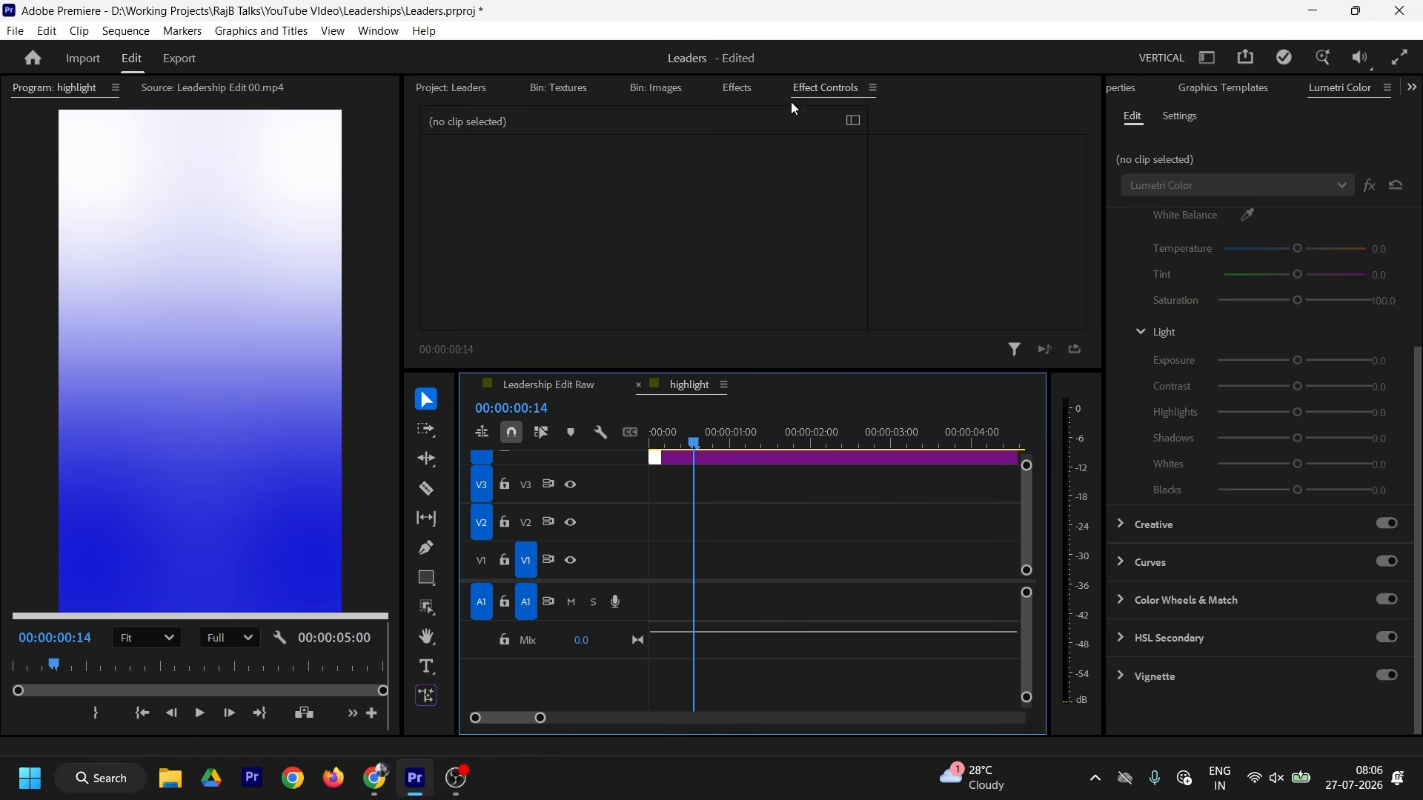
Step: Drag the gradient's lower points 3 and 4 down and outward in the Program monitor
click(796, 458)
scroll(652, 245, down, 10)
scroll(263, 578, down, 3)
click(519, 186)
drag(148, 569, 104, 626)
drag(296, 569, 358, 645)
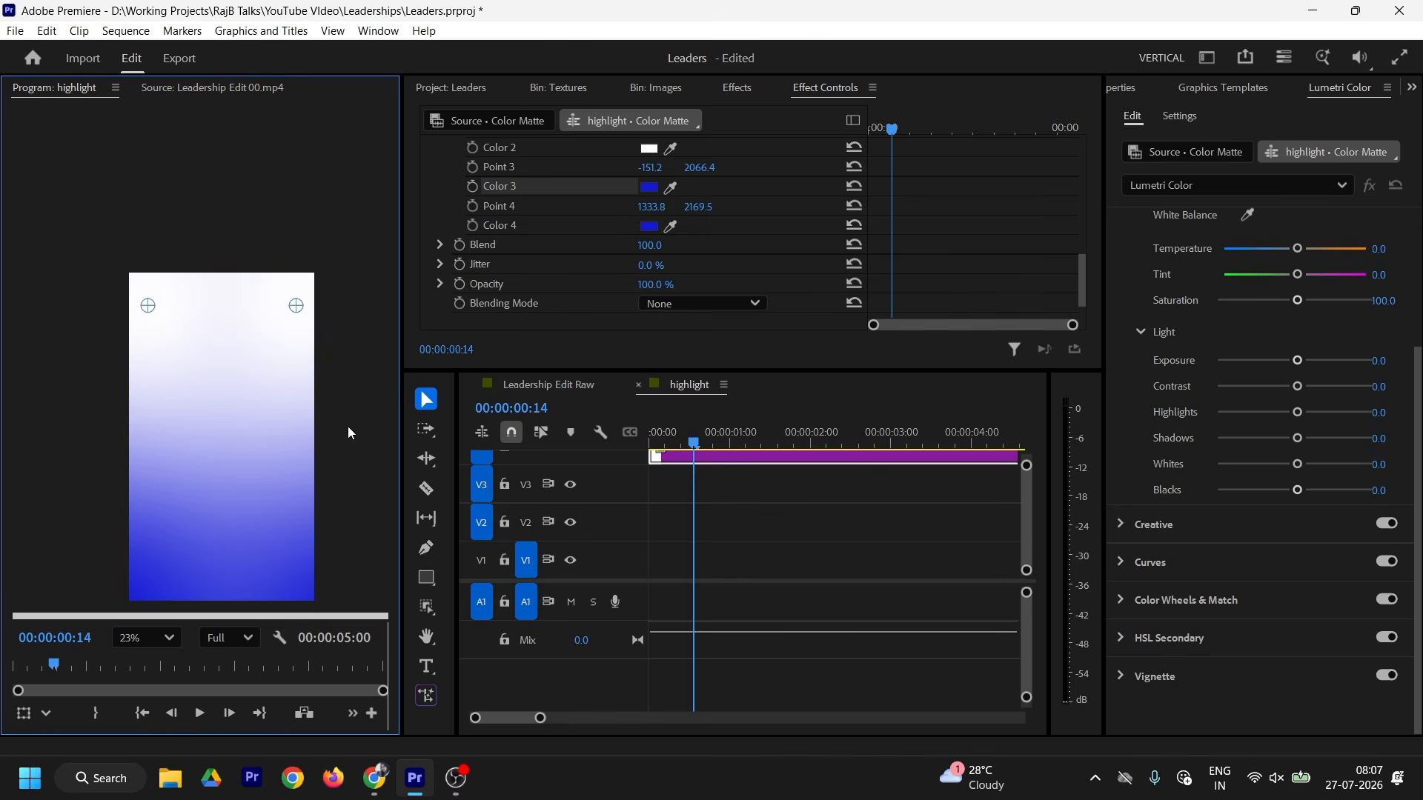
key(h)
drag(347, 419, 310, 267)
key(v)
drag(321, 492, 327, 571)
drag(66, 474, 46, 572)
drag(327, 571, 333, 572)
Step: Fine-tune the gradient points, leaving Point 3 at -86.4, 2326.8 and Point 4 at 1182.6, 2278.0
drag(111, 153, 129, 260)
drag(259, 152, 249, 293)
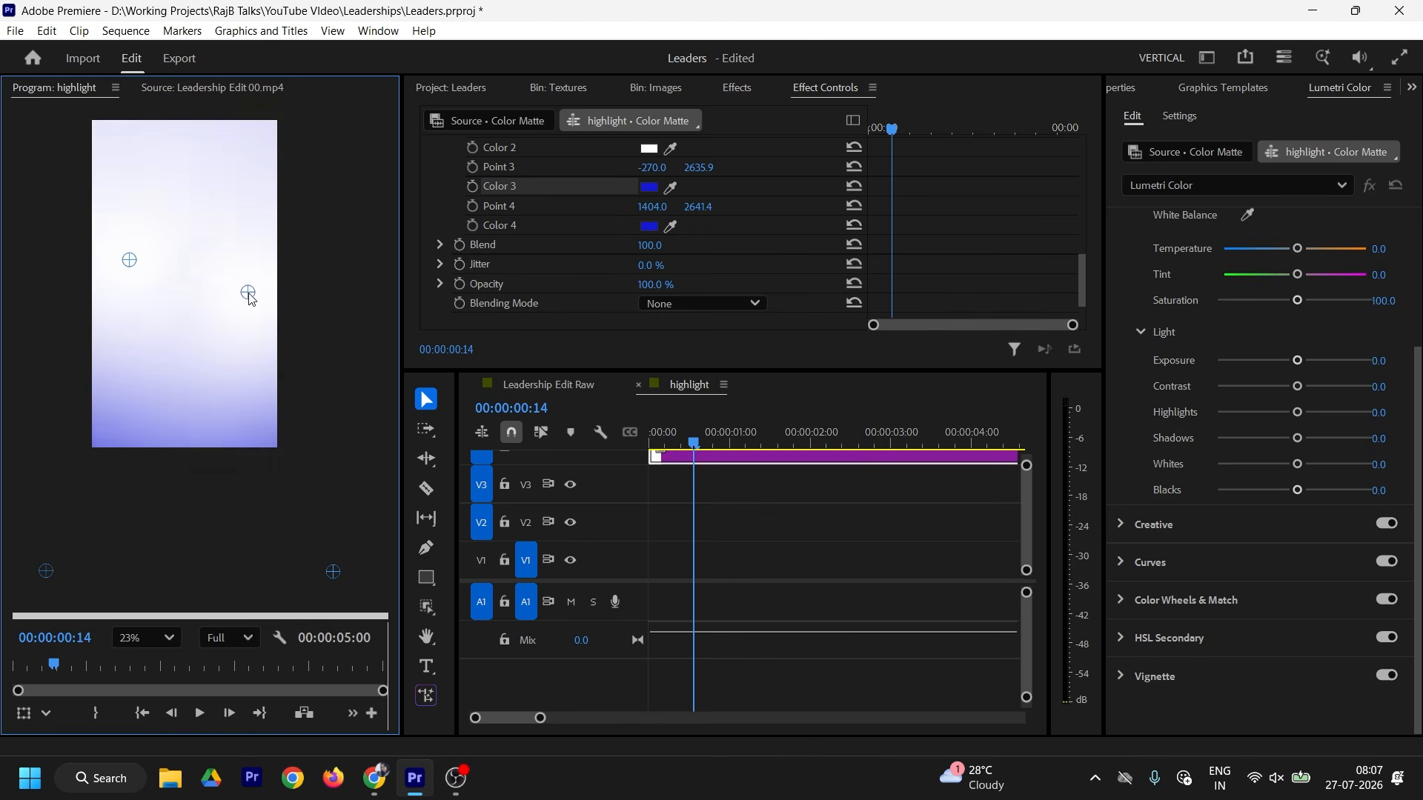
drag(129, 260, 106, 264)
drag(248, 293, 266, 276)
drag(46, 571, 55, 536)
drag(333, 572, 326, 537)
drag(106, 263, 101, 309)
drag(267, 277, 265, 297)
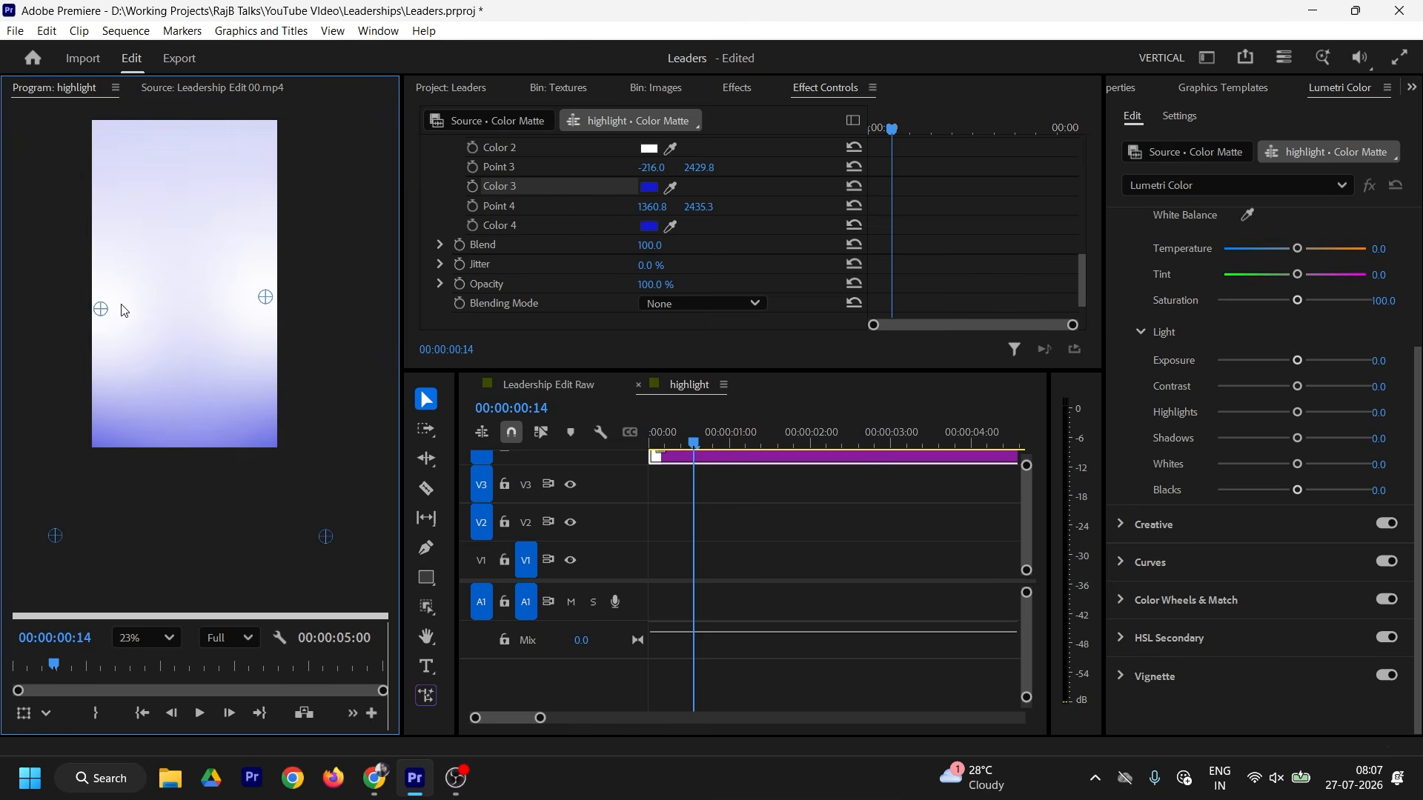
drag(101, 309, 104, 284)
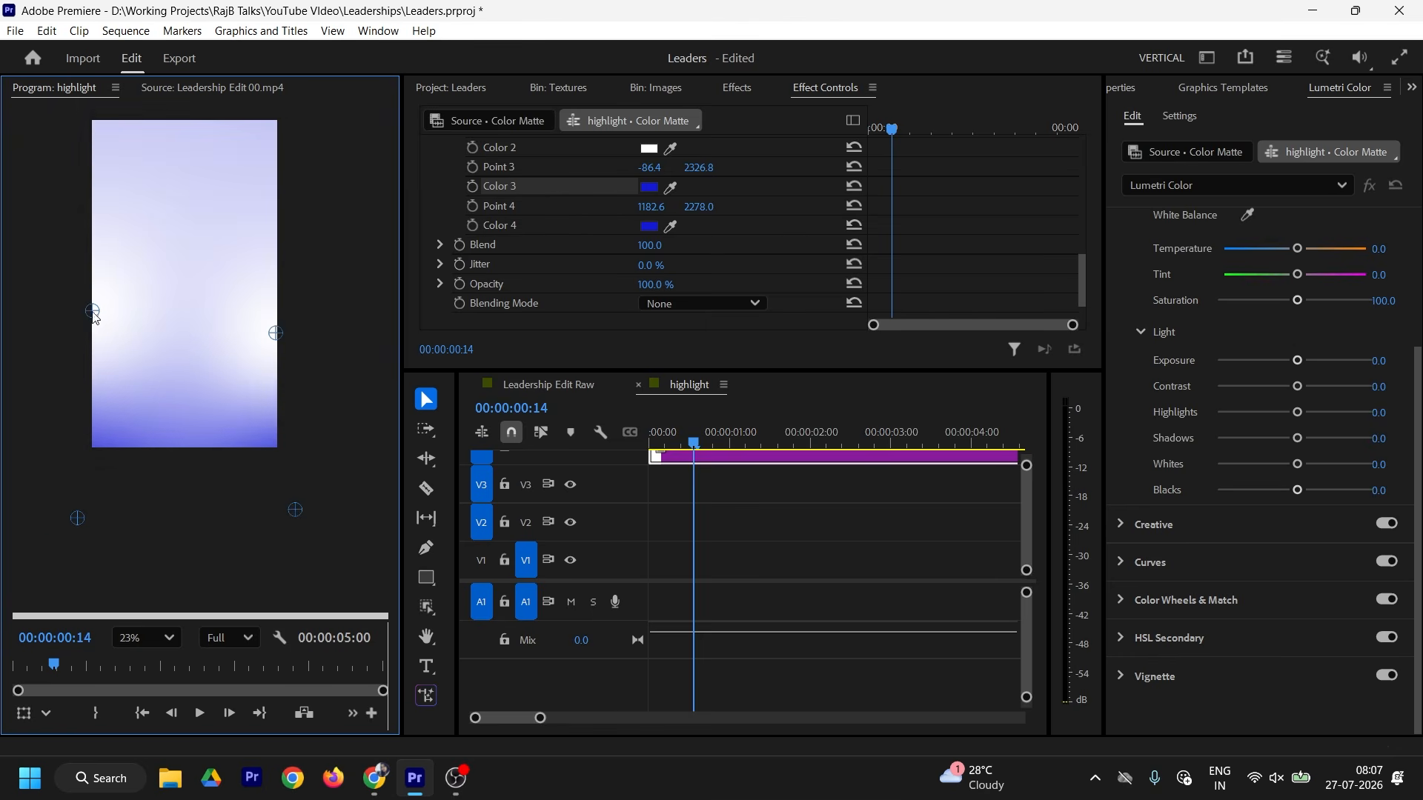
Step: Back in Leadership Edit Raw, set the highlight layer to Multiply at 50% opacity
click(571, 385)
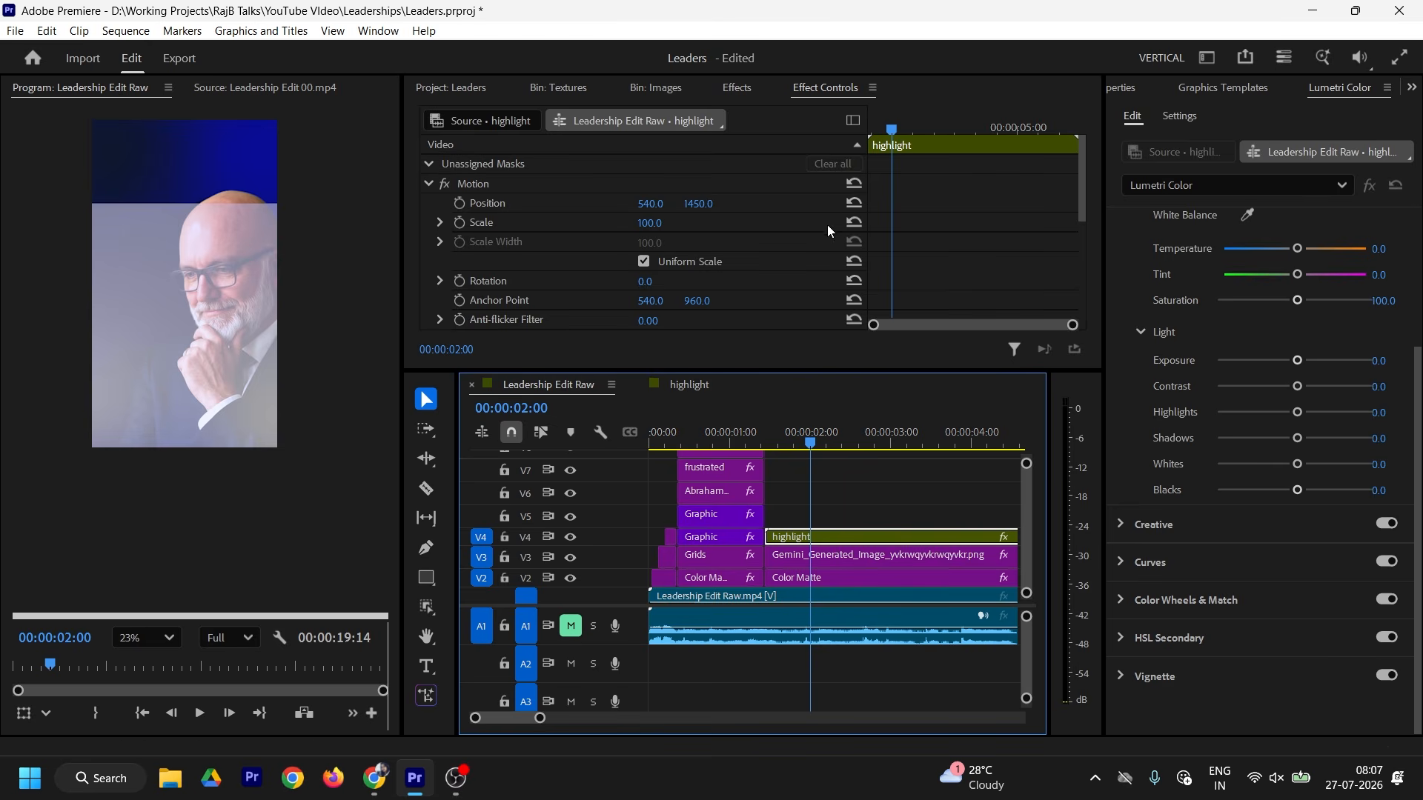
scroll(827, 225, down, 5)
click(700, 240)
click(687, 340)
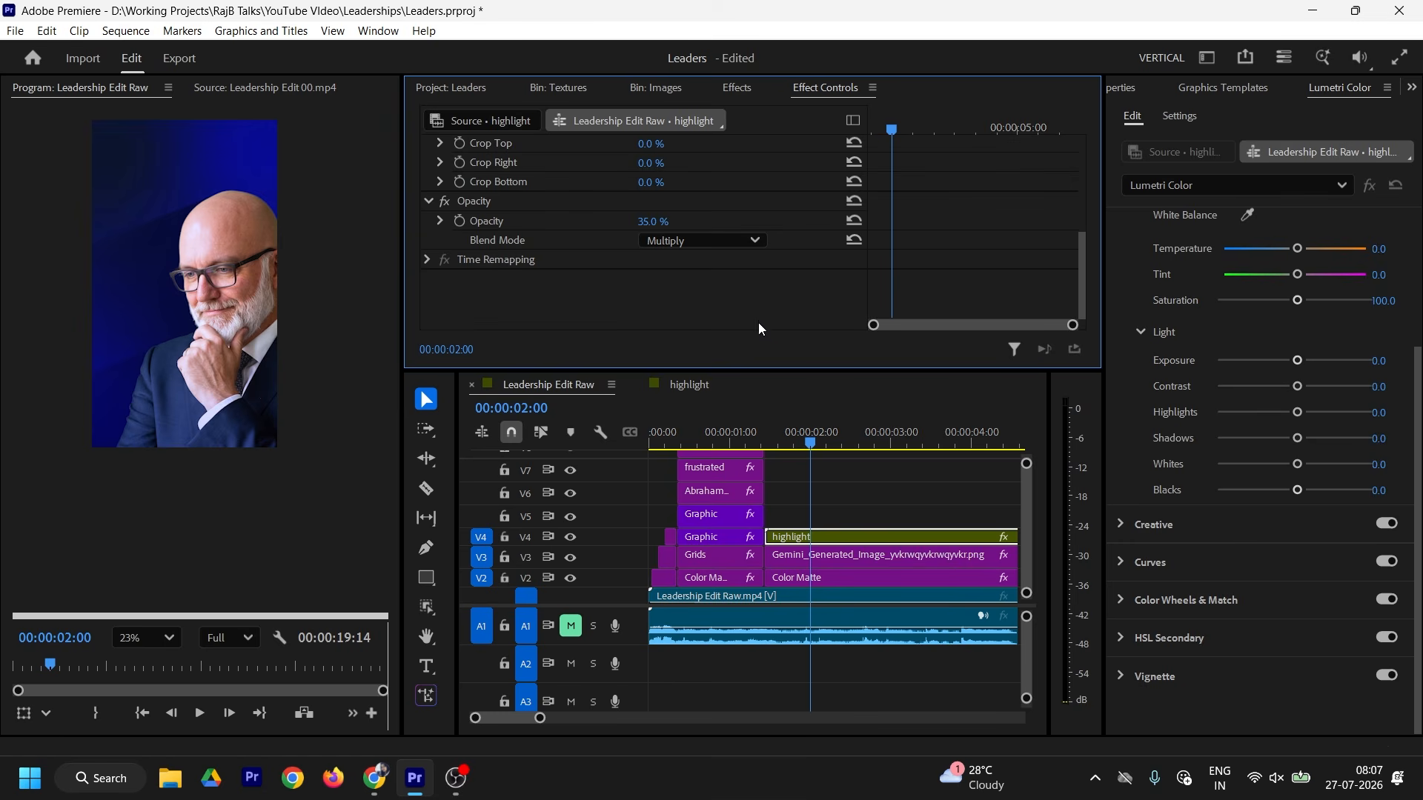
click(854, 221)
click(651, 221)
text(50)
key(Return)
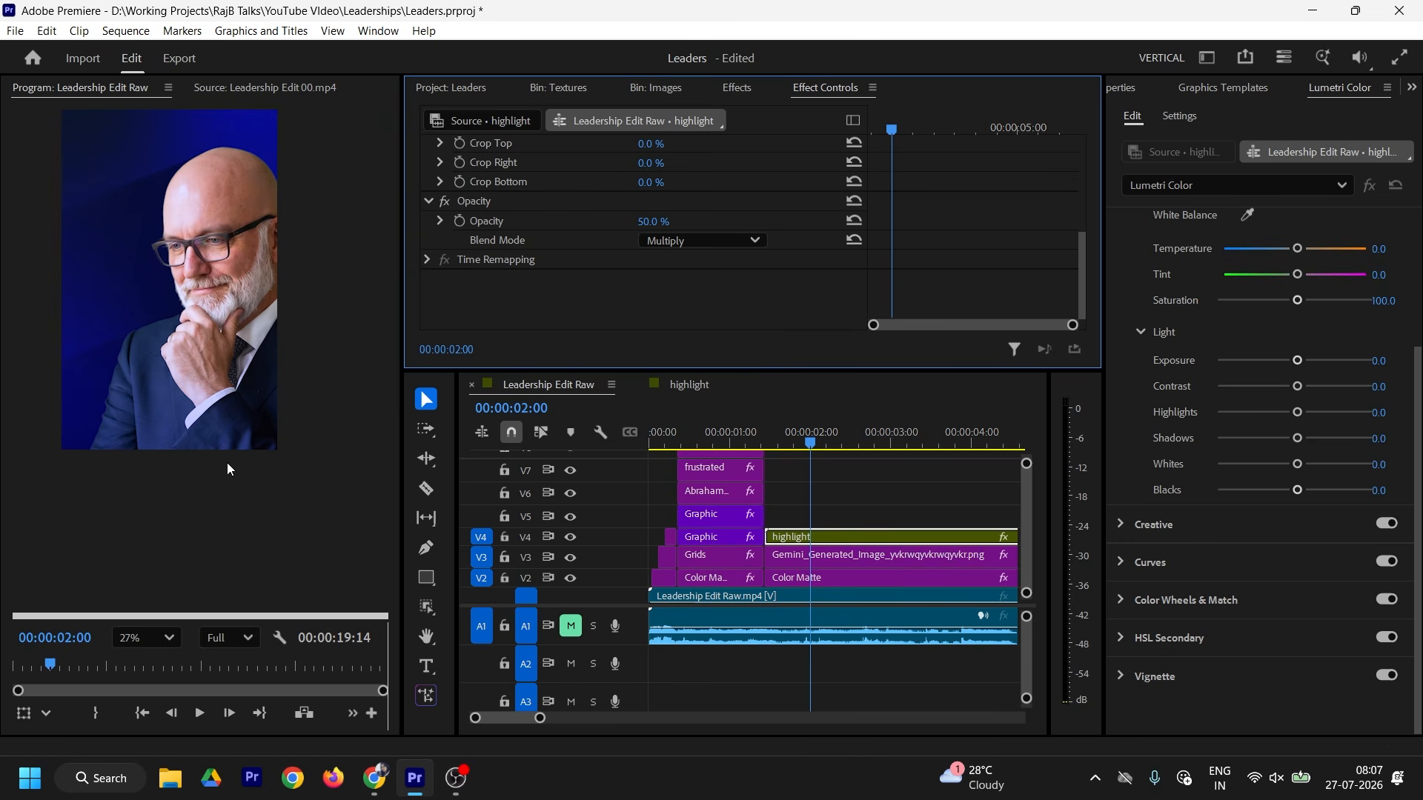
click(617, 537)
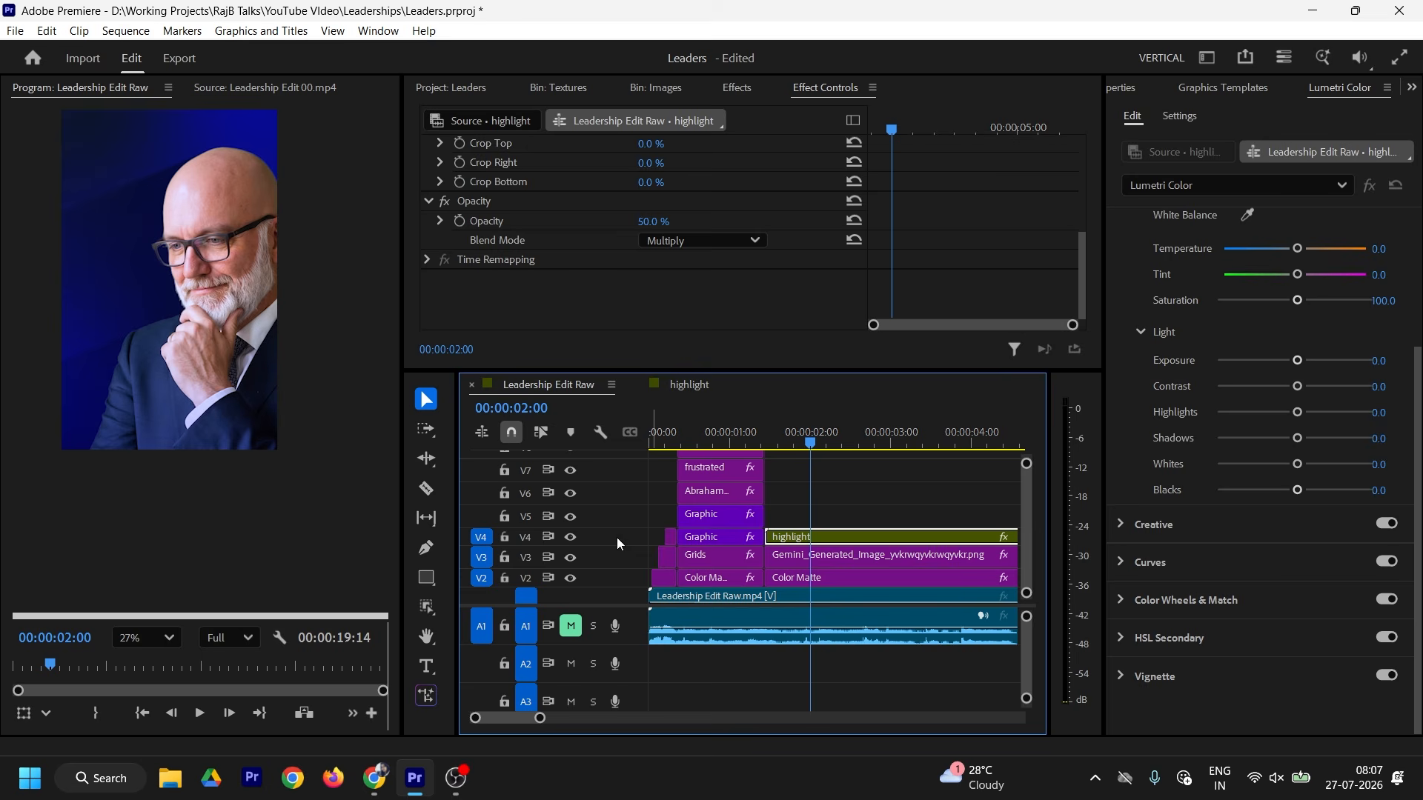
click(572, 538)
Step: Duplicate the Color Matte and place Color Matte Copy 01 on track V4
click(572, 538)
click(572, 538)
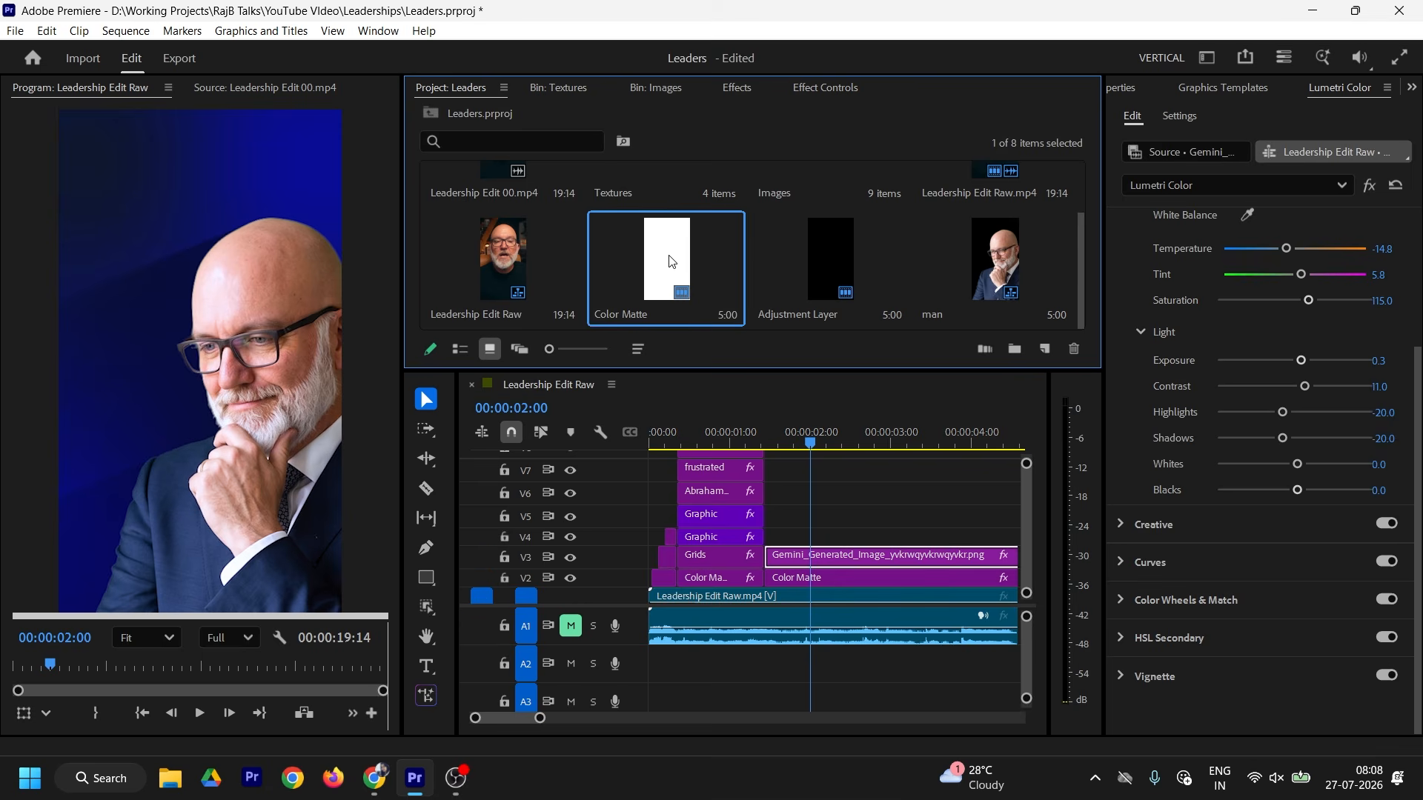
drag(670, 261, 849, 547)
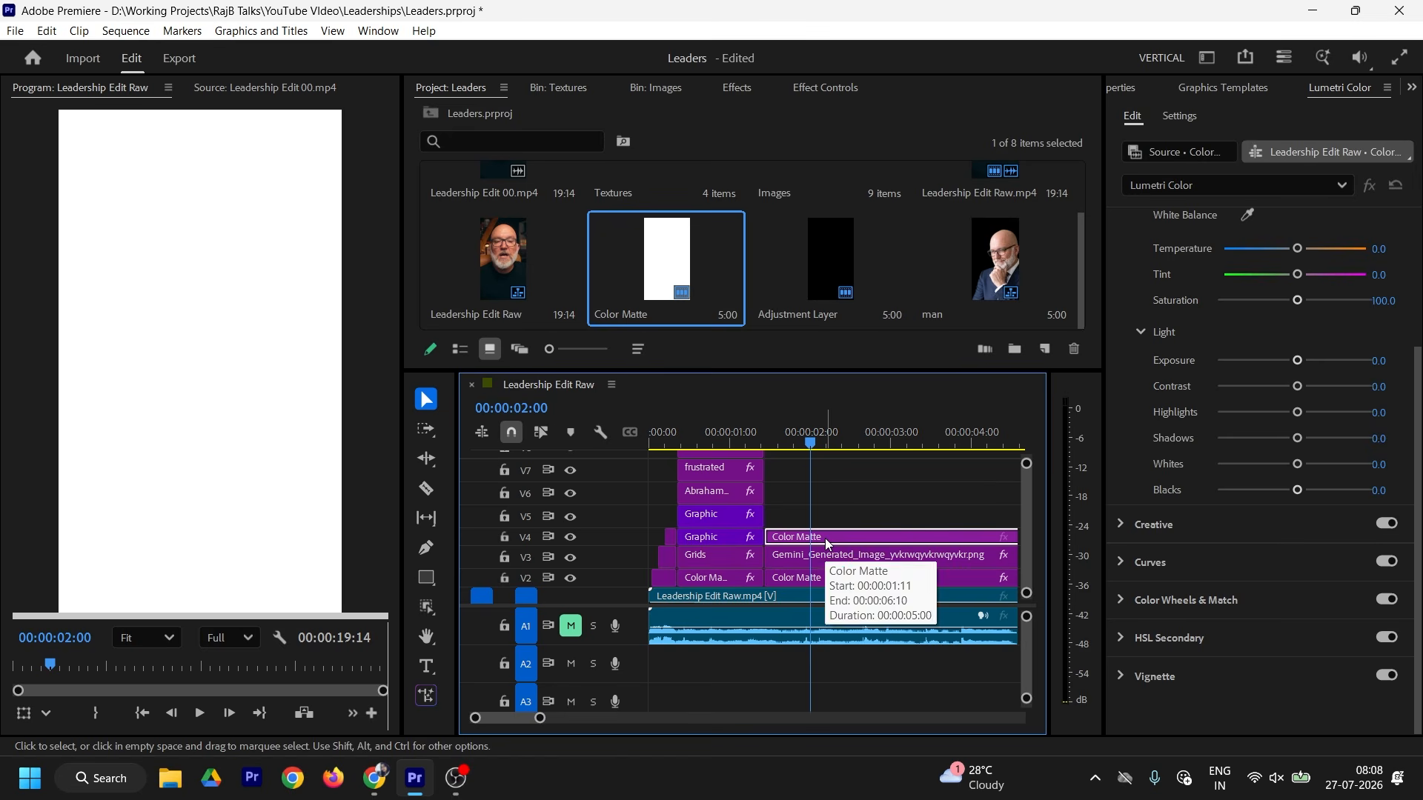
double_click(824, 539)
right_click(686, 257)
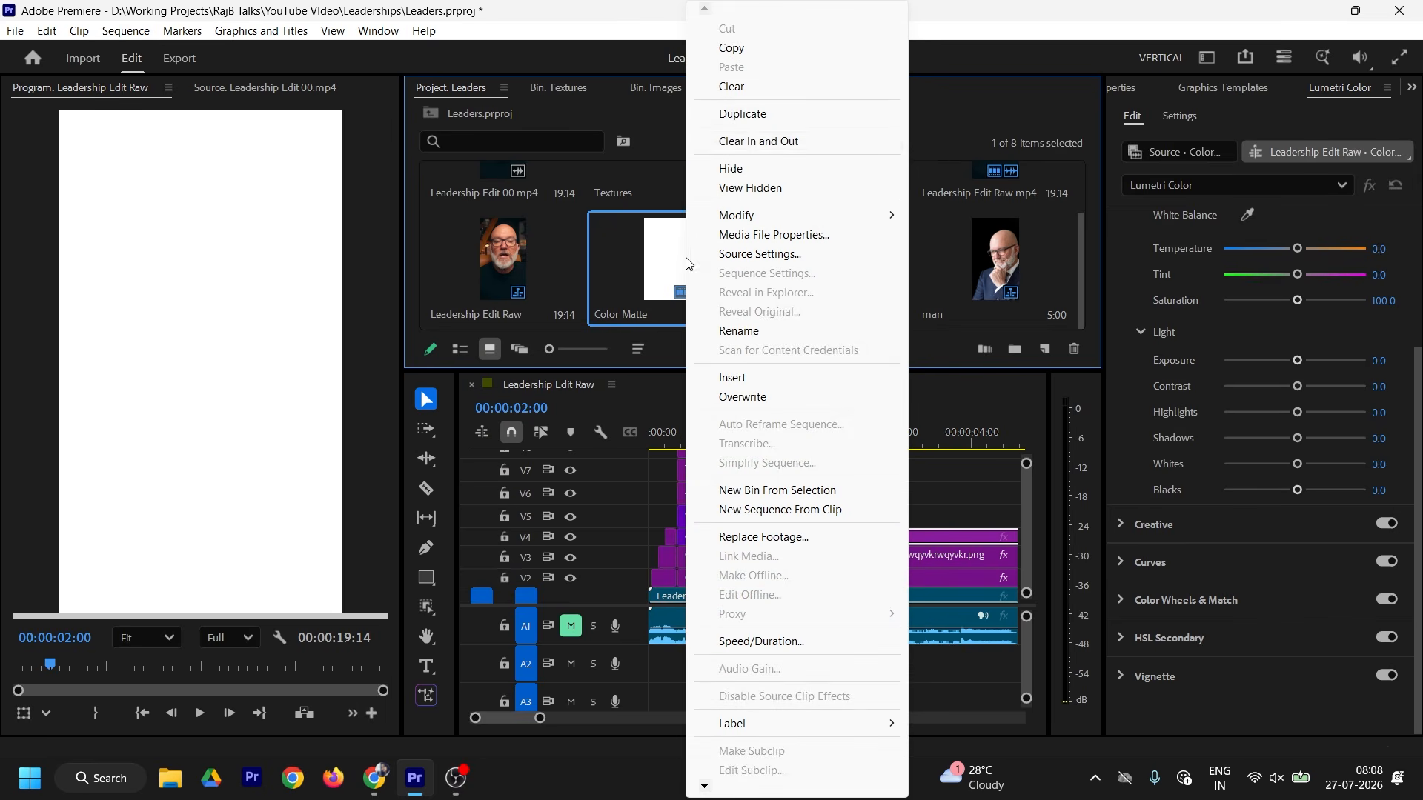
click(749, 121)
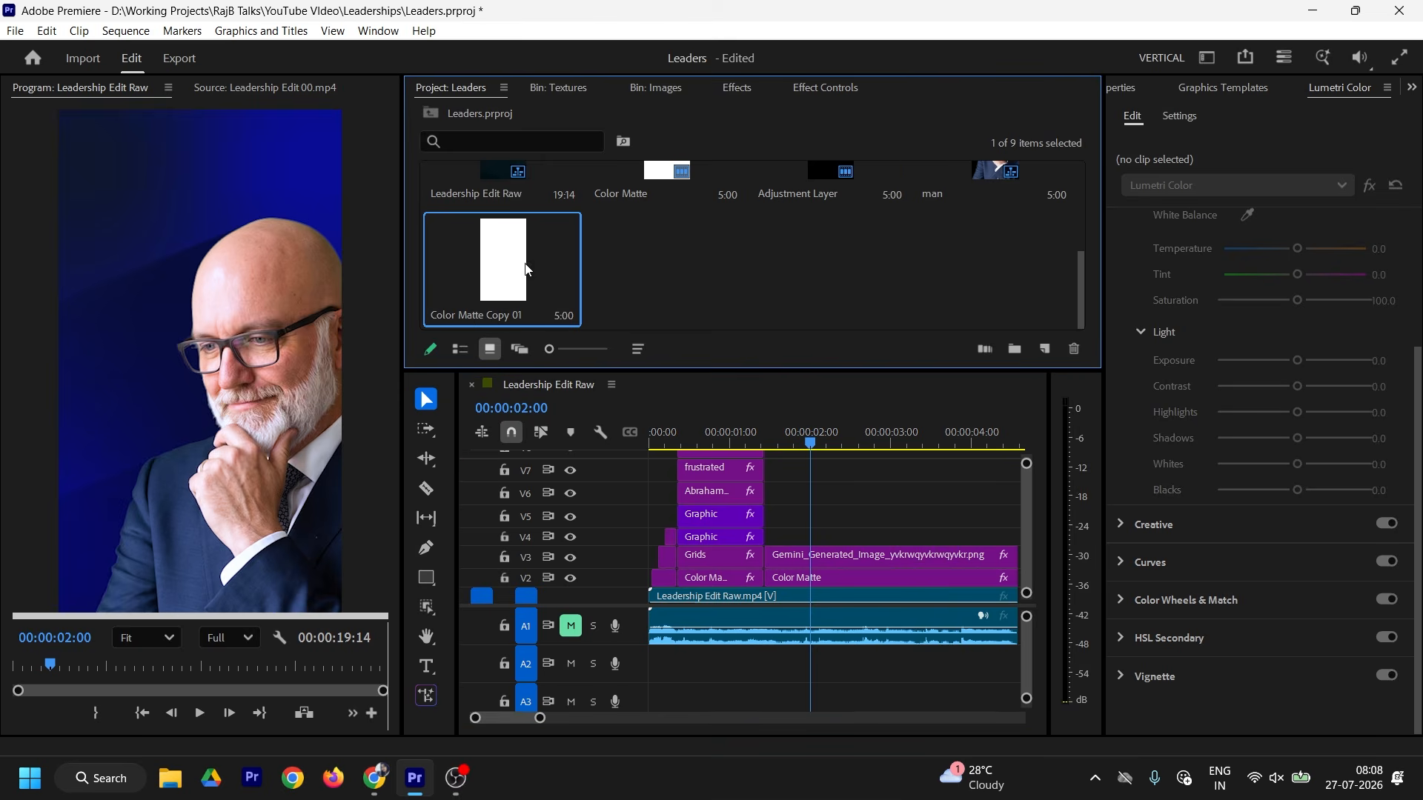
drag(526, 269, 767, 535)
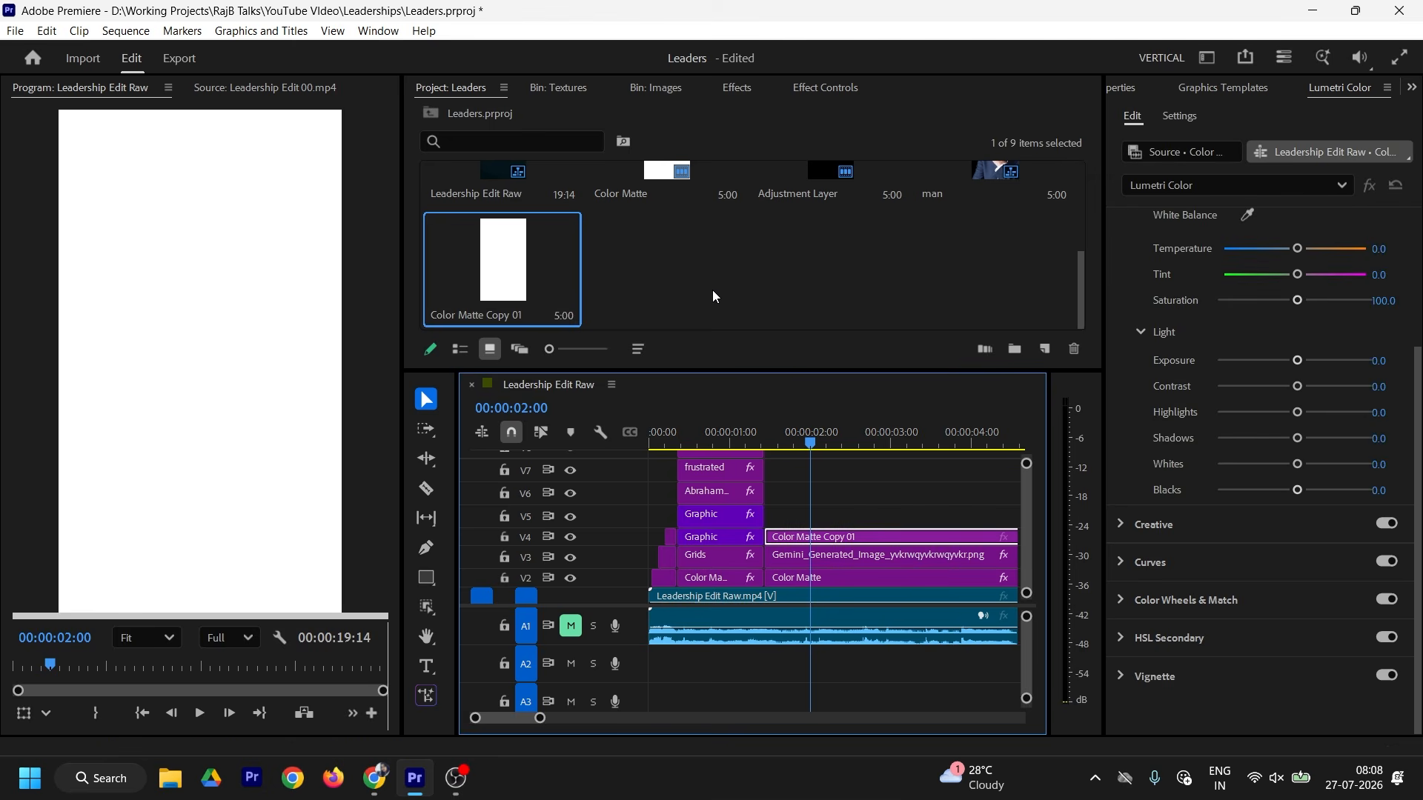
Step: Recolour Color Matte Copy 01 by pasting 141AD5 and brightening it to 2A30DC
double_click(504, 260)
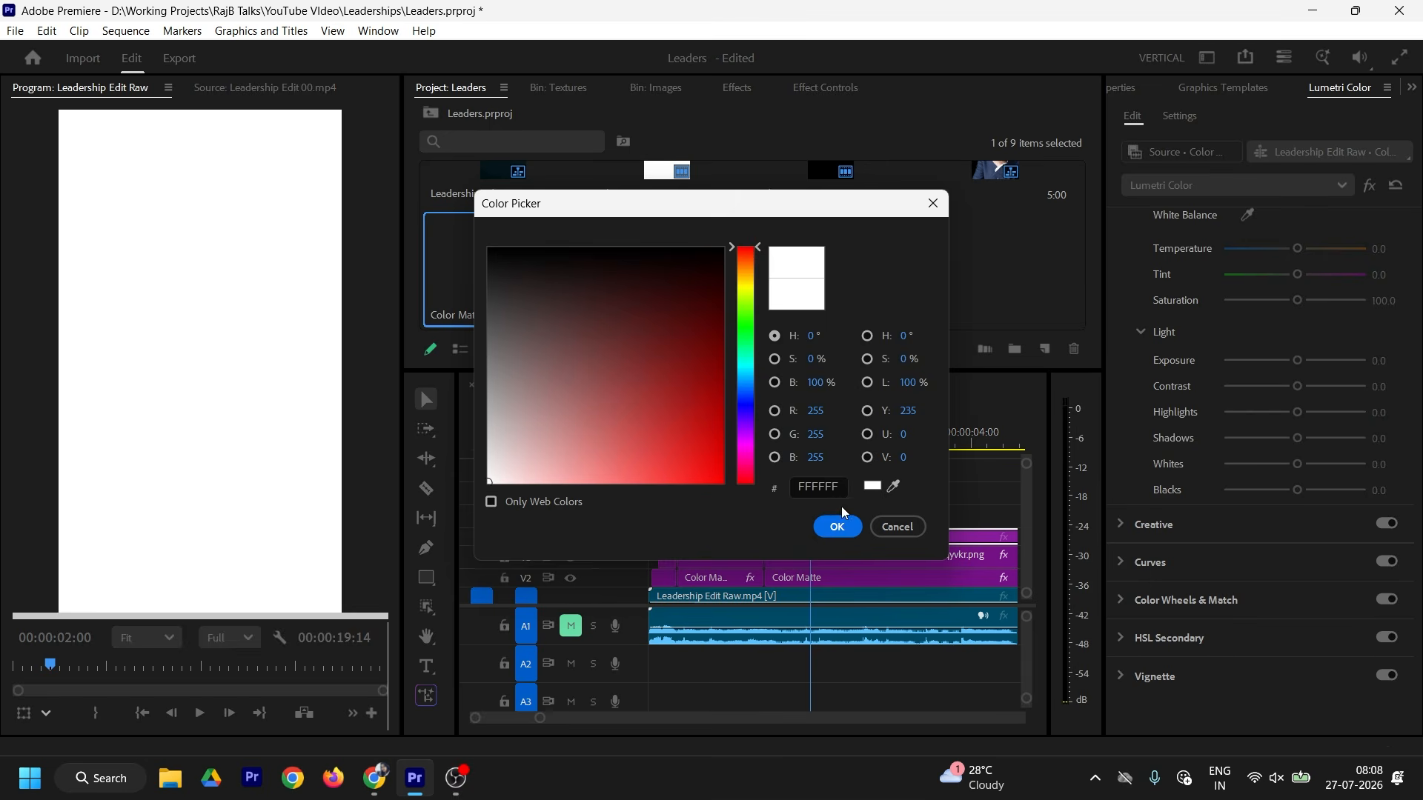
click(819, 487)
text(141AD5)
drag(676, 447, 696, 457)
click(837, 527)
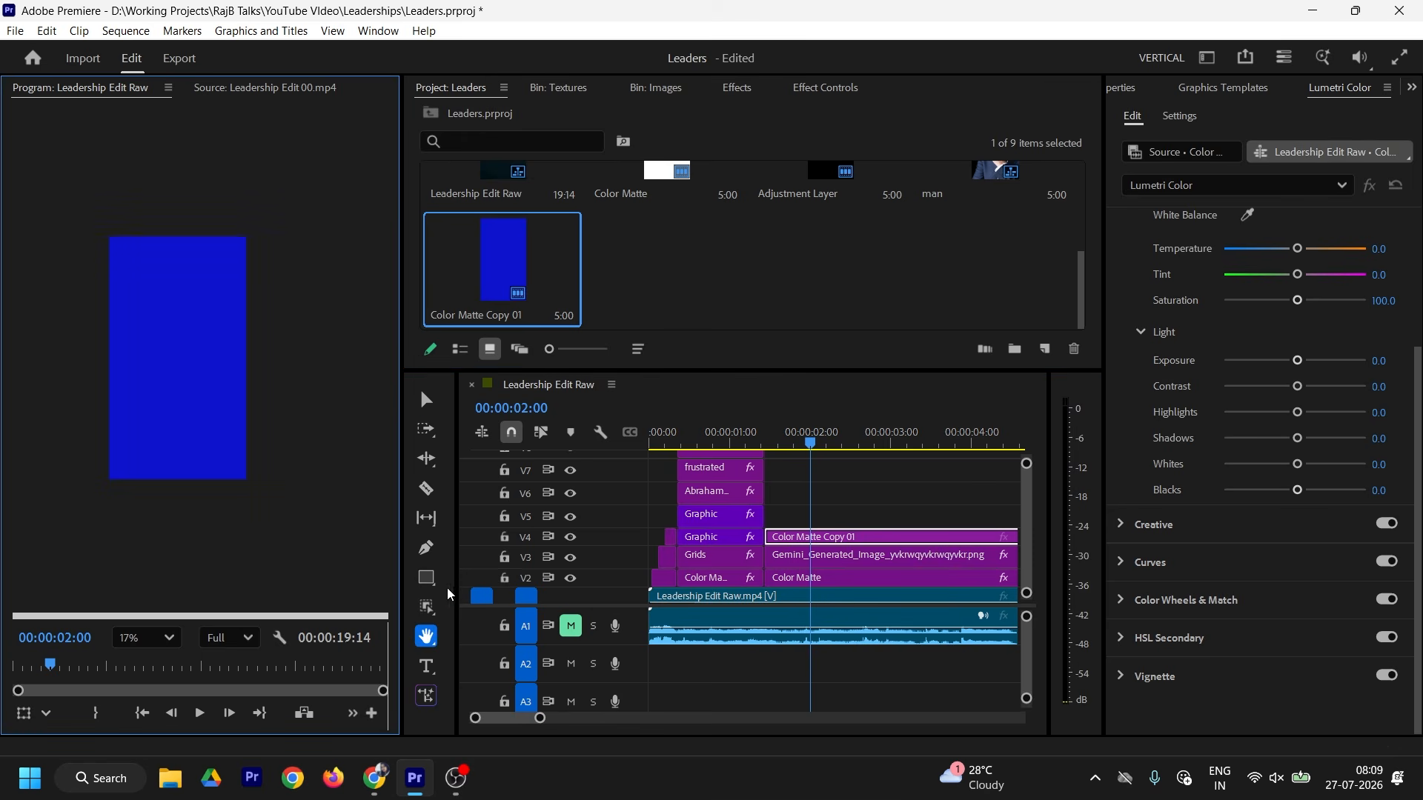
click(427, 612)
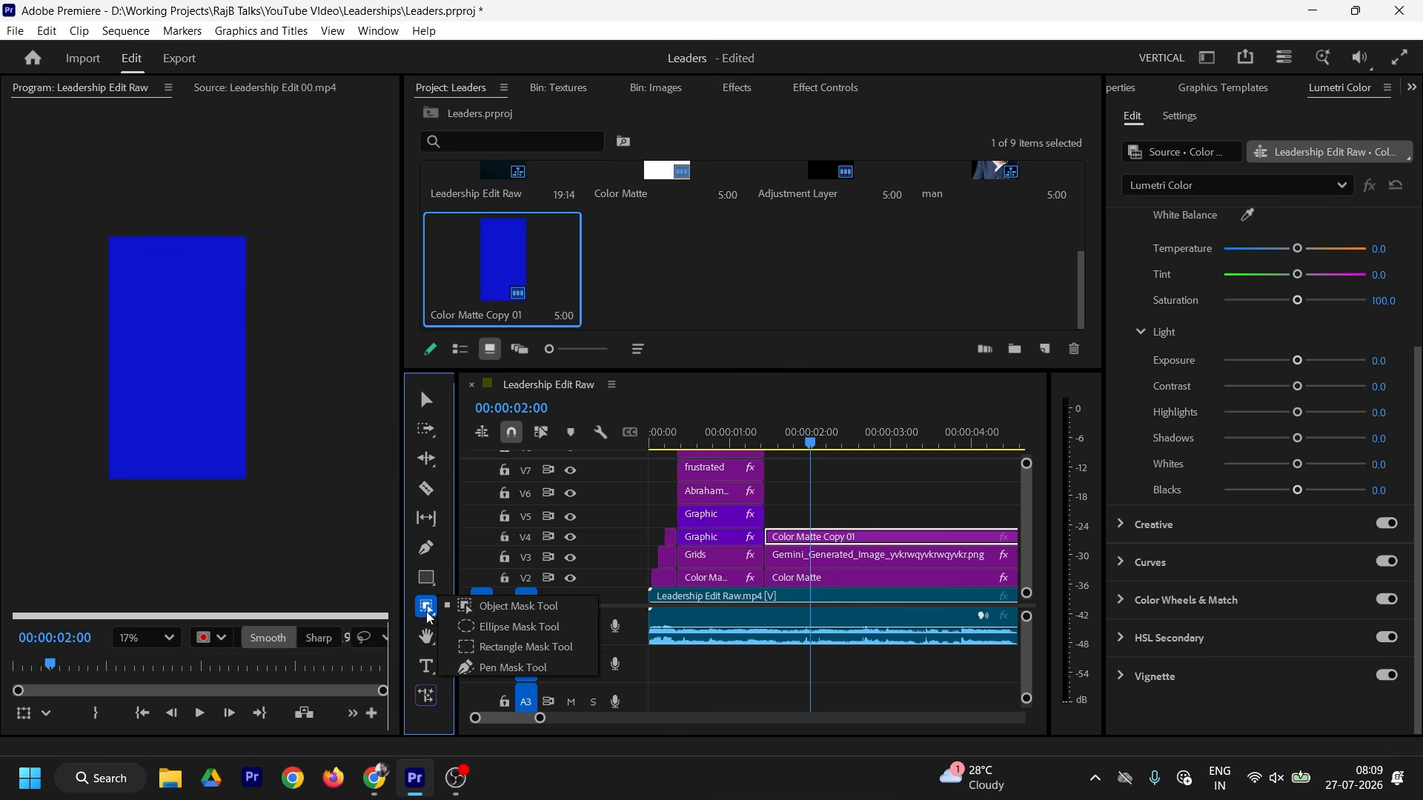
Step: Draw an ellipse mask over the blue matte and shift it slightly left and up
click(481, 615)
drag(31, 172, 325, 466)
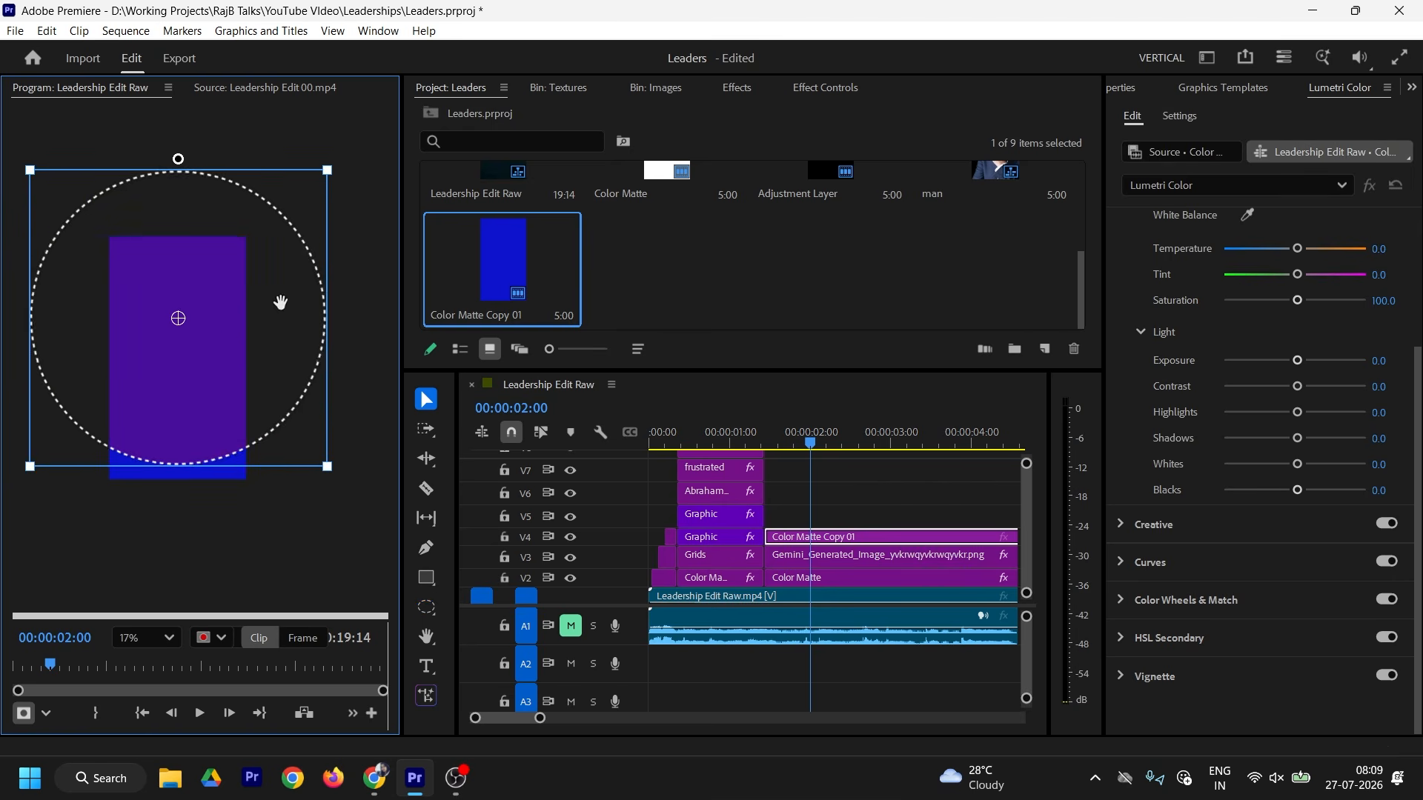
drag(232, 336, 226, 336)
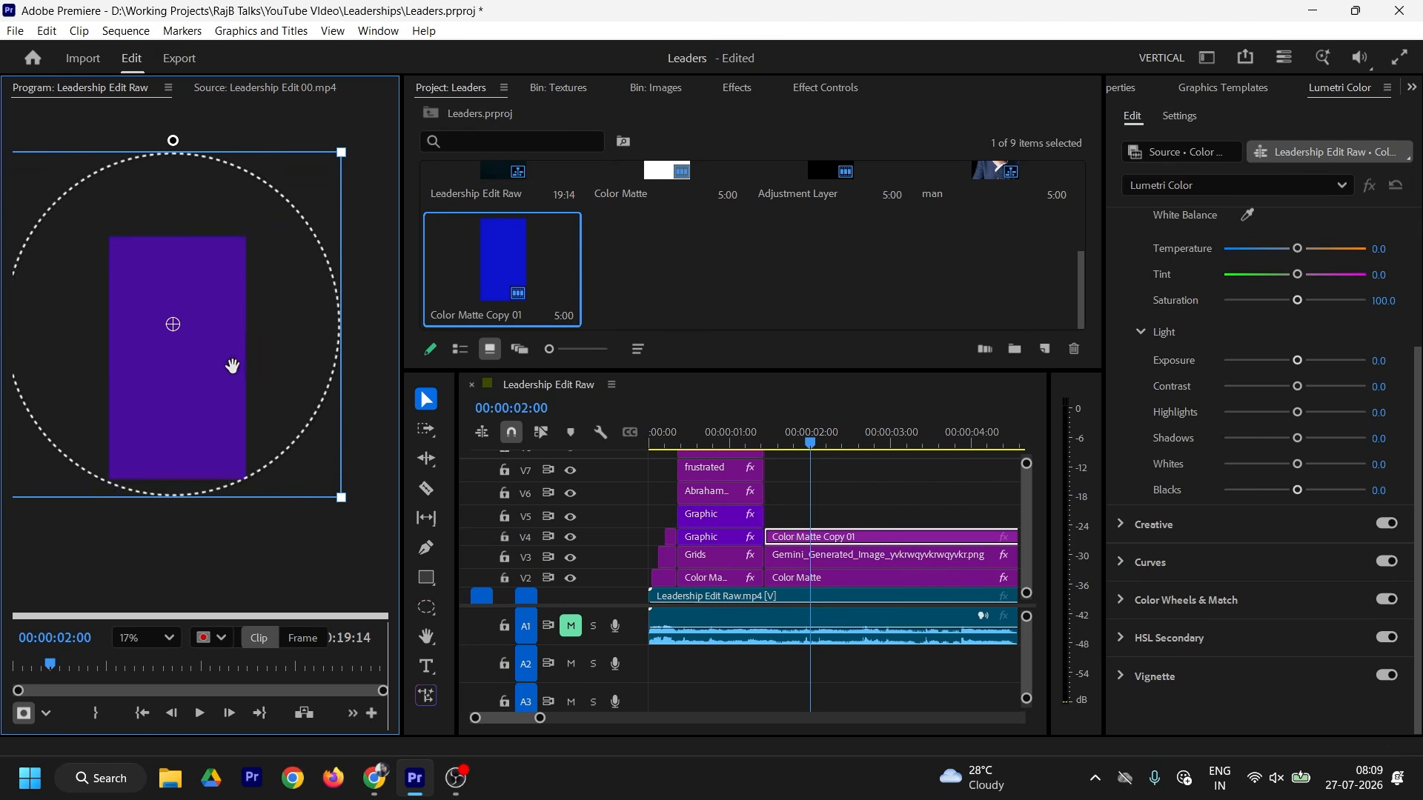
drag(232, 366, 233, 340)
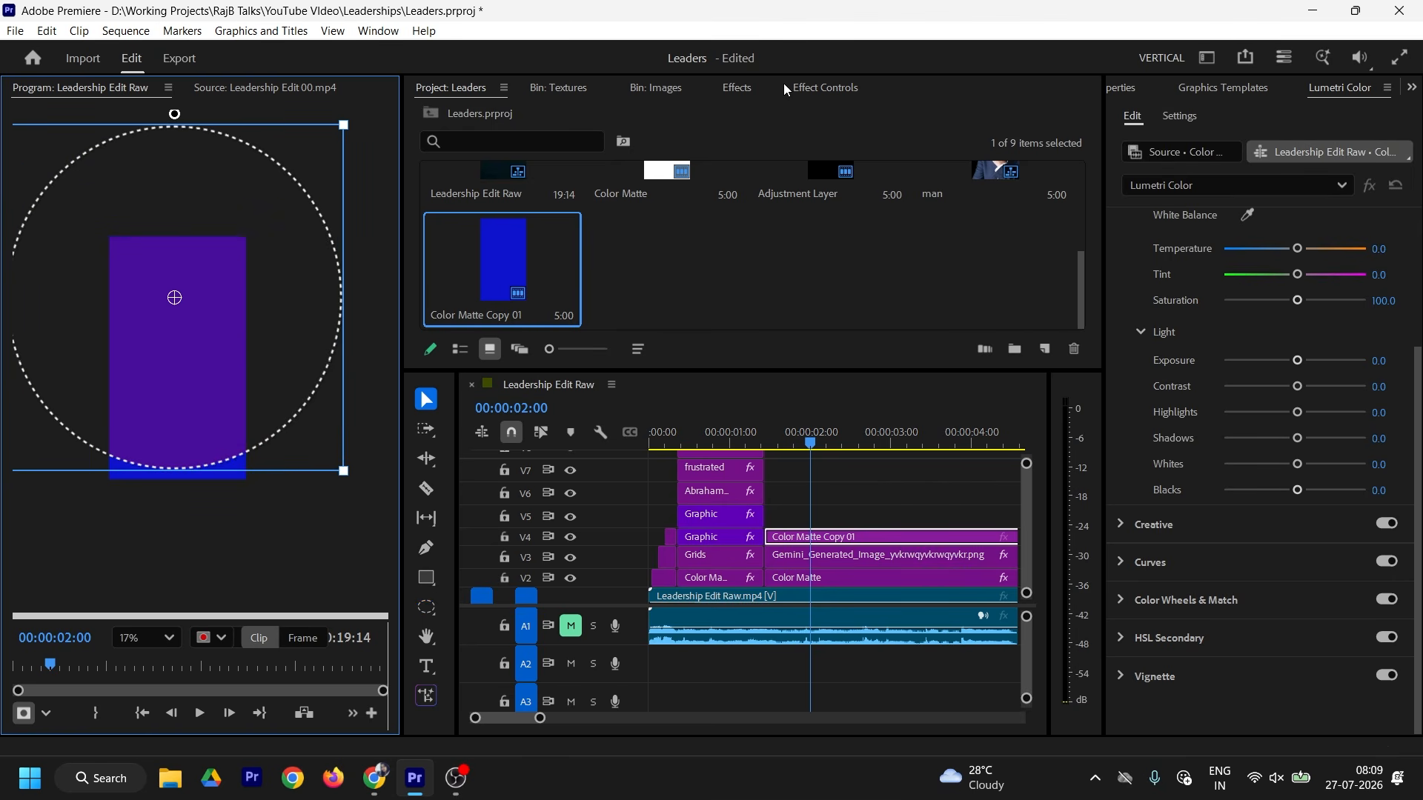
Step: Make the ellipse an inverted opacity mask with feather raised to 608
click(818, 90)
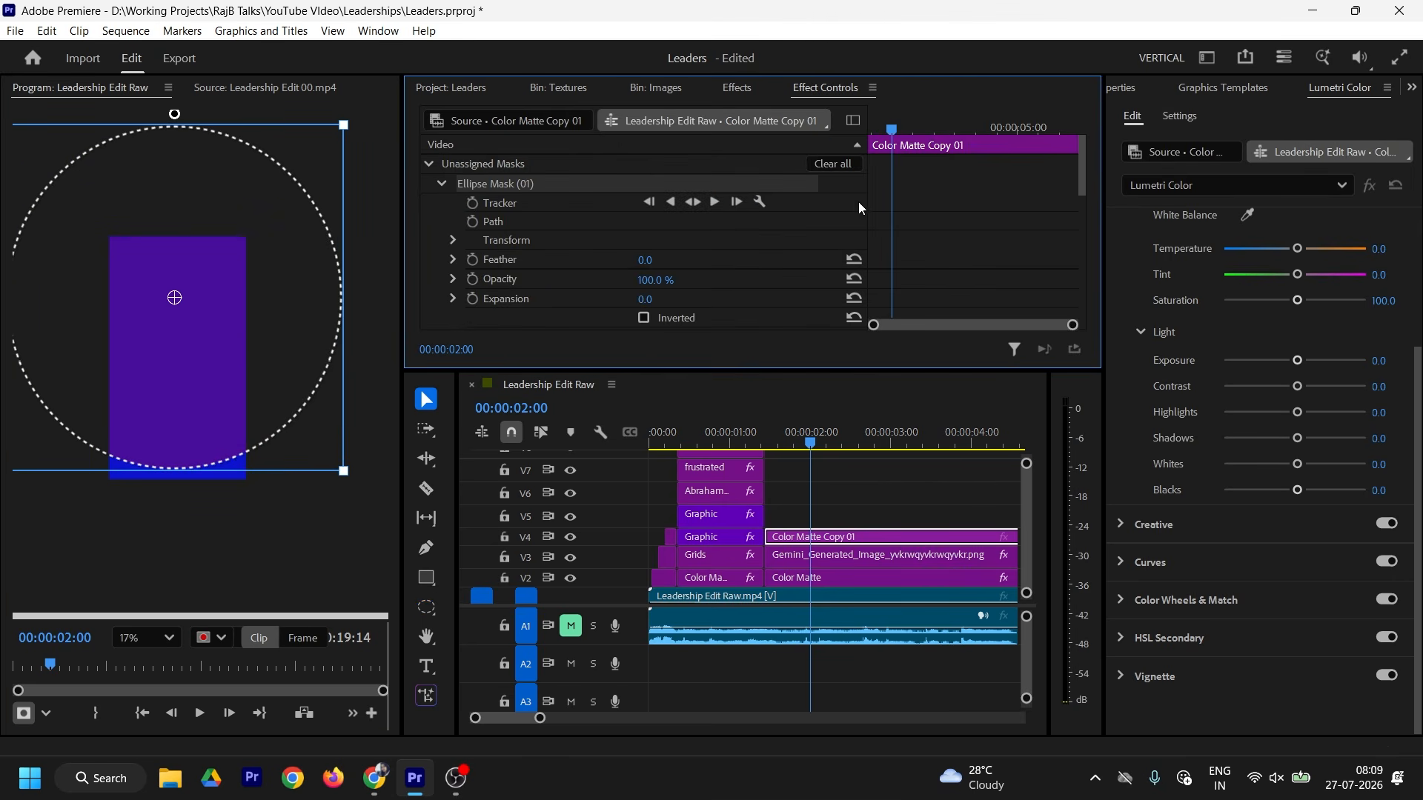
right_click(514, 187)
click(595, 195)
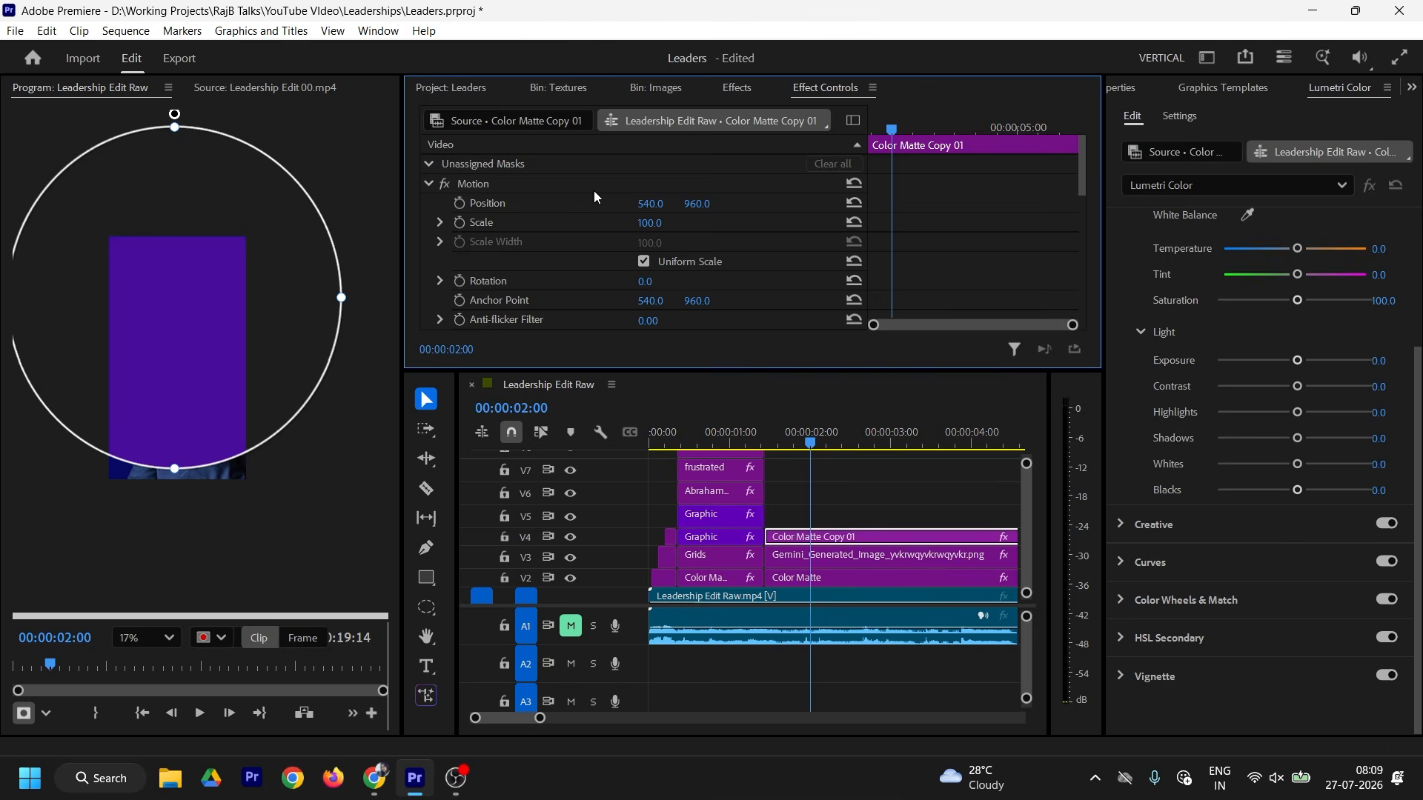
scroll(594, 223, down, 5)
click(643, 256)
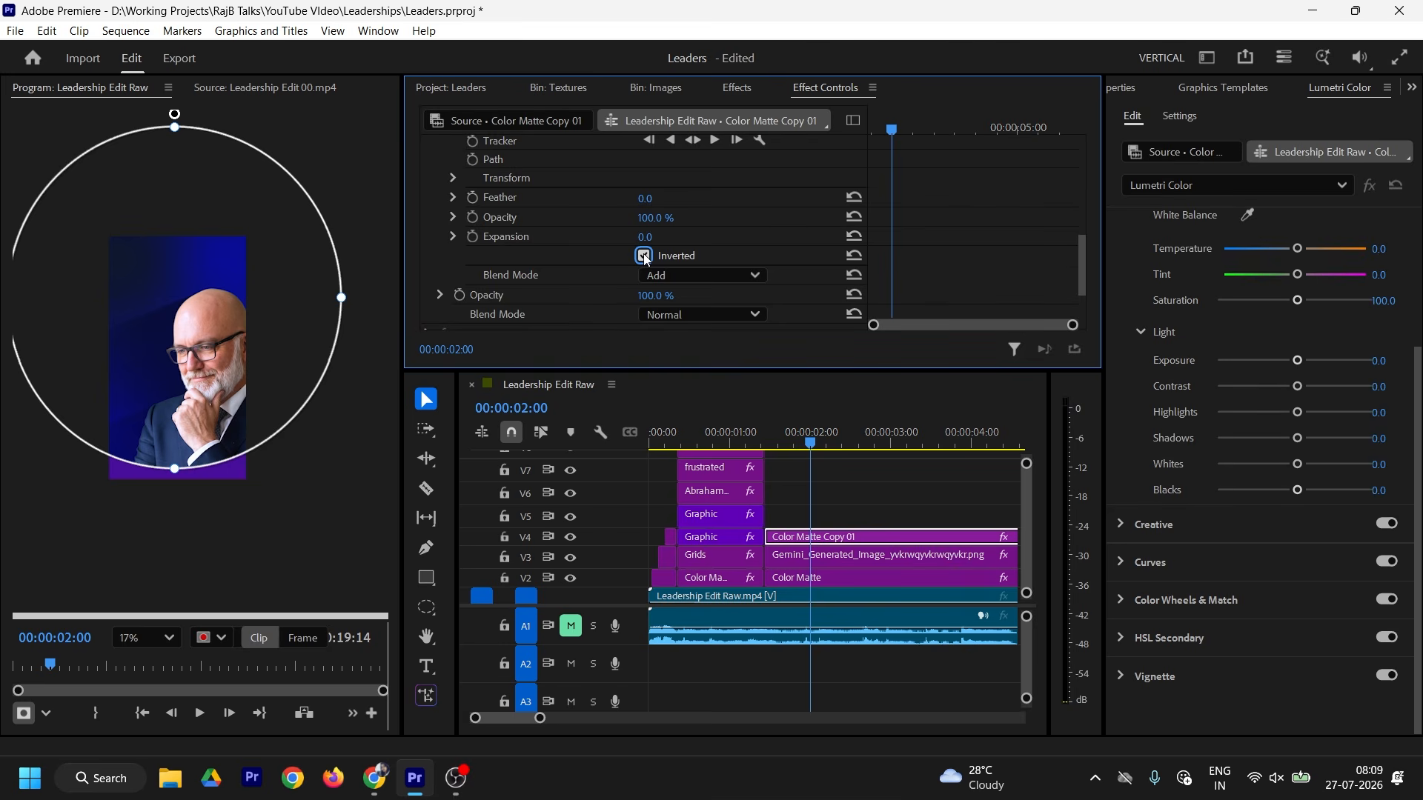
scroll(687, 215, down, 2)
scroll(689, 215, up, 5)
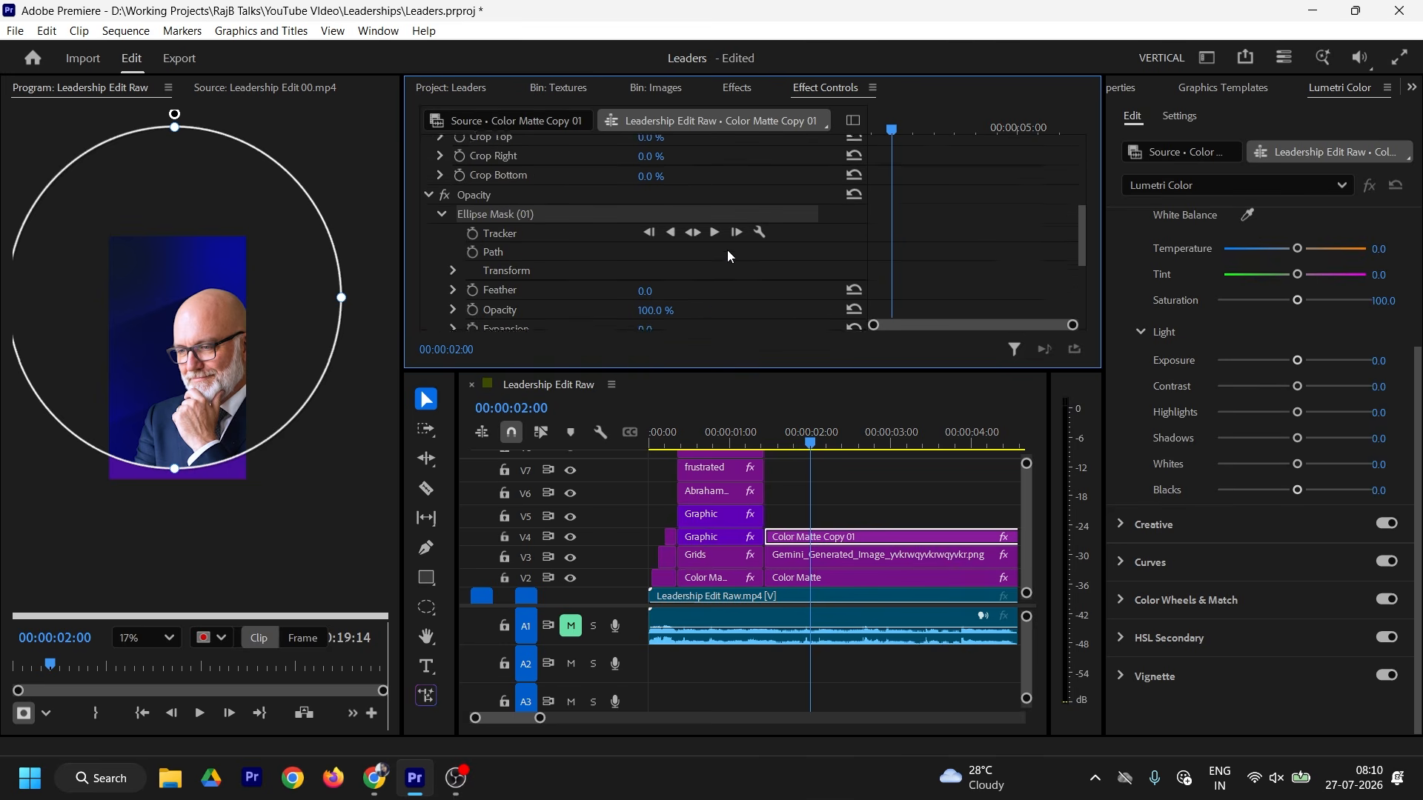
scroll(727, 256, down, 1)
drag(245, 363, 244, 375)
drag(646, 235, 943, 251)
scroll(943, 252, down, 1)
drag(245, 377, 249, 386)
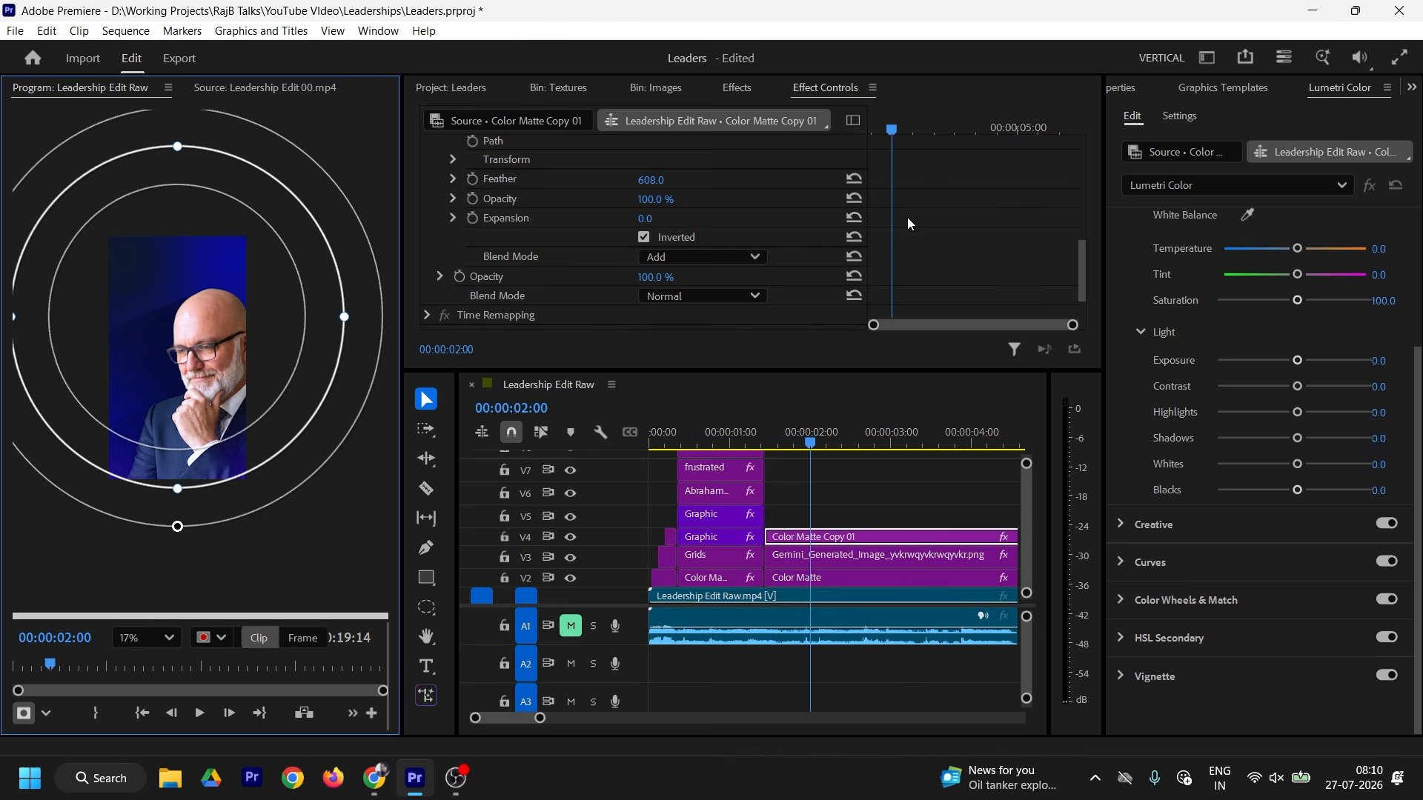
Step: Set the blue matte's opacity to 50%
click(659, 277)
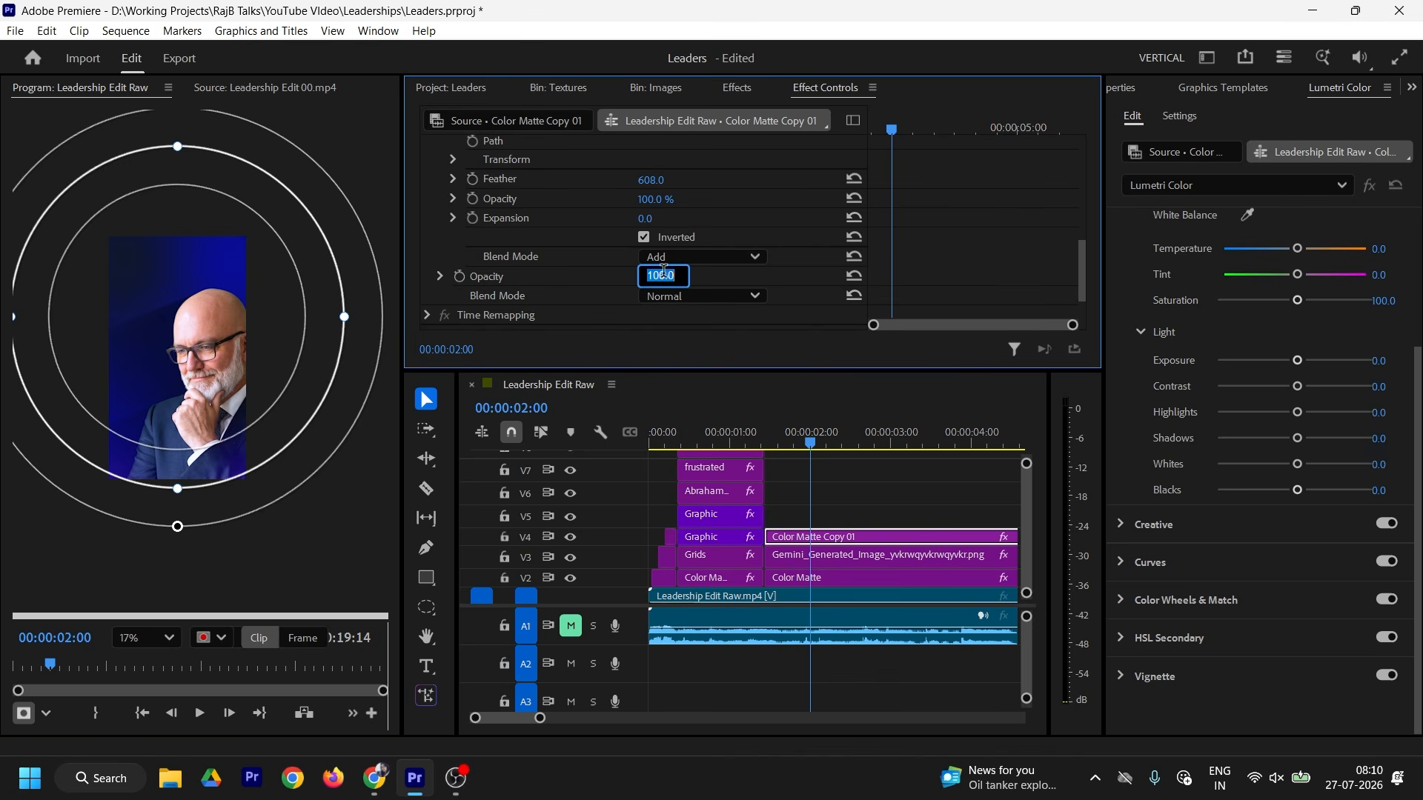
text(50)
key(Return)
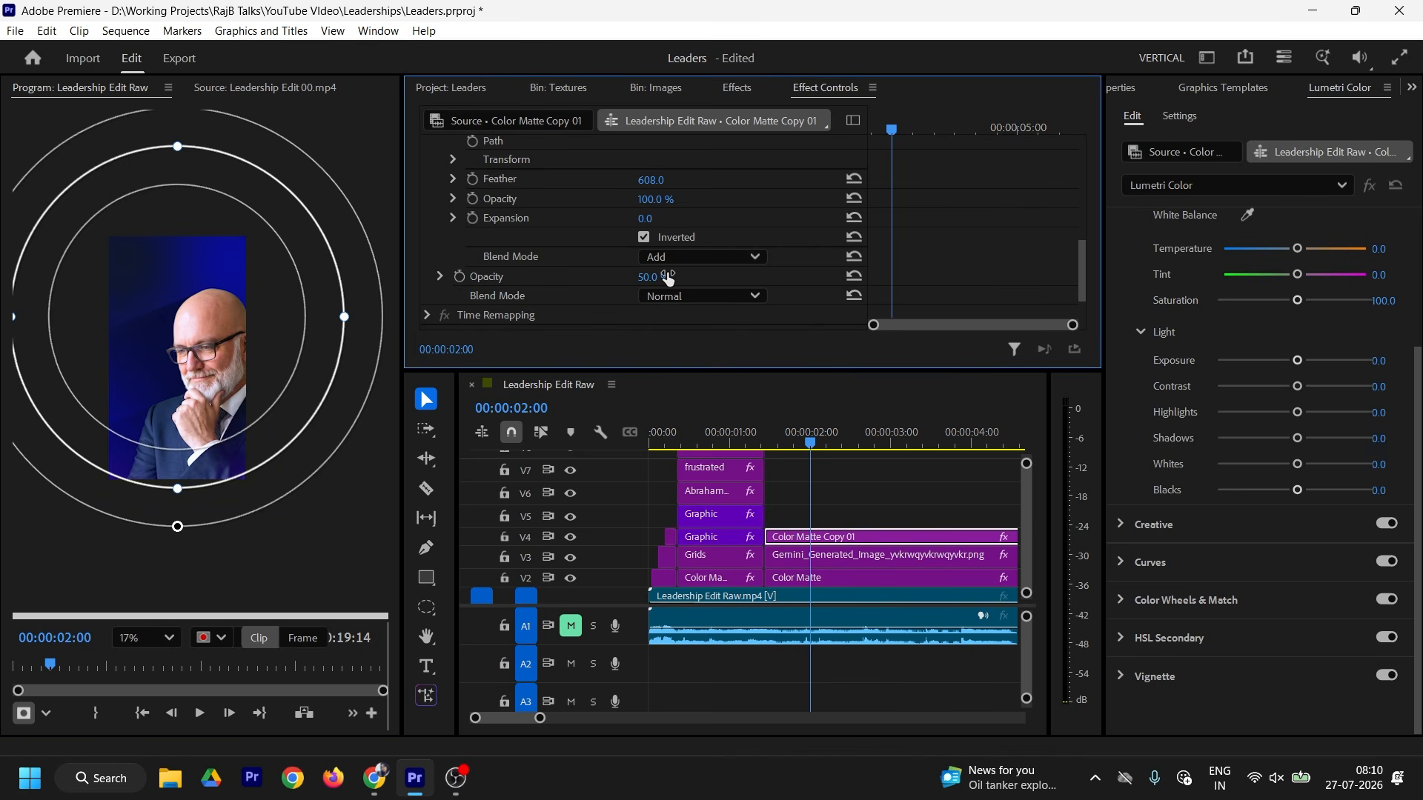
Step: Select Color Matte Copy 01, fit the preview to frame, and compare with the reference poster
click(855, 499)
click(844, 537)
click(169, 638)
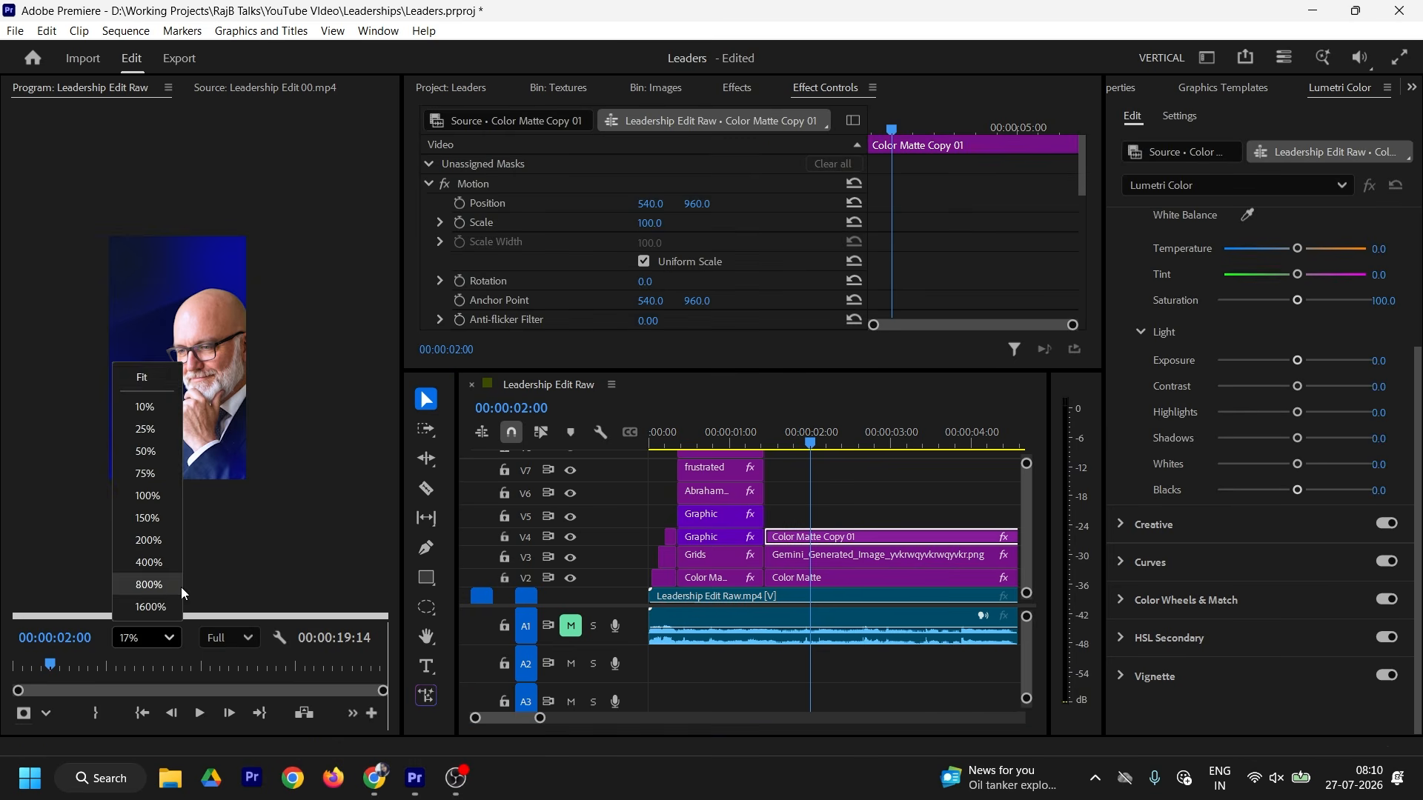
click(141, 379)
click(252, 88)
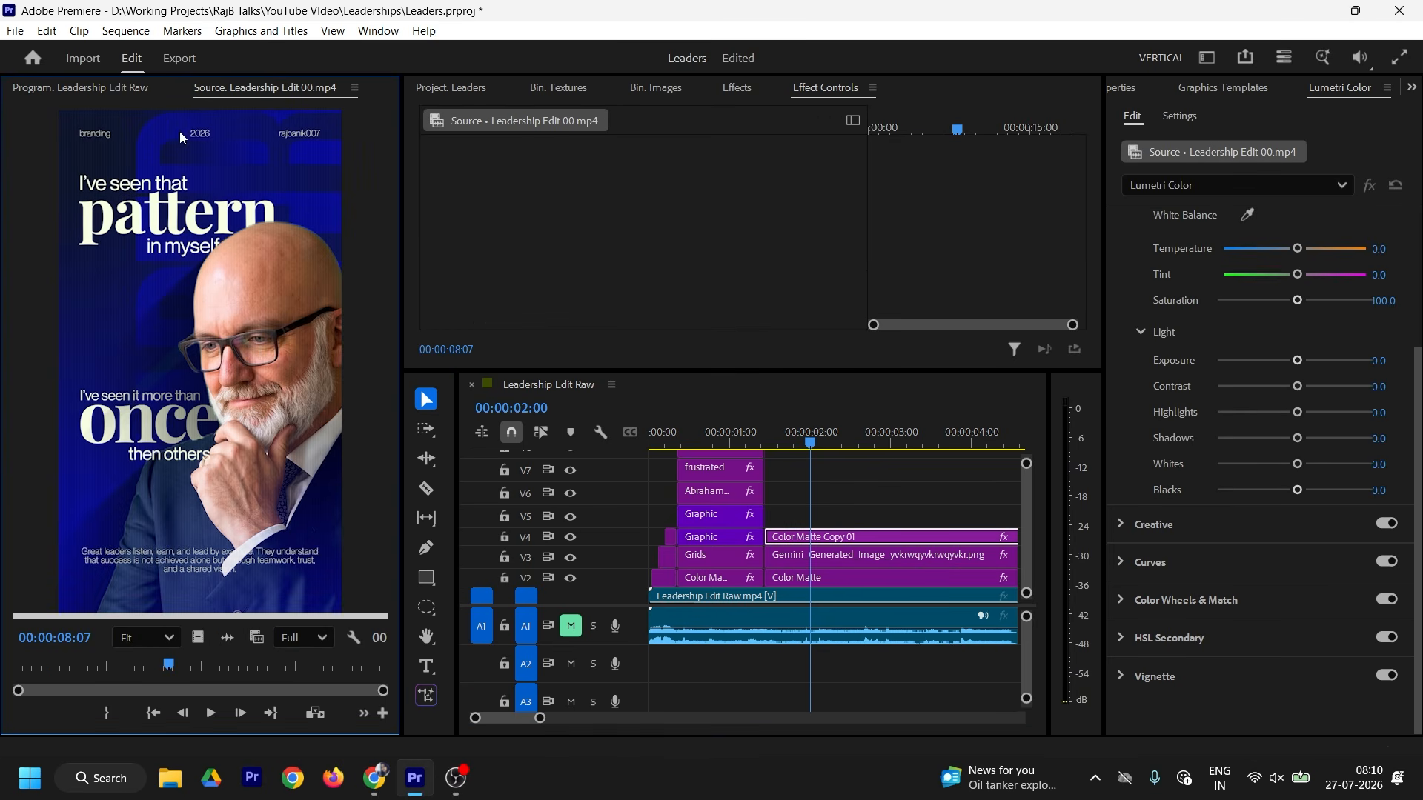
click(134, 92)
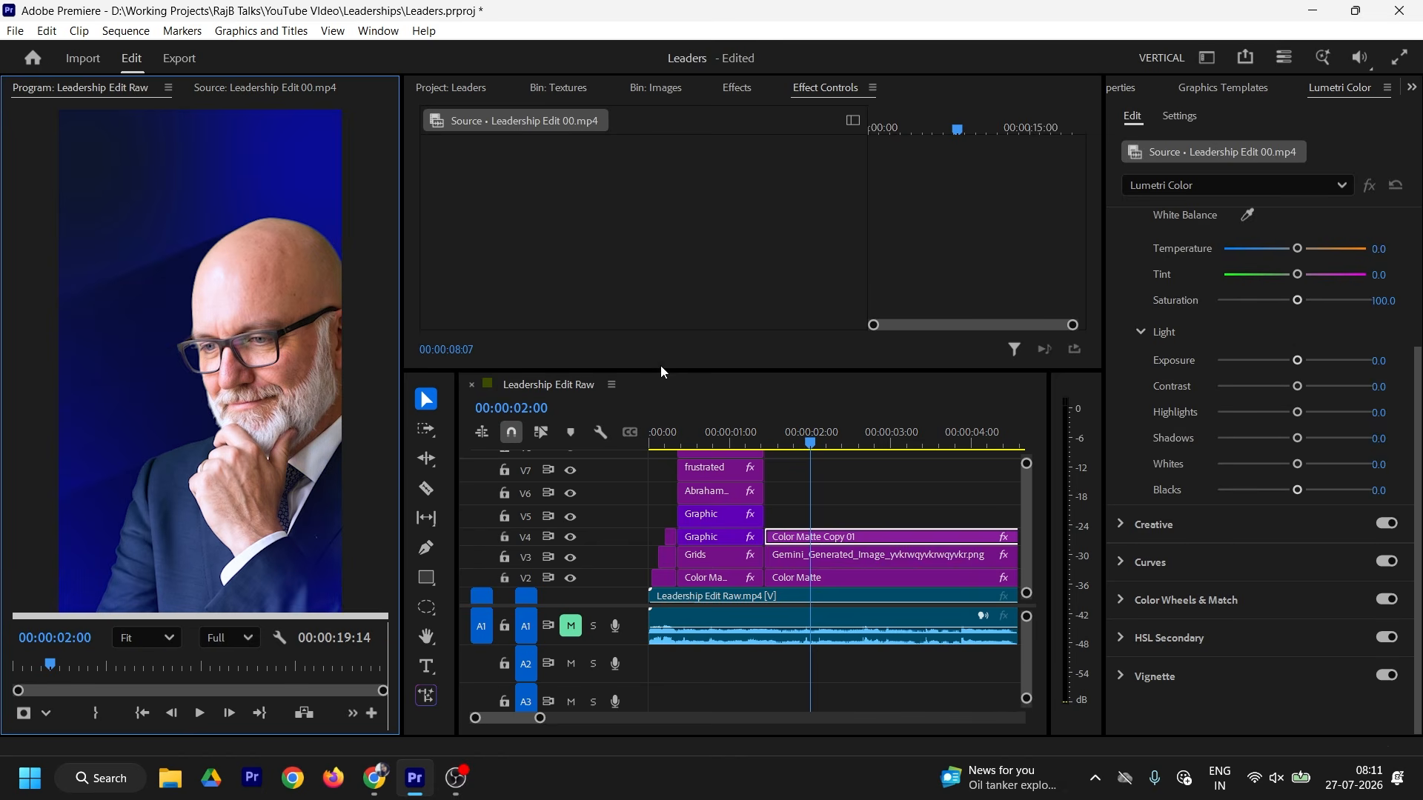
Step: Move the Color Matte Copy 01 and portrait image clips up one track
shift+click(829, 555)
key(alt+Up)
click(832, 557)
click(836, 538)
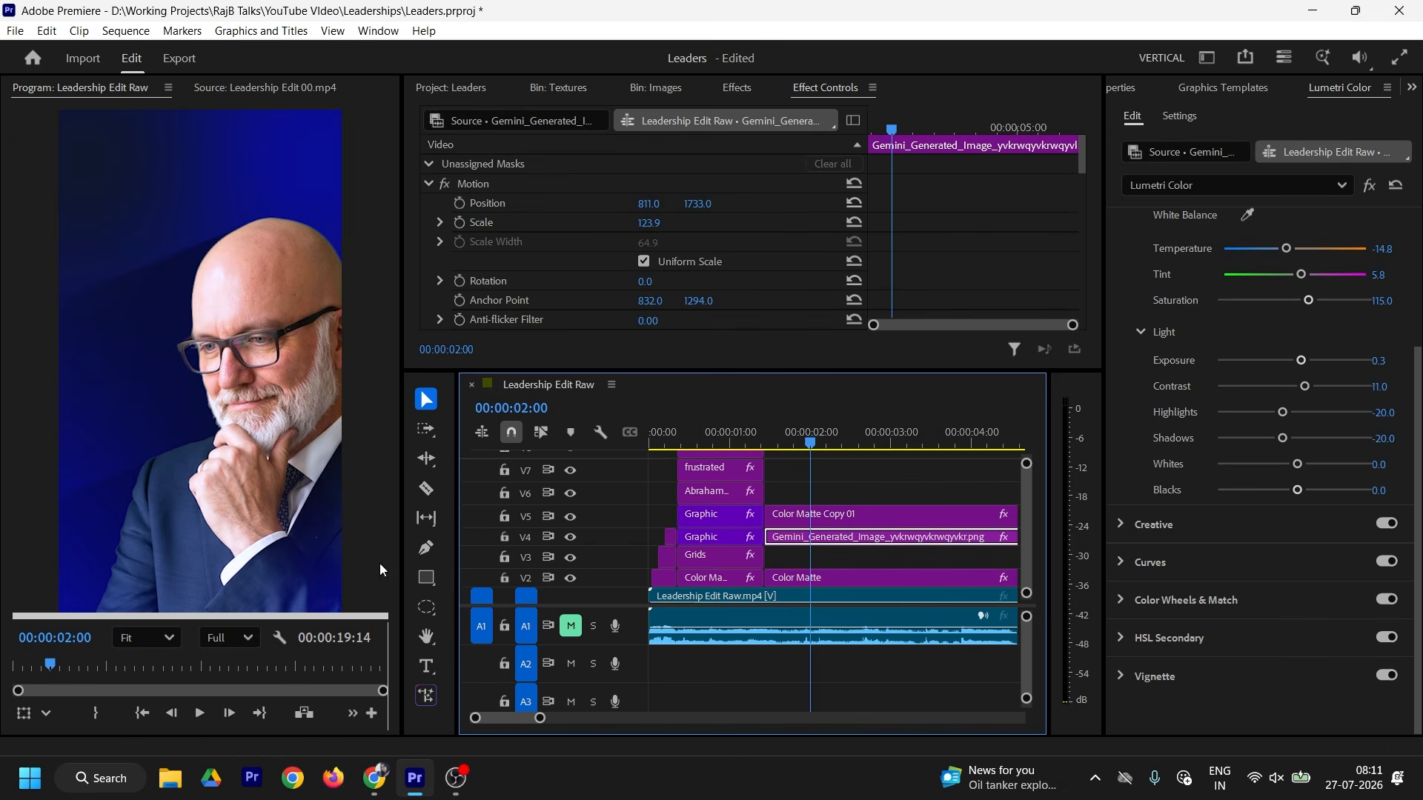
Step: Add a text layer reading 'leader' near the top of the frame
click(427, 666)
click(123, 175)
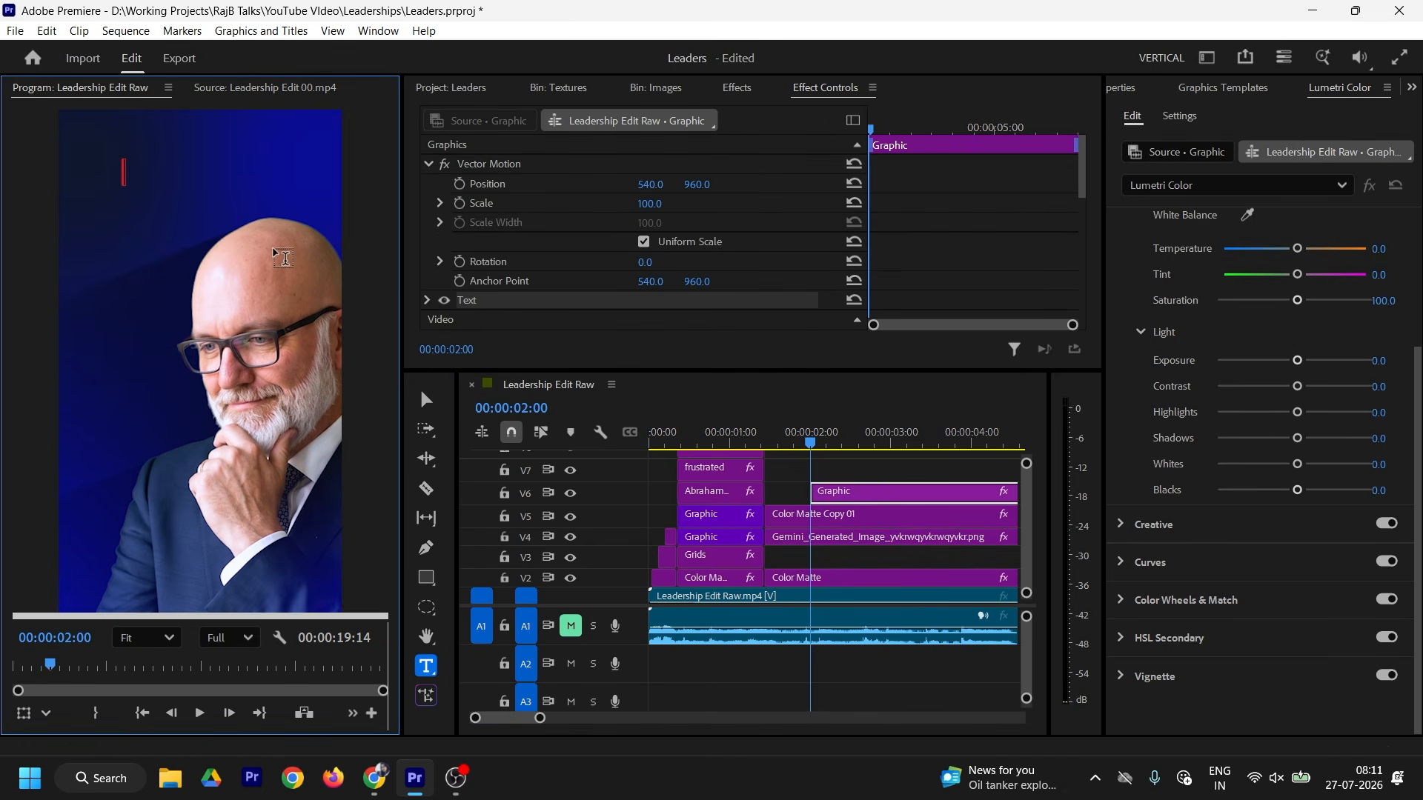
text(leader)
key(Escape)
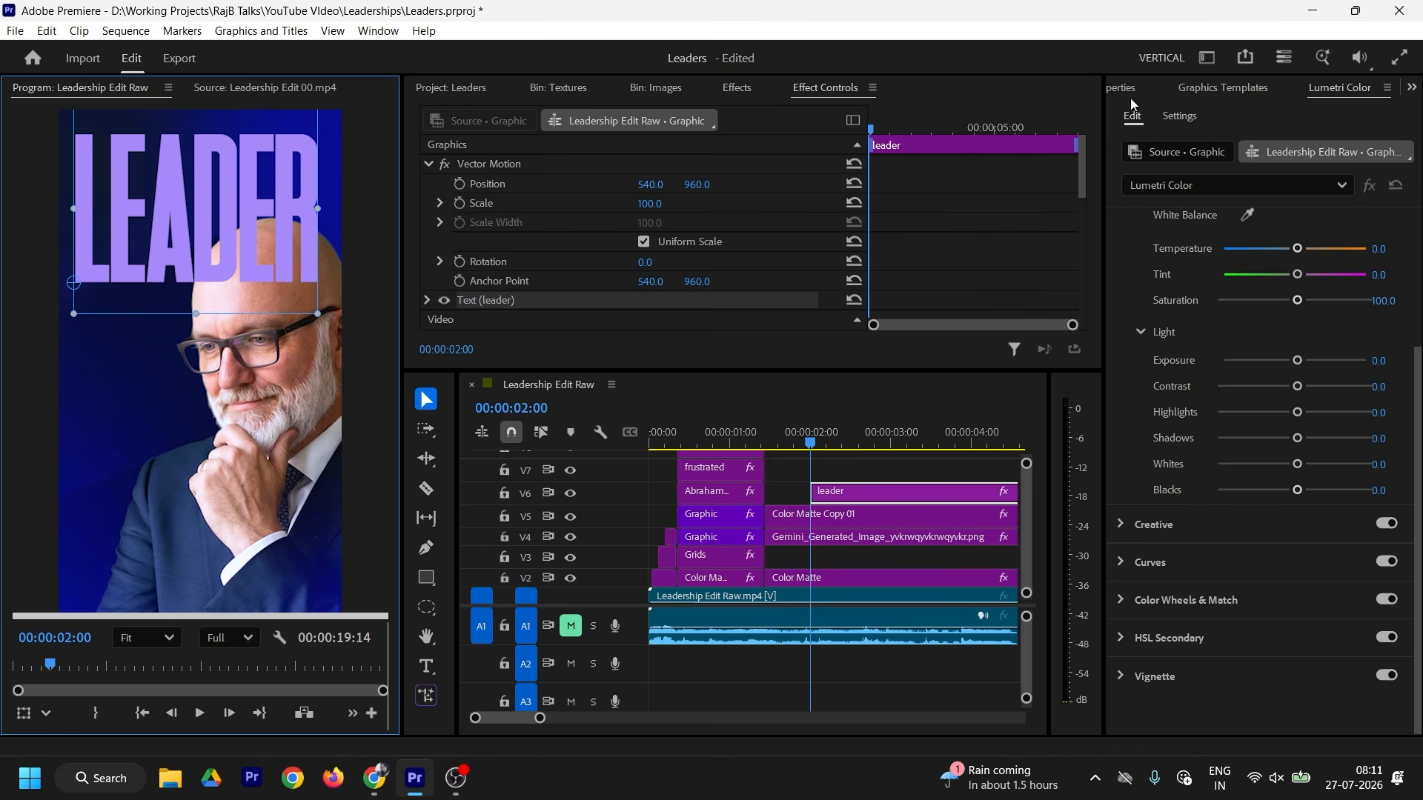
Step: Fill the 'leader' text with a linear gradient sampled from the background's dark blue
click(1123, 88)
click(1174, 591)
click(555, 225)
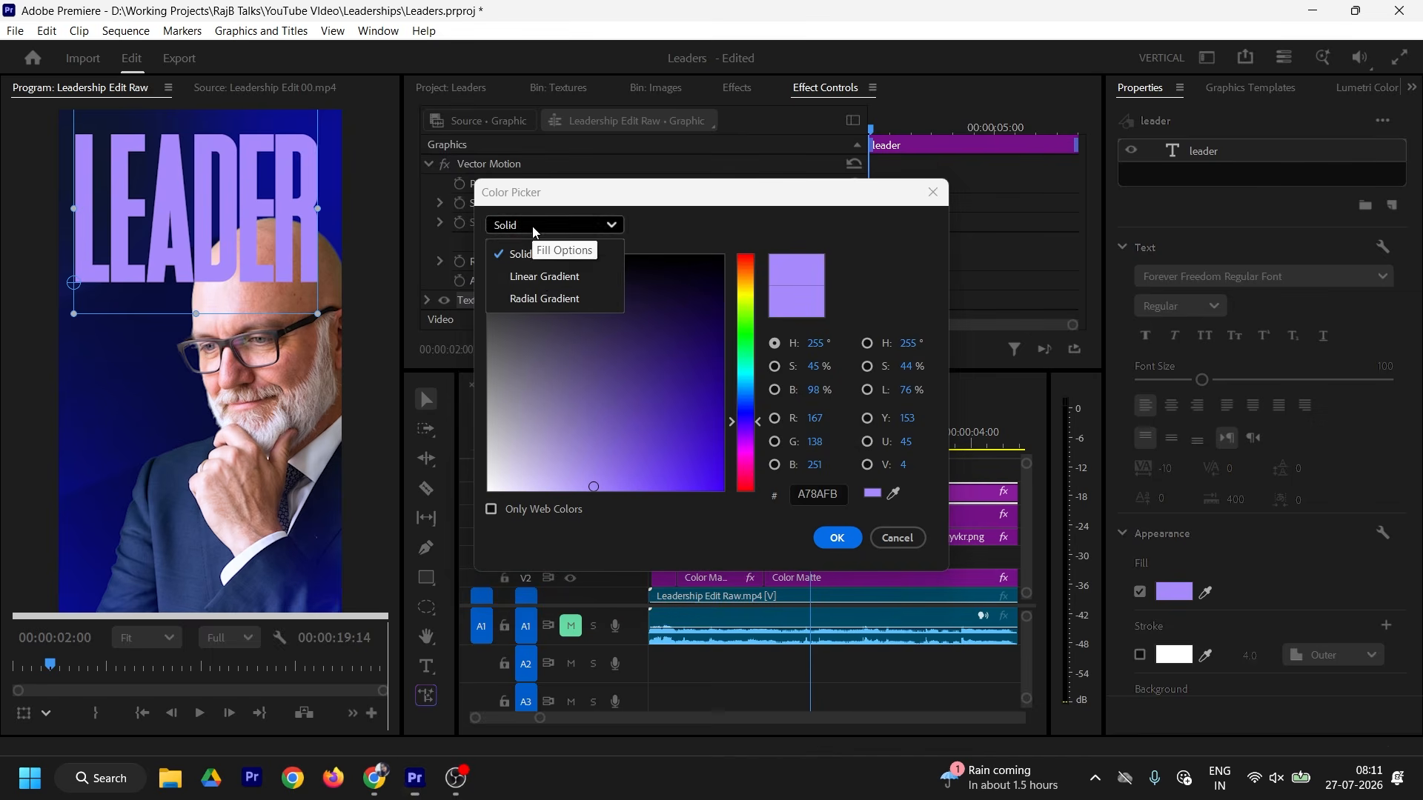
click(544, 277)
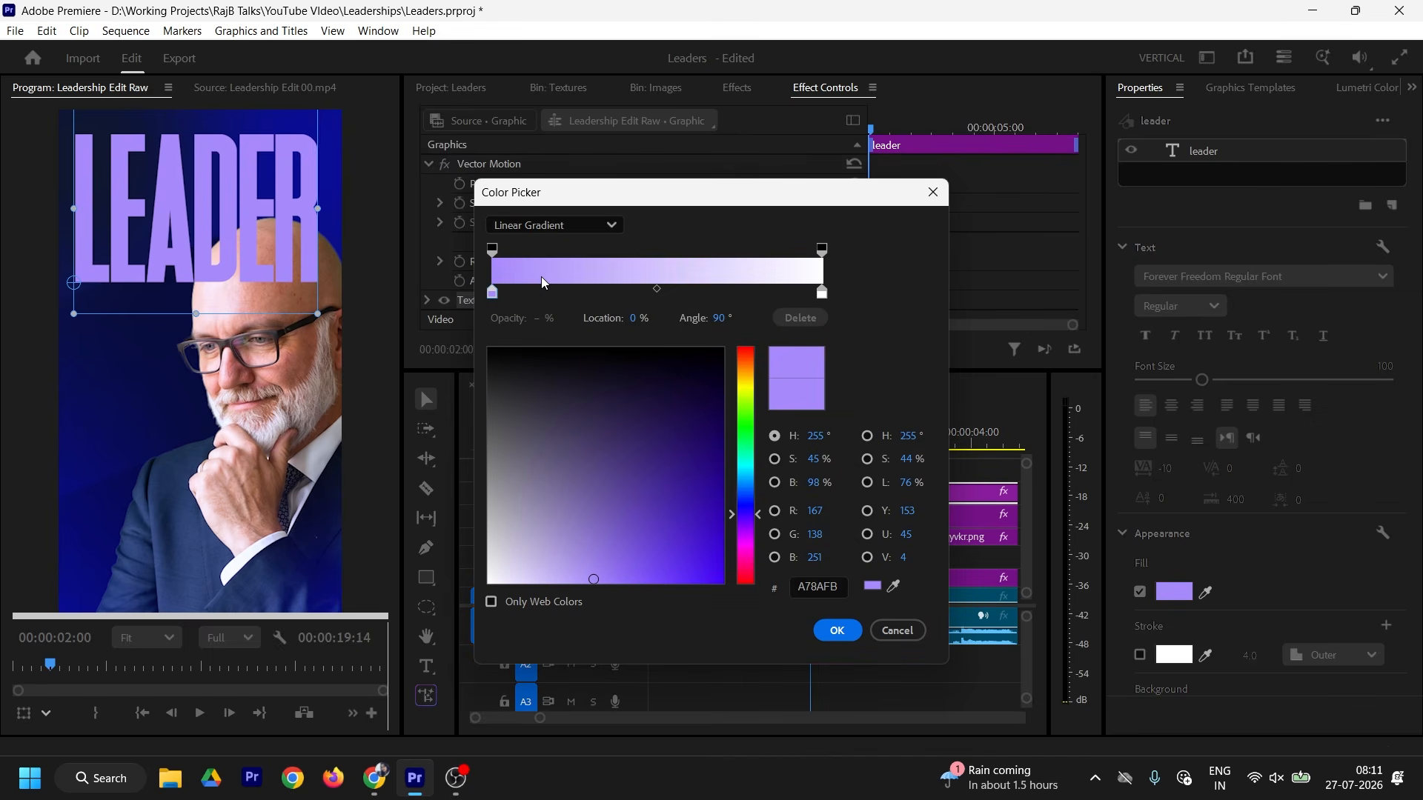
click(893, 586)
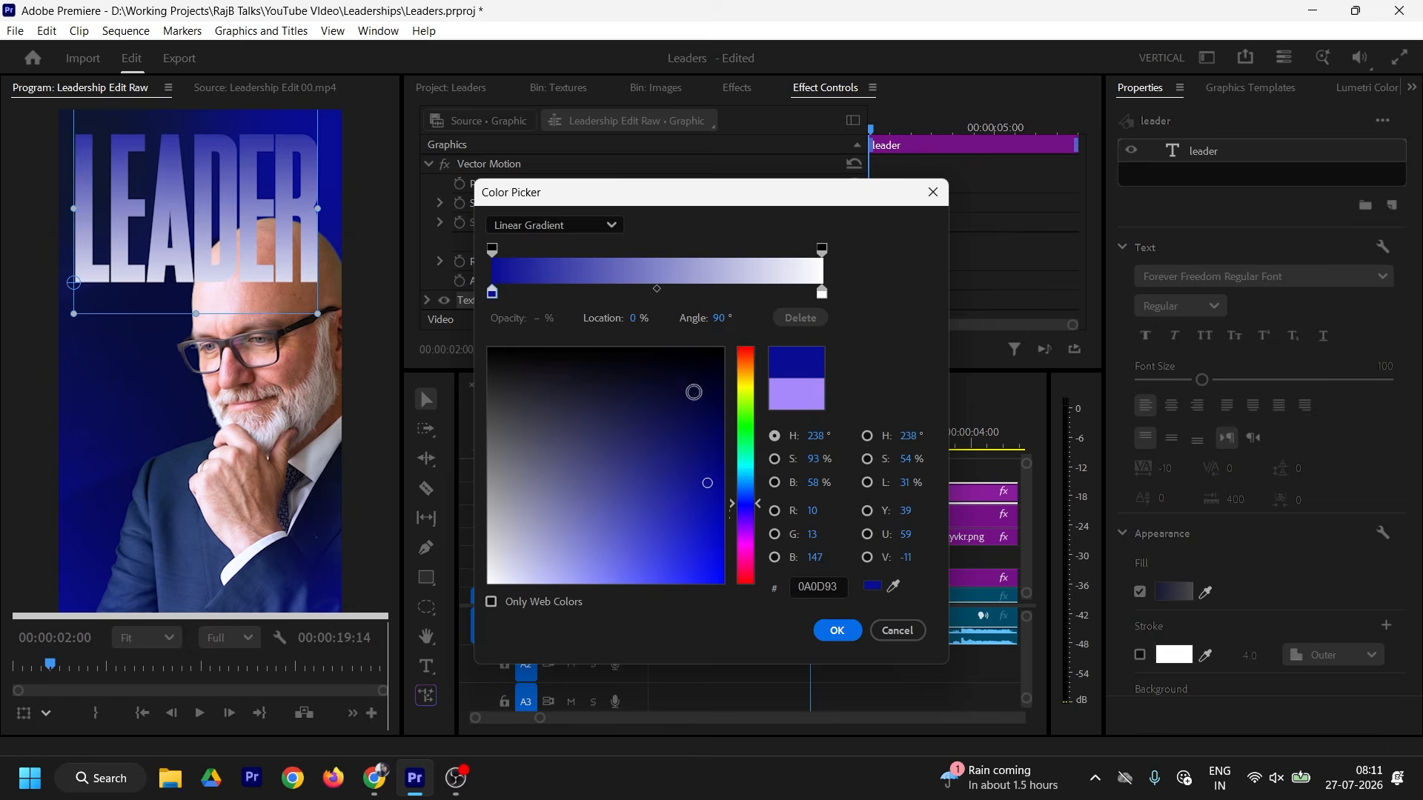
click(821, 294)
click(893, 586)
click(175, 396)
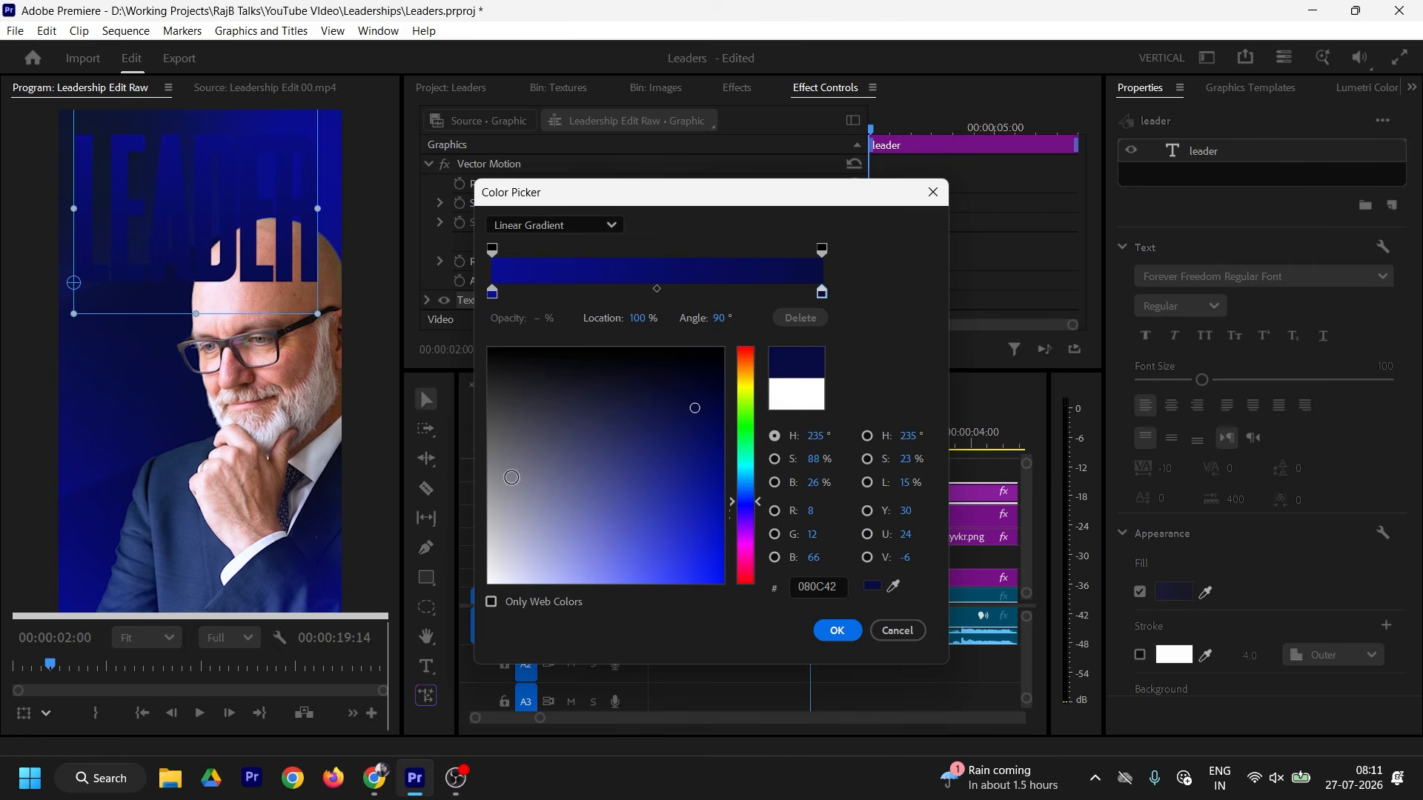
click(837, 631)
Step: Put the 'leader' text on V3 behind the presenter and rotate it to -90°
drag(295, 199, 342, 295)
drag(846, 495, 847, 563)
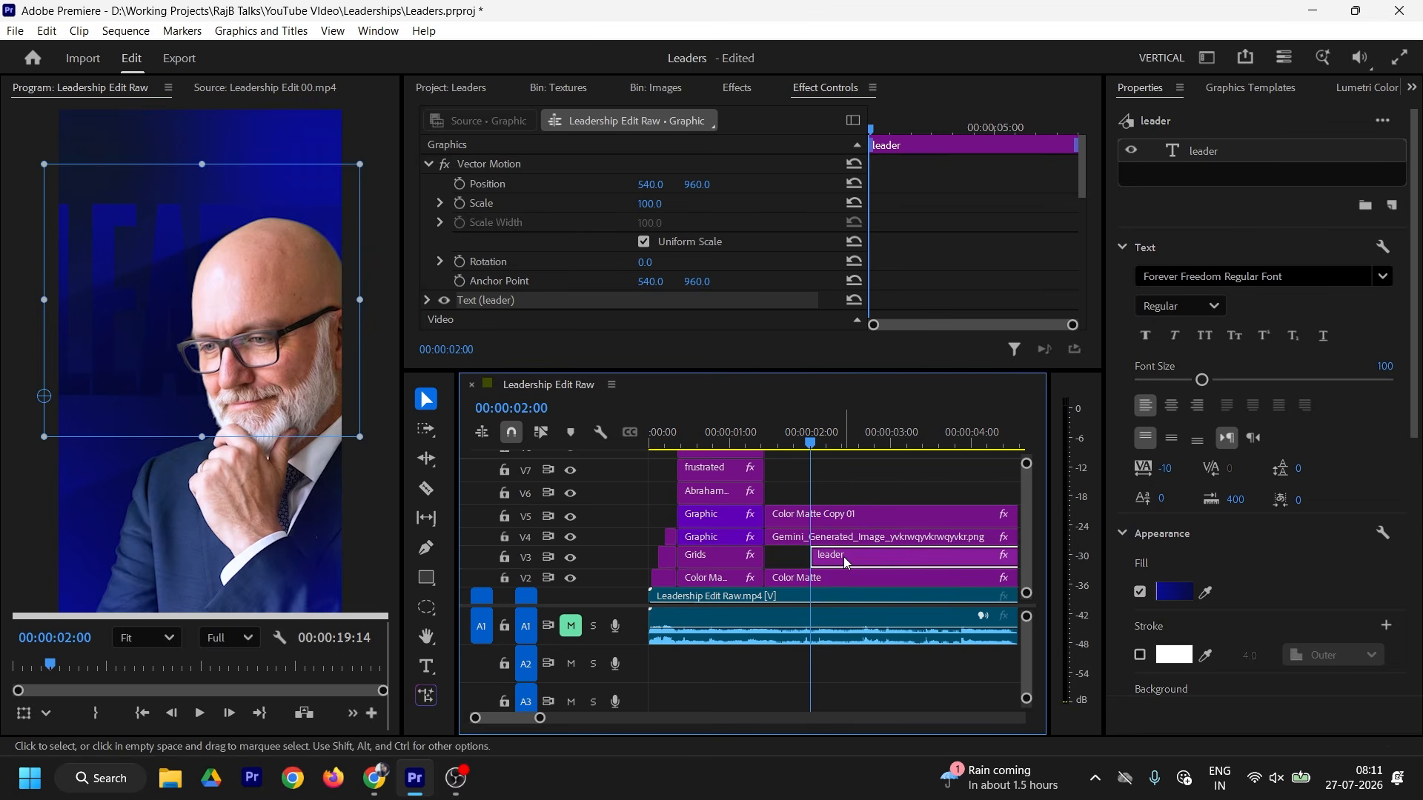
drag(654, 265, 647, 264)
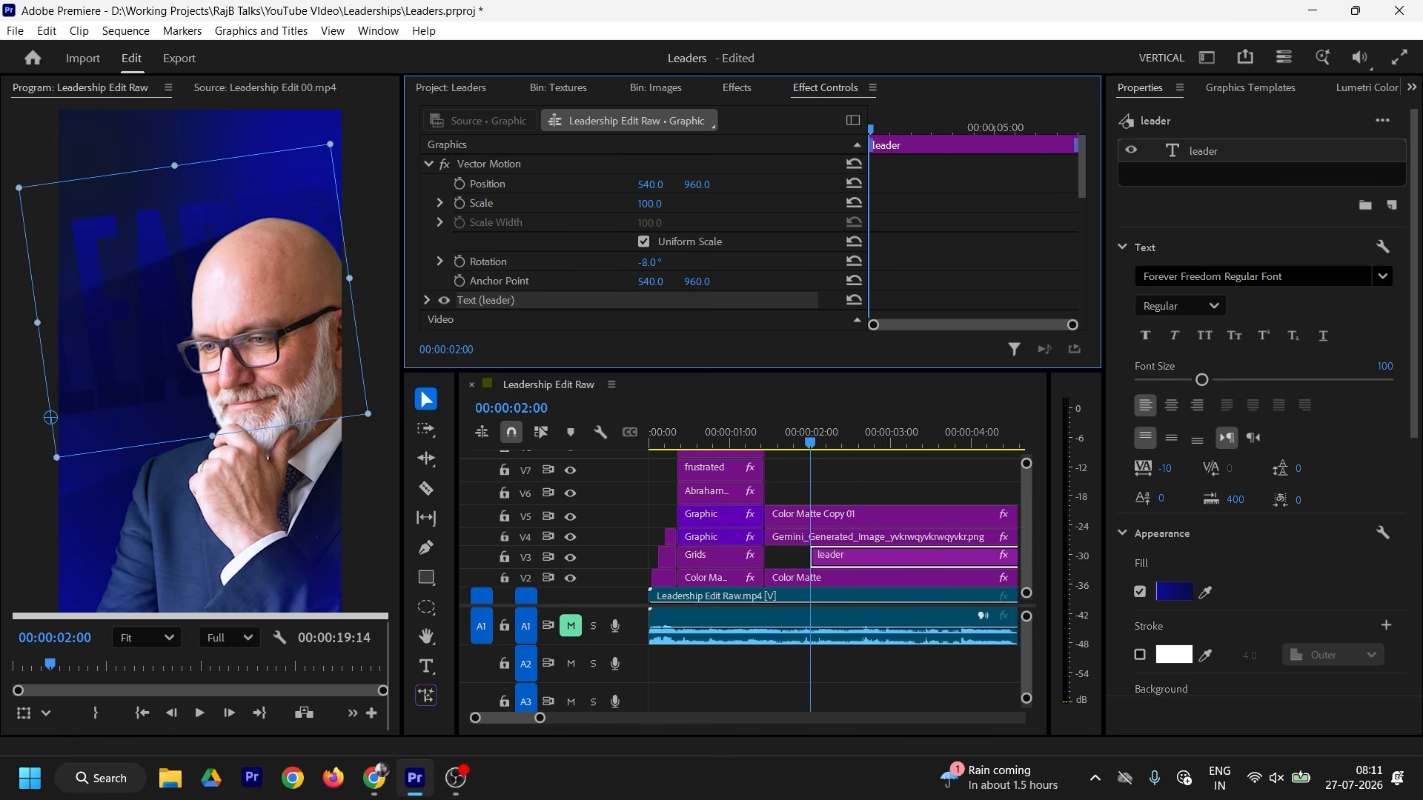
click(655, 264)
text(90)
key(Return)
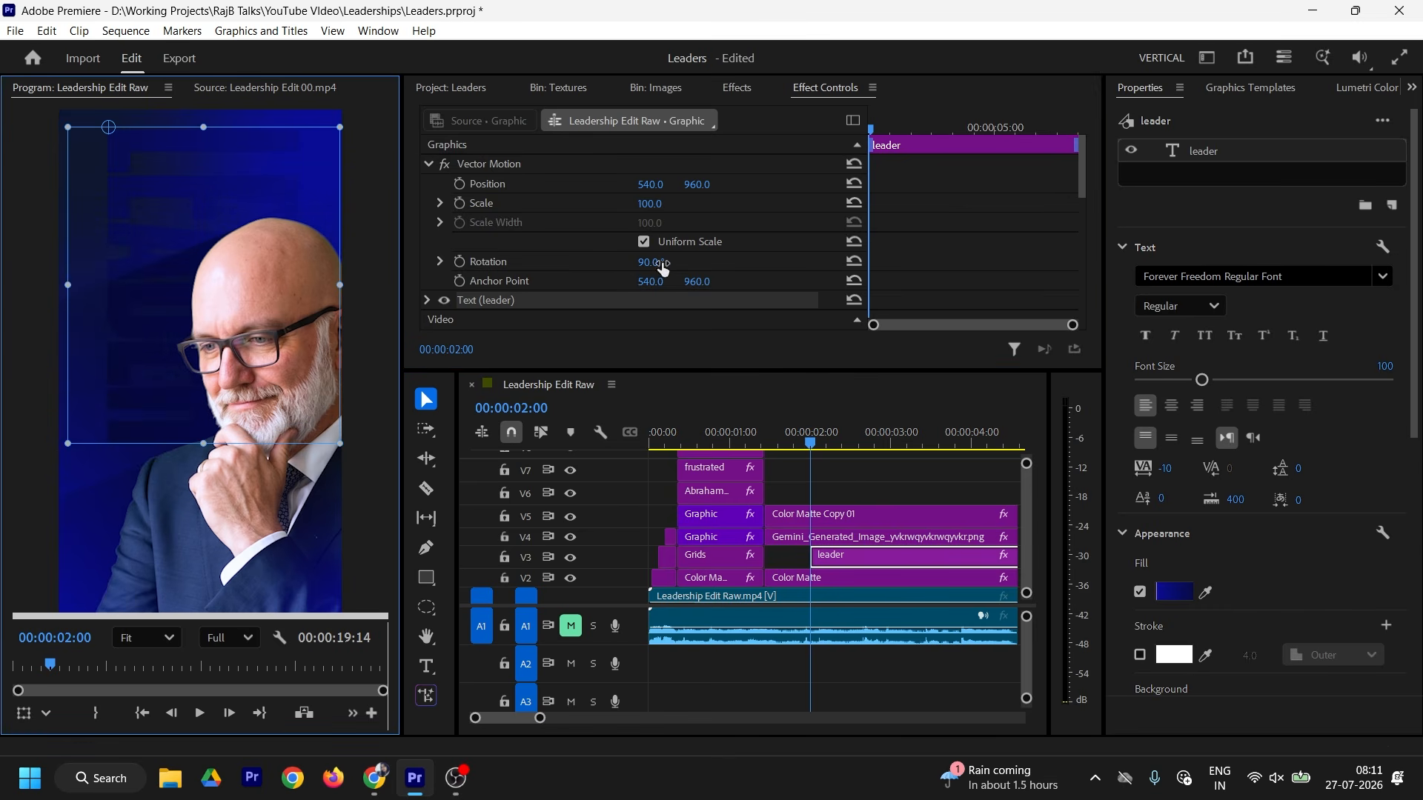
click(659, 265)
text(-9)
key(Return)
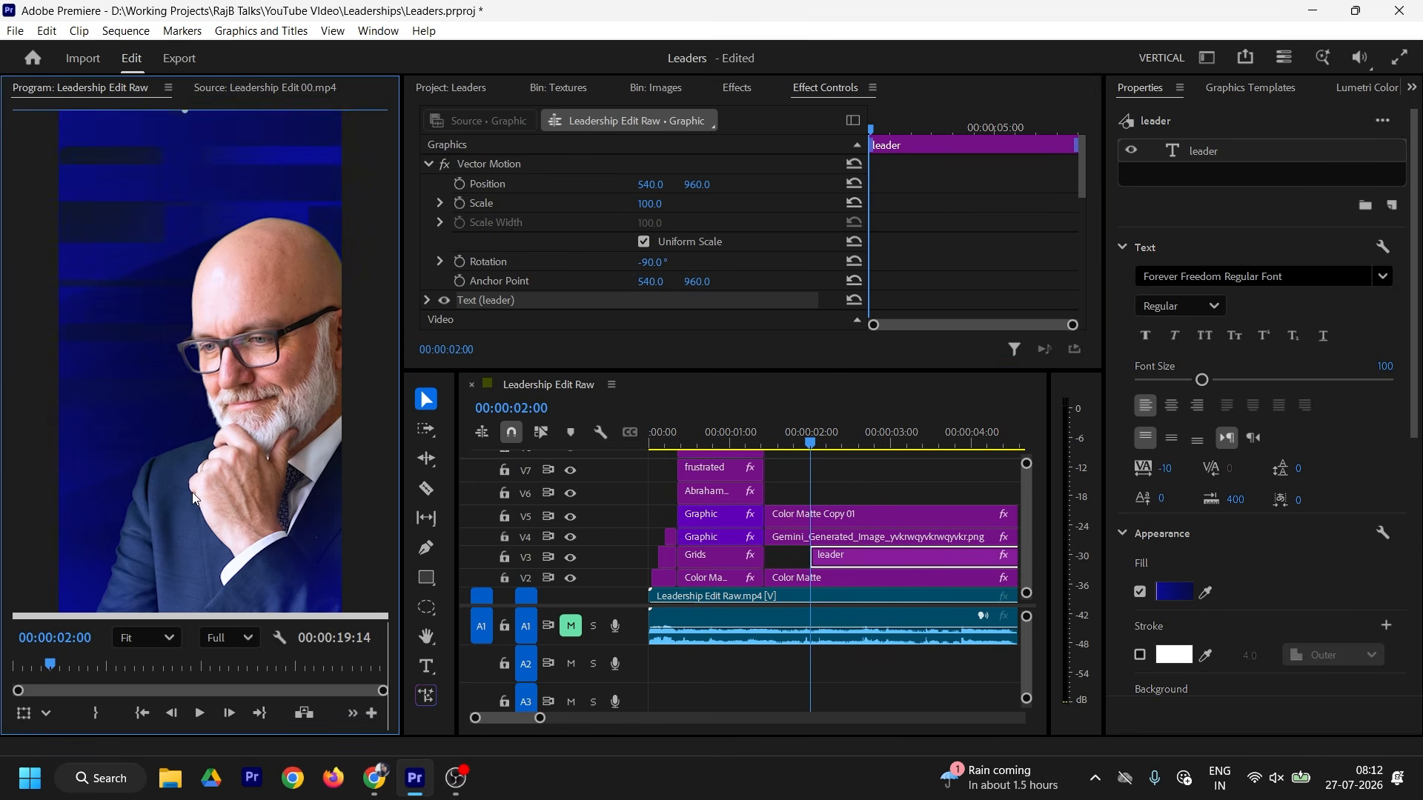
drag(269, 509, 268, 491)
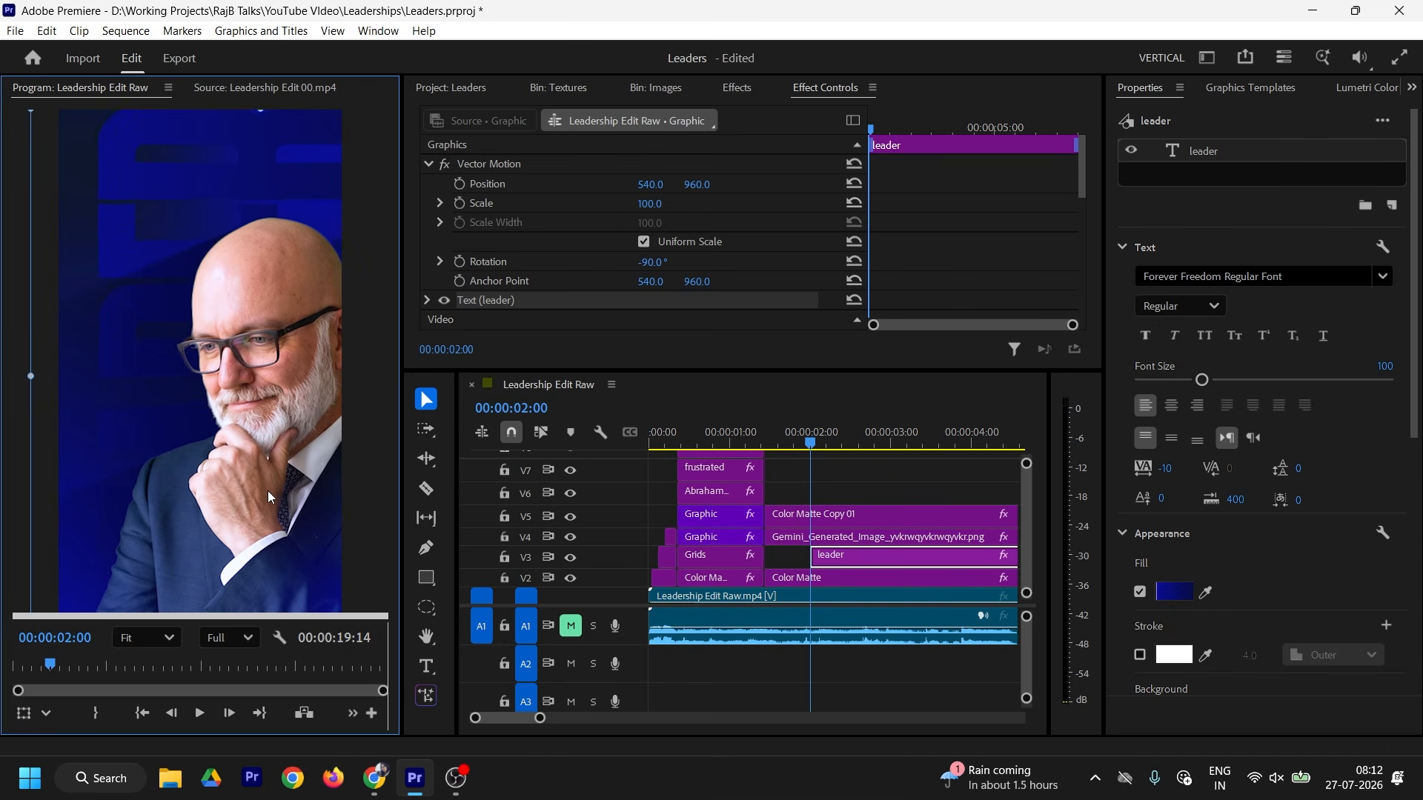
click(270, 88)
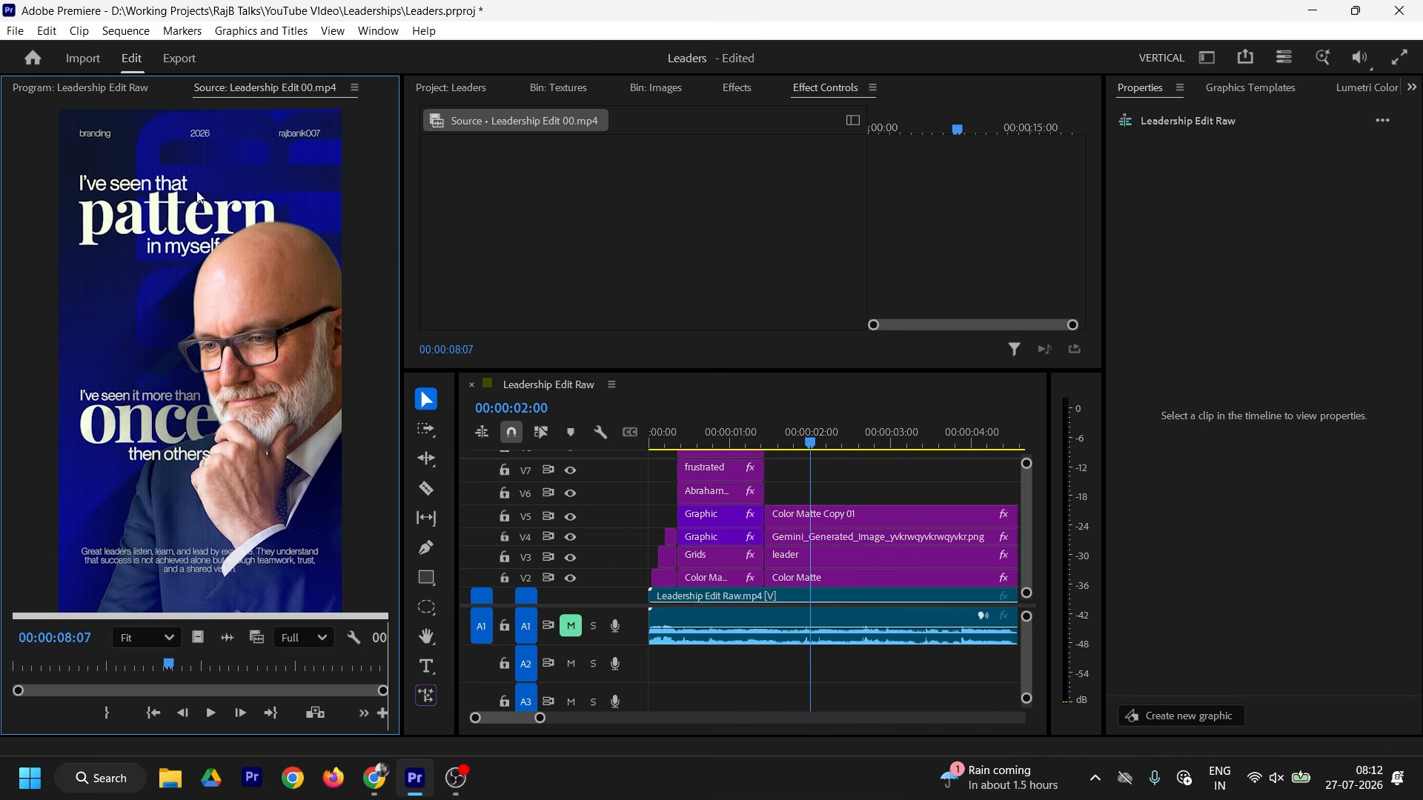
Step: Move the matte and image clips up a track and browse the graphics templates
mouse_move(802, 498)
mouse_down()
mouse_move(814, 535)
mouse_move(825, 495)
mouse_up()
click(823, 532)
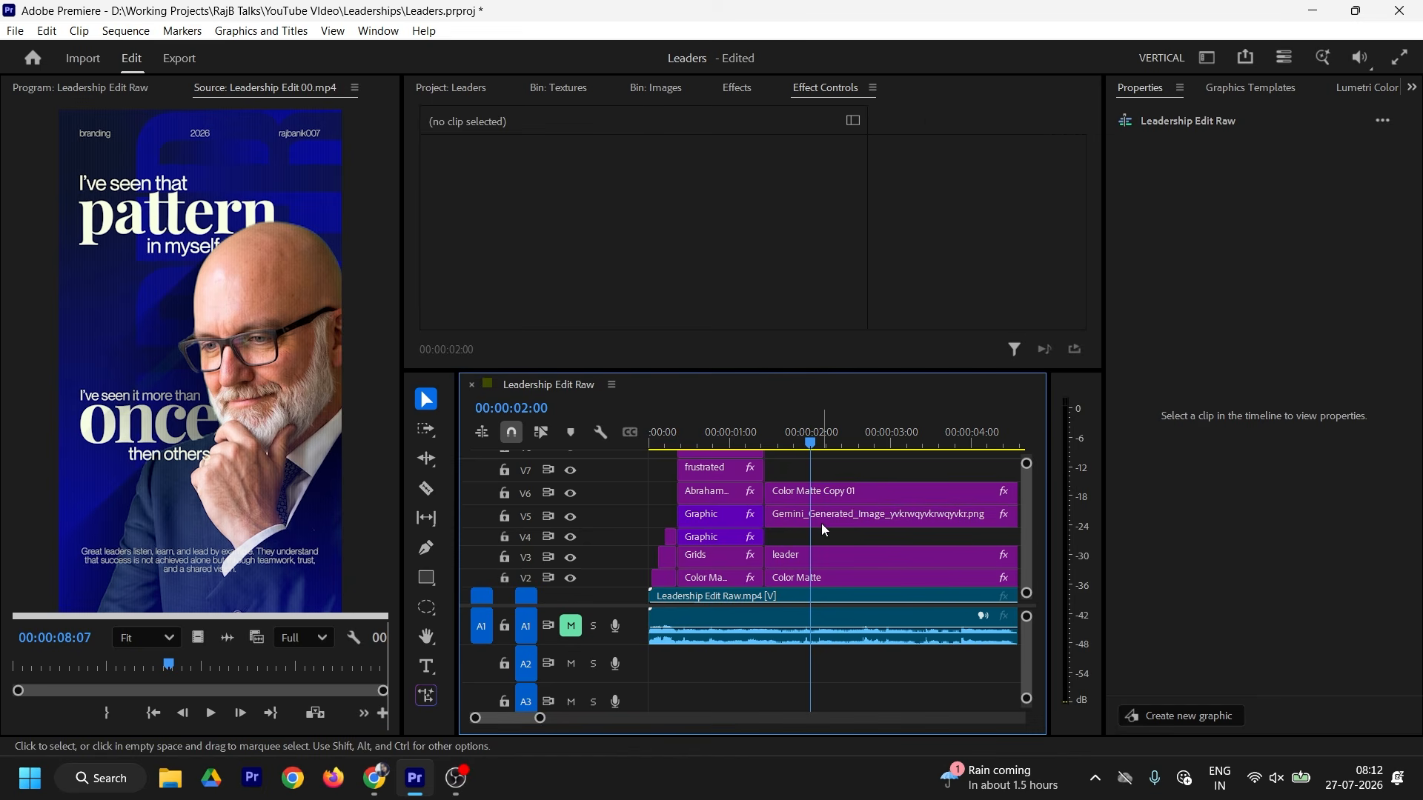
click(329, 510)
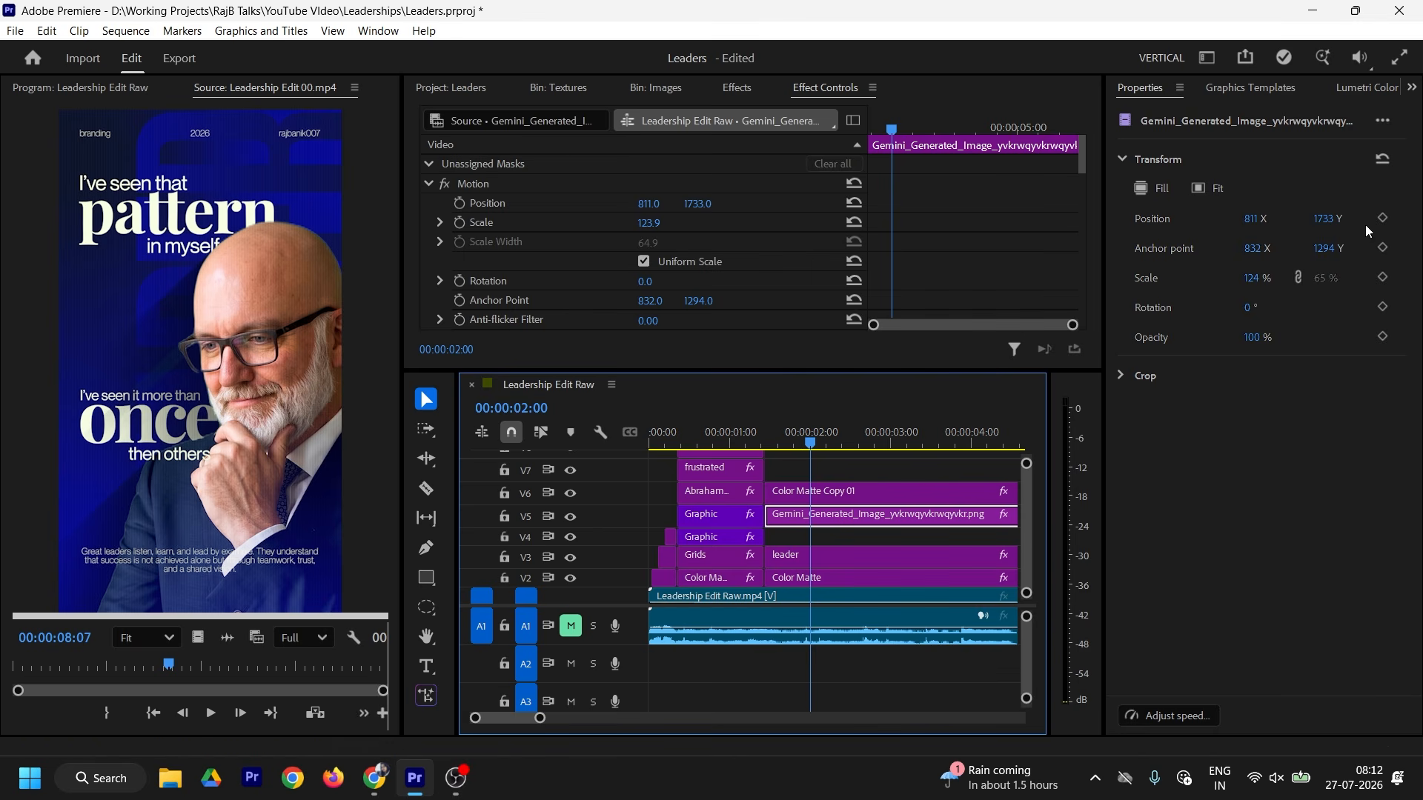
click(1264, 95)
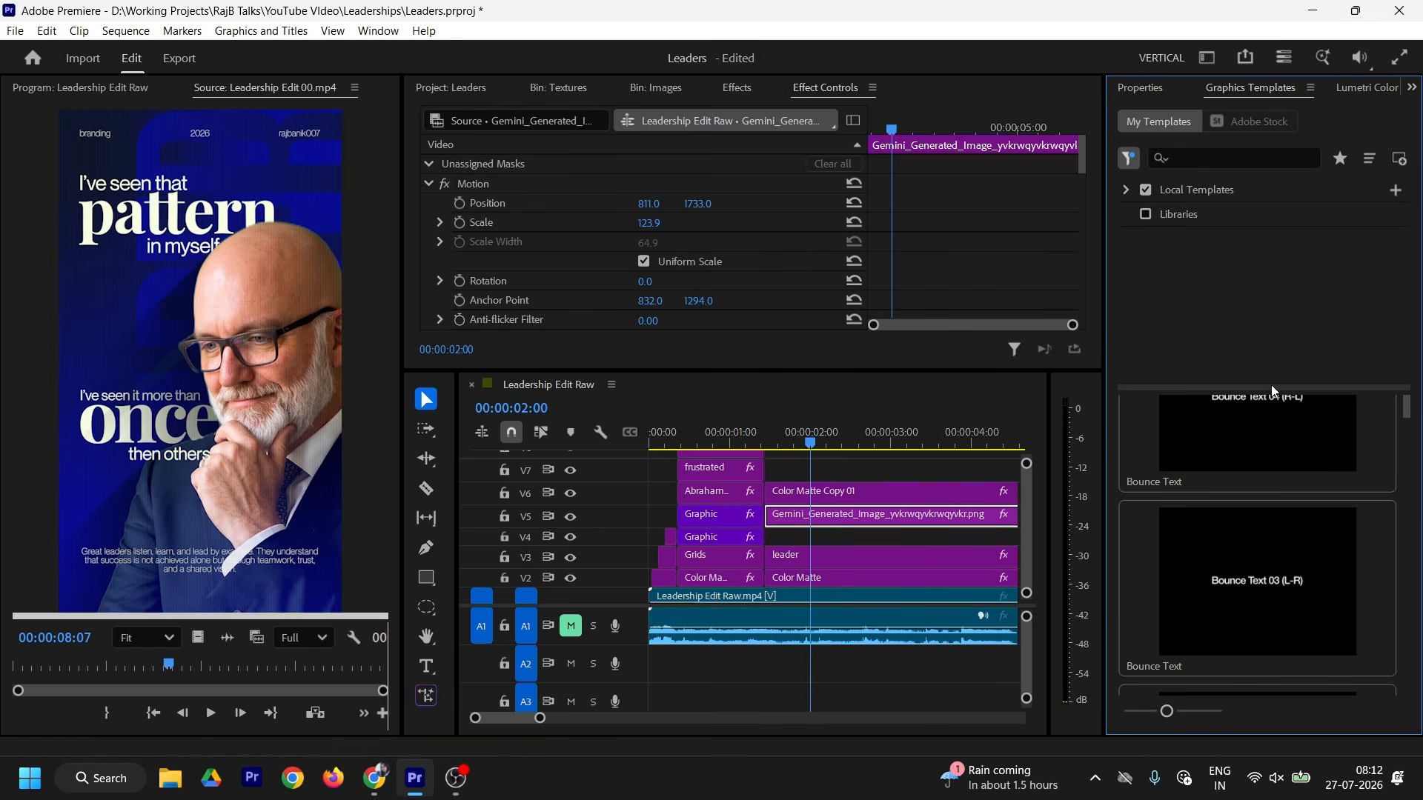
scroll(1407, 420, down, 3)
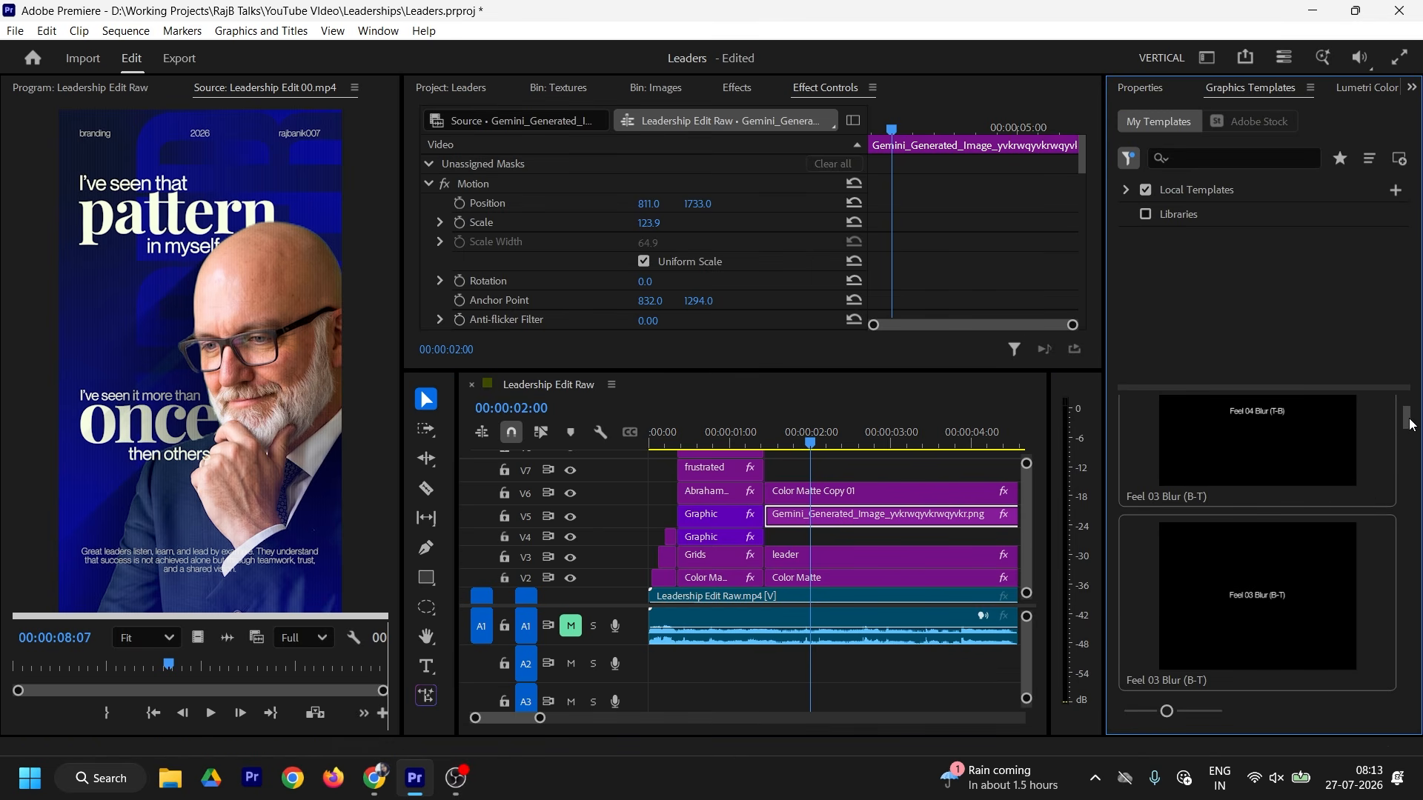
scroll(1403, 479, up, 8)
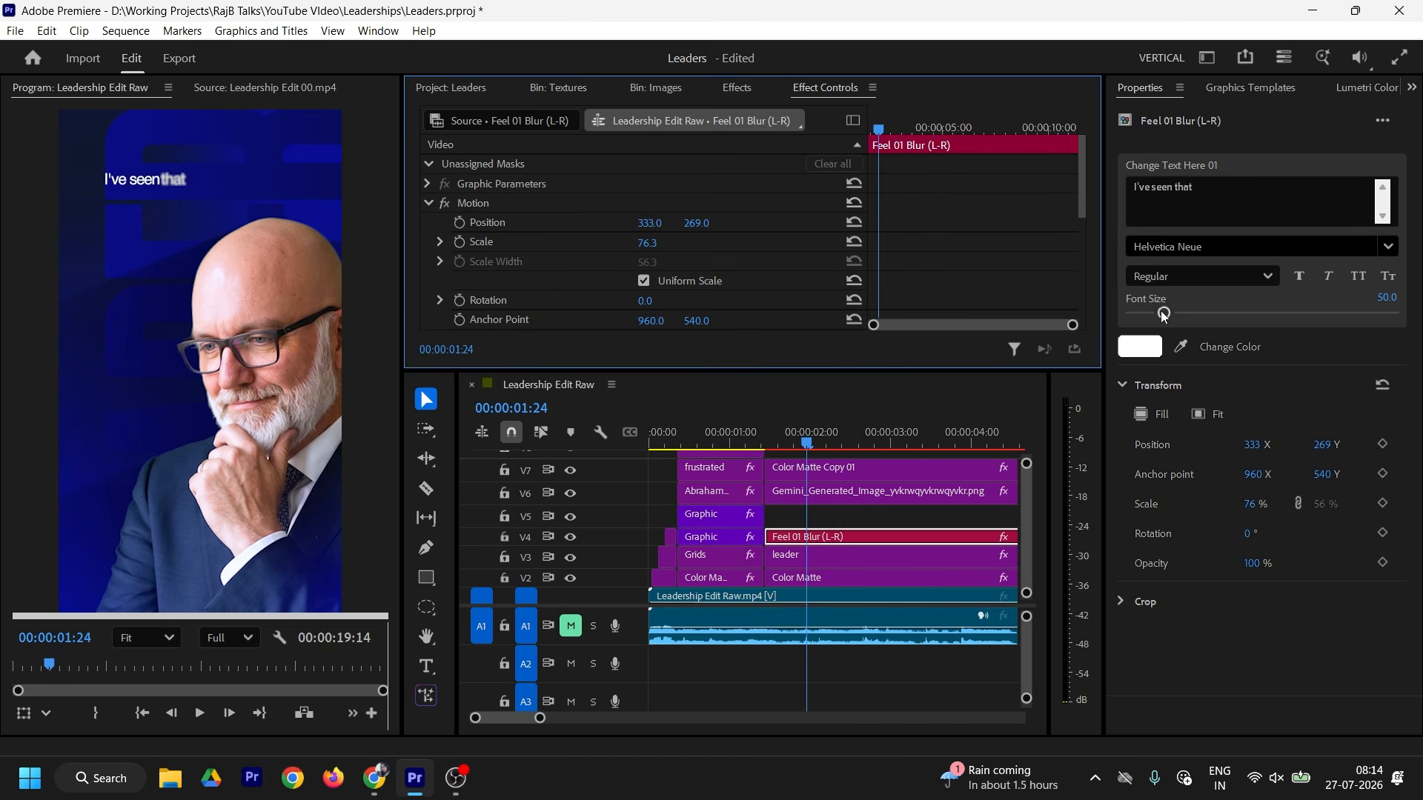
key(t)
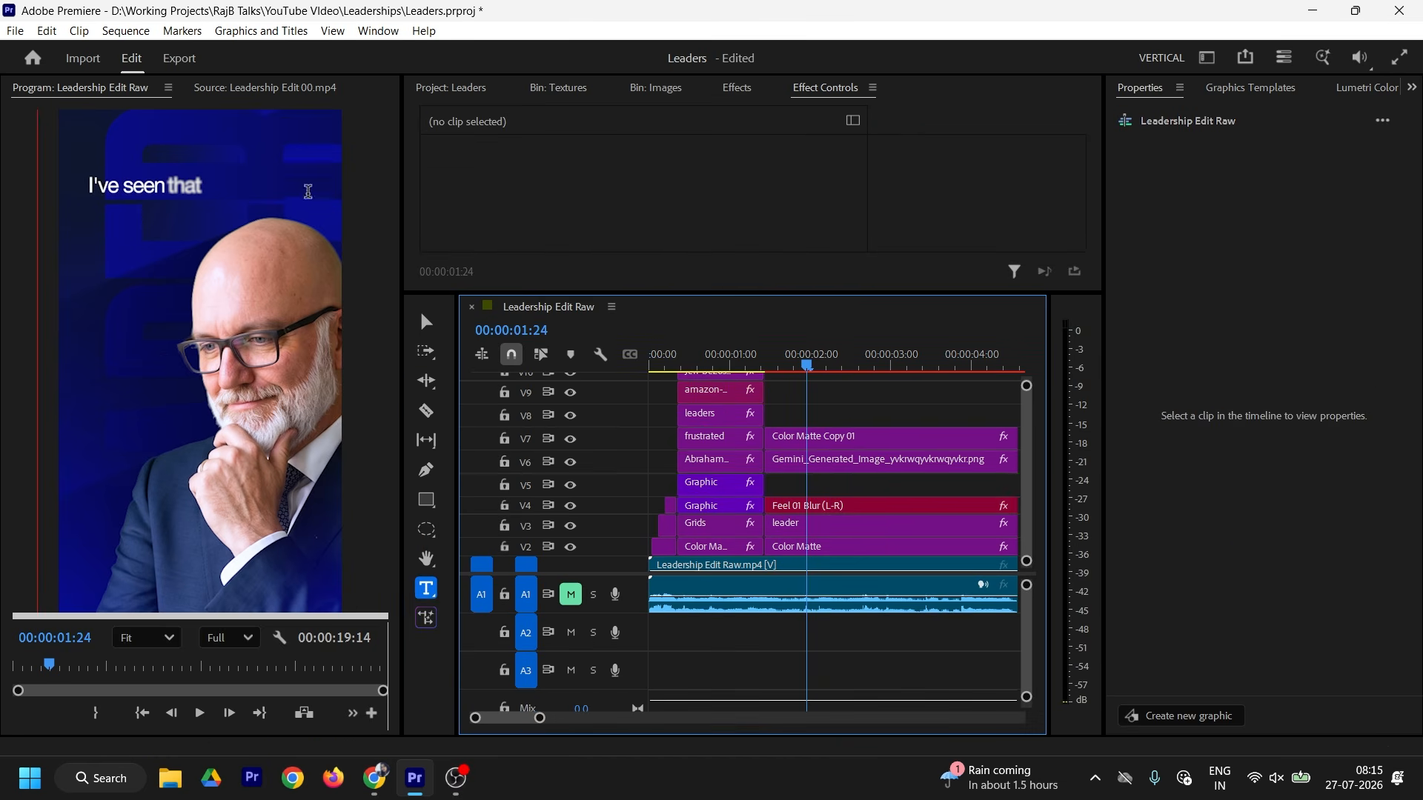
Step: Set the 'pattern' text to Playfair Display SemiBold with a white FFFFFF fill
click(1305, 276)
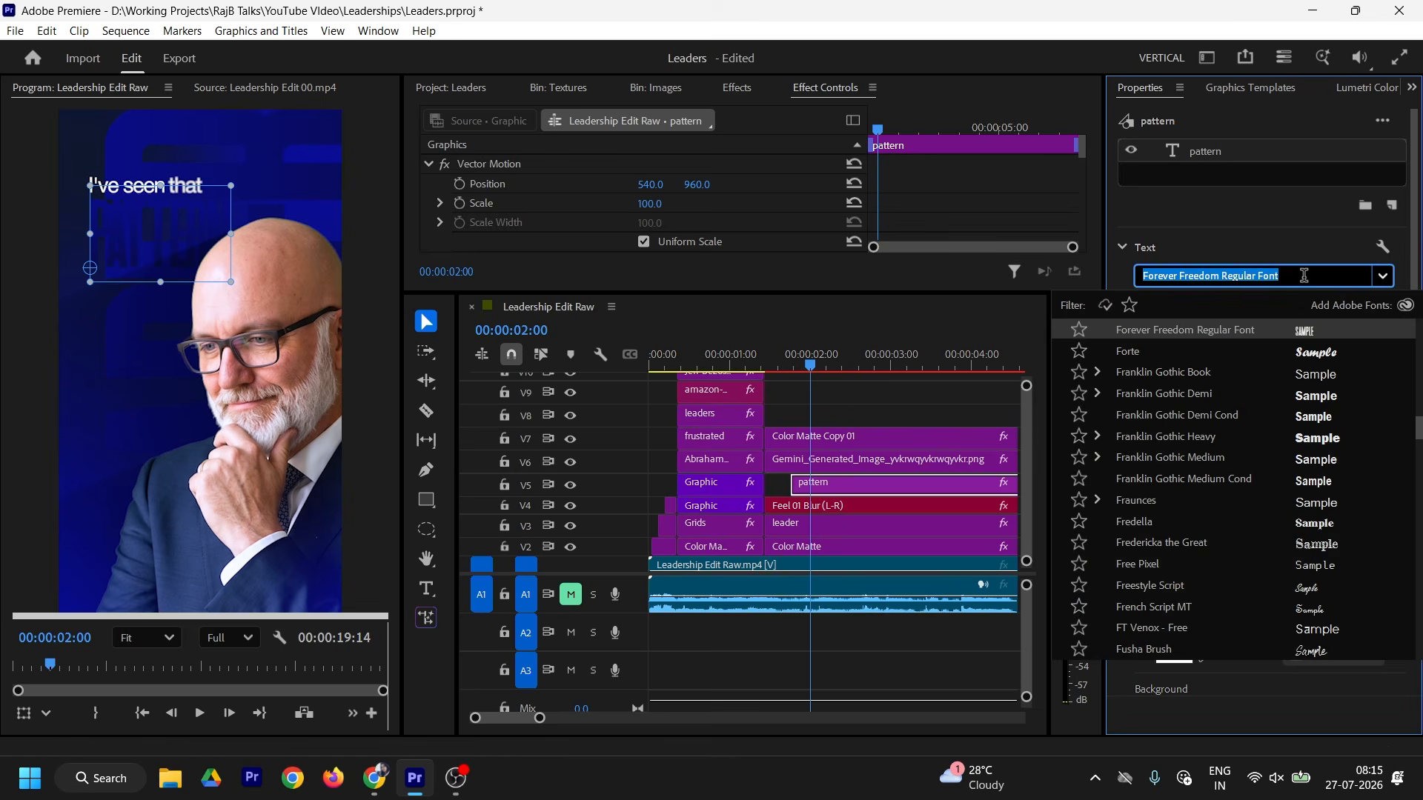
text(playf)
click(1045, 350)
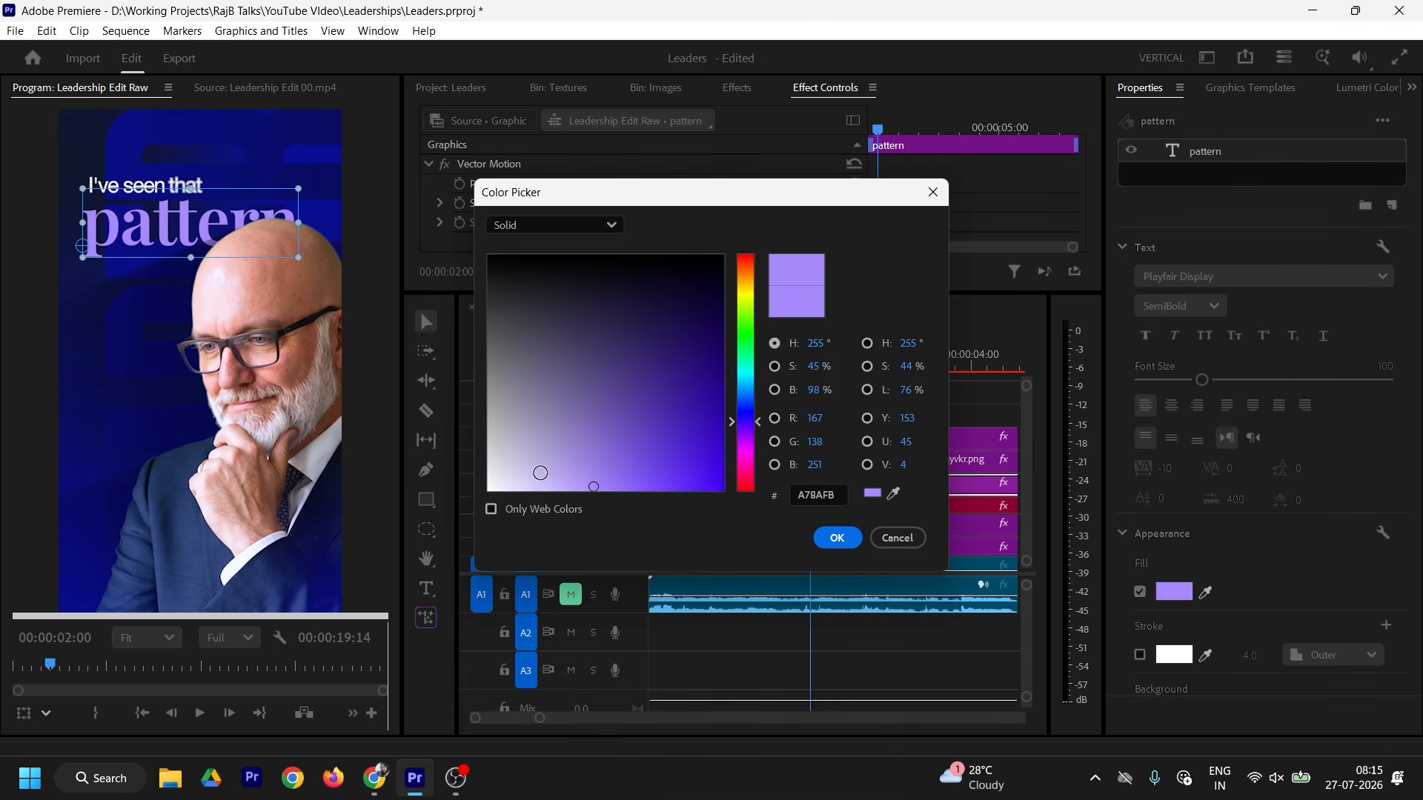
drag(539, 473, 487, 492)
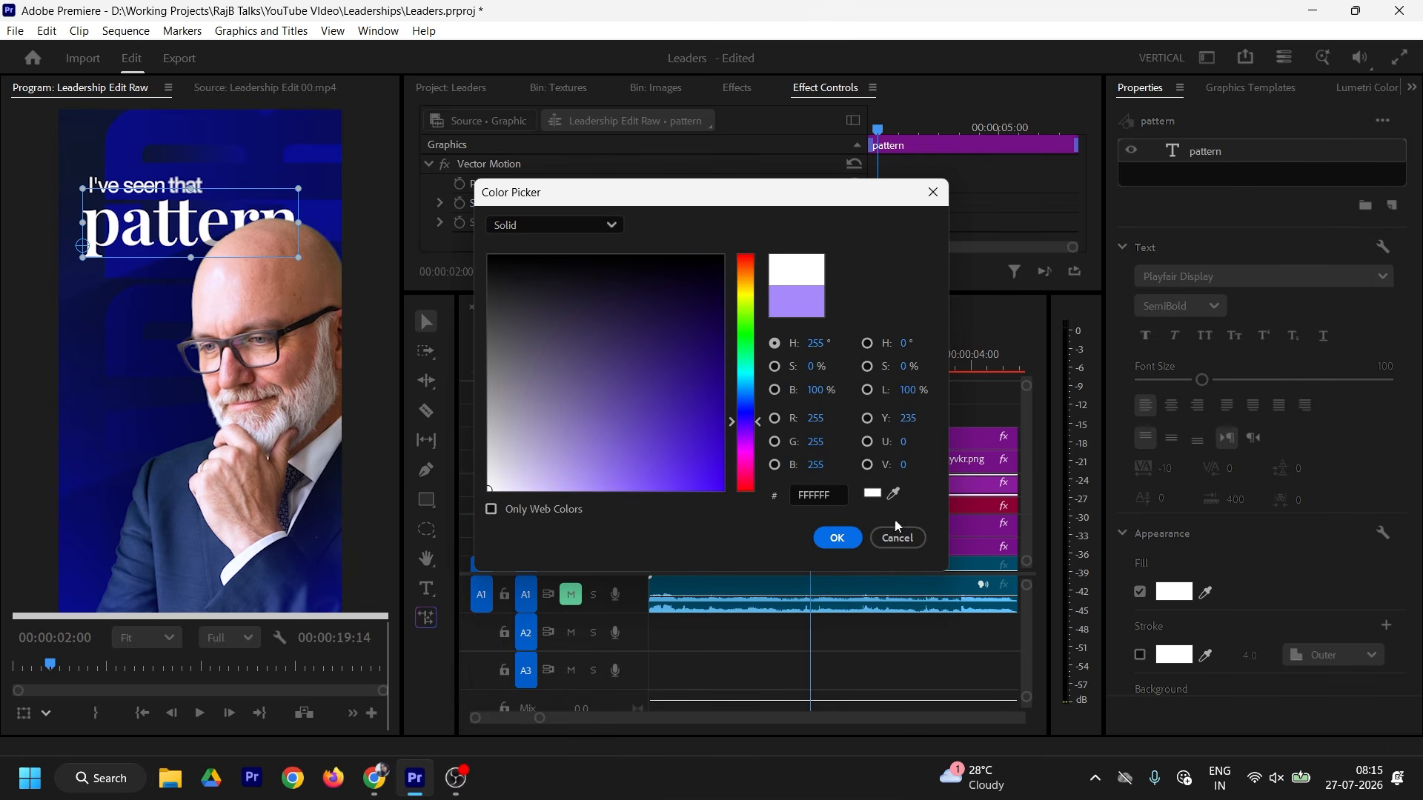
click(837, 537)
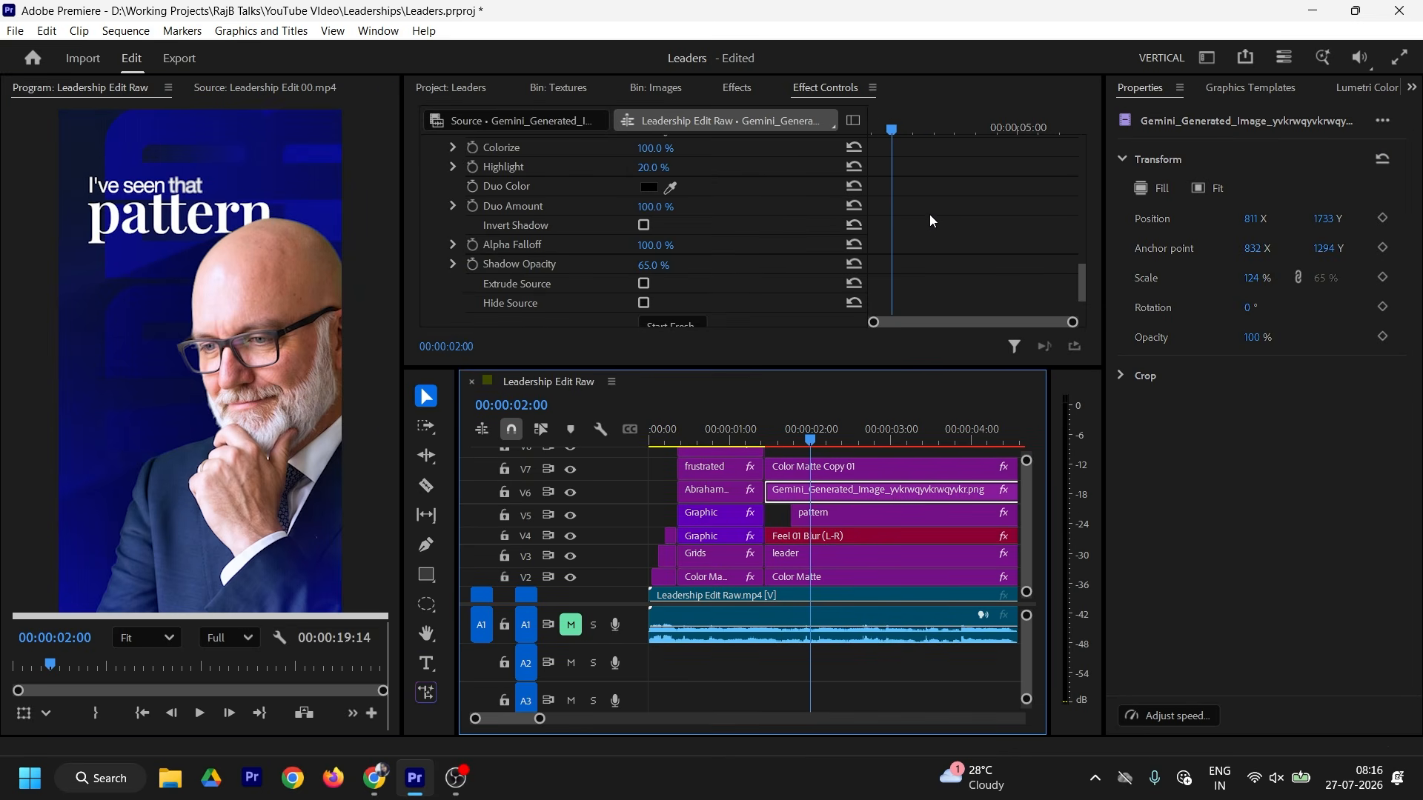
Step: Set the shadow angle to 227° and copy the Feel 01 Blur caption onto V6
scroll(931, 220, up, 1)
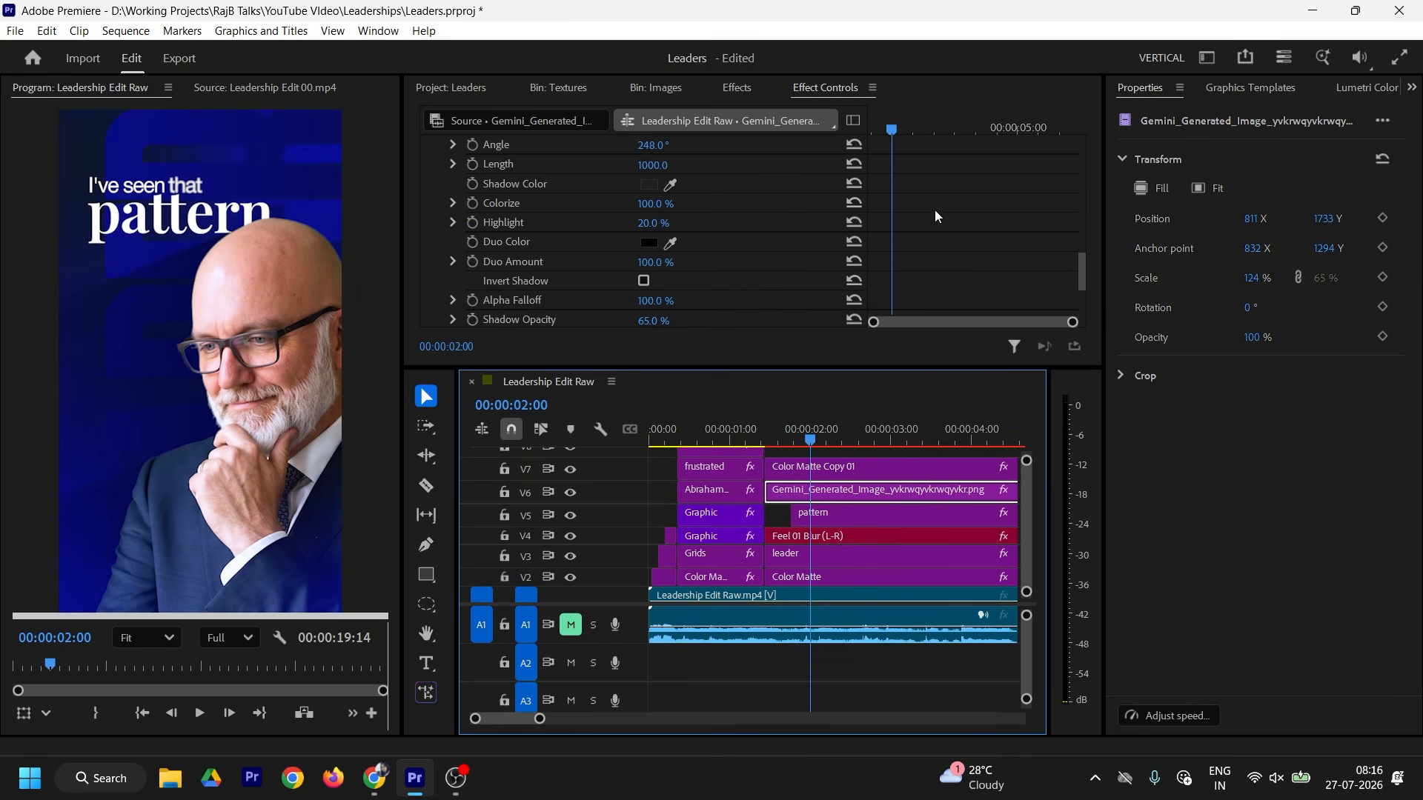
scroll(889, 200, up, 1)
drag(656, 165, 642, 164)
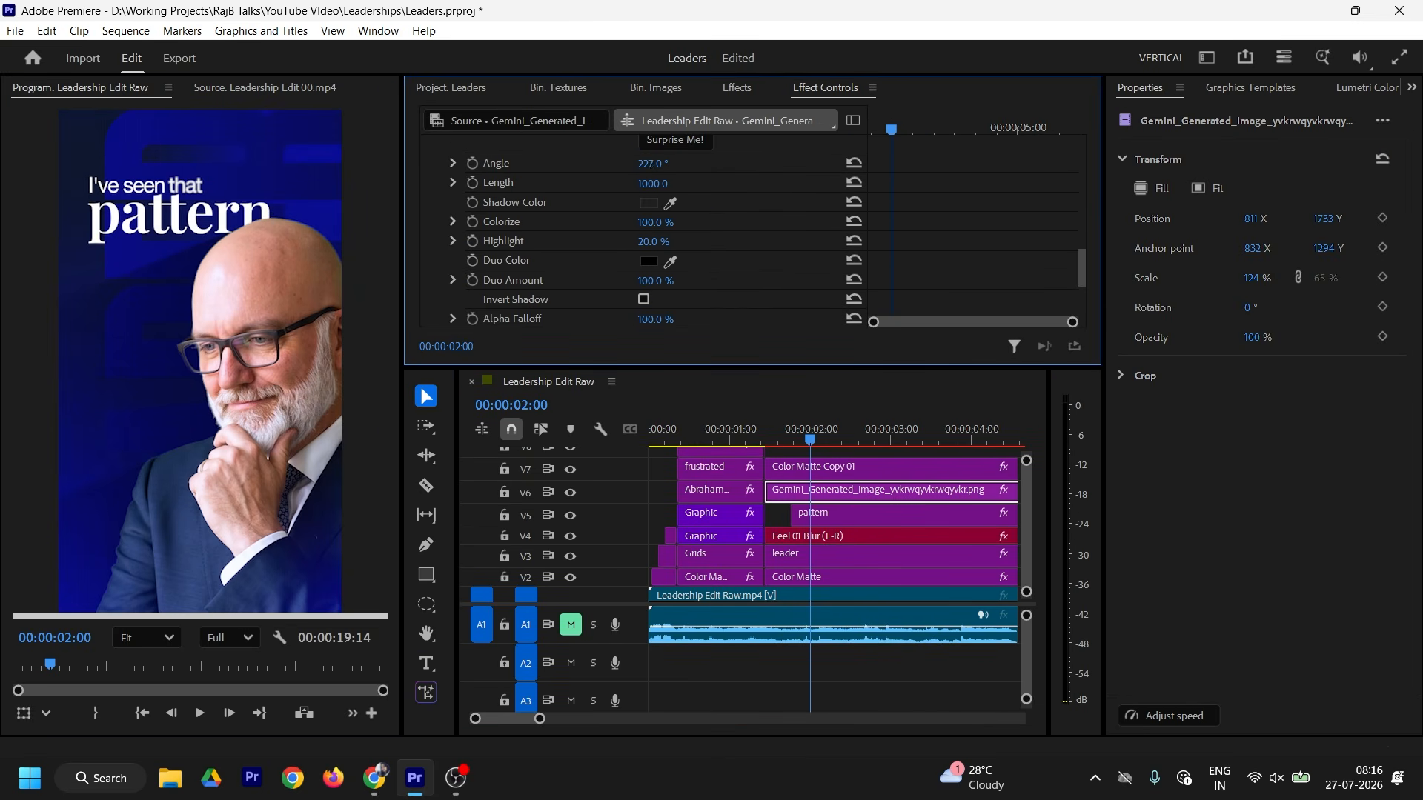
drag(857, 368, 857, 307)
drag(793, 415, 828, 493)
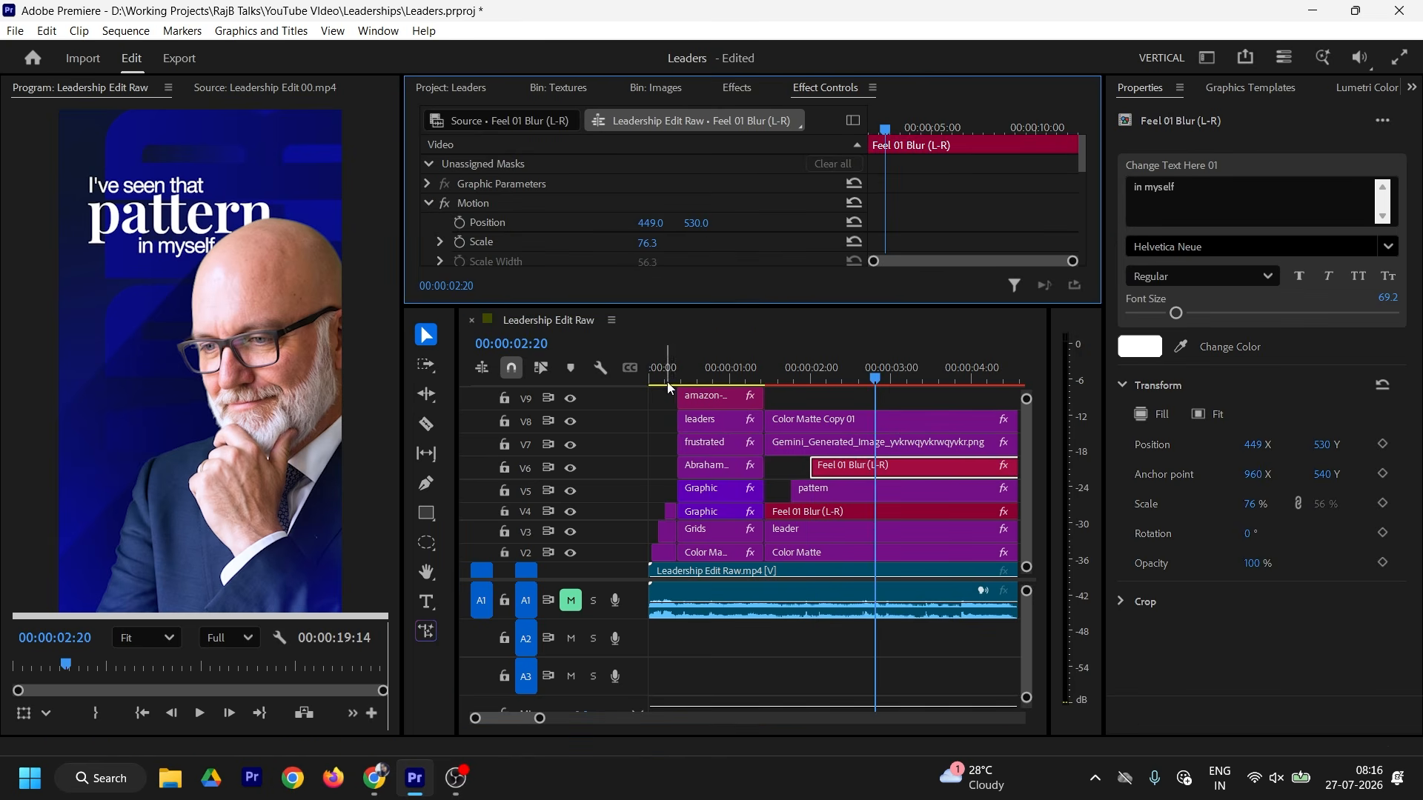
click(299, 89)
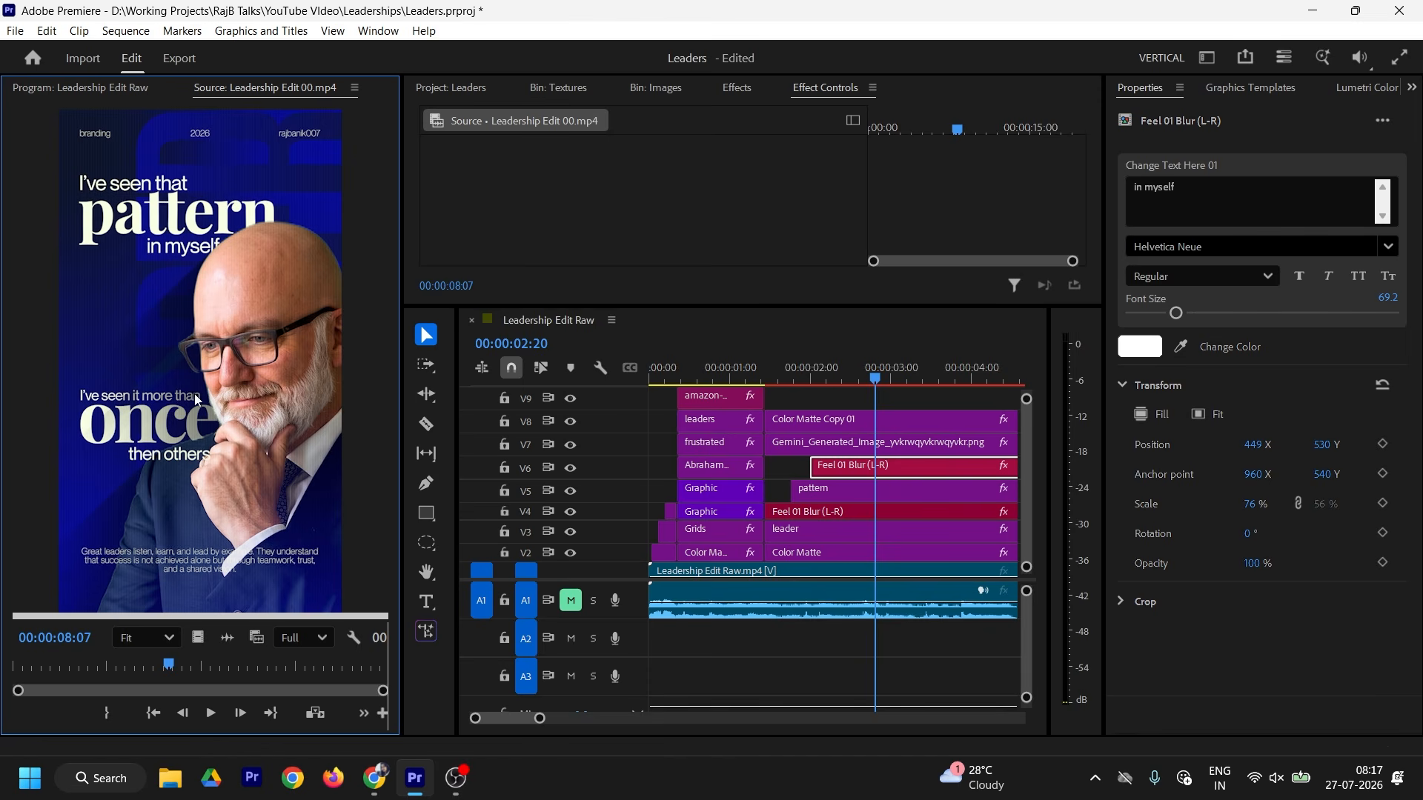
Step: Move the matte and image clips to V11 and V12, and duplicate the caption onto V7
drag(825, 400, 845, 442)
drag(848, 427, 854, 401)
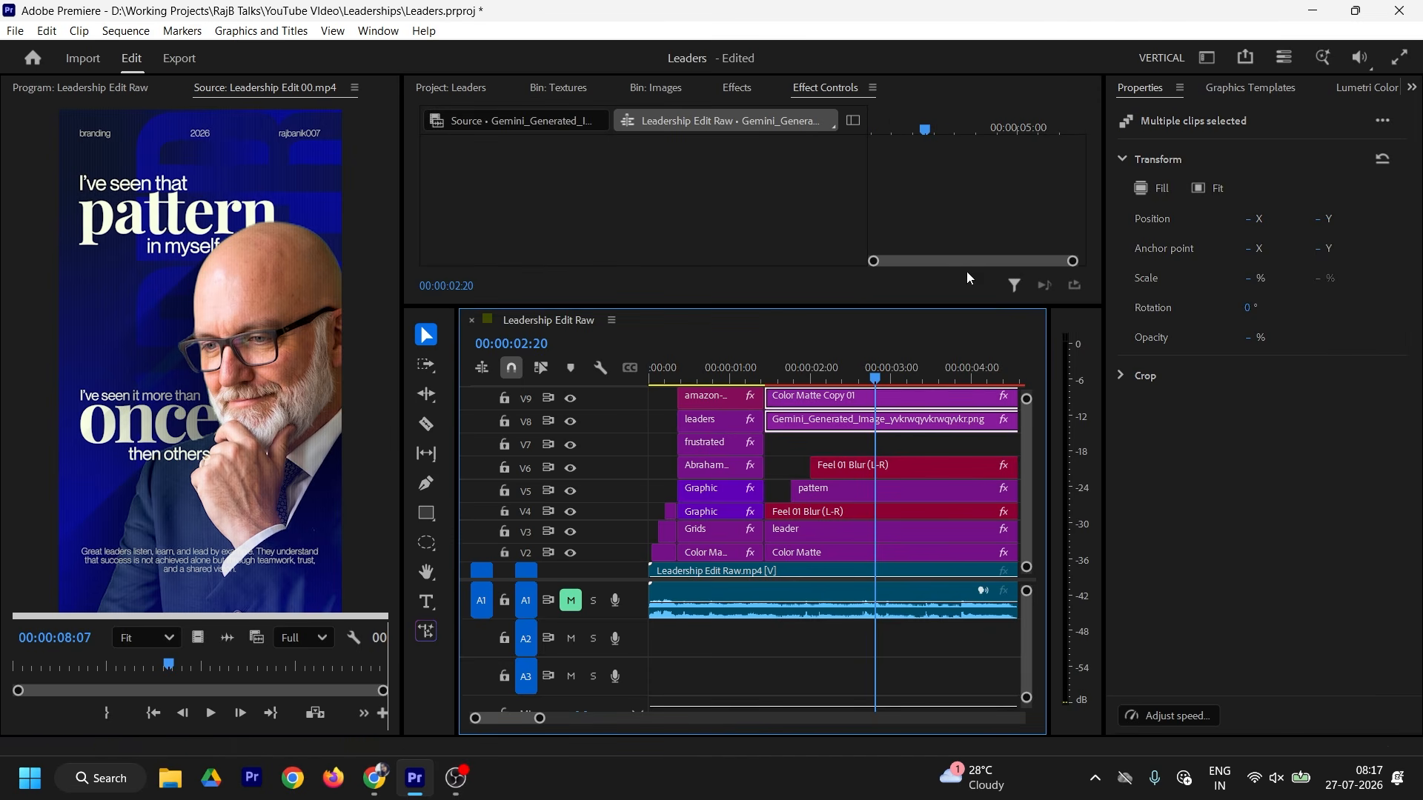
drag(1026, 483, 1025, 475)
drag(821, 550, 822, 497)
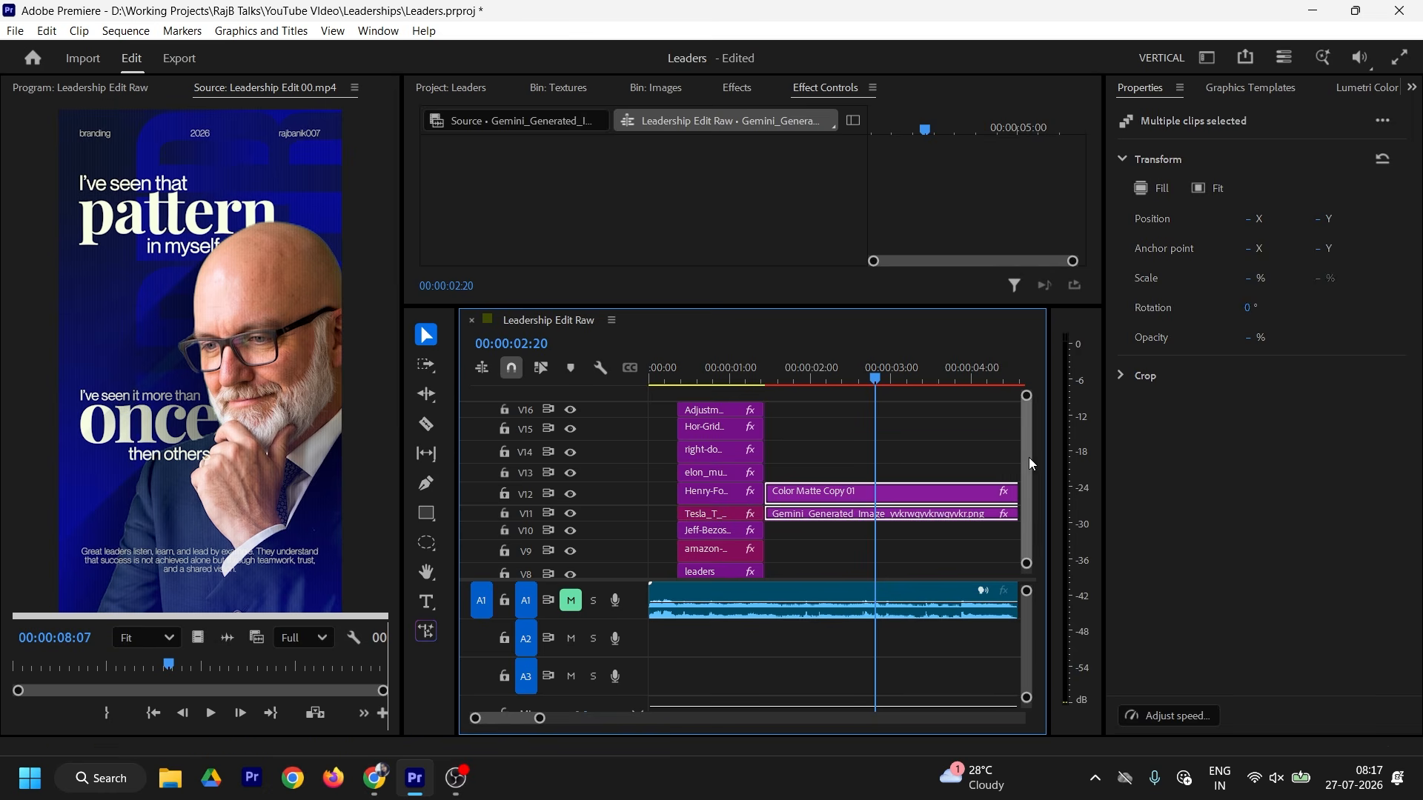
drag(1028, 464, 1028, 468)
click(850, 494)
drag(850, 494, 882, 470)
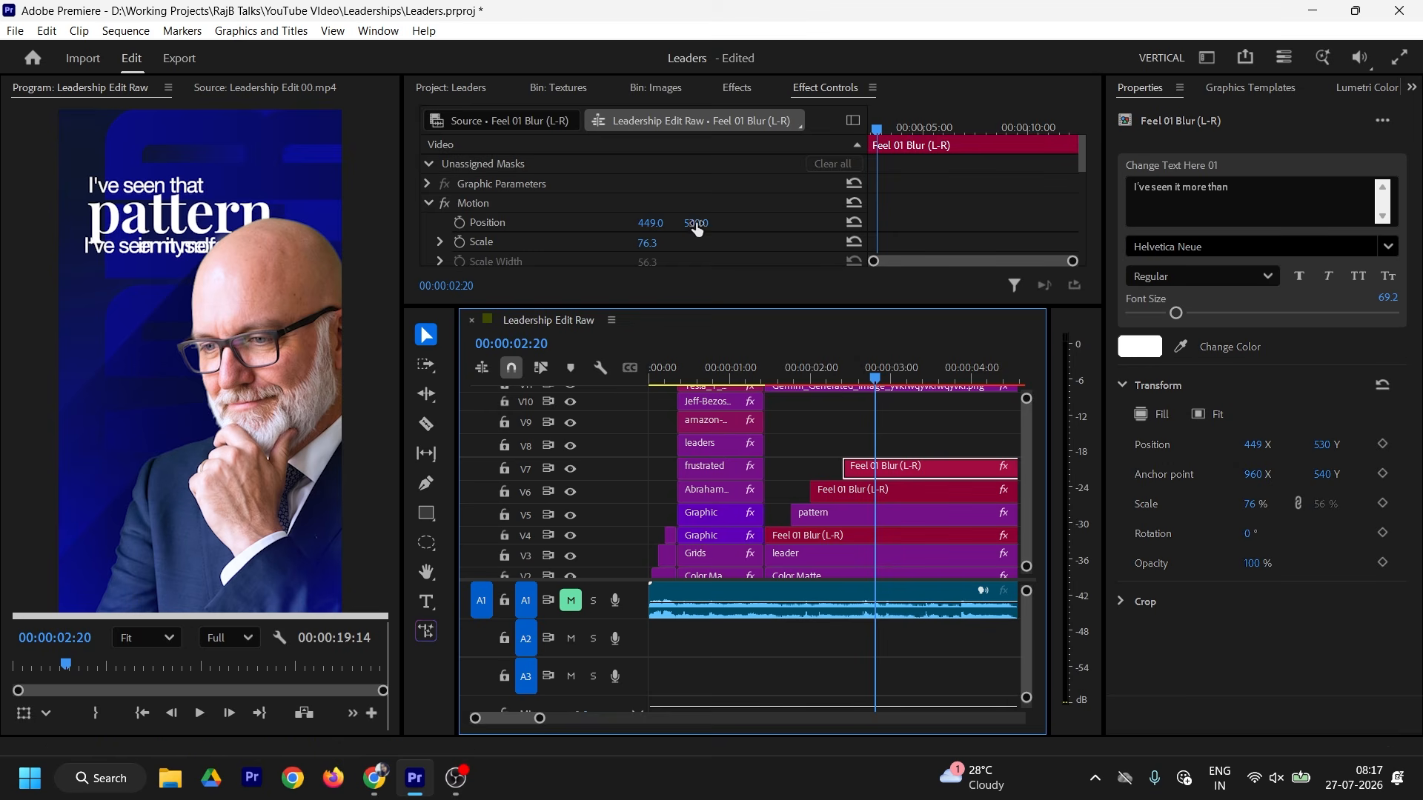
Step: Add a ruler guide, then scale the V7 caption to about 49% and move it lower
drag(696, 227, 702, 228)
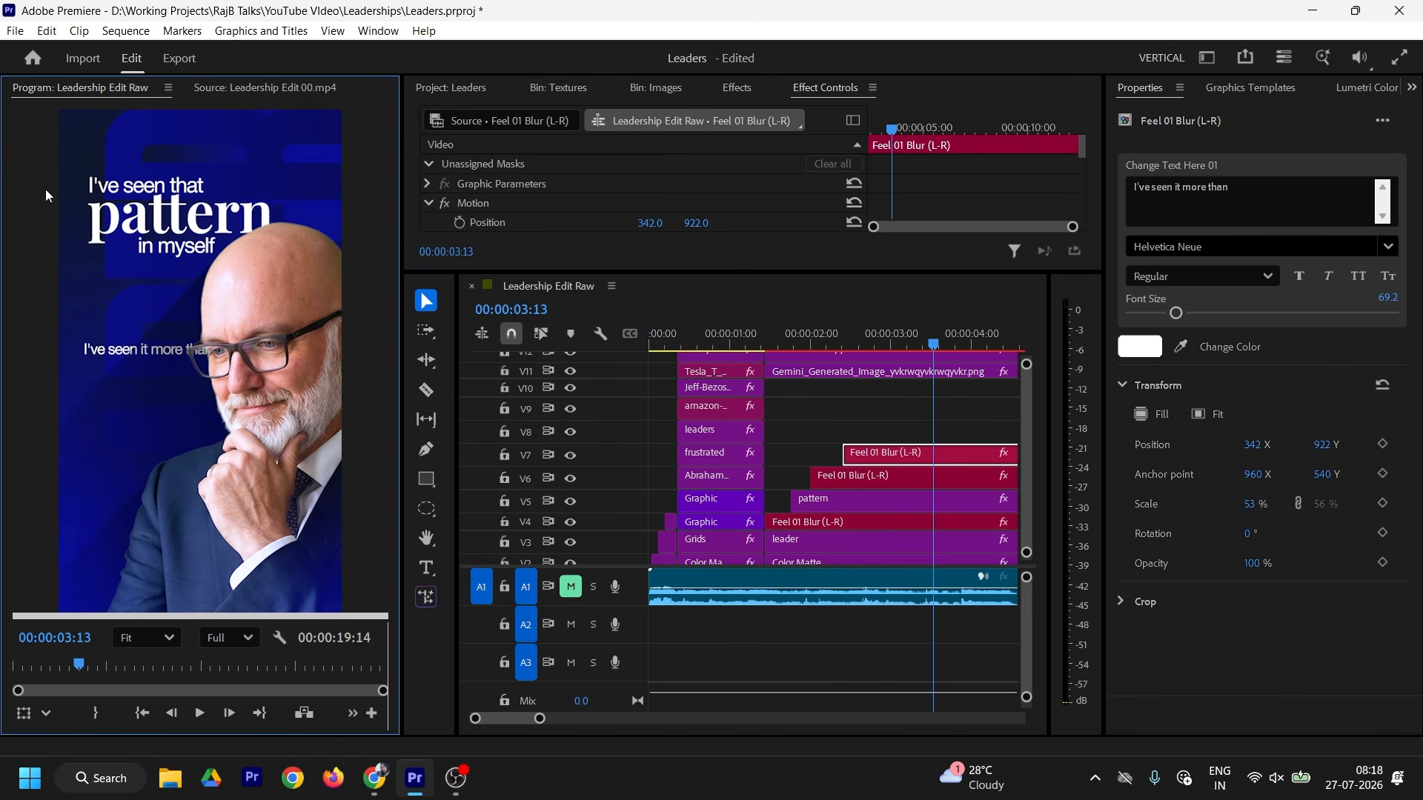
key(ctrl+r)
drag(15, 214, 87, 302)
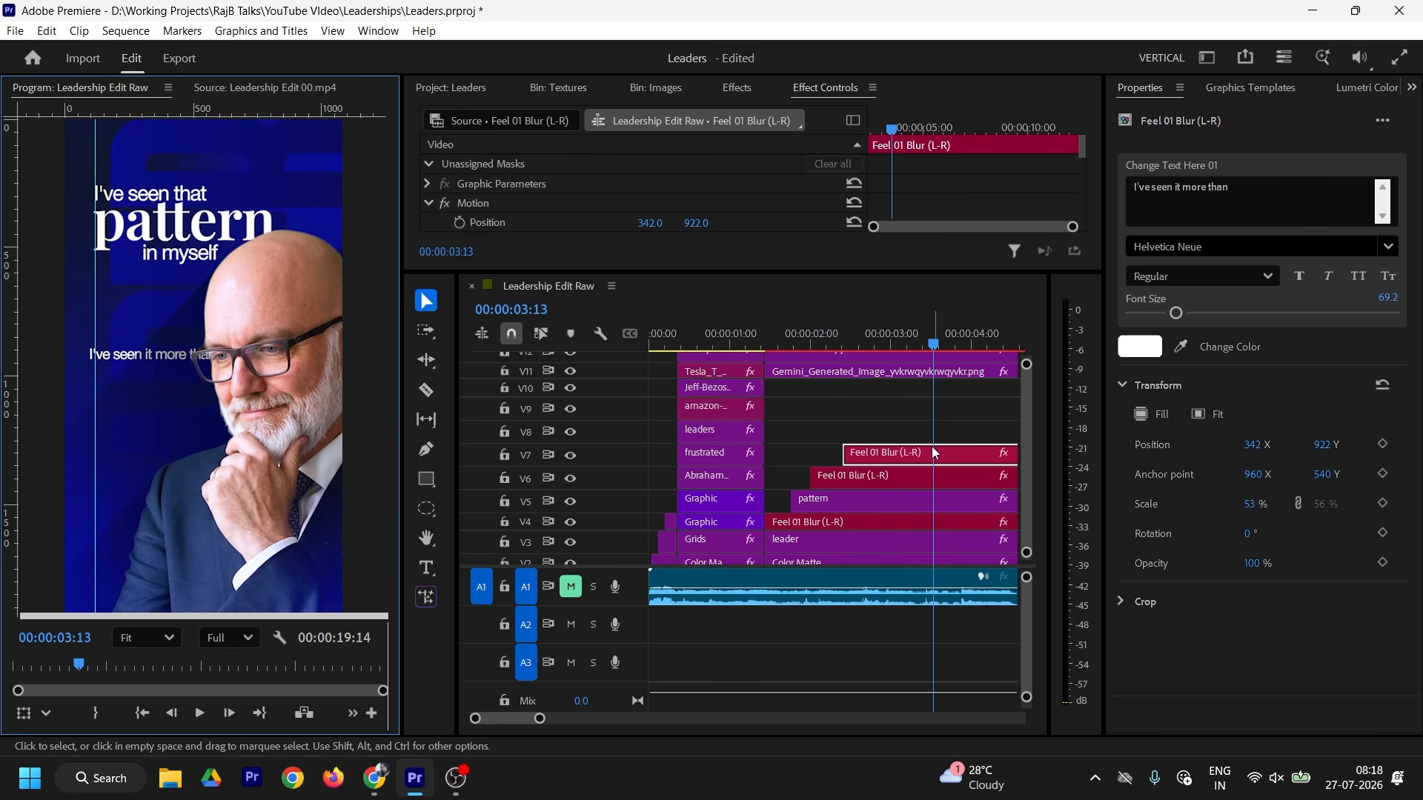
click(906, 455)
scroll(648, 187, down, 1)
drag(648, 187, 607, 188)
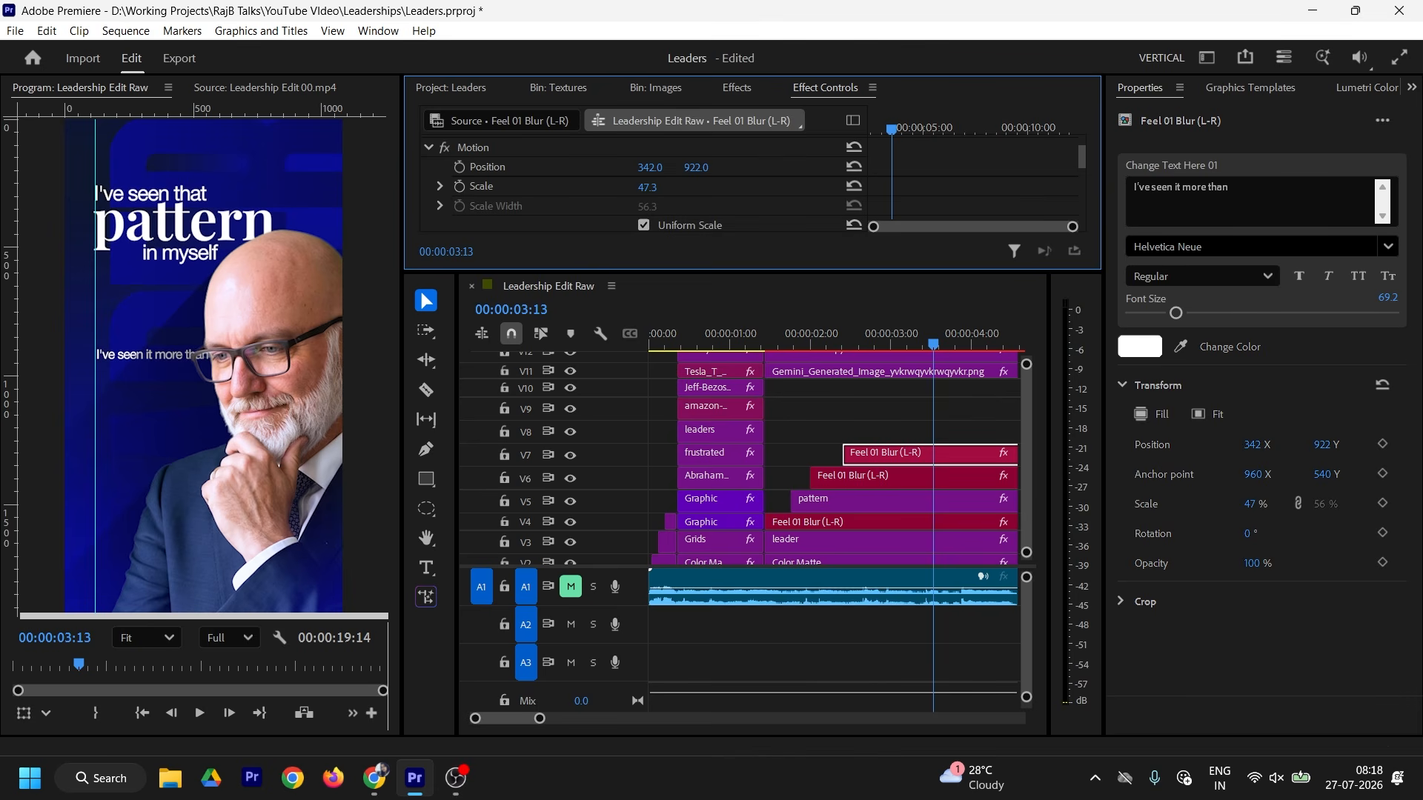
drag(695, 171, 732, 171)
mouse_move(648, 187)
mouse_down()
mouse_move(662, 187)
mouse_move(656, 168)
mouse_up()
click(265, 87)
click(106, 86)
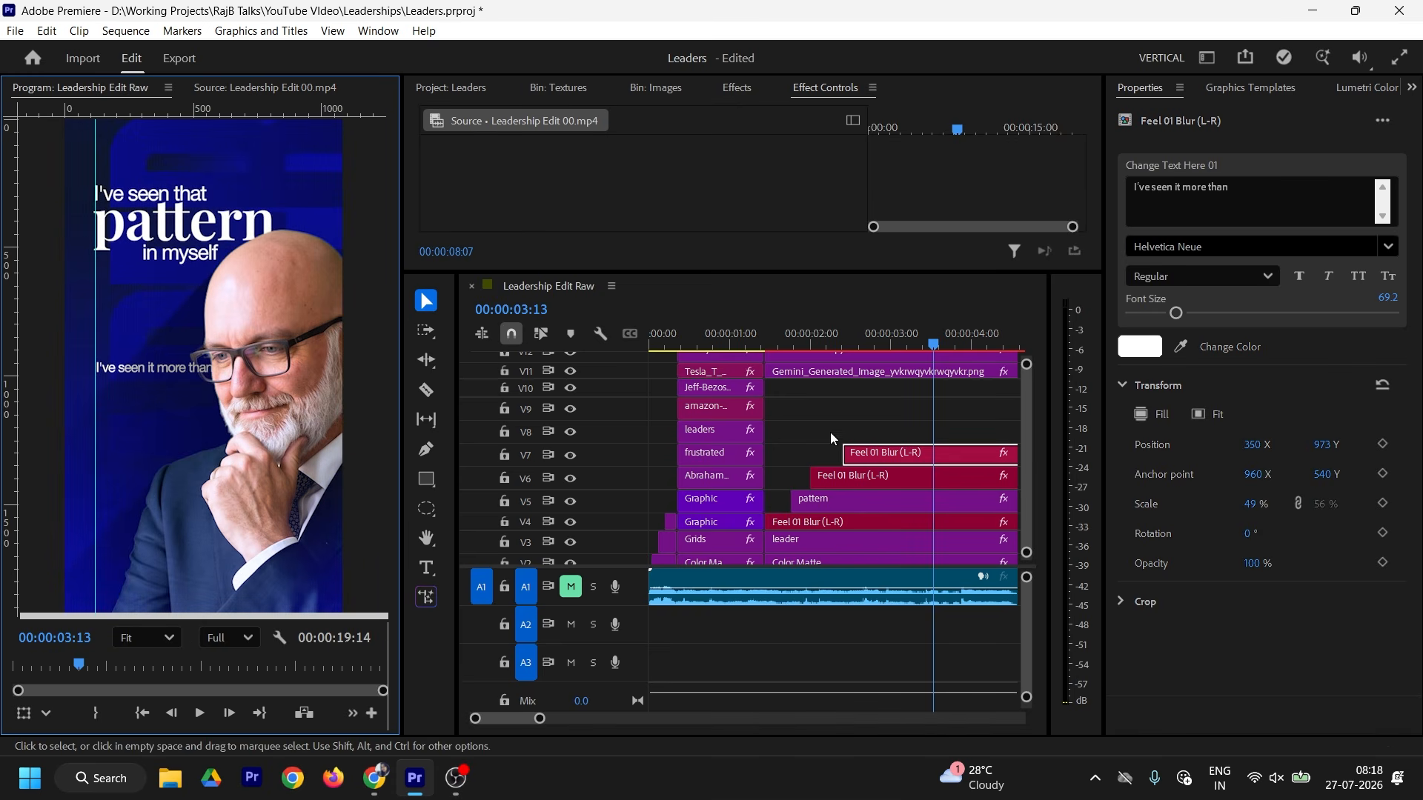
Step: Duplicate the pattern title onto V8, retype it 'once', and place it below the caption
click(830, 504)
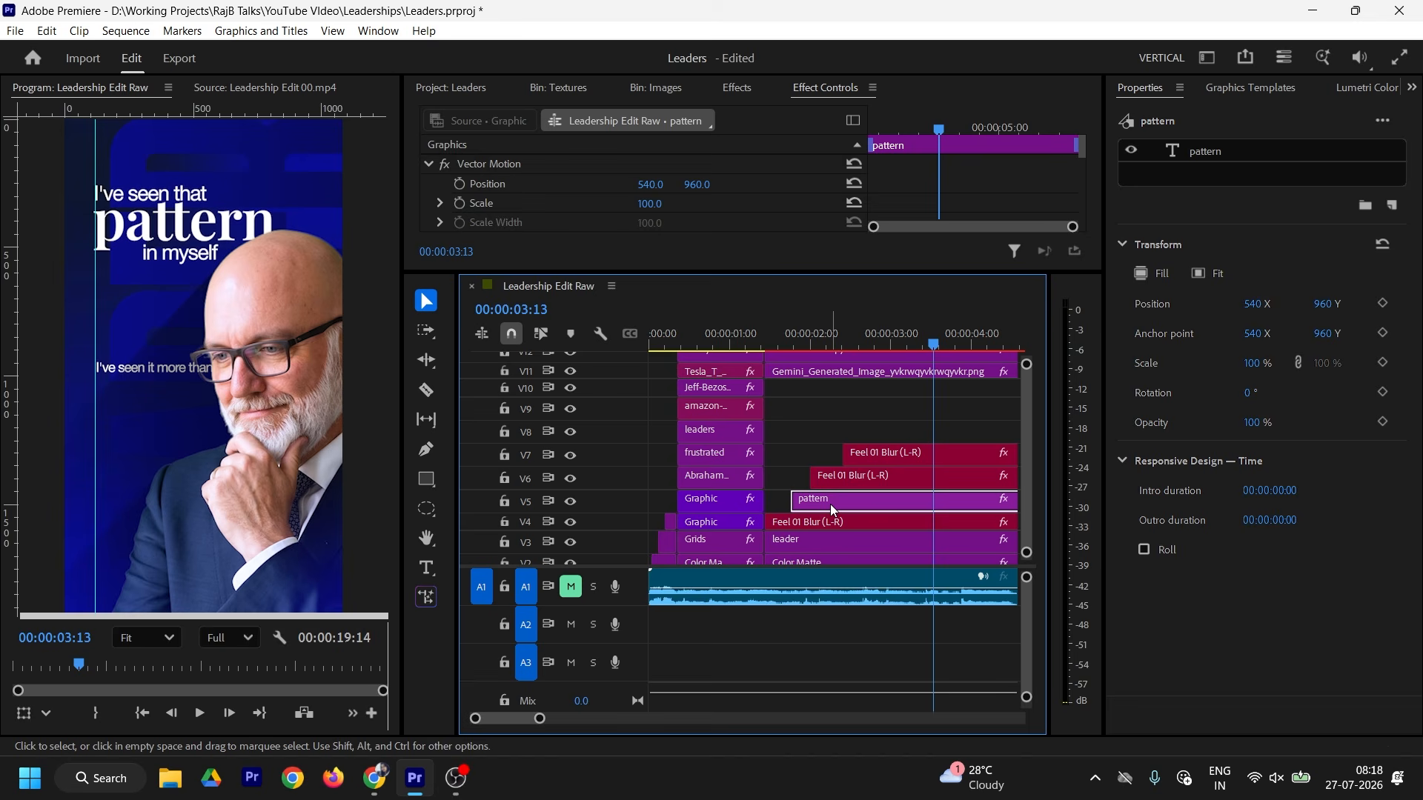
drag(831, 506, 894, 436)
click(878, 343)
double_click(1172, 152)
text(once)
click(426, 300)
drag(148, 226, 148, 396)
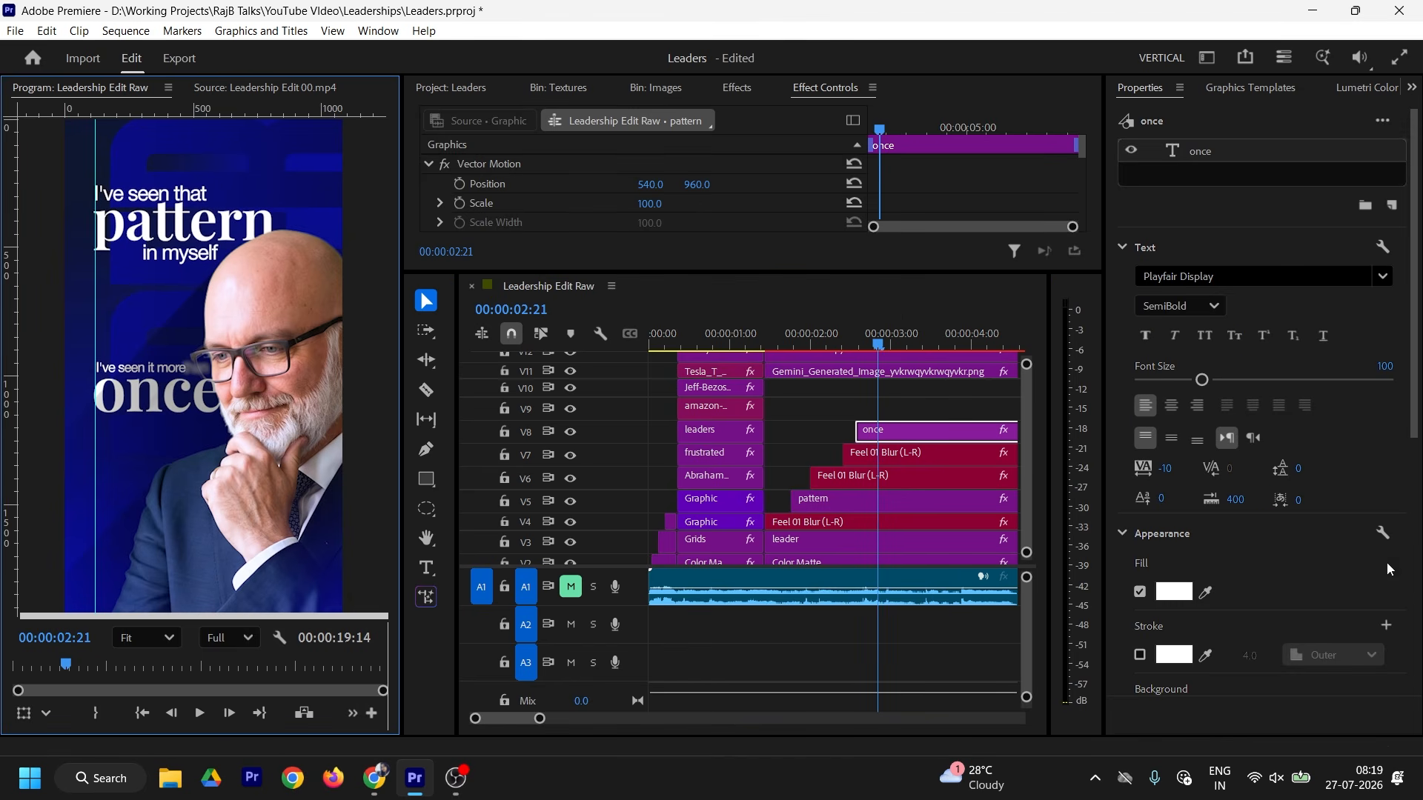
drag(1165, 469, 1176, 468)
click(236, 247)
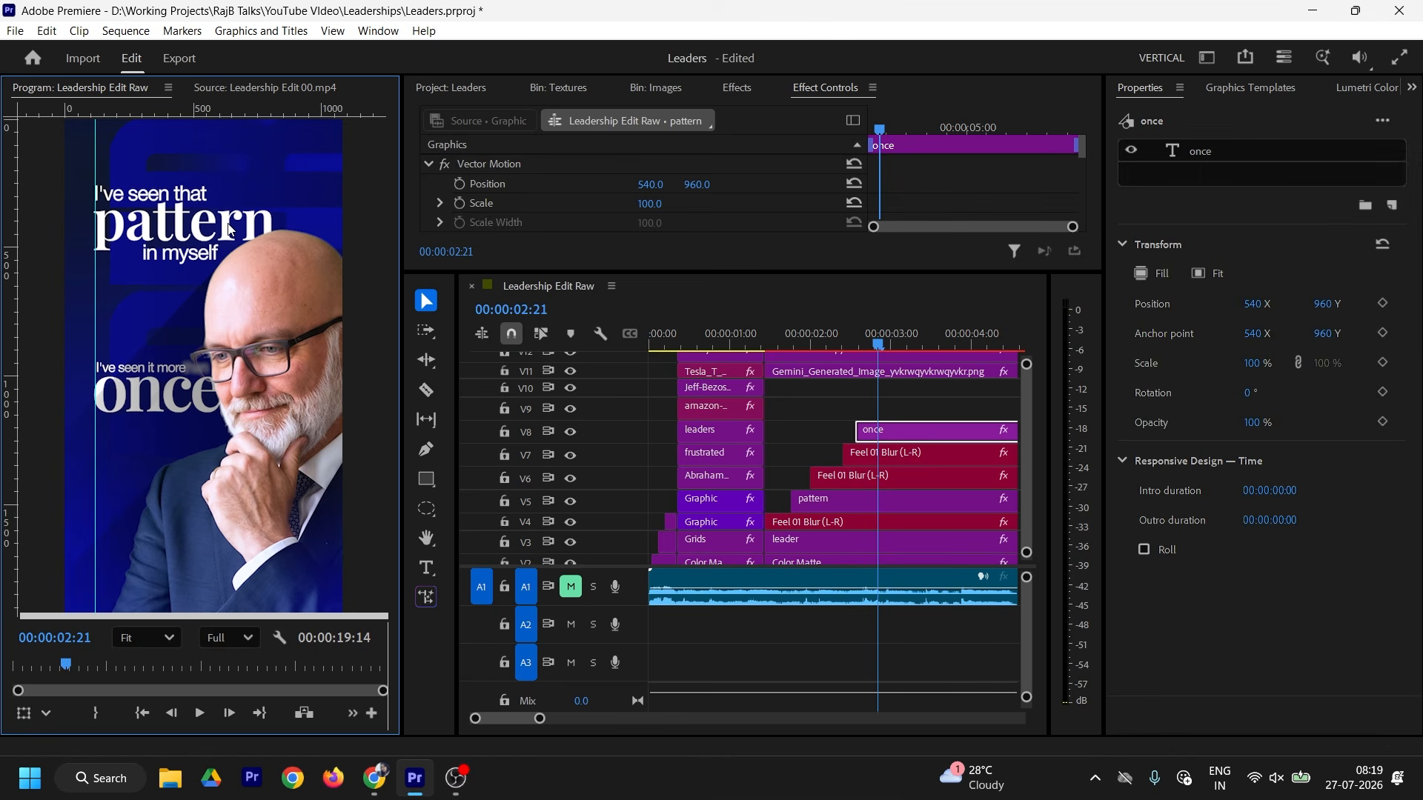
click(1204, 152)
click(843, 502)
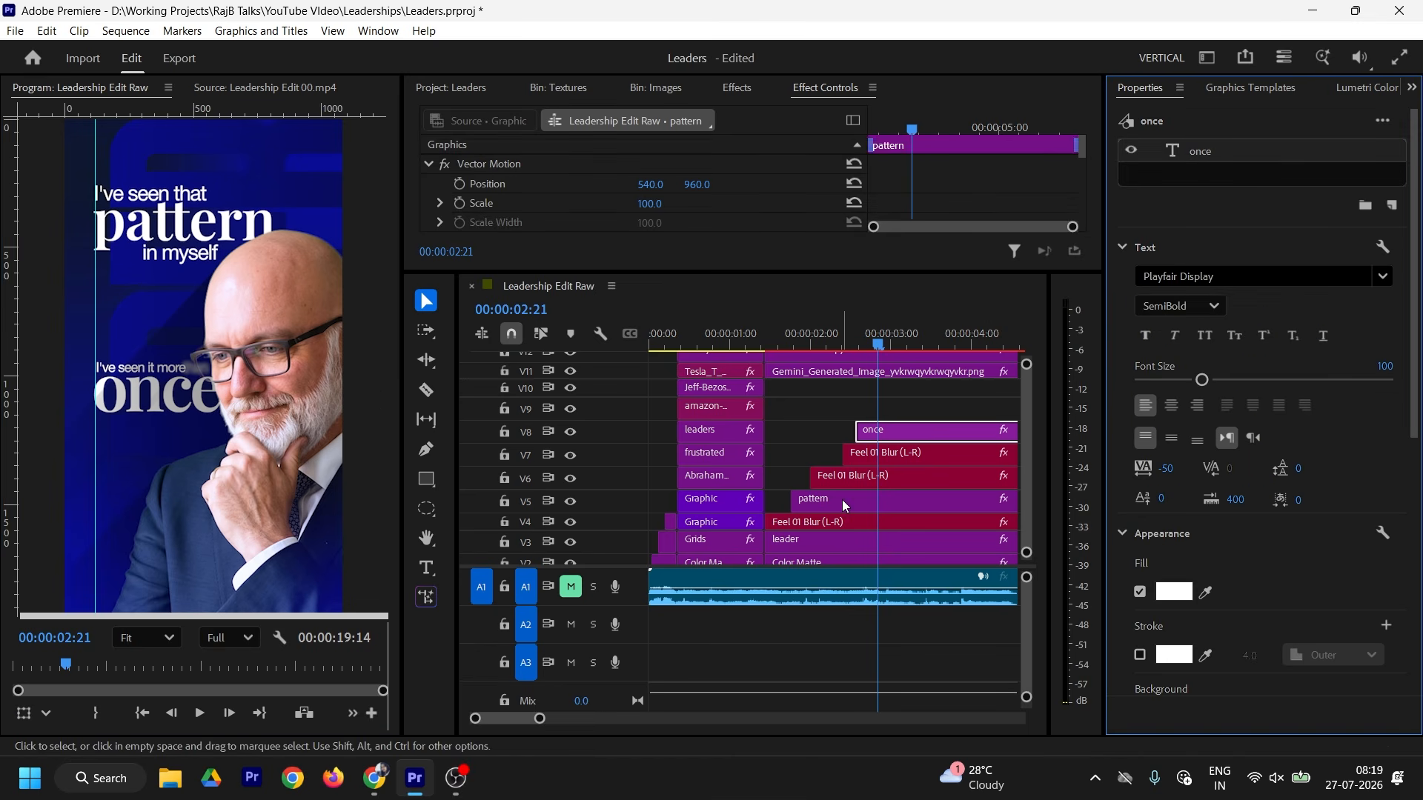
Step: Tighten 'pattern' tracking to -50, then move the Gemini image to V9 and matte to V10
click(1204, 159)
click(1176, 465)
text(-50)
key(Return)
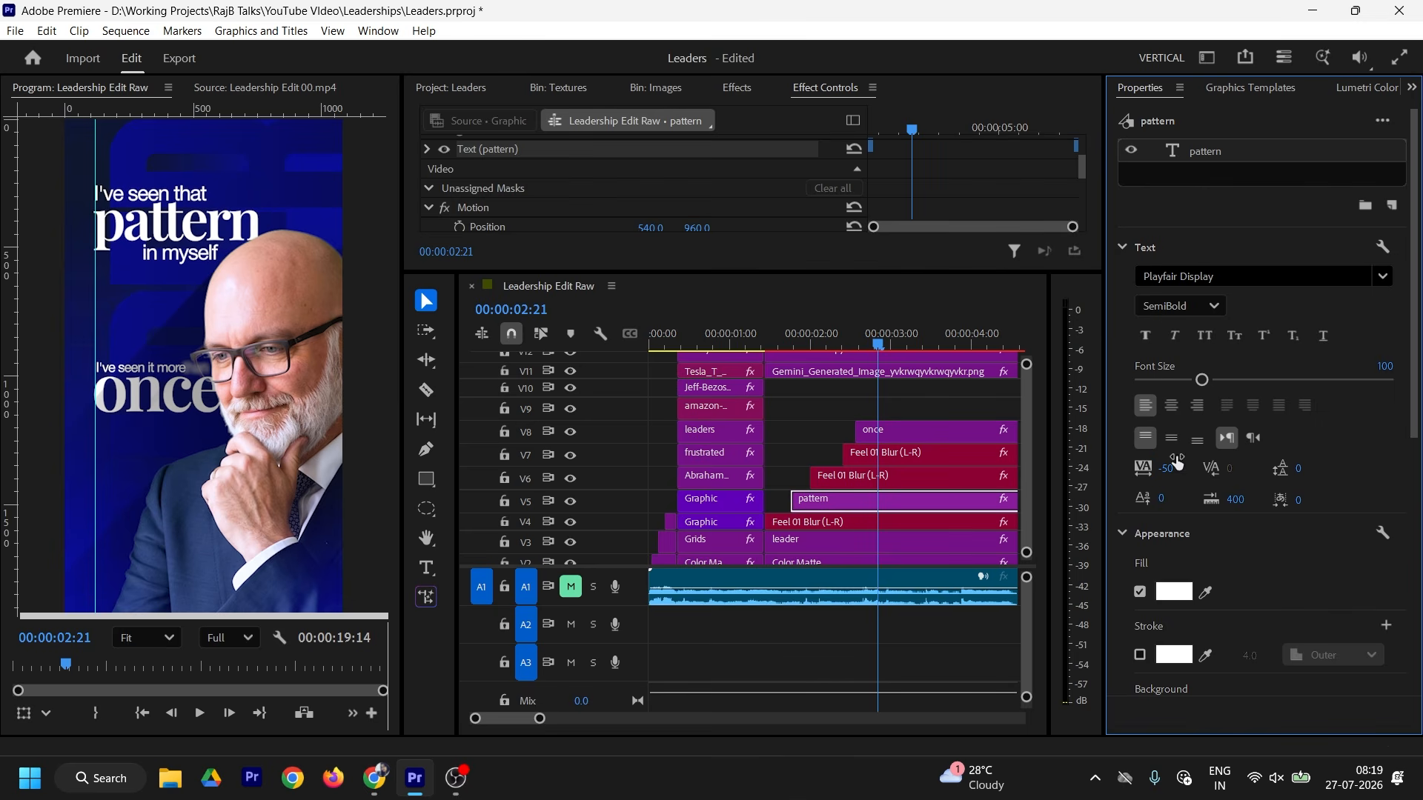
click(326, 257)
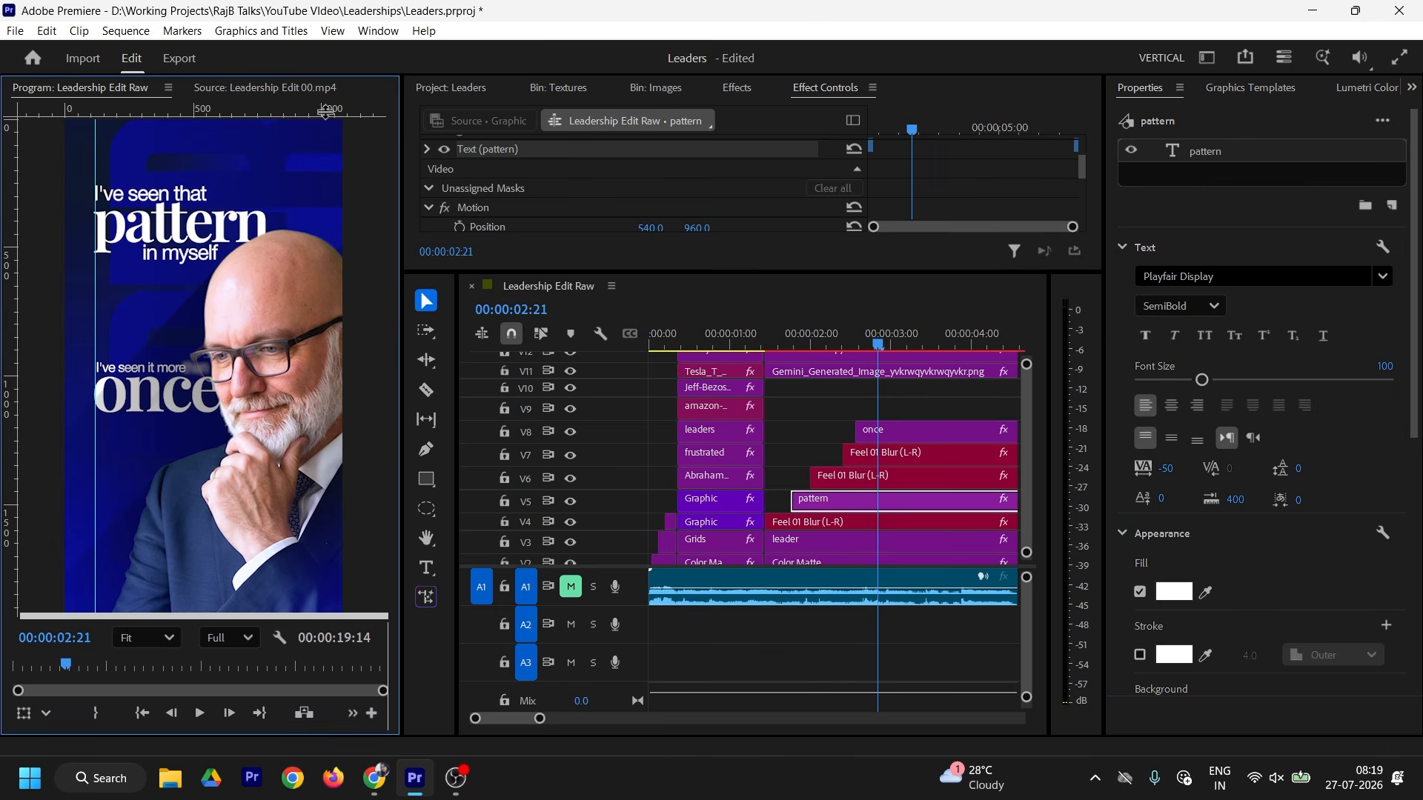
click(300, 97)
click(115, 91)
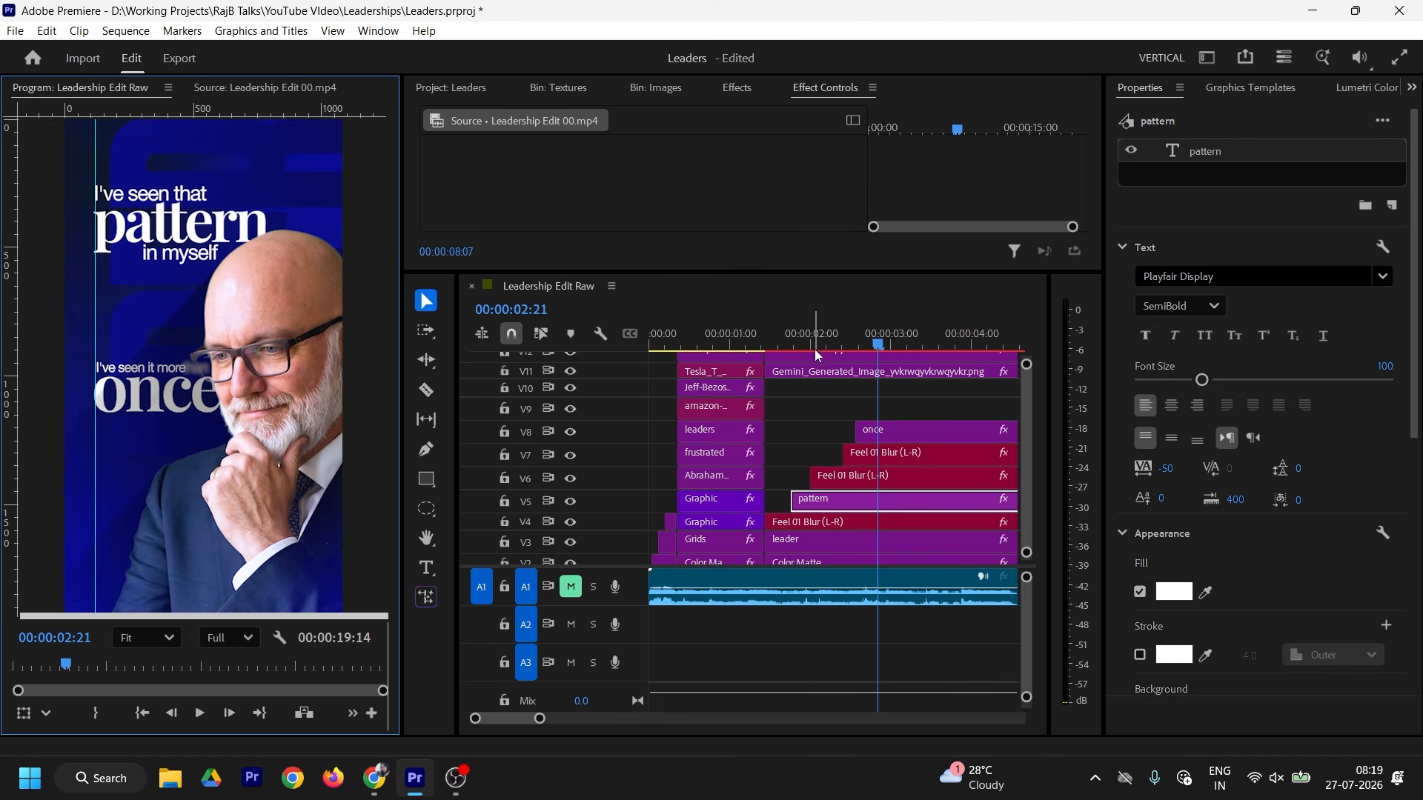
drag(824, 372, 830, 406)
drag(835, 358, 840, 389)
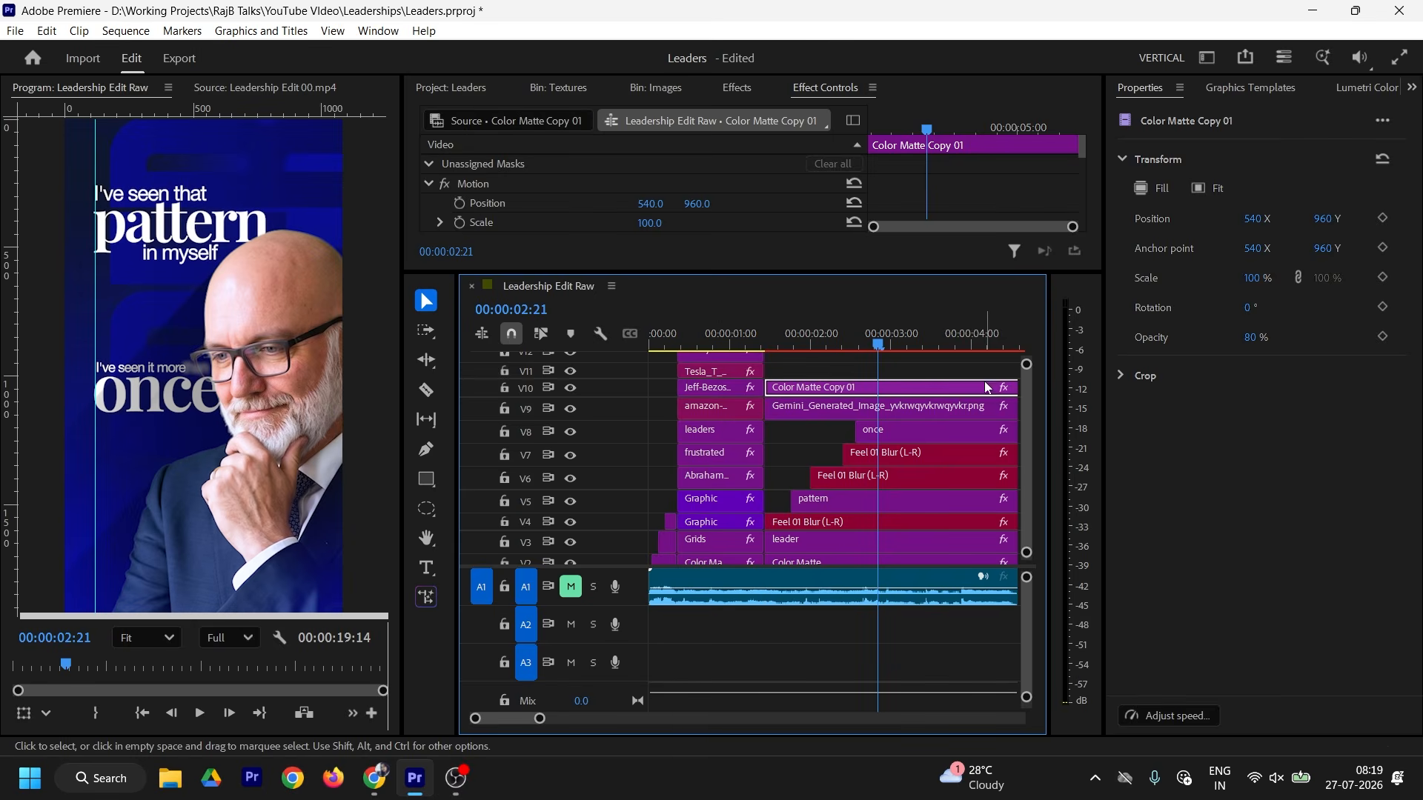
Step: Duplicate the caption upward, retype it 'than others', enlarge it and place it under 'once'
click(880, 454)
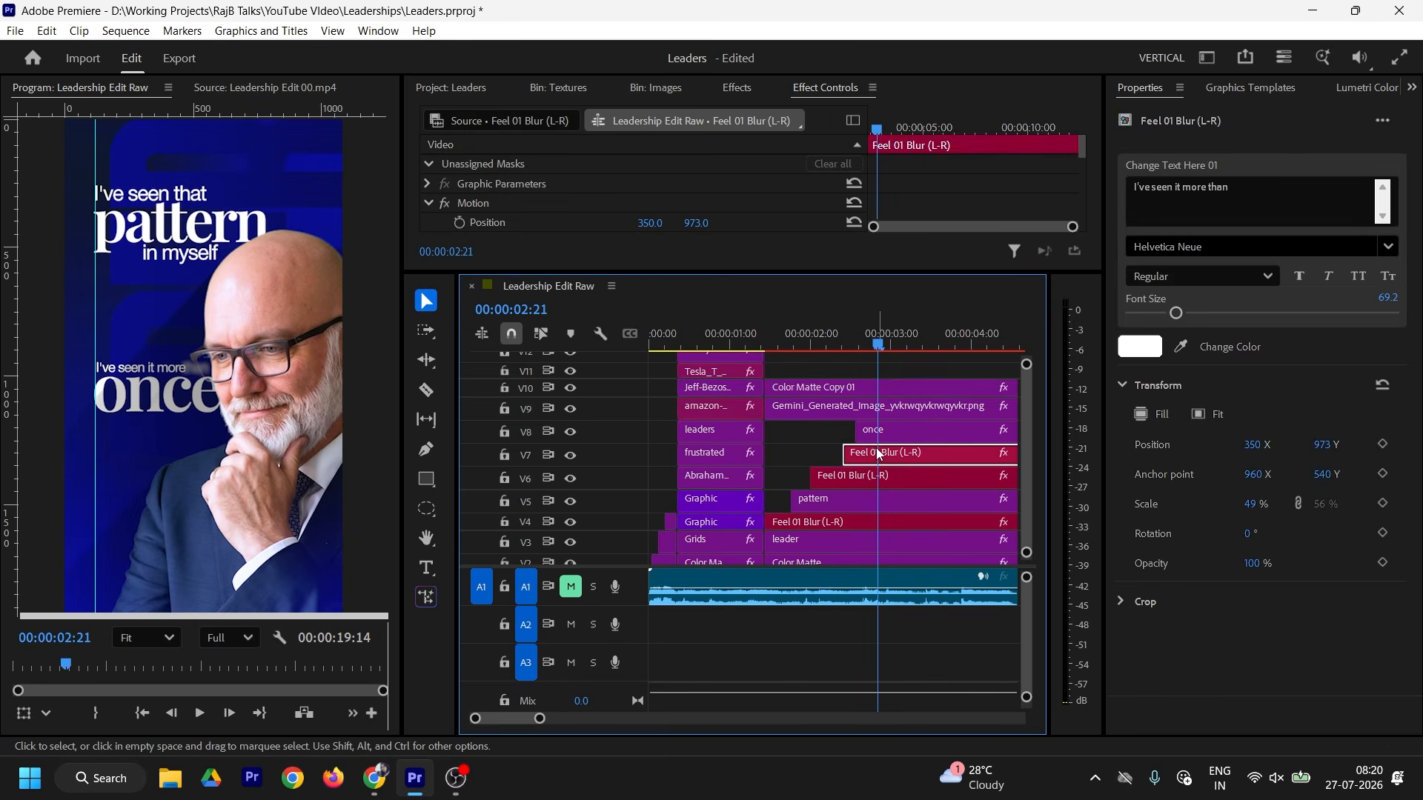
drag(879, 454, 906, 372)
double_click(1242, 193)
text(than others)
click(936, 335)
drag(698, 222, 909, 207)
drag(1172, 312, 1194, 312)
drag(650, 222, 692, 222)
drag(650, 222, 636, 223)
Step: Show the reference clip in the Source monitor and give the preview panels more height
click(61, 152)
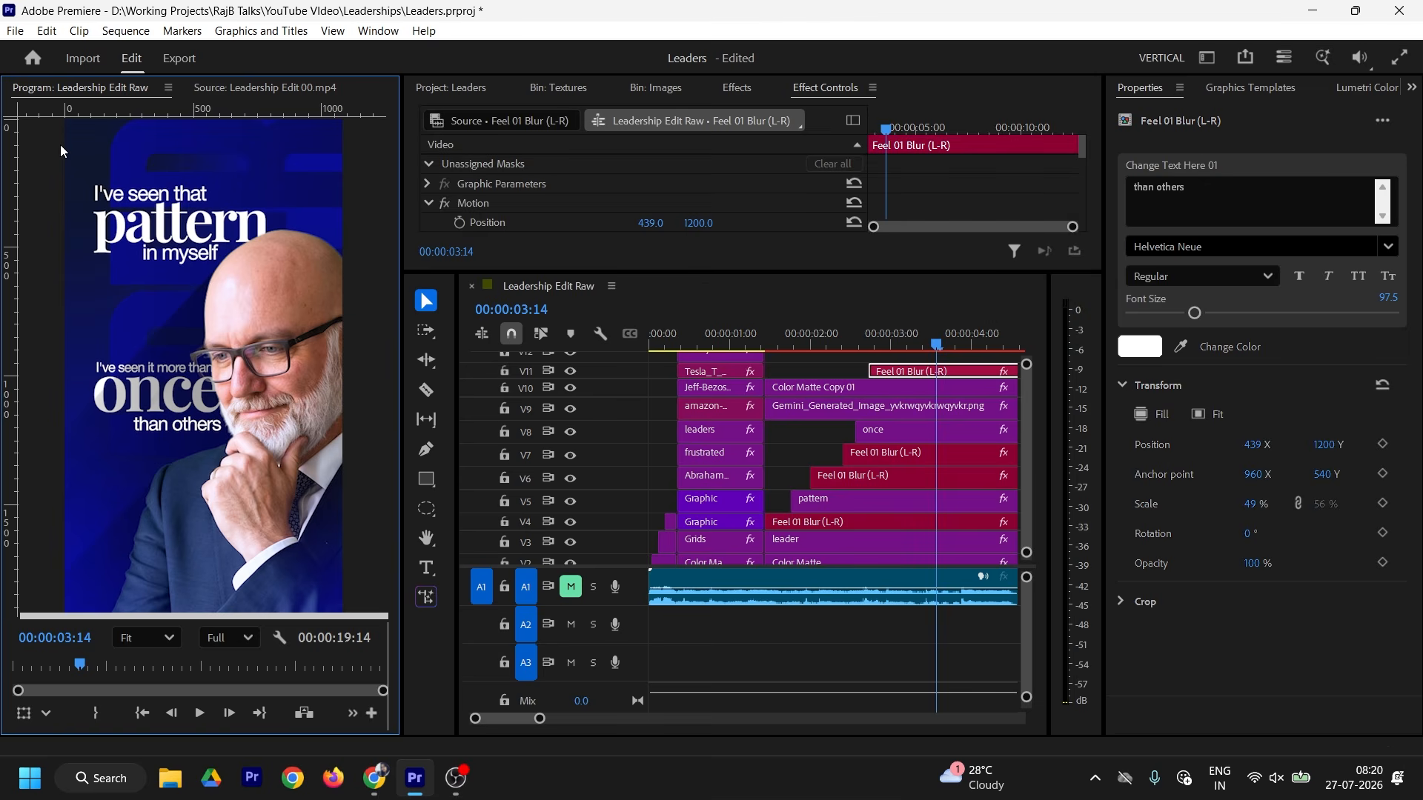
key(shift+2)
drag(912, 271, 911, 213)
click(819, 325)
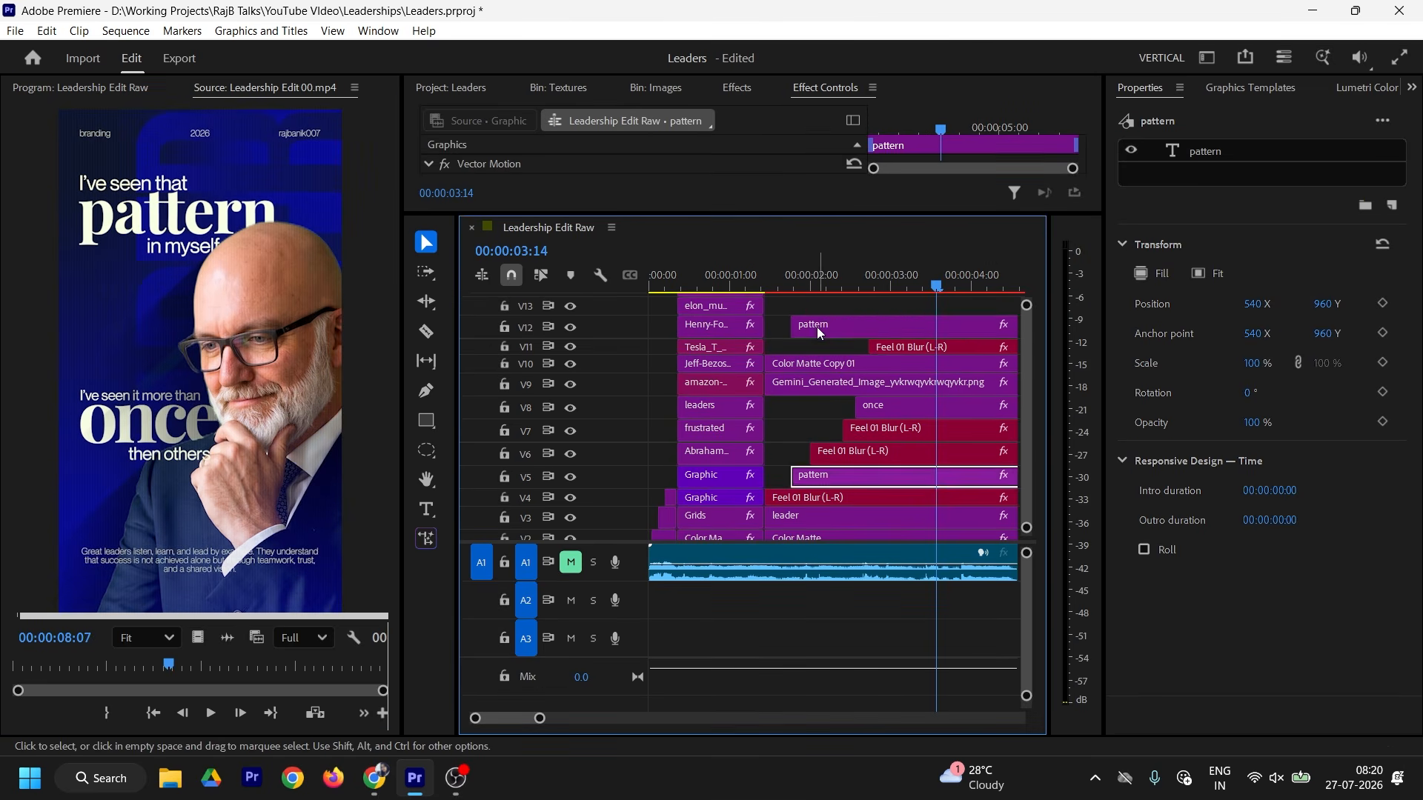
Step: Zoom into the reference poster's header labels, then set the preview zoom back to Fit
click(793, 283)
double_click(797, 326)
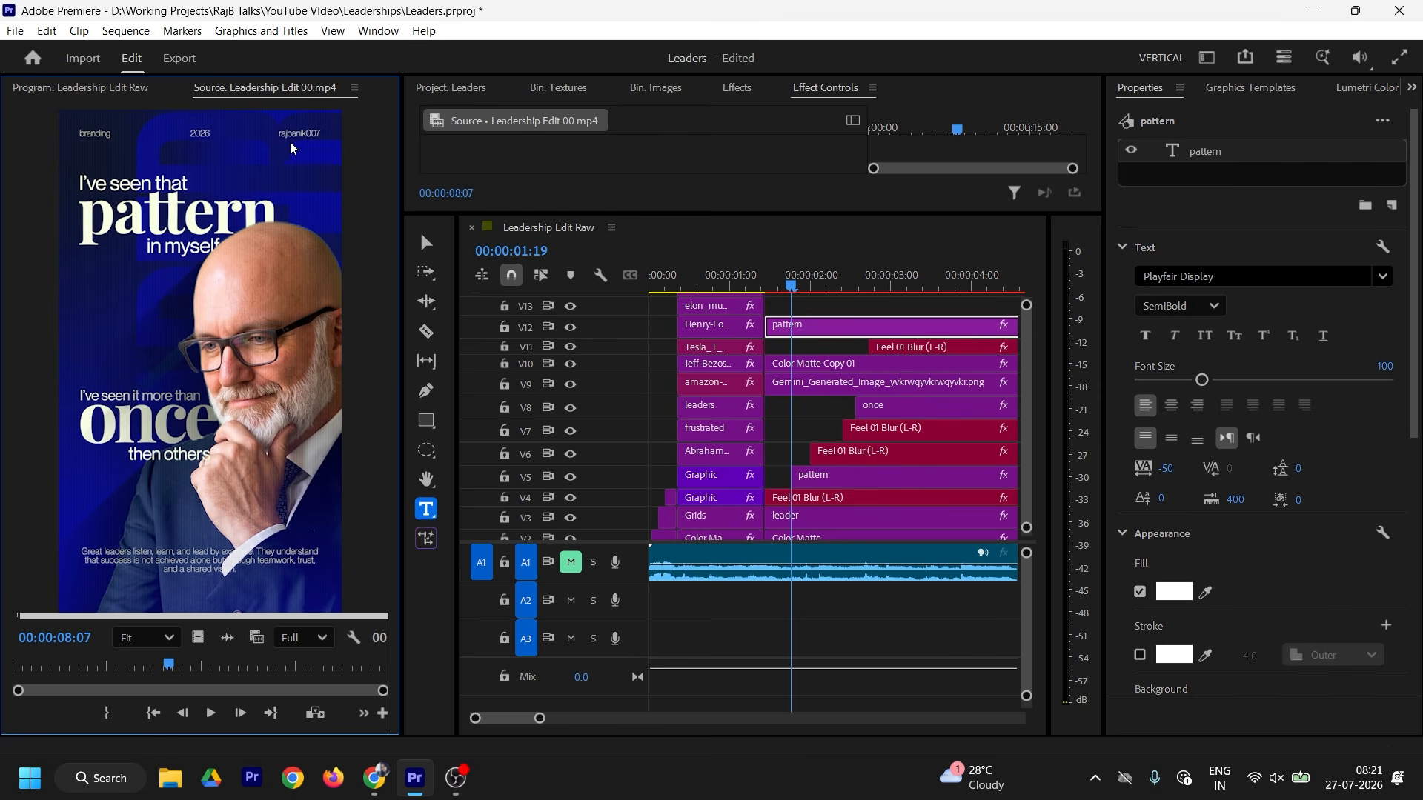
scroll(293, 148, up, 5)
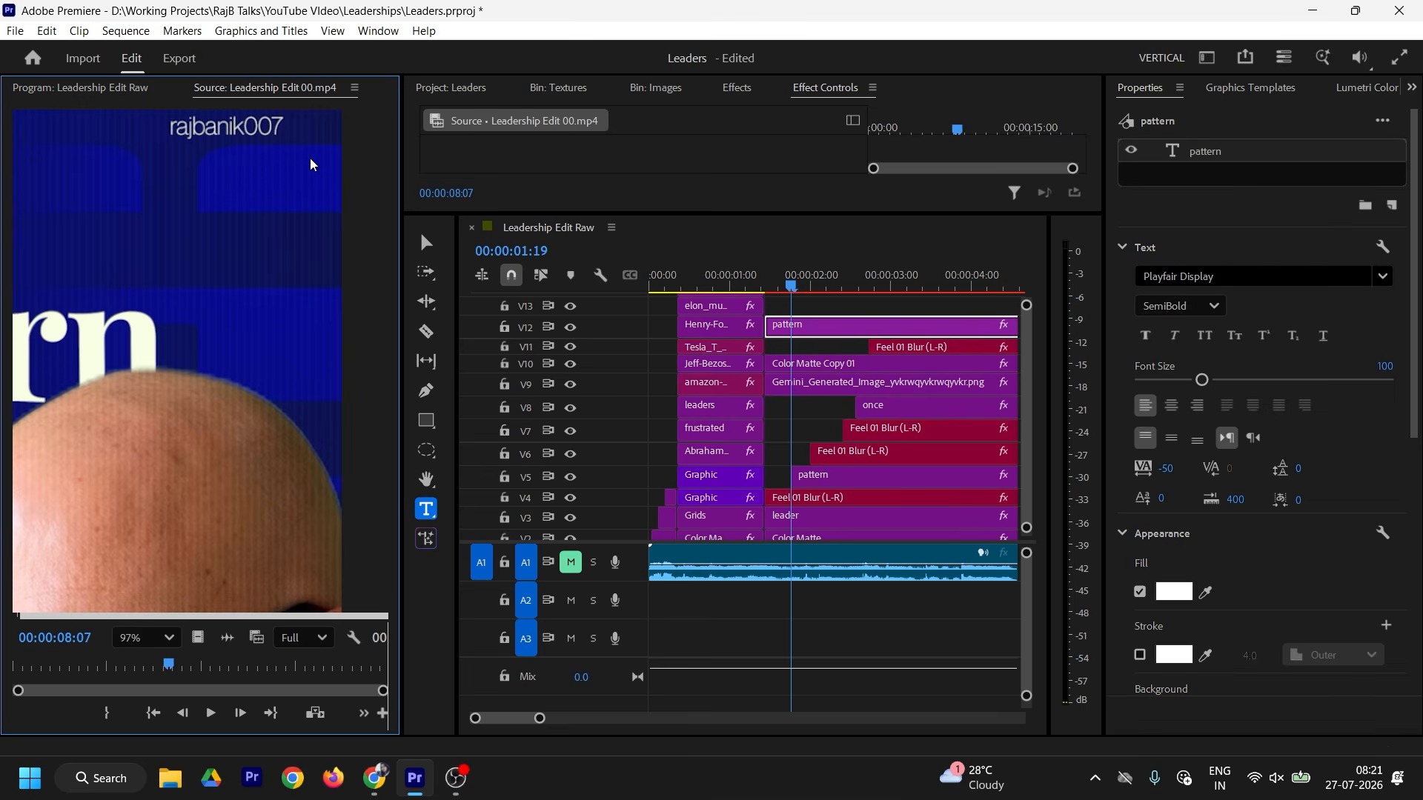
scroll(222, 227, down, 6)
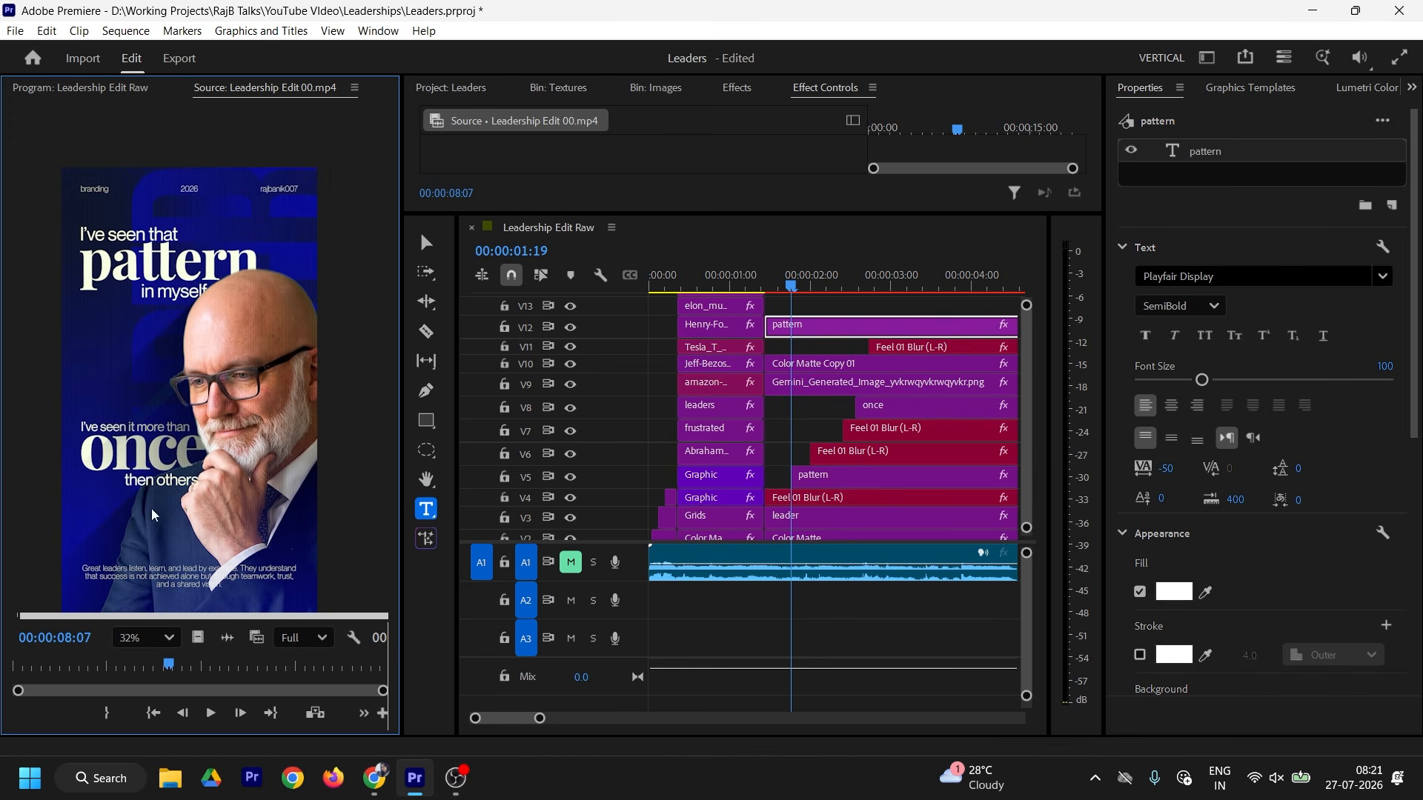
click(145, 638)
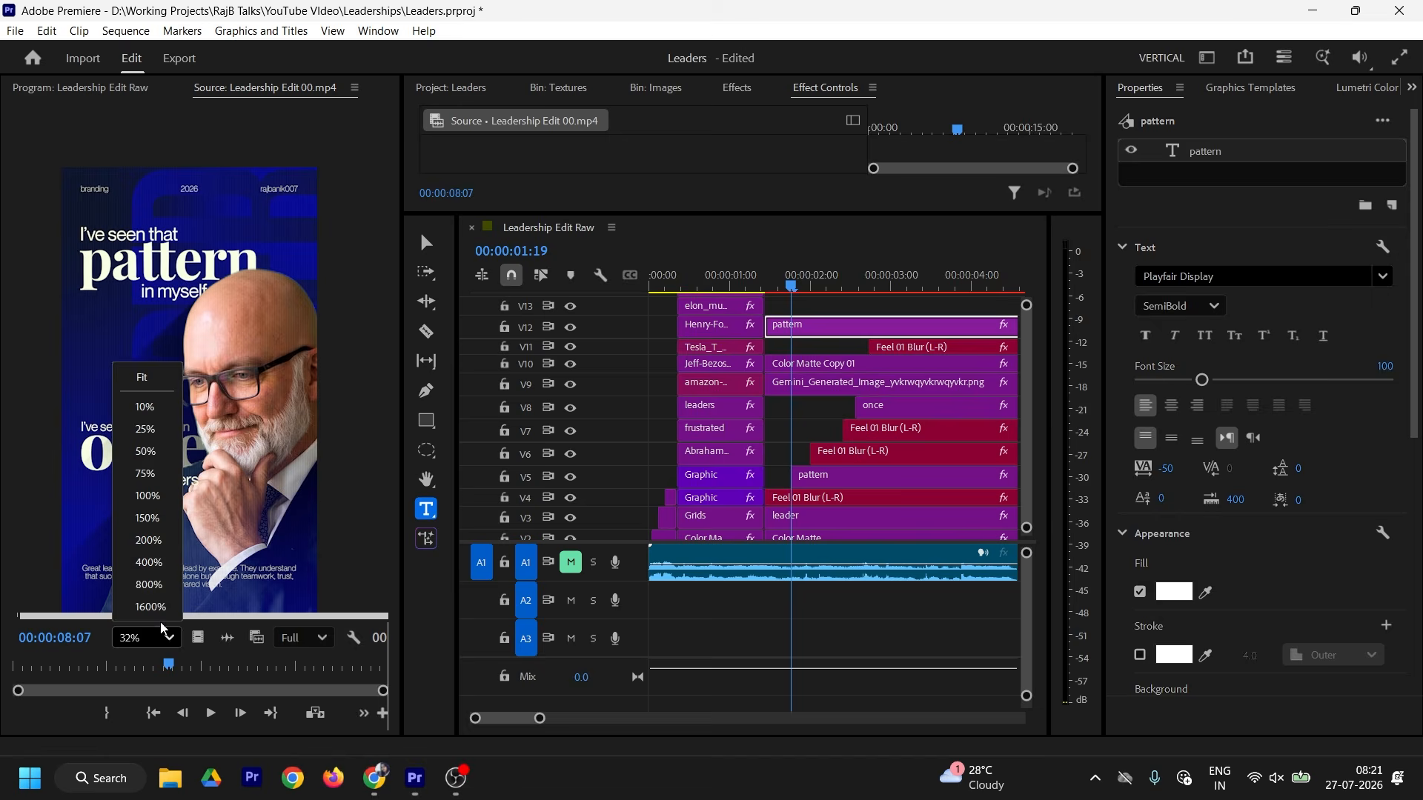
click(144, 374)
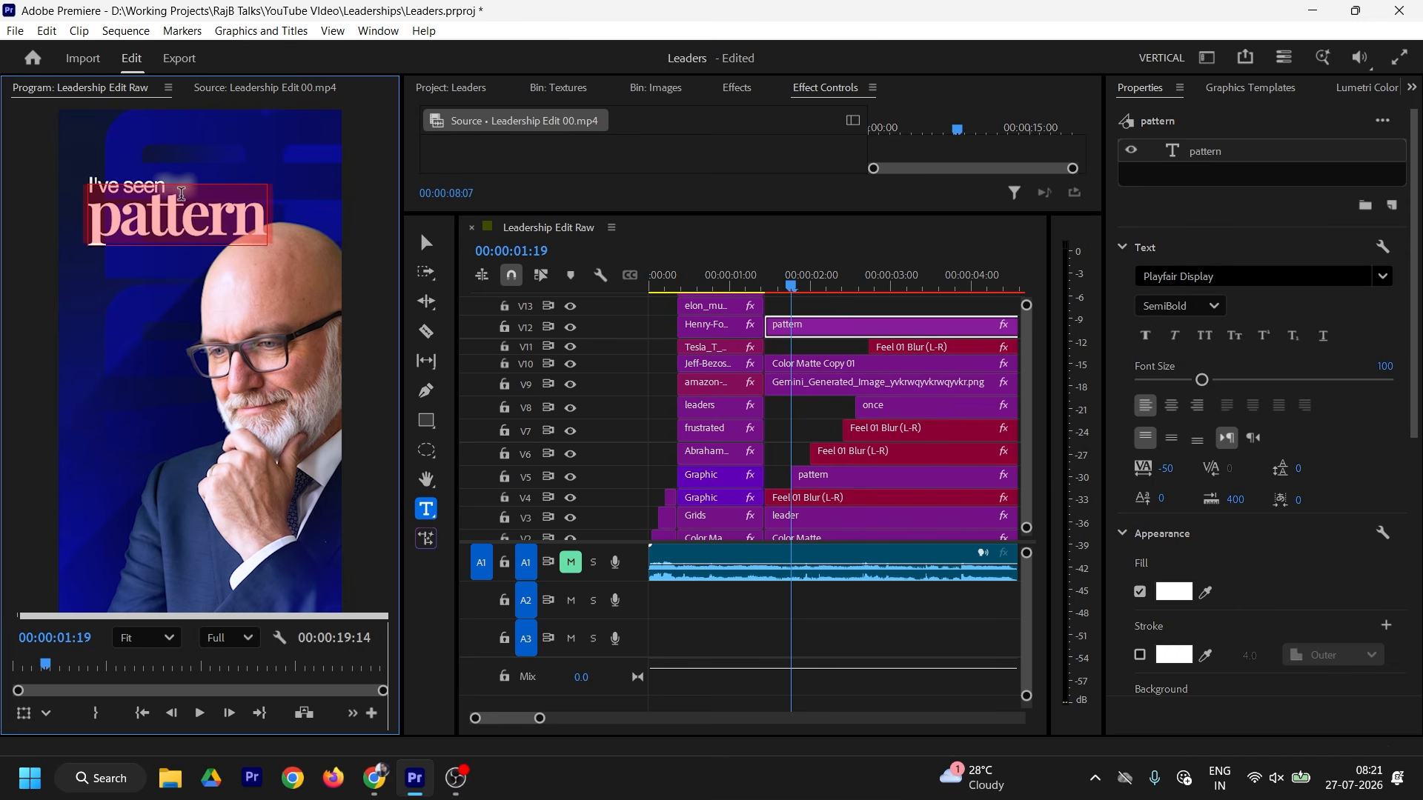
Step: Retype the label as 'branding' in Helvetica Neue Ultra Light, shrunk and placed top-left
text(branding)
click(426, 242)
click(1252, 276)
text(helvet)
scroll(1257, 566, down, 8)
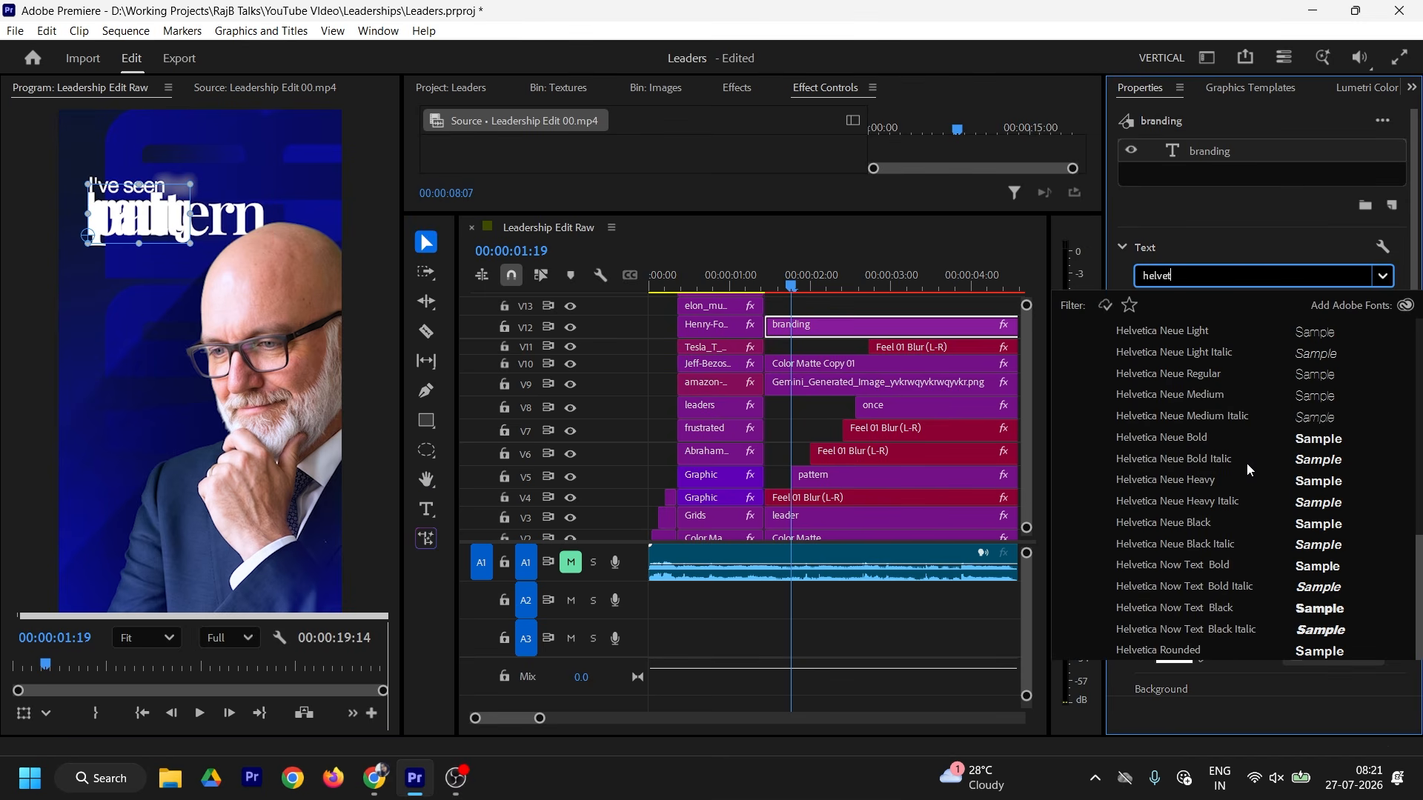
click(1162, 331)
drag(141, 221, 114, 137)
scroll(86, 130, up, 8)
click(1181, 306)
click(1181, 514)
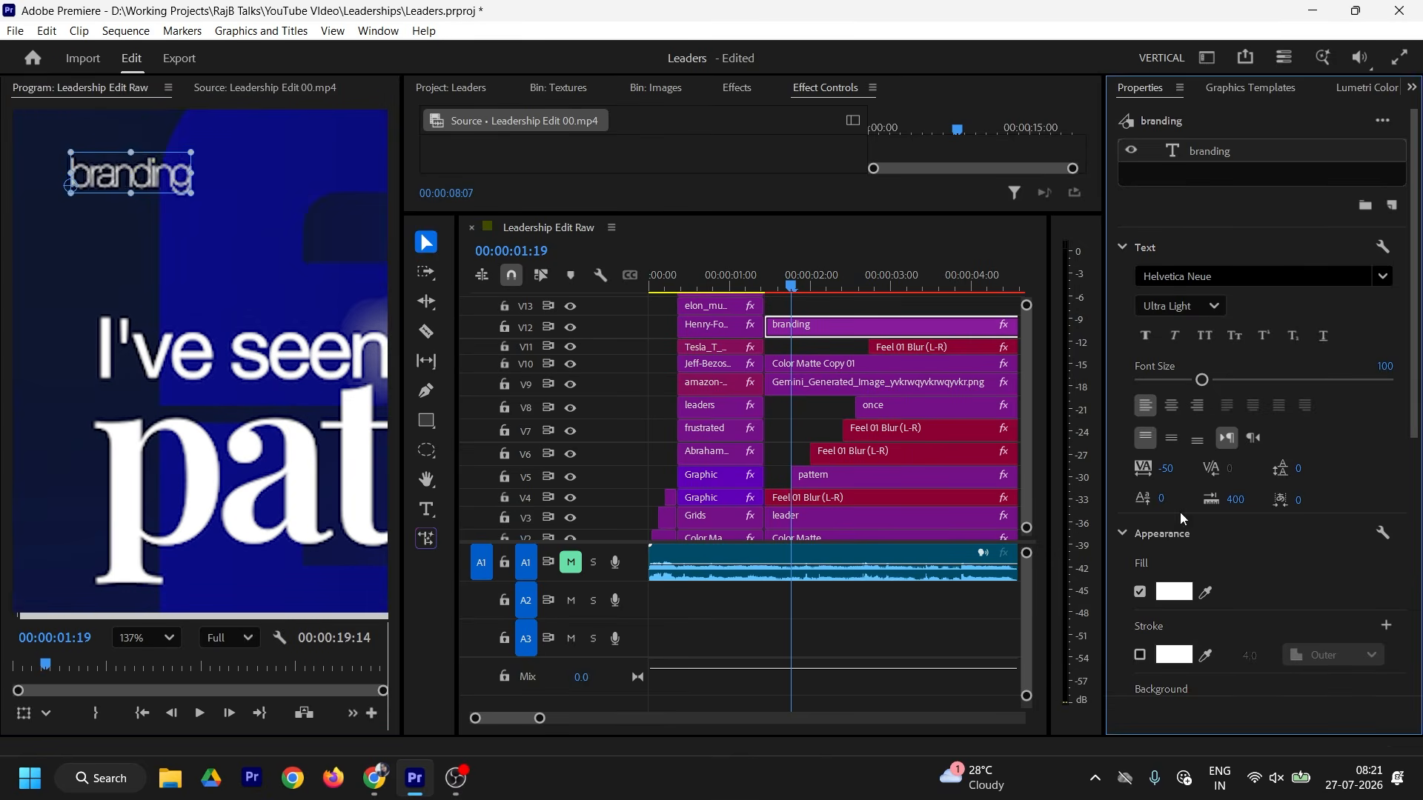
drag(156, 182, 187, 169)
Step: Add duplicate header labels reading '2026' at top centre and the social handle
alt+drag(890, 326, 889, 306)
double_click(170, 164)
text(2026)
drag(326, 337, 185, 356)
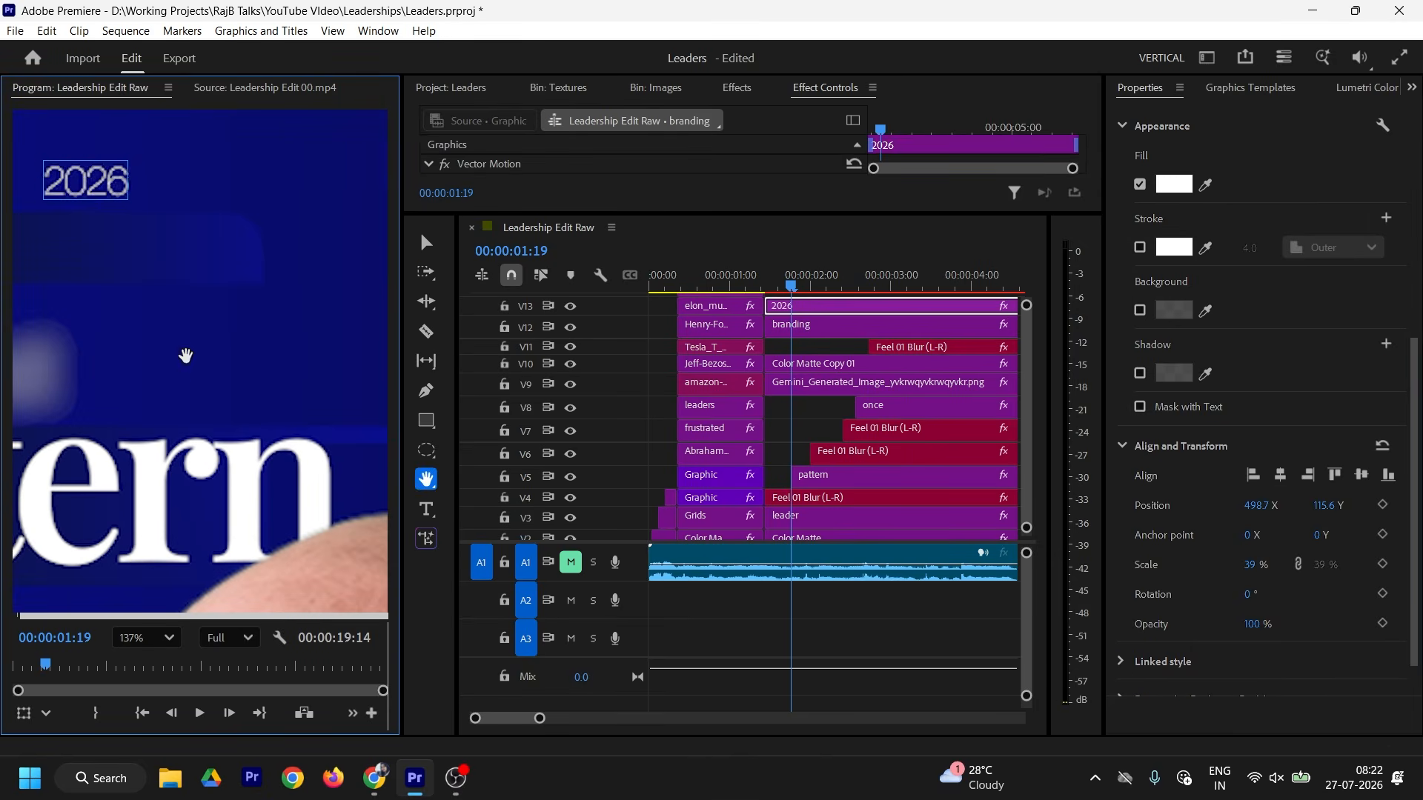
drag(748, 215, 749, 175)
alt+drag(889, 290, 889, 267)
click(426, 203)
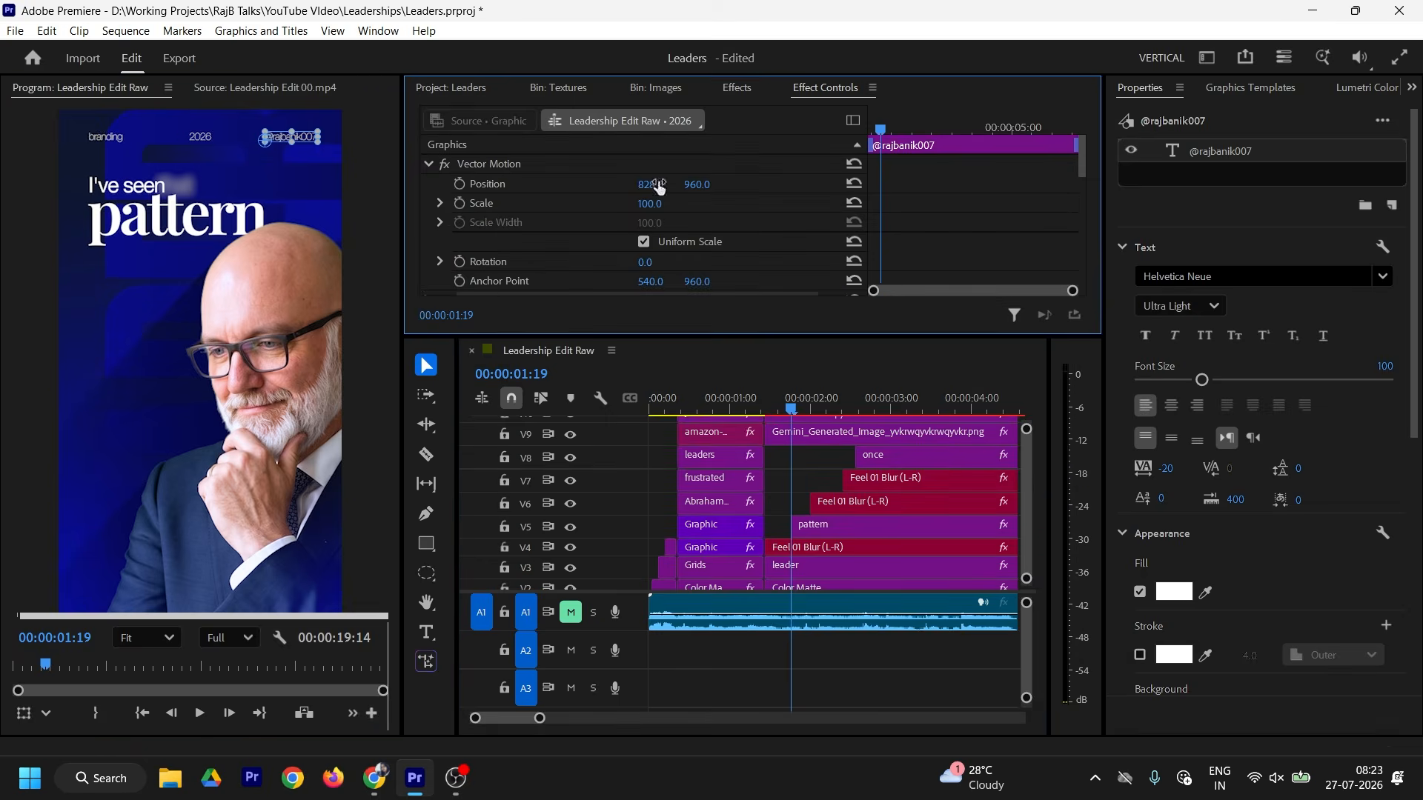
Step: Keyframe the 'pattern' title's Position to slide up from a lower start, with eased start
click(838, 502)
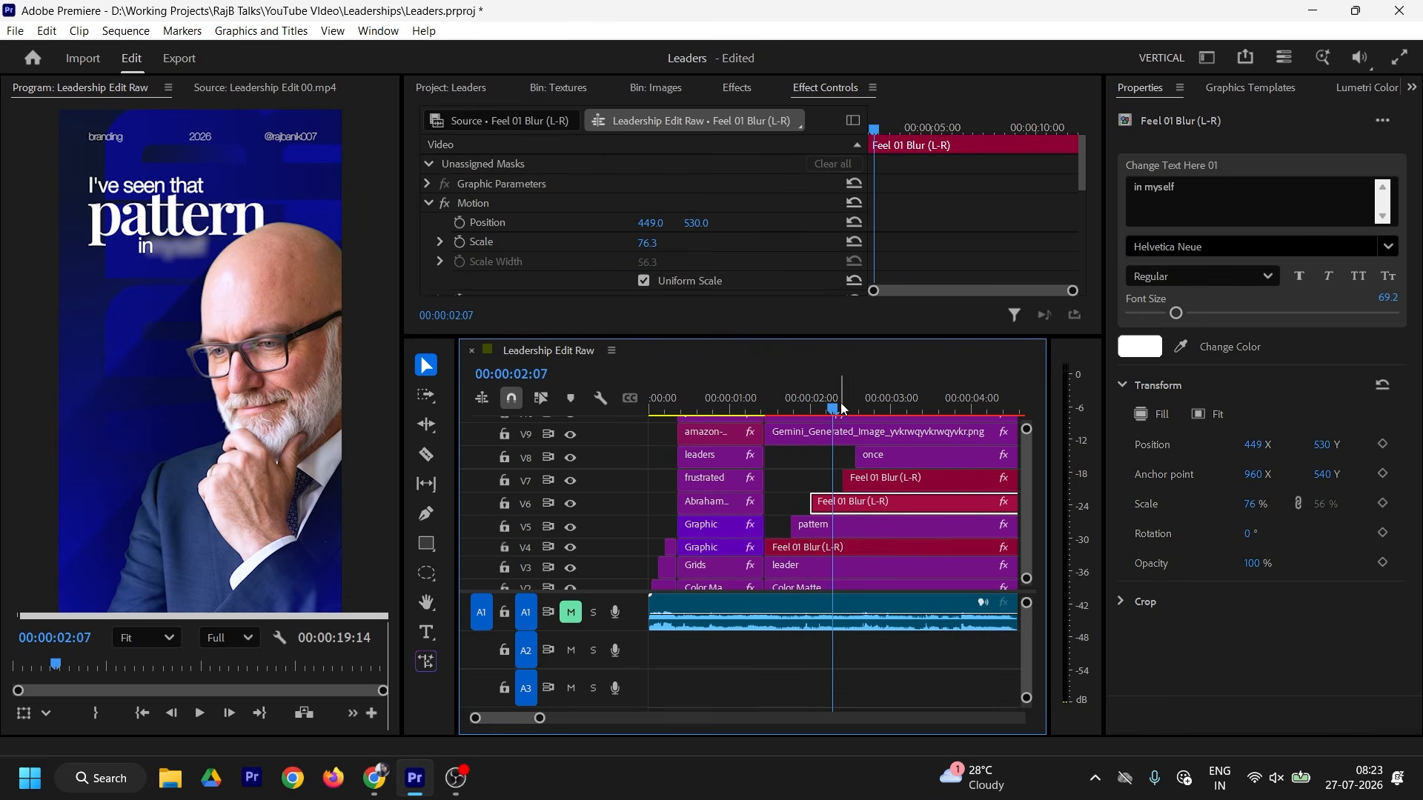
click(843, 522)
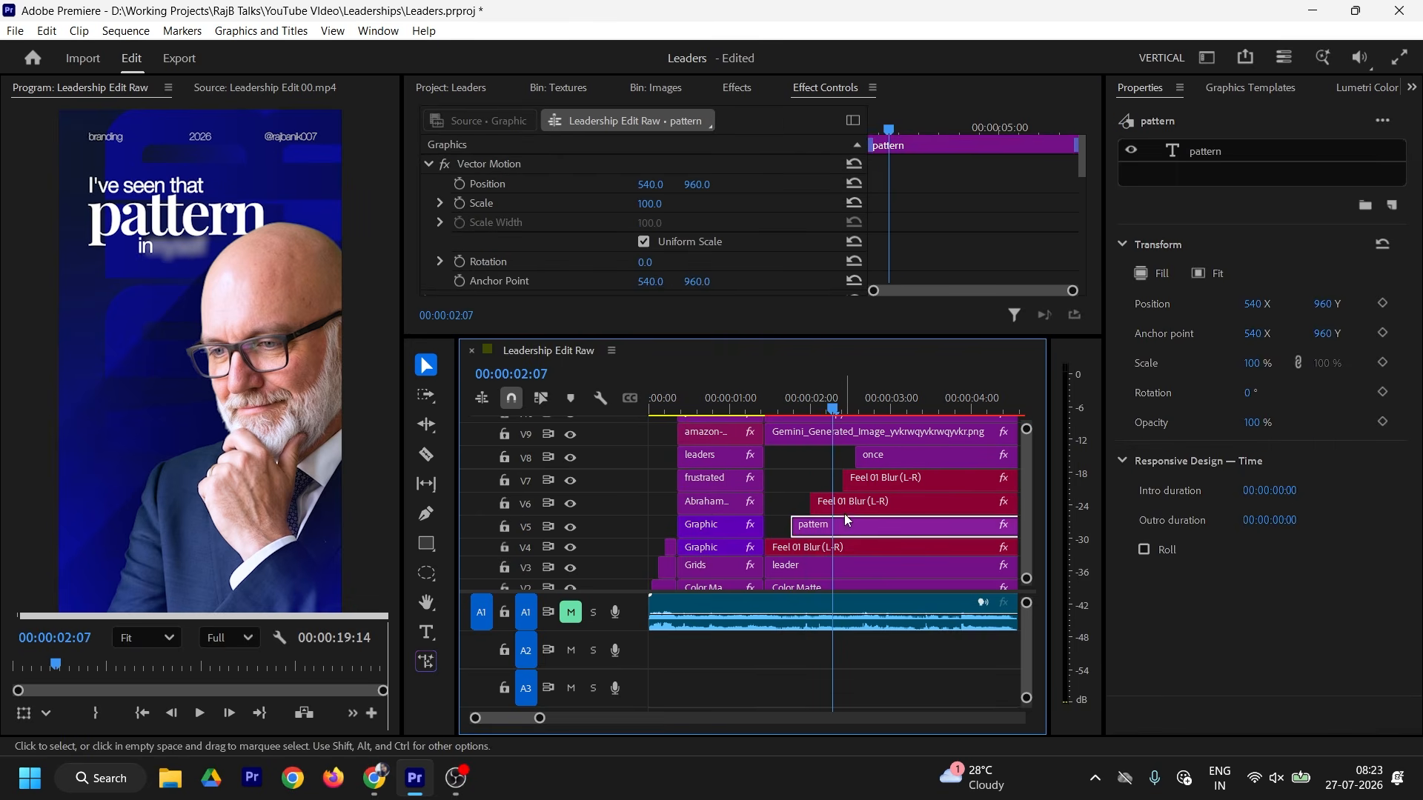
click(460, 184)
key(Up)
drag(697, 184, 746, 185)
right_click(902, 189)
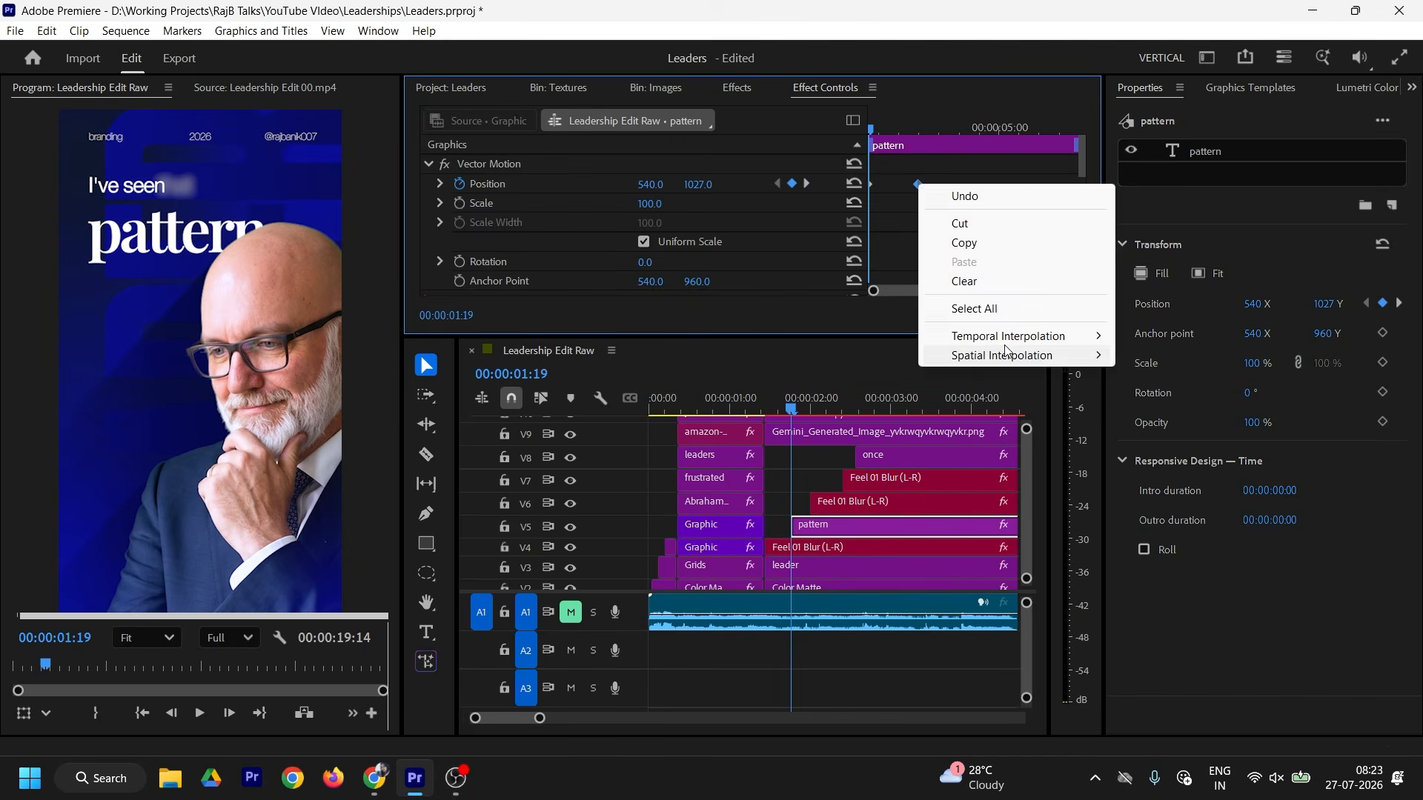
click(889, 184)
right_click(873, 189)
mouse_move(1006, 336)
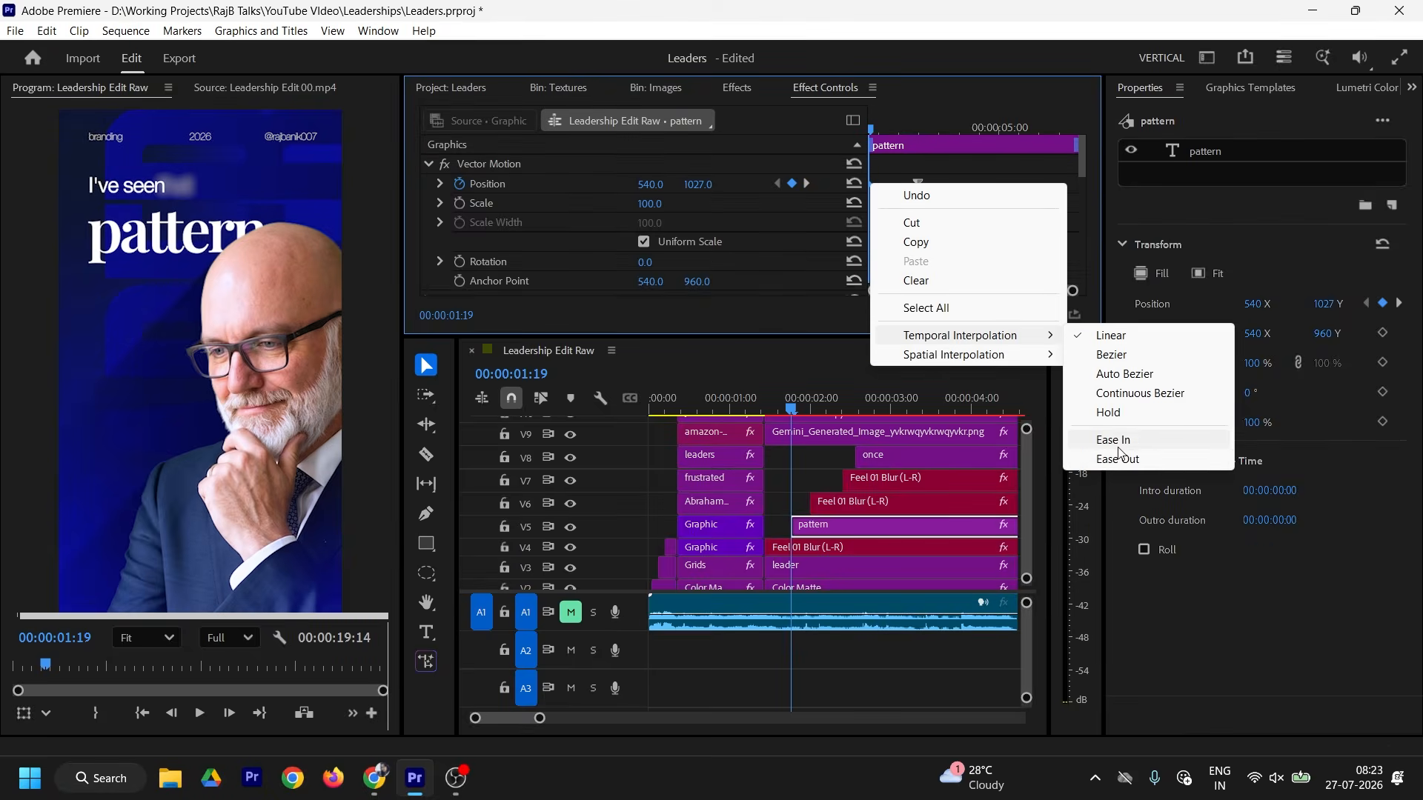
click(1121, 456)
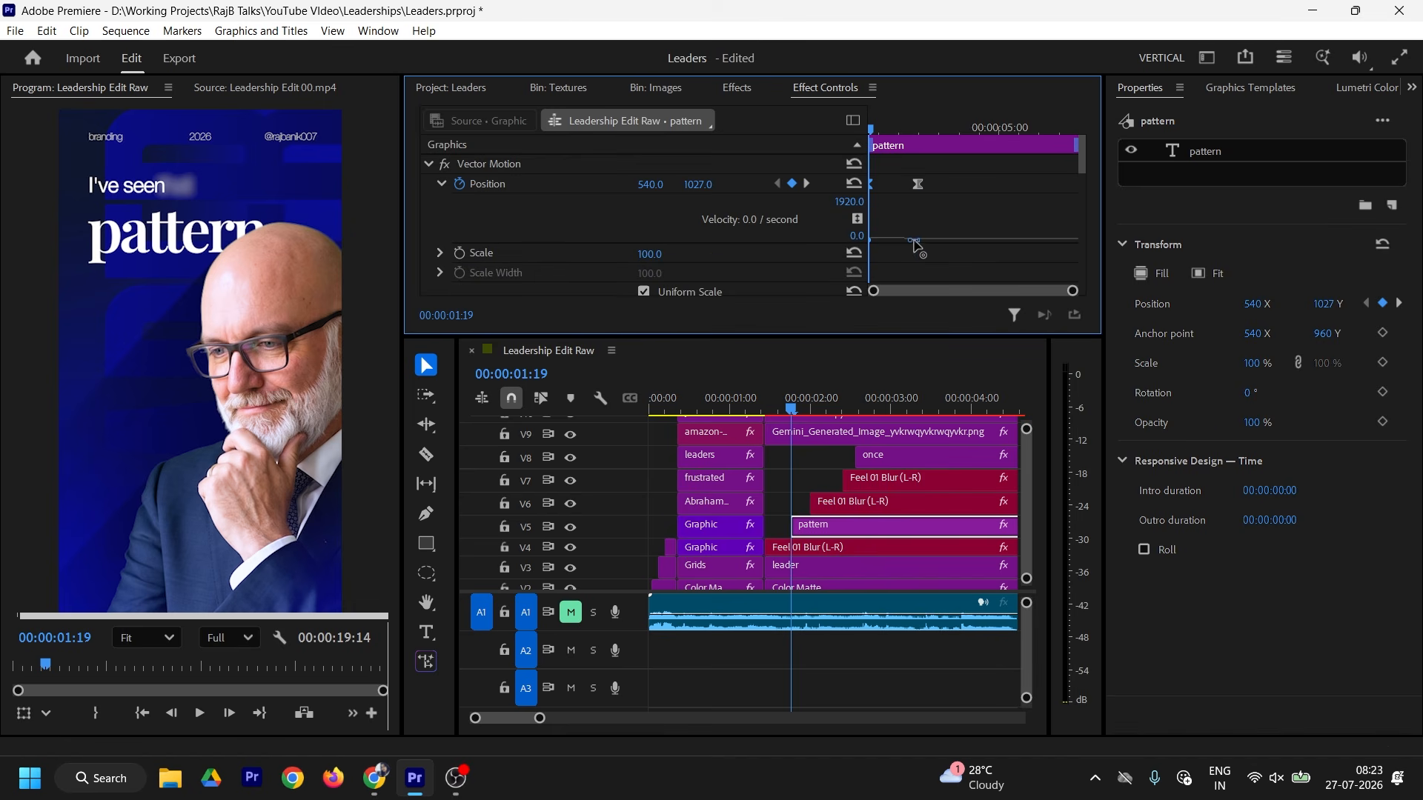
drag(922, 187, 944, 189)
mouse_move(881, 137)
mouse_down()
mouse_move(908, 141)
mouse_move(845, 140)
mouse_move(872, 131)
mouse_up()
Step: Keyframe the 'pattern' title's Opacity to fade in from 0, with easing
scroll(1029, 212, down, 5)
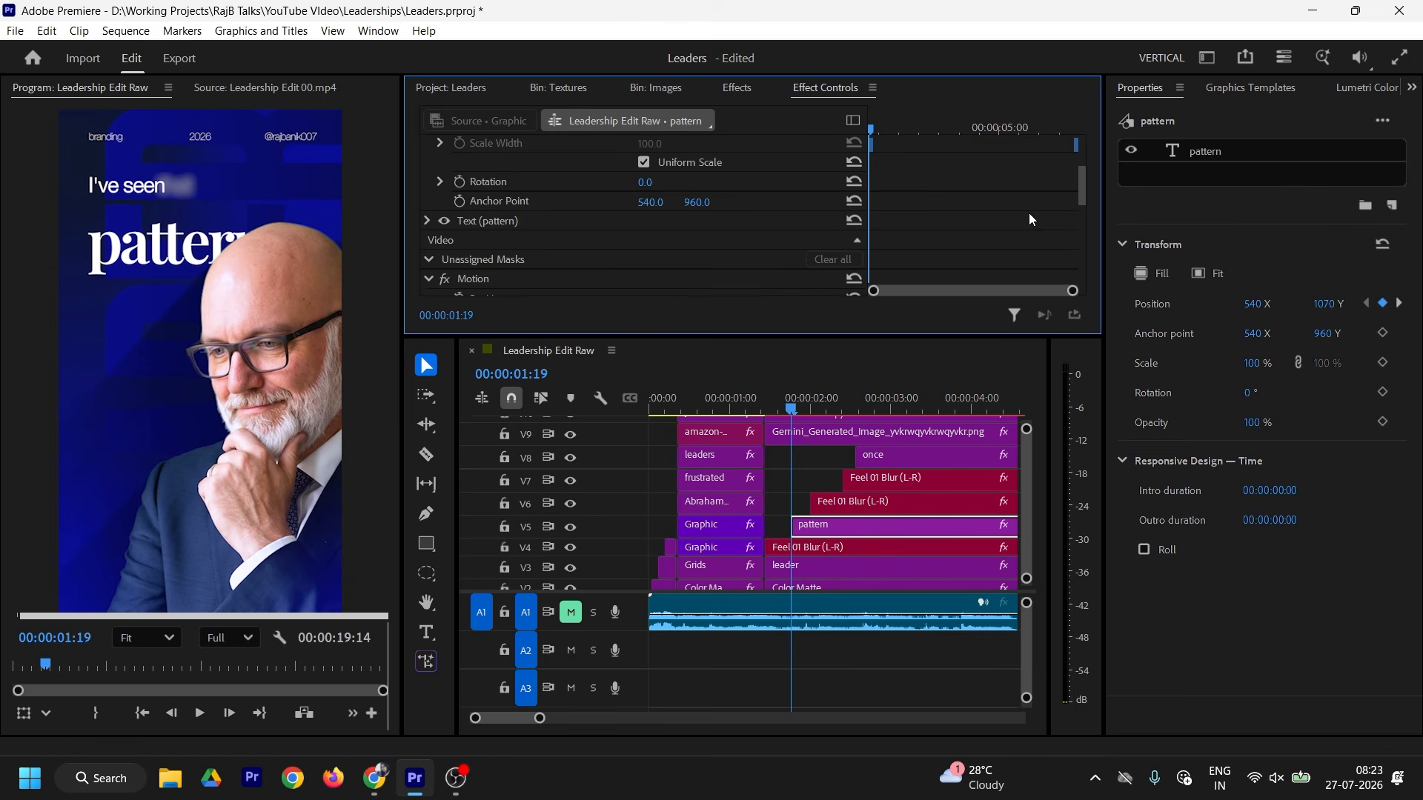
scroll(1029, 213, down, 10)
click(458, 236)
click(650, 236)
text(0)
drag(872, 235, 907, 191)
click(440, 236)
scroll(919, 215, down, 5)
Step: Keyframe the 'once' title's Position rising from Y 1071 at 00:00:02:14 to 960 at 00:00:03:03
click(911, 404)
click(933, 459)
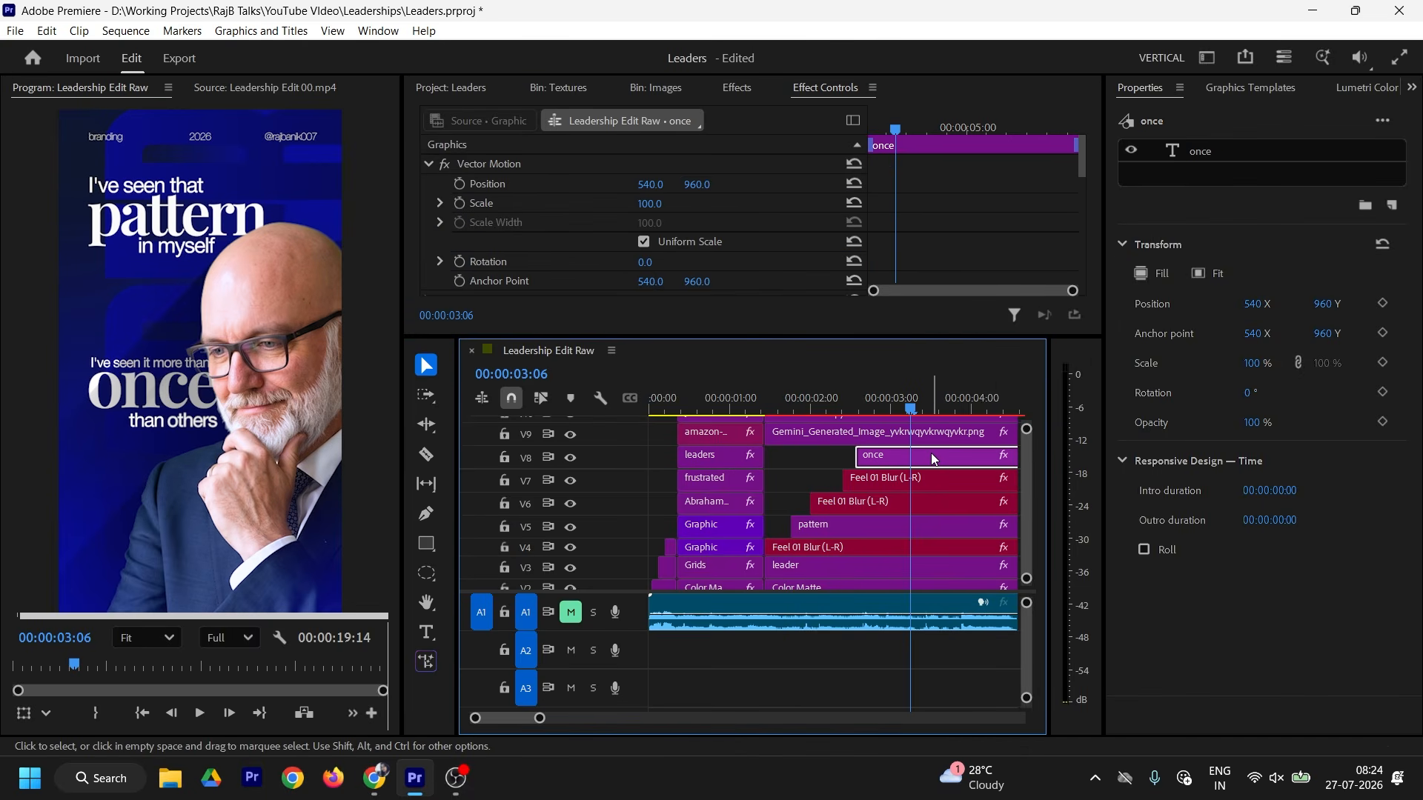
click(459, 184)
drag(895, 130, 846, 164)
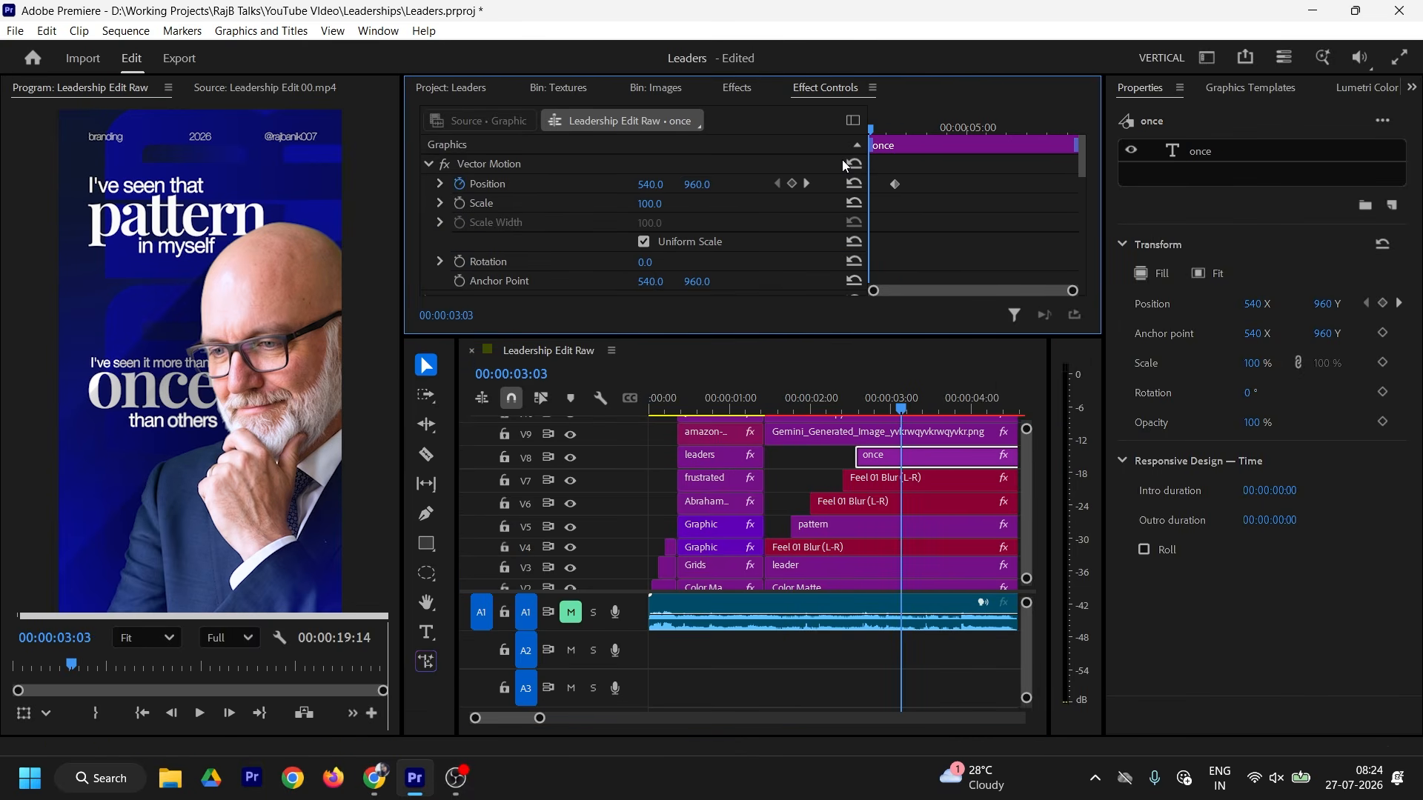
drag(698, 184, 780, 184)
drag(896, 185, 922, 186)
Step: Apply eased Temporal Interpolation to both of the 'once' title's Position keyframes
right_click(923, 187)
mouse_move(1067, 342)
click(1156, 457)
right_click(923, 189)
click(1186, 445)
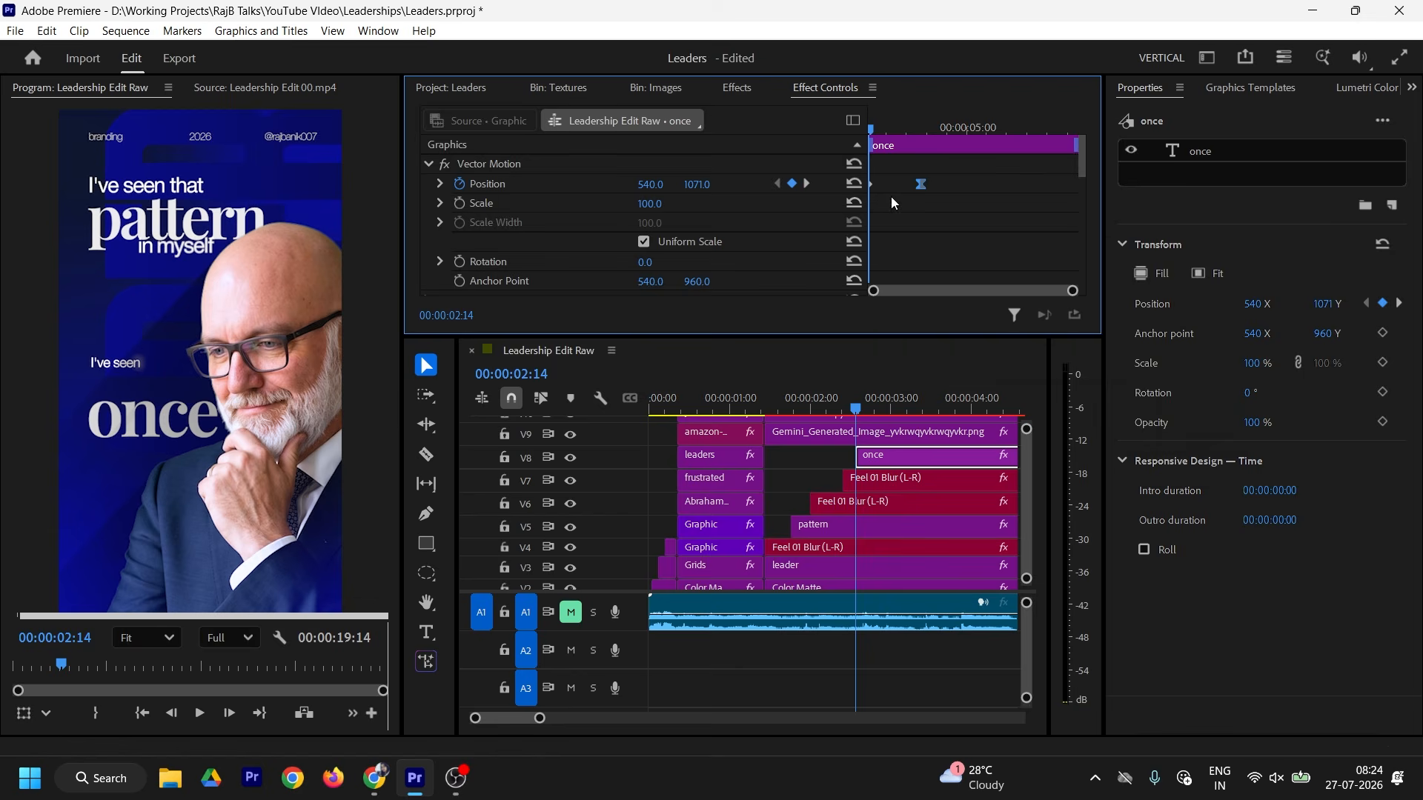
right_click(870, 185)
mouse_move(1052, 338)
click(1126, 461)
scroll(437, 184, down, 10)
Step: Keyframe the 'once' title's Opacity fade-in and preview the animation against the reference poster
click(459, 236)
drag(871, 236, 942, 235)
click(809, 469)
drag(819, 406, 910, 406)
drag(741, 337, 741, 267)
click(252, 89)
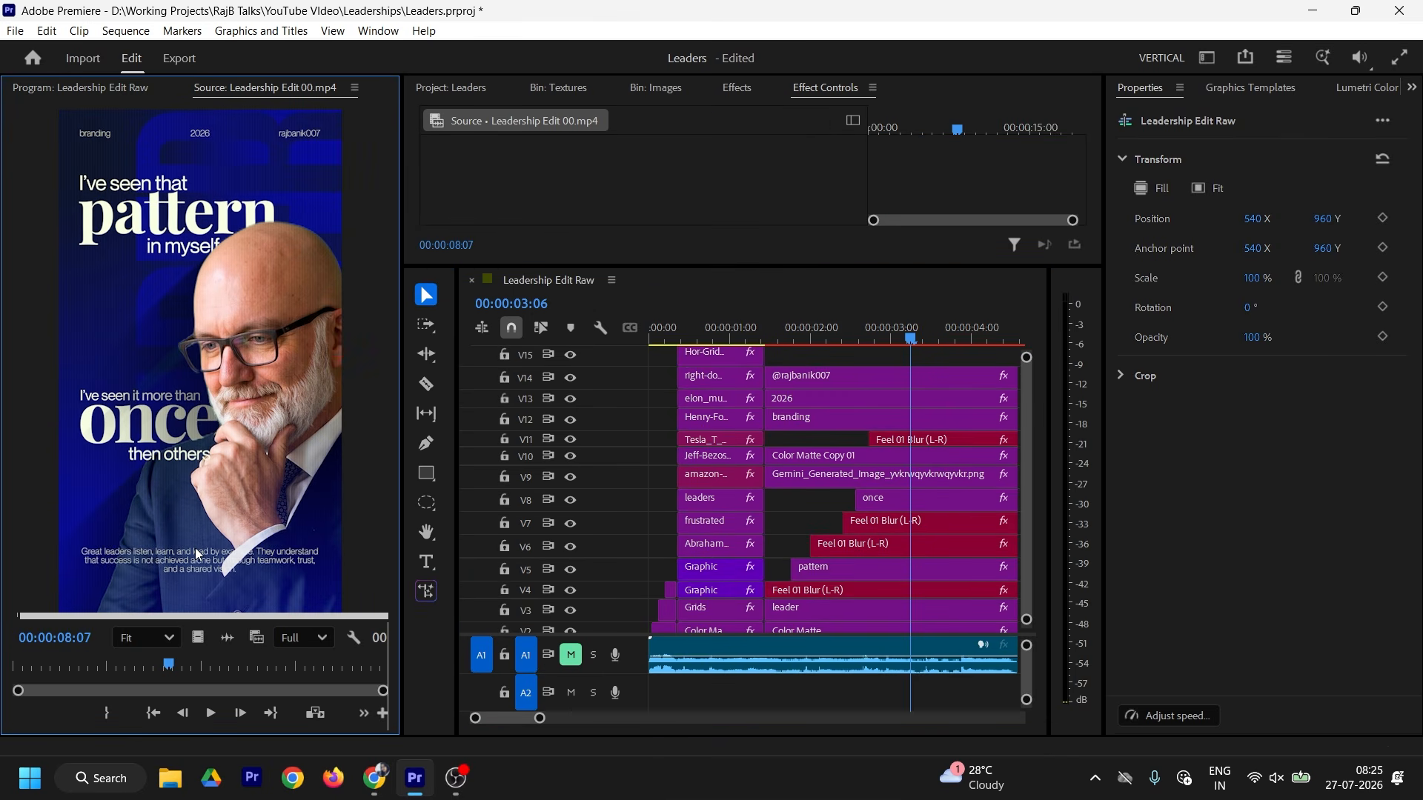
Step: Break the V15 body paragraph into three centre-aligned lines
scroll(181, 561, up, 3)
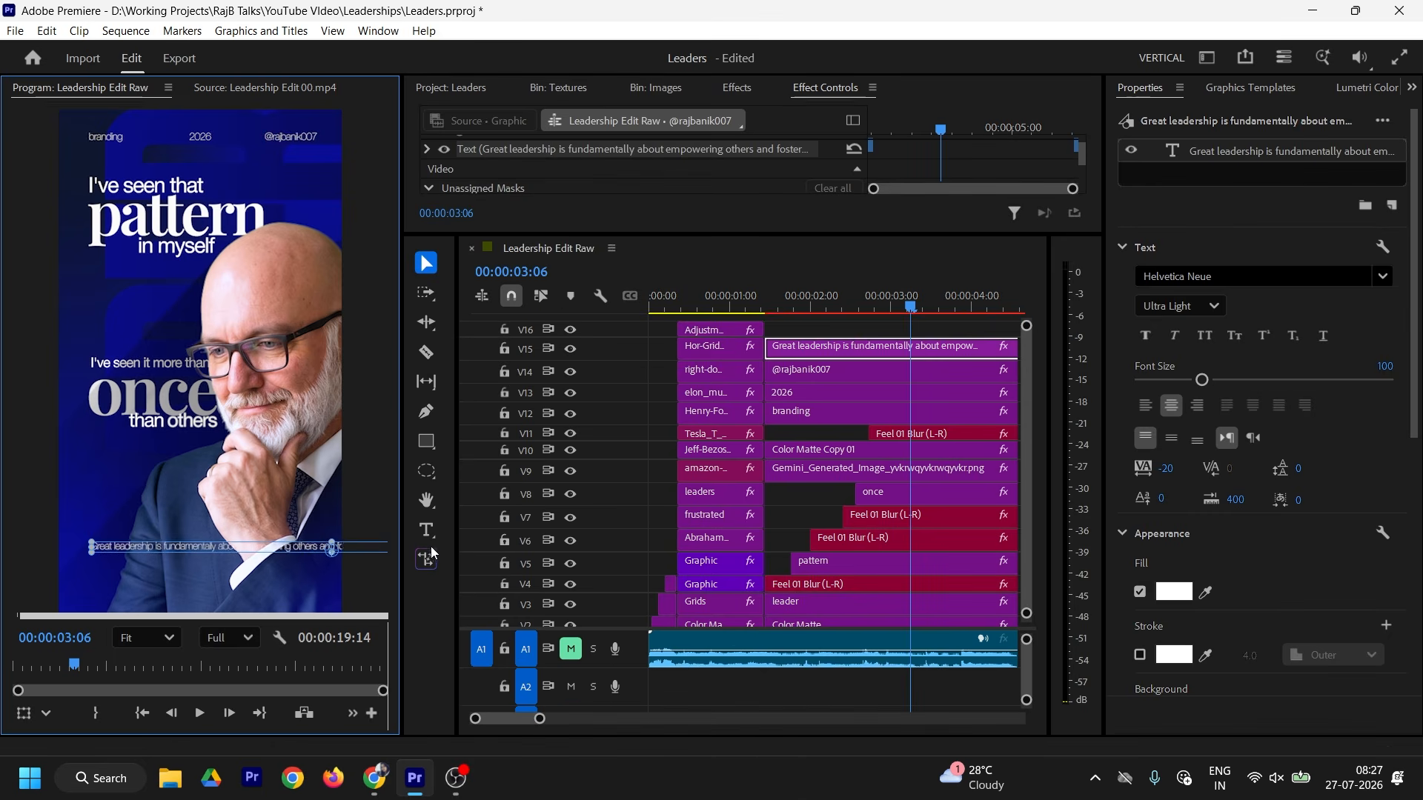
click(1180, 306)
click(1164, 481)
double_click(202, 550)
key(Return)
scroll(1260, 482, down, 10)
click(1280, 438)
double_click(223, 557)
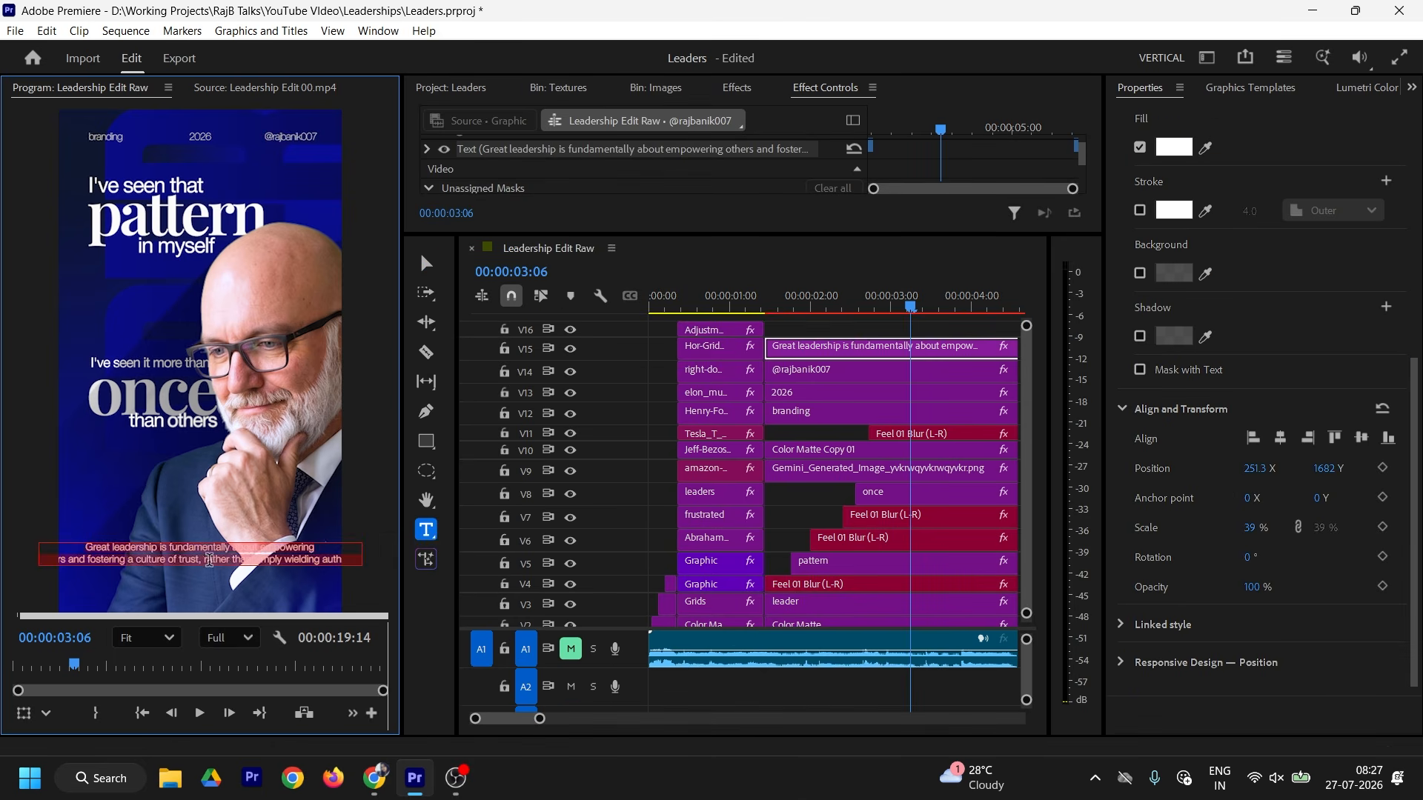
click(237, 561)
key(Return)
key(Escape)
Step: Set the paragraph to Helvetica Neue Thin and compare the titles with the reference clip
scroll(1260, 371, up, 10)
click(1180, 158)
click(1164, 245)
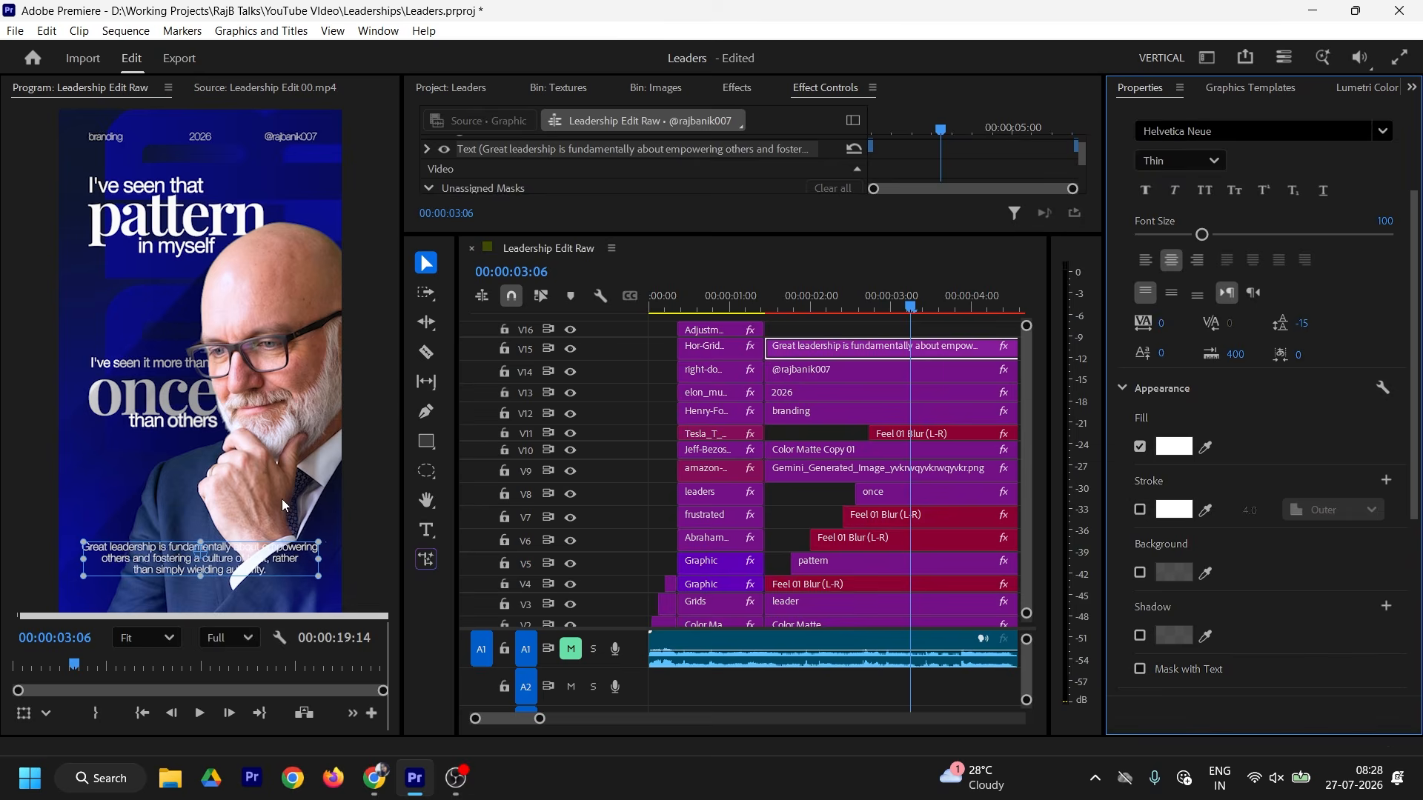
drag(910, 306, 775, 306)
click(264, 87)
drag(130, 666, 163, 665)
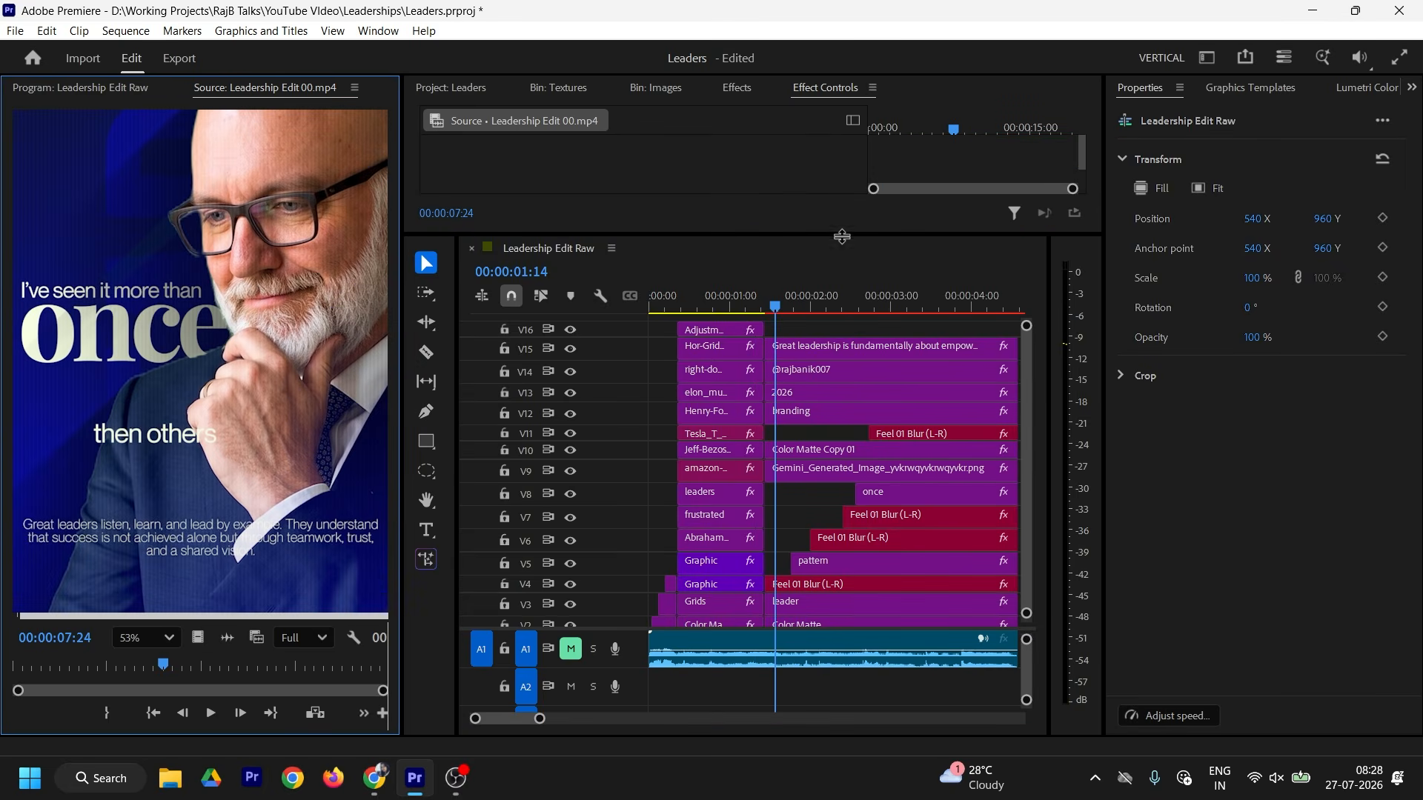
drag(842, 233, 842, 216)
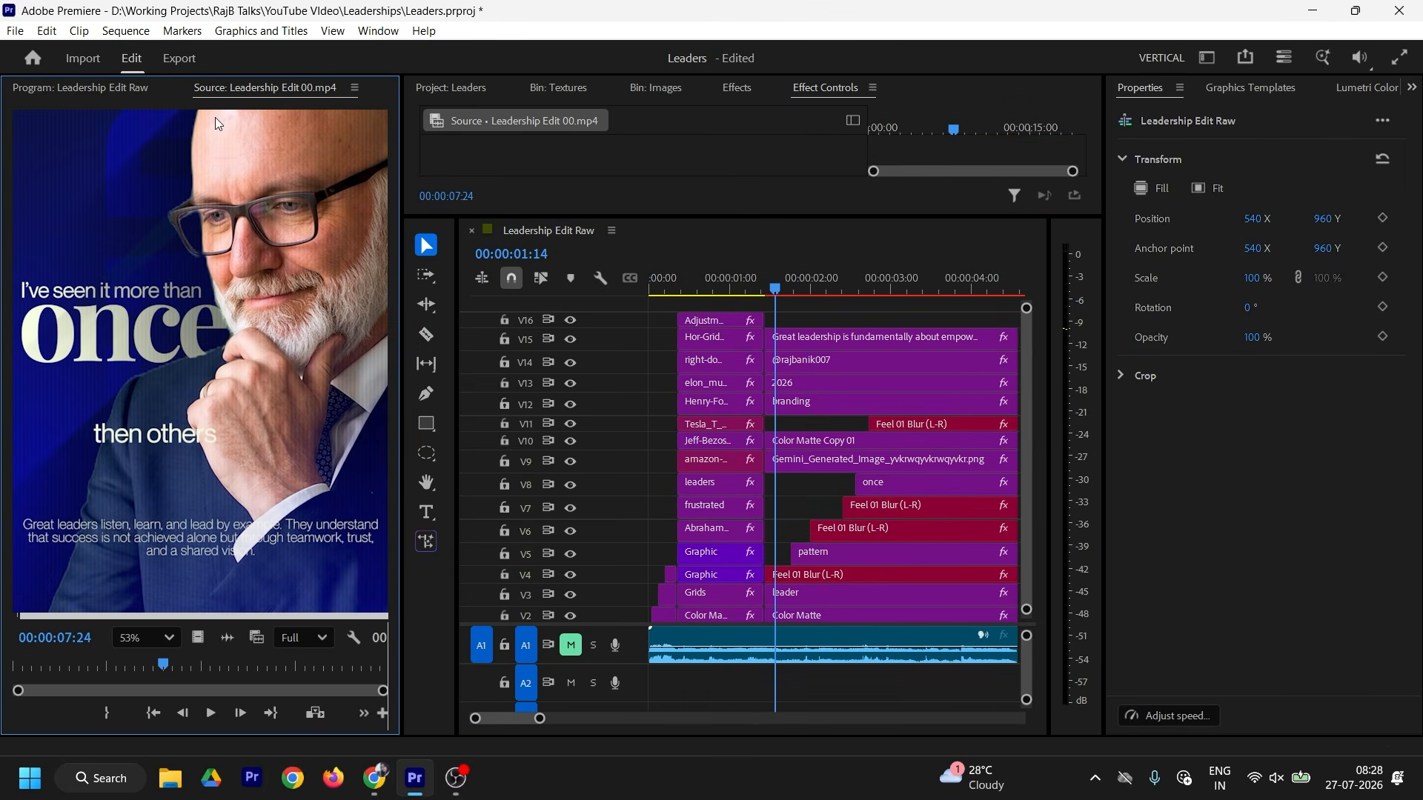
click(141, 90)
Step: Move the V16 adjustment layer later in the timeline
click(716, 321)
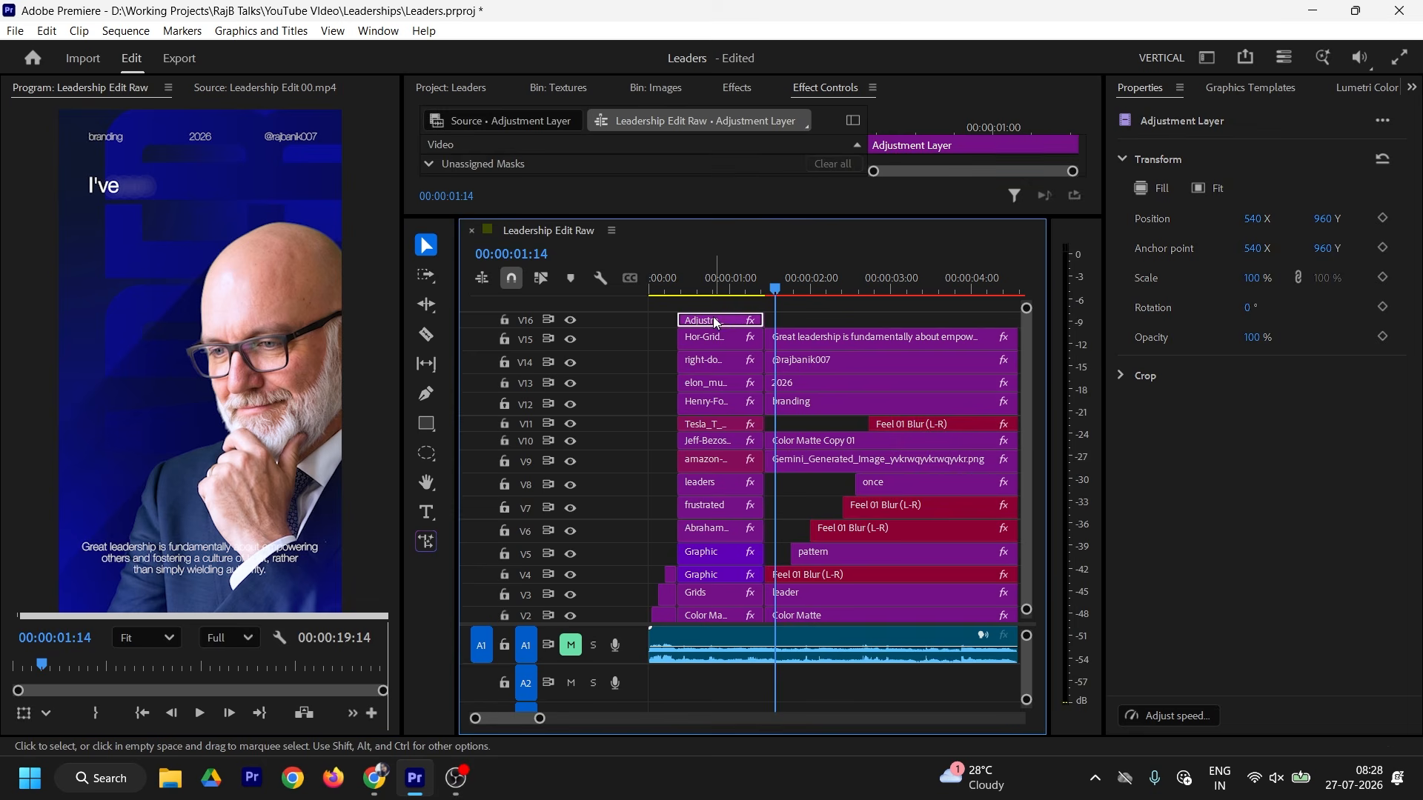
drag(716, 321, 963, 315)
click(759, 289)
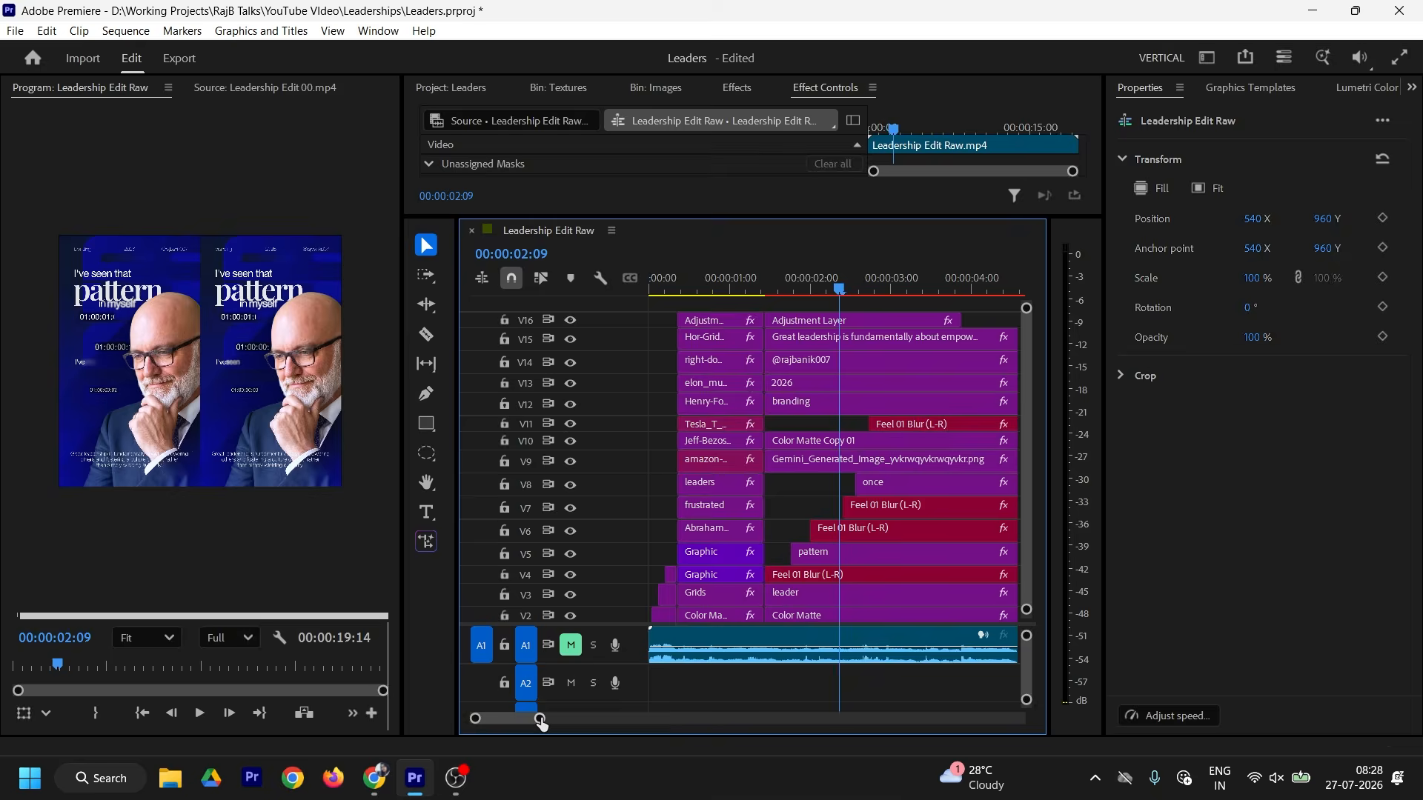
drag(540, 719, 571, 719)
Step: Shift the 'in myself', 'once' and 'than others' titles earlier and extend the adjustment layer
drag(743, 529, 736, 530)
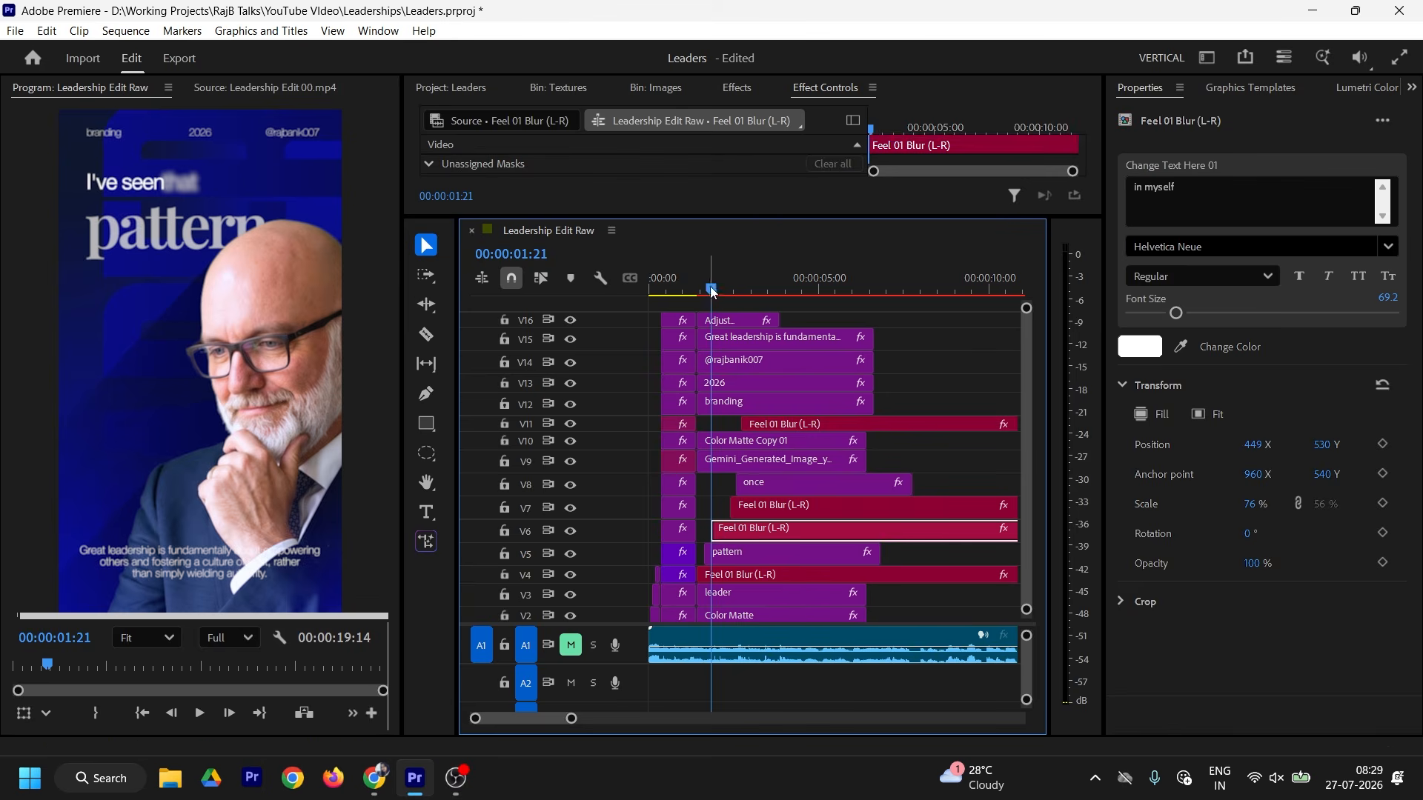
drag(712, 288, 718, 288)
drag(756, 506, 743, 507)
drag(718, 288, 728, 289)
drag(759, 483, 752, 483)
drag(728, 288, 774, 289)
drag(771, 425, 762, 425)
drag(750, 289, 815, 289)
Step: Cut all tracks near five seconds, delete the trailing pieces, and save the project
key(c)
drag(778, 321, 875, 619)
key(v)
key(Delete)
drag(741, 289, 789, 284)
key(ctrl+s)
key(minus)
key(minus)
drag(689, 283, 693, 283)
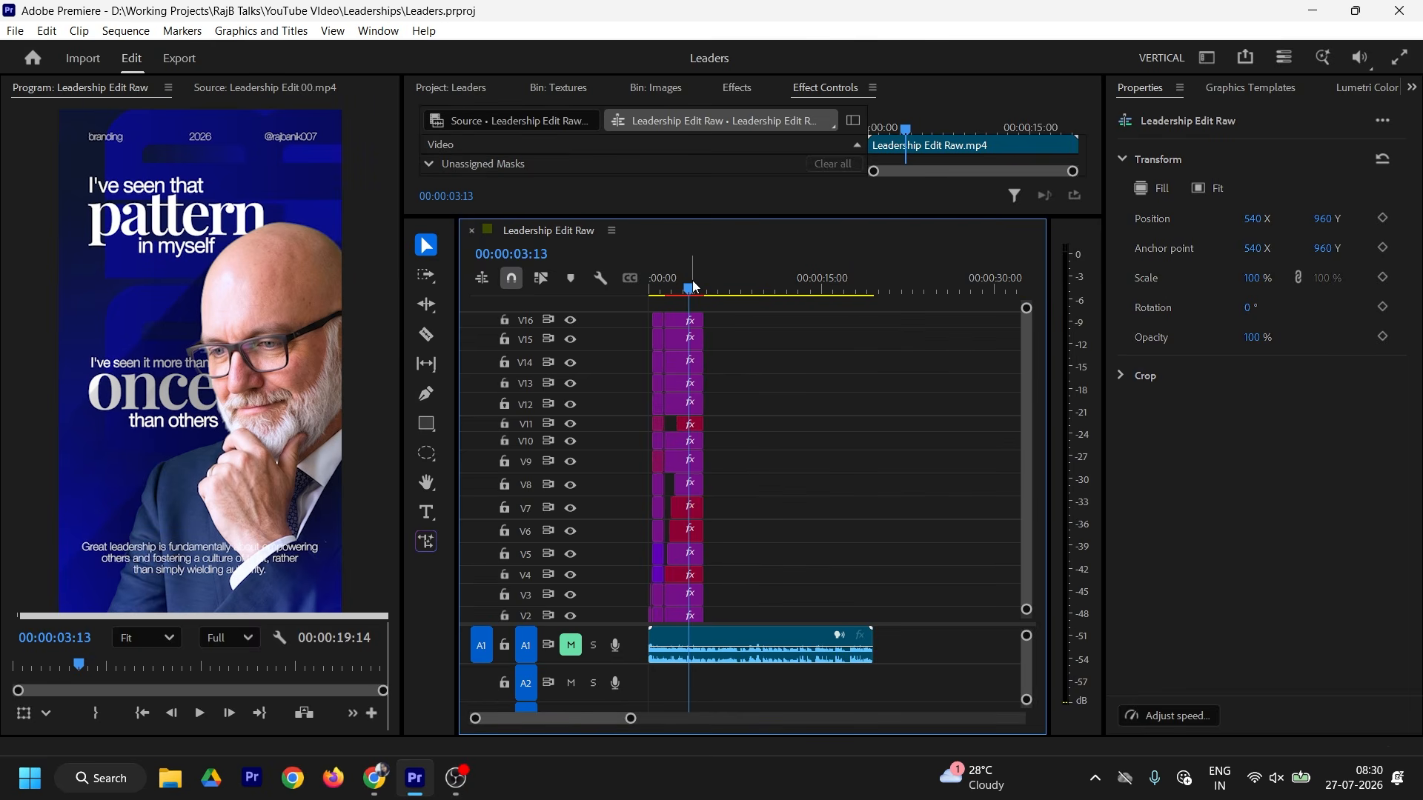